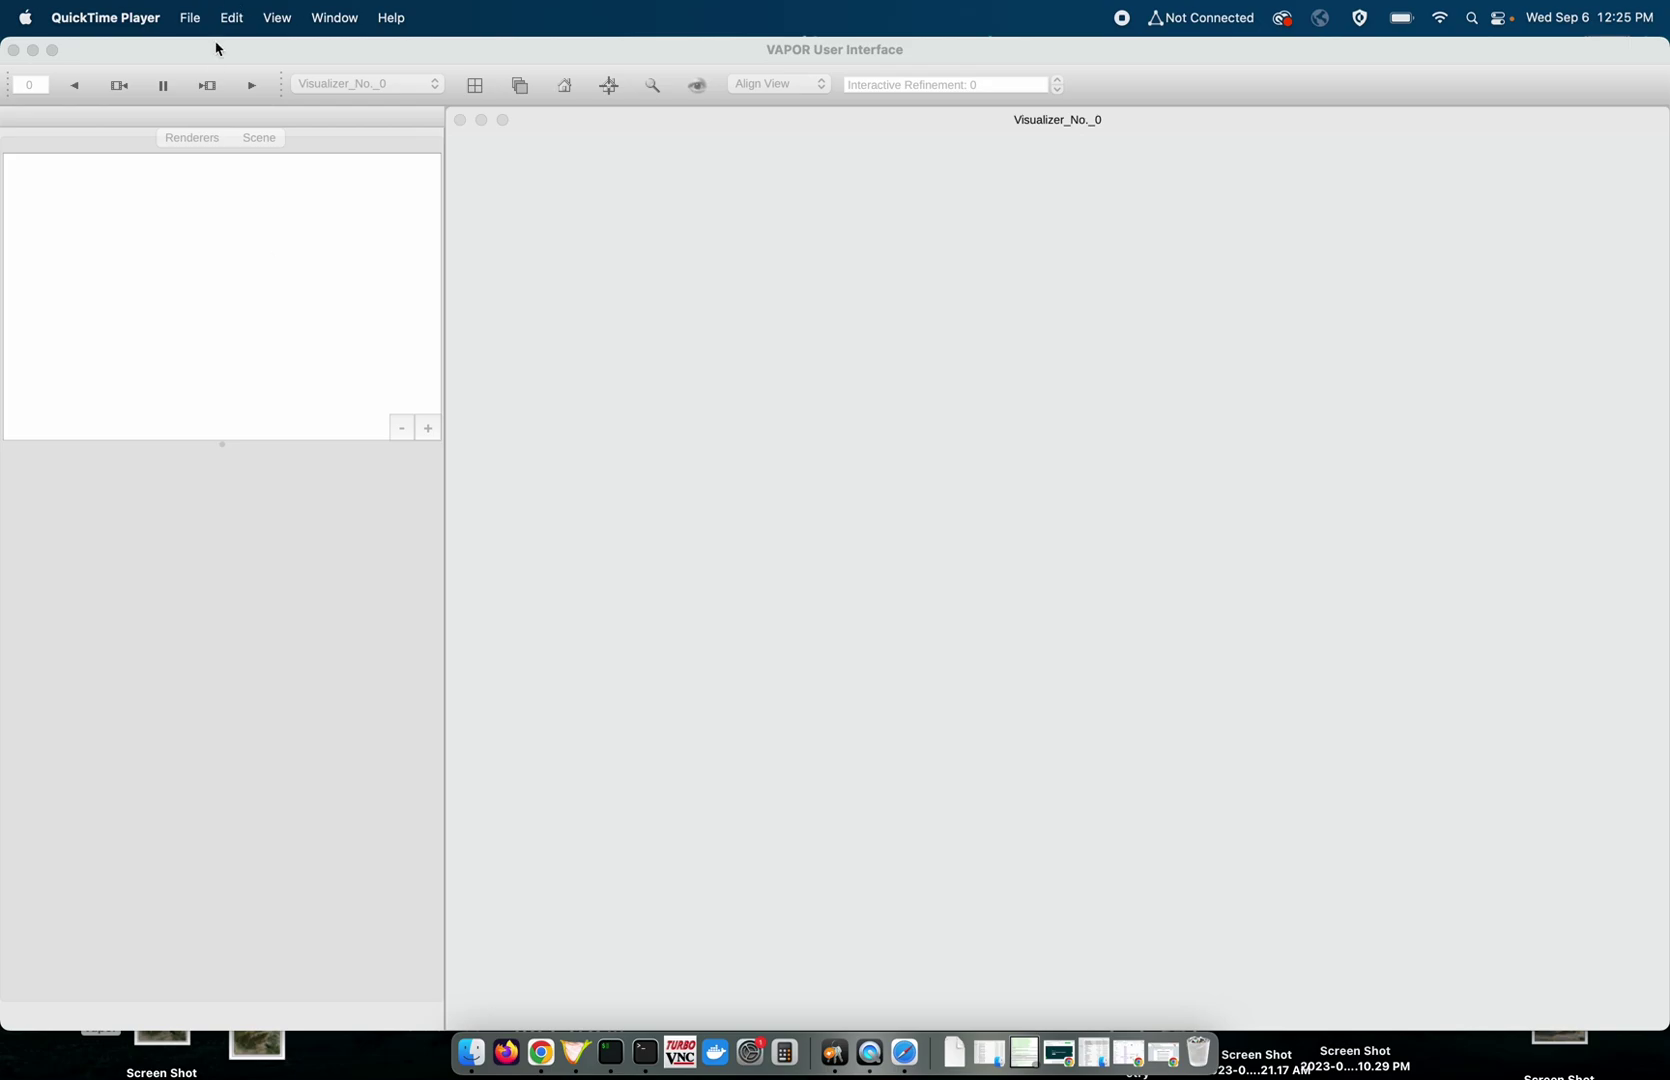
# Import the WRF-ARW files wrfout_d02_2005-08-30_00 through wrfout_d02_2005-08-30_09 from the 3.9.0demo folder.
pyautogui.click(300, 372)
pyautogui.click(127, 17)
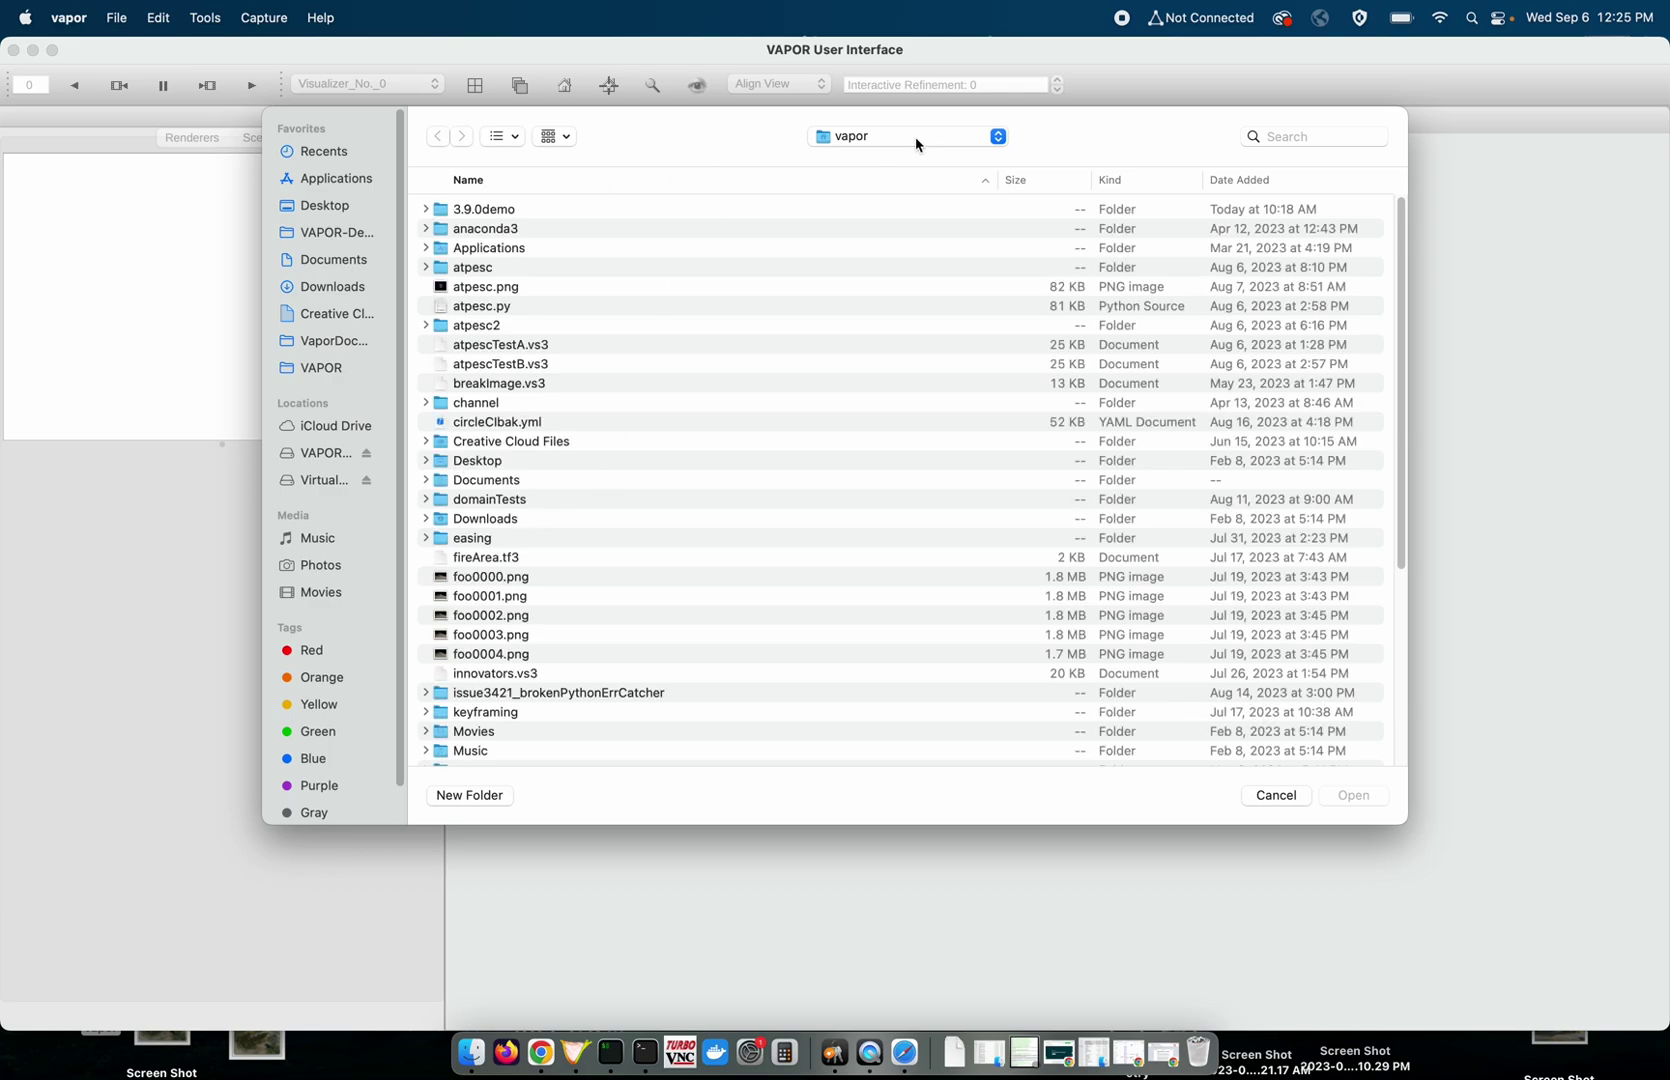
pyautogui.click(506, 210)
pyautogui.doubleClick(506, 210)
pyautogui.click(582, 287)
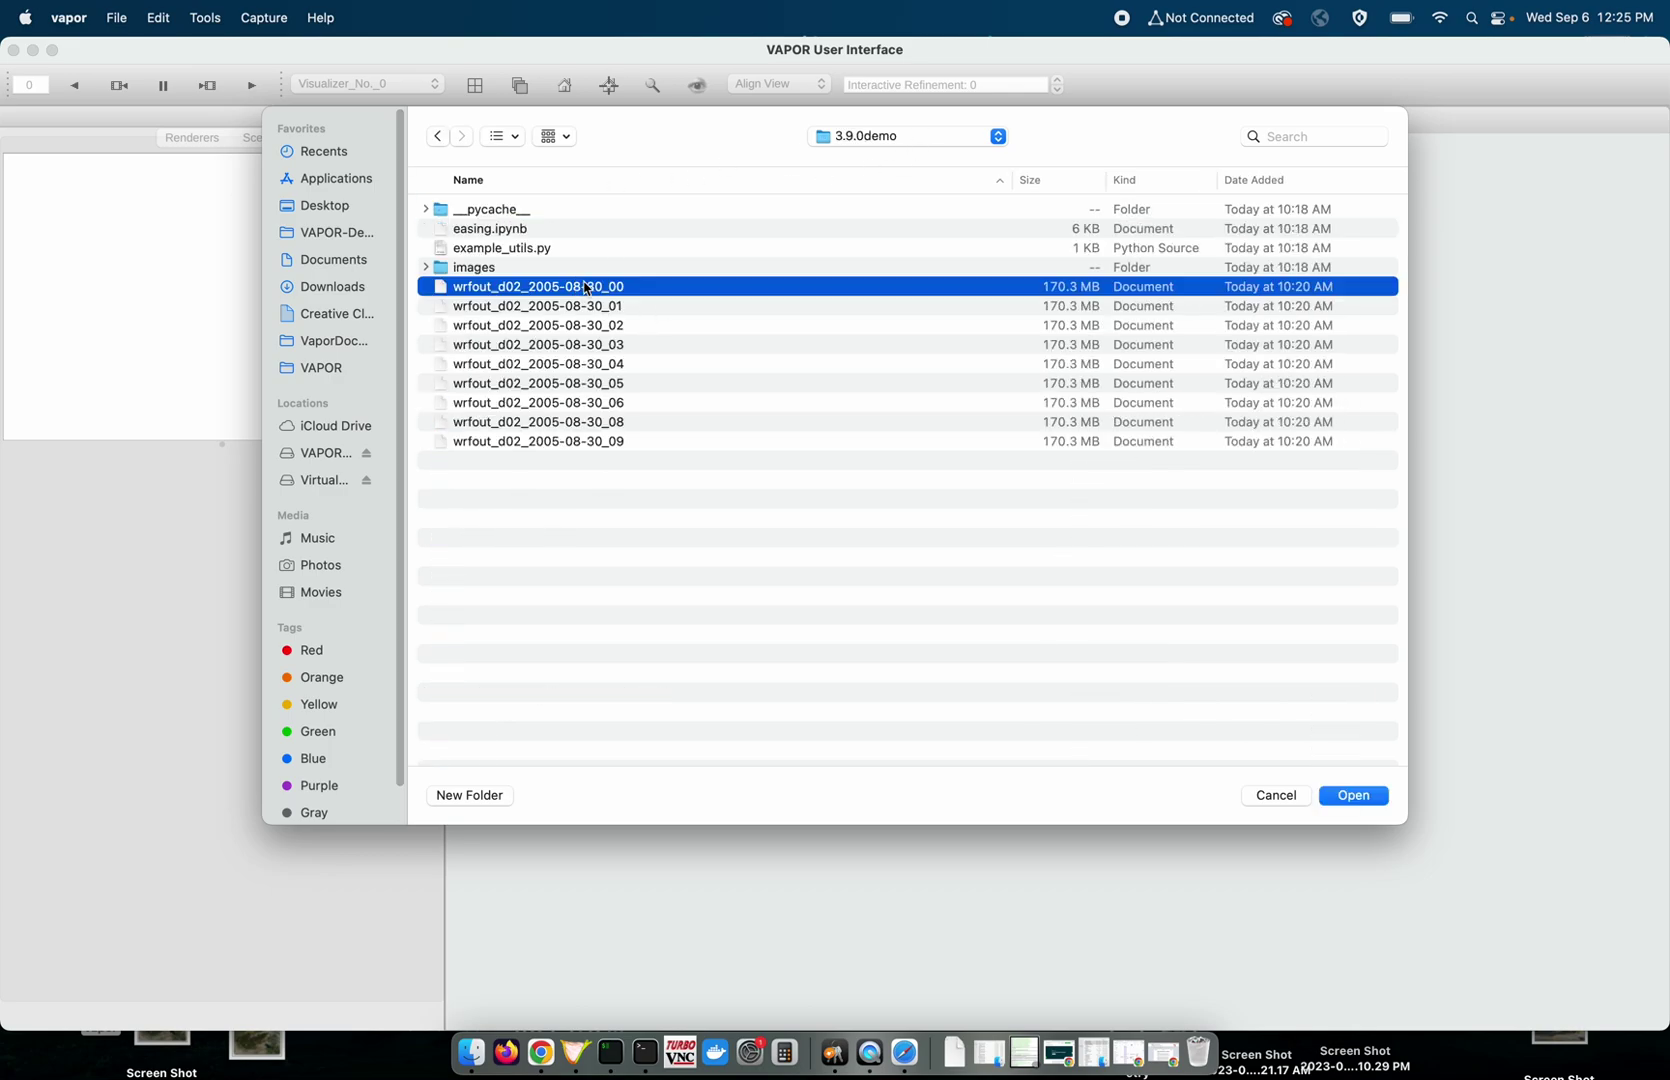
pyautogui.keyDown('shift'); pyautogui.click(645, 453); pyautogui.keyUp('shift')
pyautogui.click(1343, 798)
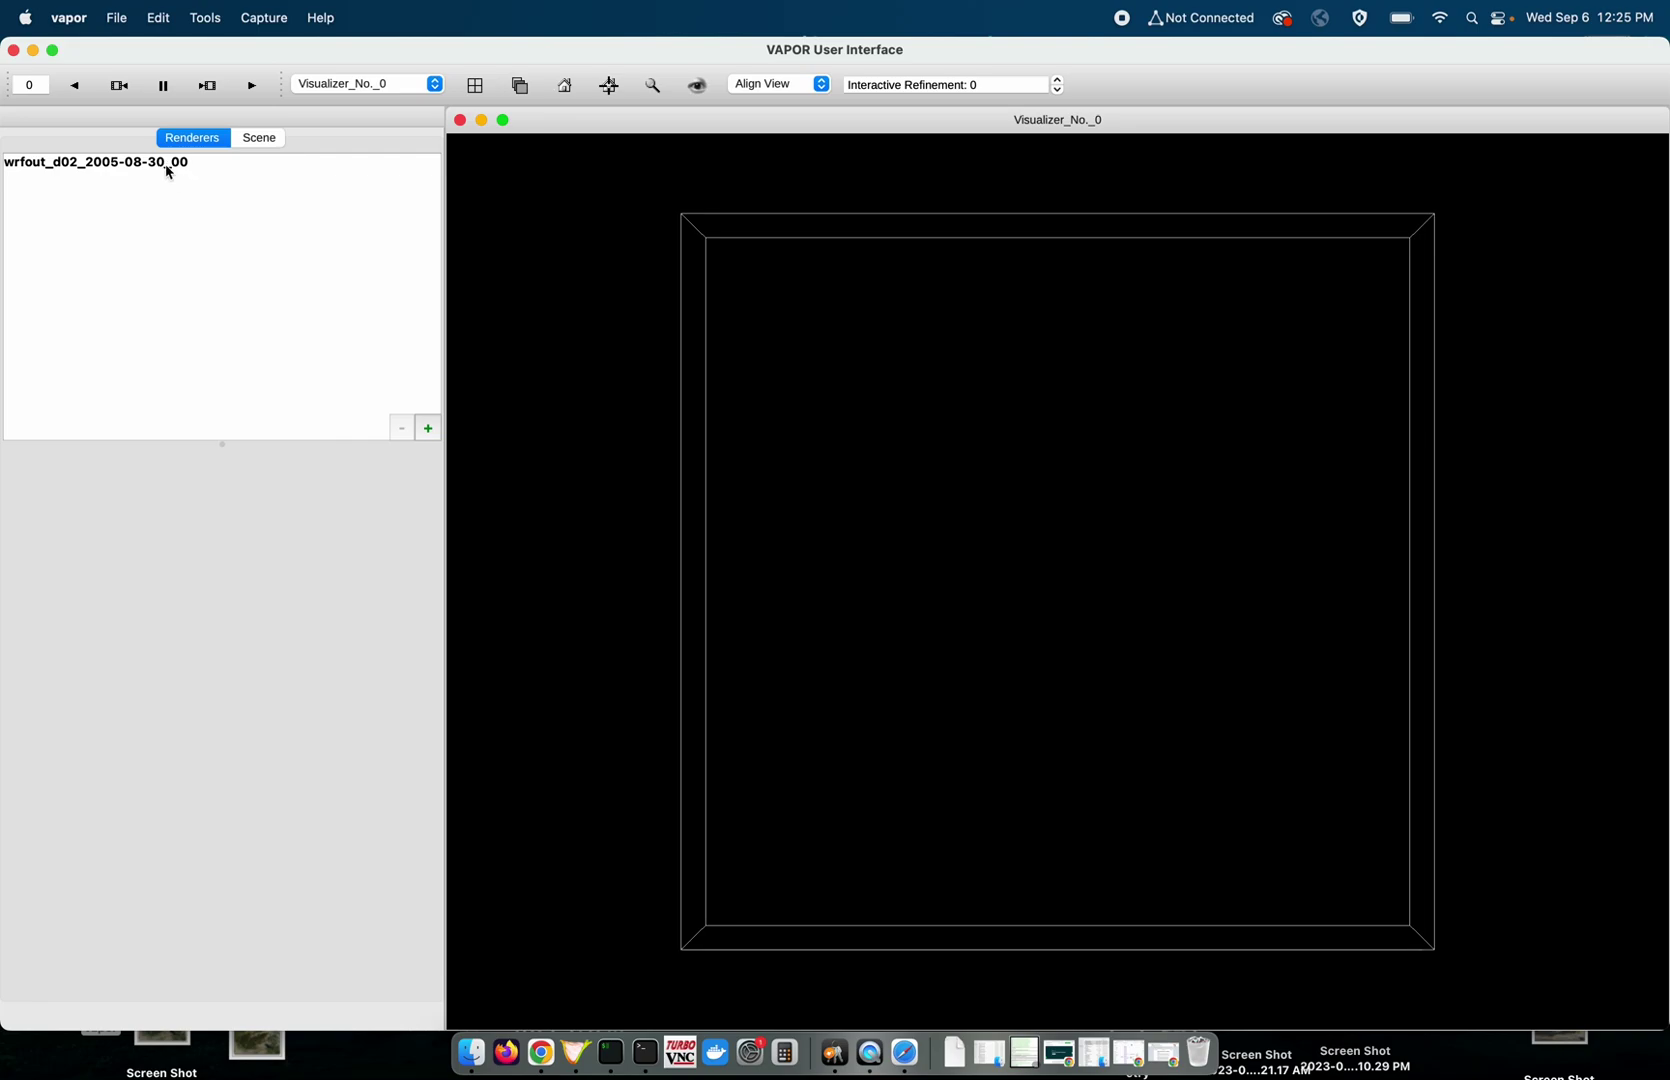
# Check the dataset's metadata and set its Z scale to 50 to stretch the domain vertically.
pyautogui.click(167, 170)
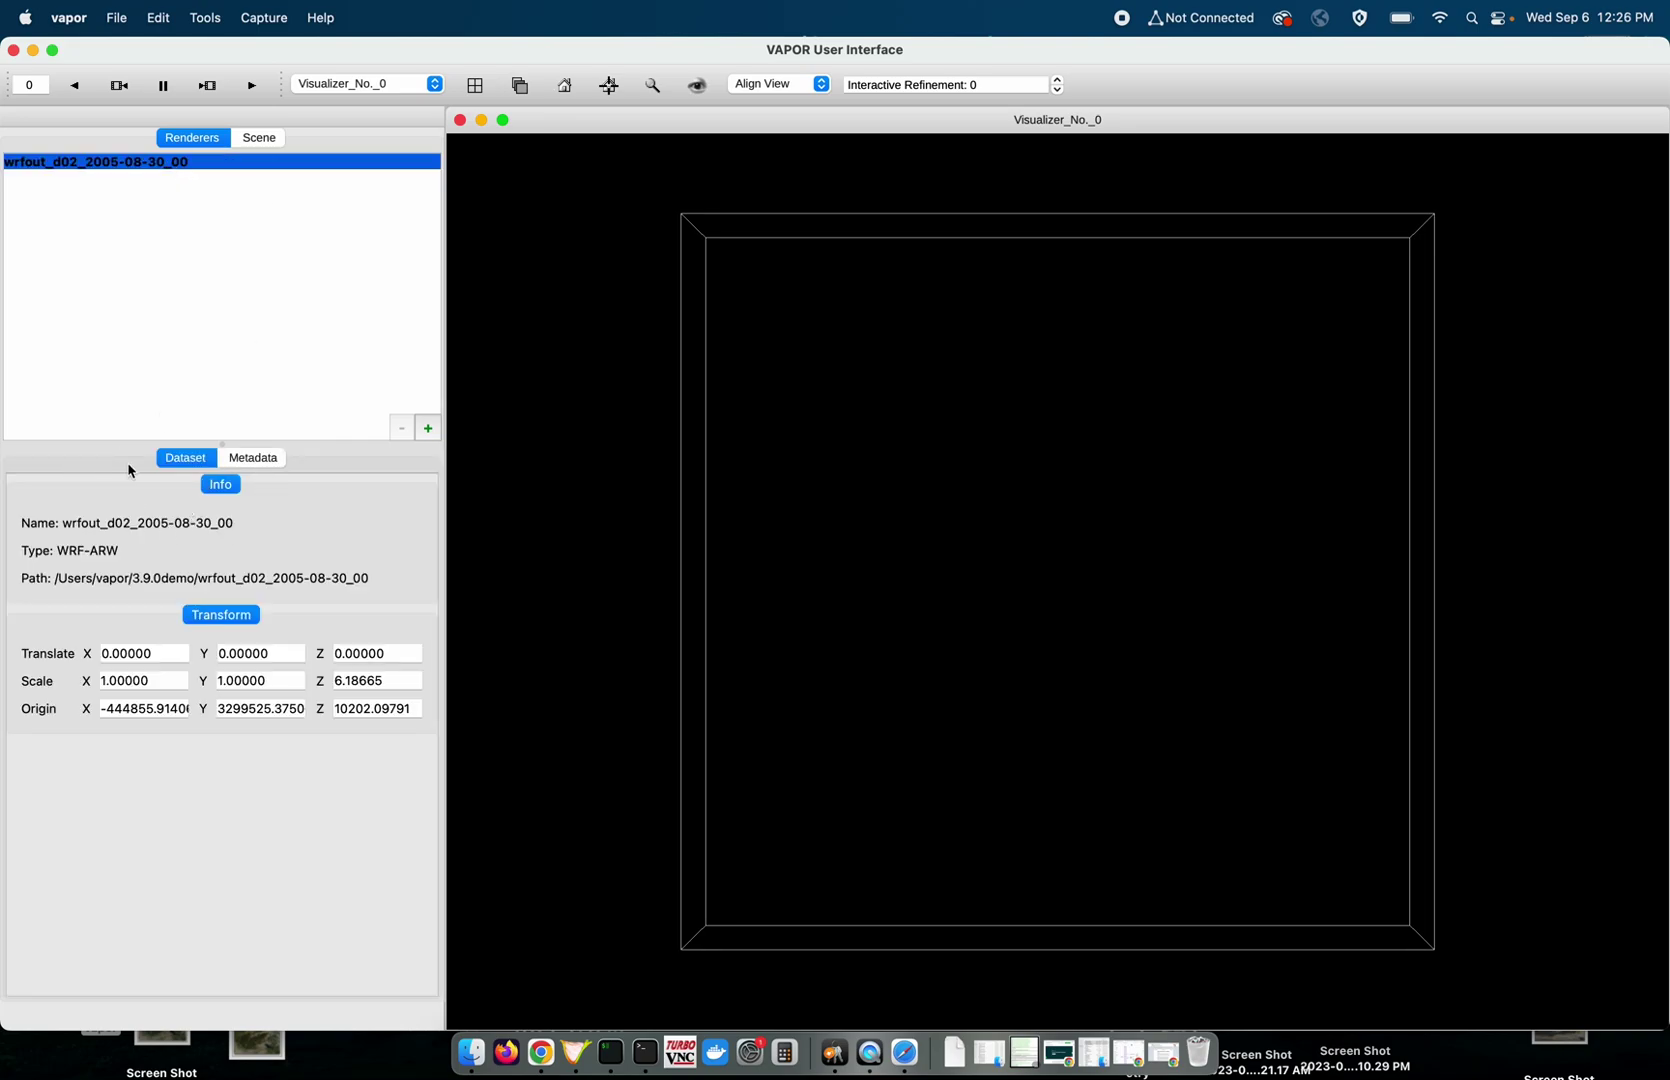
pyautogui.click(266, 463)
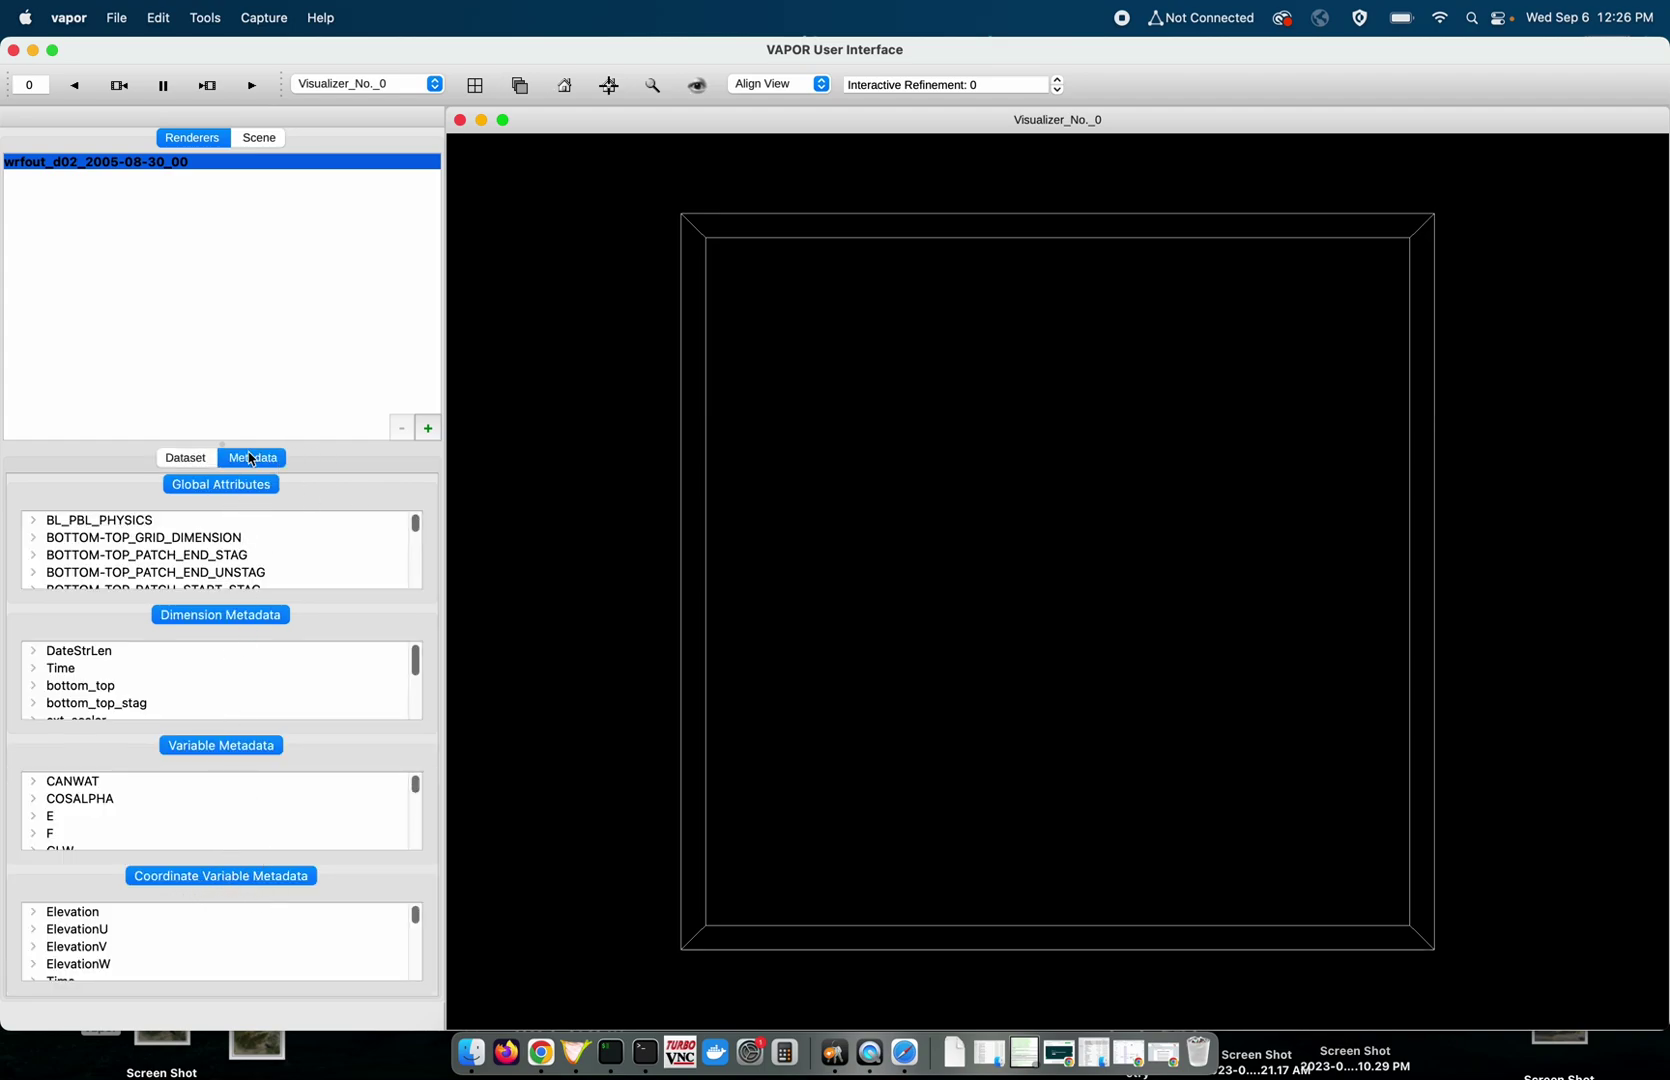
pyautogui.click(185, 457)
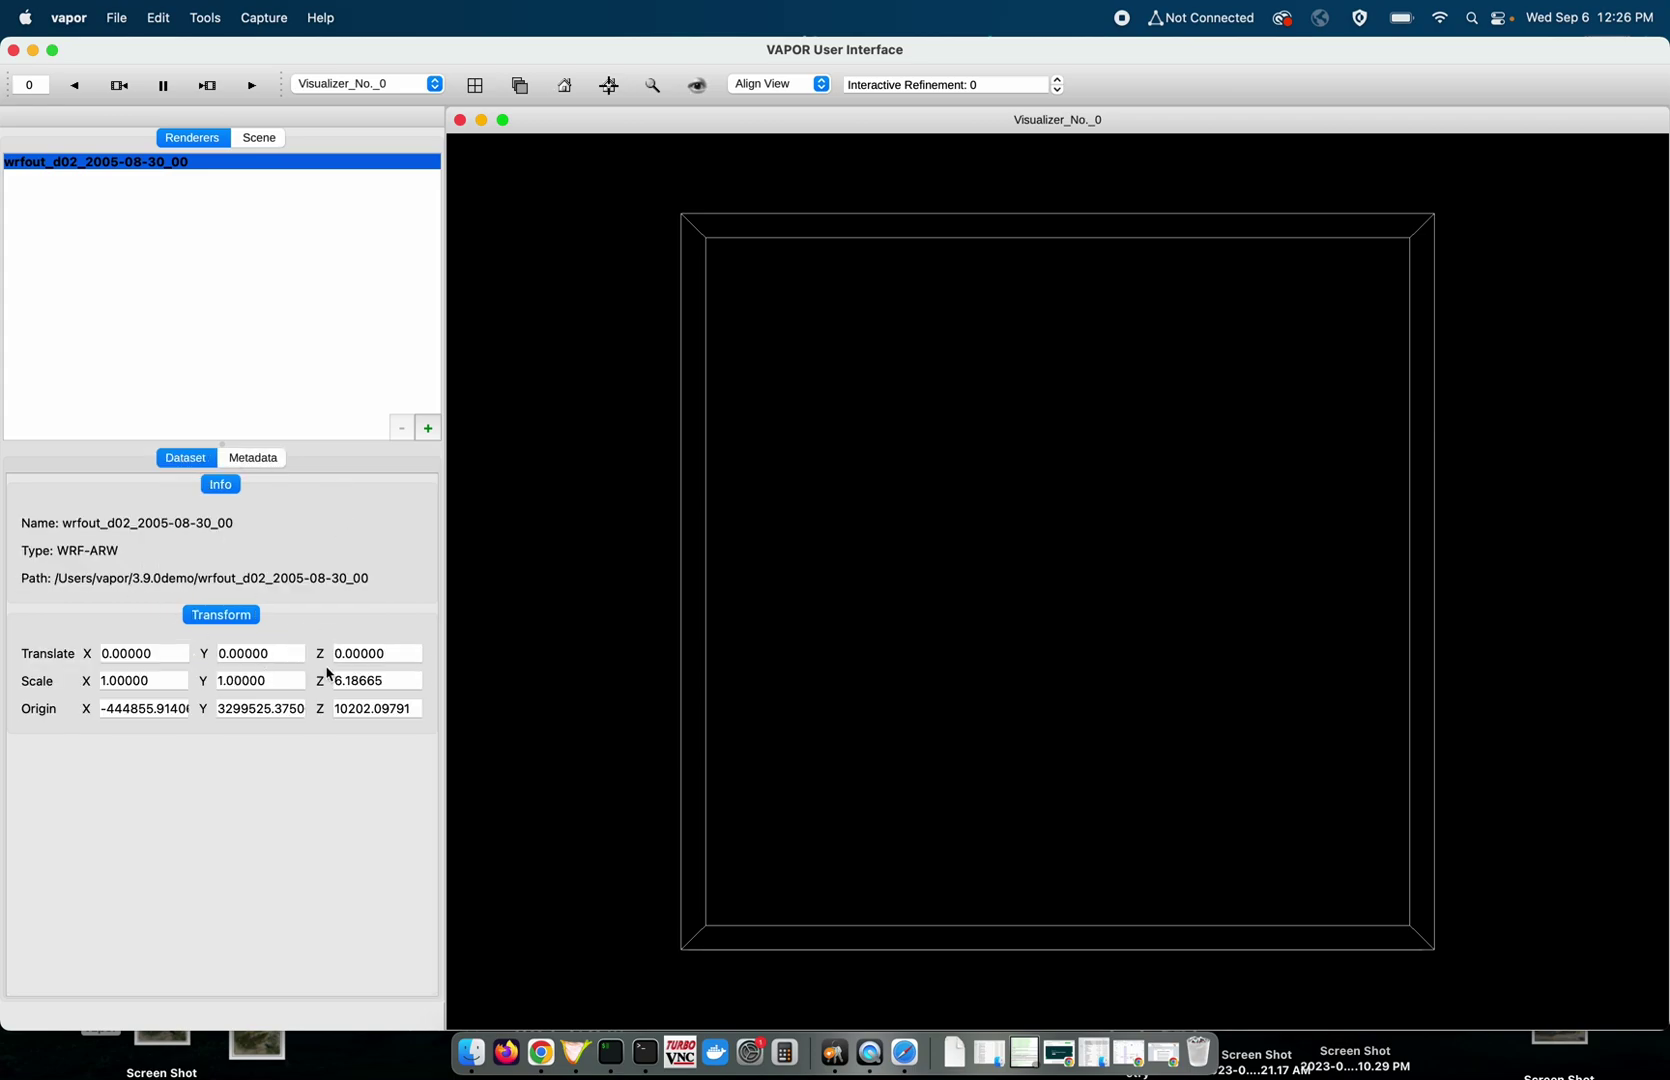
pyautogui.doubleClick(395, 683)
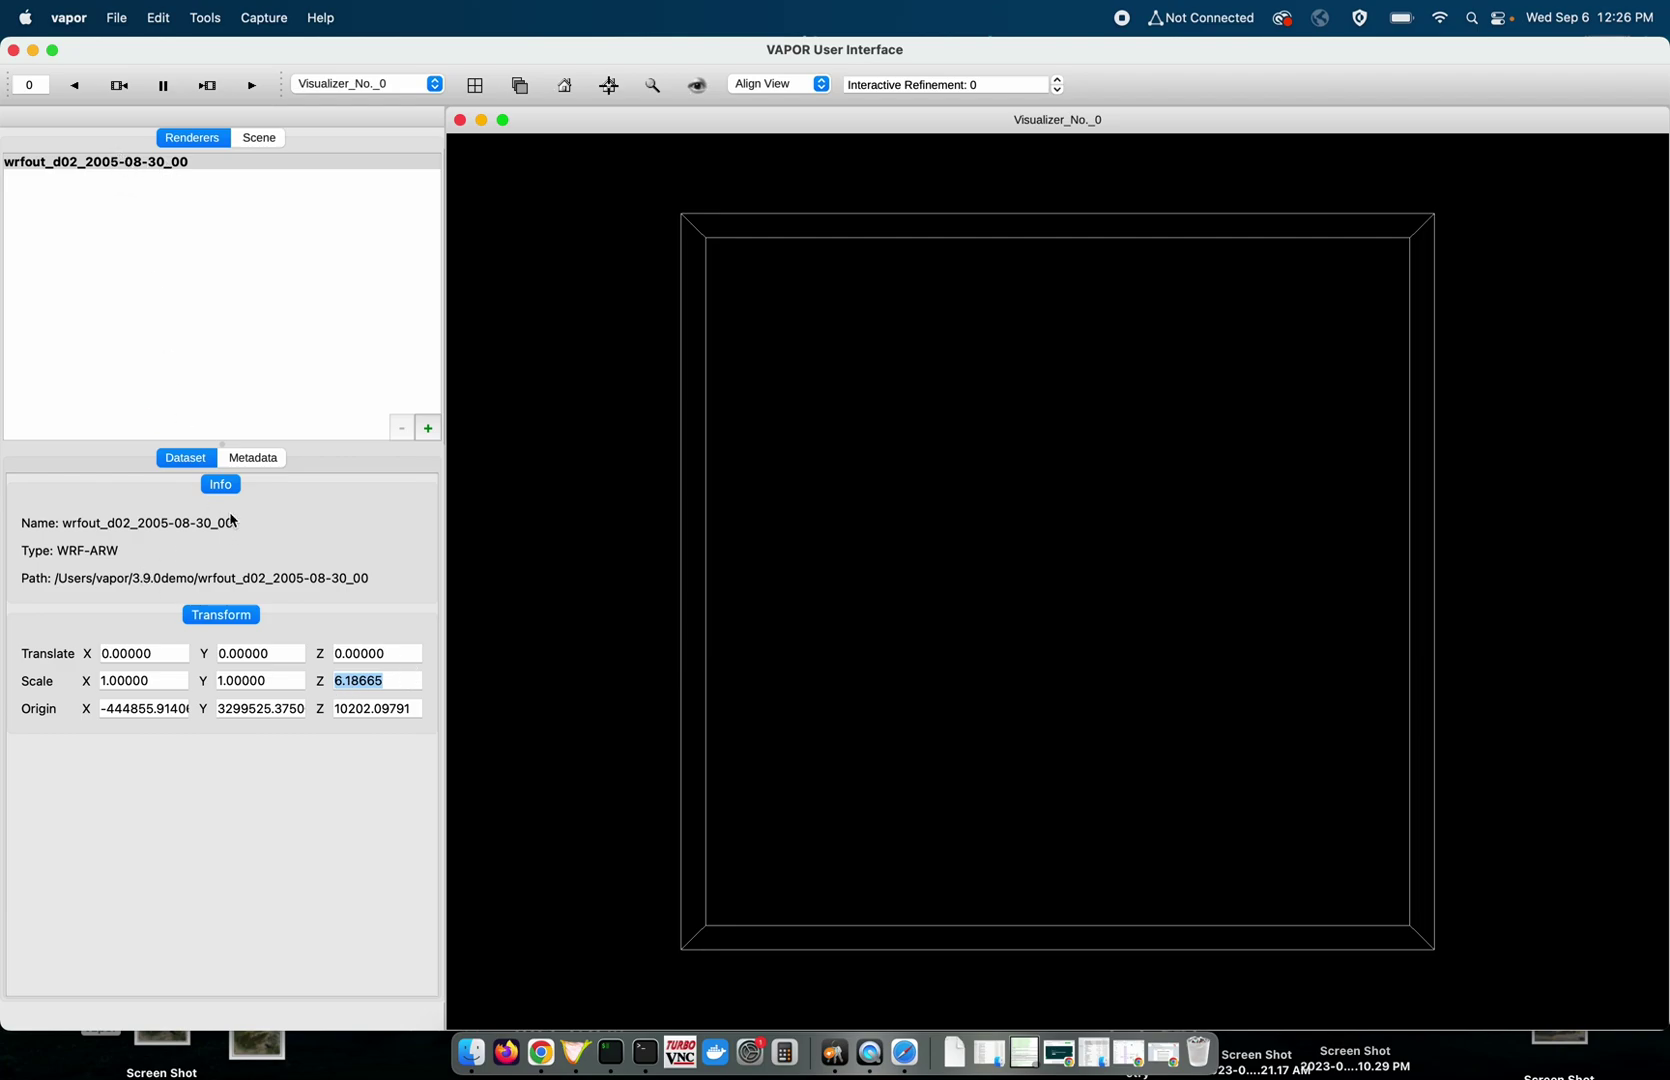
pyautogui.write('50')
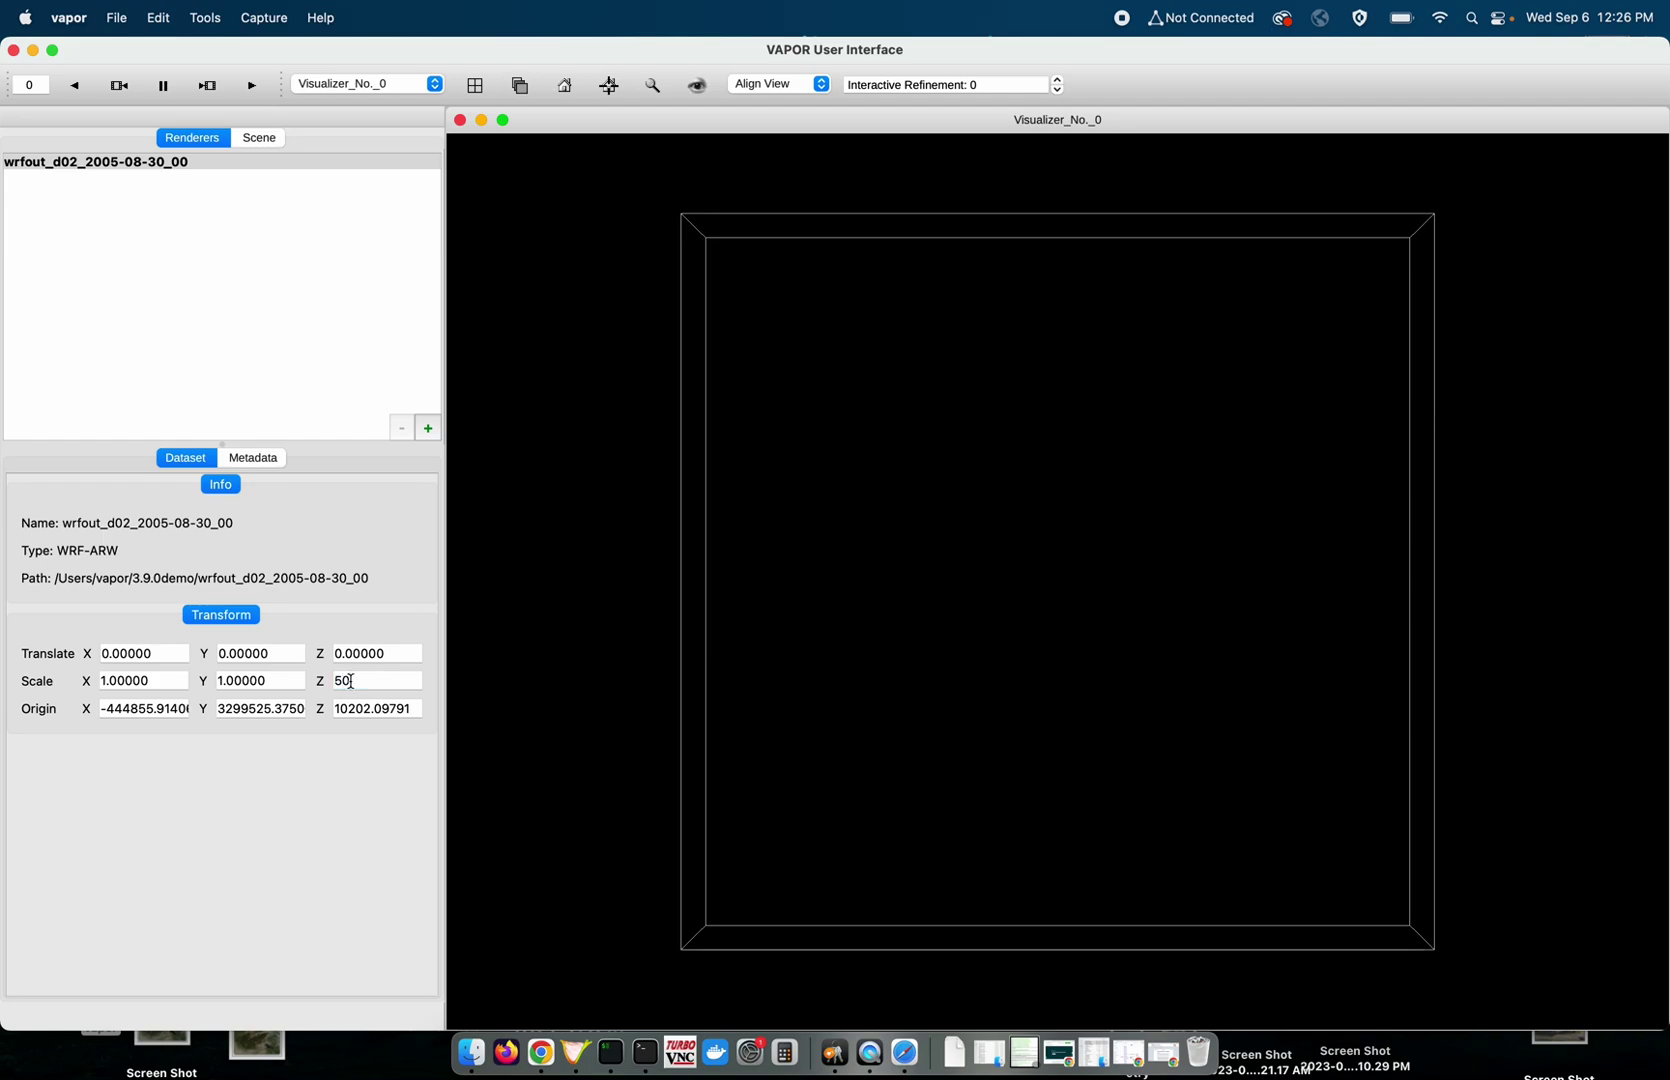
pyautogui.press('Return')
pyautogui.moveTo(847, 449); pyautogui.dragTo(1145, 592)
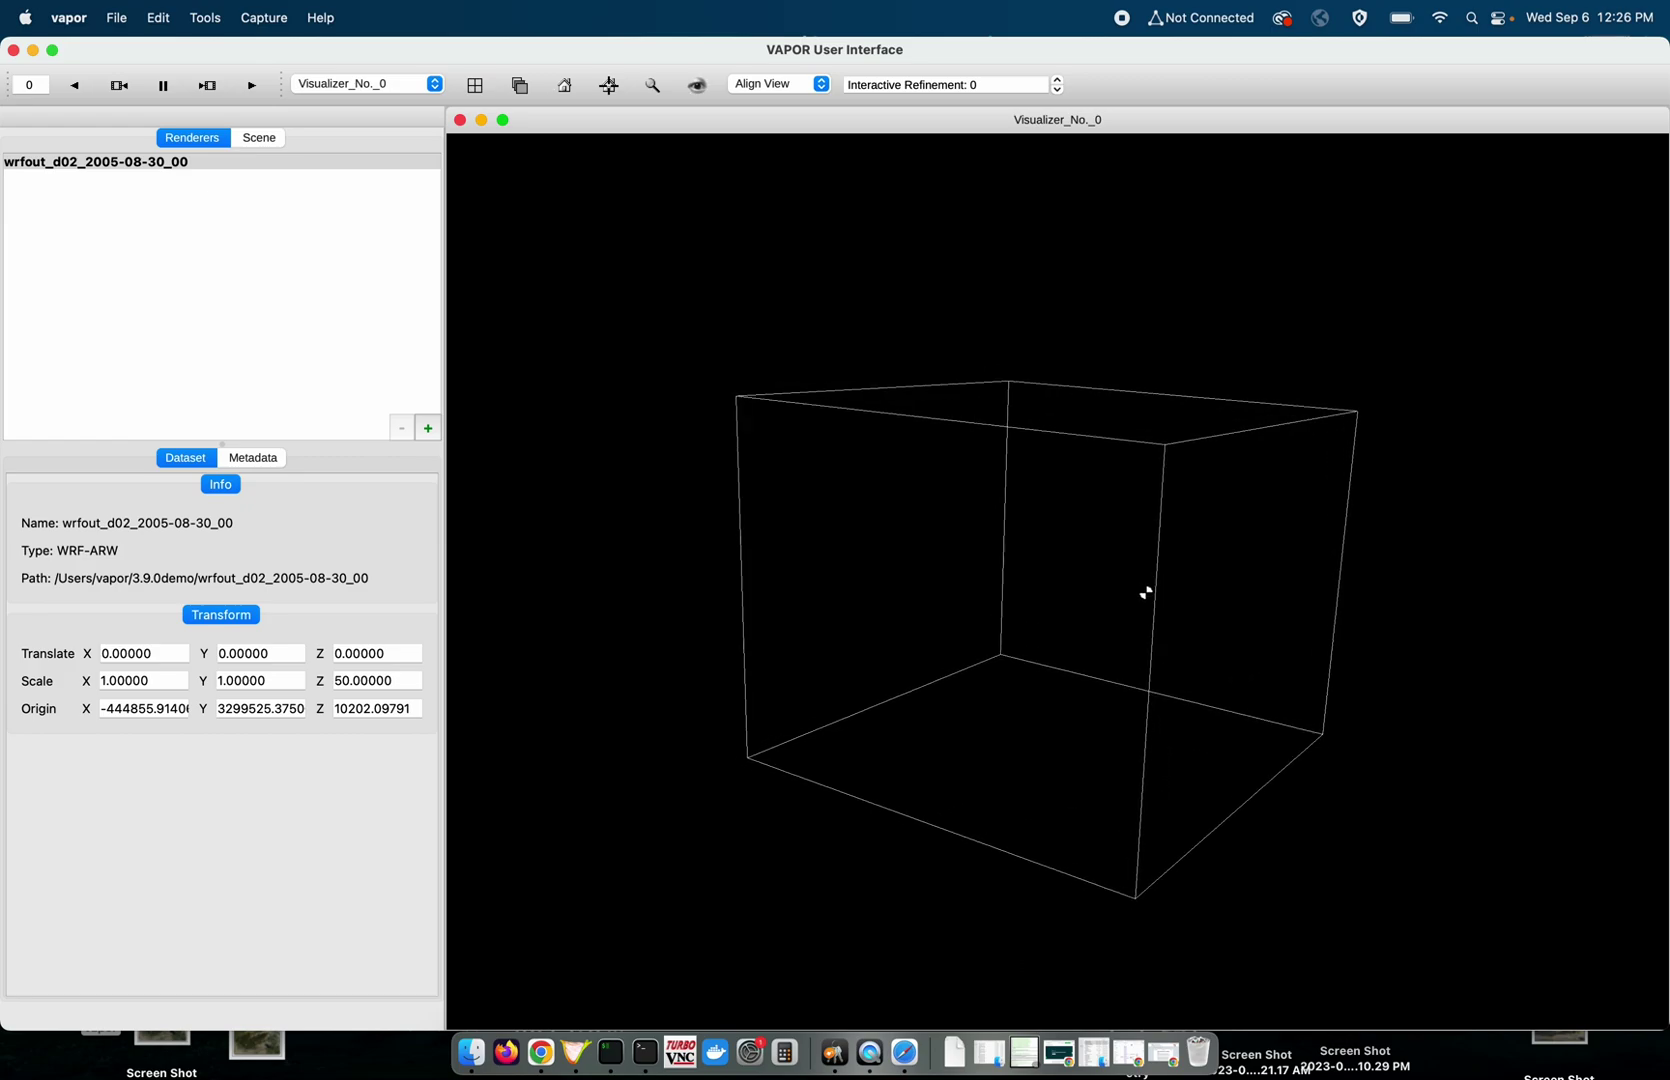
# Add an Image renderer to the dataset and make it visible in the scene.
pyautogui.click(429, 433)
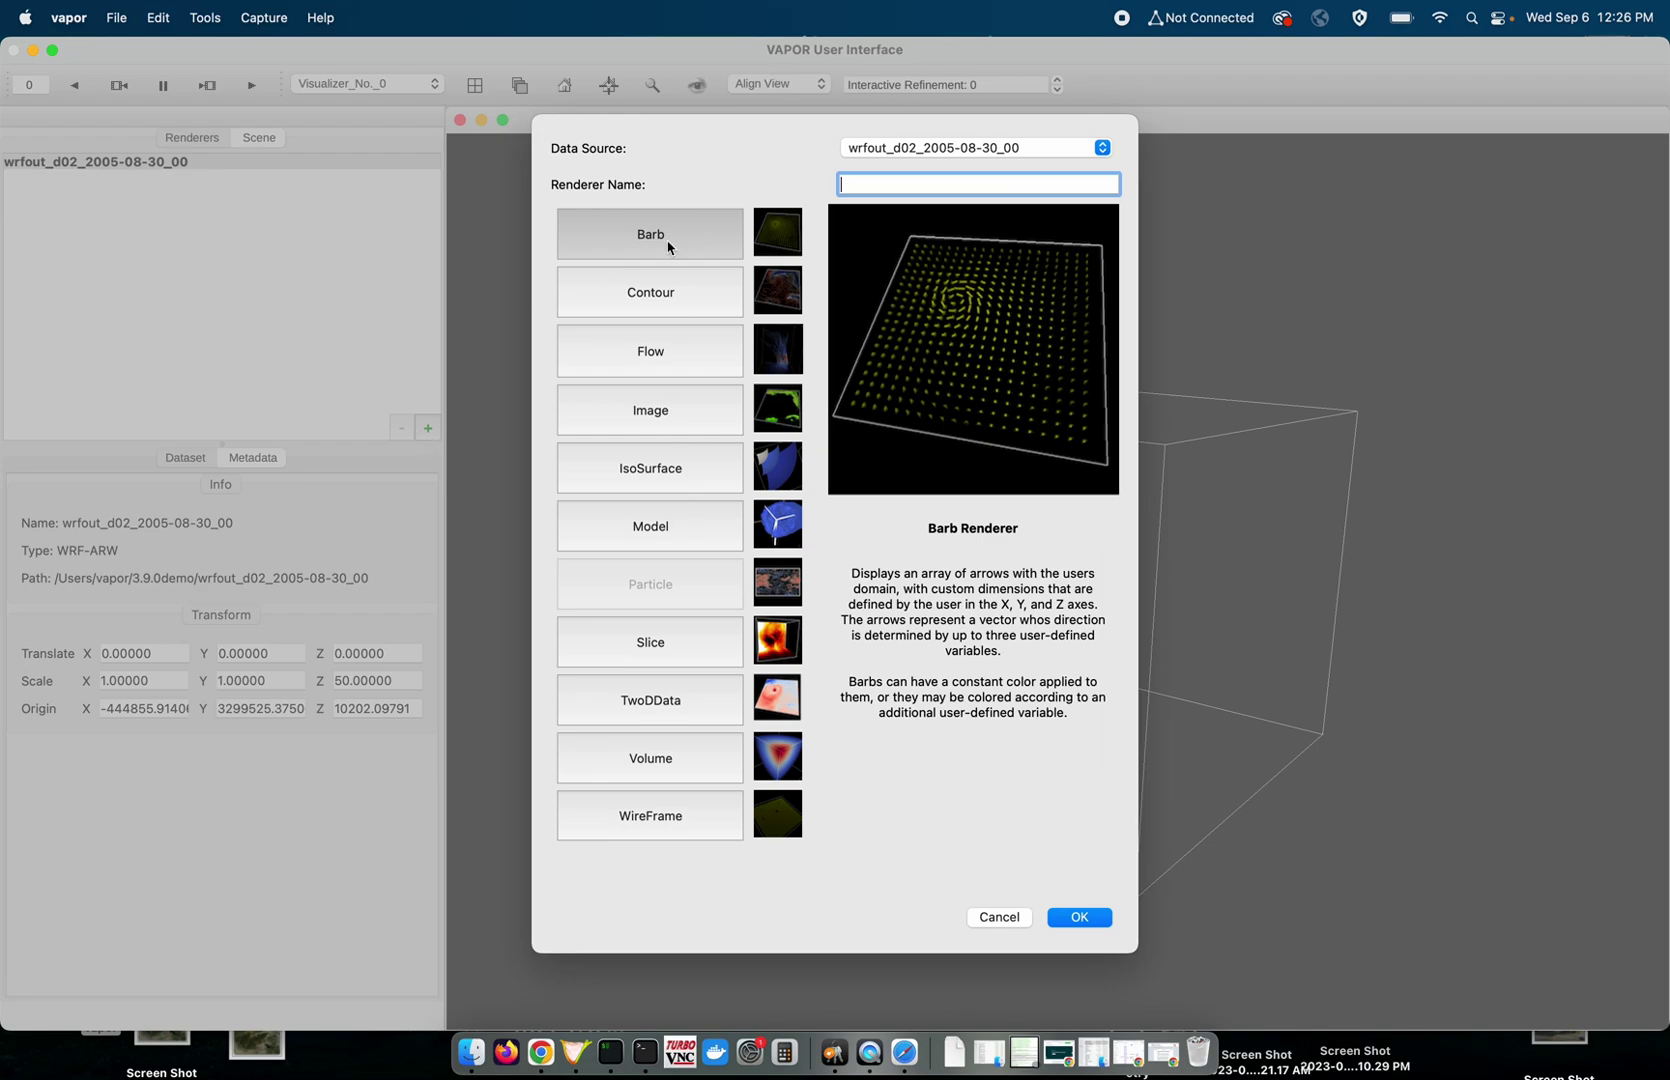
pyautogui.click(676, 421)
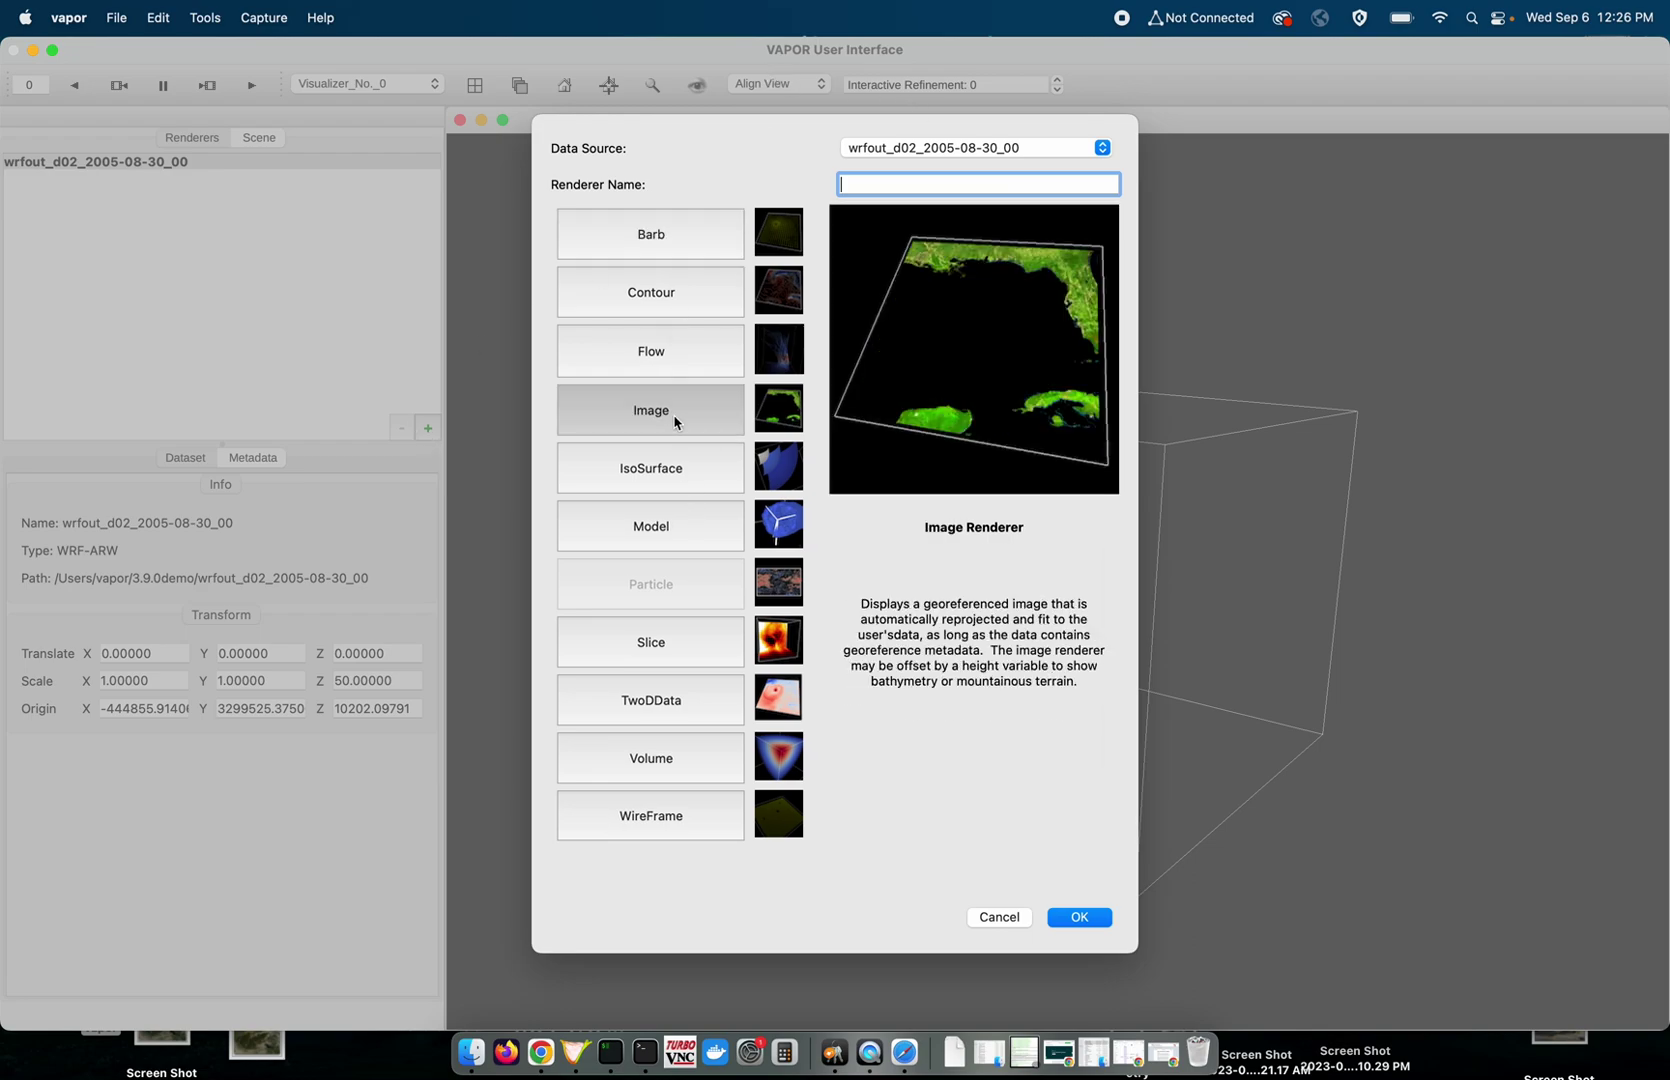
pyautogui.doubleClick(694, 412)
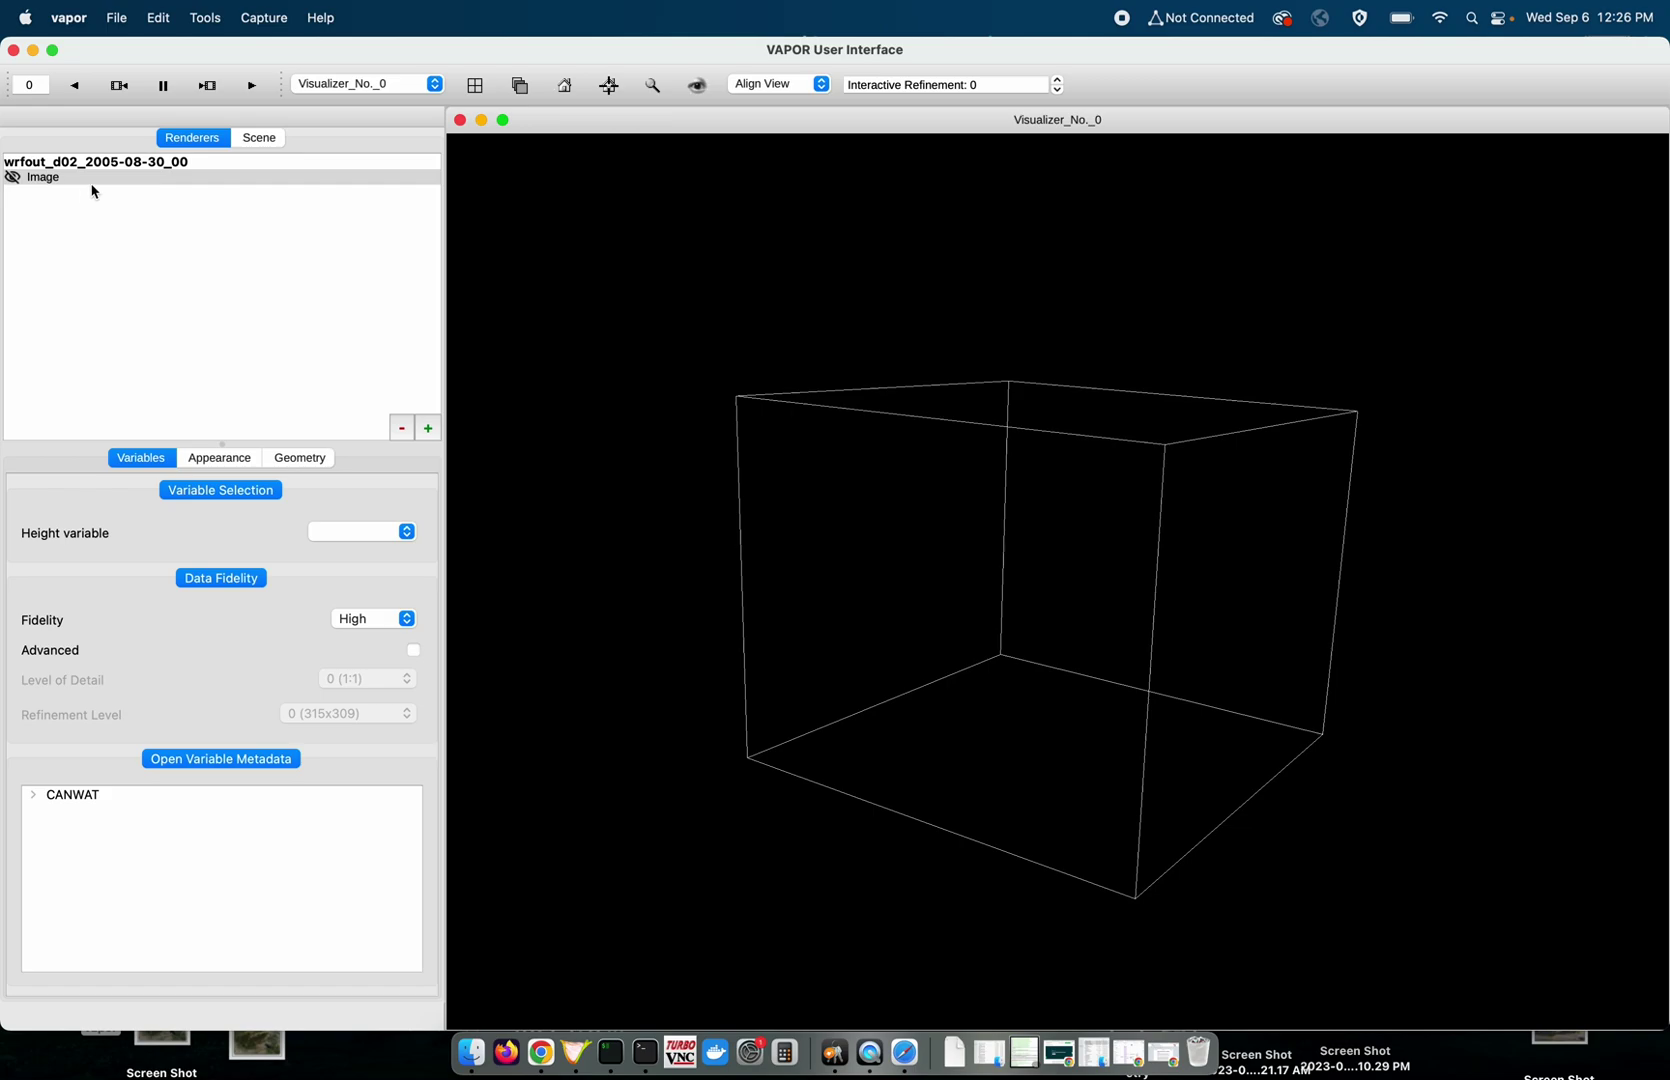
pyautogui.click(97, 181)
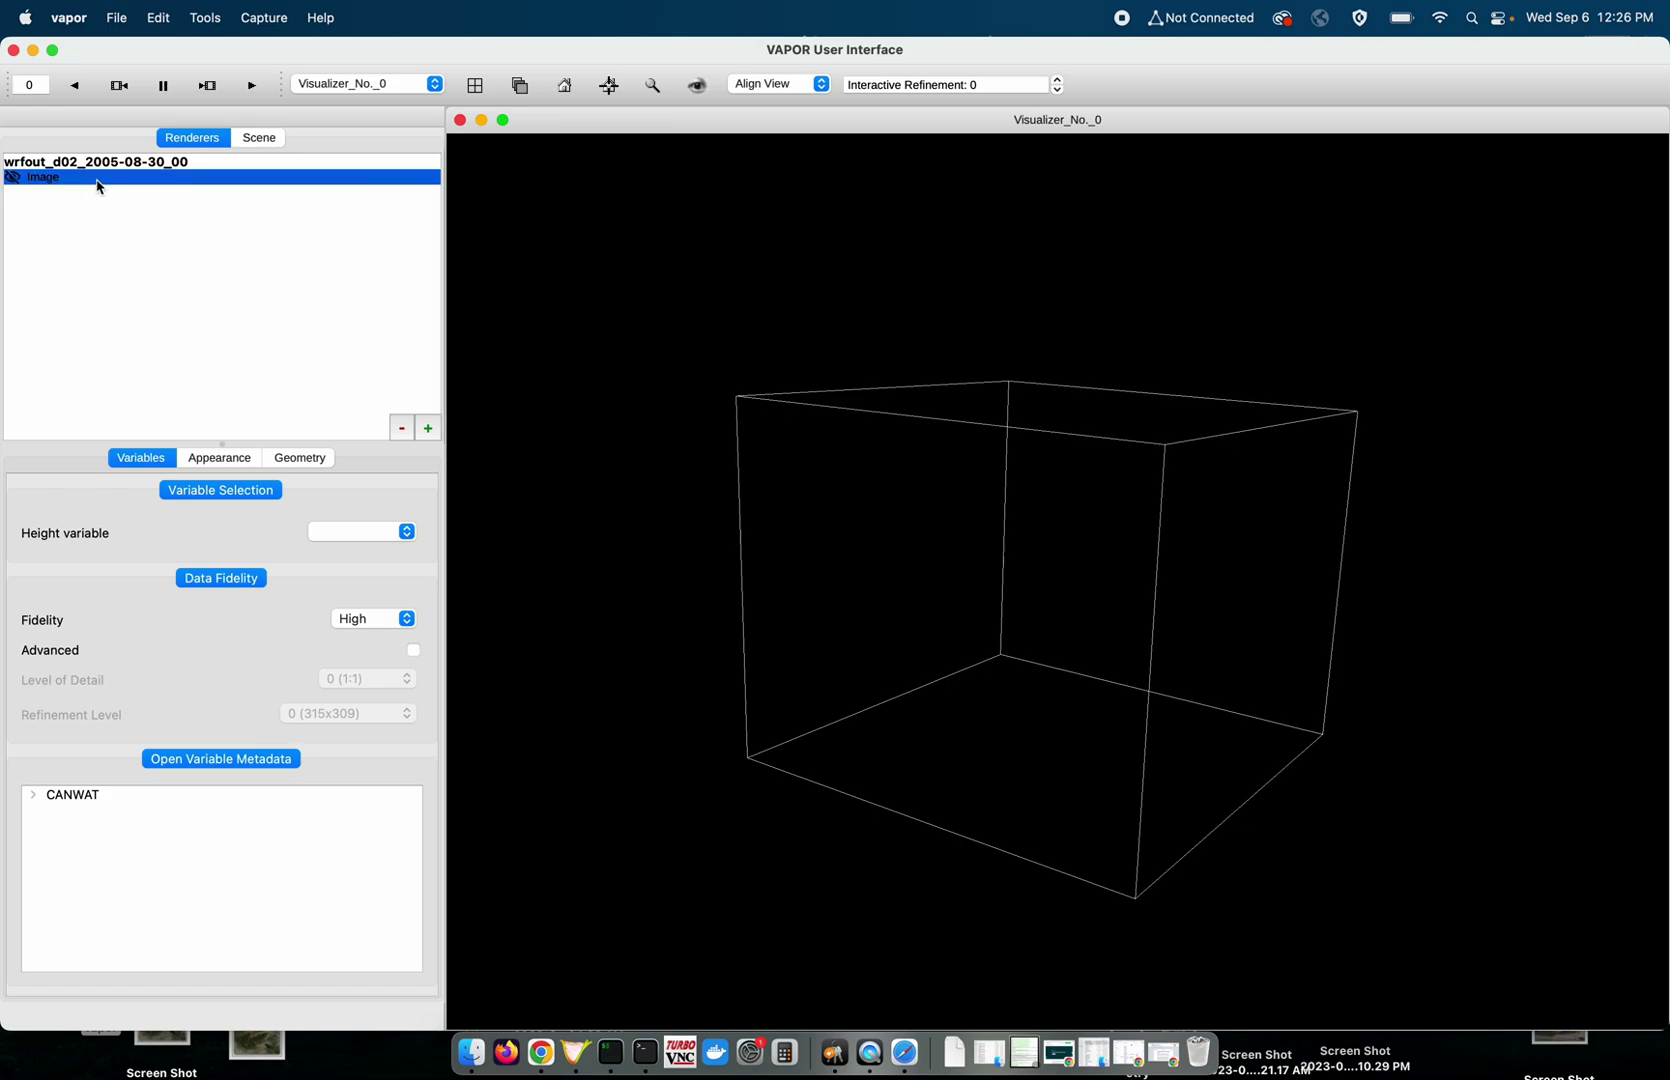
pyautogui.click(19, 185)
pyautogui.moveTo(723, 455); pyautogui.dragTo(809, 423)
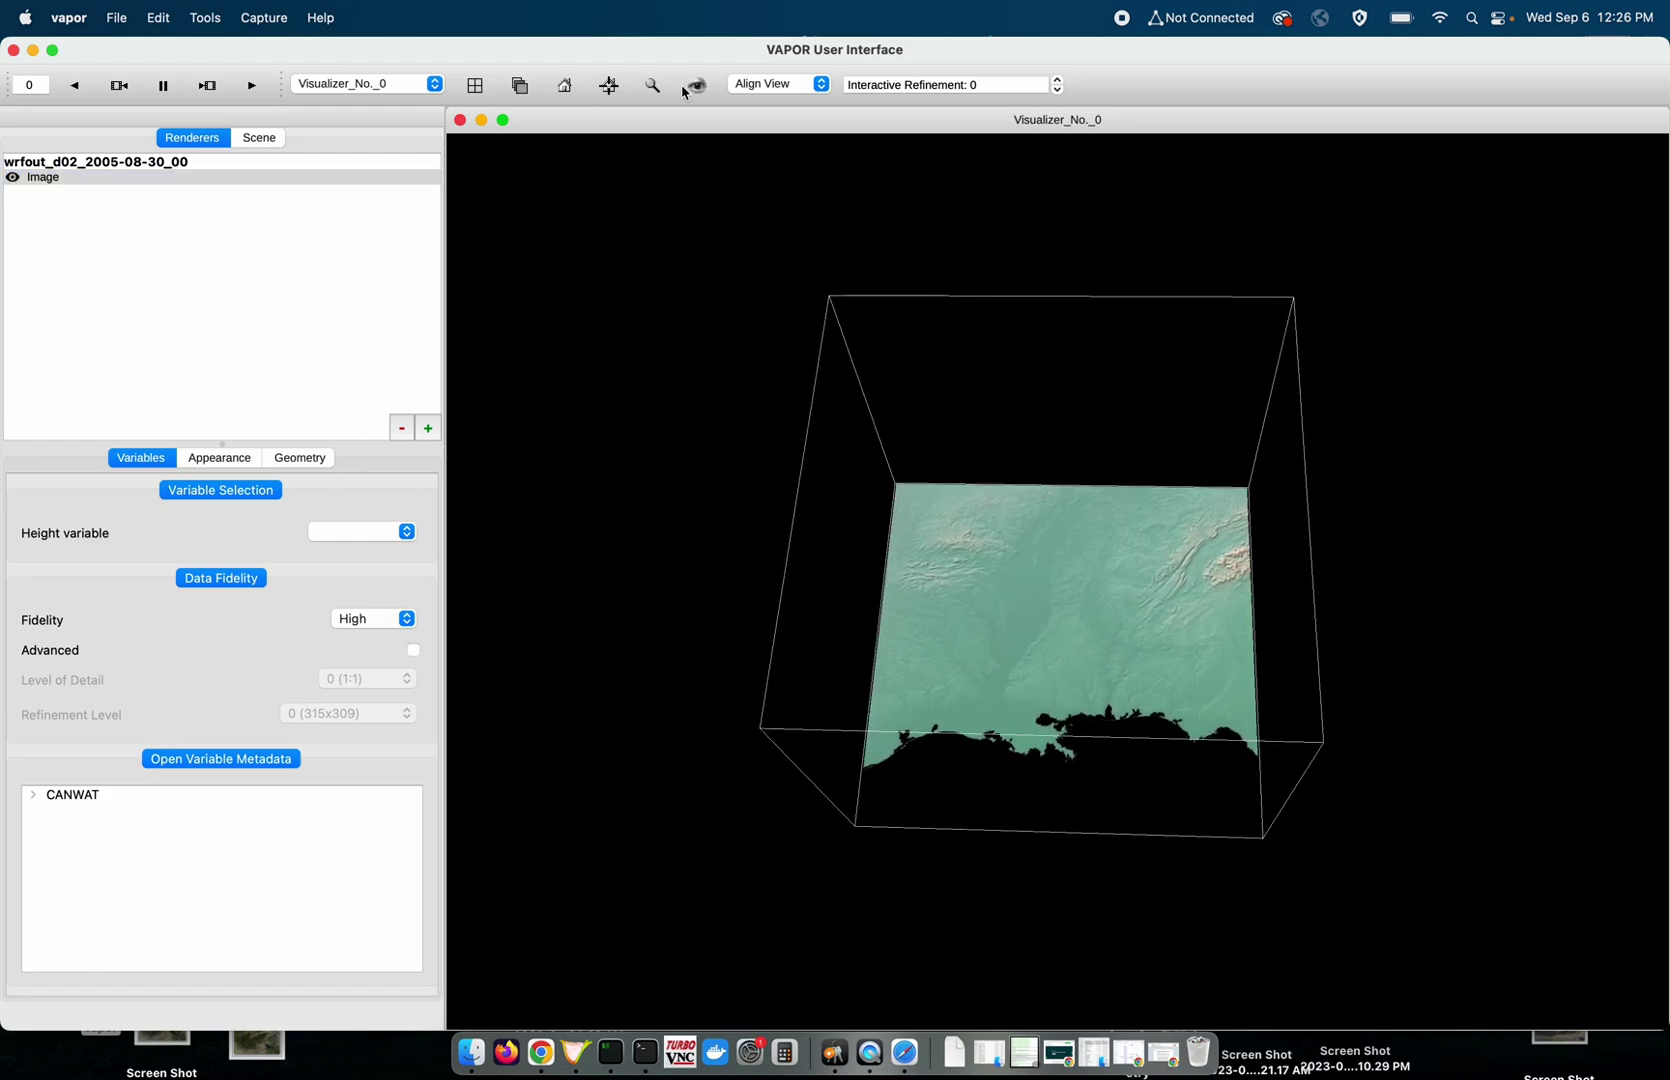
# Extend the Image renderer's region on all four sides to about -1512240 to 580539 in X and 2287122 to 4250135 in Y.
pyautogui.click(567, 87)
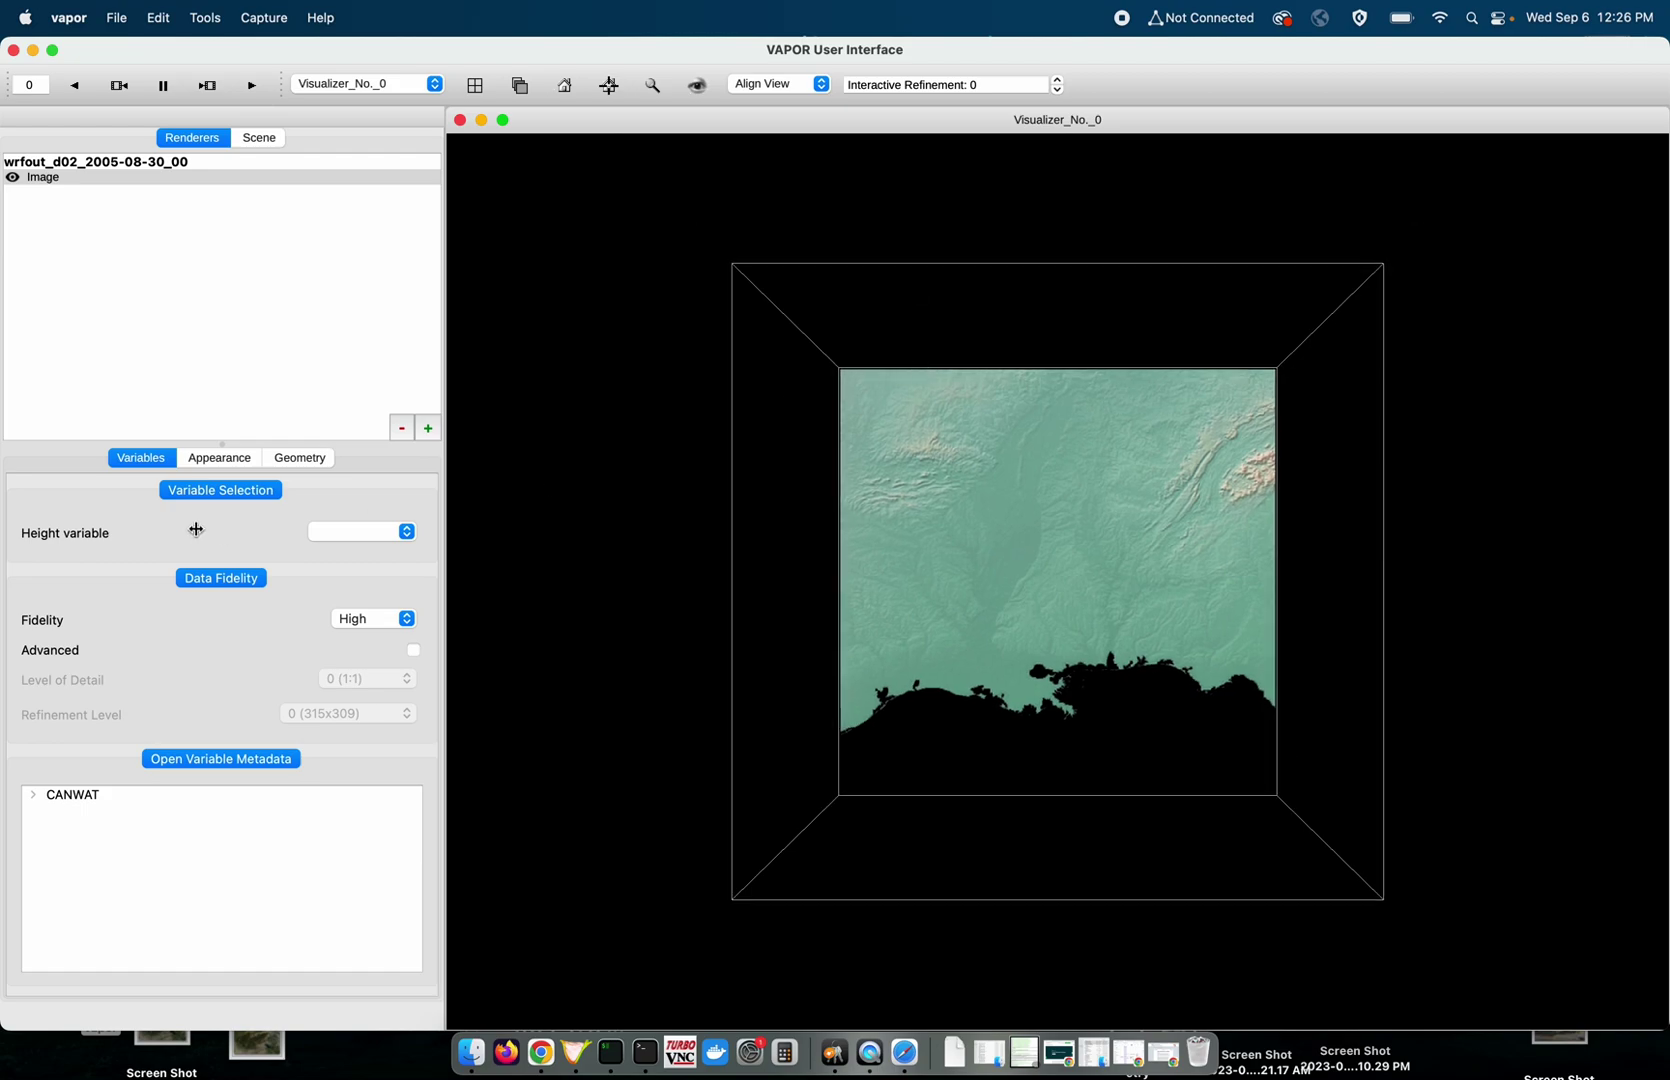
pyautogui.click(298, 459)
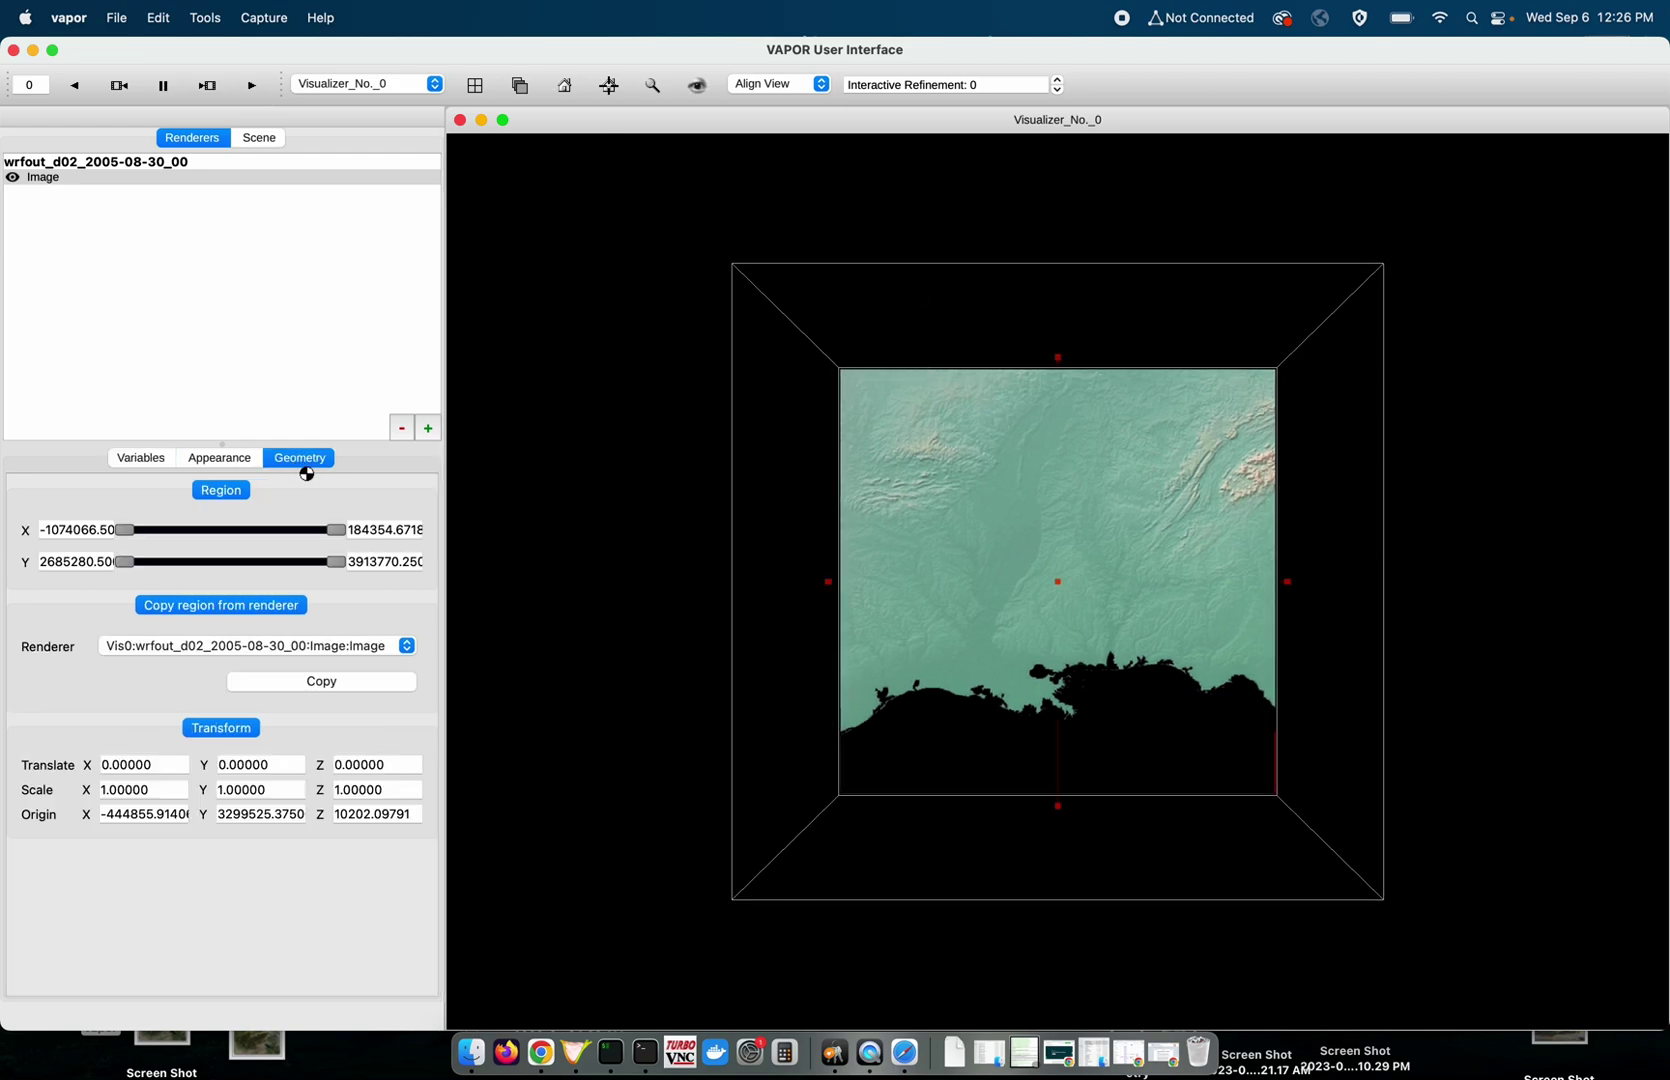
pyautogui.scroll(3, 975, 615)
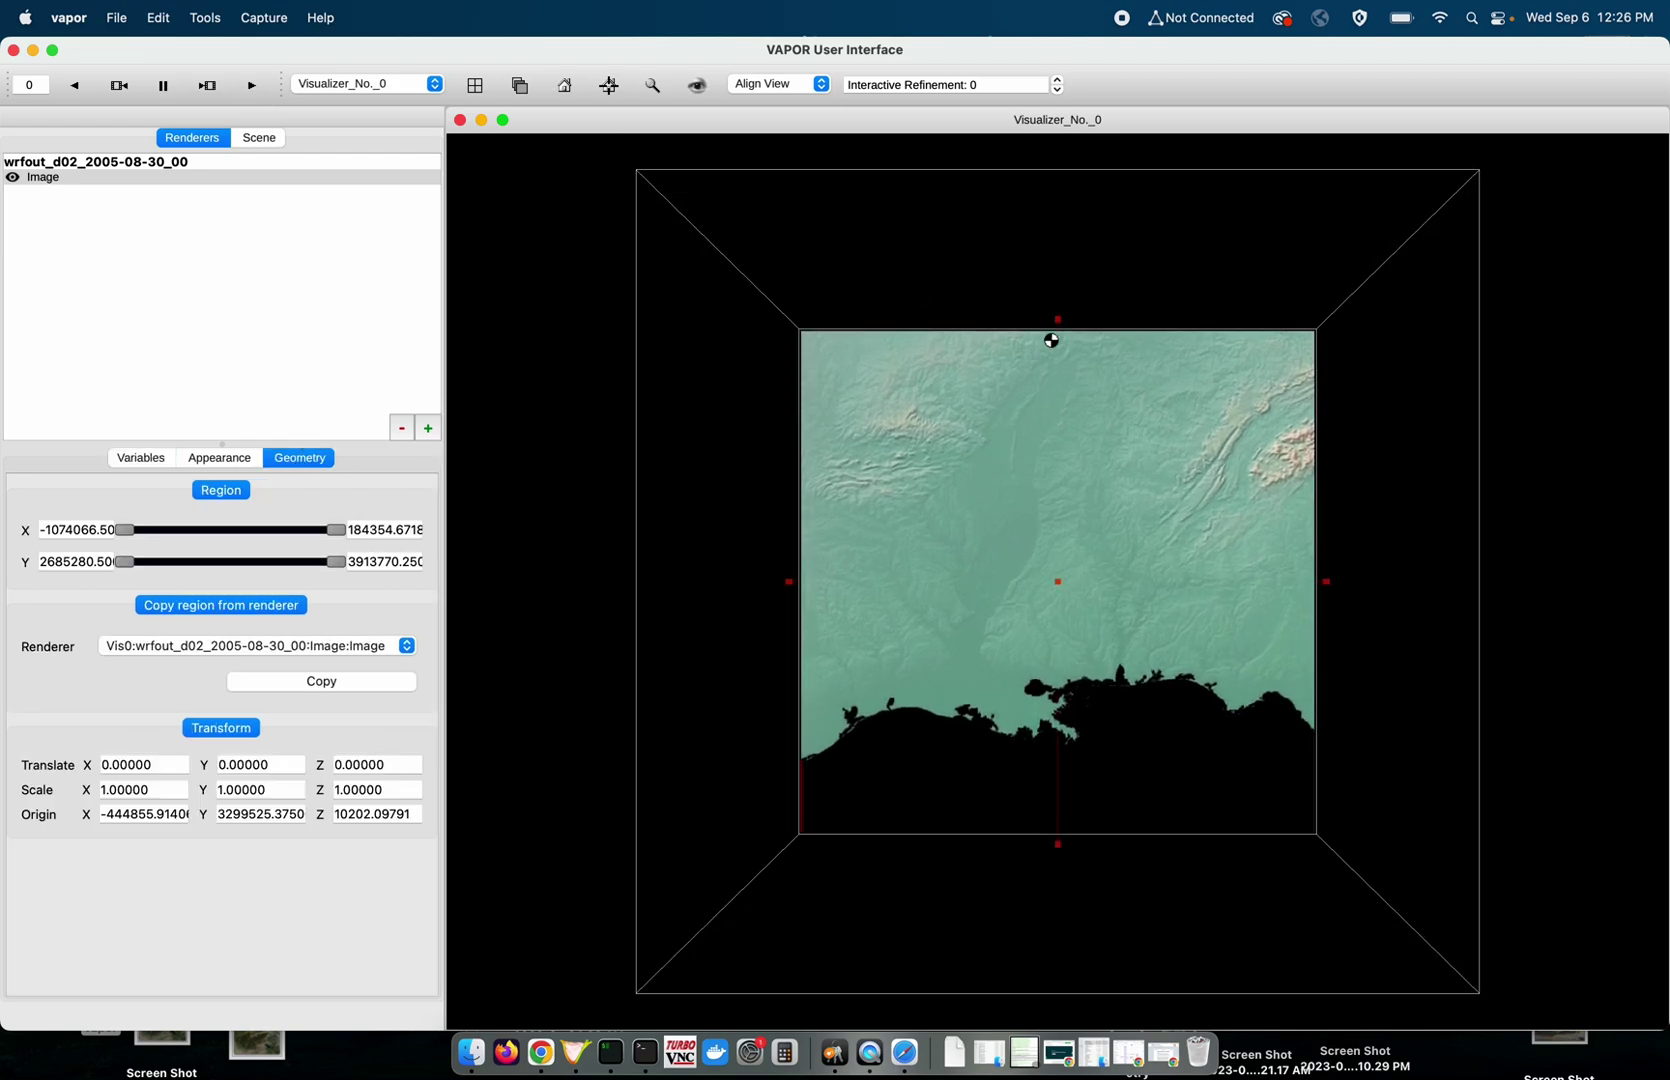
pyautogui.scroll(2, 1061, 305)
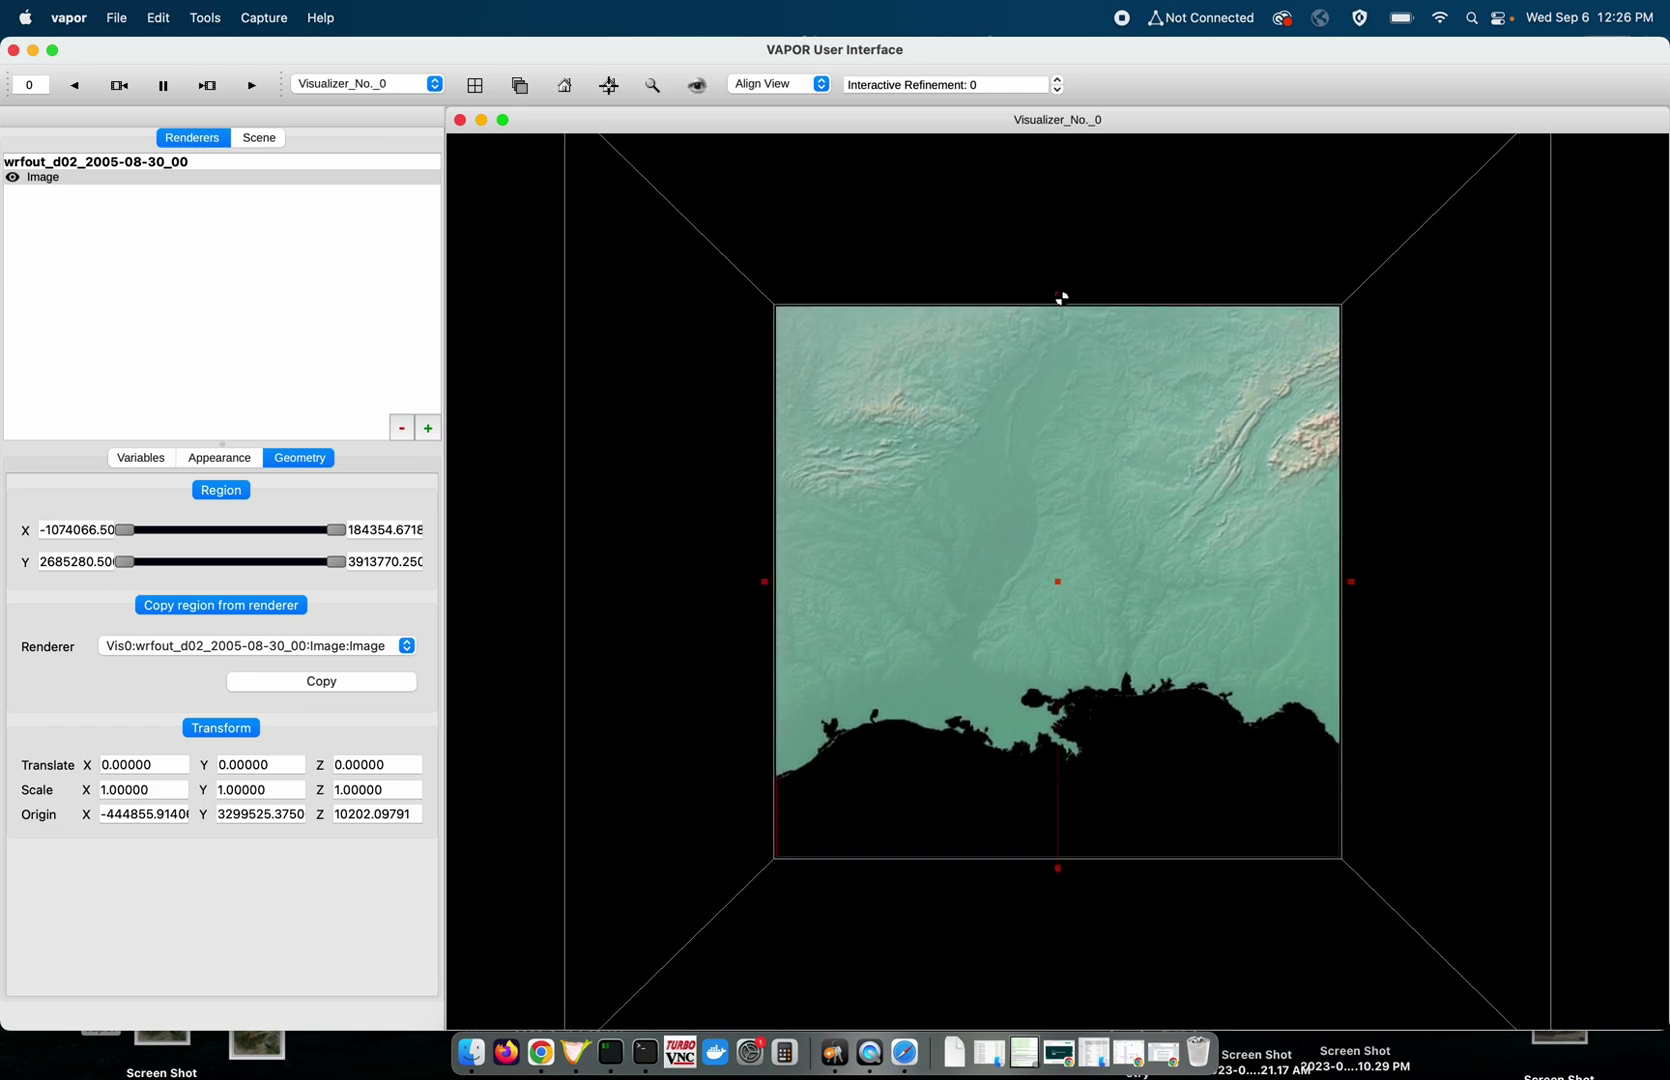
pyautogui.moveTo(1068, 262); pyautogui.dragTo(1062, 171)
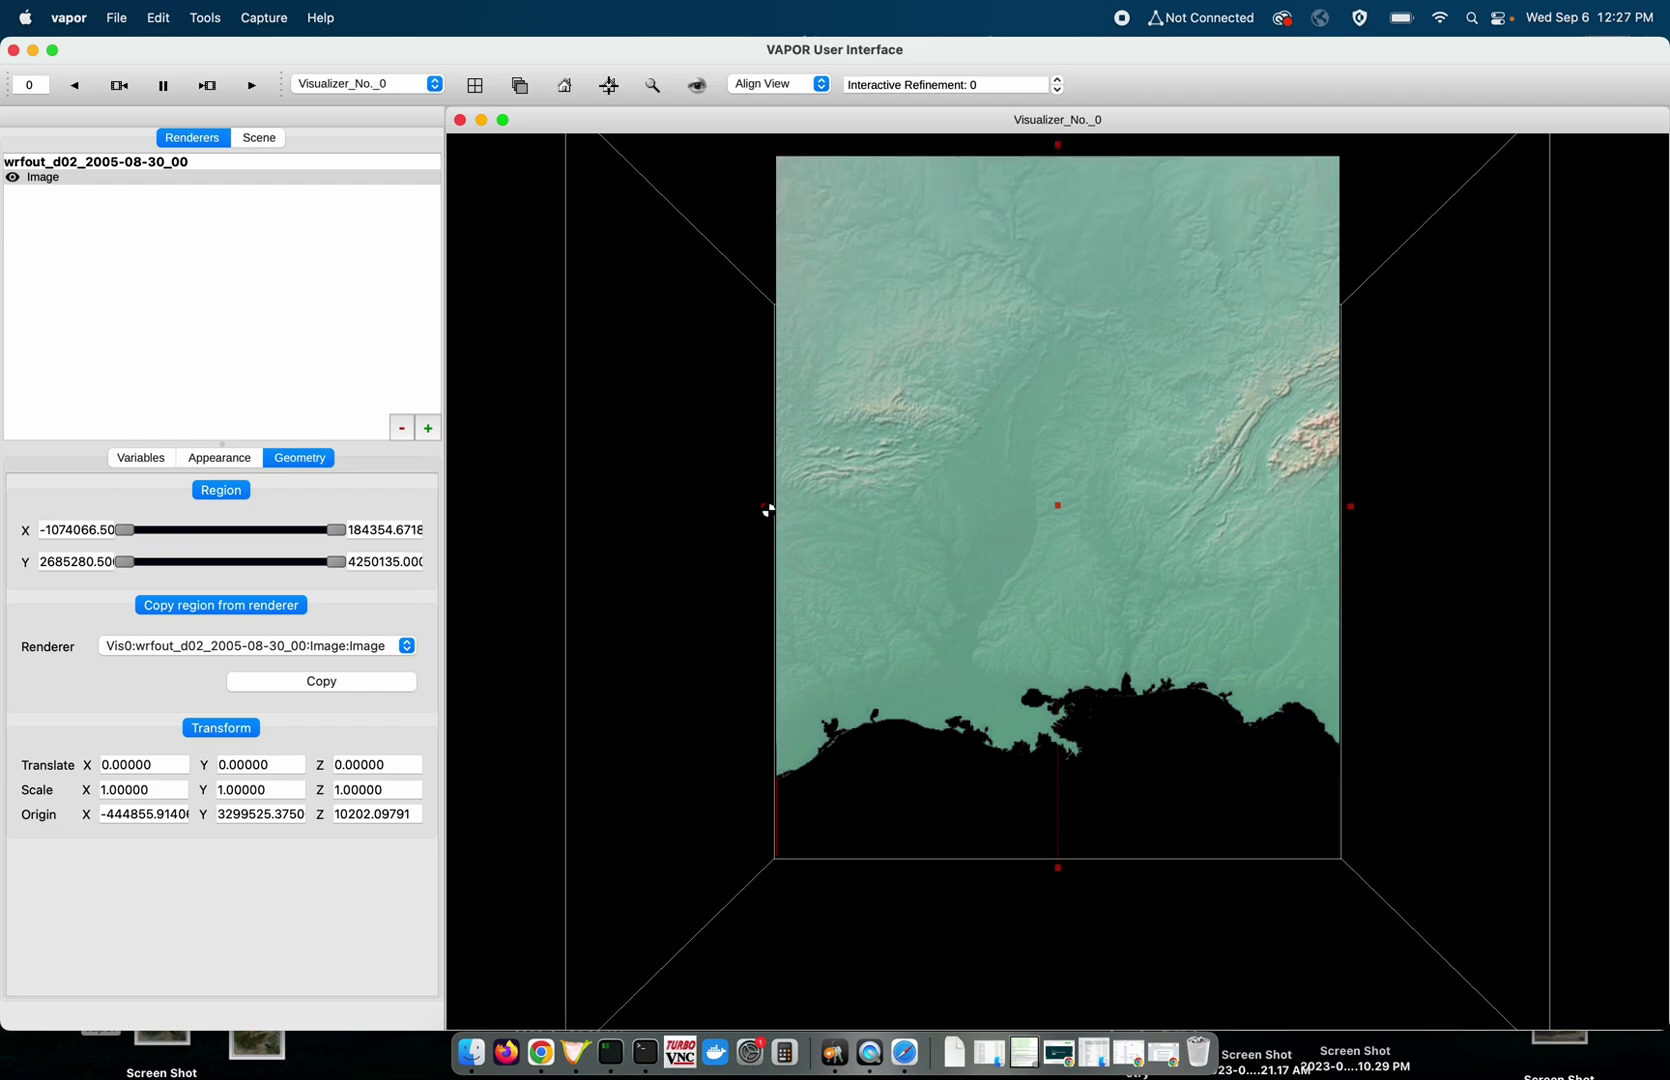
pyautogui.moveTo(767, 510); pyautogui.dragTo(570, 510)
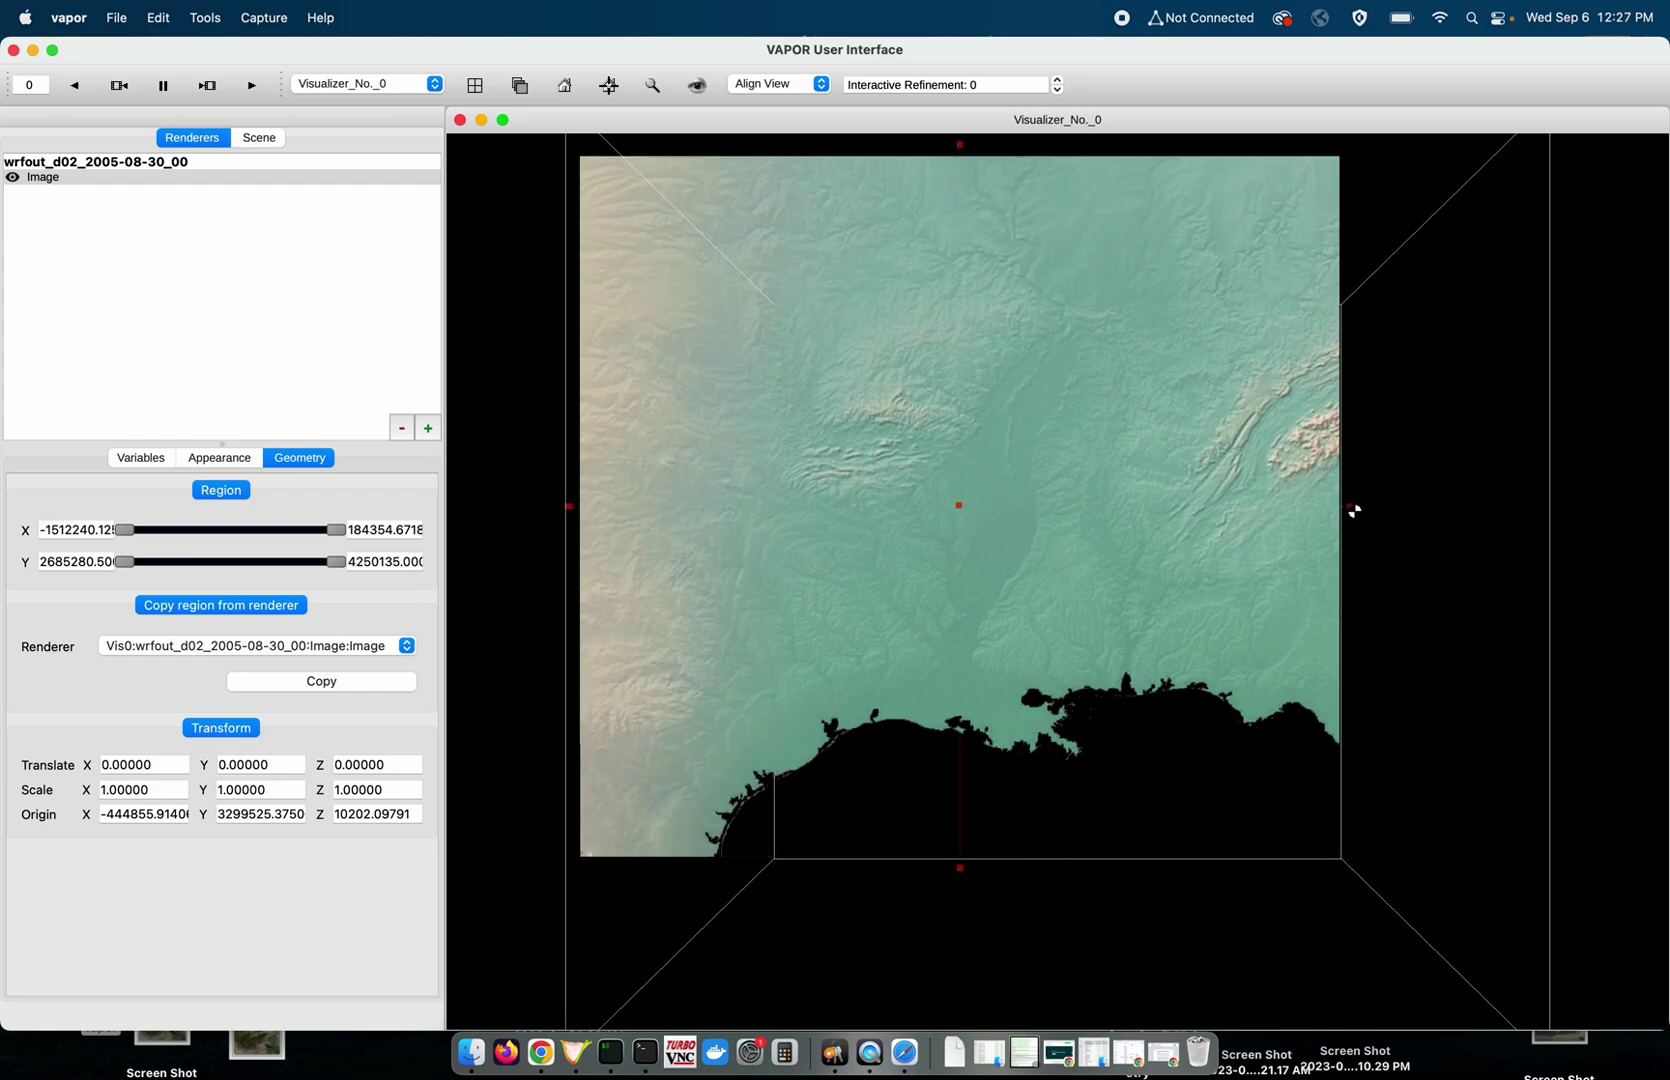
pyautogui.moveTo(1354, 511); pyautogui.dragTo(1533, 510)
pyautogui.moveTo(1053, 873); pyautogui.dragTo(1055, 1022)
pyautogui.moveTo(1147, 700); pyautogui.dragTo(1107, 552)
pyautogui.moveTo(933, 690); pyautogui.dragTo(906, 798)
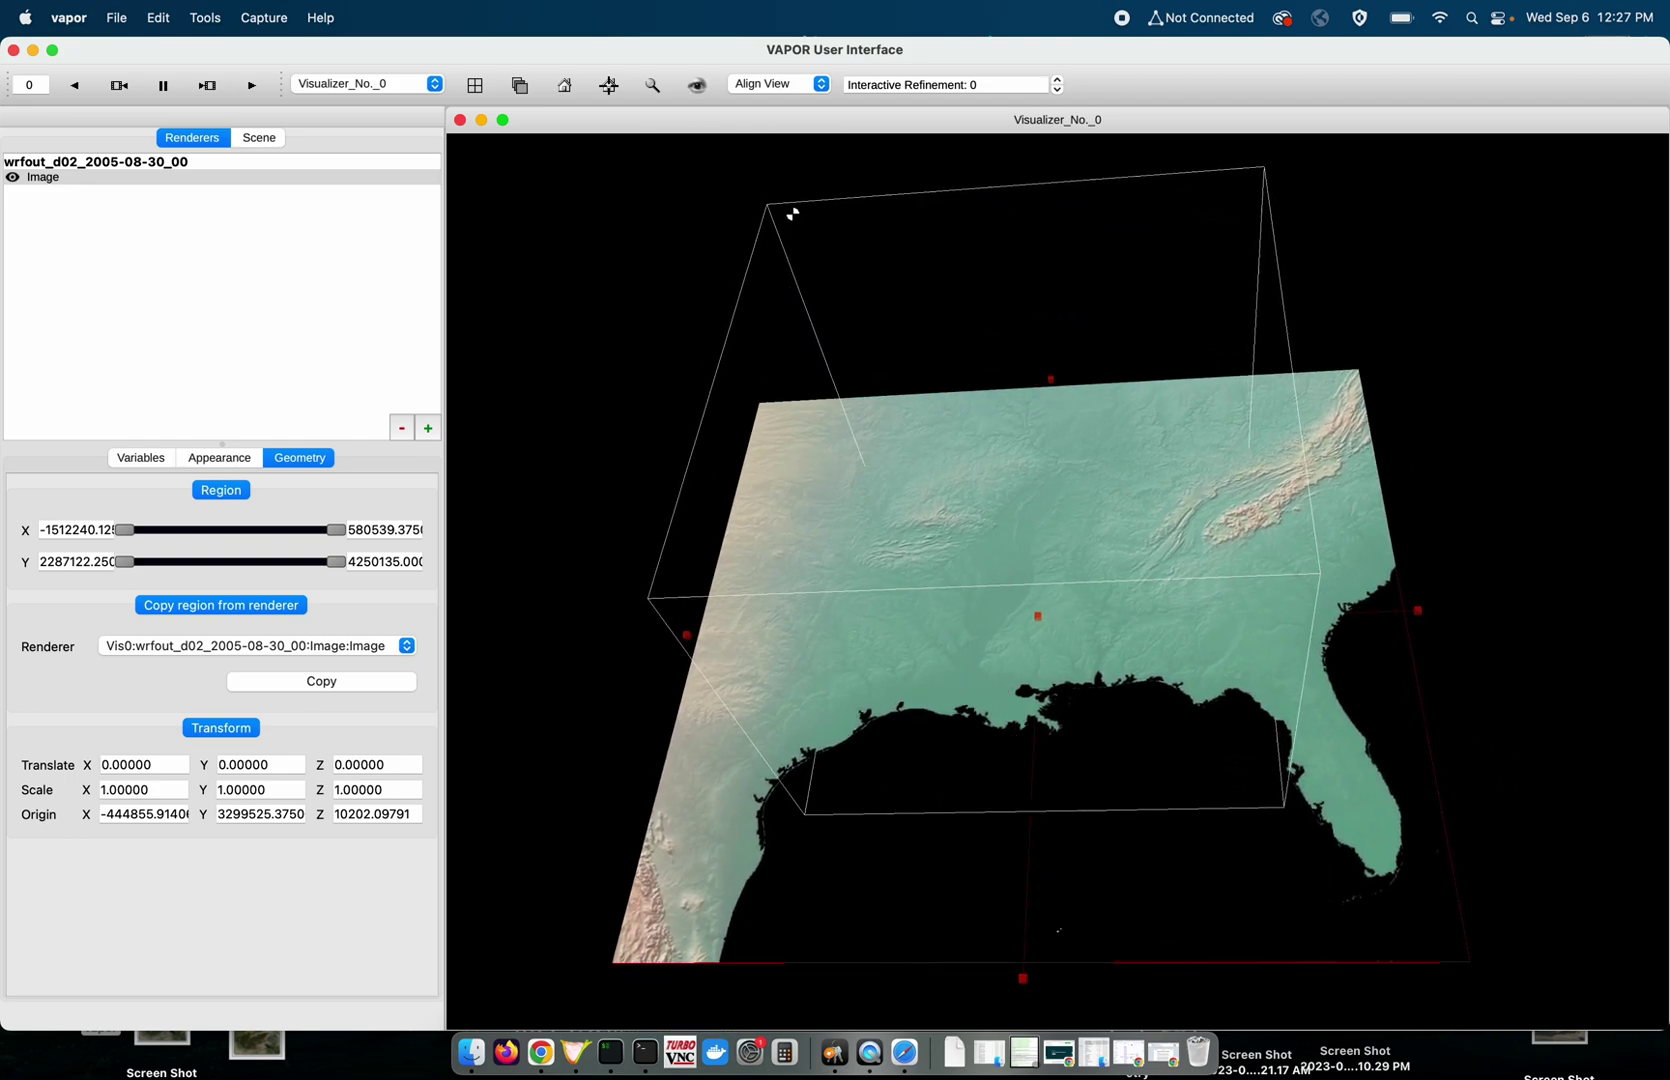
pyautogui.moveTo(1226, 318); pyautogui.dragTo(1233, 330)
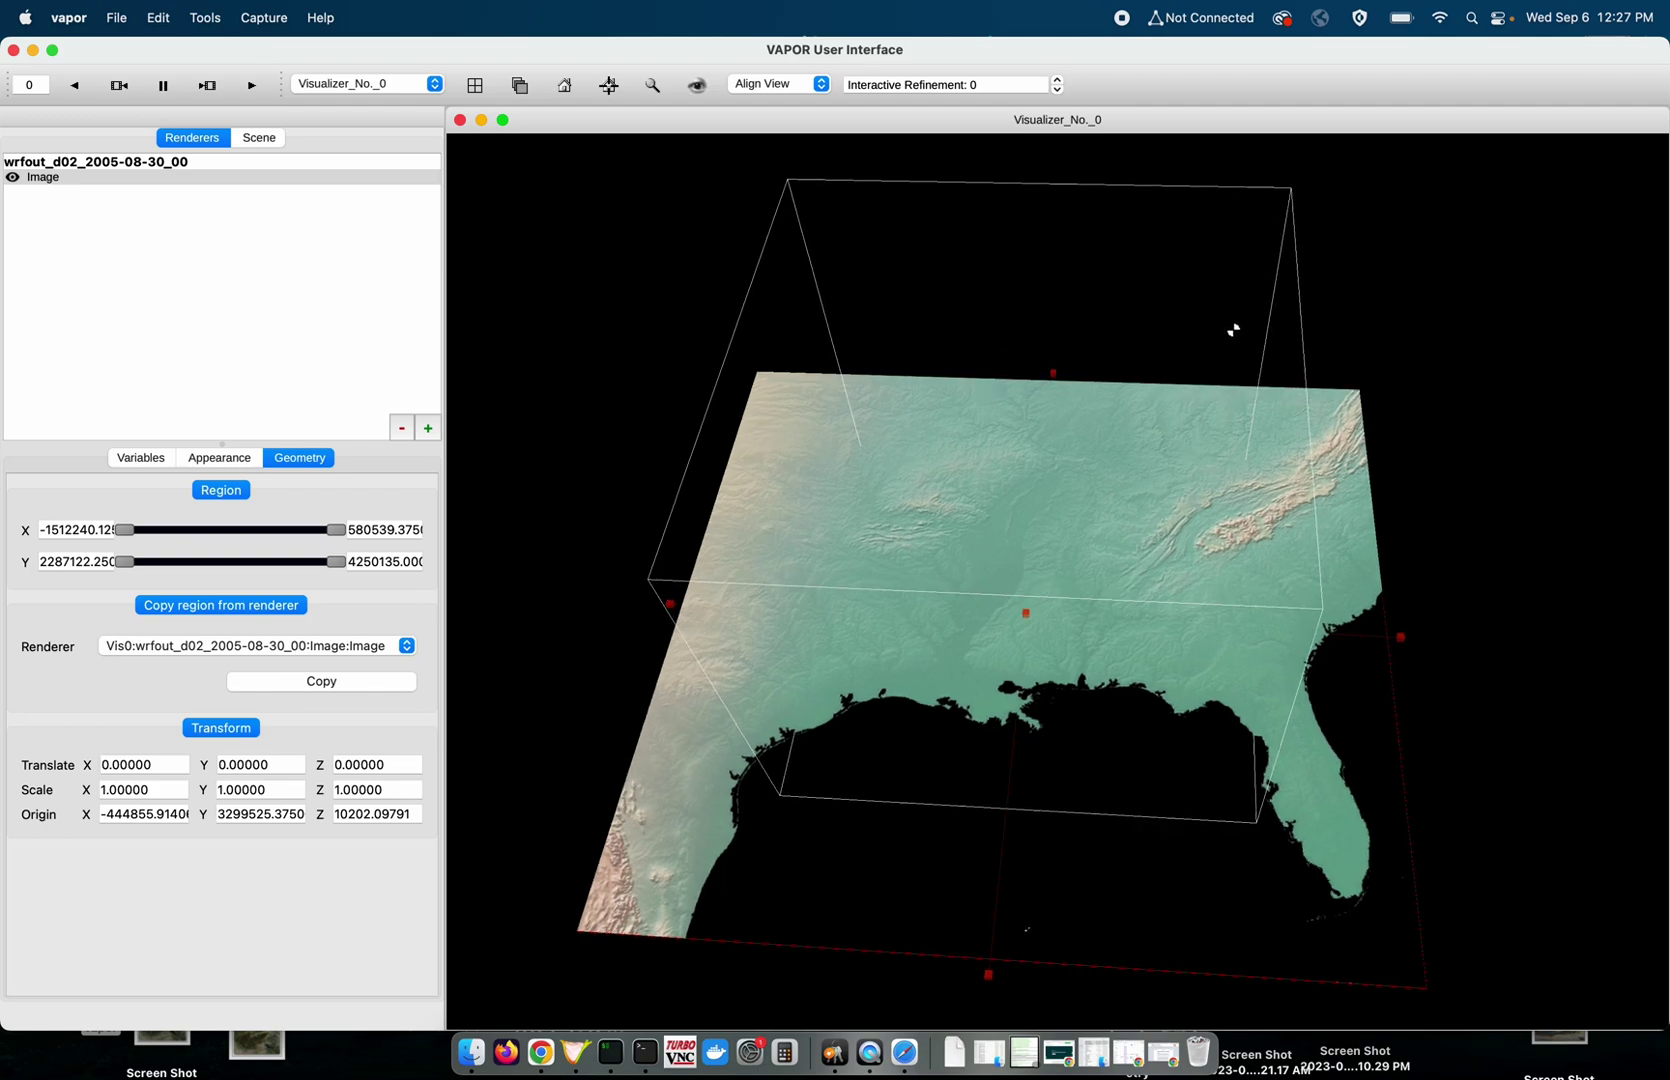
# Add a Volume renderer of variable P to the dataset and make it visible.
pyautogui.click(428, 429)
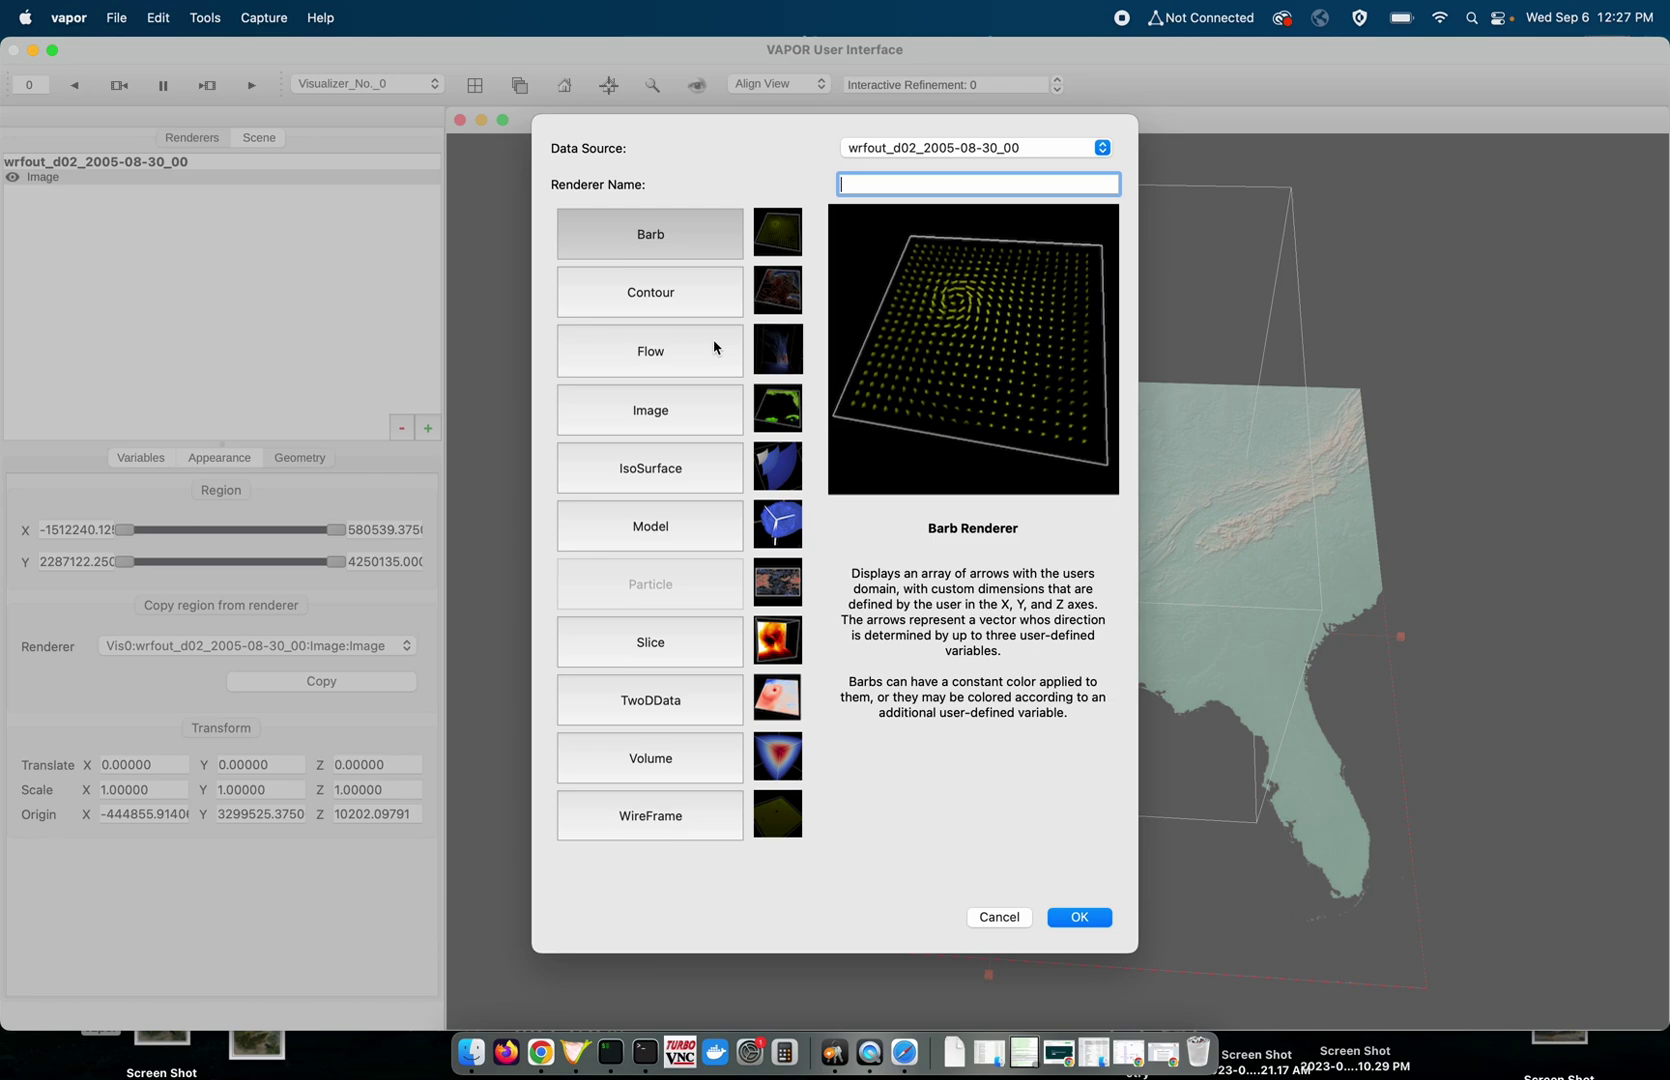
pyautogui.doubleClick(683, 748)
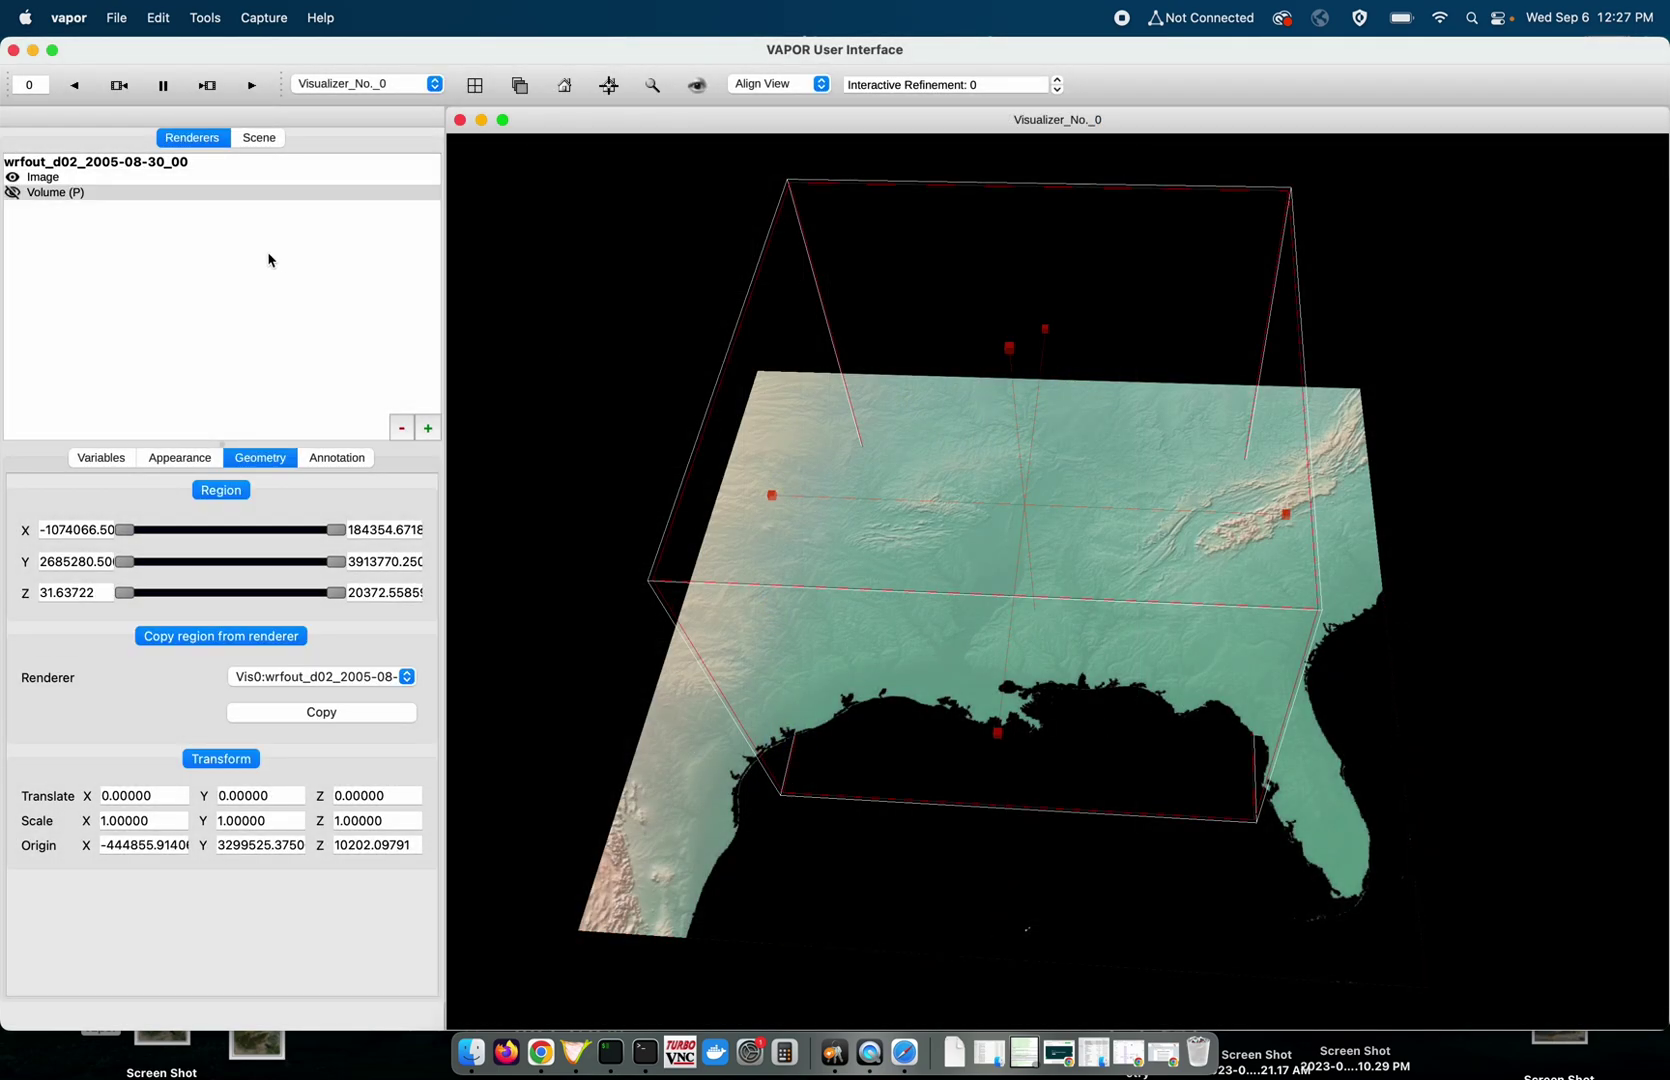
pyautogui.click(13, 192)
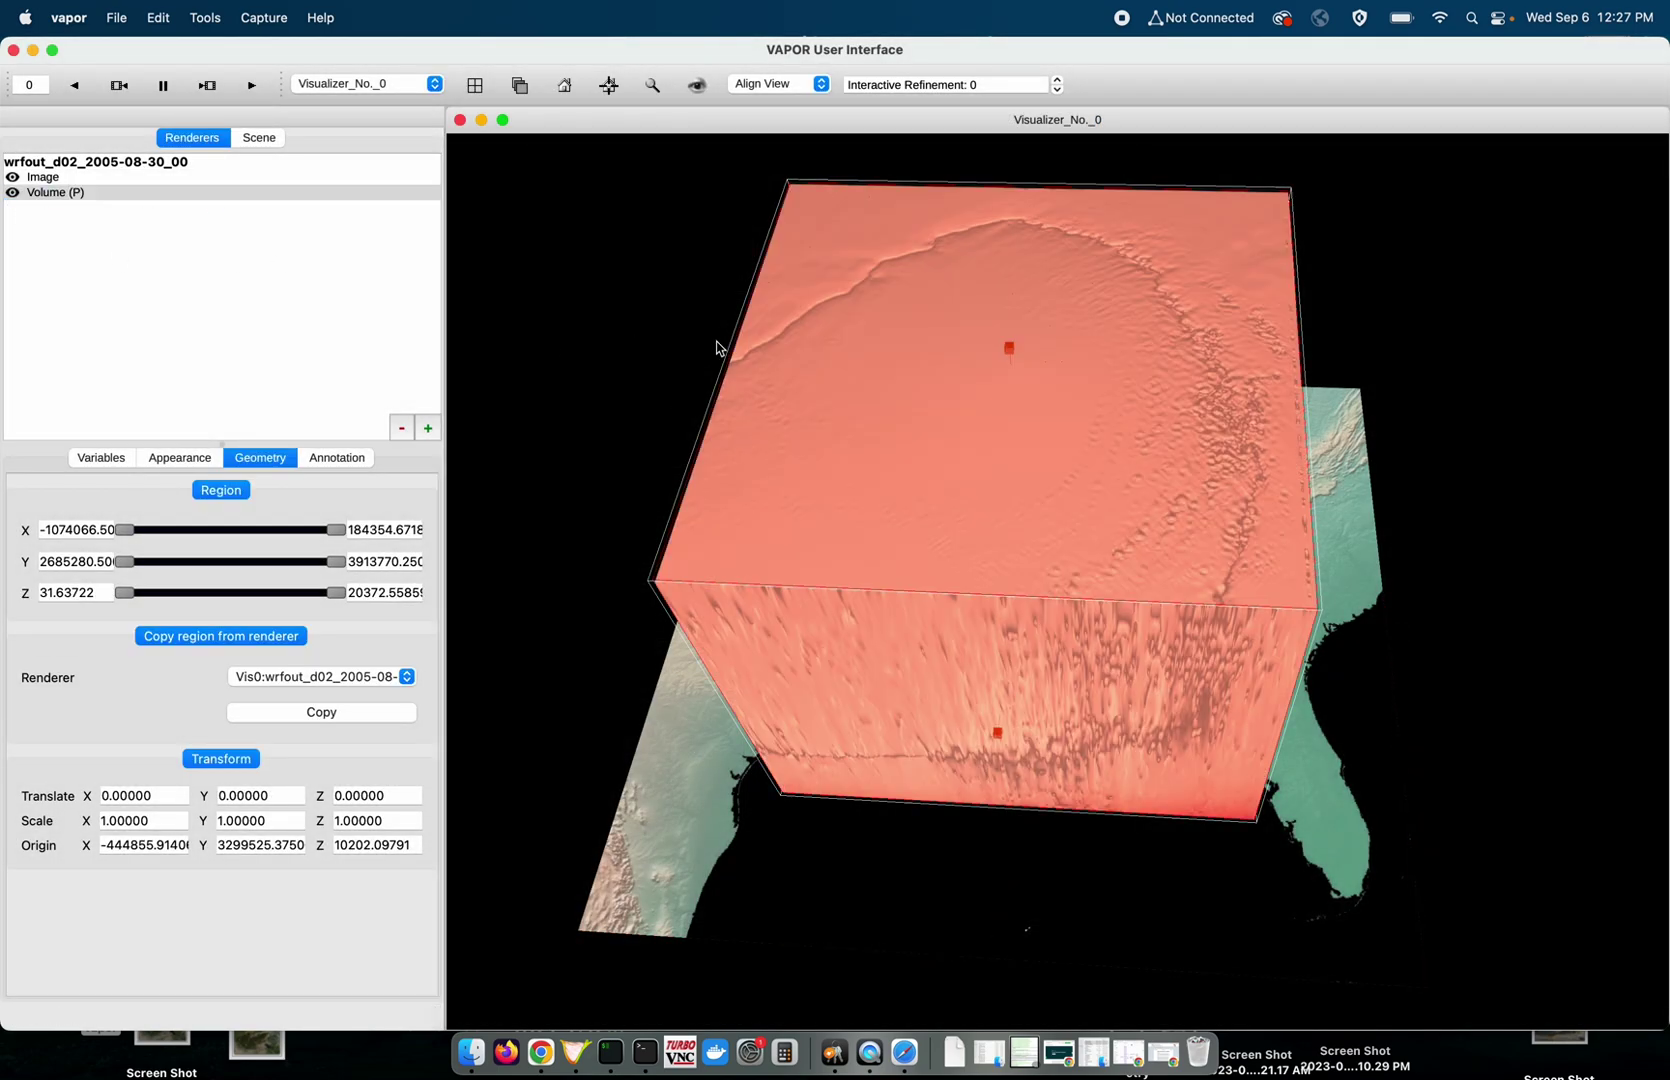
pyautogui.moveTo(720, 347); pyautogui.dragTo(820, 287)
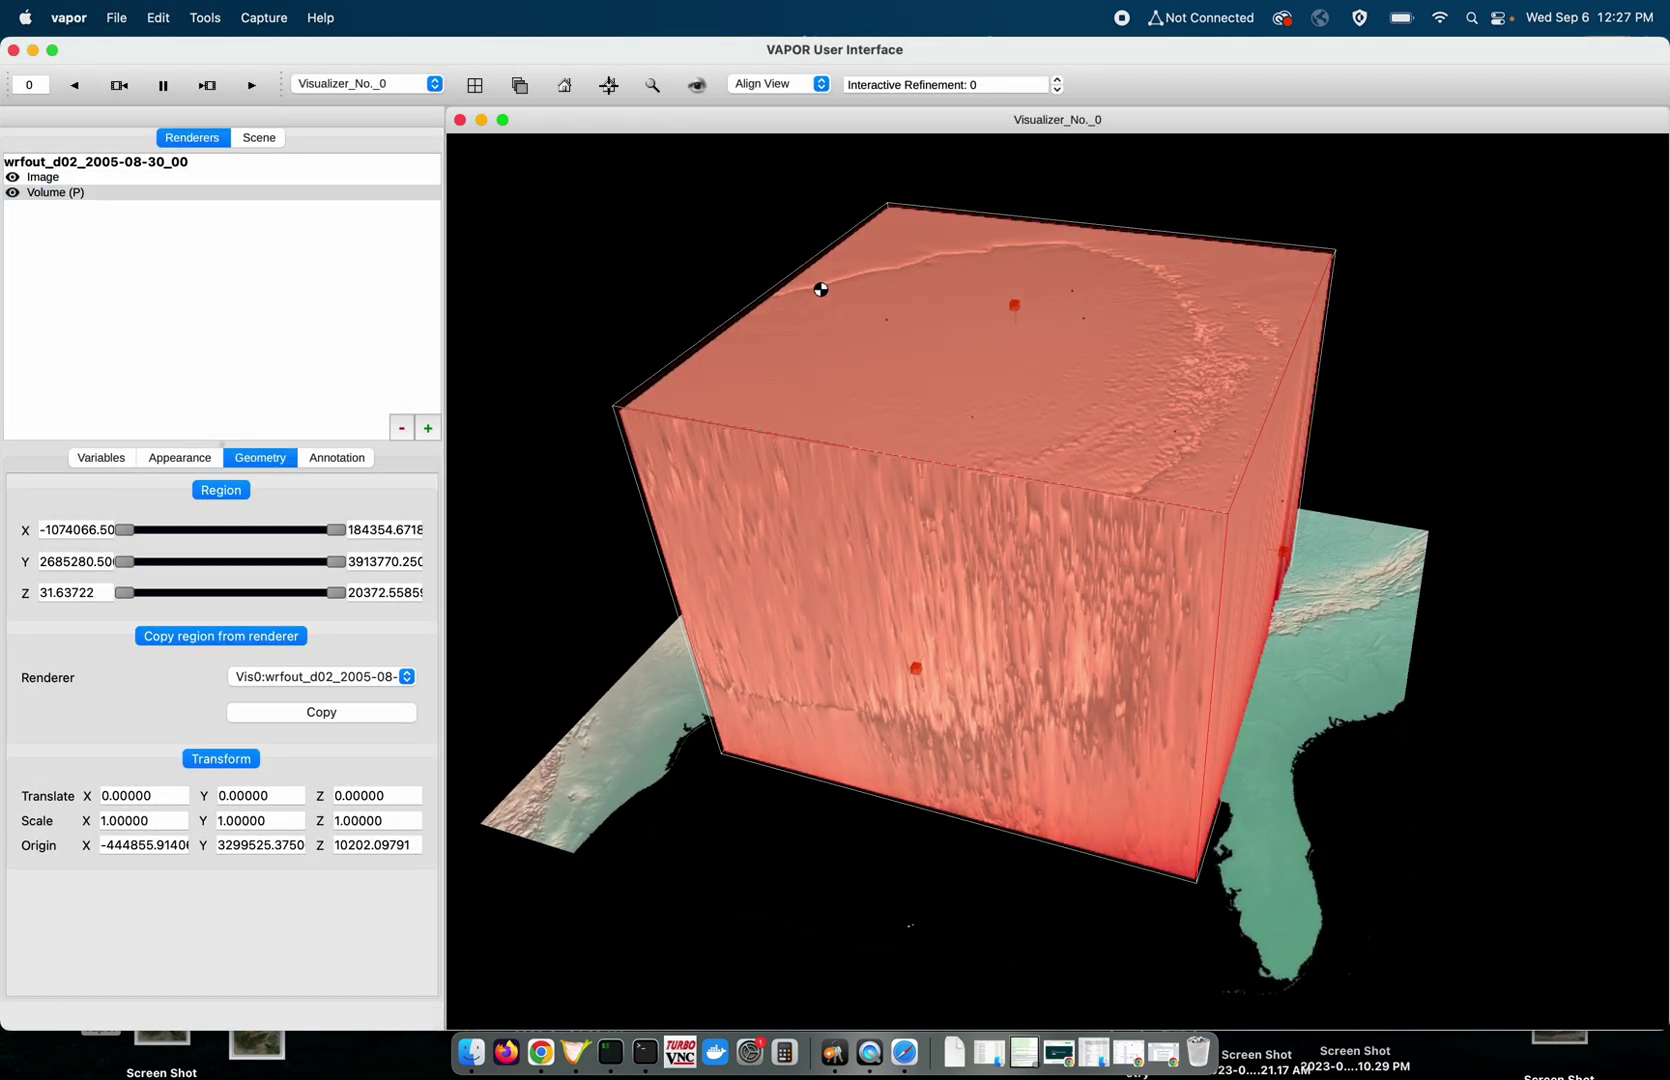
# Shape the volume's opacity curve to hide values around the histogram peak, with the low-side point at data value about -1890 and opacity 1.
pyautogui.click(170, 458)
pyautogui.moveTo(280, 522); pyautogui.dragTo(335, 583)
pyautogui.moveTo(156, 524); pyautogui.dragTo(246, 585)
pyautogui.moveTo(135, 586); pyautogui.dragTo(144, 534)
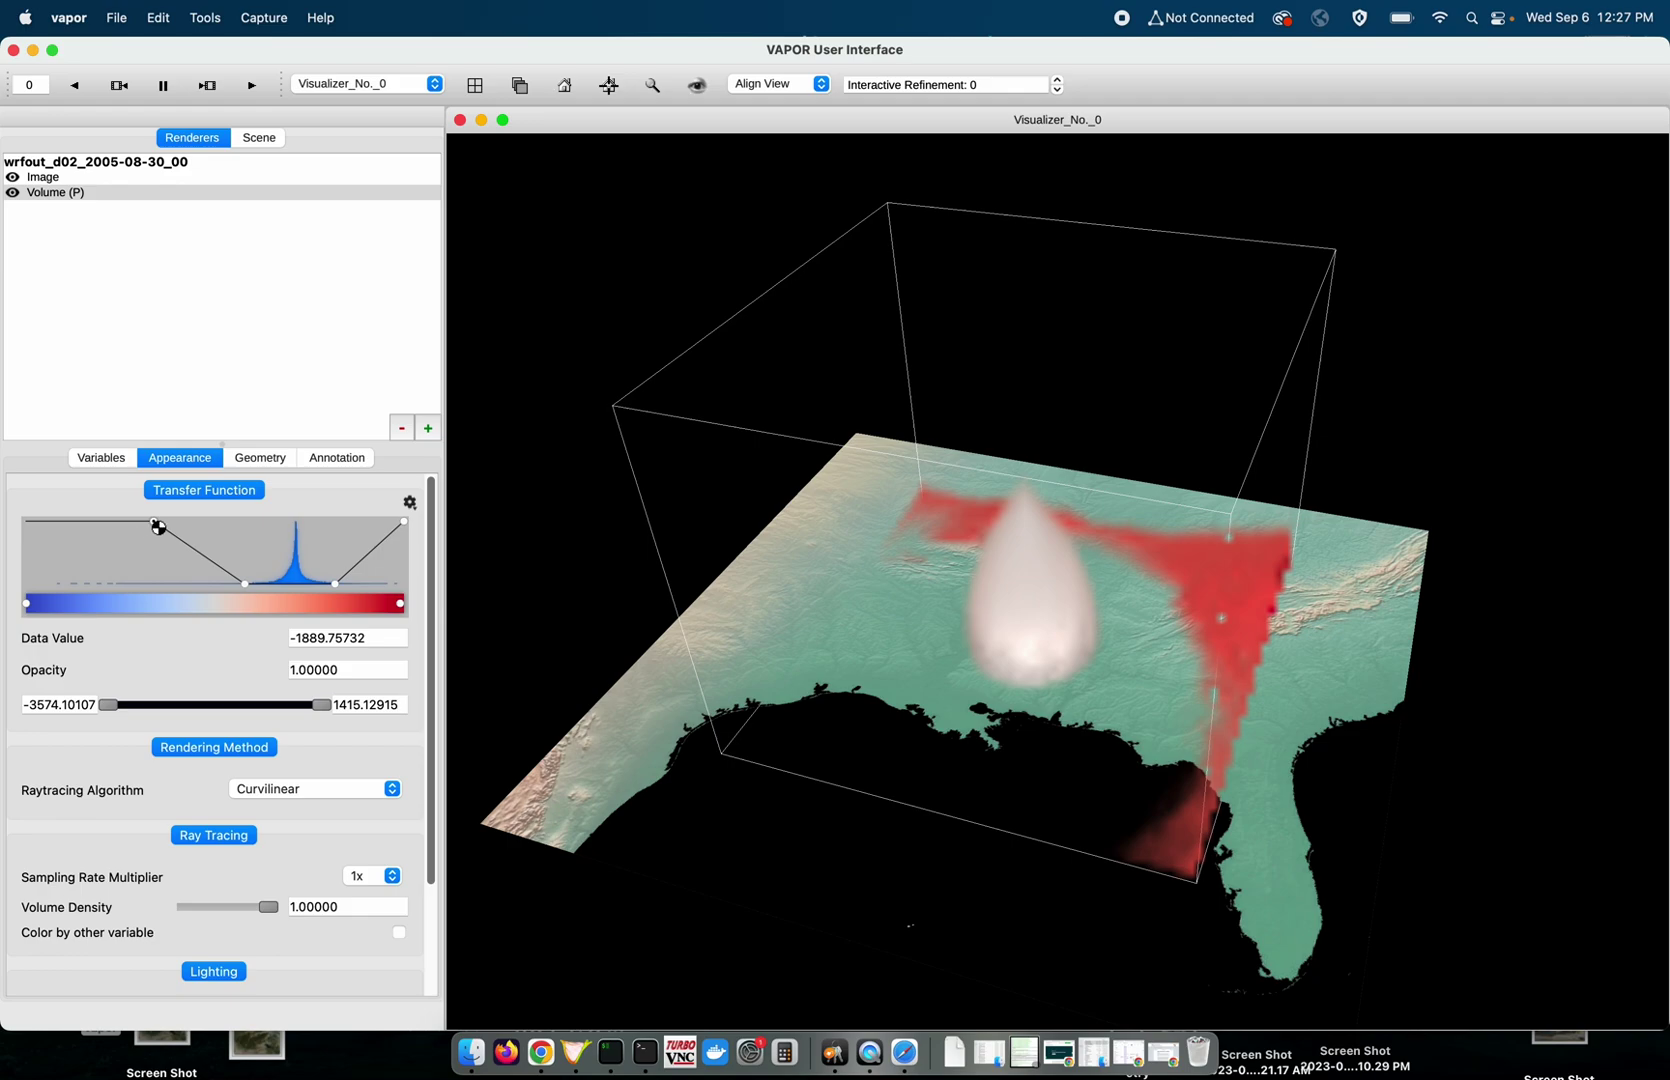
# Play the time series forward and backward to examine how the pressure volume evolves.
pyautogui.moveTo(1007, 489); pyautogui.dragTo(1015, 456)
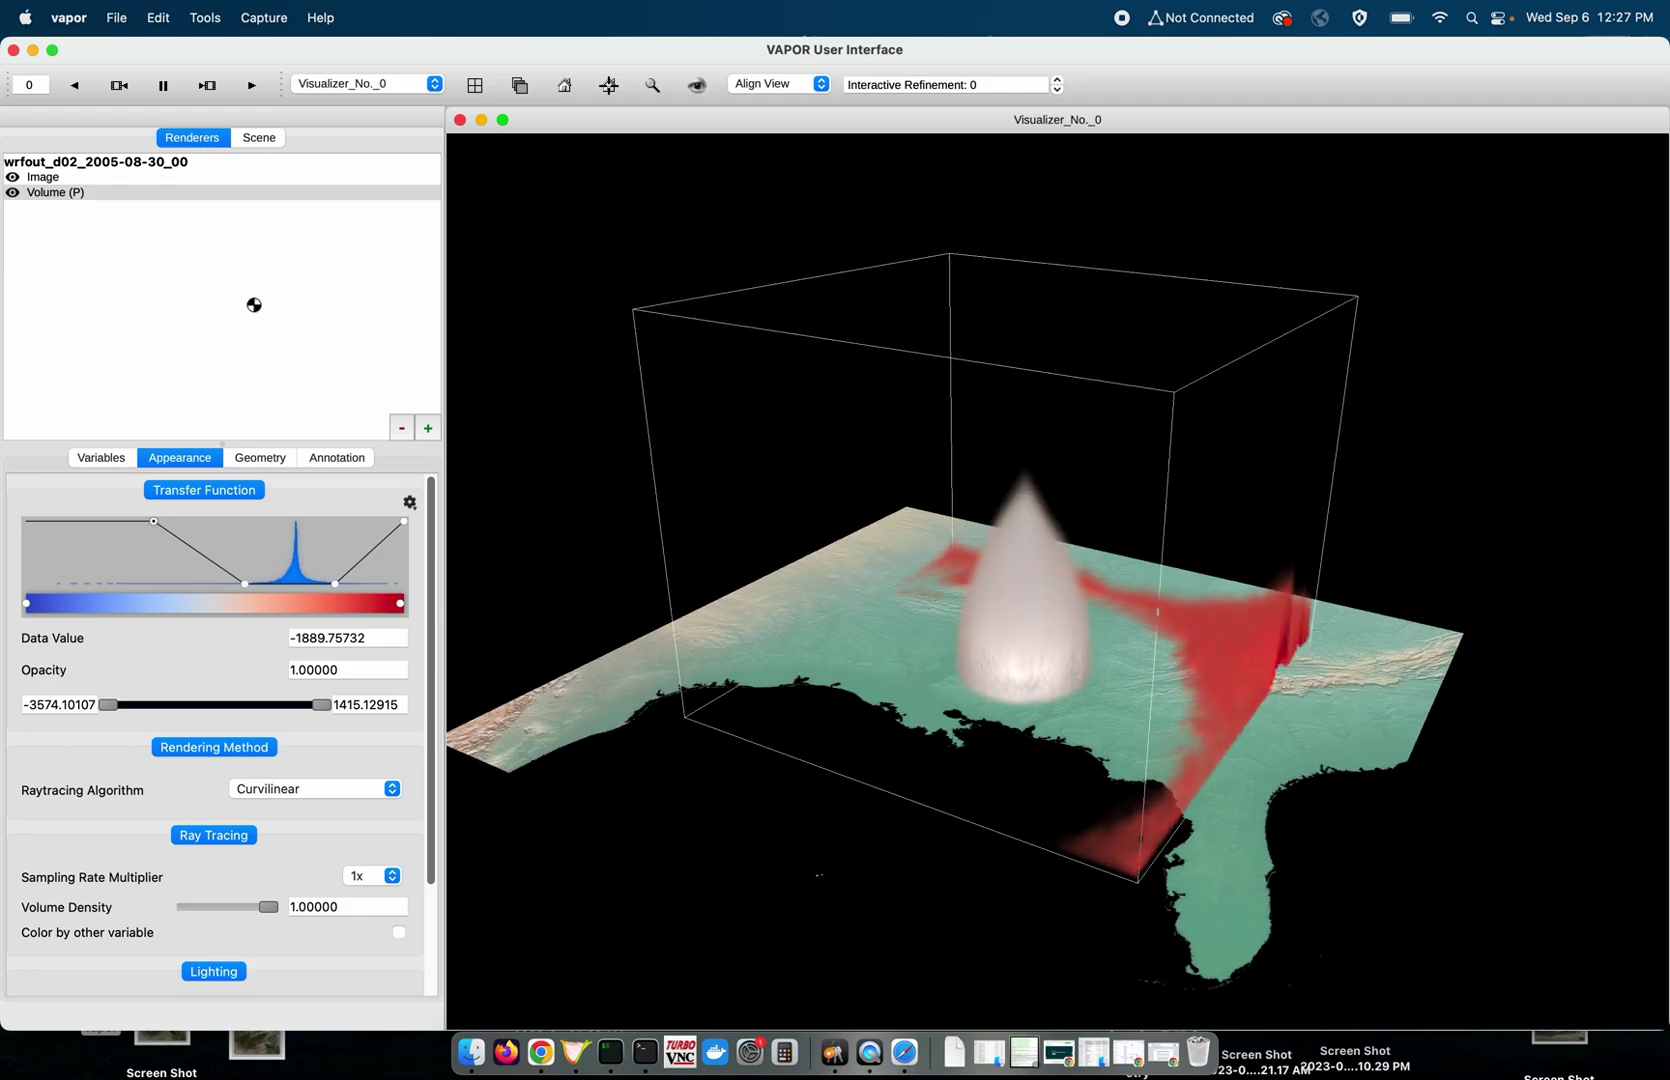
pyautogui.click(252, 87)
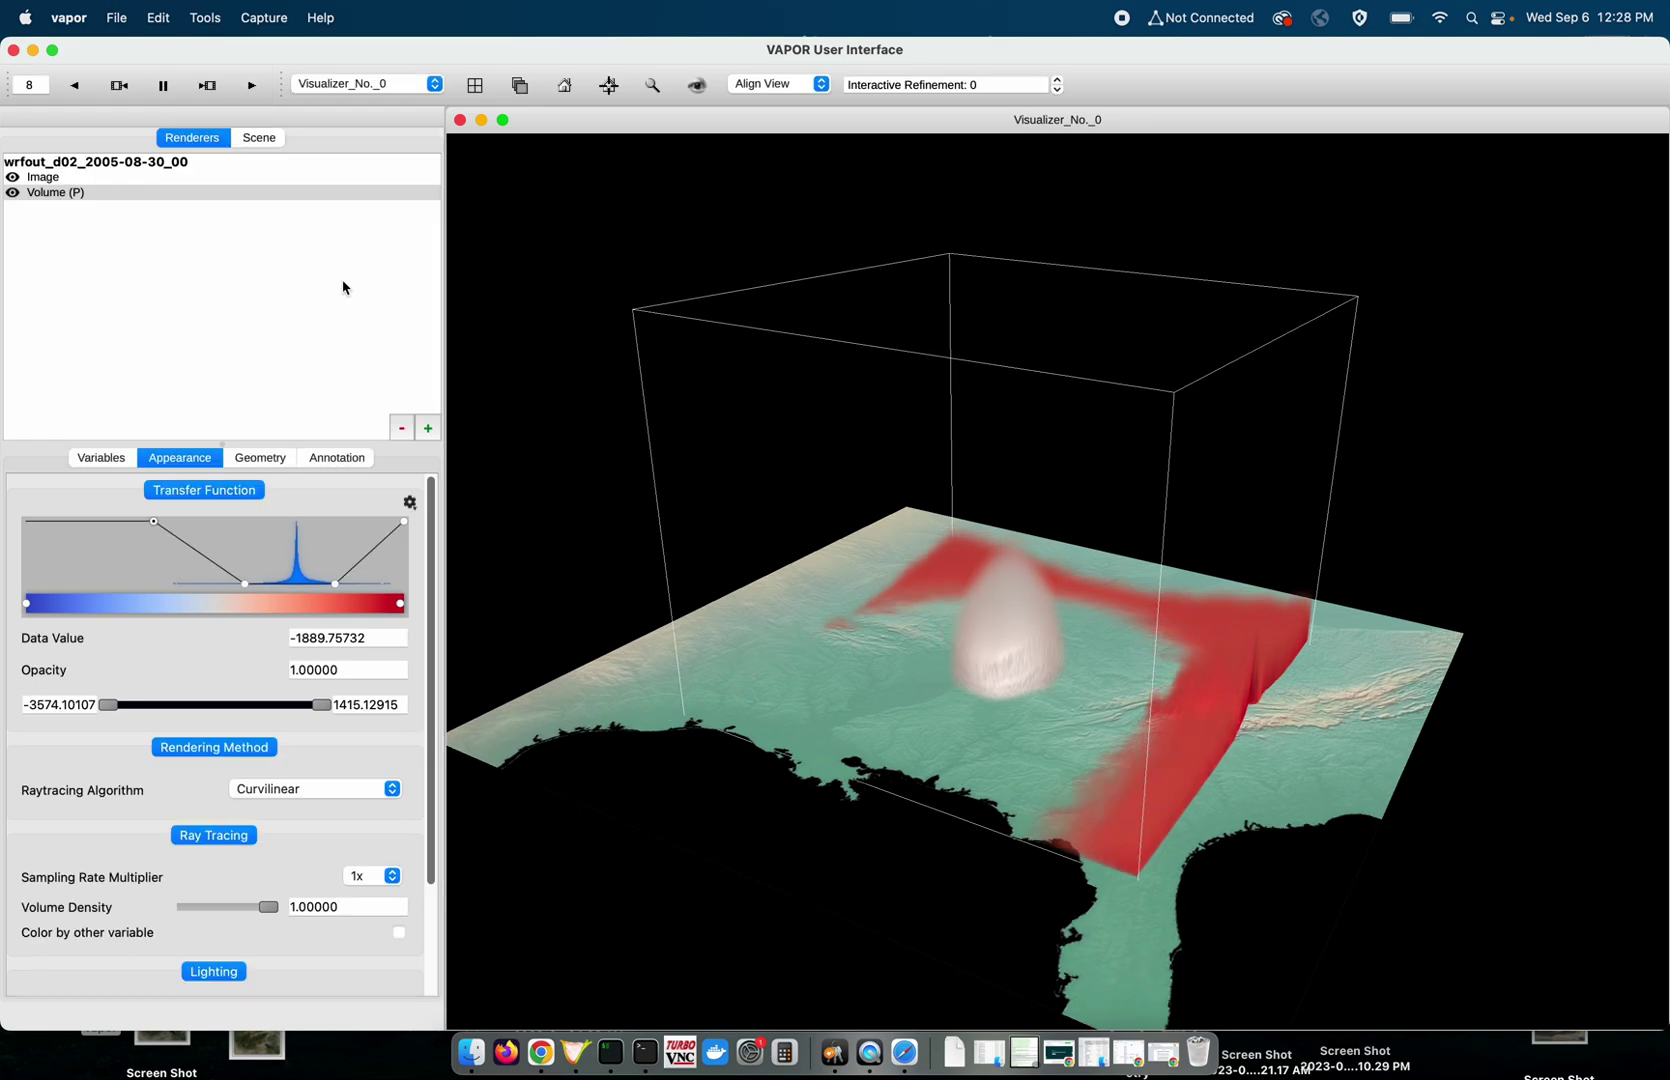
pyautogui.click(75, 87)
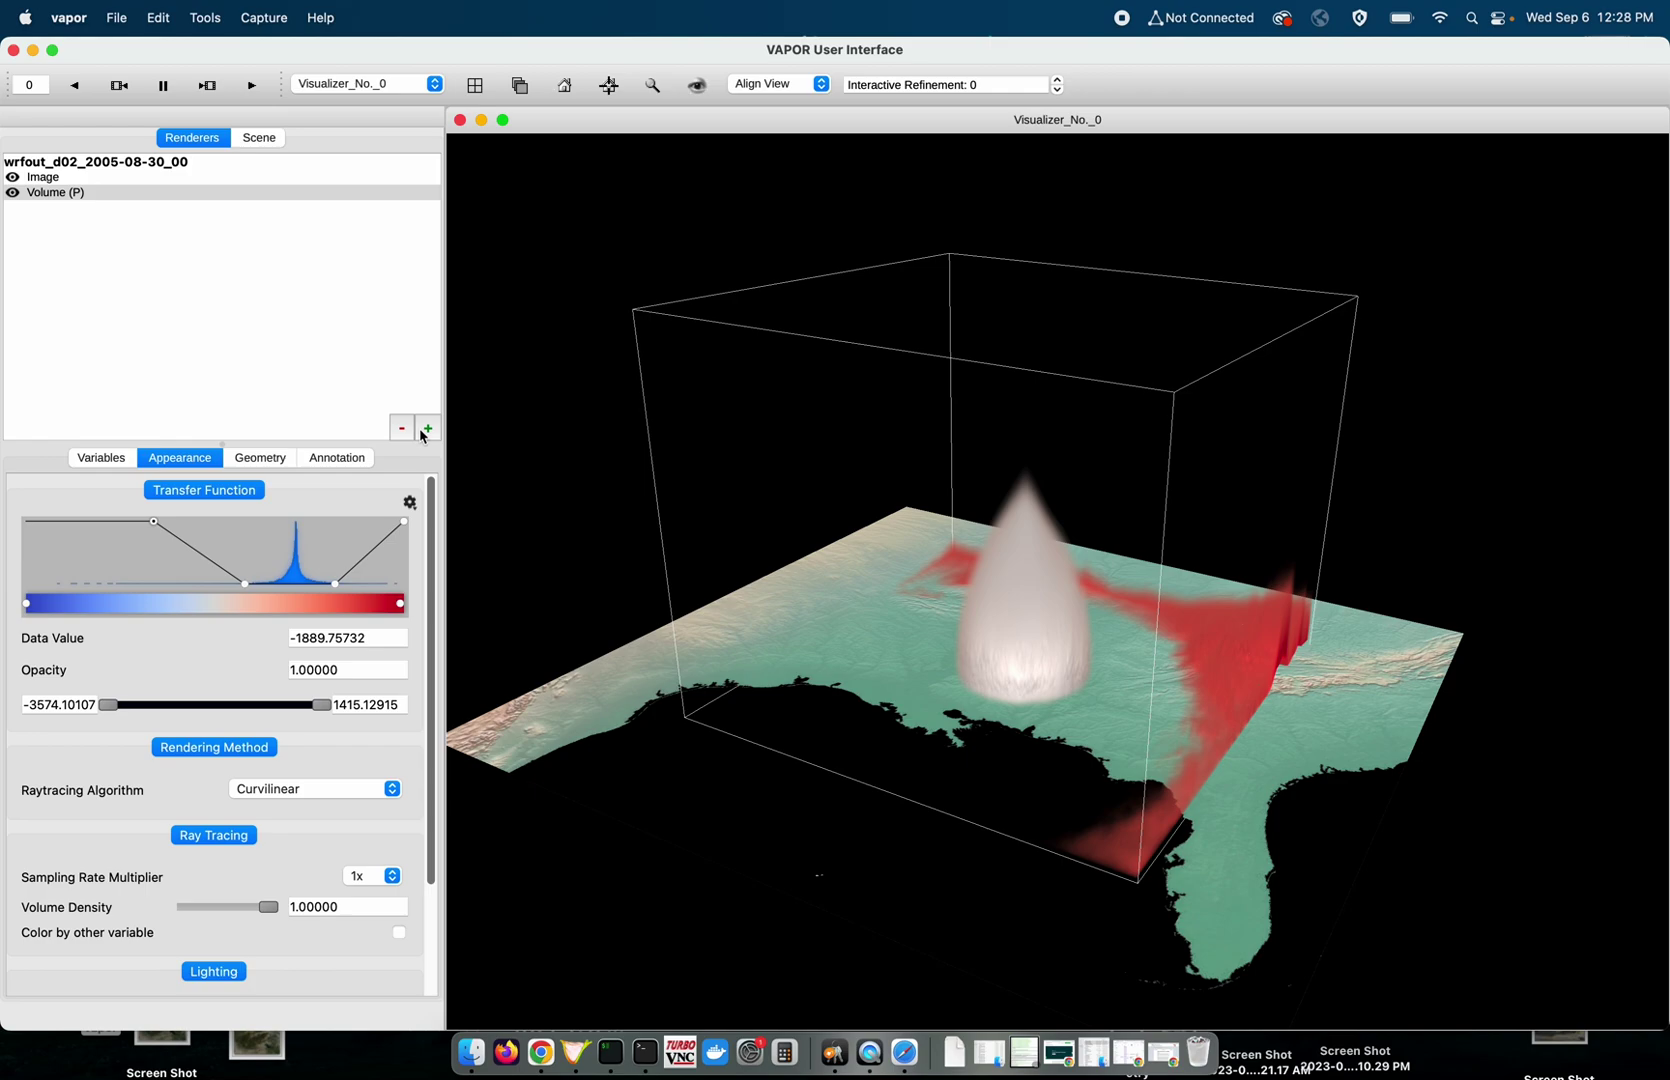
# Hide the Volume renderer and add a visible Flow renderer of the U, V, W wind variables.
pyautogui.click(12, 193)
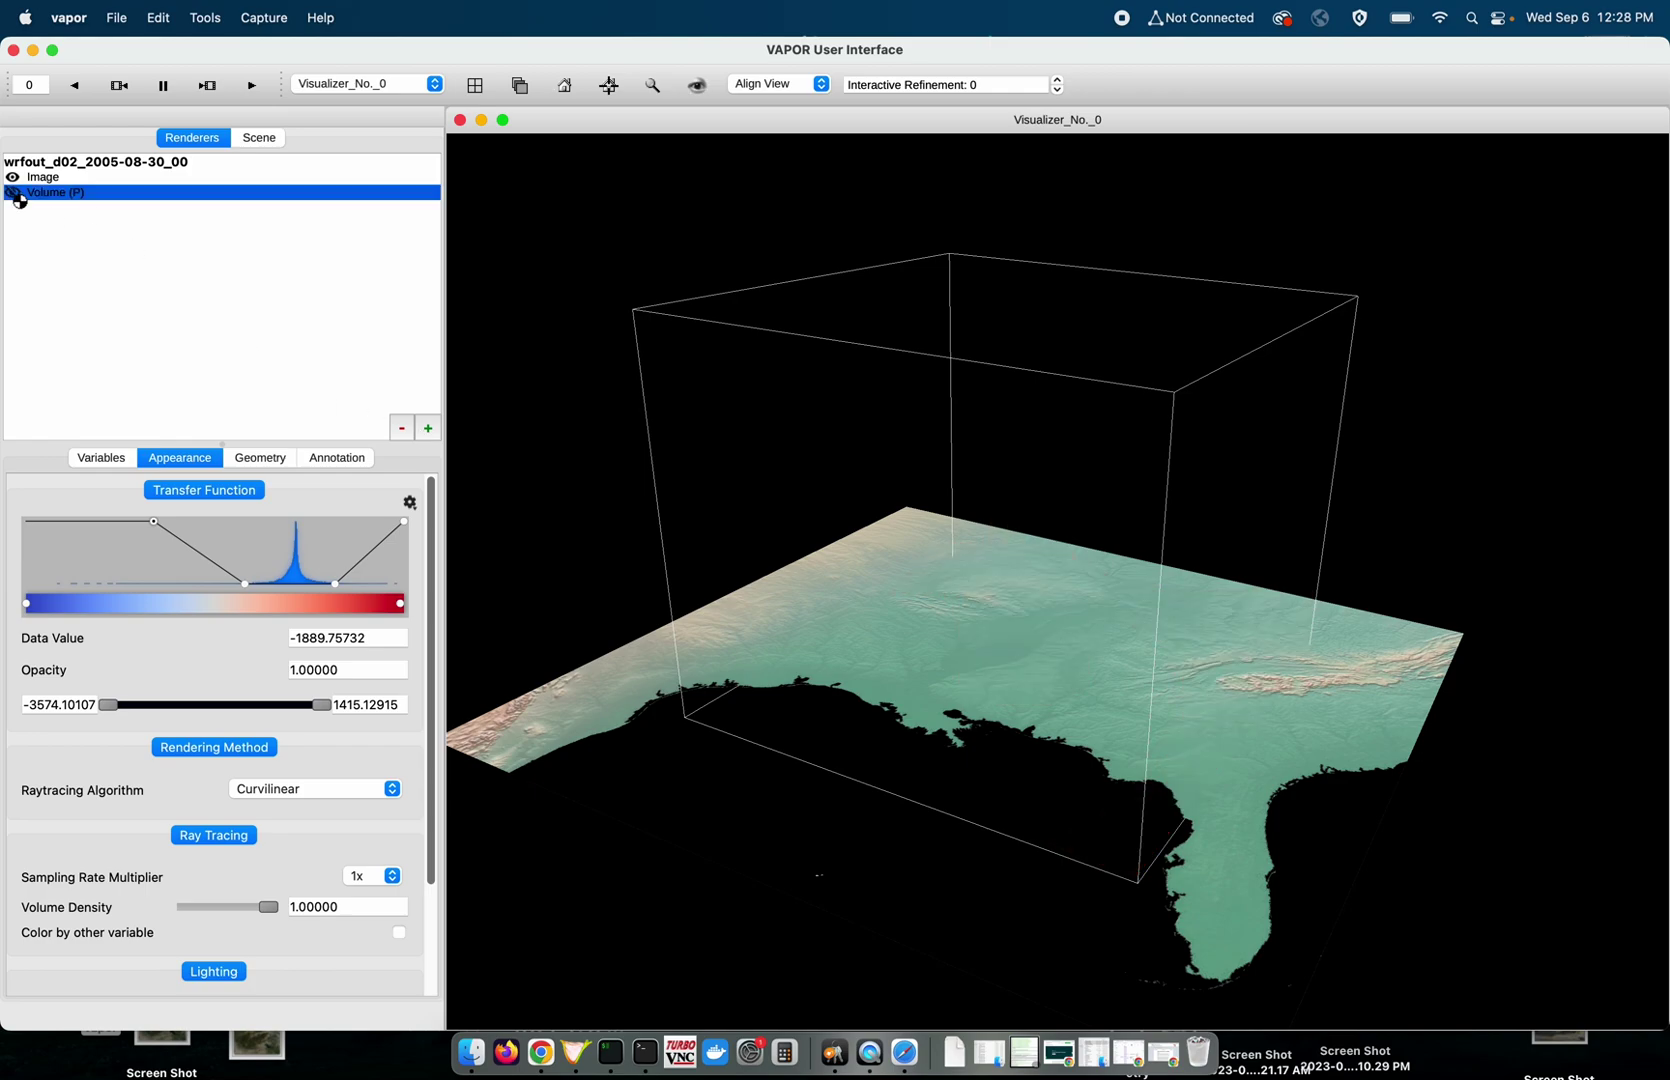
pyautogui.click(428, 429)
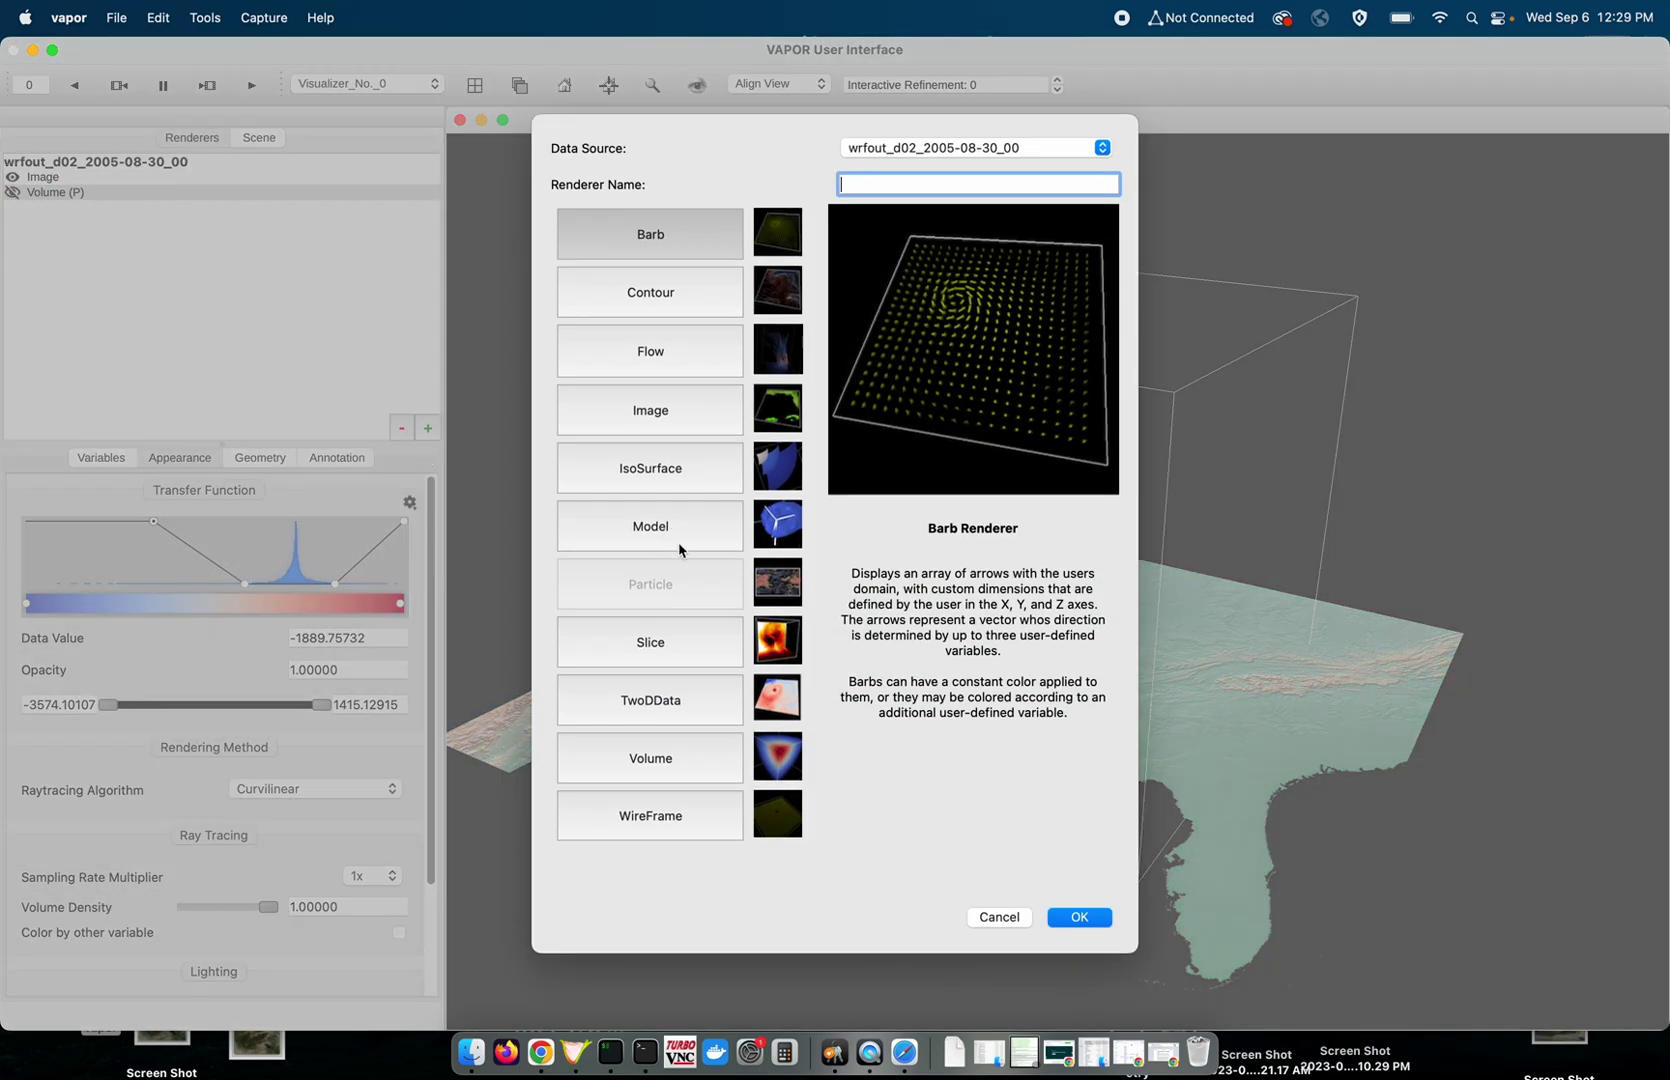
pyautogui.doubleClick(645, 378)
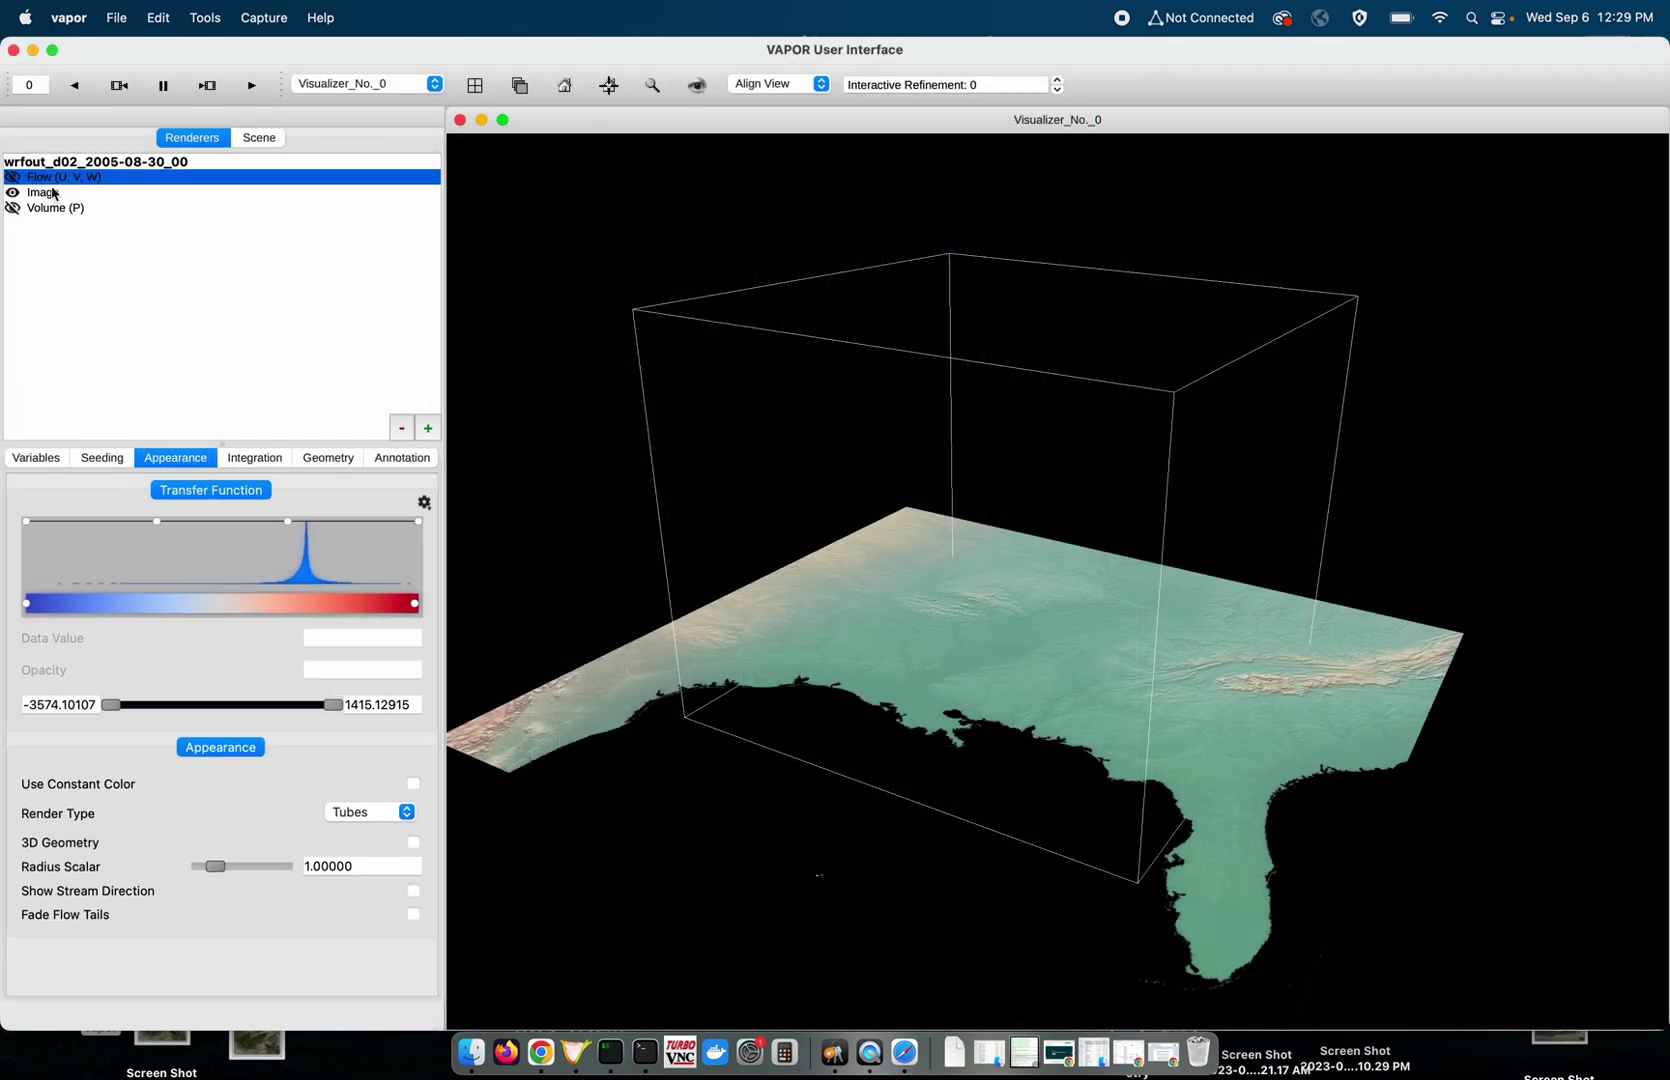
pyautogui.click(14, 178)
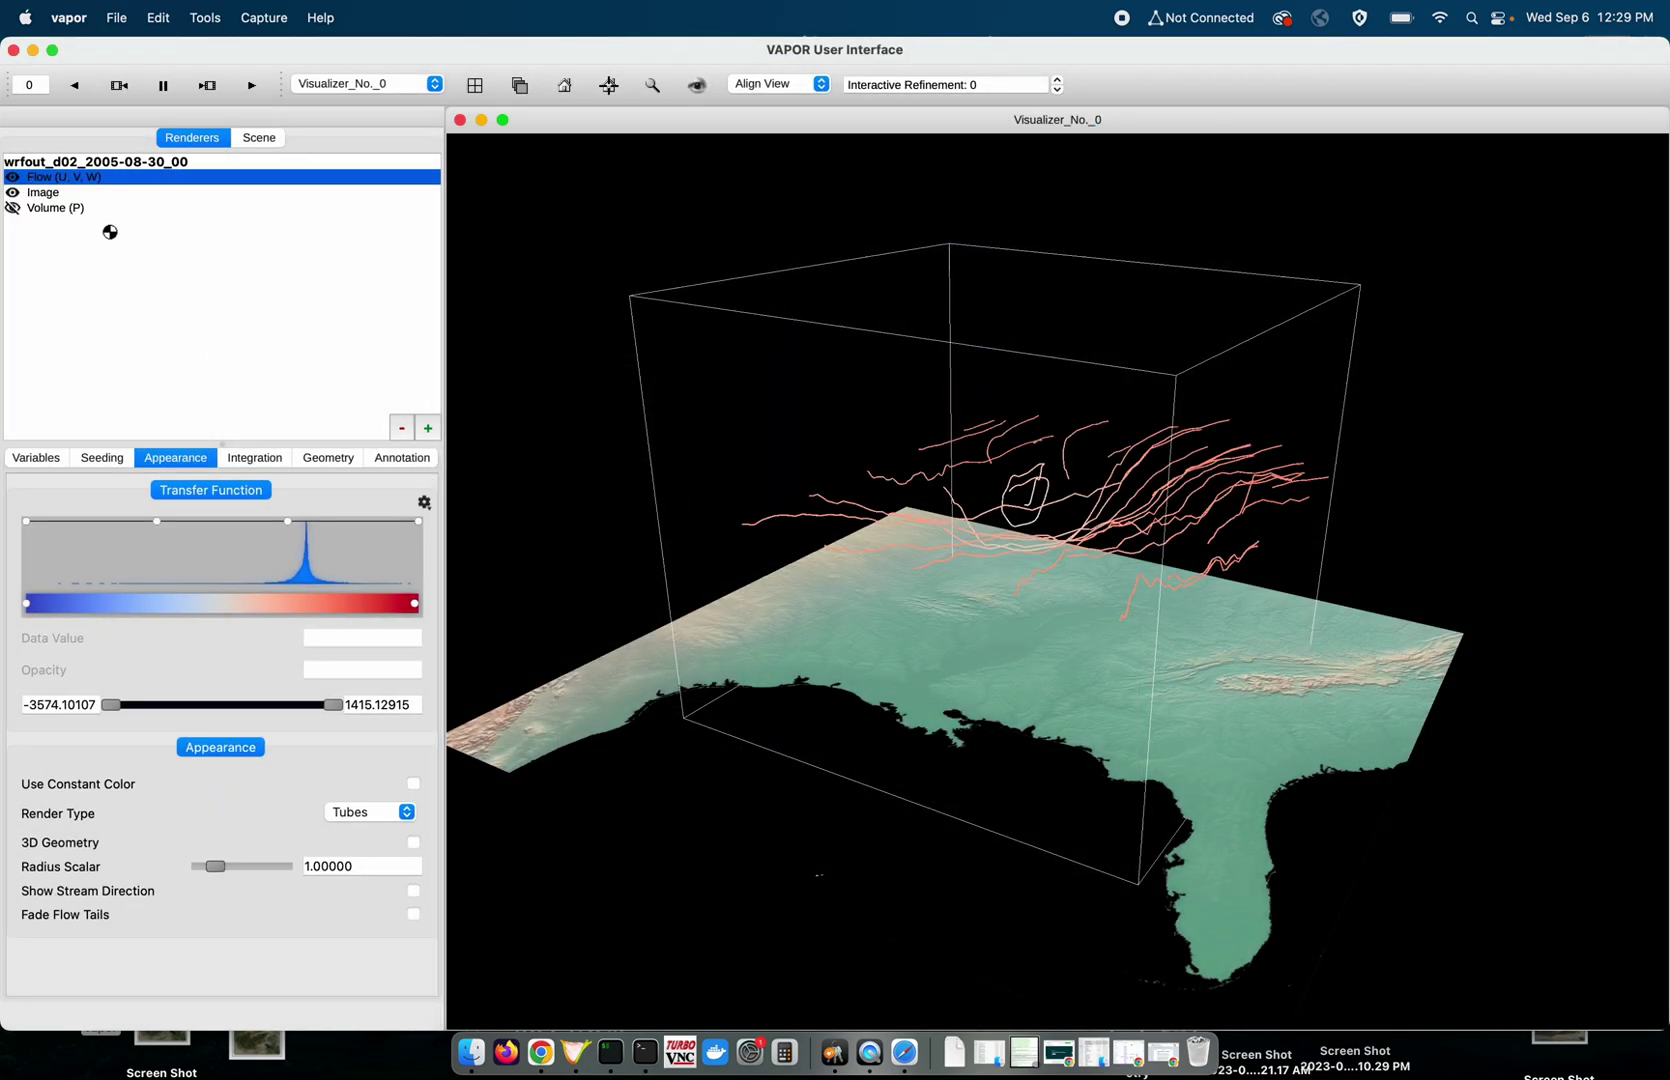
pyautogui.scroll(5, 1029, 582)
pyautogui.scroll(3, 1036, 462)
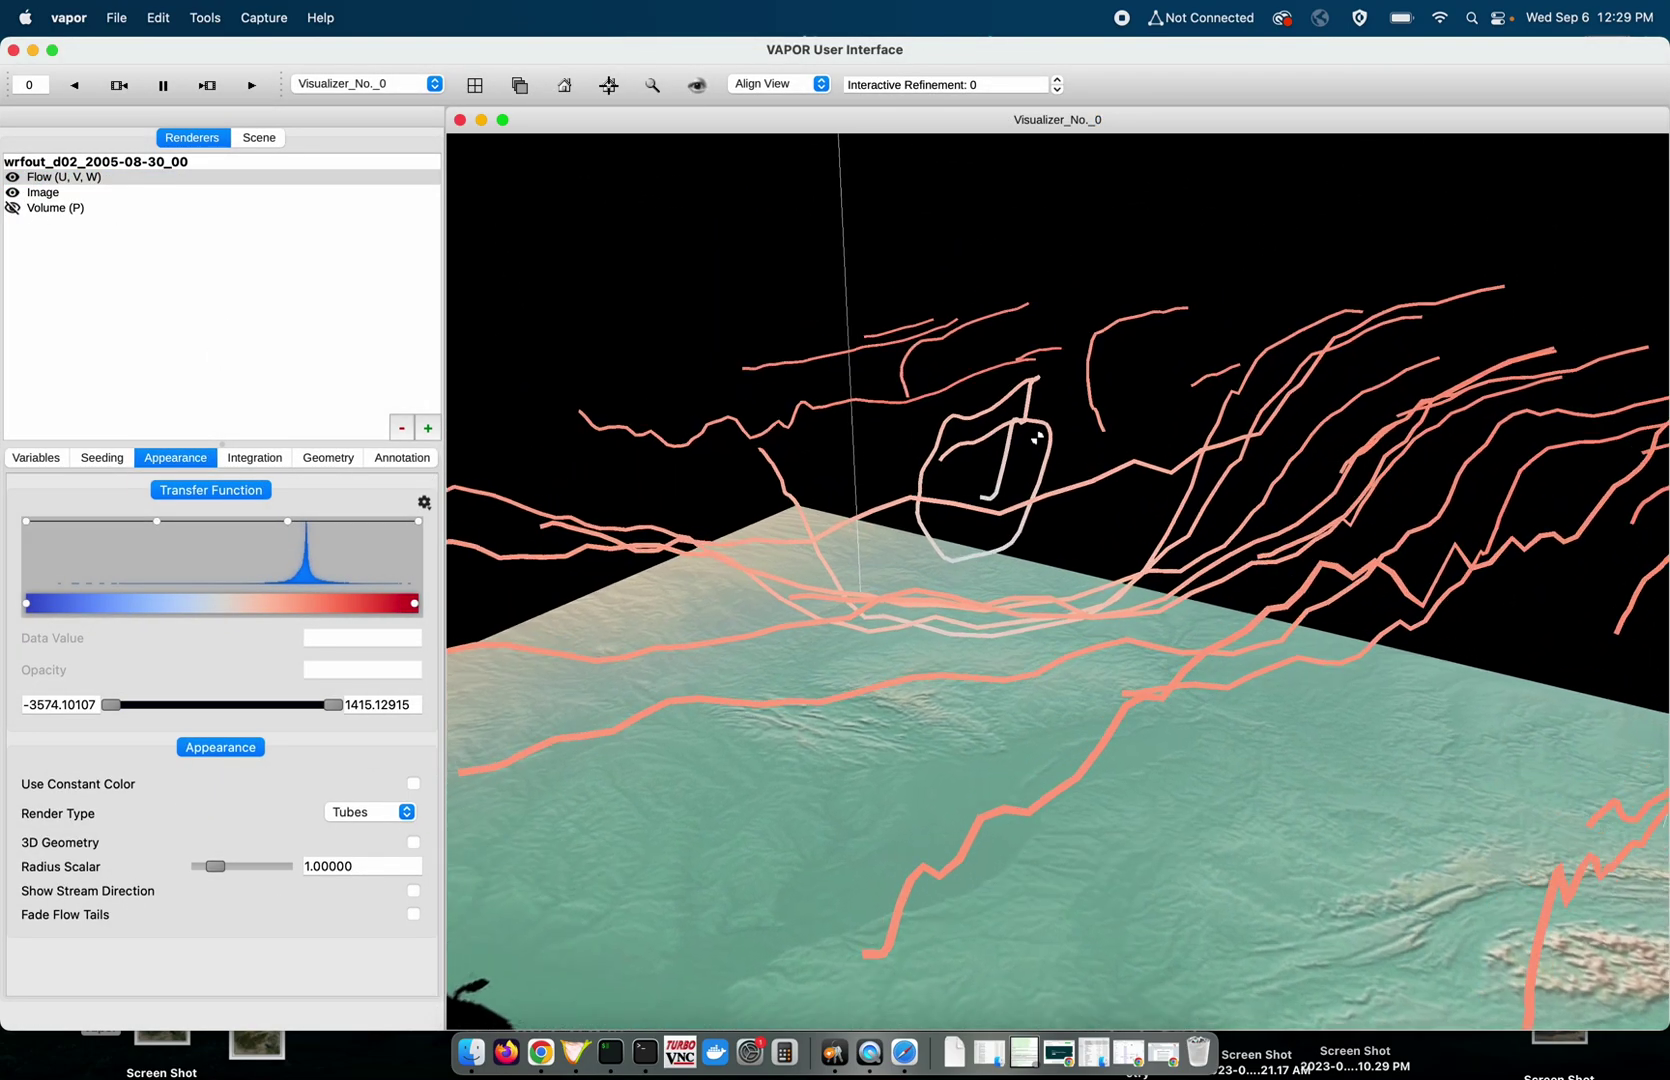
# Enable 3D geometry for the Flow renderer's wind streamline tubes.
pyautogui.scroll(2, 723, 689)
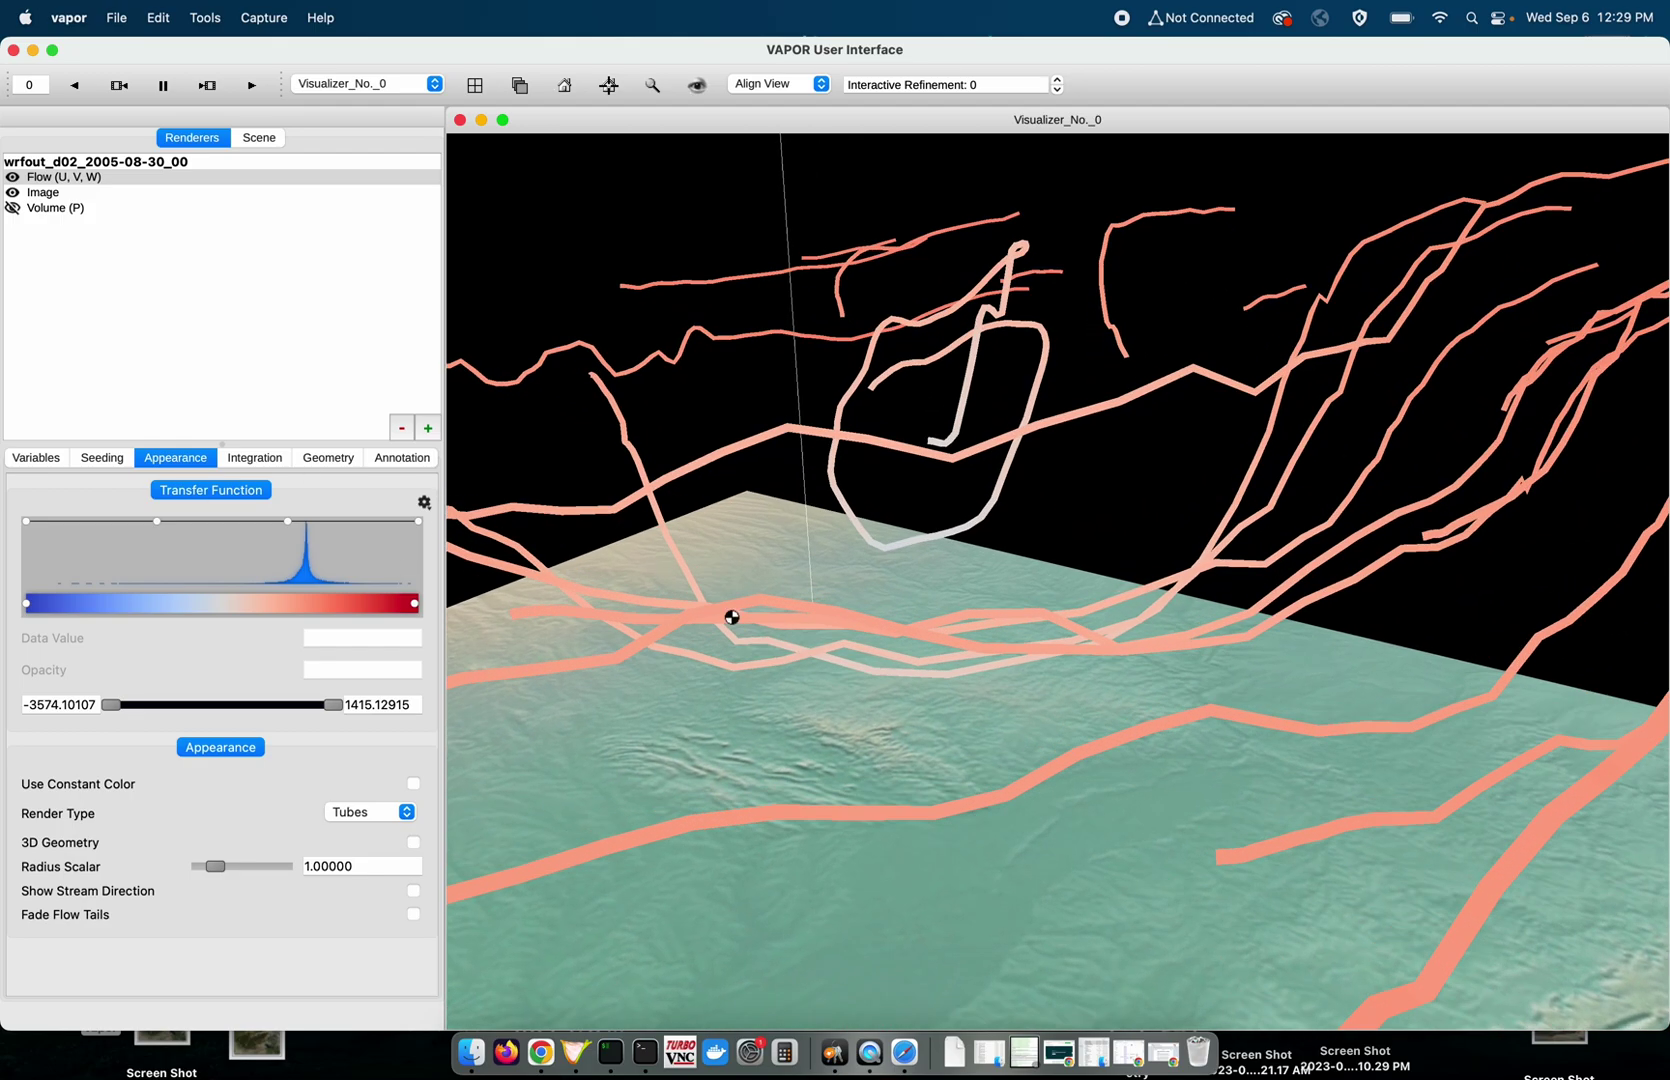
pyautogui.scroll(1, 955, 515)
pyautogui.scroll(1, 954, 513)
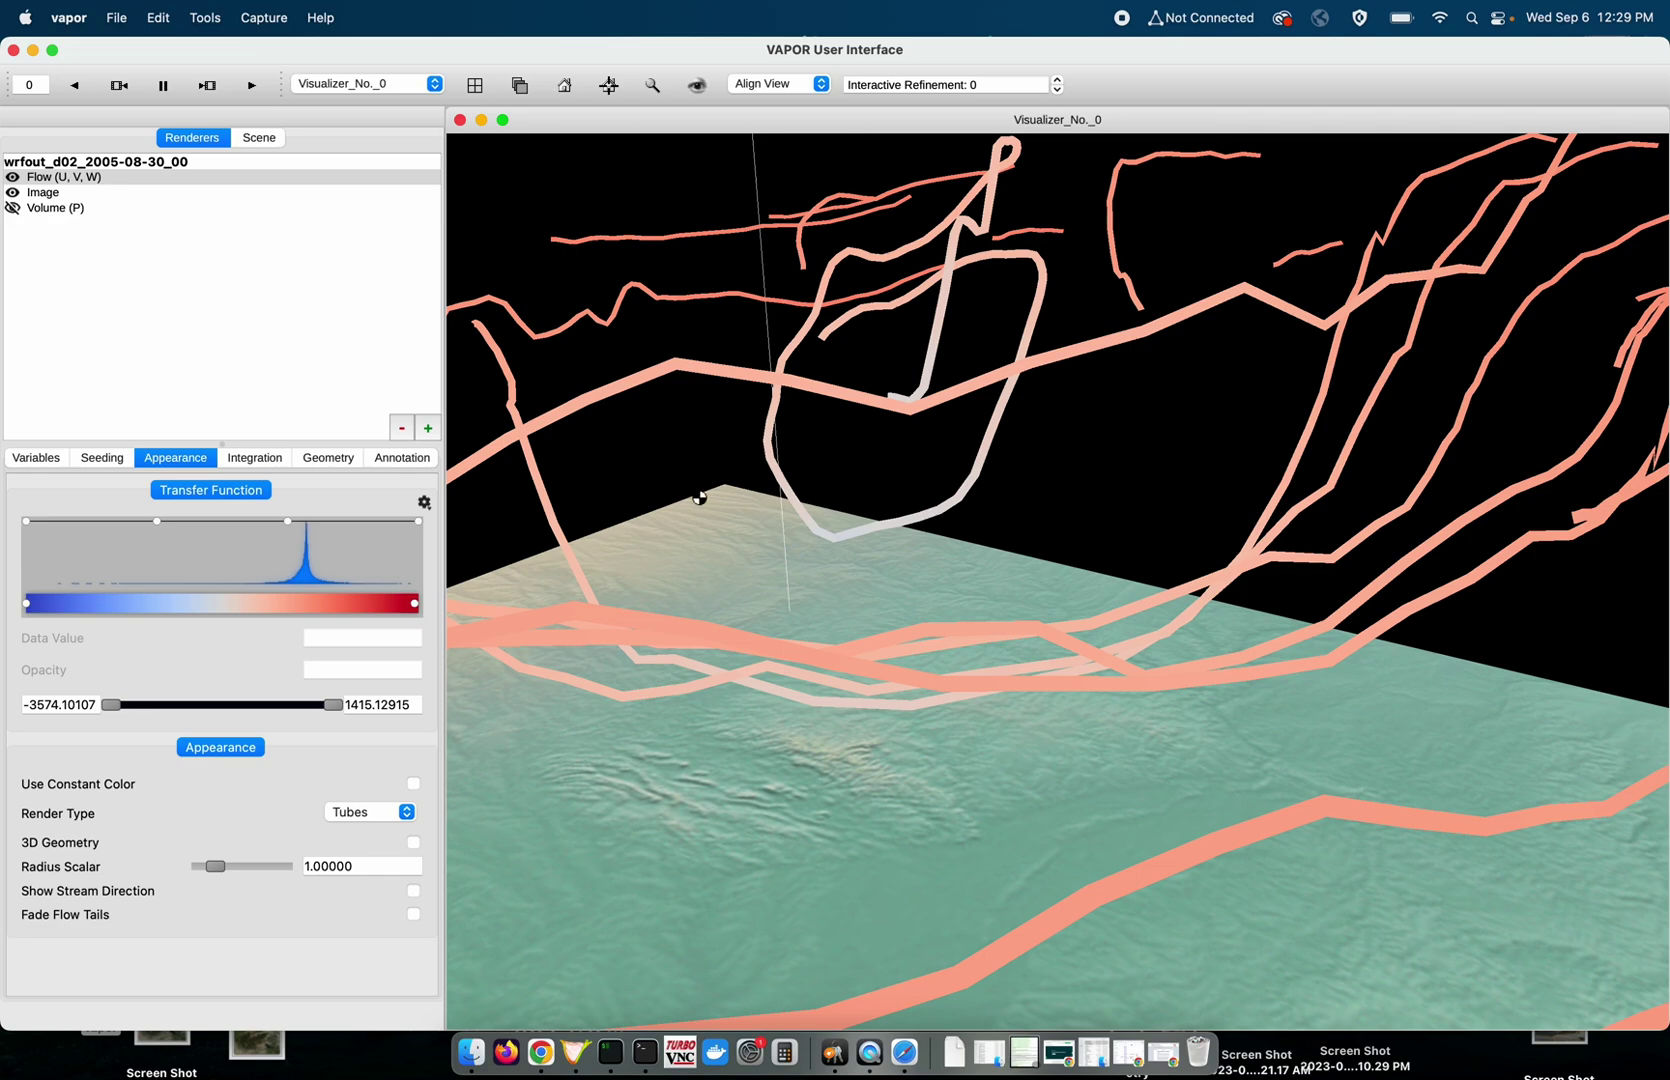
pyautogui.moveTo(699, 497); pyautogui.dragTo(690, 479)
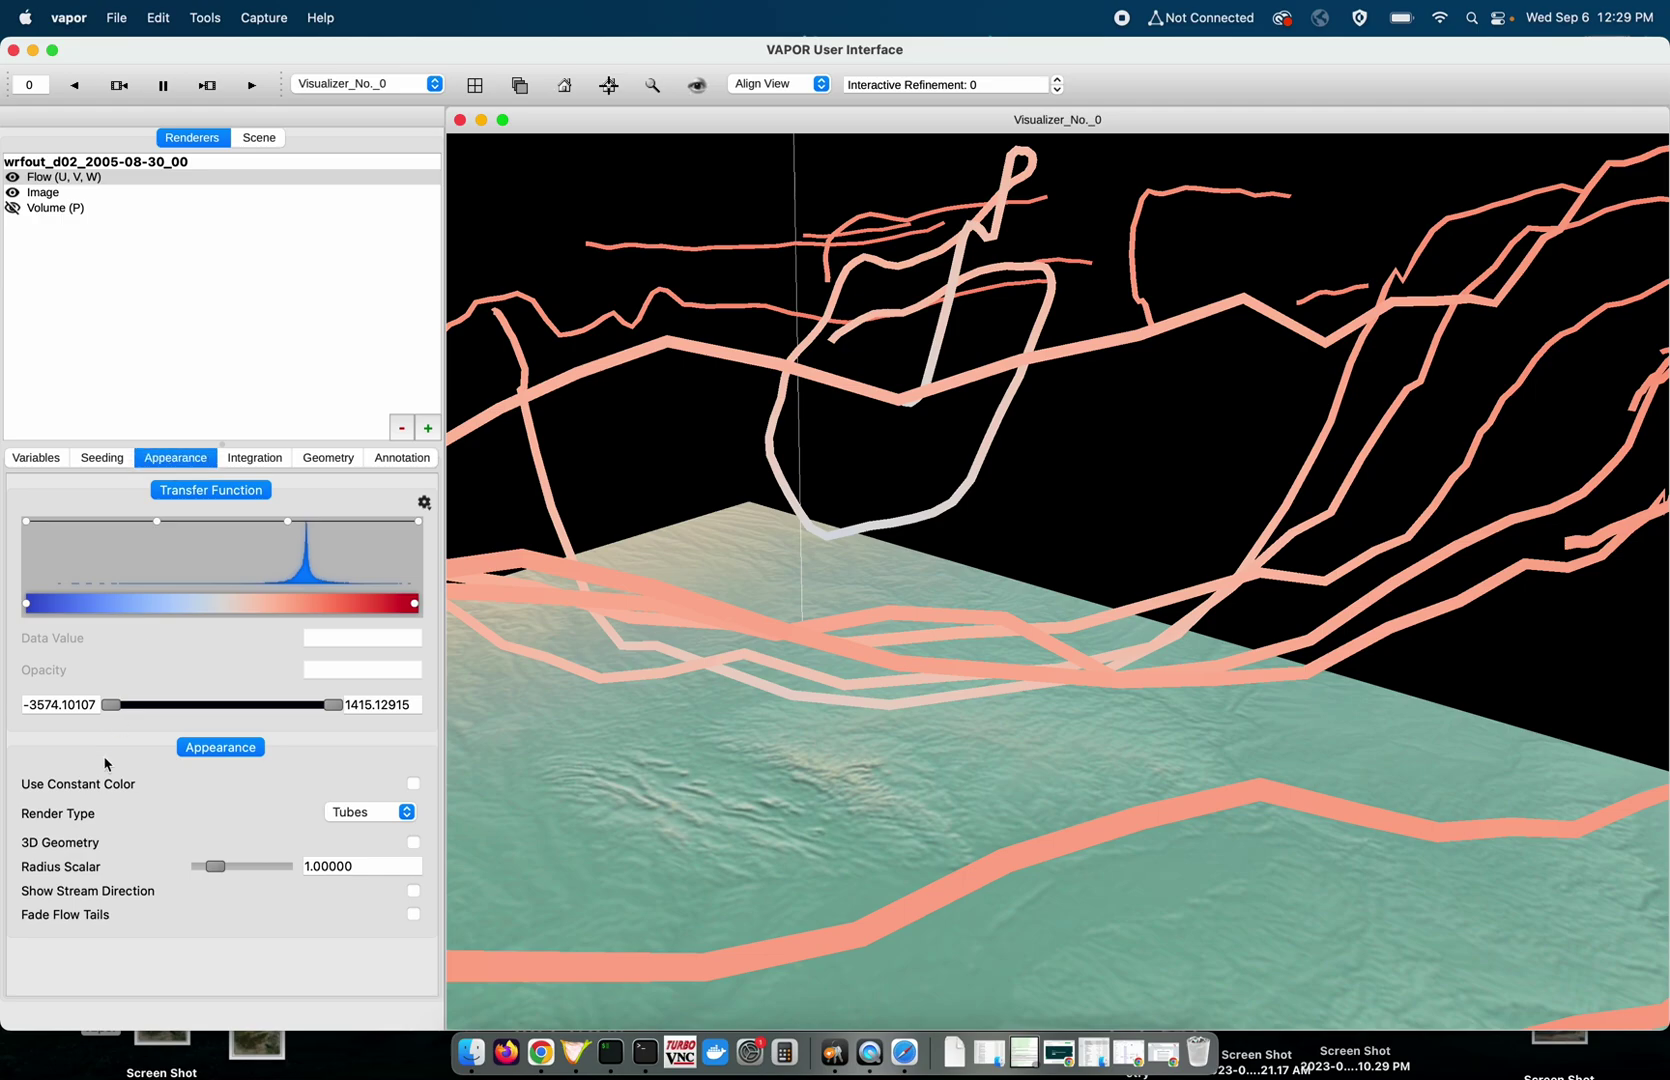
pyautogui.click(413, 842)
pyautogui.scroll(5, 803, 347)
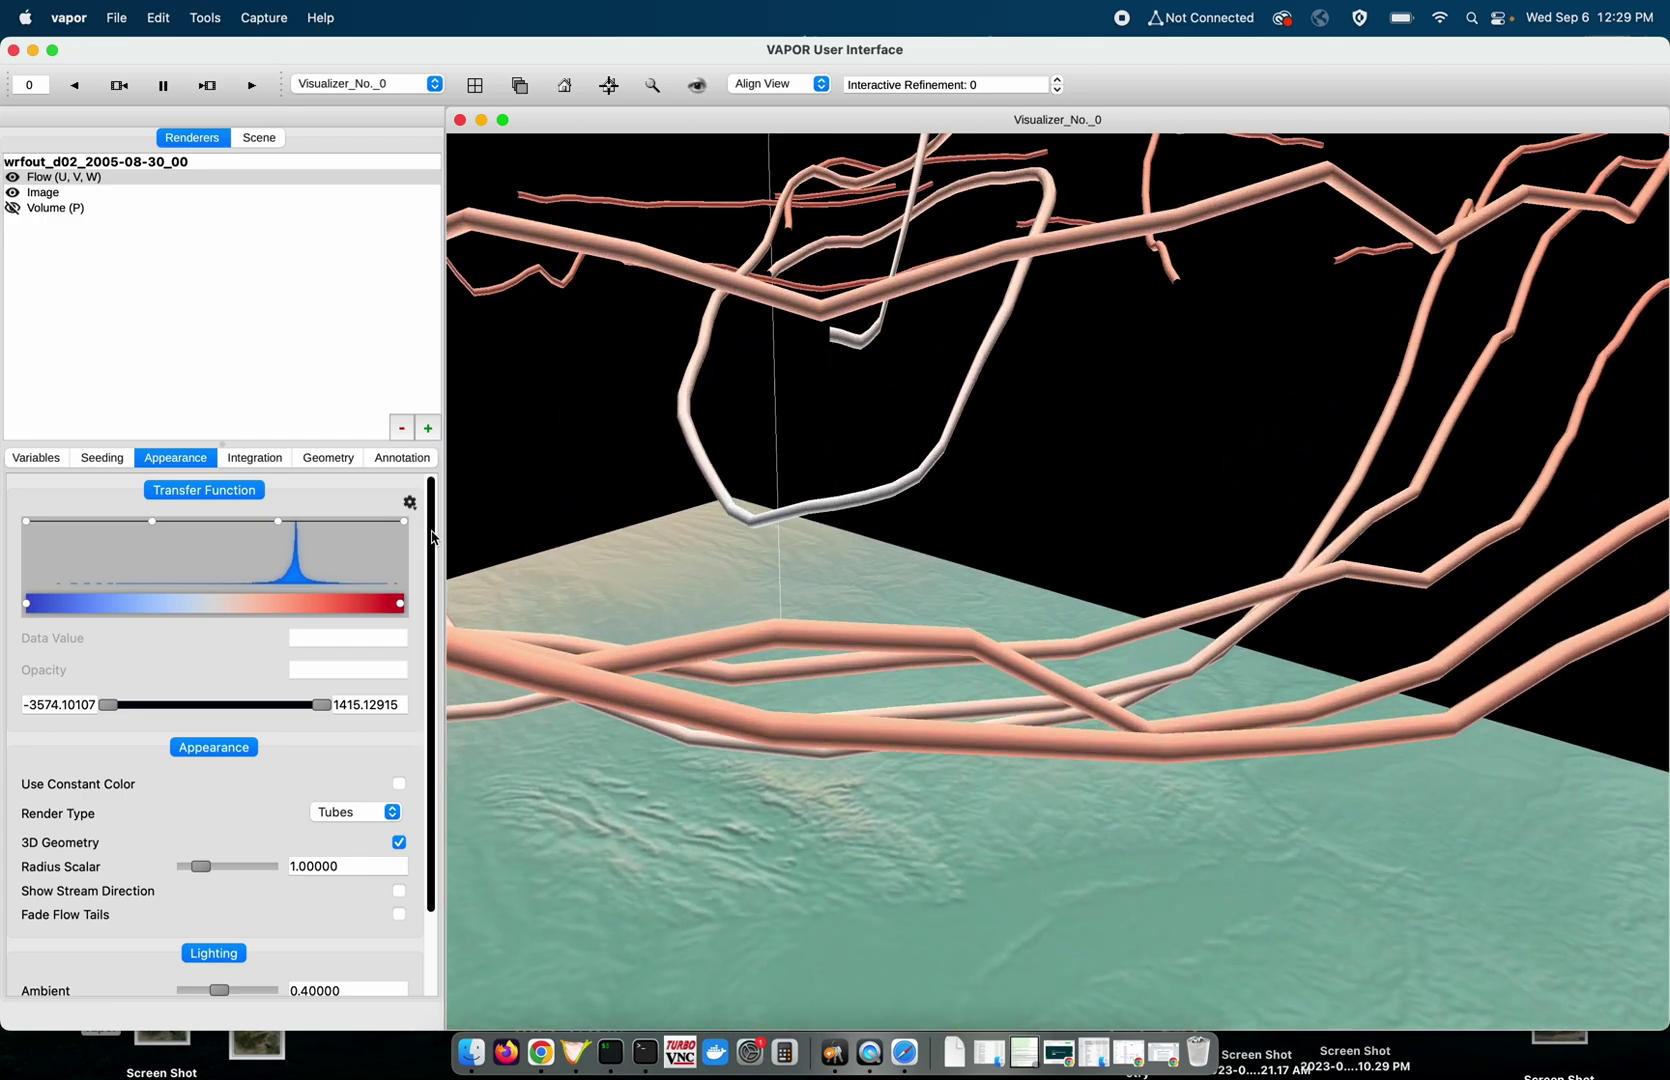
# Adjust the flow tubes' lighting to ambient 0.34, diffuse 0.58, specular 0.07 and shininess 0.46.
pyautogui.scroll(-3, 111, 926)
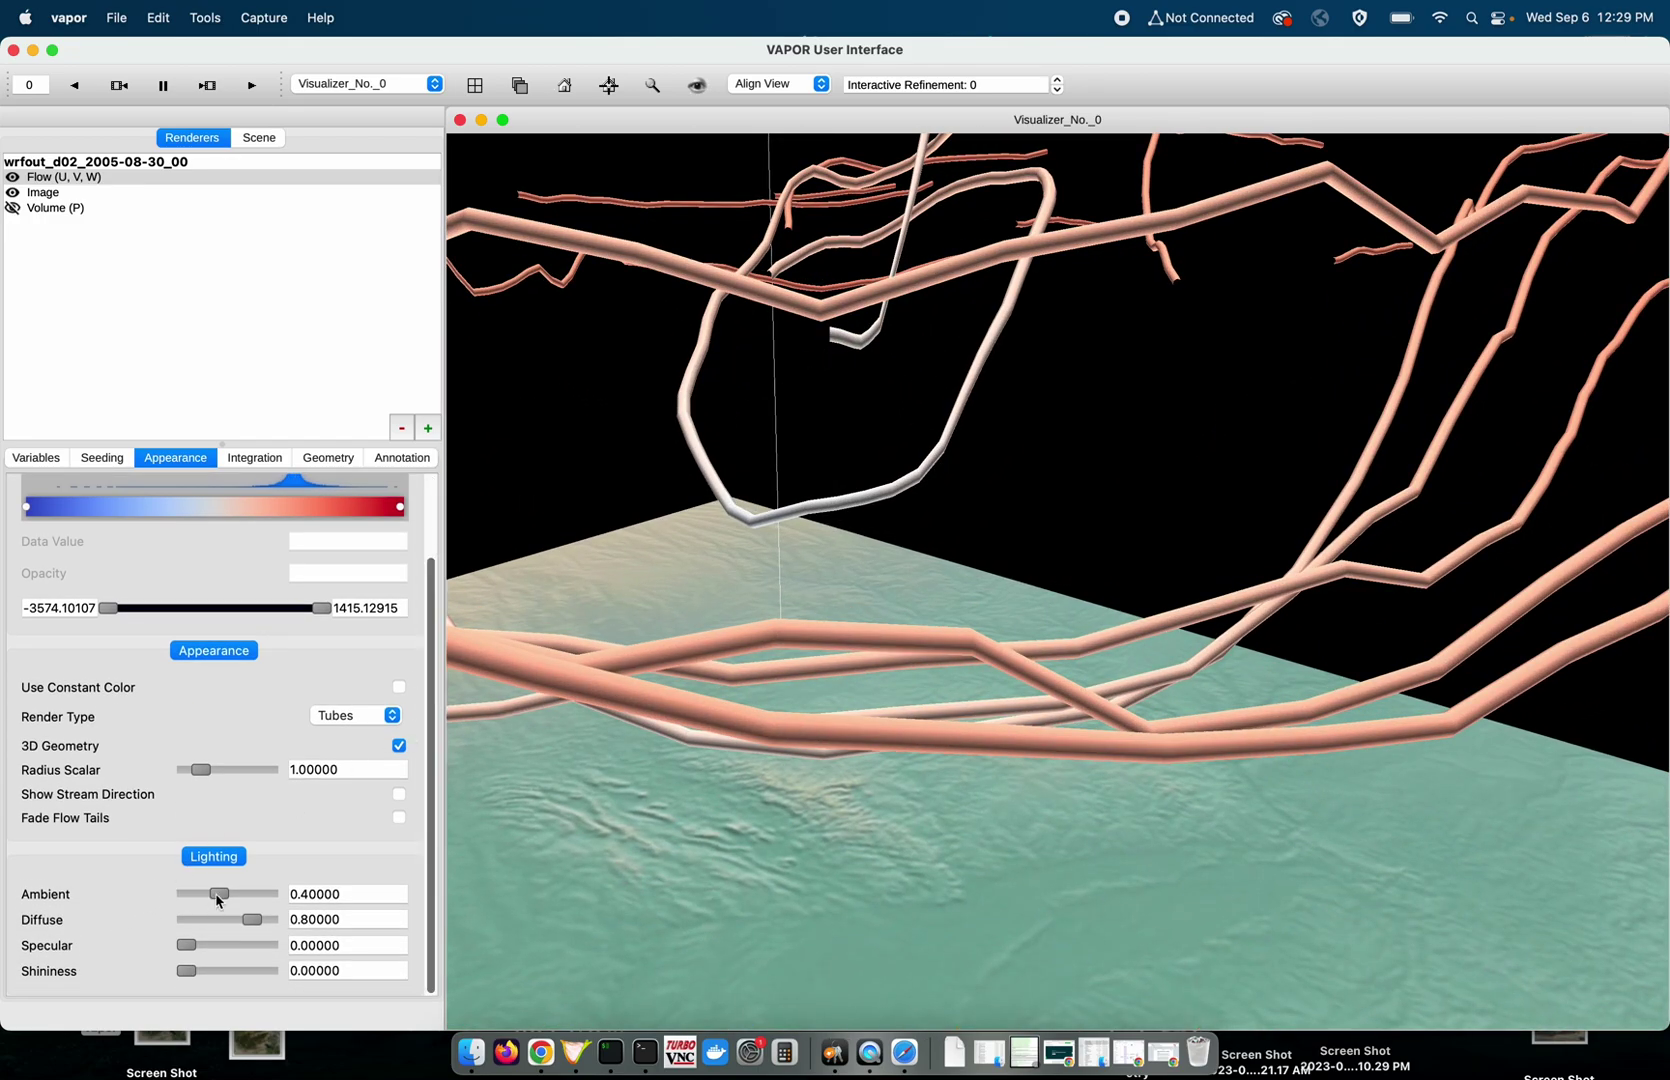
pyautogui.moveTo(217, 894); pyautogui.dragTo(225, 972)
pyautogui.moveTo(758, 502); pyautogui.dragTo(816, 690, button='right')
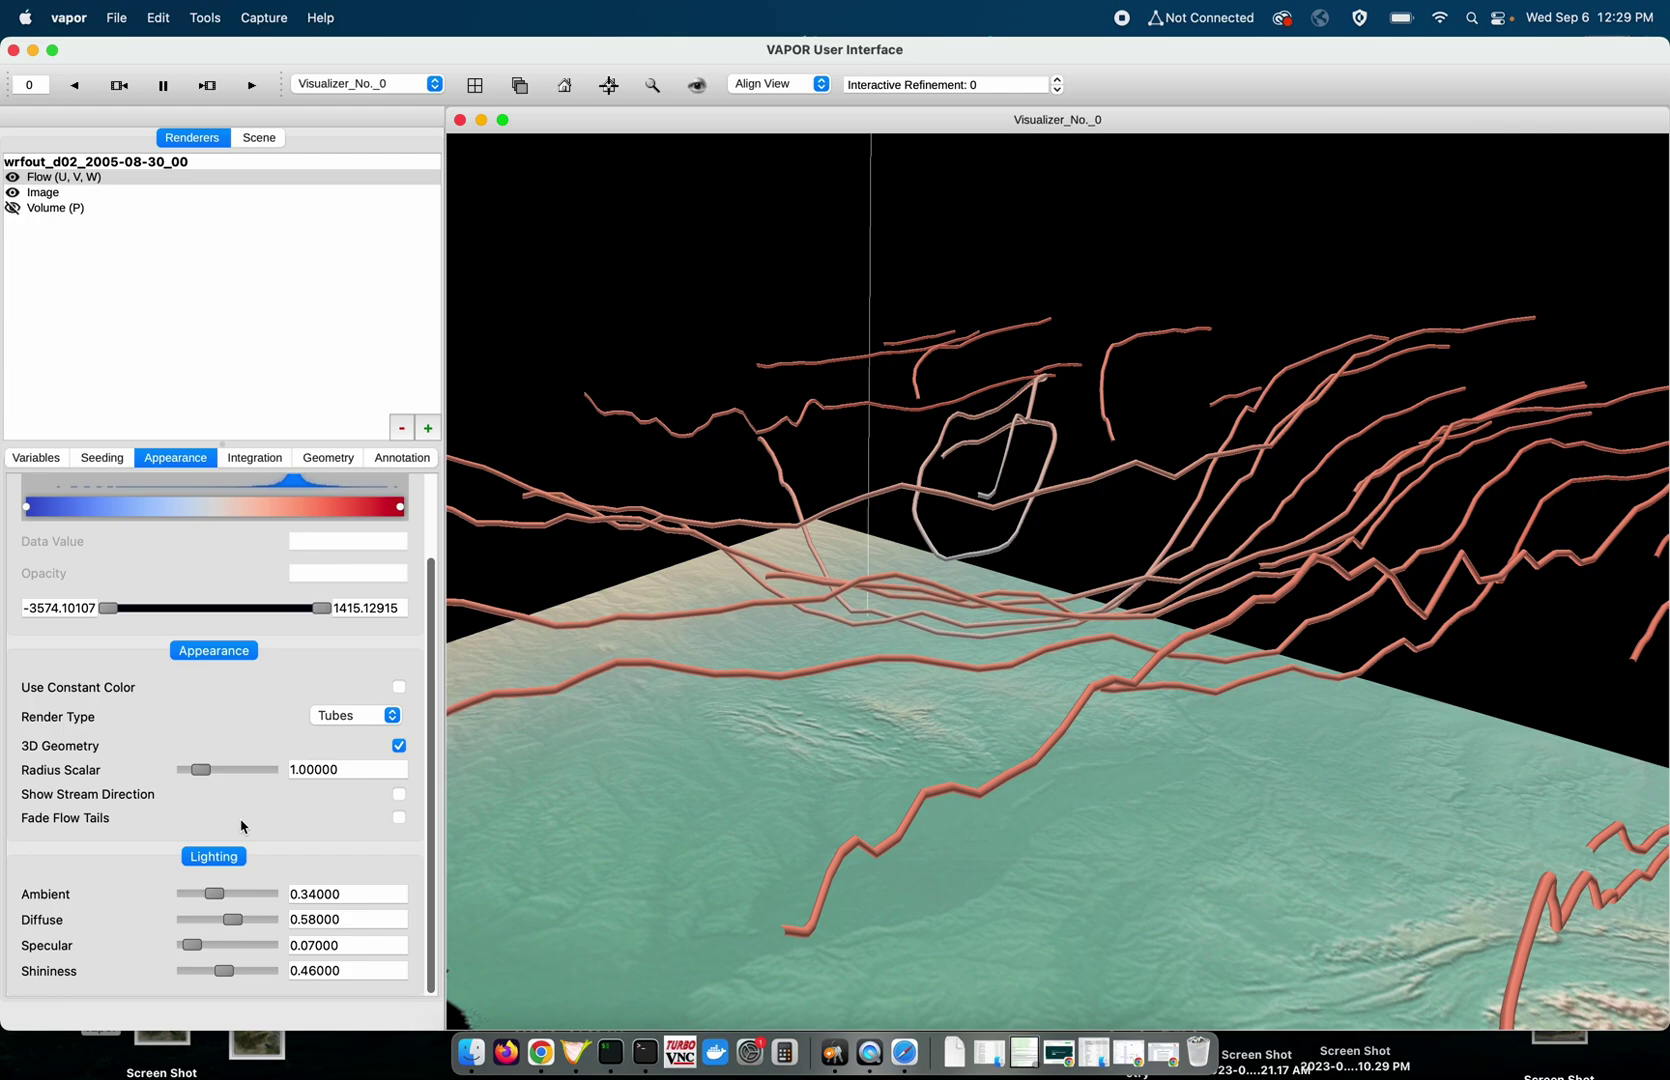
# Switch to Chrome and open the issues list of the github.com/NCAR/VAPOR repository in a new tab.
pyautogui.click(540, 1052)
pyautogui.press('super+t')
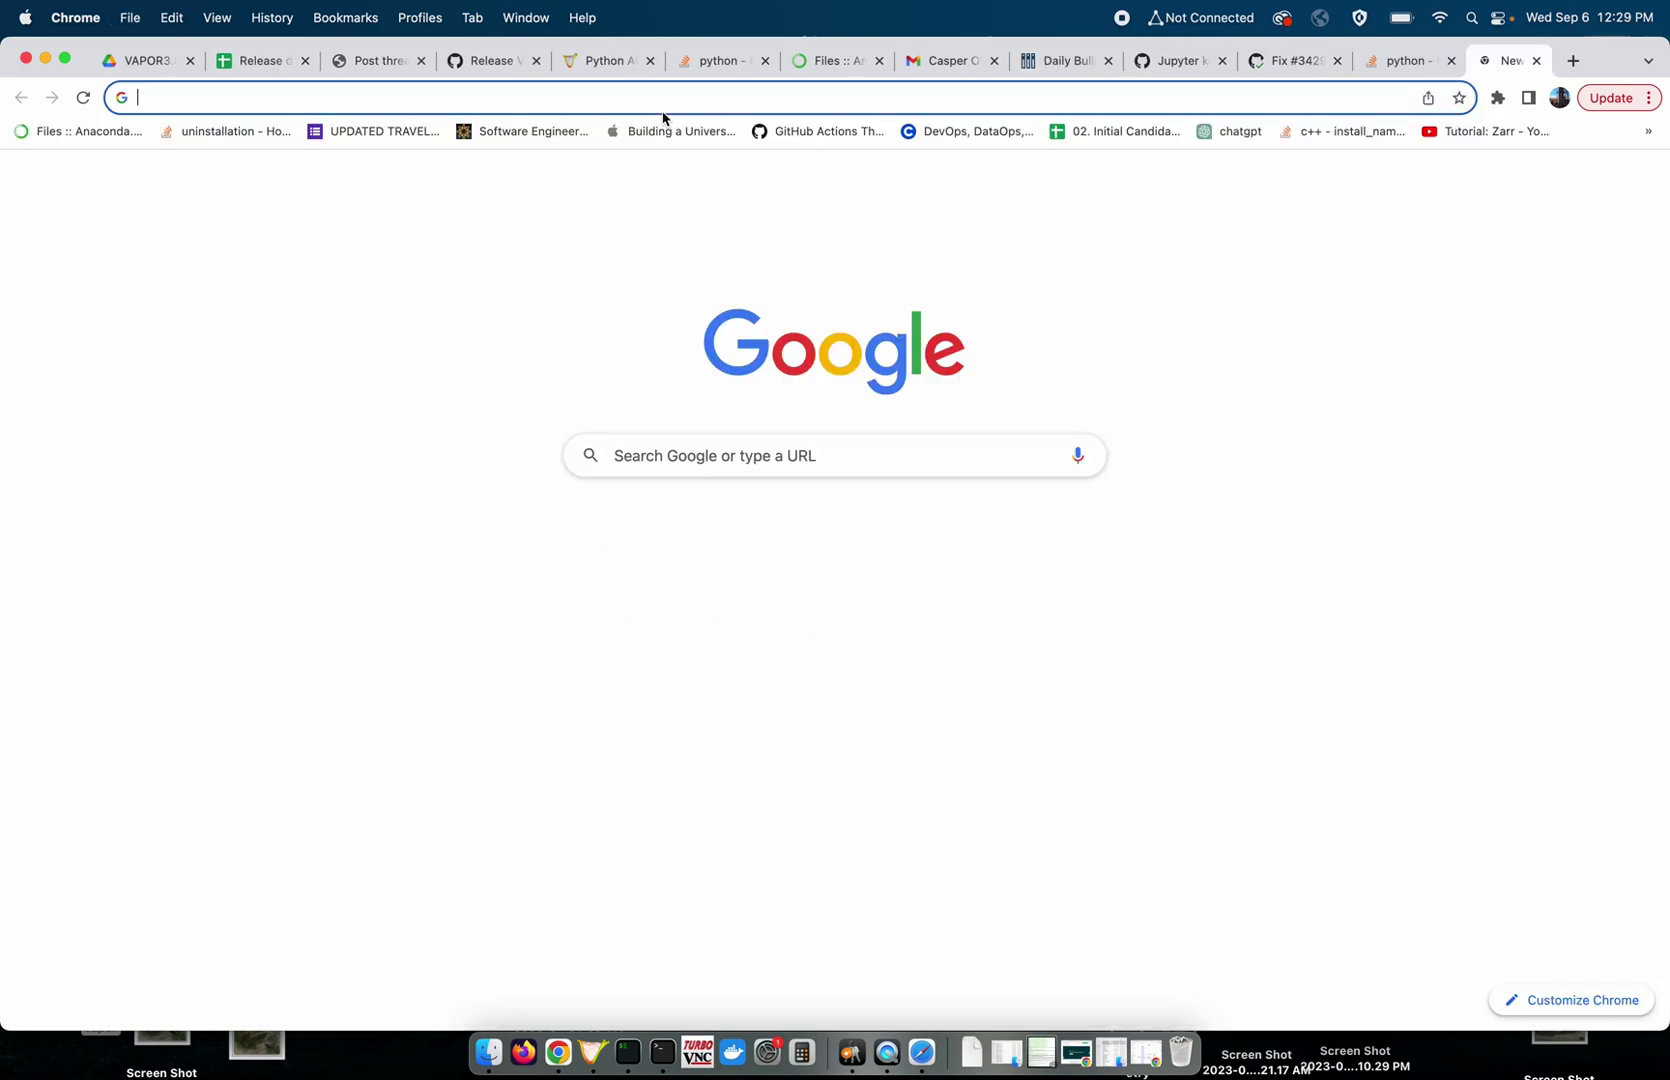
pyautogui.write('www.vap')
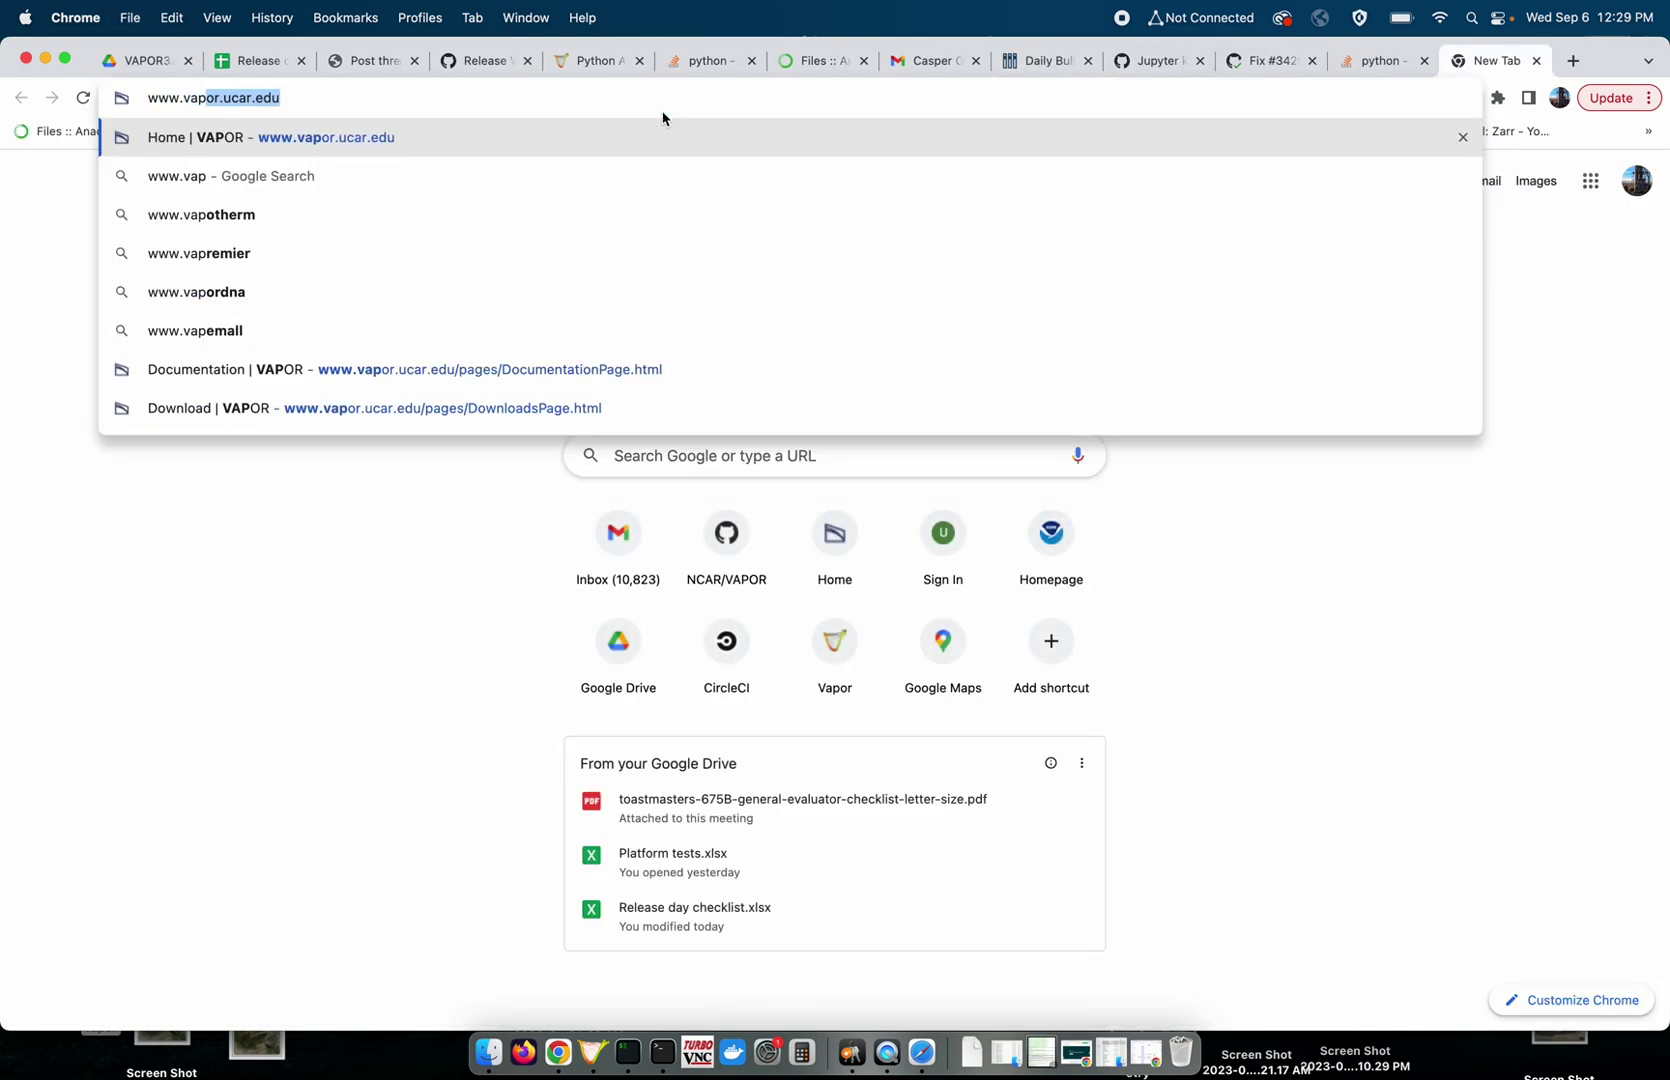
pyautogui.press('BackSpace')
pyautogui.press('BackSpace')
pyautogui.press('BackSpace')
pyautogui.press('BackSpace')
pyautogui.write('github.ucar.')
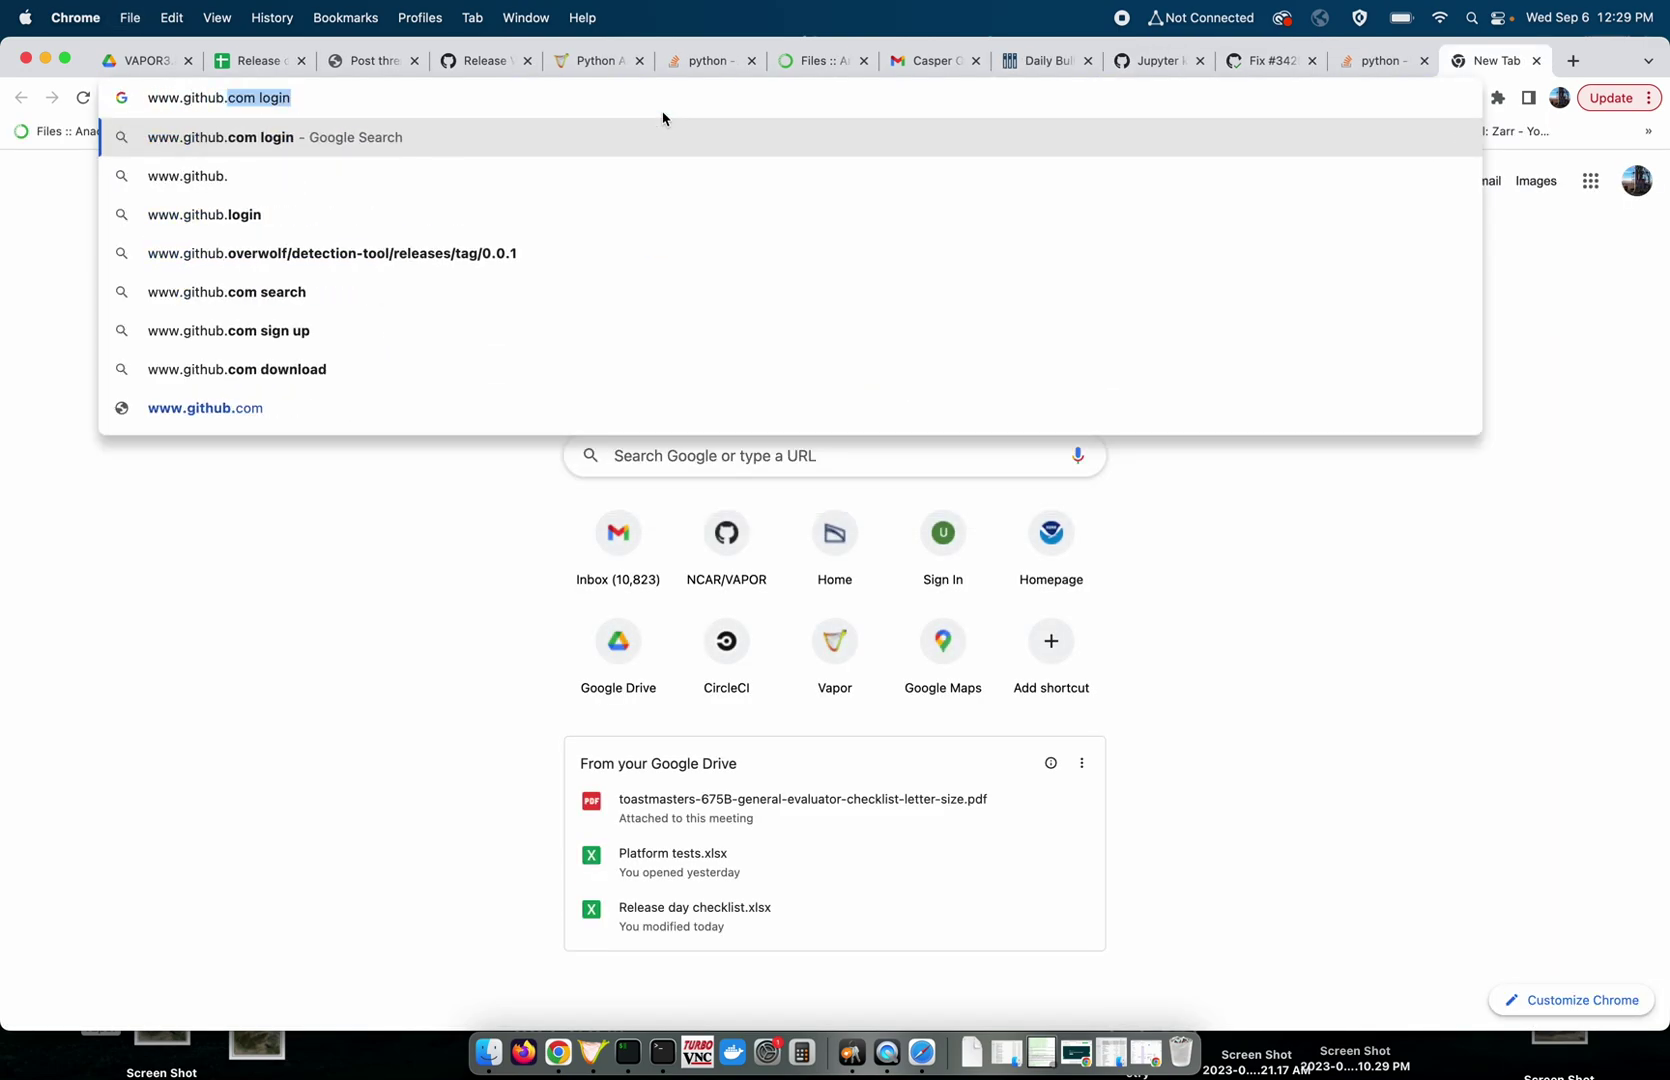
pyautogui.press('BackSpace')
pyautogui.press('BackSpace')
pyautogui.press('BackSpace')
pyautogui.press('BackSpace')
pyautogui.press('BackSpace')
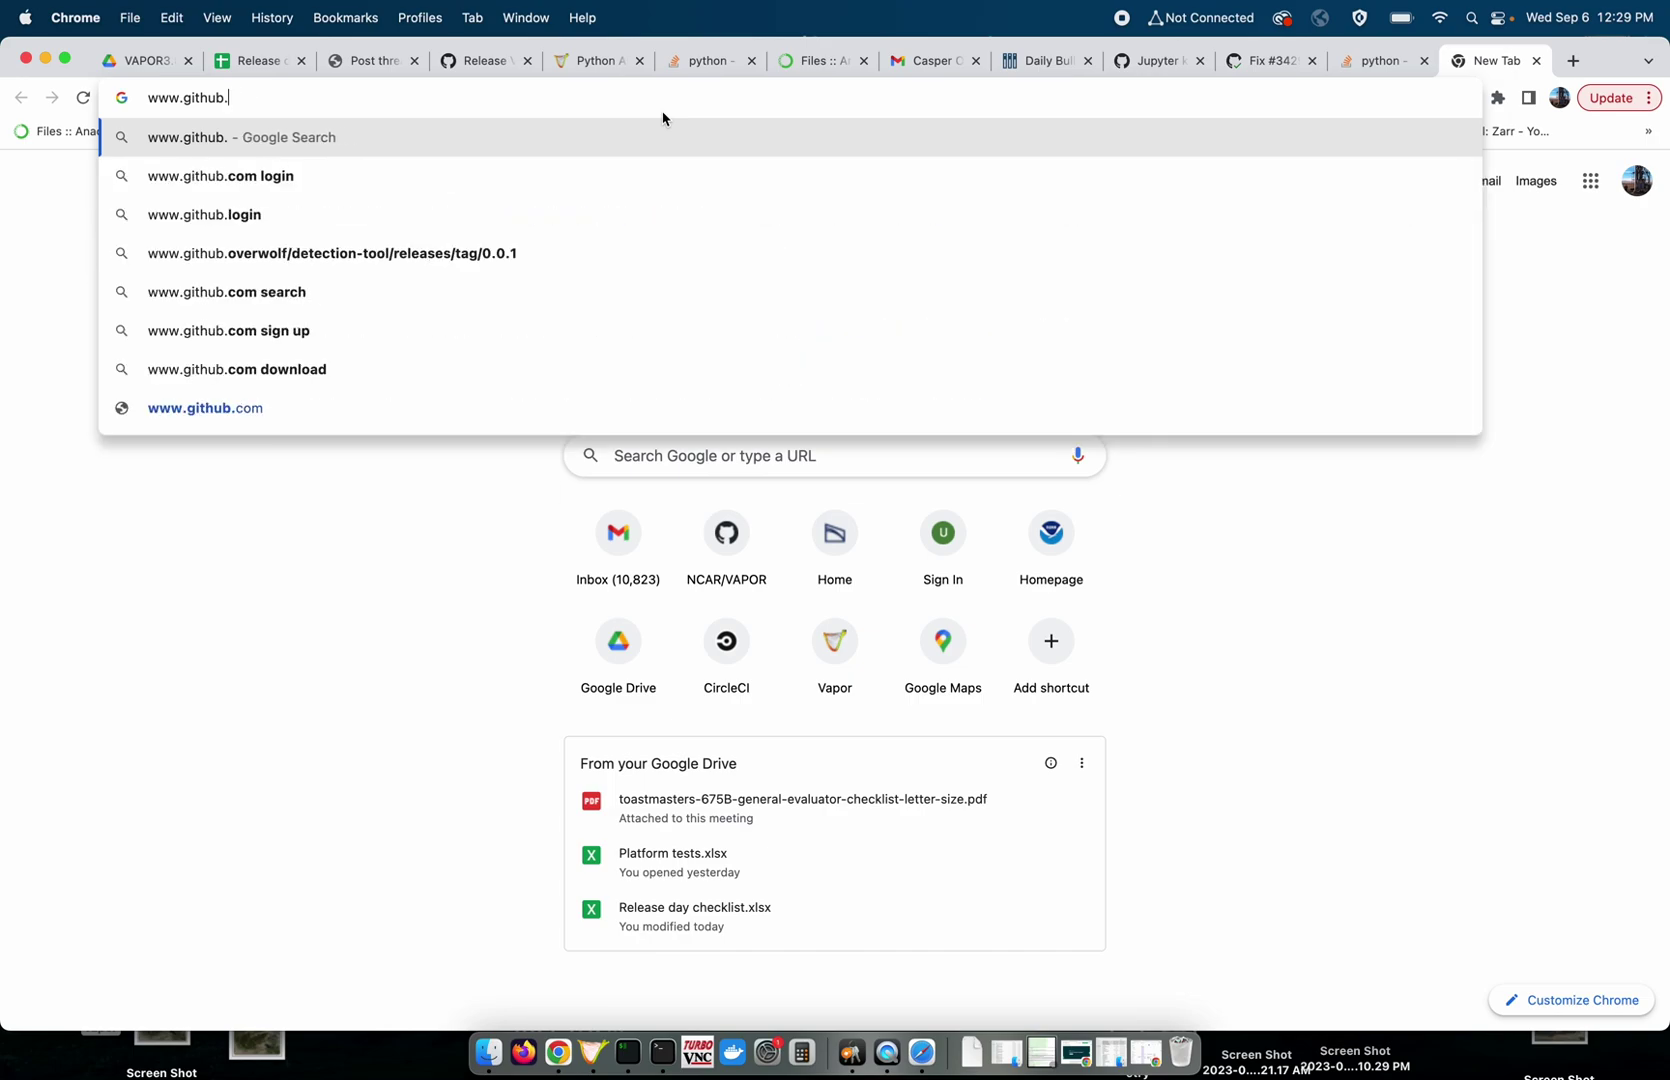
pyautogui.write('com/NCAR/VAPOR')
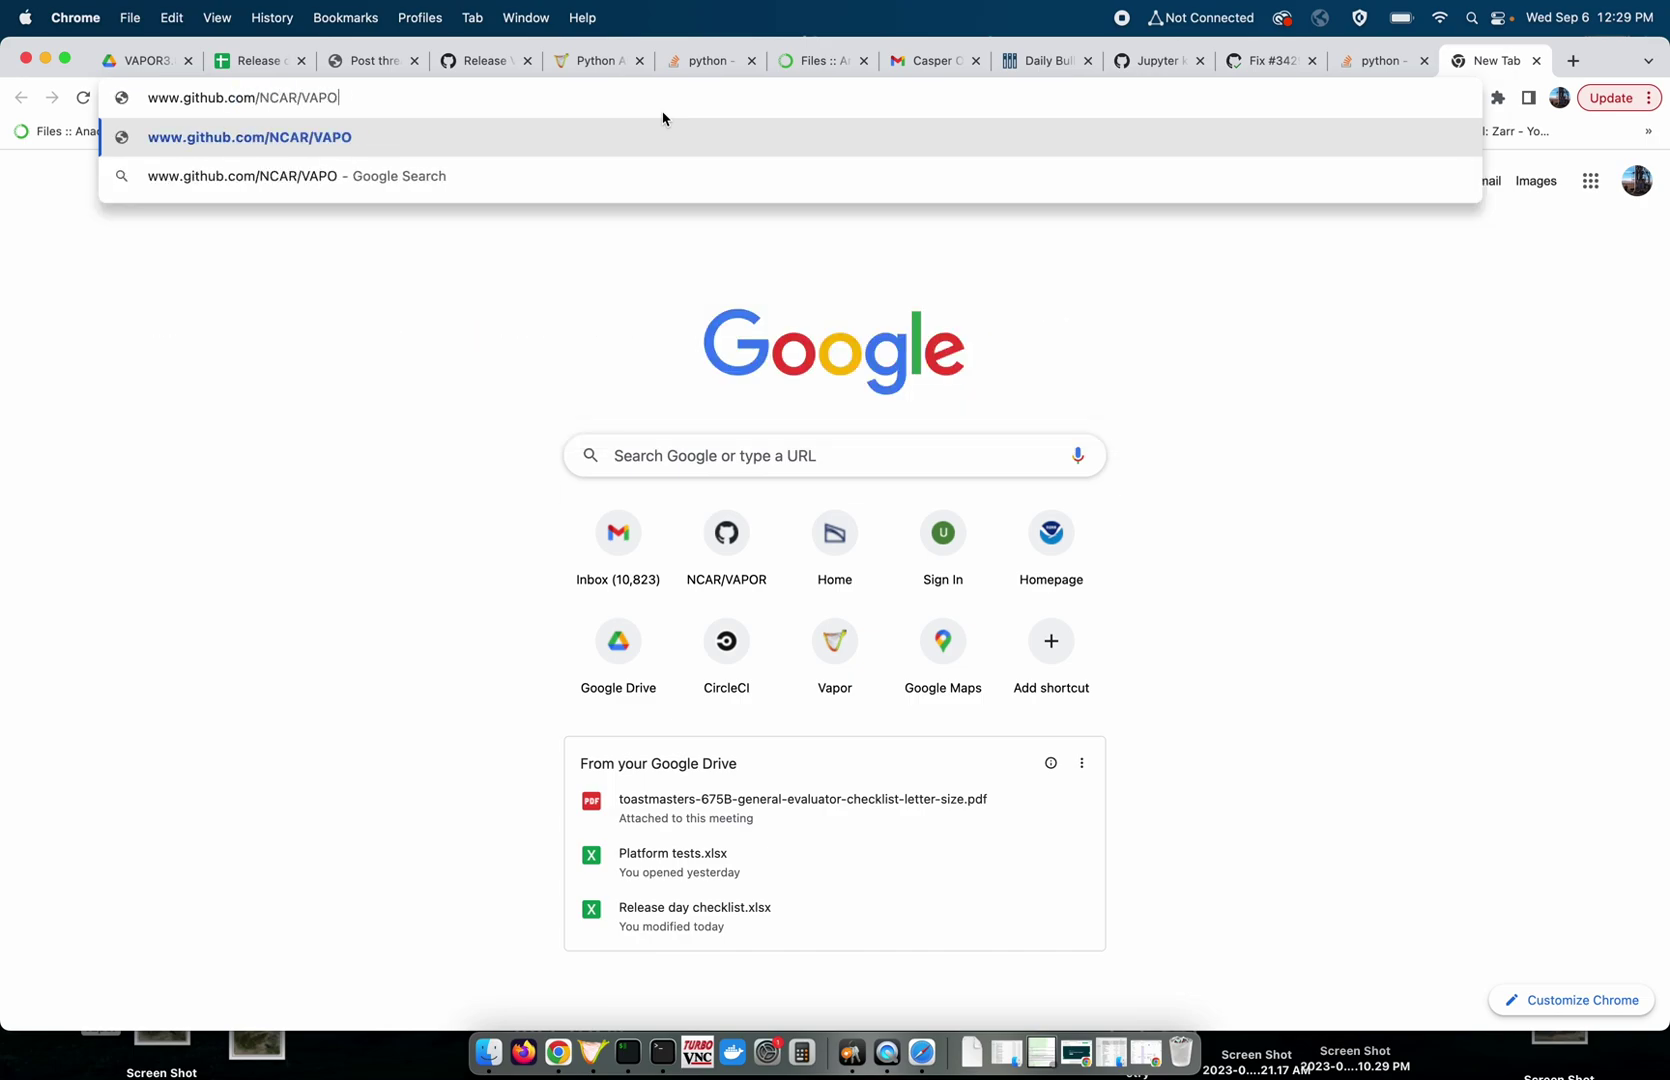
pyautogui.press('Return')
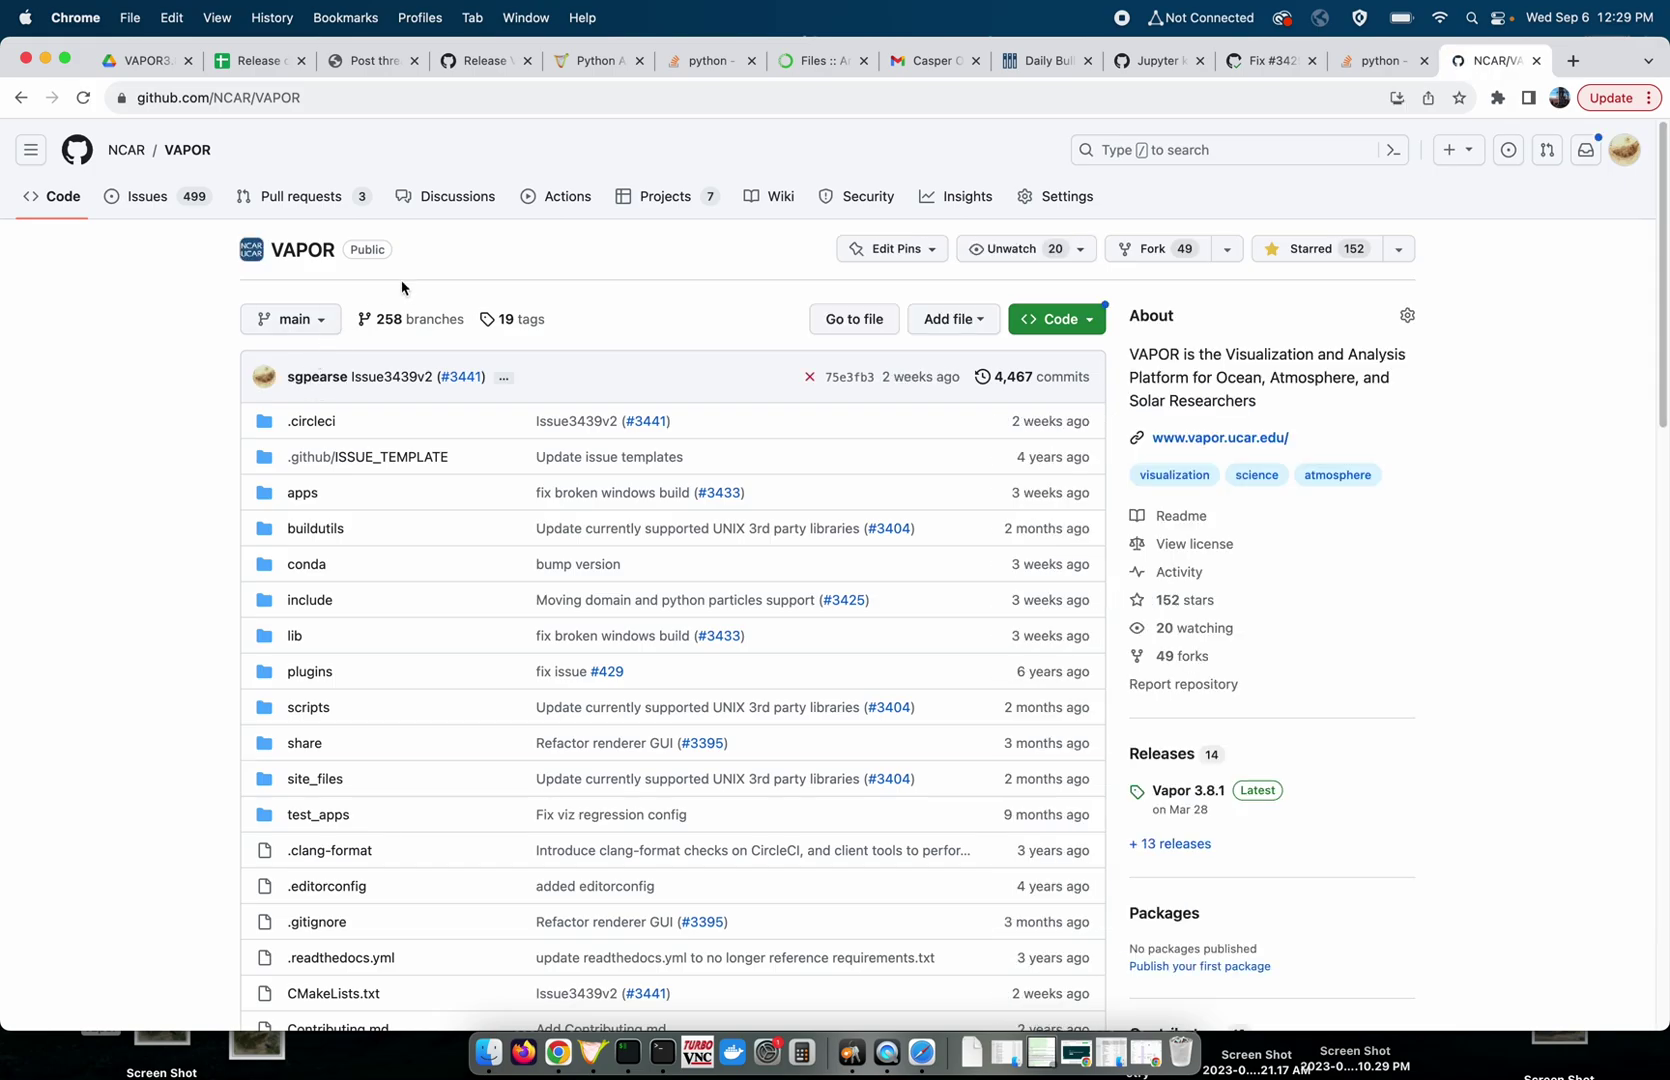
pyautogui.click(152, 199)
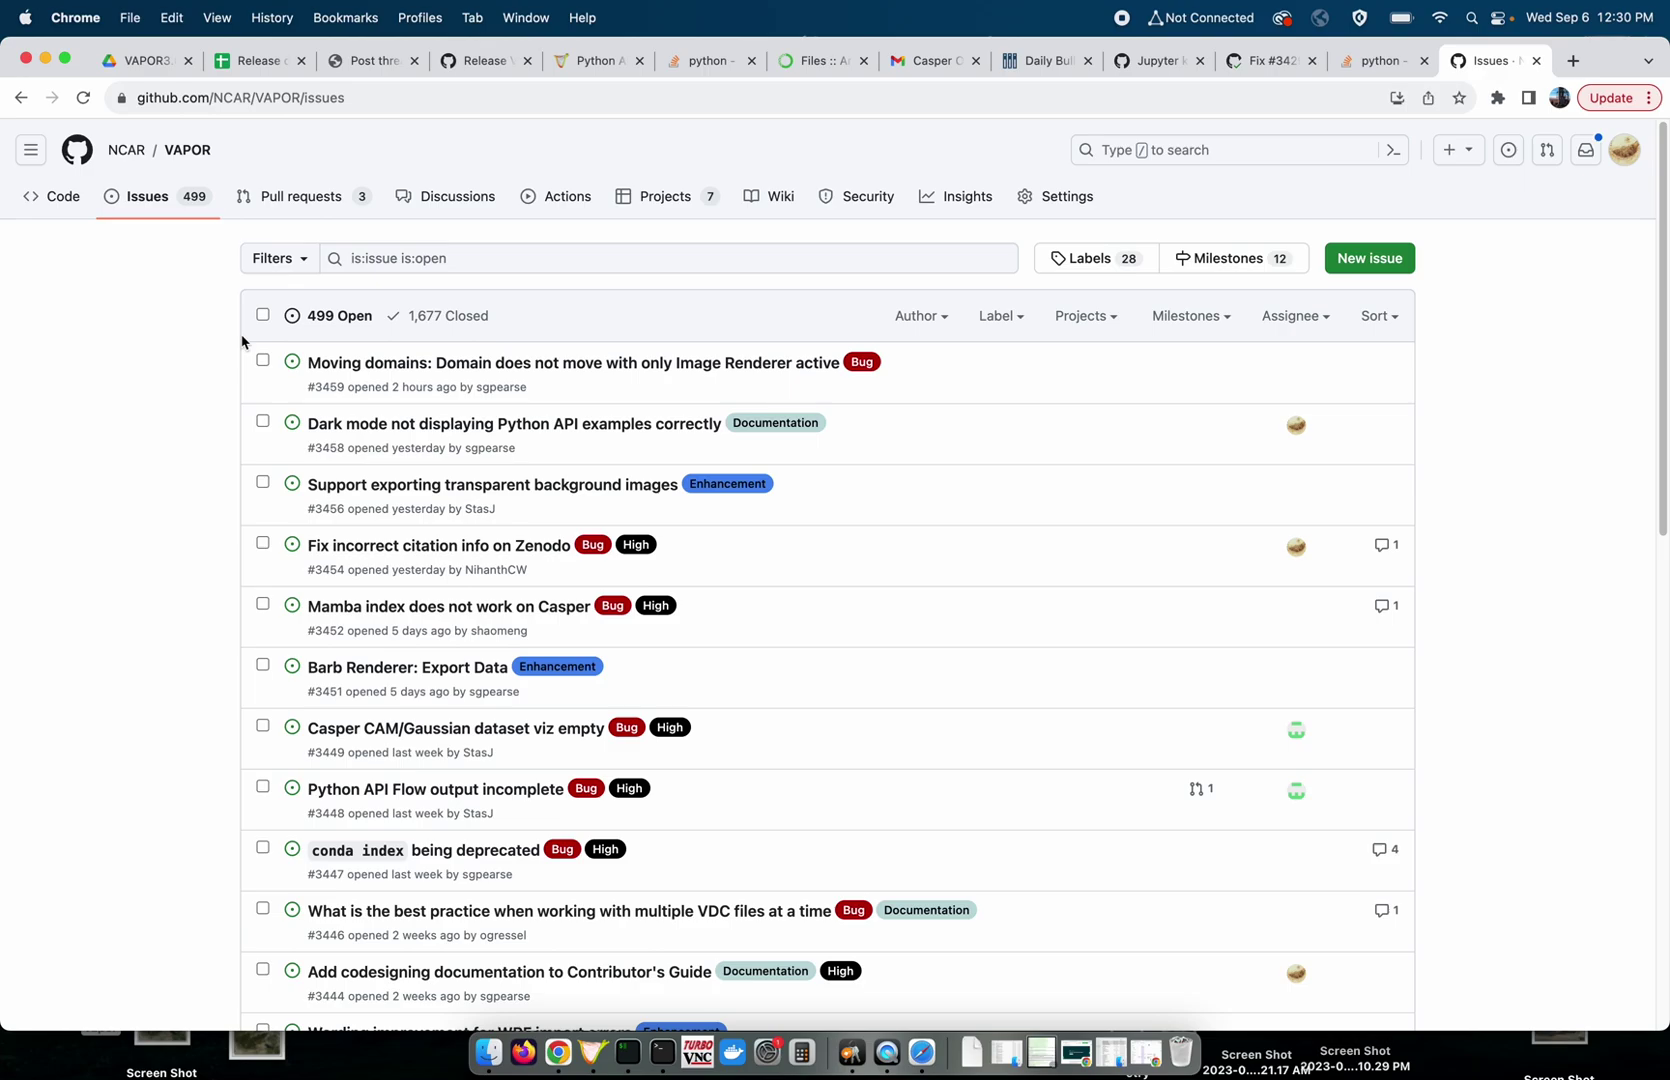
# Return to VAPOR and save the current session as test1 in the 3.9.0demo folder.
pyautogui.click(45, 58)
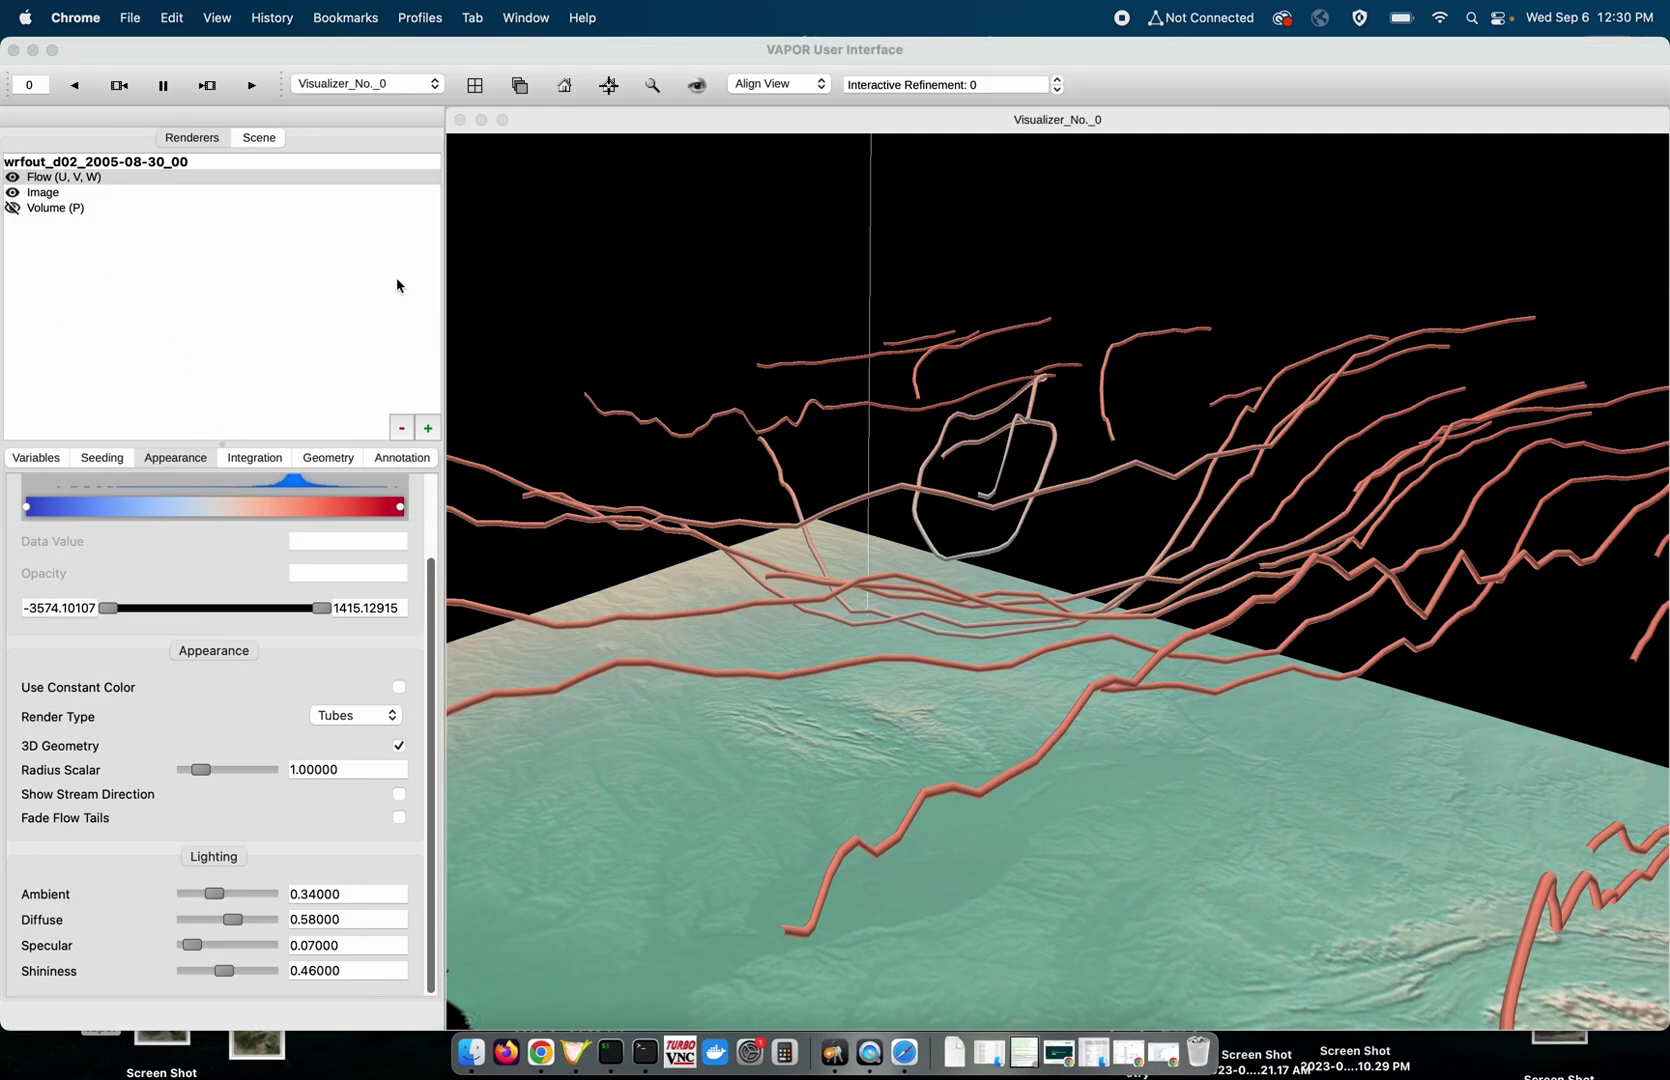
pyautogui.moveTo(650, 325); pyautogui.dragTo(670, 414)
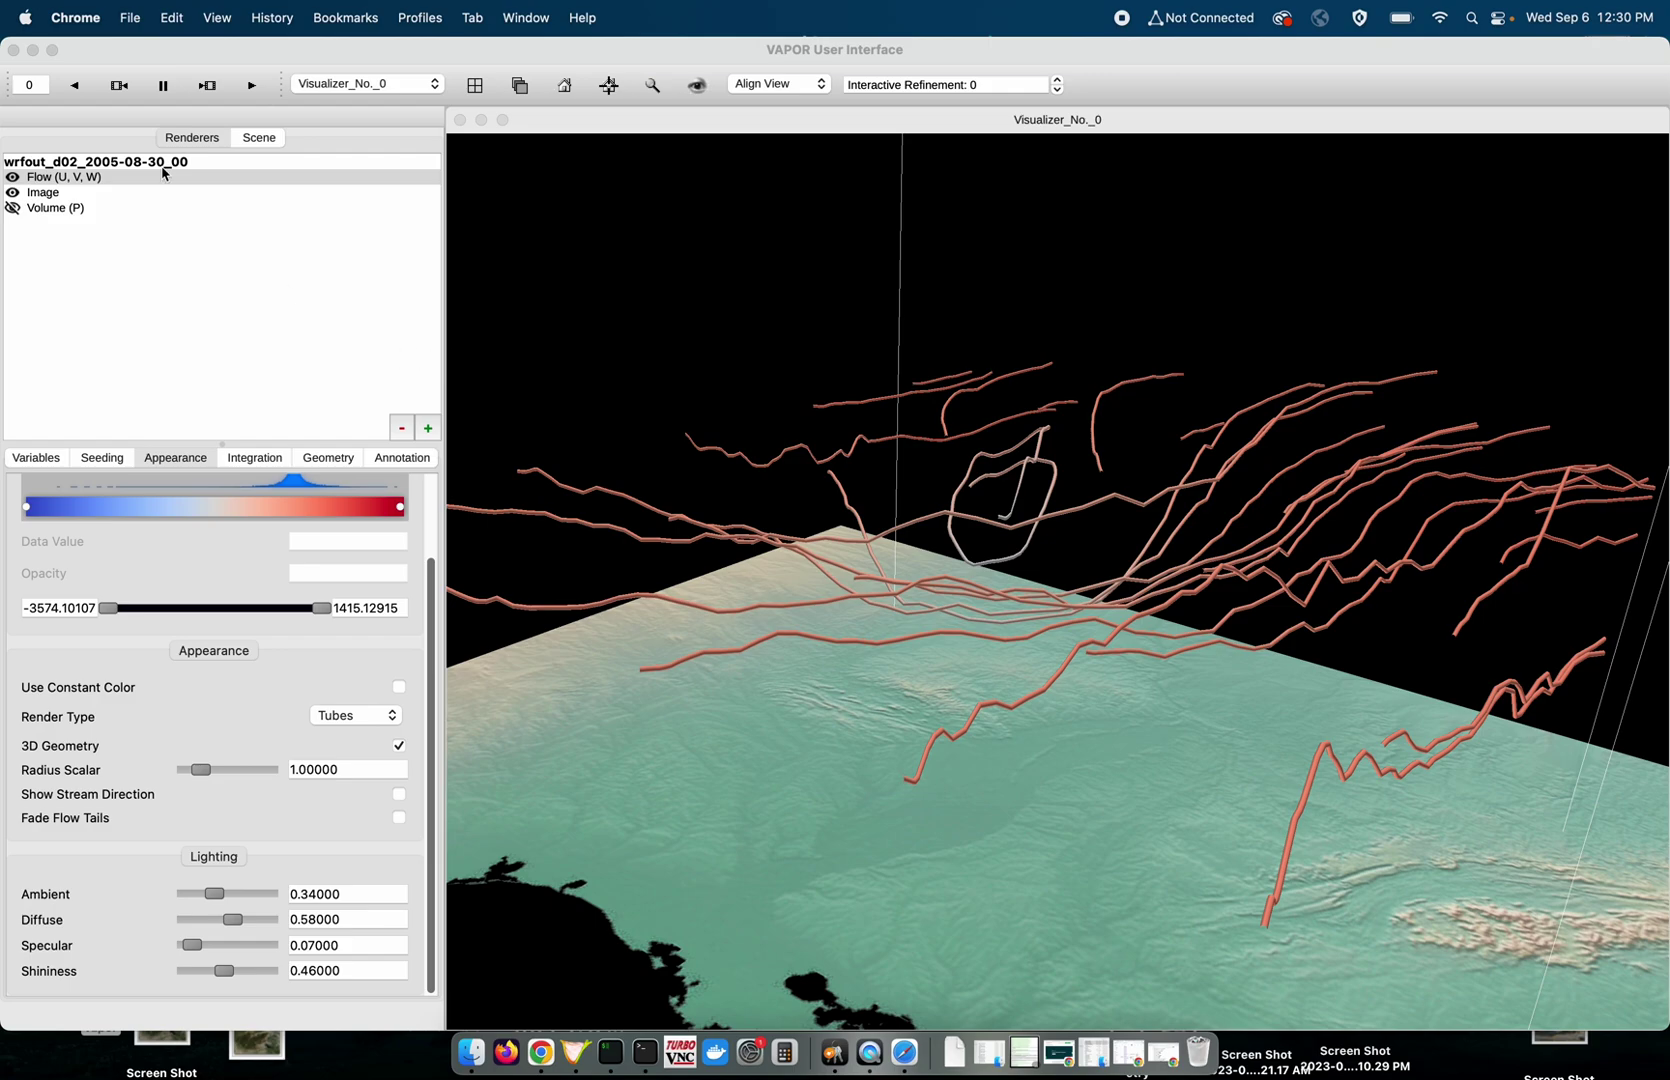
pyautogui.click(130, 20)
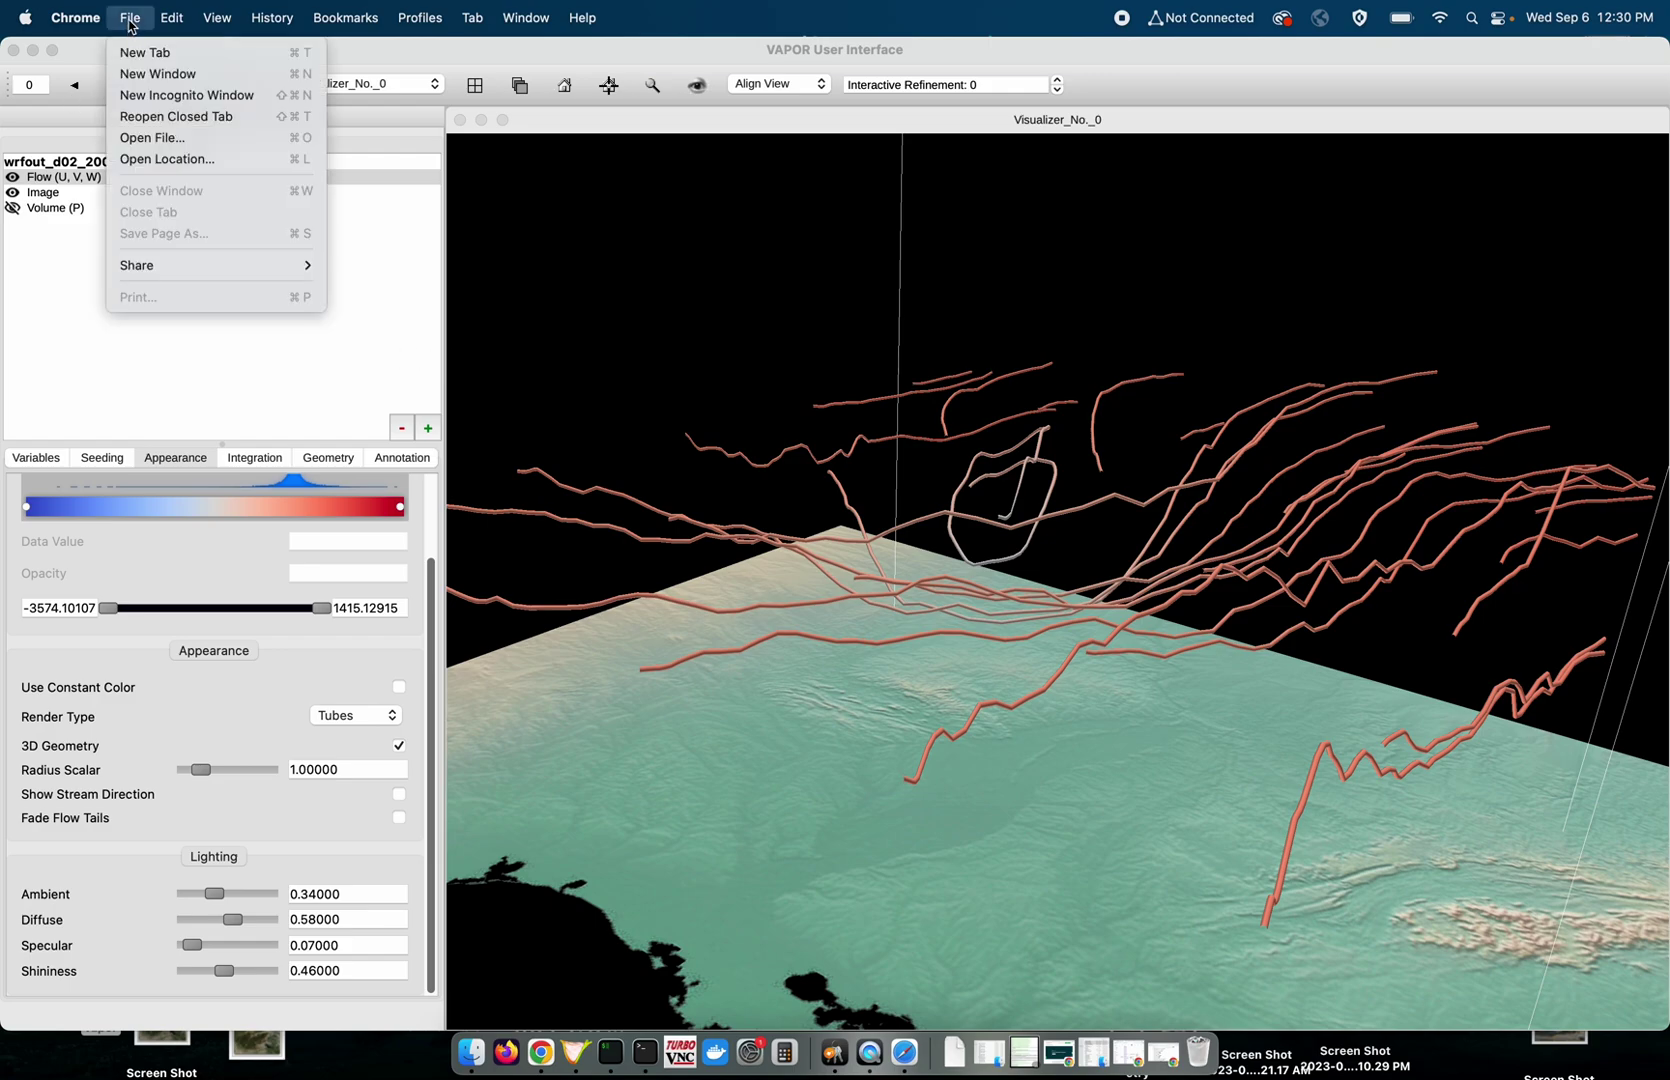
pyautogui.click(88, 347)
pyautogui.click(117, 10)
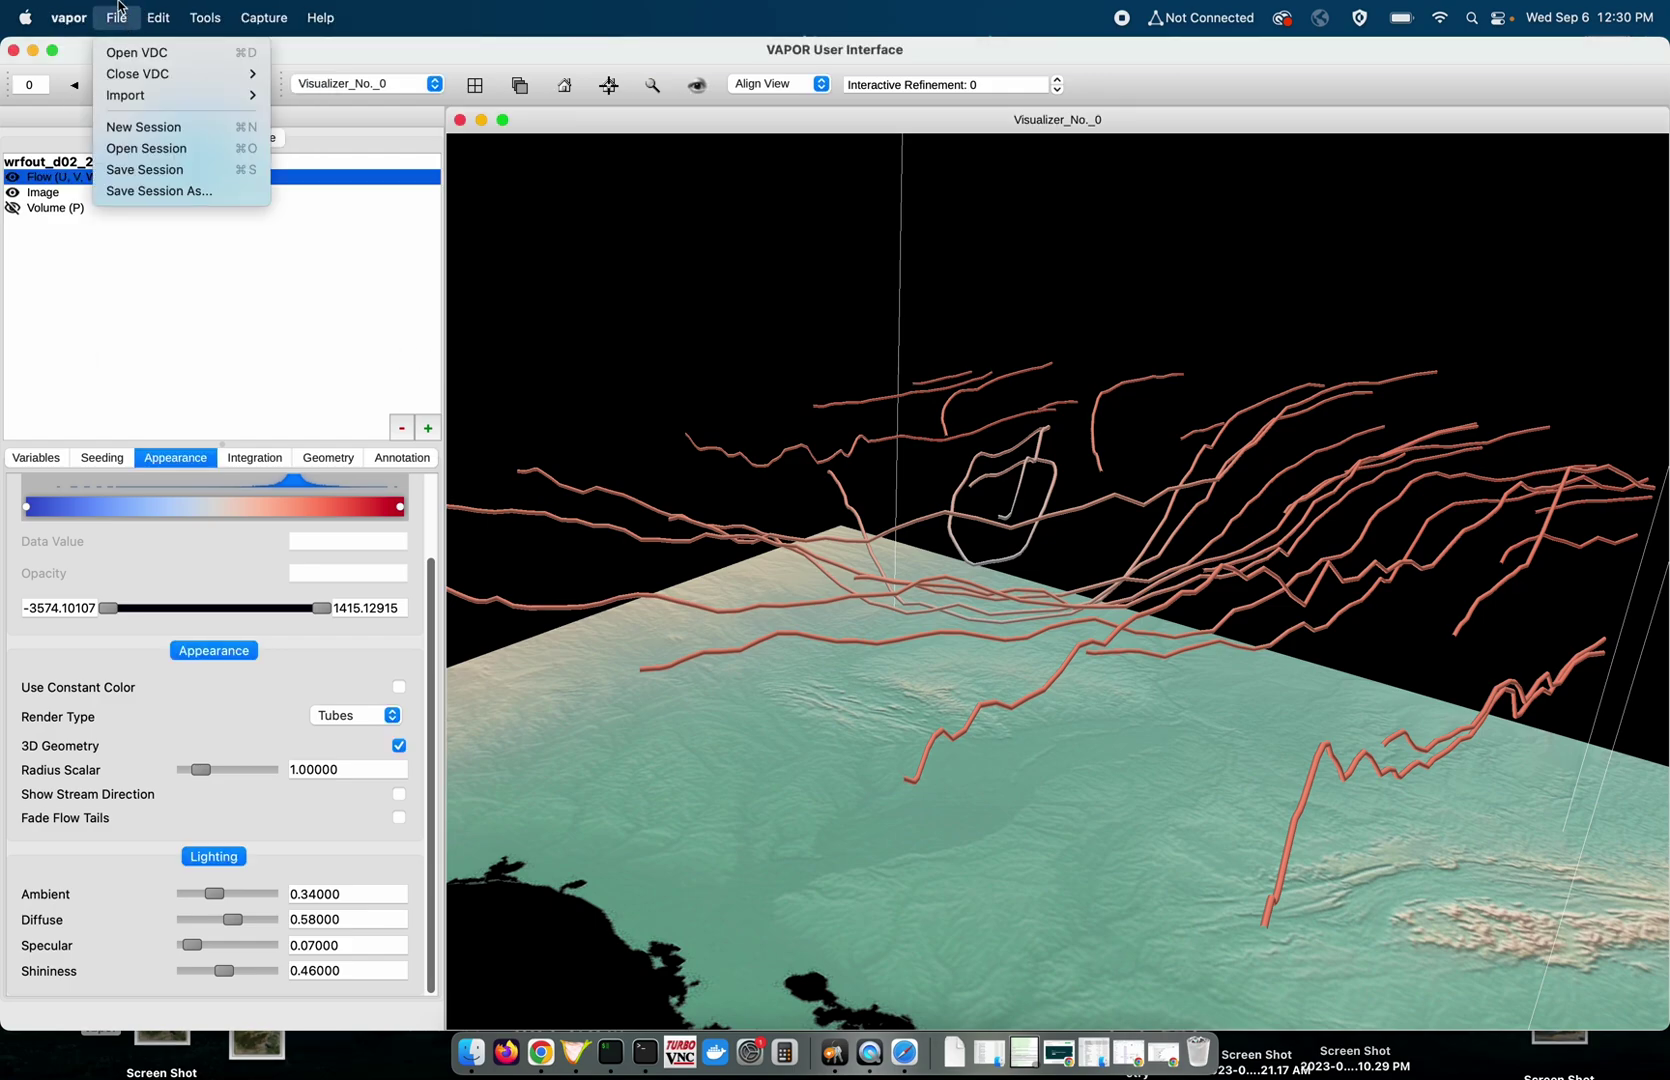
pyautogui.click(155, 170)
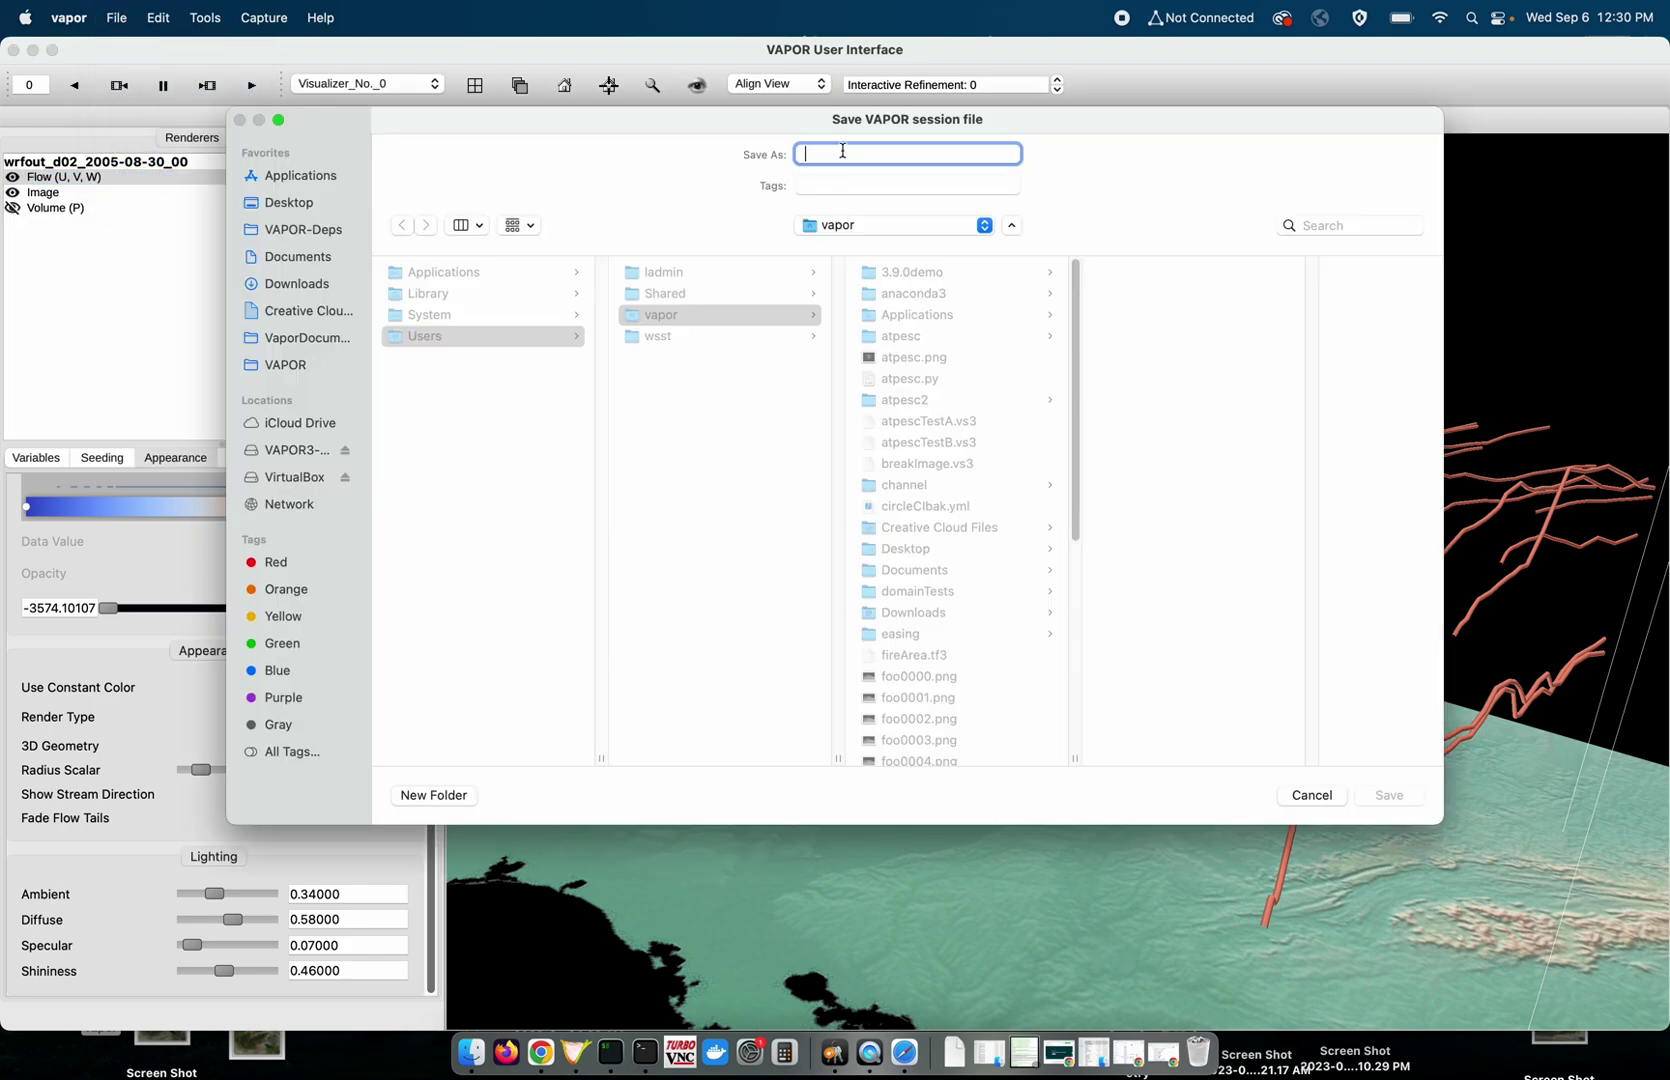
pyautogui.click(917, 274)
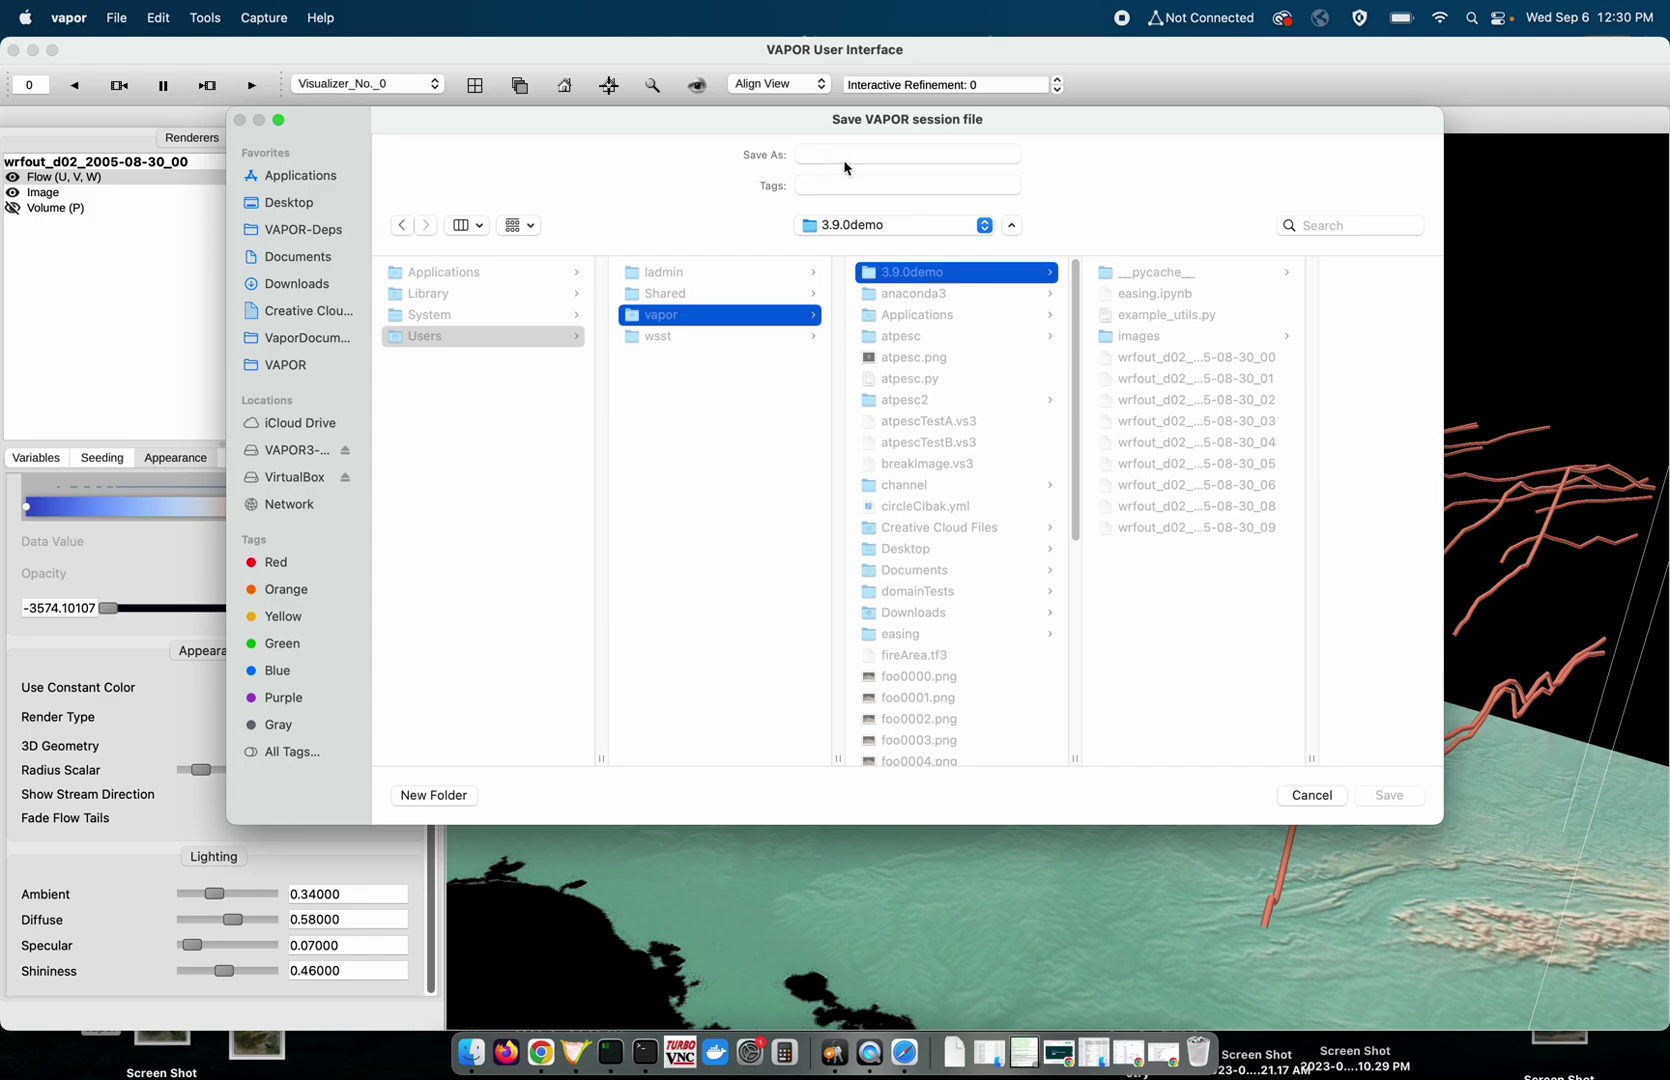
pyautogui.click(877, 155)
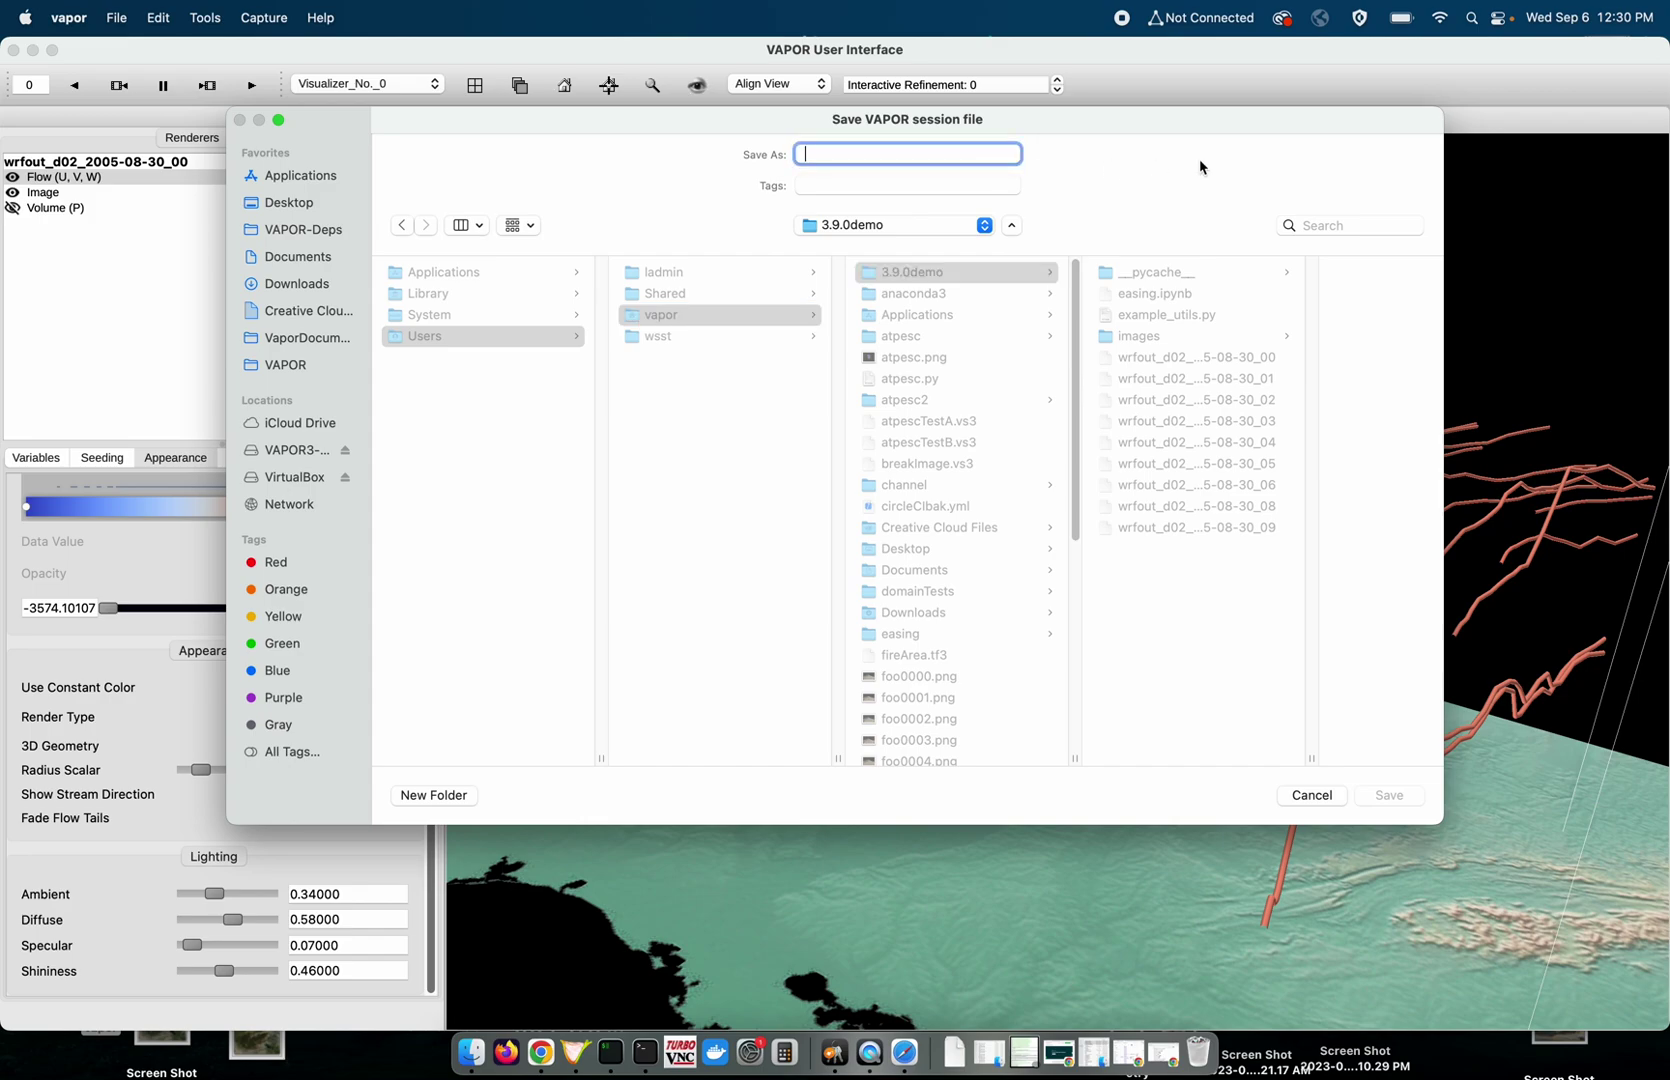
pyautogui.write('test1')
pyautogui.click(1397, 797)
# Start opening a saved session without saving the current one, and select test1.vs3 in the 3.9.0demo folder.
pyautogui.moveTo(929, 350); pyautogui.dragTo(972, 440)
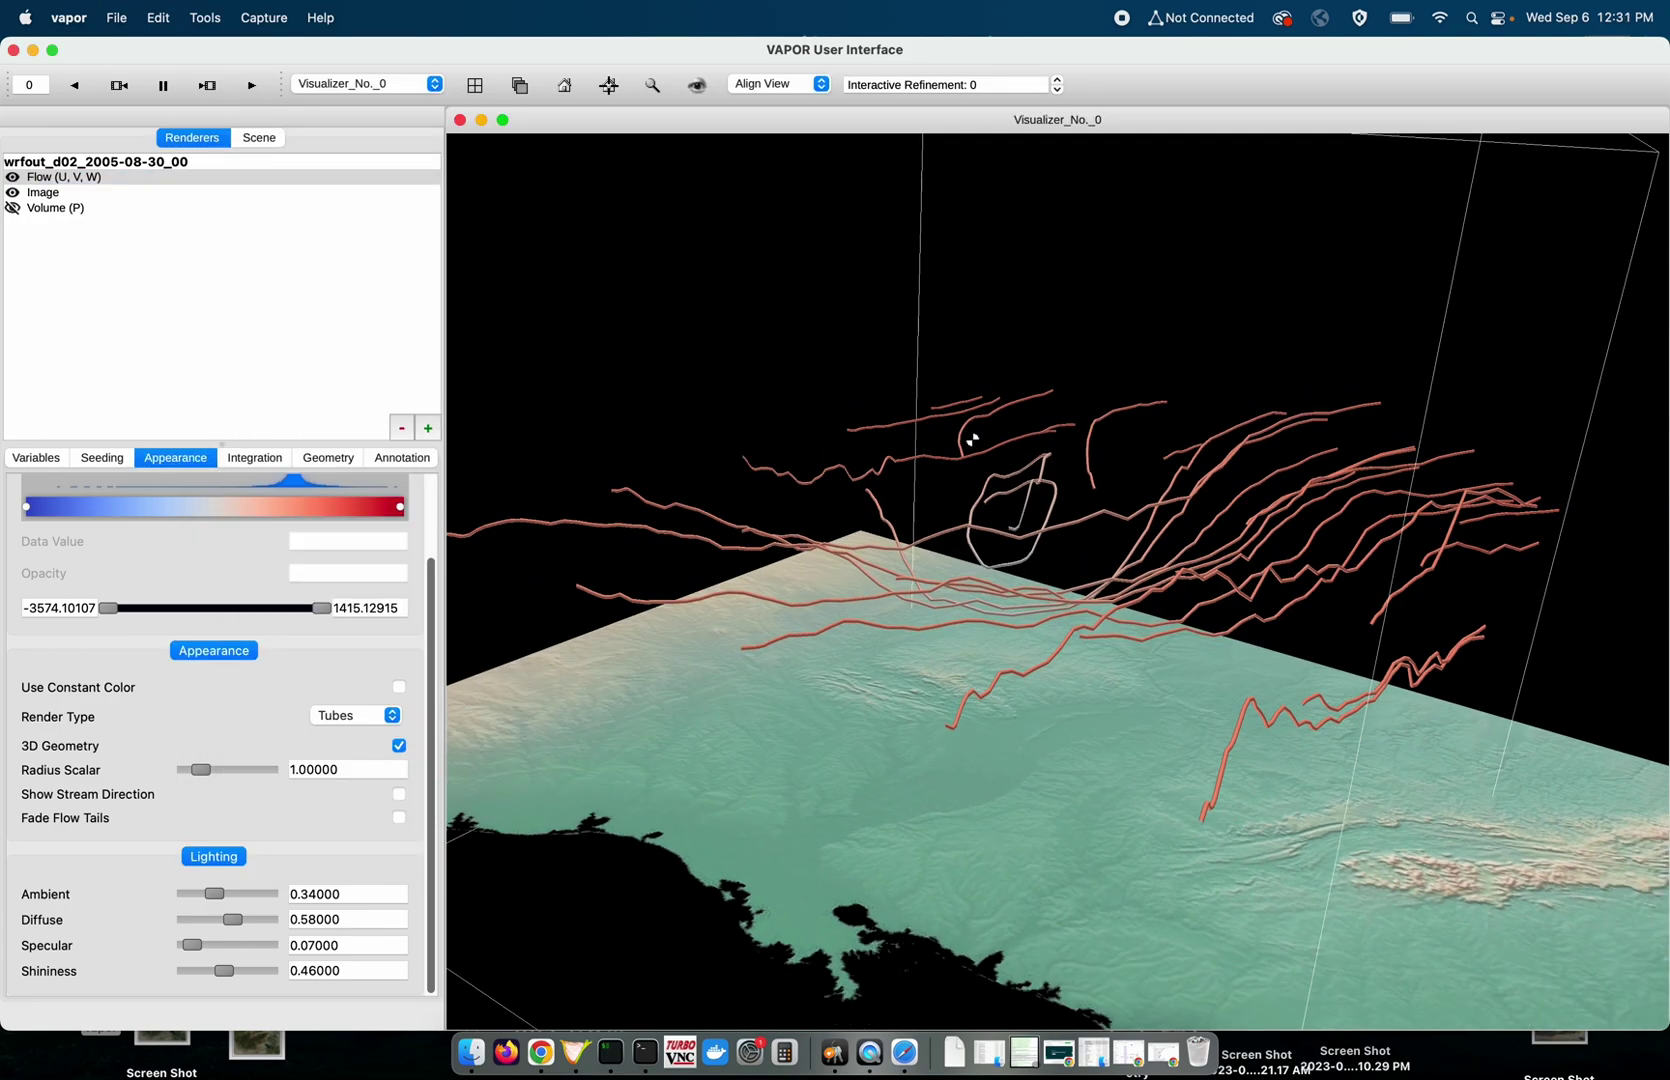
pyautogui.click(116, 17)
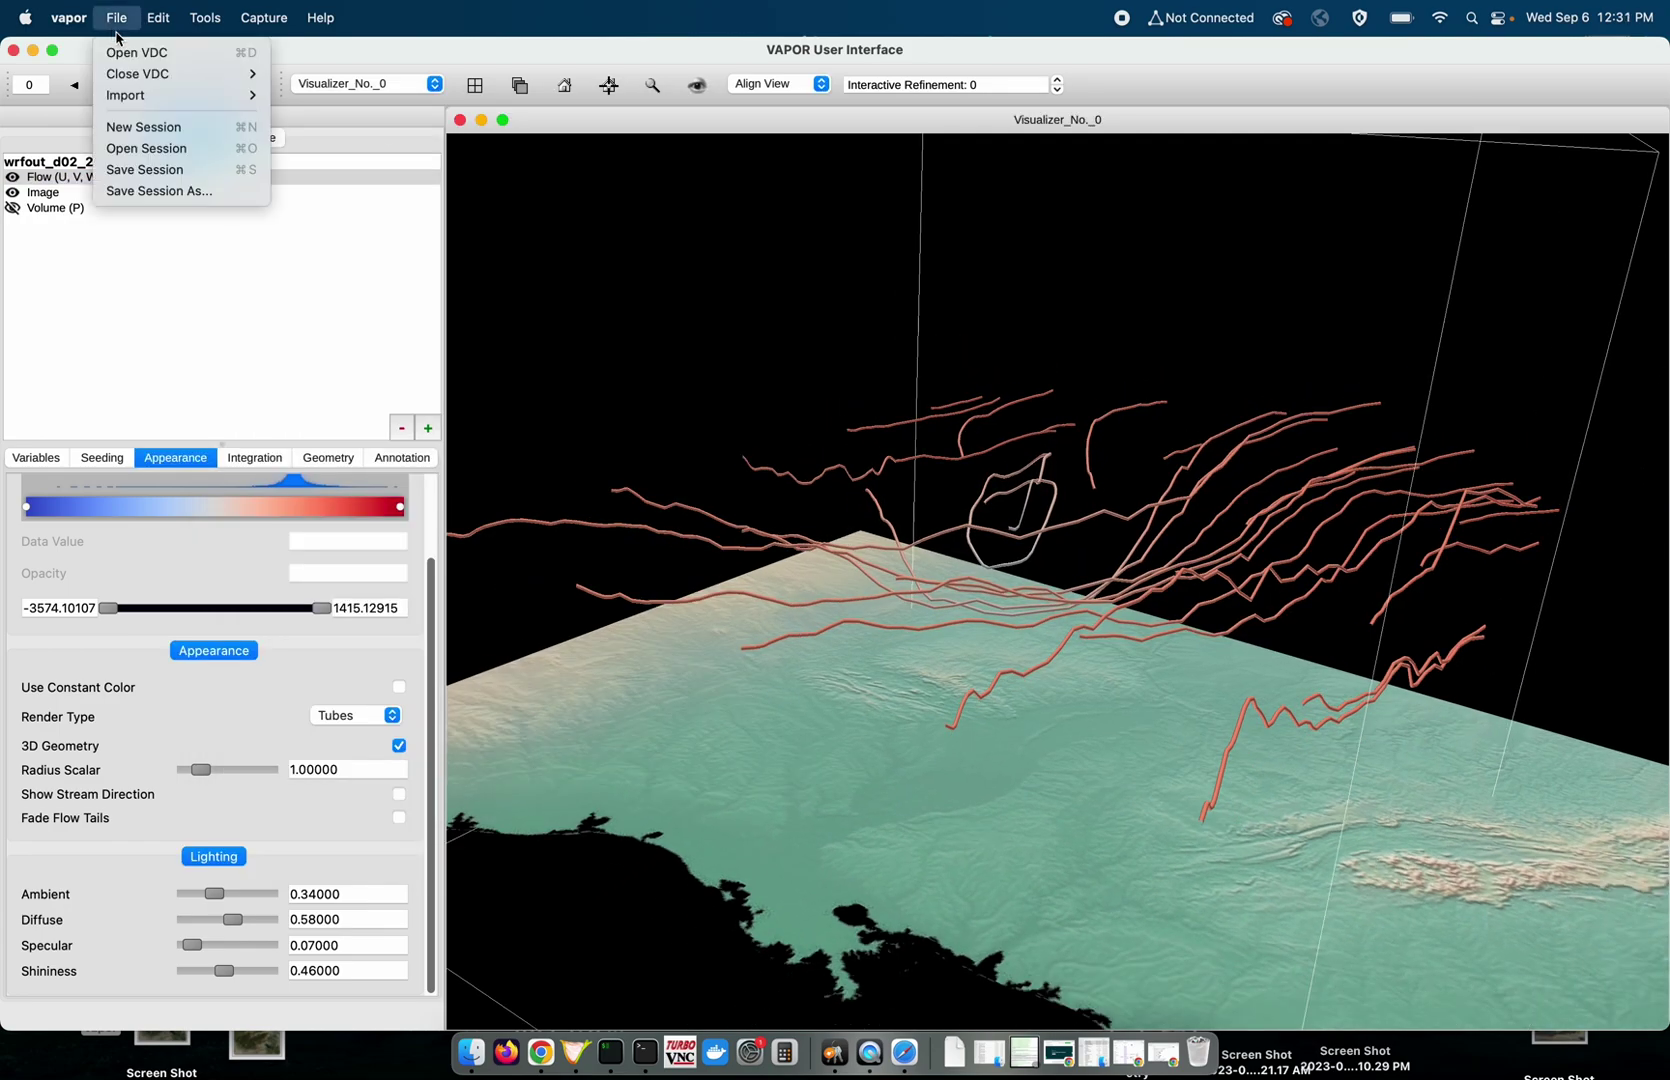
pyautogui.click(201, 152)
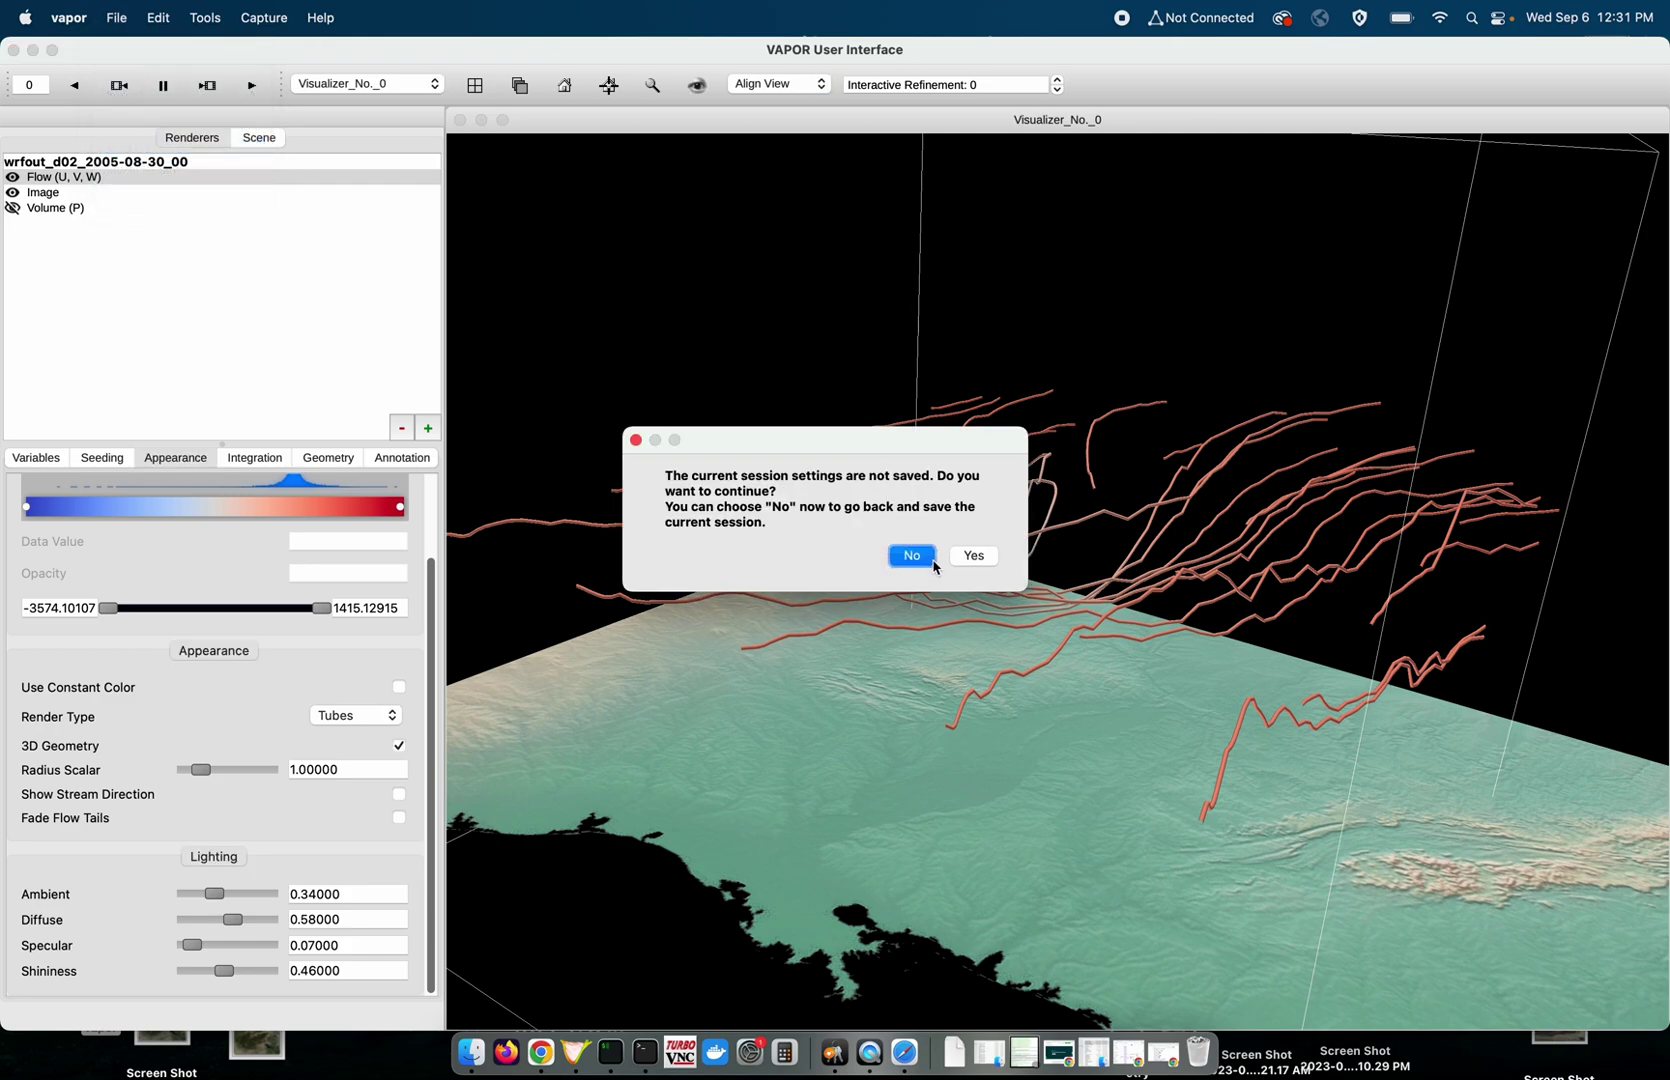
pyautogui.click(971, 555)
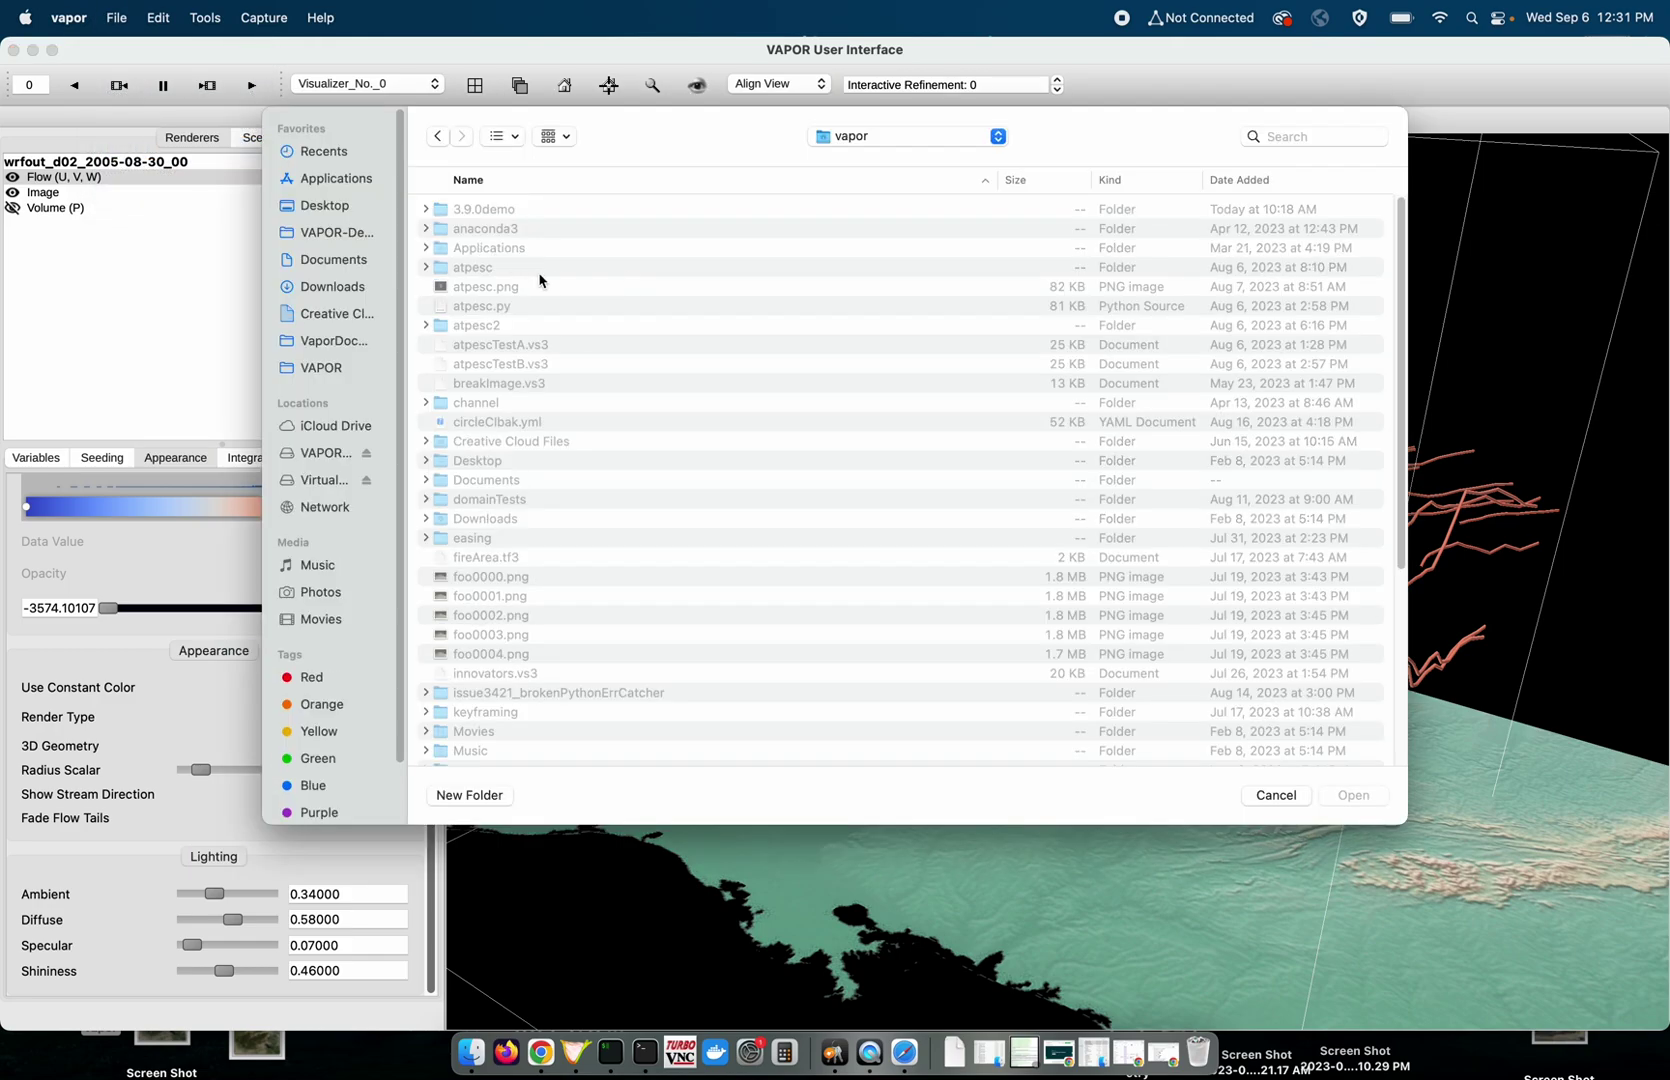
pyautogui.doubleClick(674, 208)
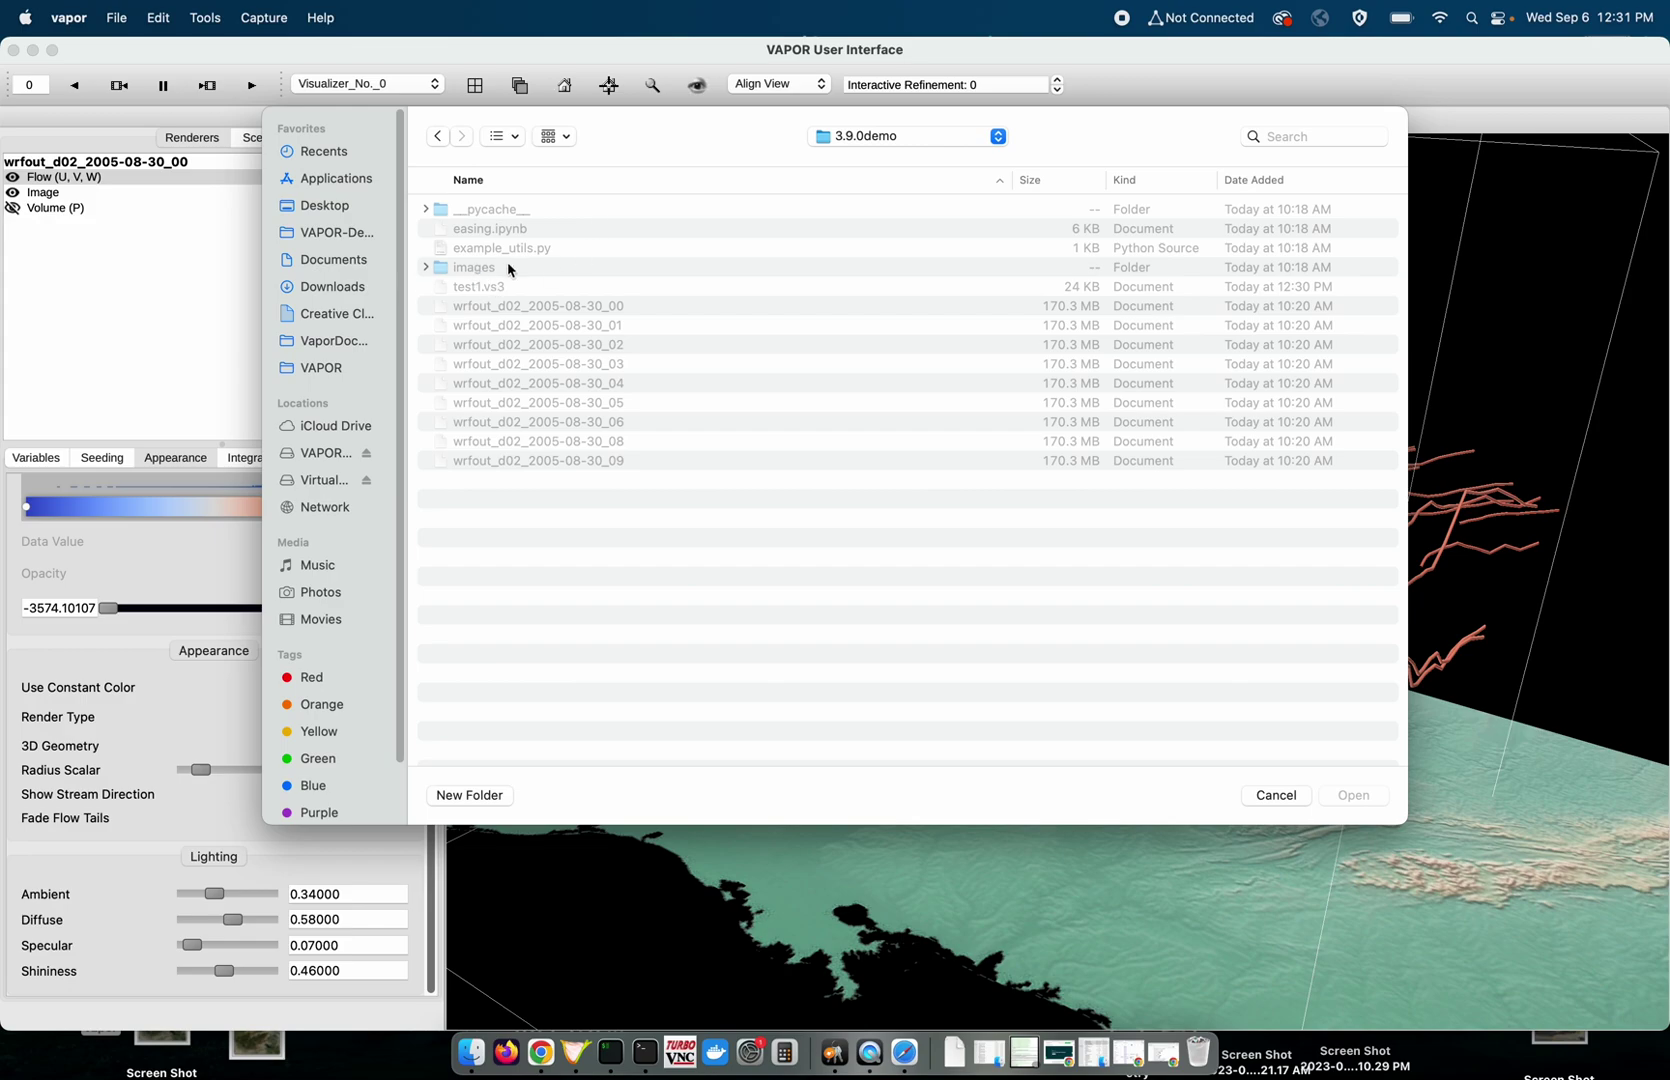
pyautogui.click(490, 288)
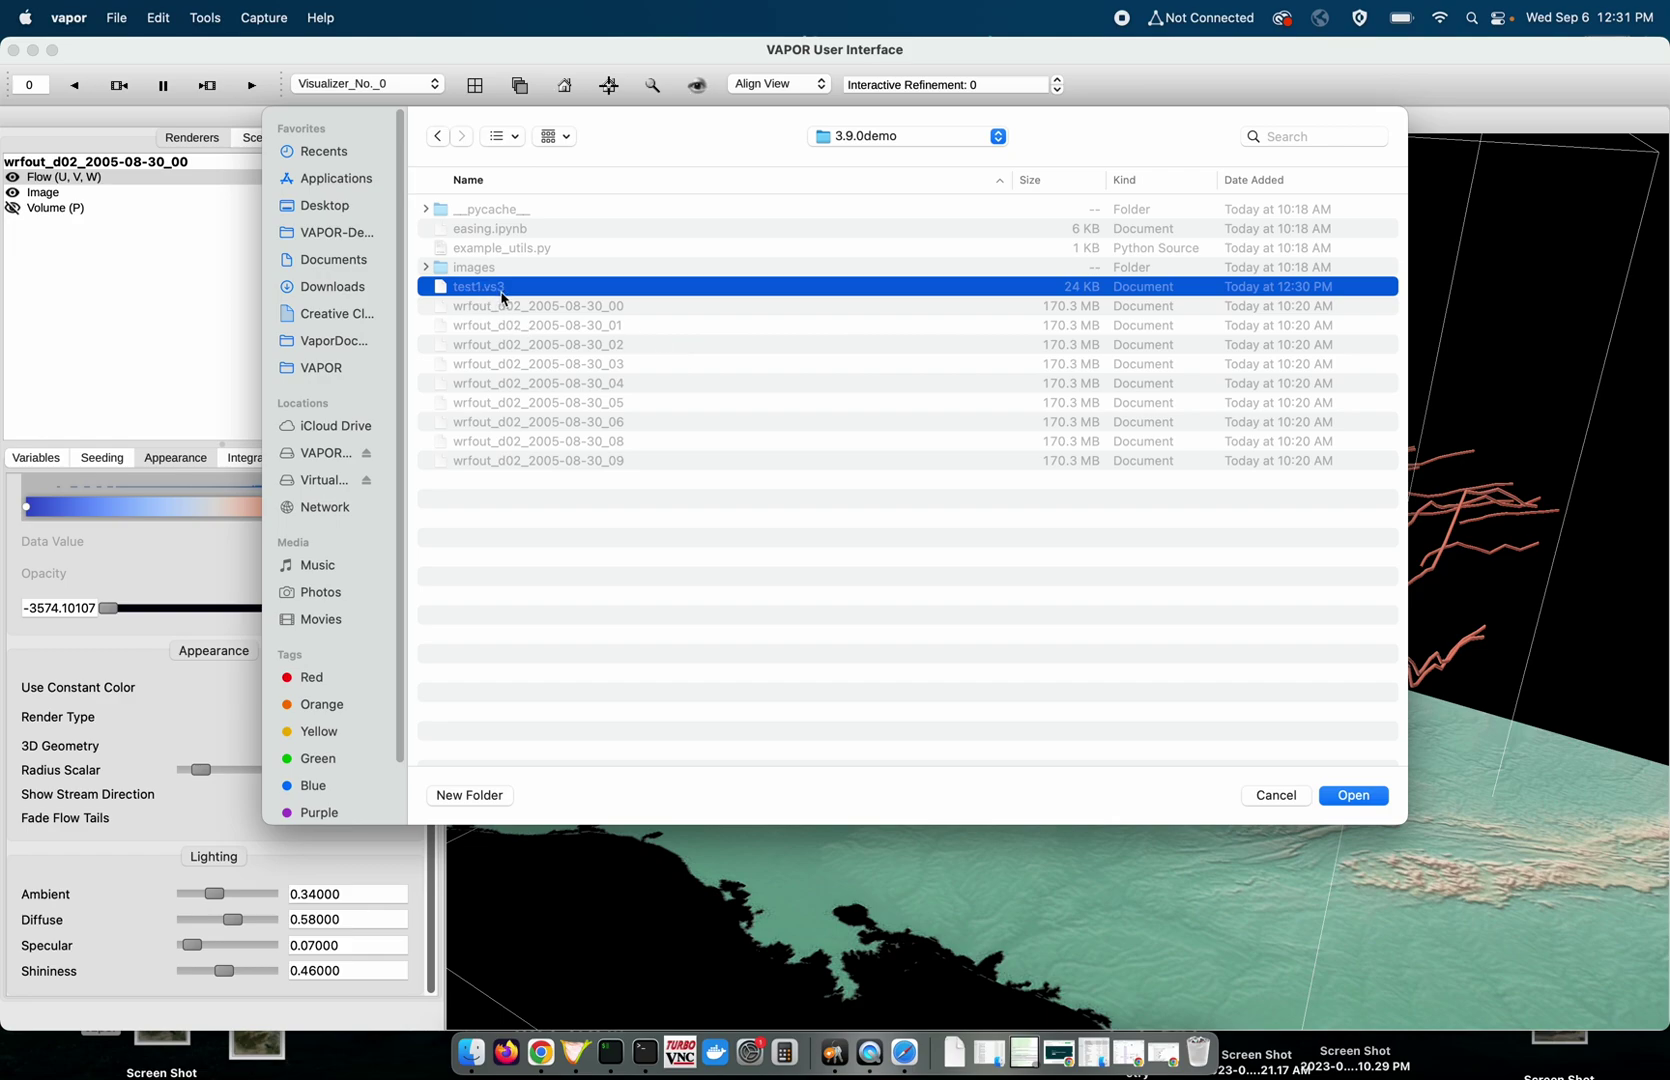
# Switch to iTerm2, clear the terminal, enlarge its text and move the window fully into view.
pyautogui.click(610, 1055)
pyautogui.write('clear')
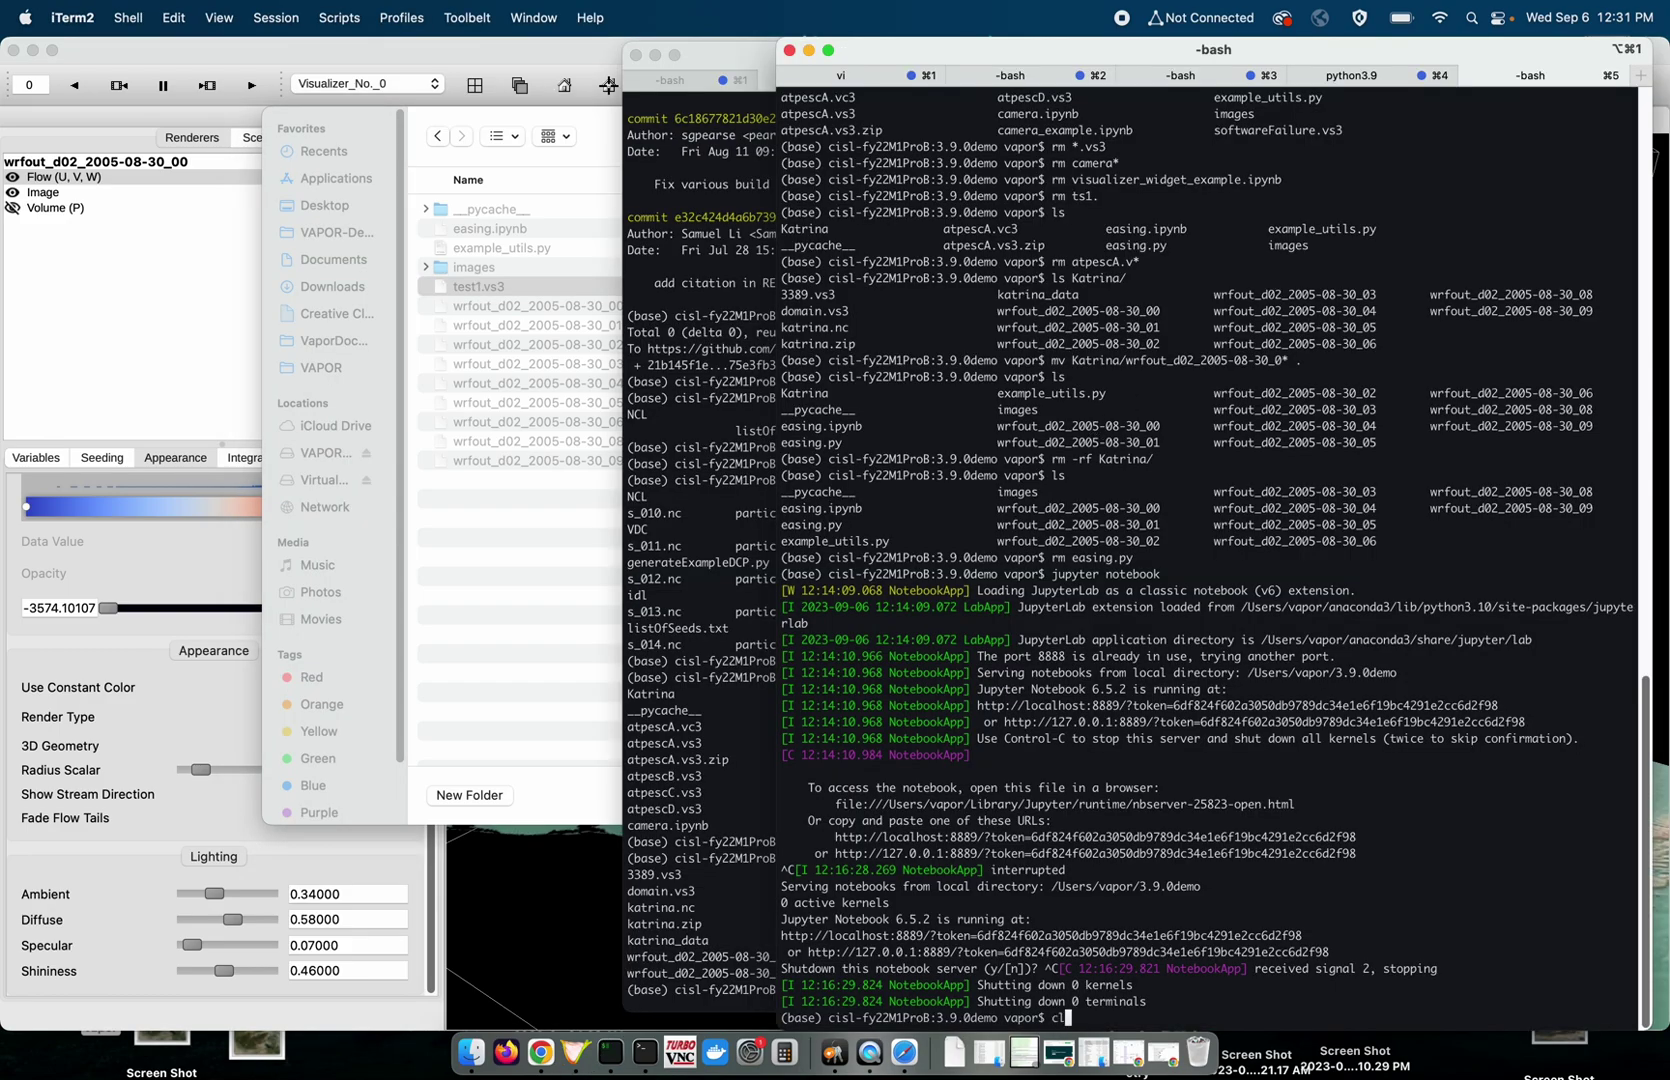
pyautogui.press('Return')
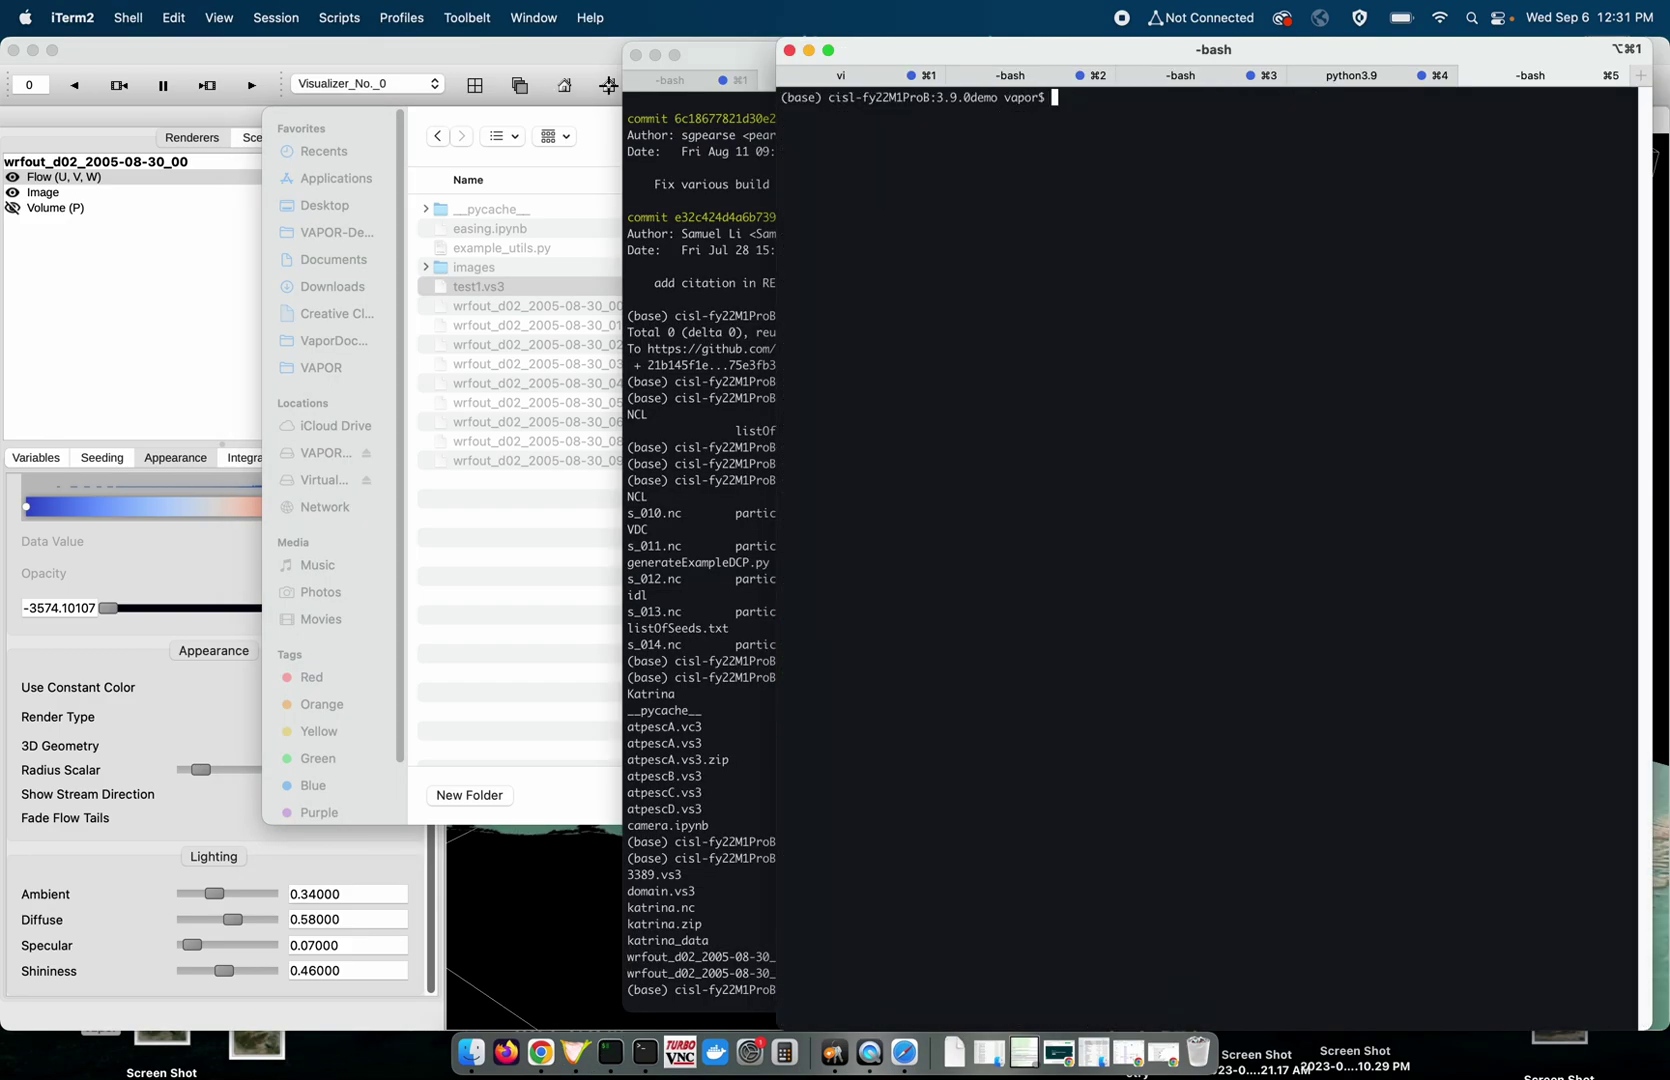
pyautogui.press('super+equal')
pyautogui.press('super+equal')
pyautogui.press('super+equal')
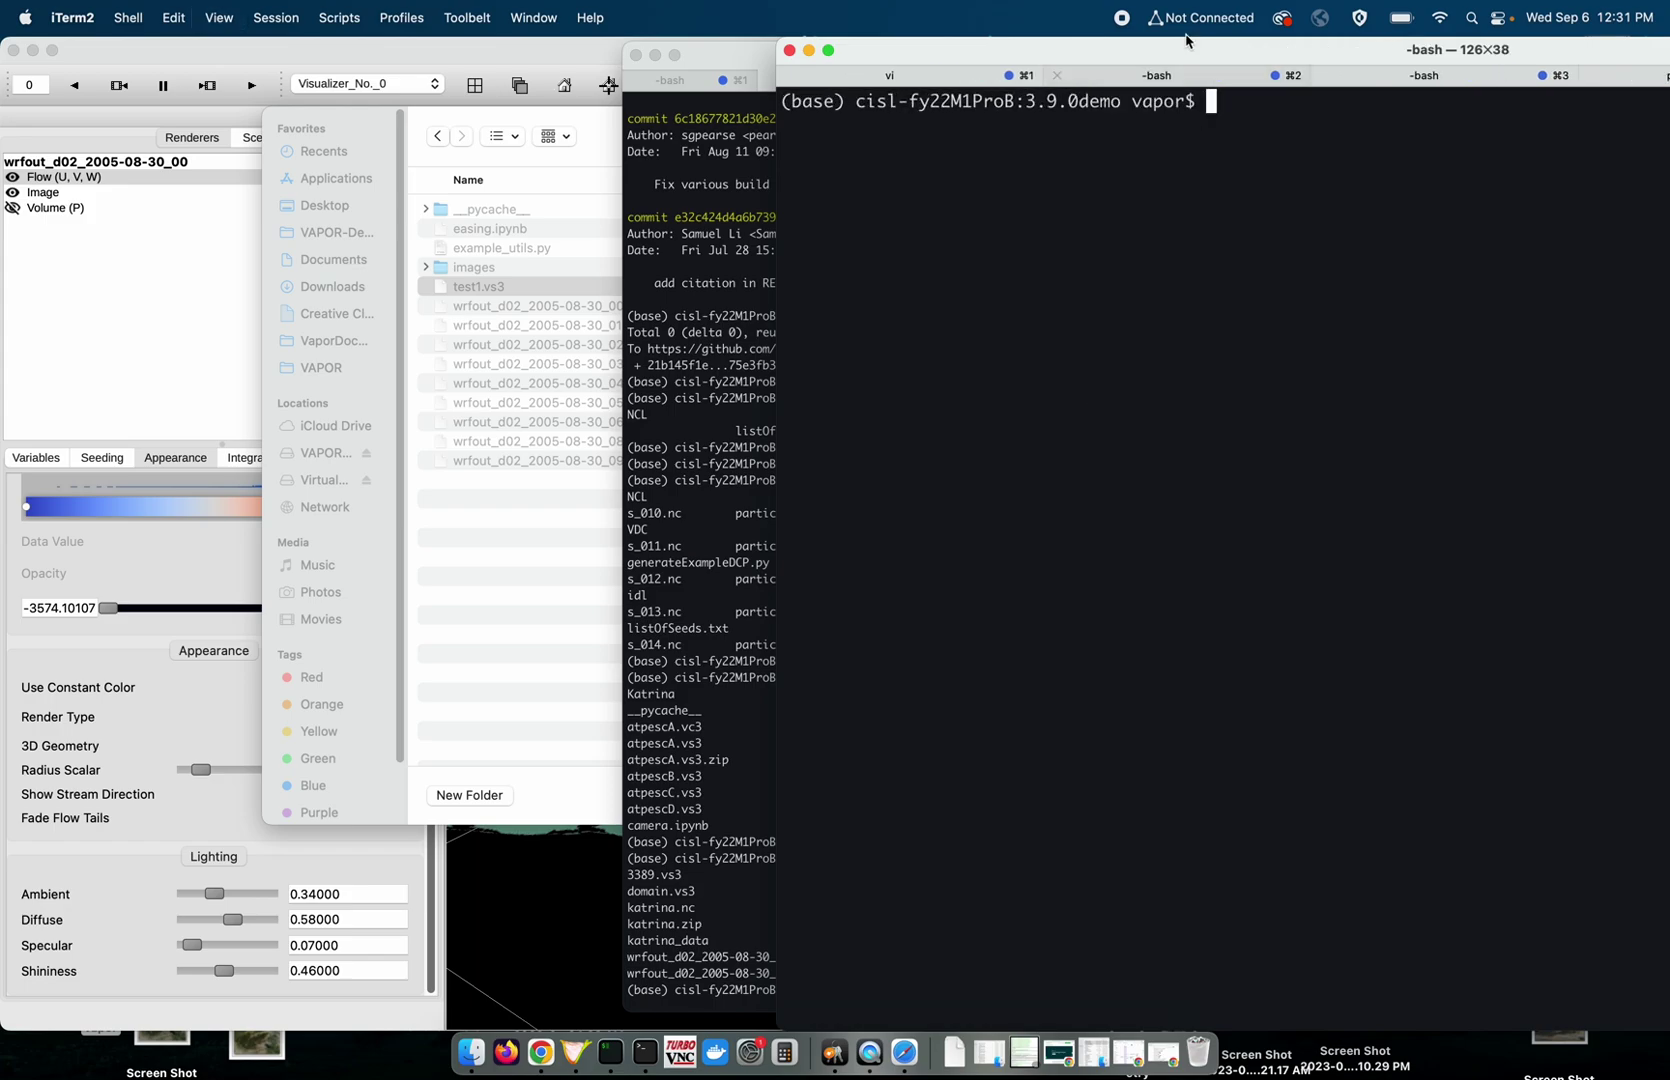
pyautogui.moveTo(1188, 42); pyautogui.dragTo(822, 8)
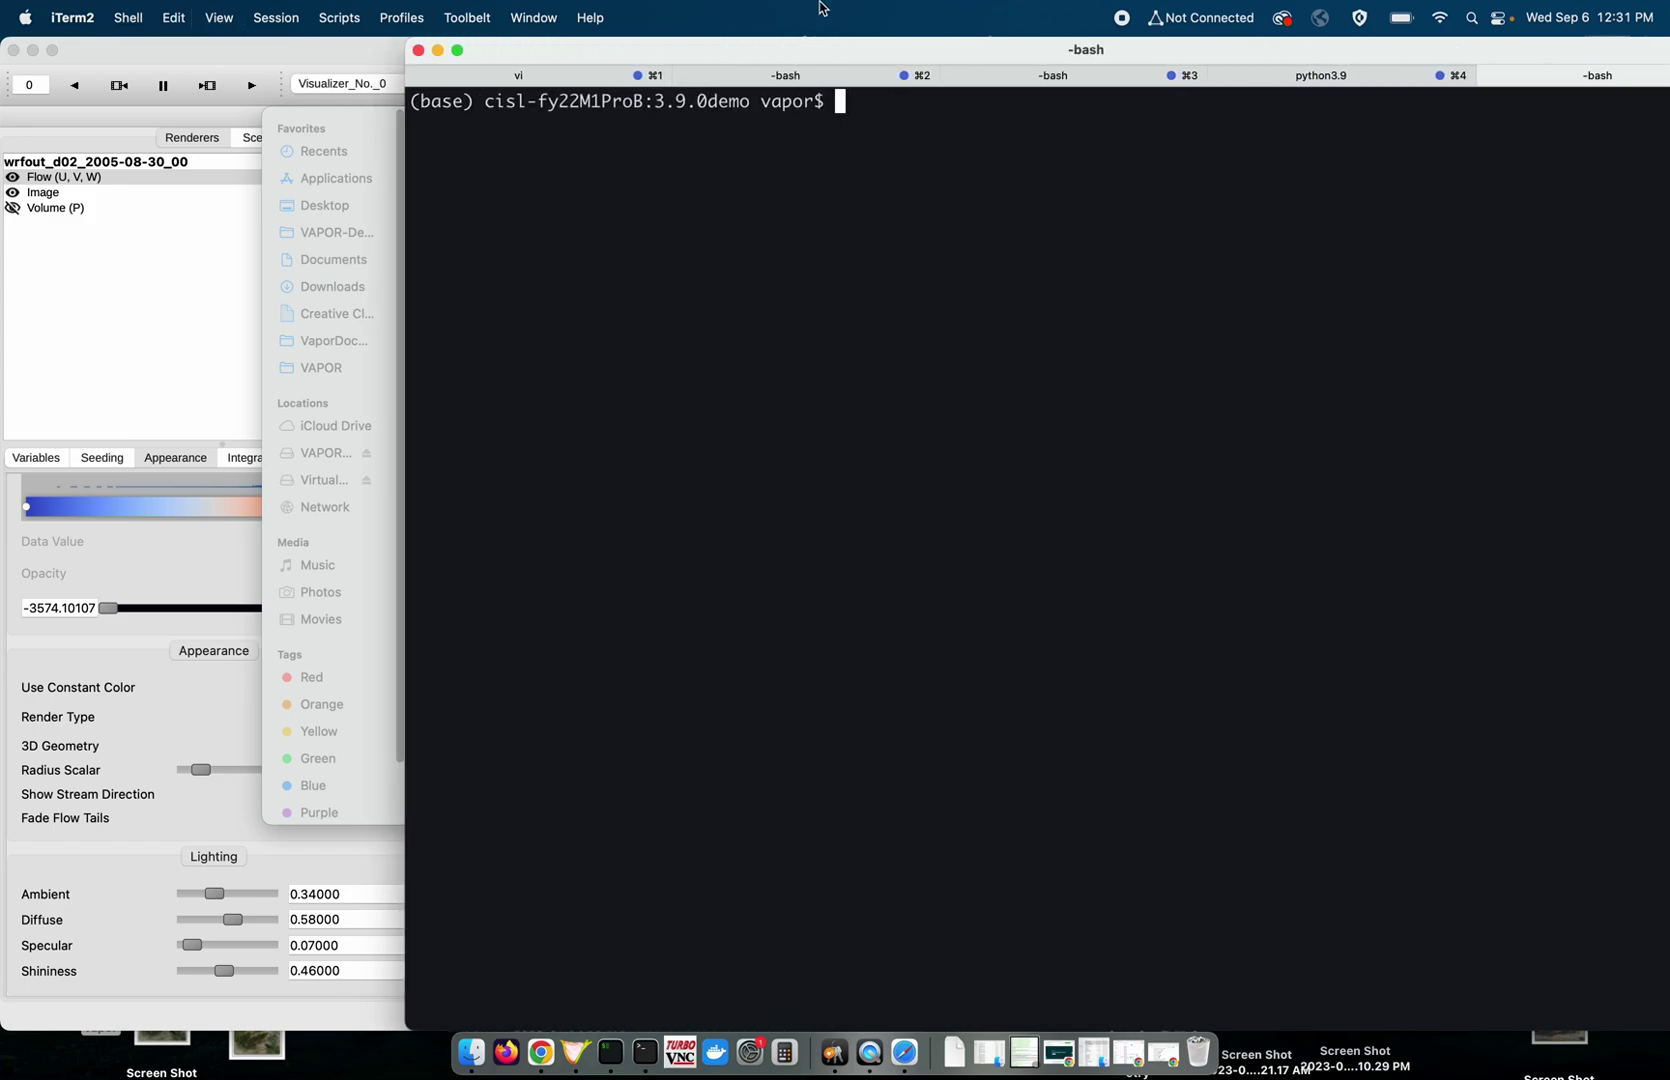
# Print the terminal's working directory with pwd and highlight the resulting path.
pyautogui.write('pwd')
pyautogui.press('Return')
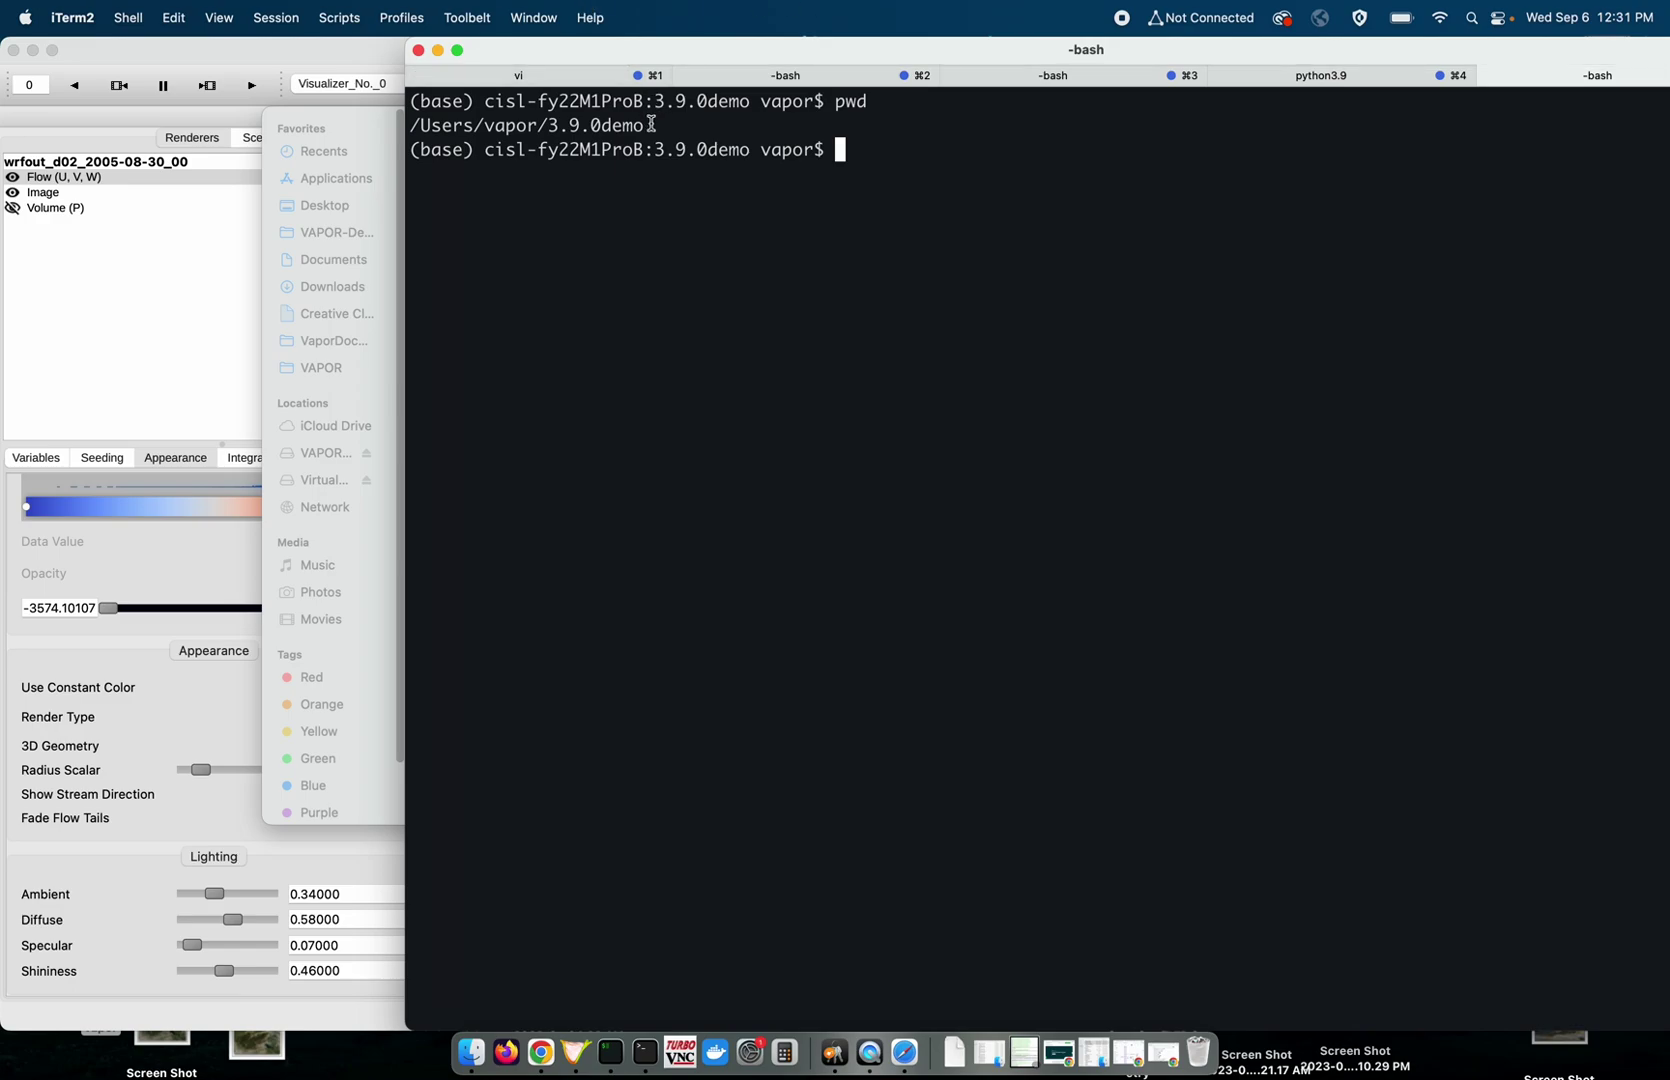
pyautogui.moveTo(652, 123); pyautogui.dragTo(409, 120)
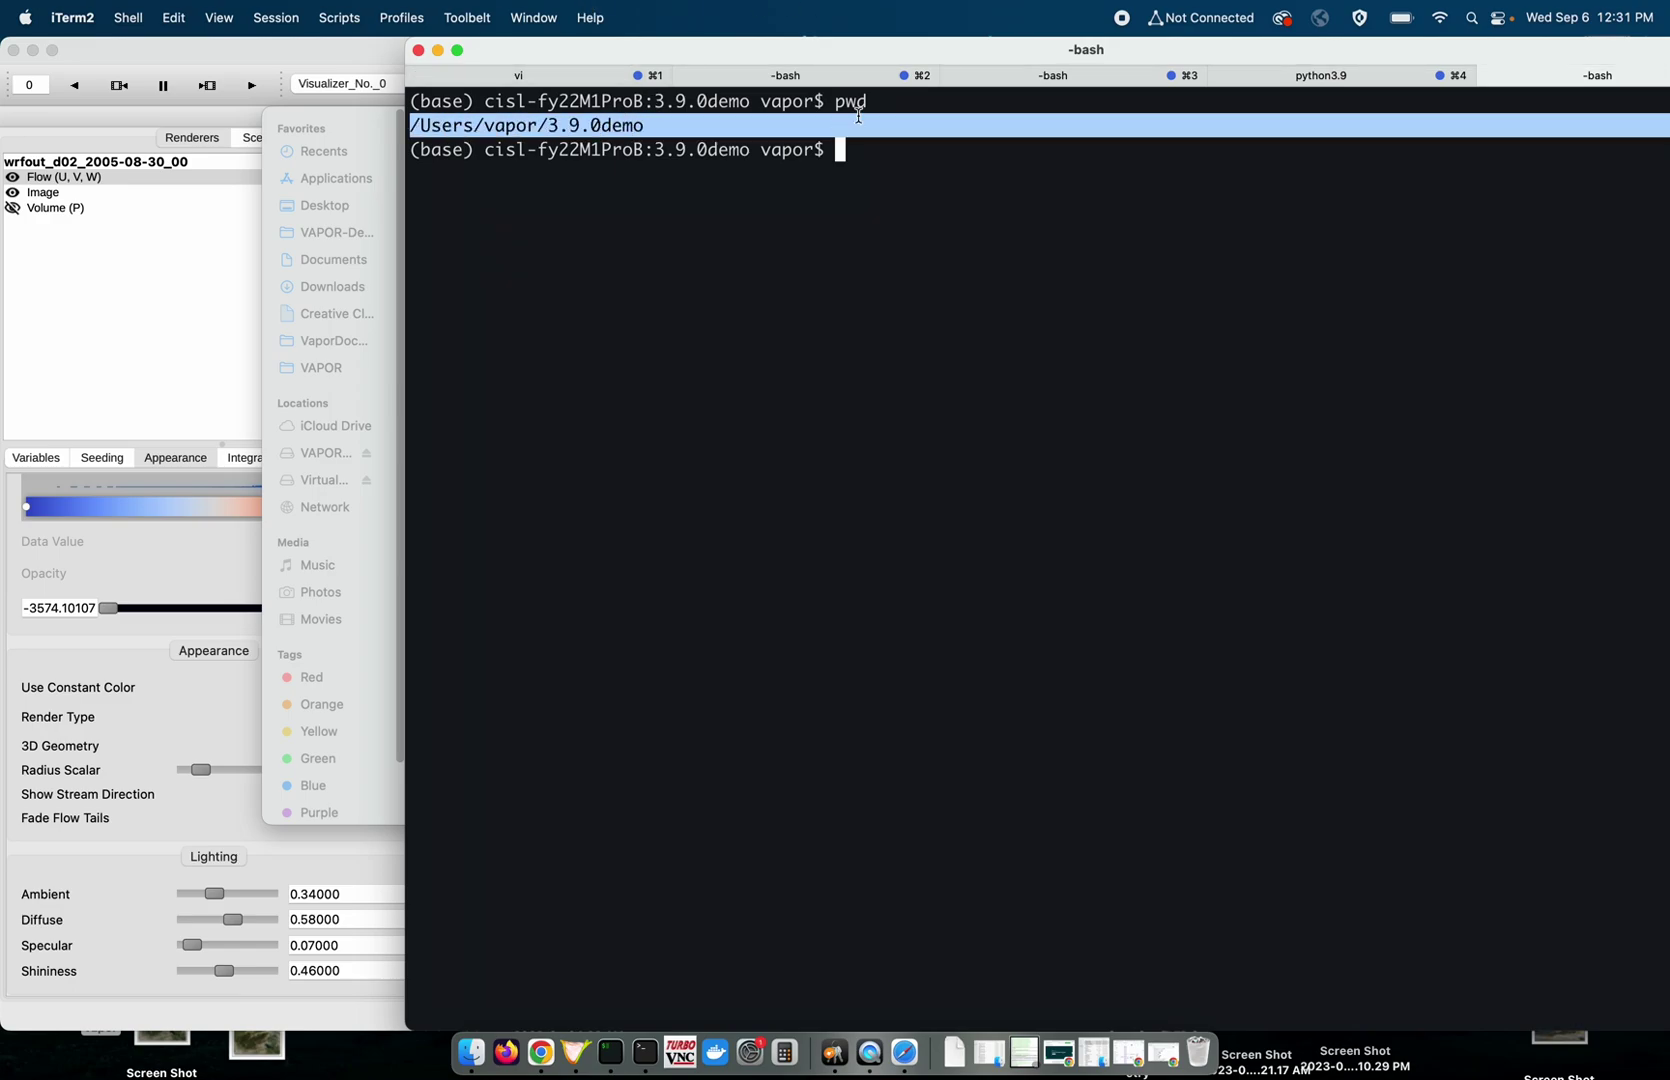
# Open test1.vs3 in vi and search for wrf to examine the dataset path entries, with the text enlarged.
pyautogui.write('vi test1.vs3')
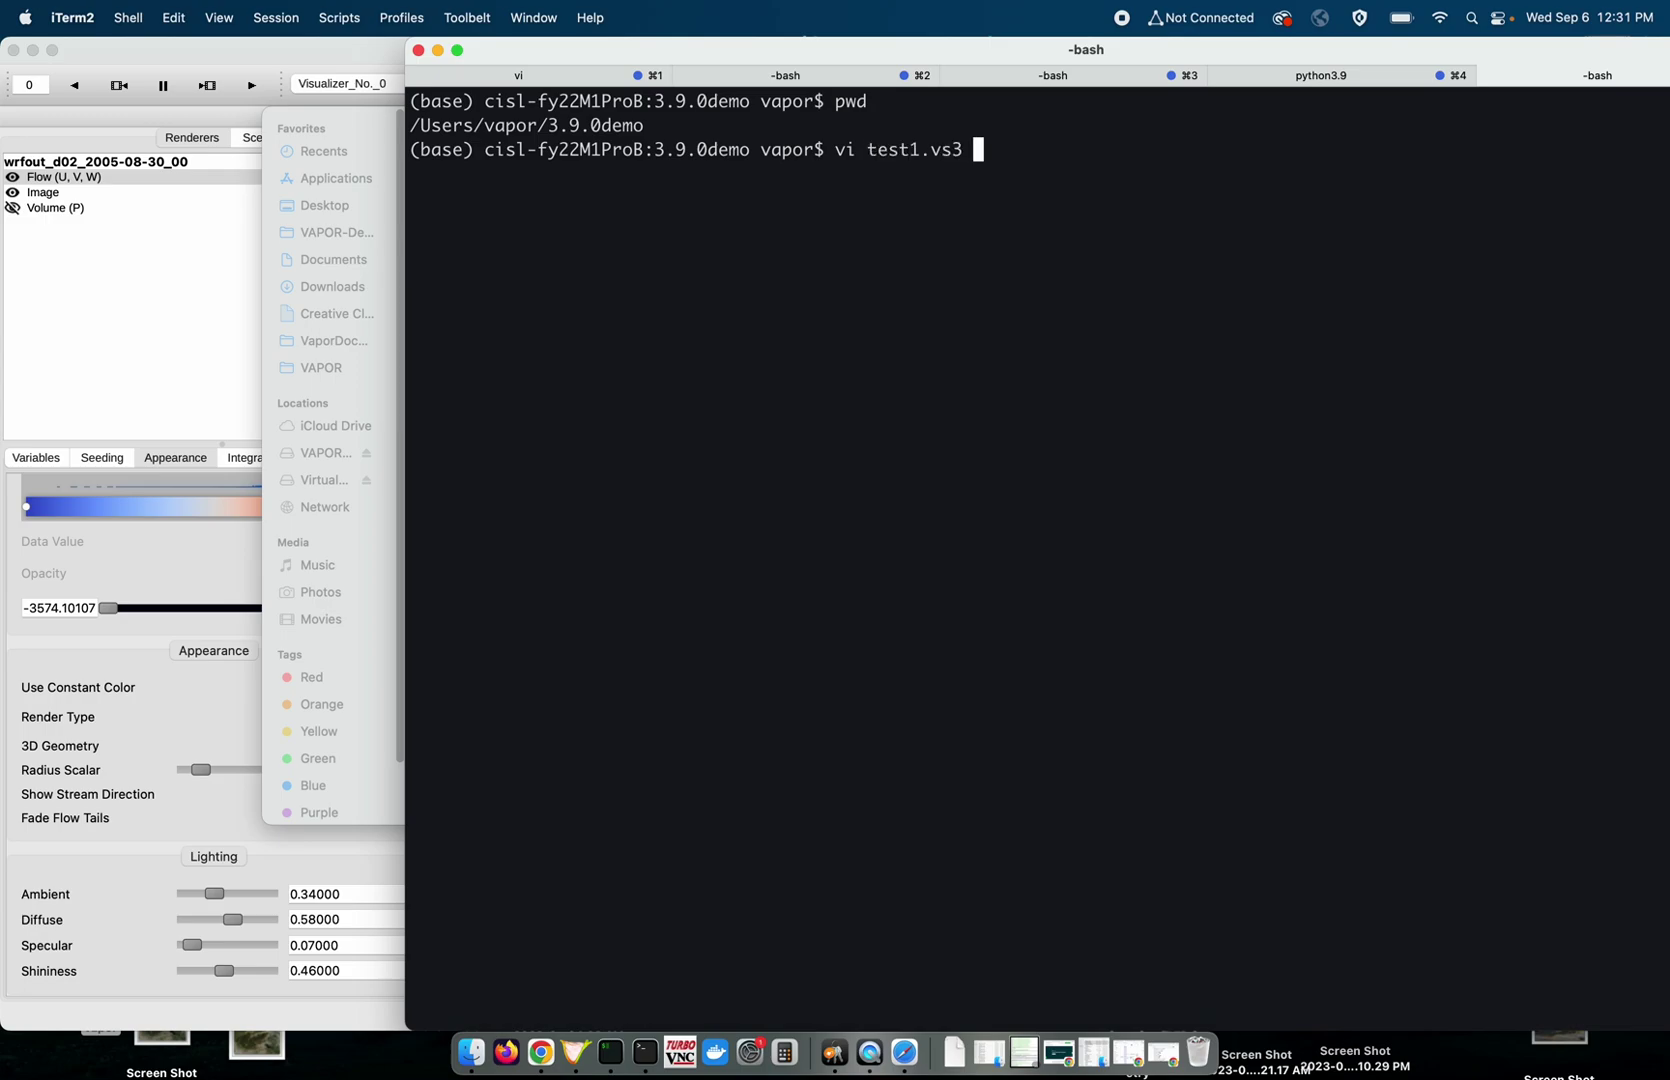
pyautogui.press('Return')
pyautogui.write('/wrf')
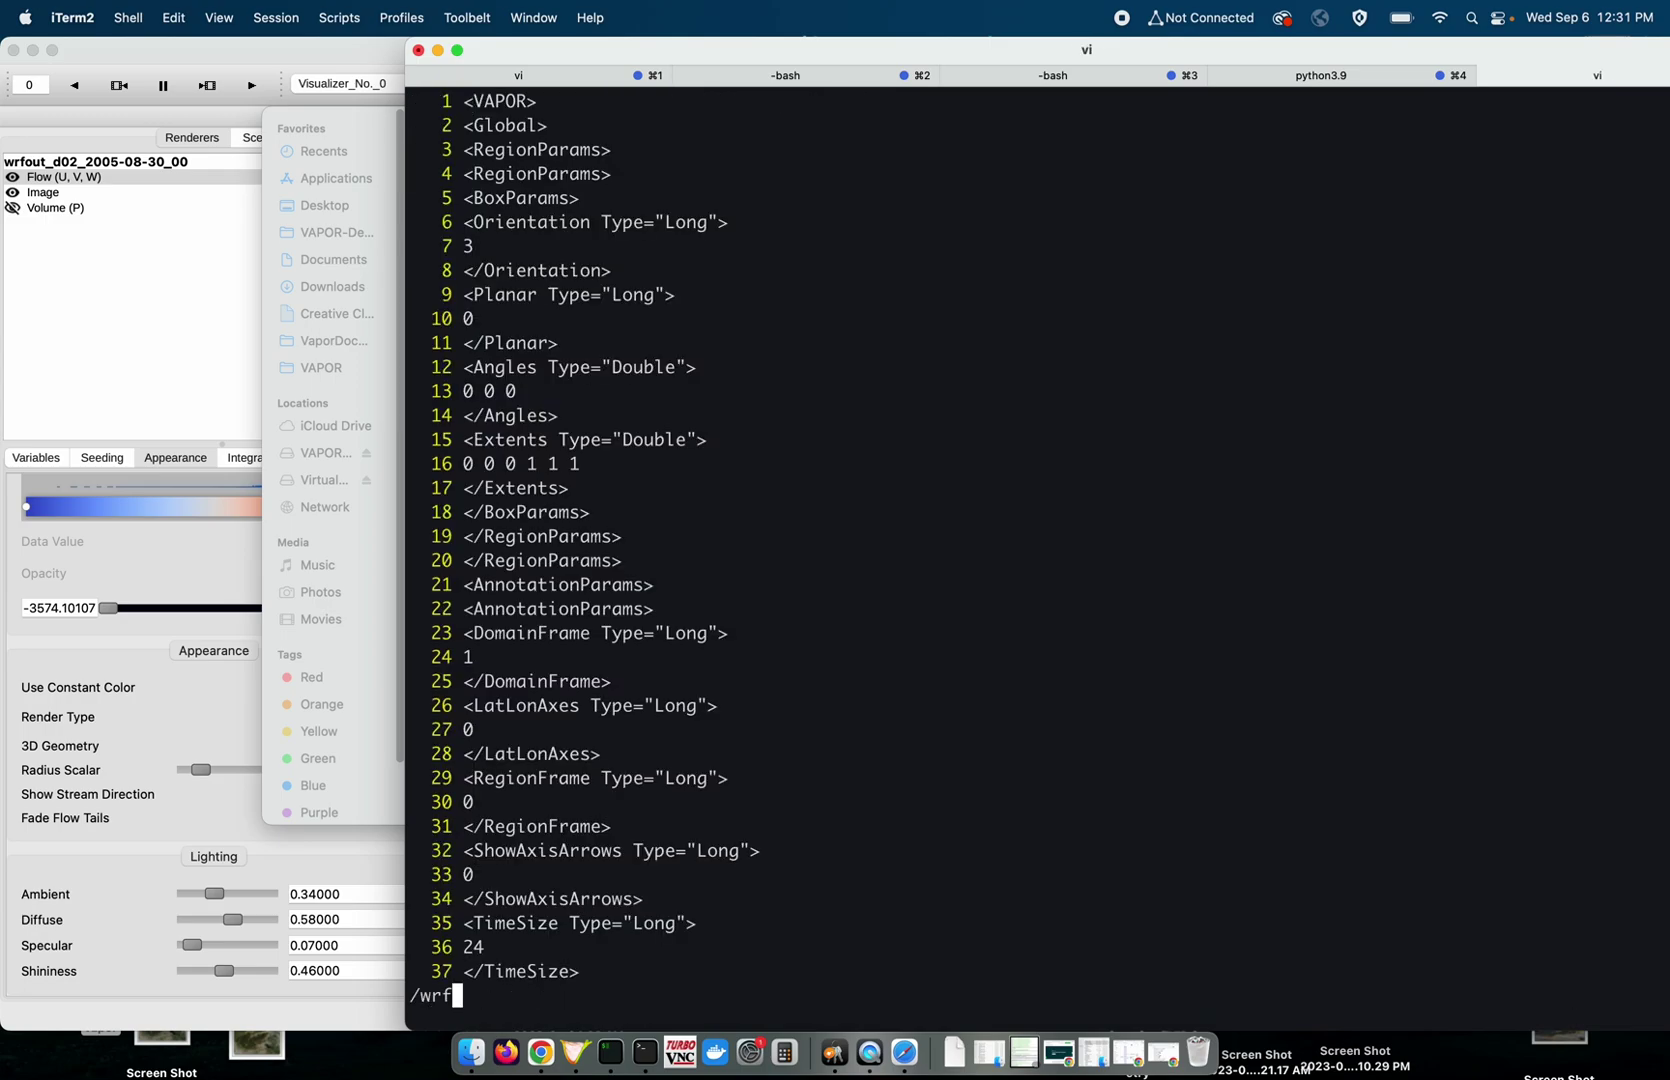
pyautogui.press('Return')
pyautogui.press('super+equal')
pyautogui.press('super+equal')
pyautogui.press('super+equal')
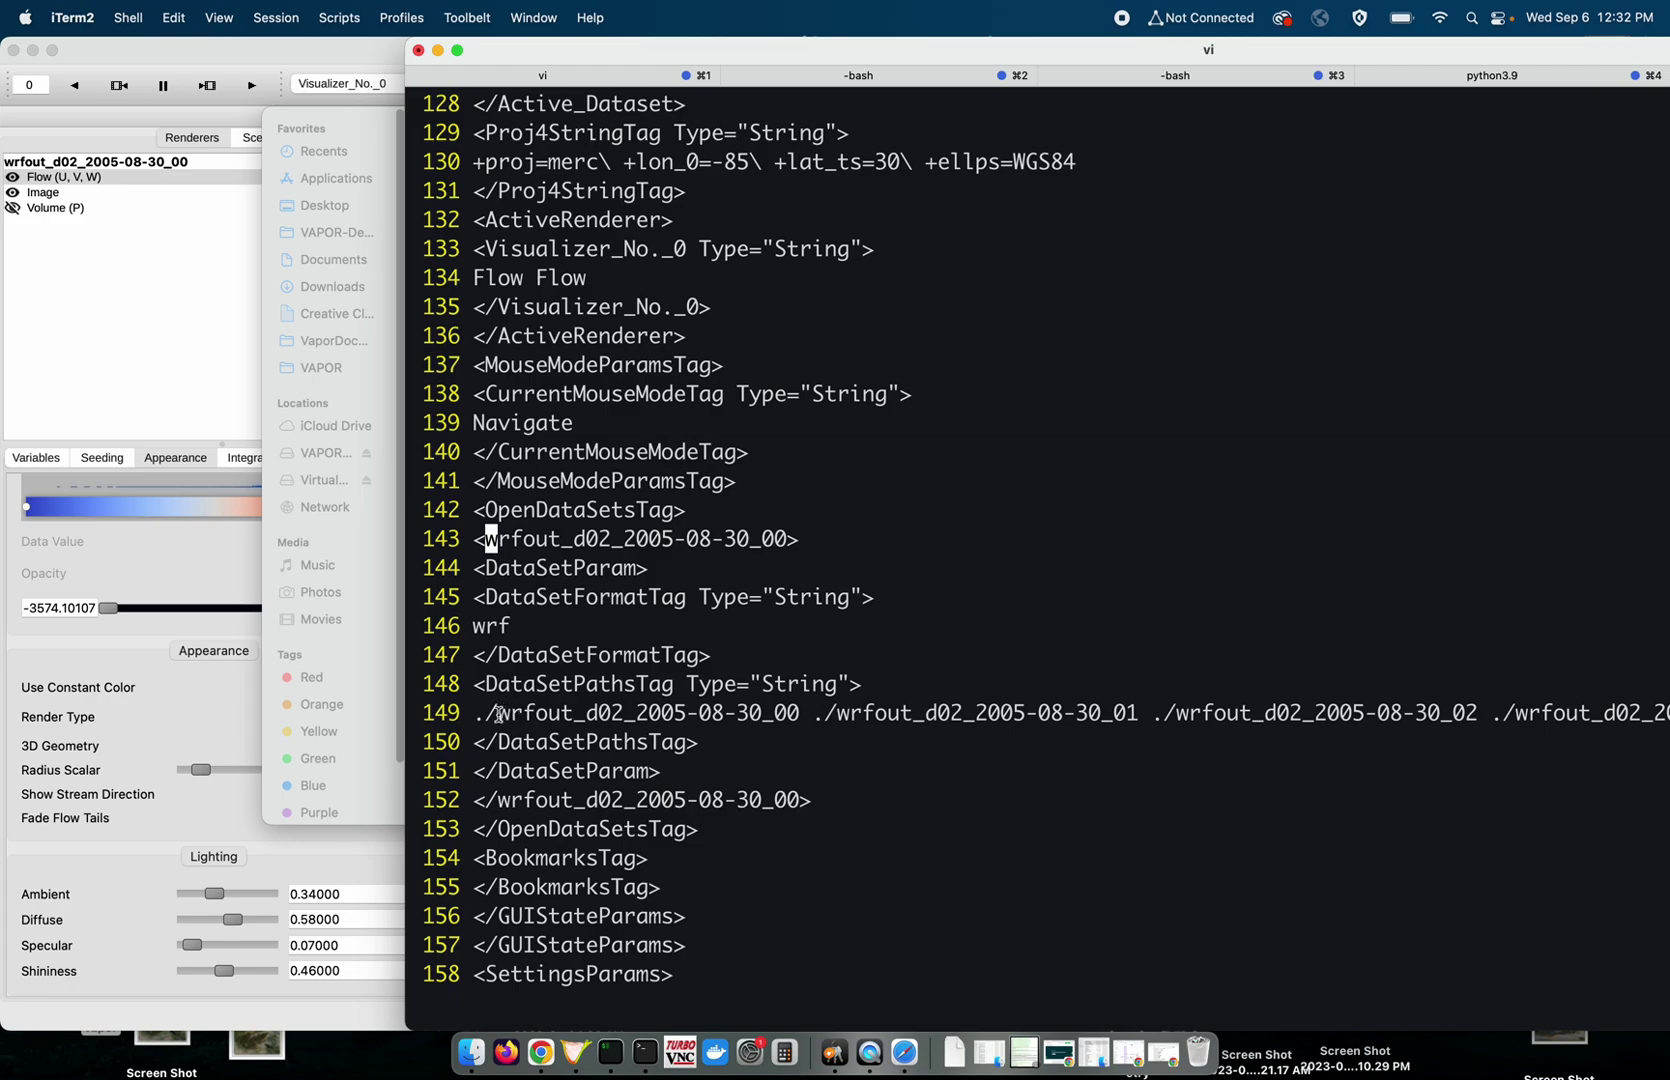
# Highlight the first relative dataset path, ./wrfout_d02_2005-08-30_00, under DataSetPathsTag in the session file.
pyautogui.moveTo(473, 713); pyautogui.dragTo(800, 712)
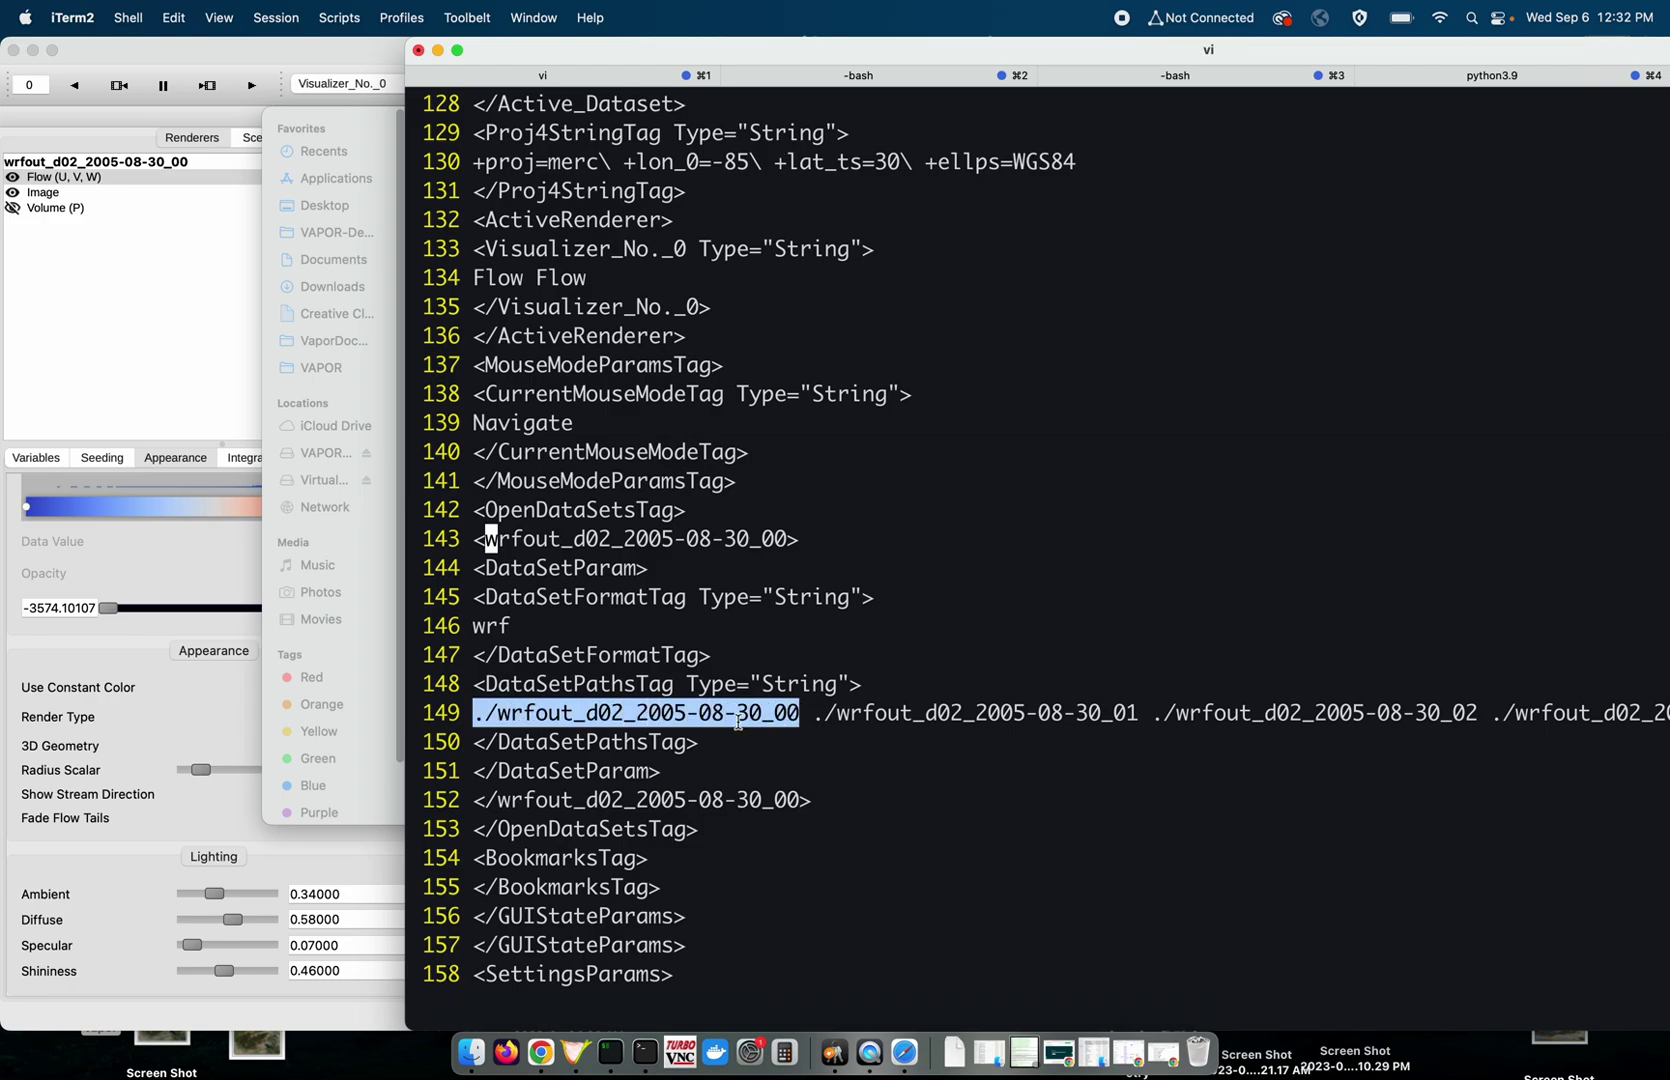
pyautogui.click(481, 714)
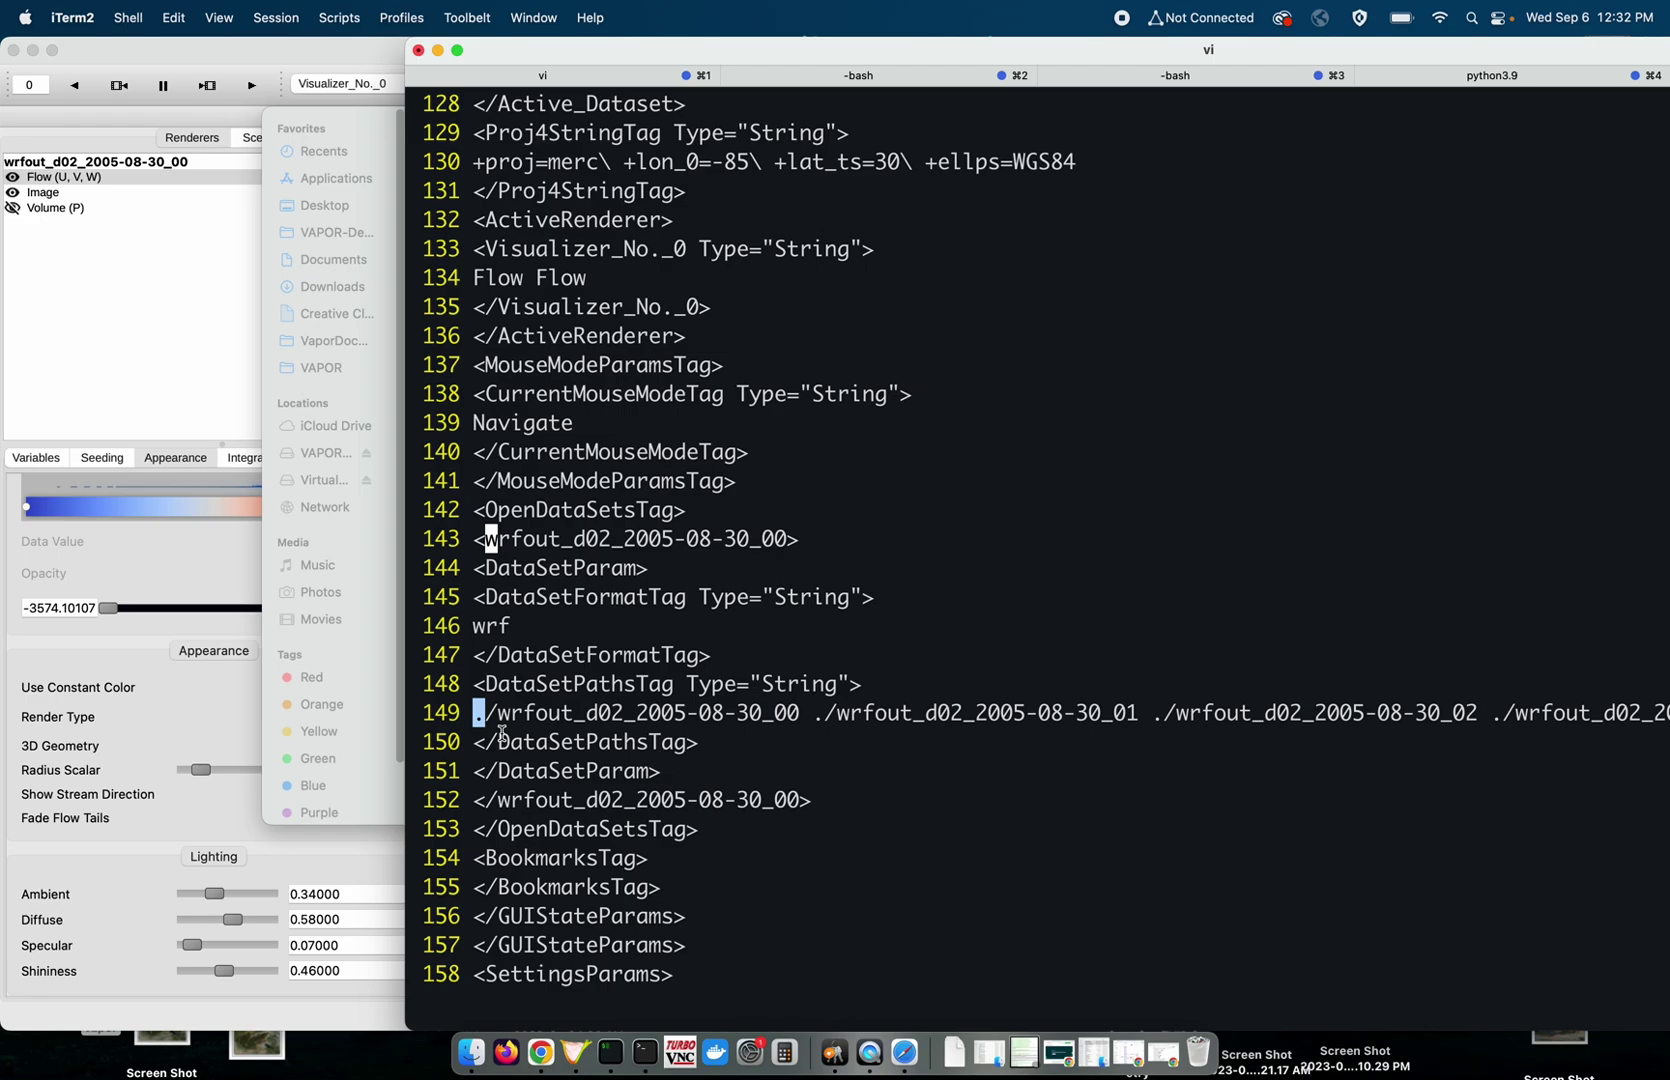
pyautogui.moveTo(476, 712); pyautogui.dragTo(800, 703)
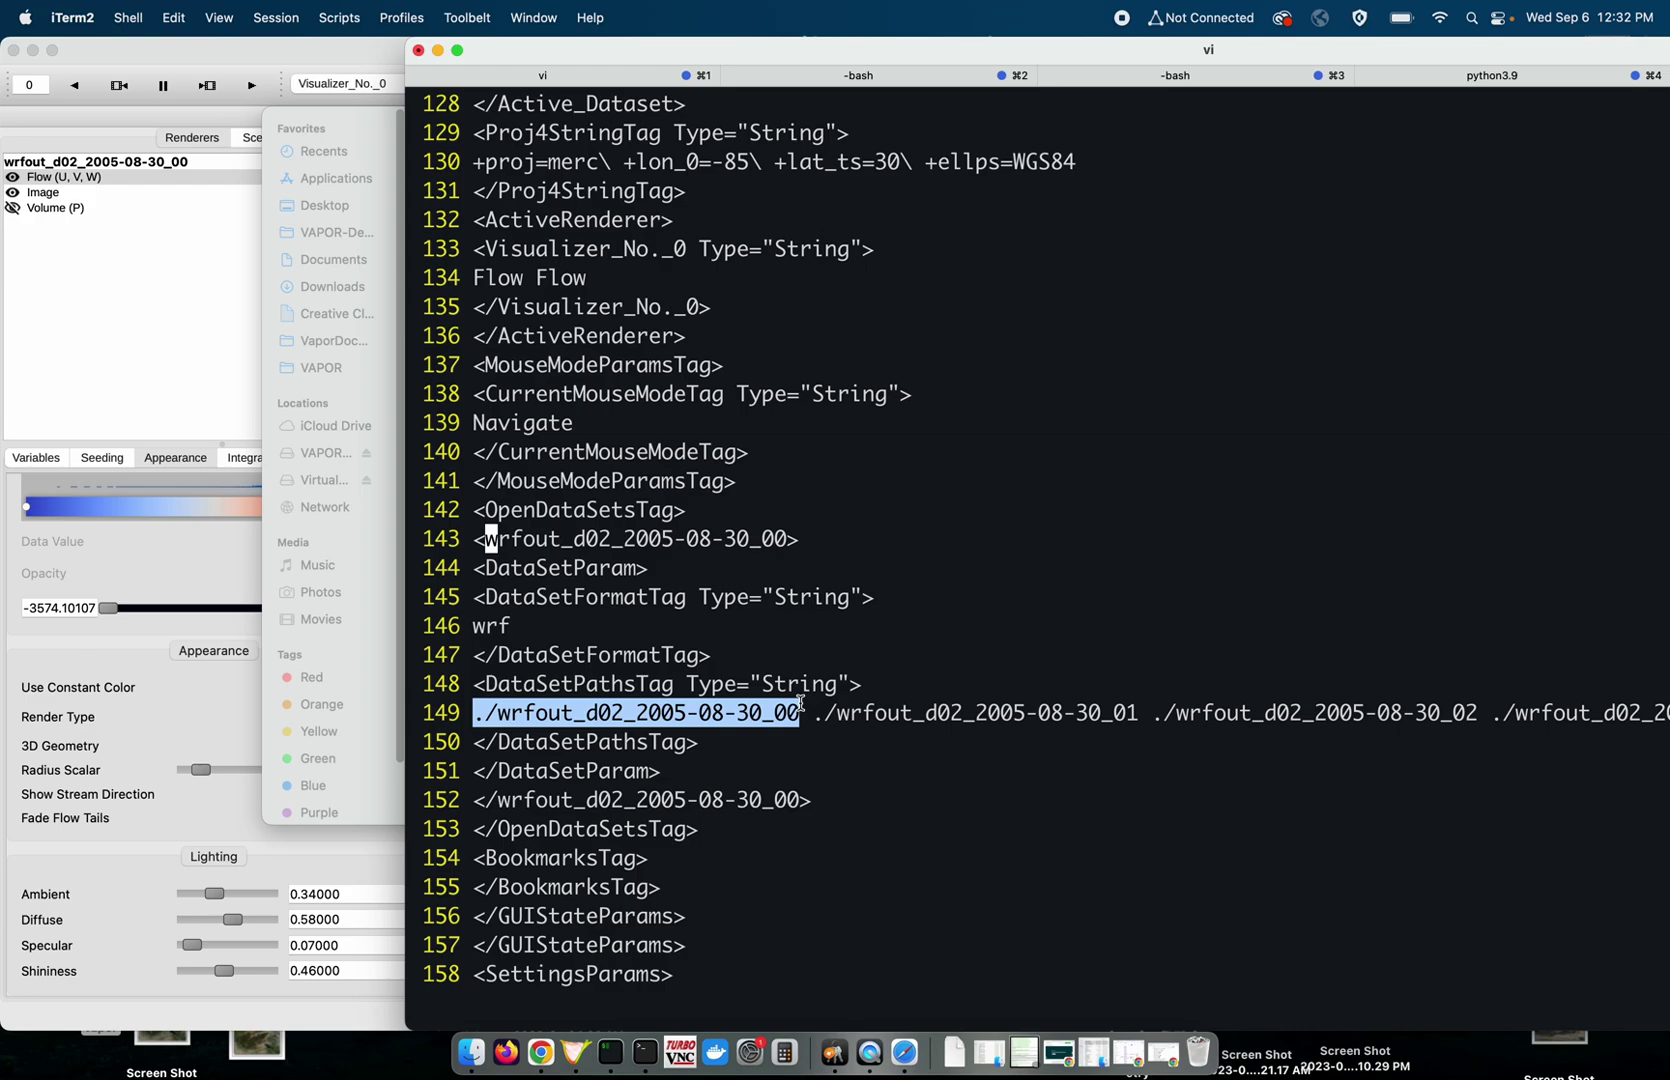
# Quit vi without saving and clear the terminal.
pyautogui.write(':q')
pyautogui.press('Return')
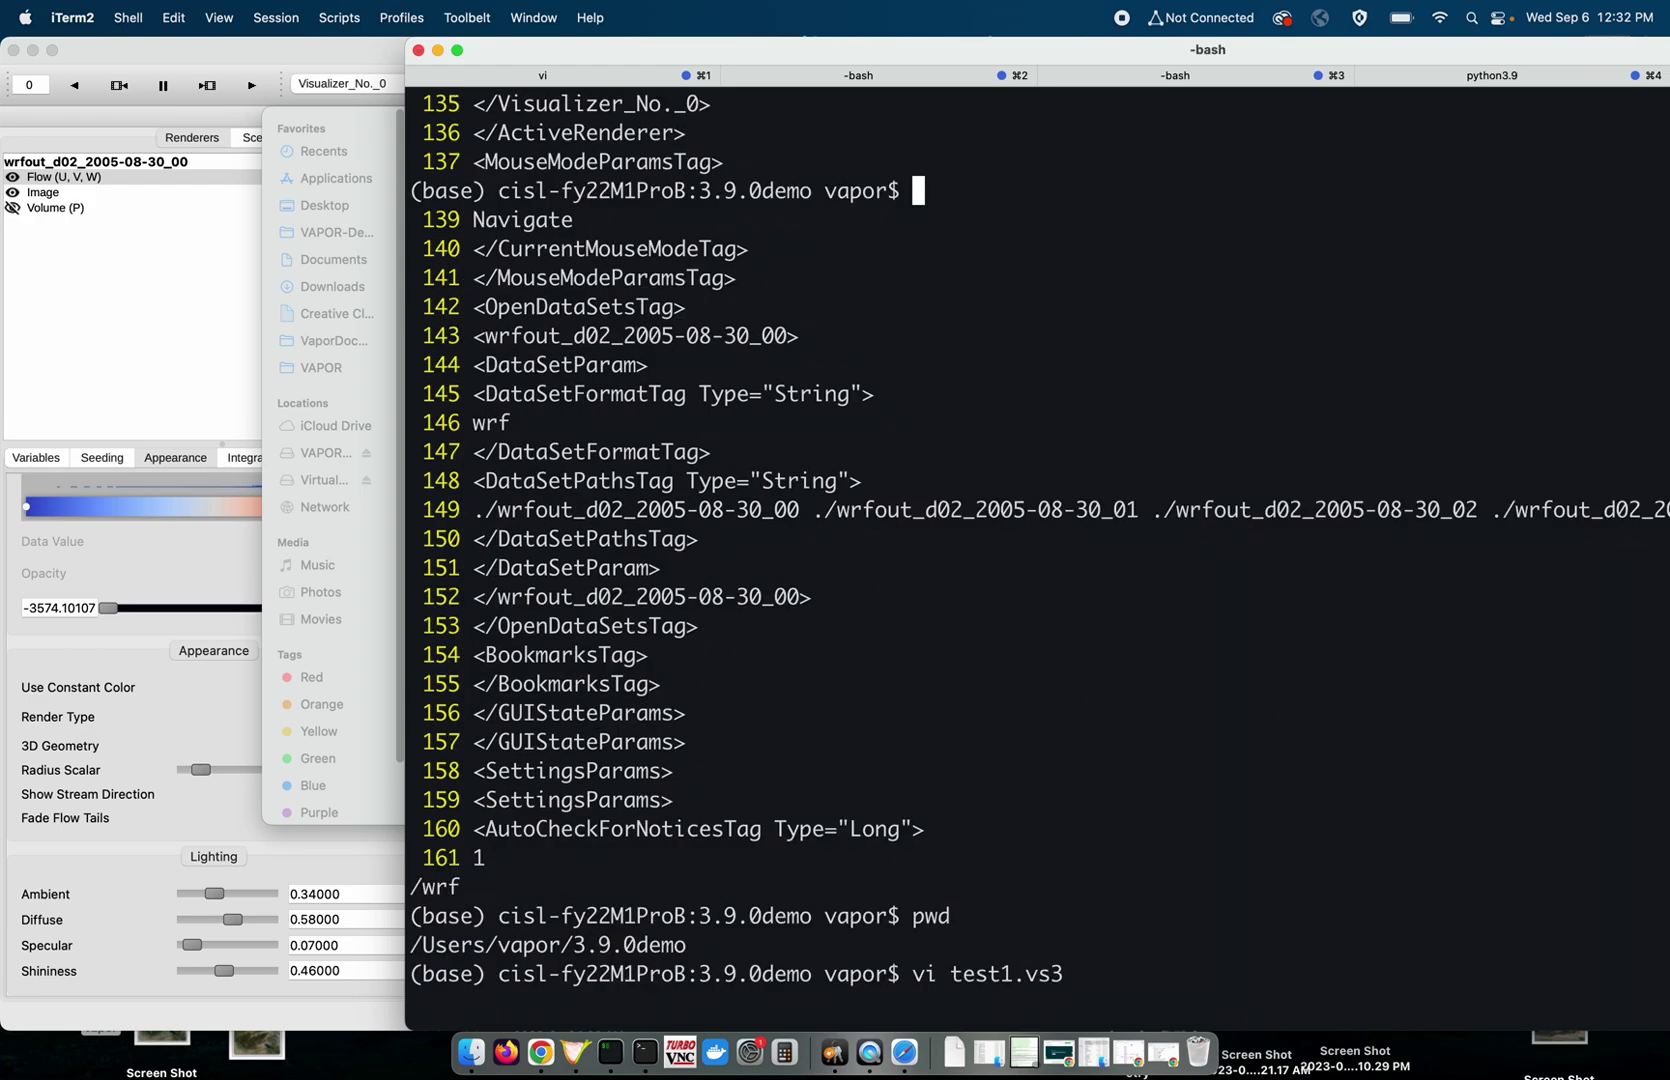
pyautogui.write(':q')
pyautogui.press('BackSpace')
pyautogui.press('BackSpace')
pyautogui.write('clear')
pyautogui.press('Return')
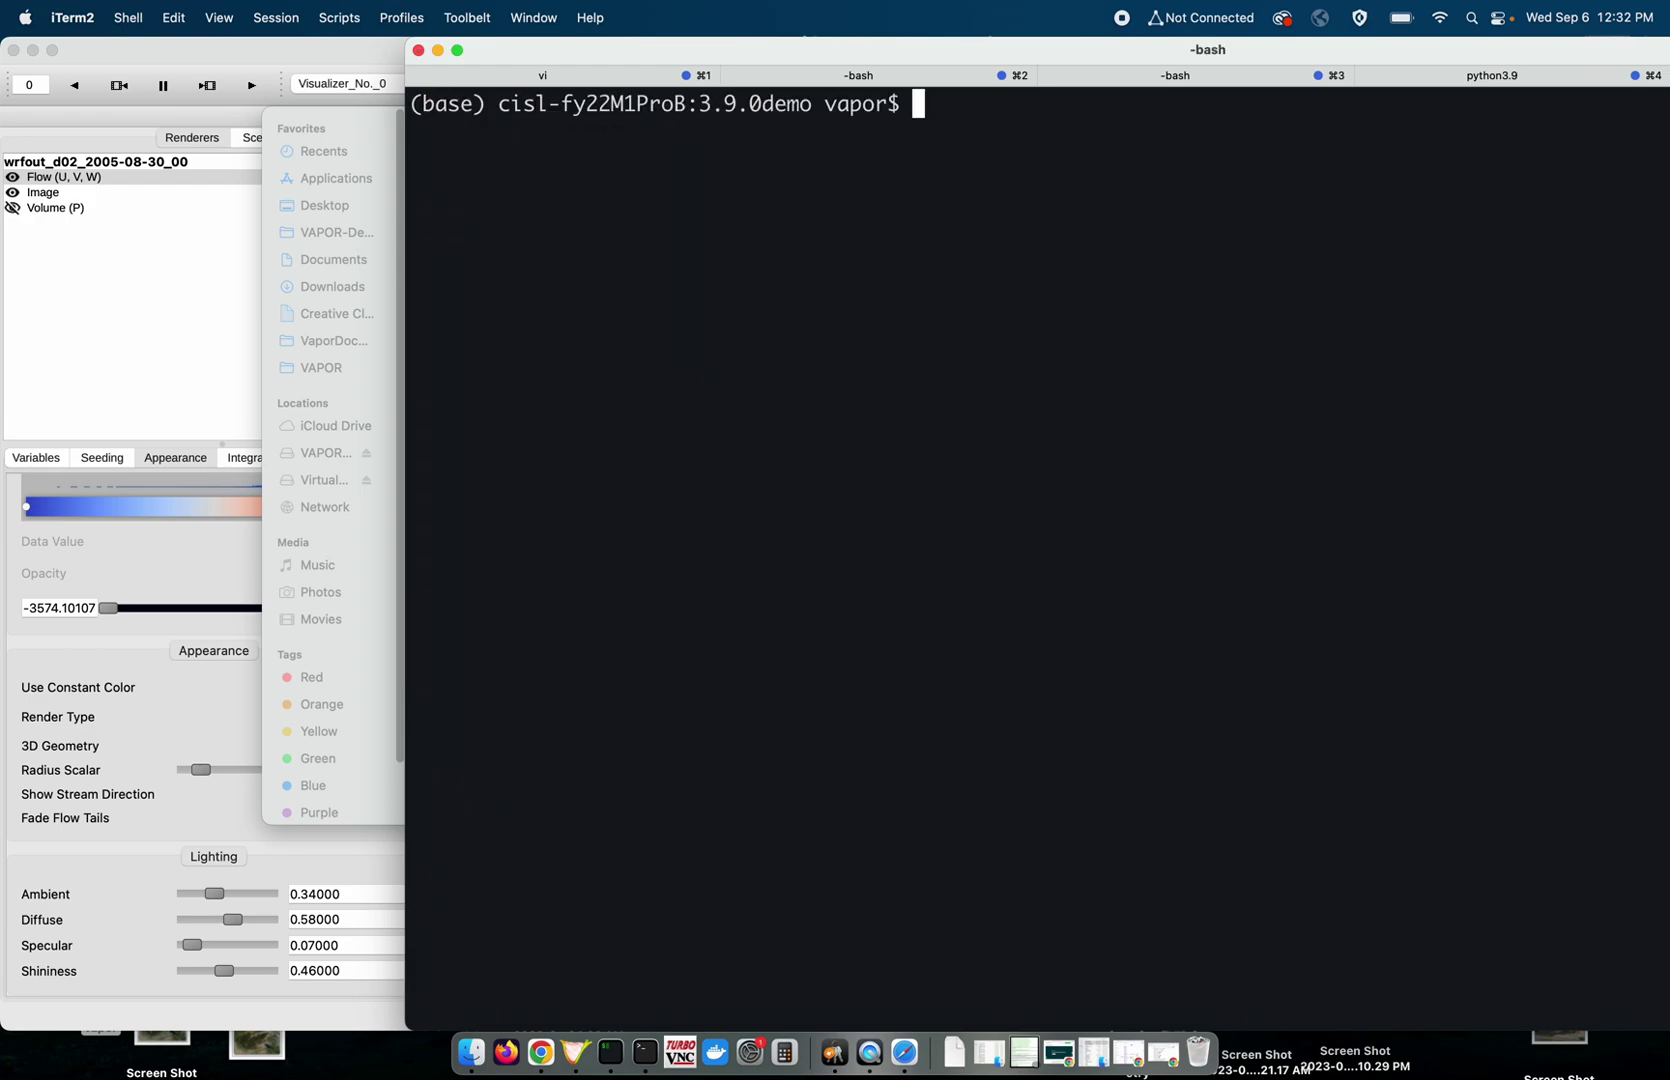
pyautogui.click(541, 1052)
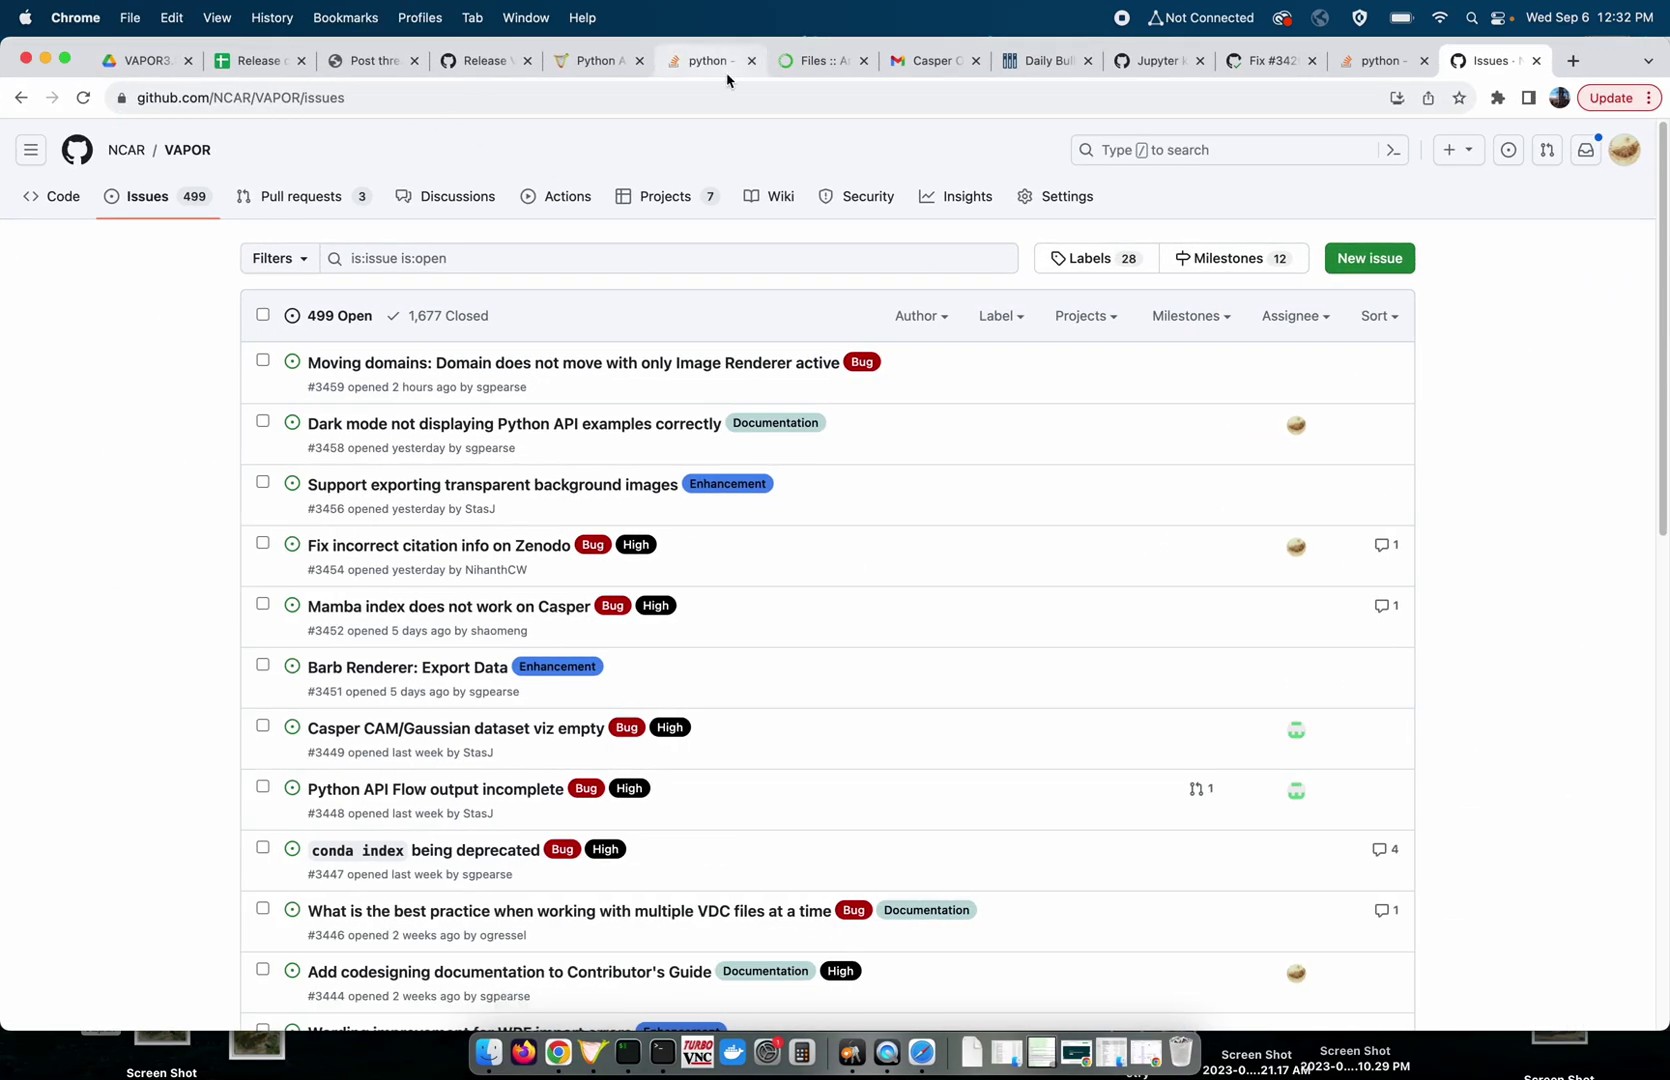
pyautogui.click(585, 66)
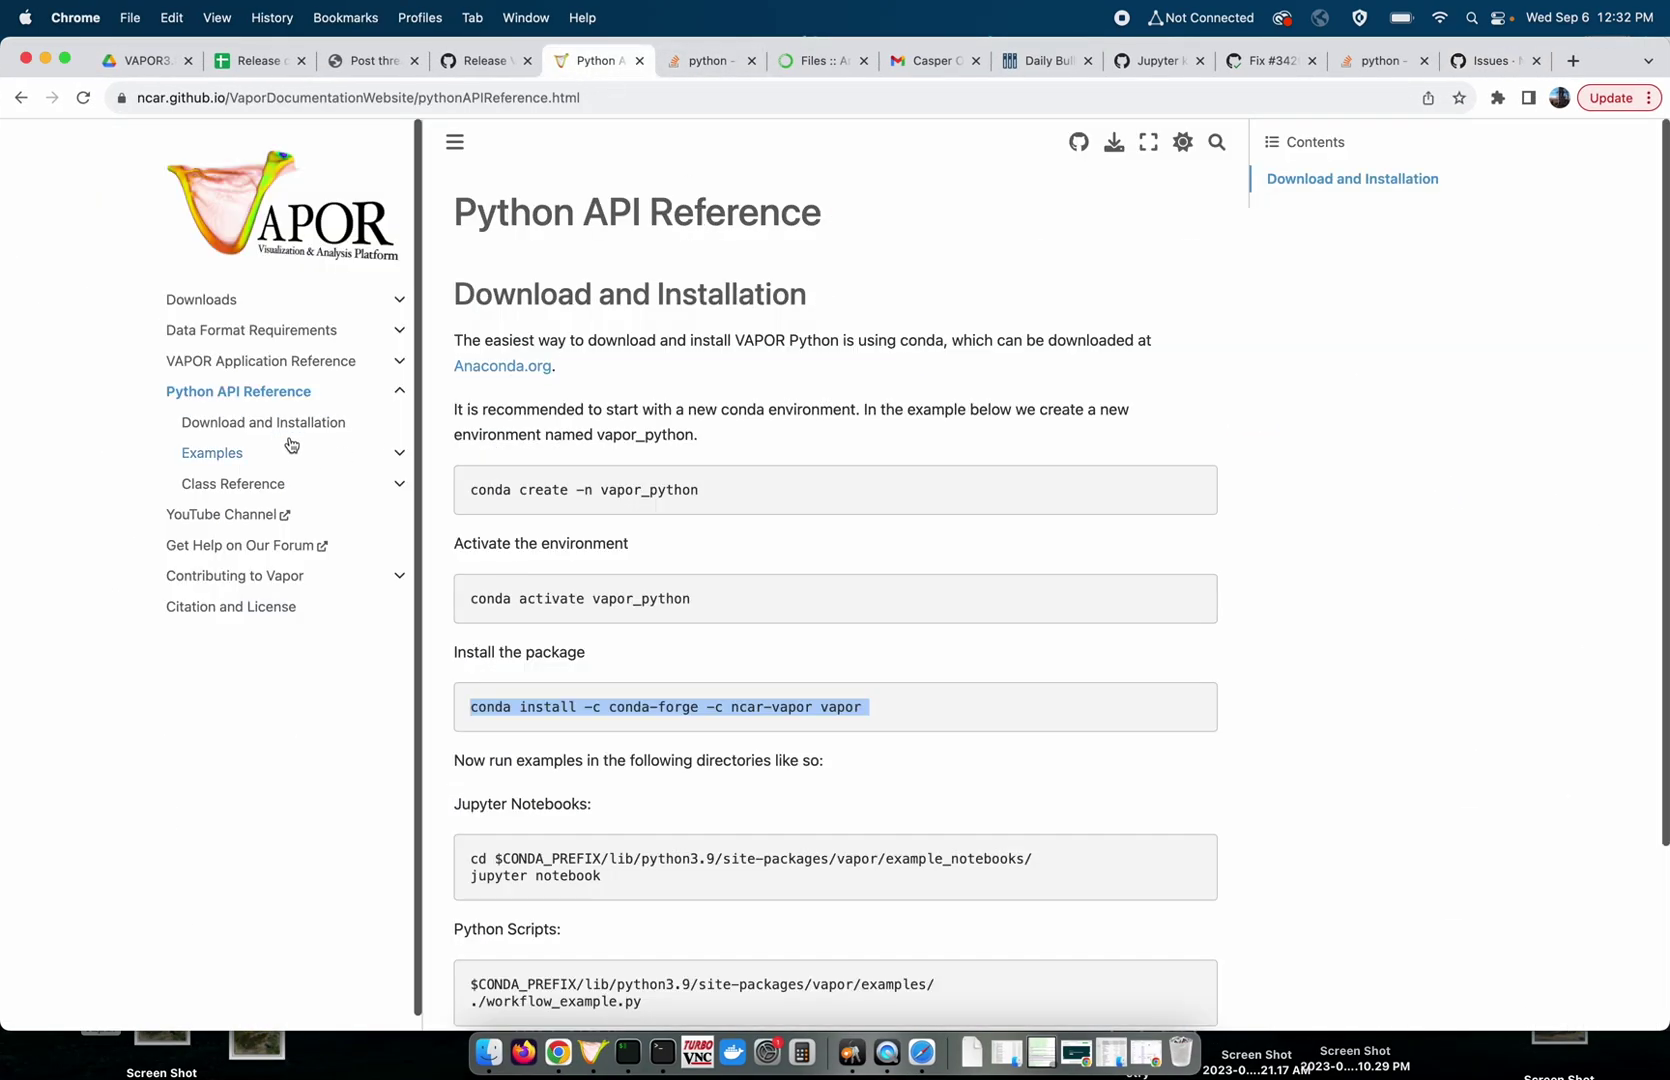
pyautogui.click(372, 90)
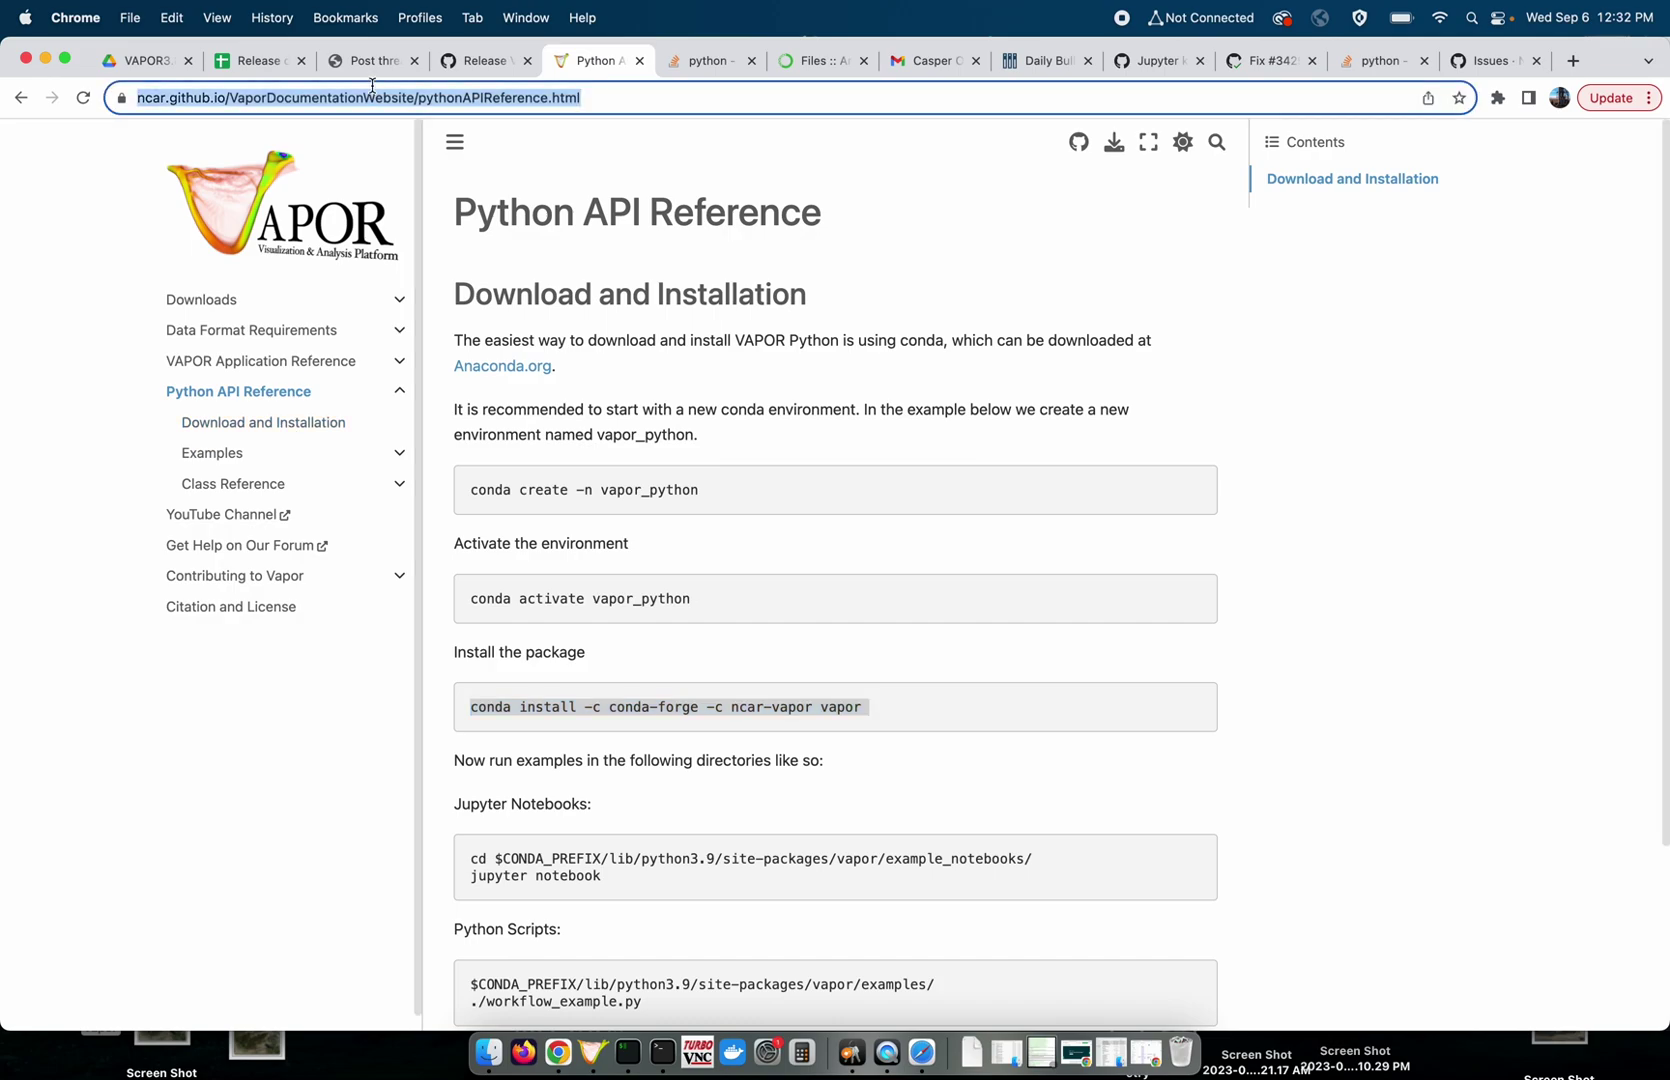
pyautogui.write('www.va')
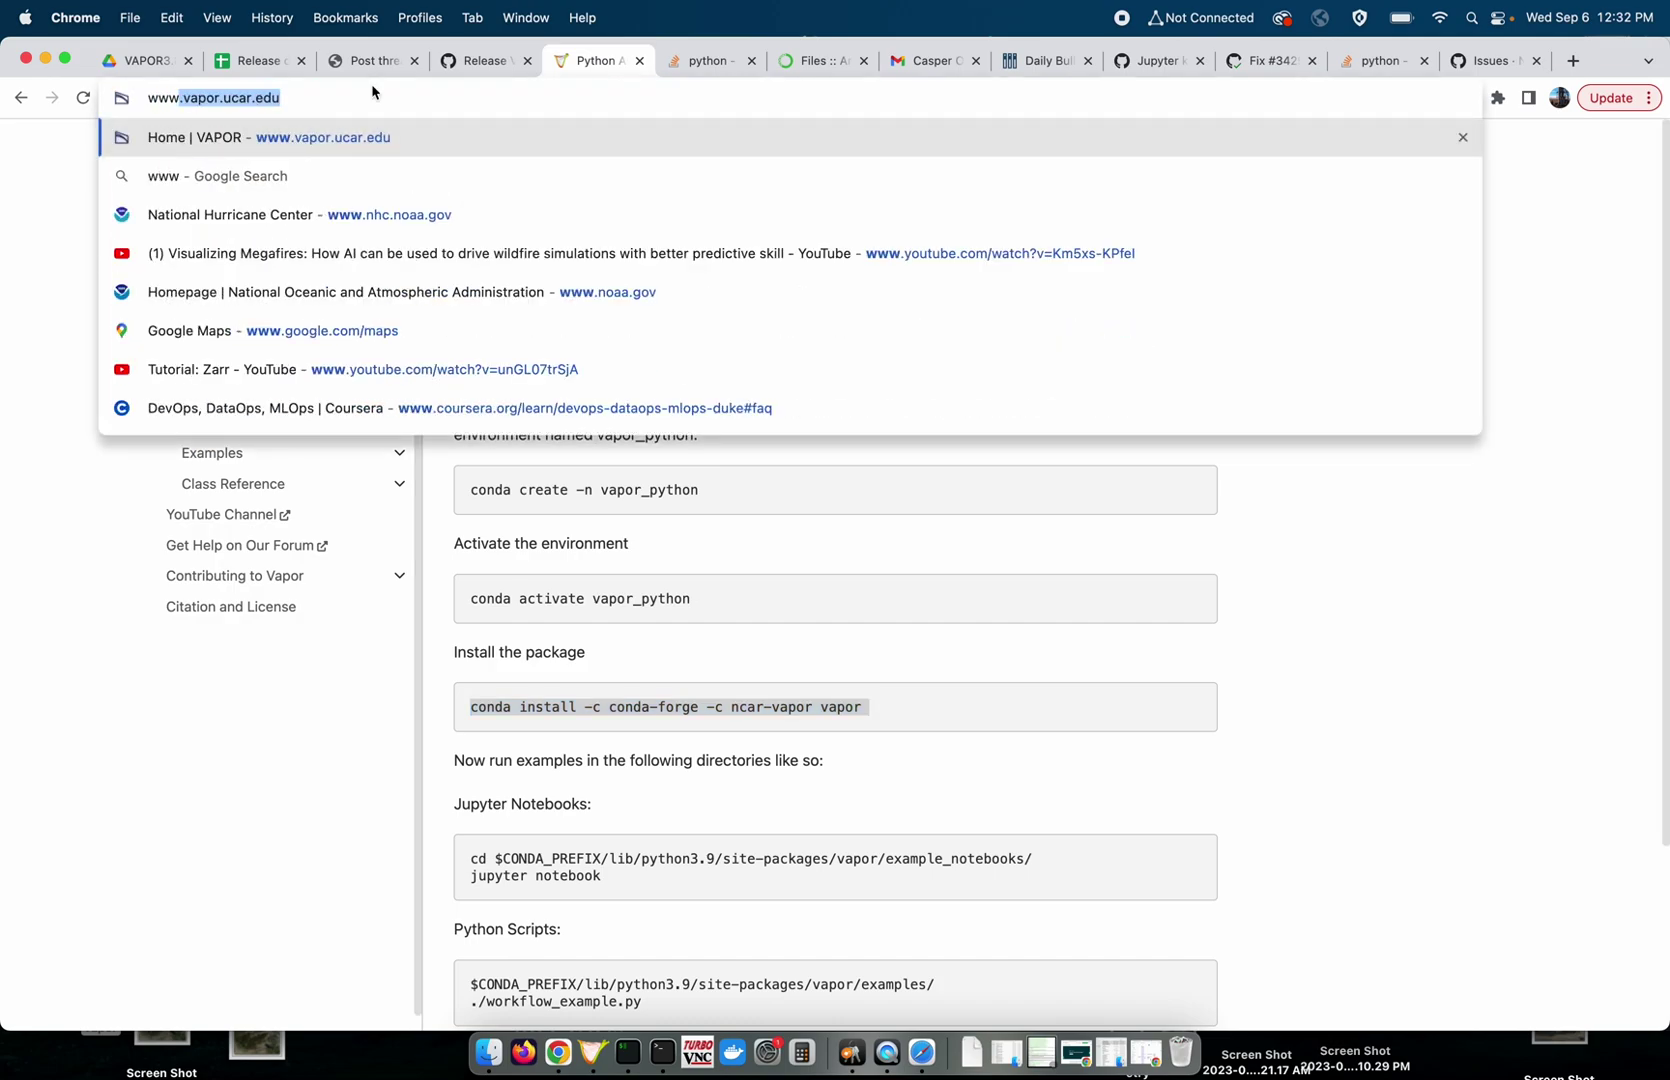
pyautogui.write('p')
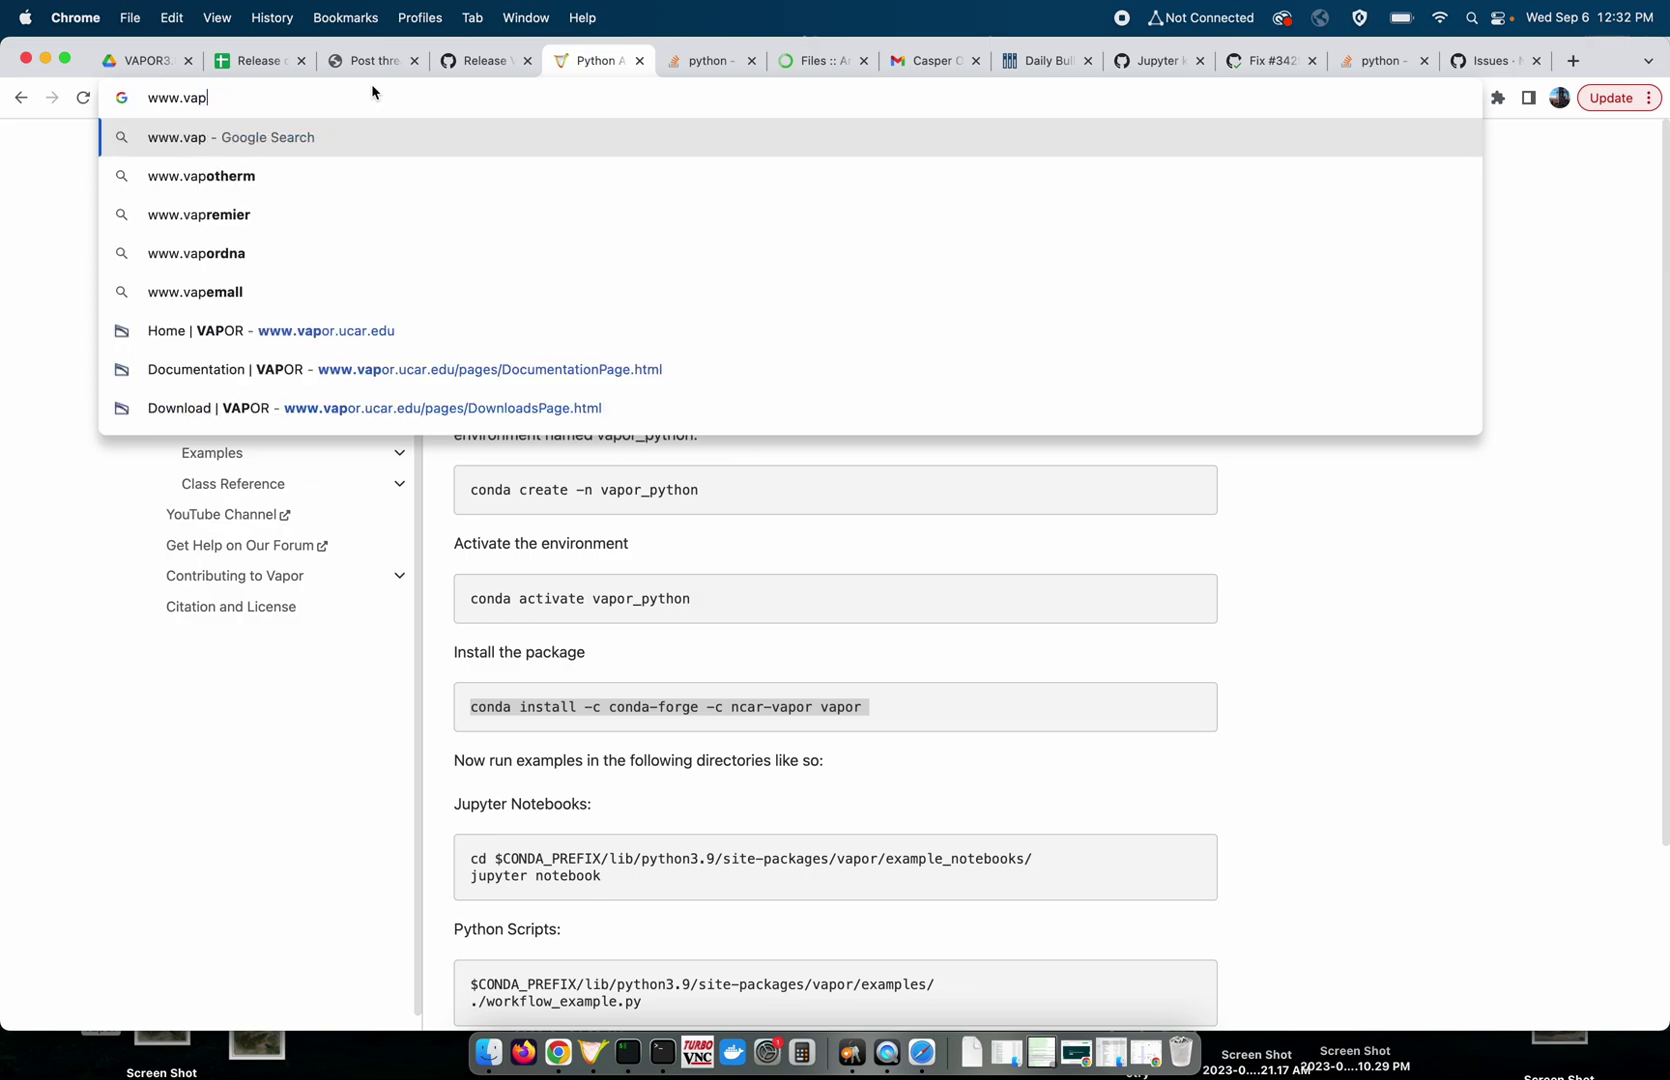
pyautogui.write('or.ucar.edu')
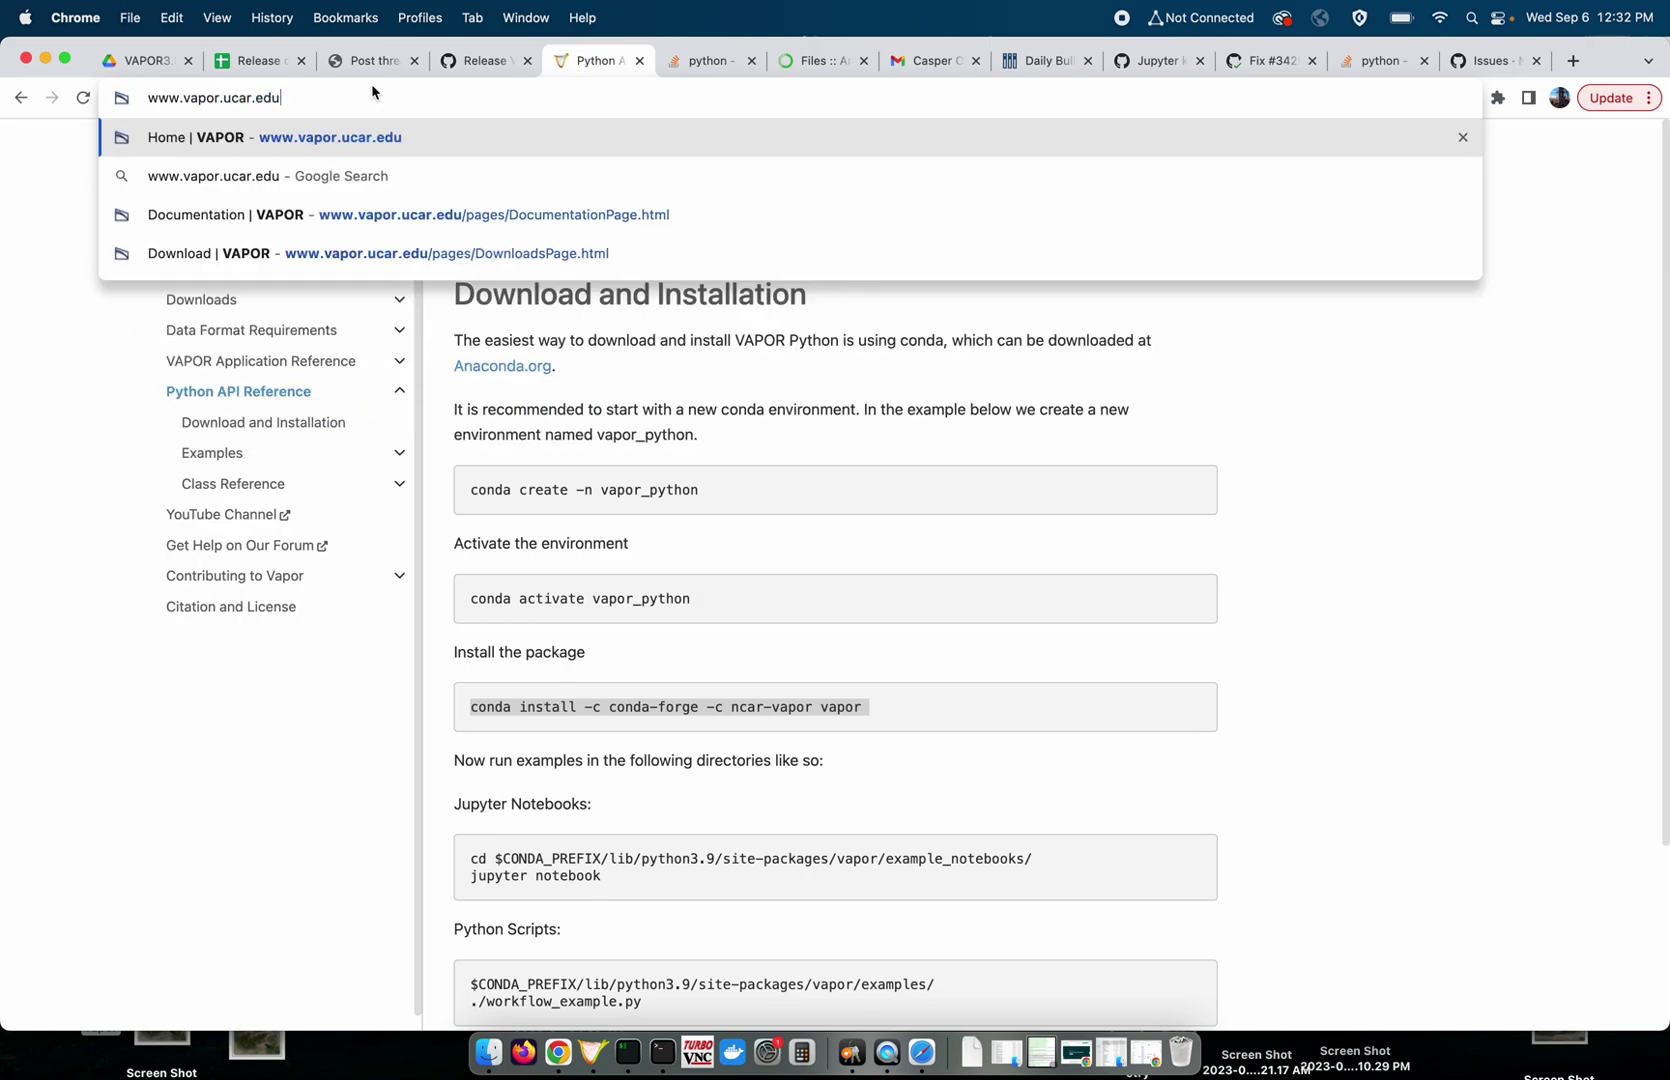
pyautogui.press('Return')
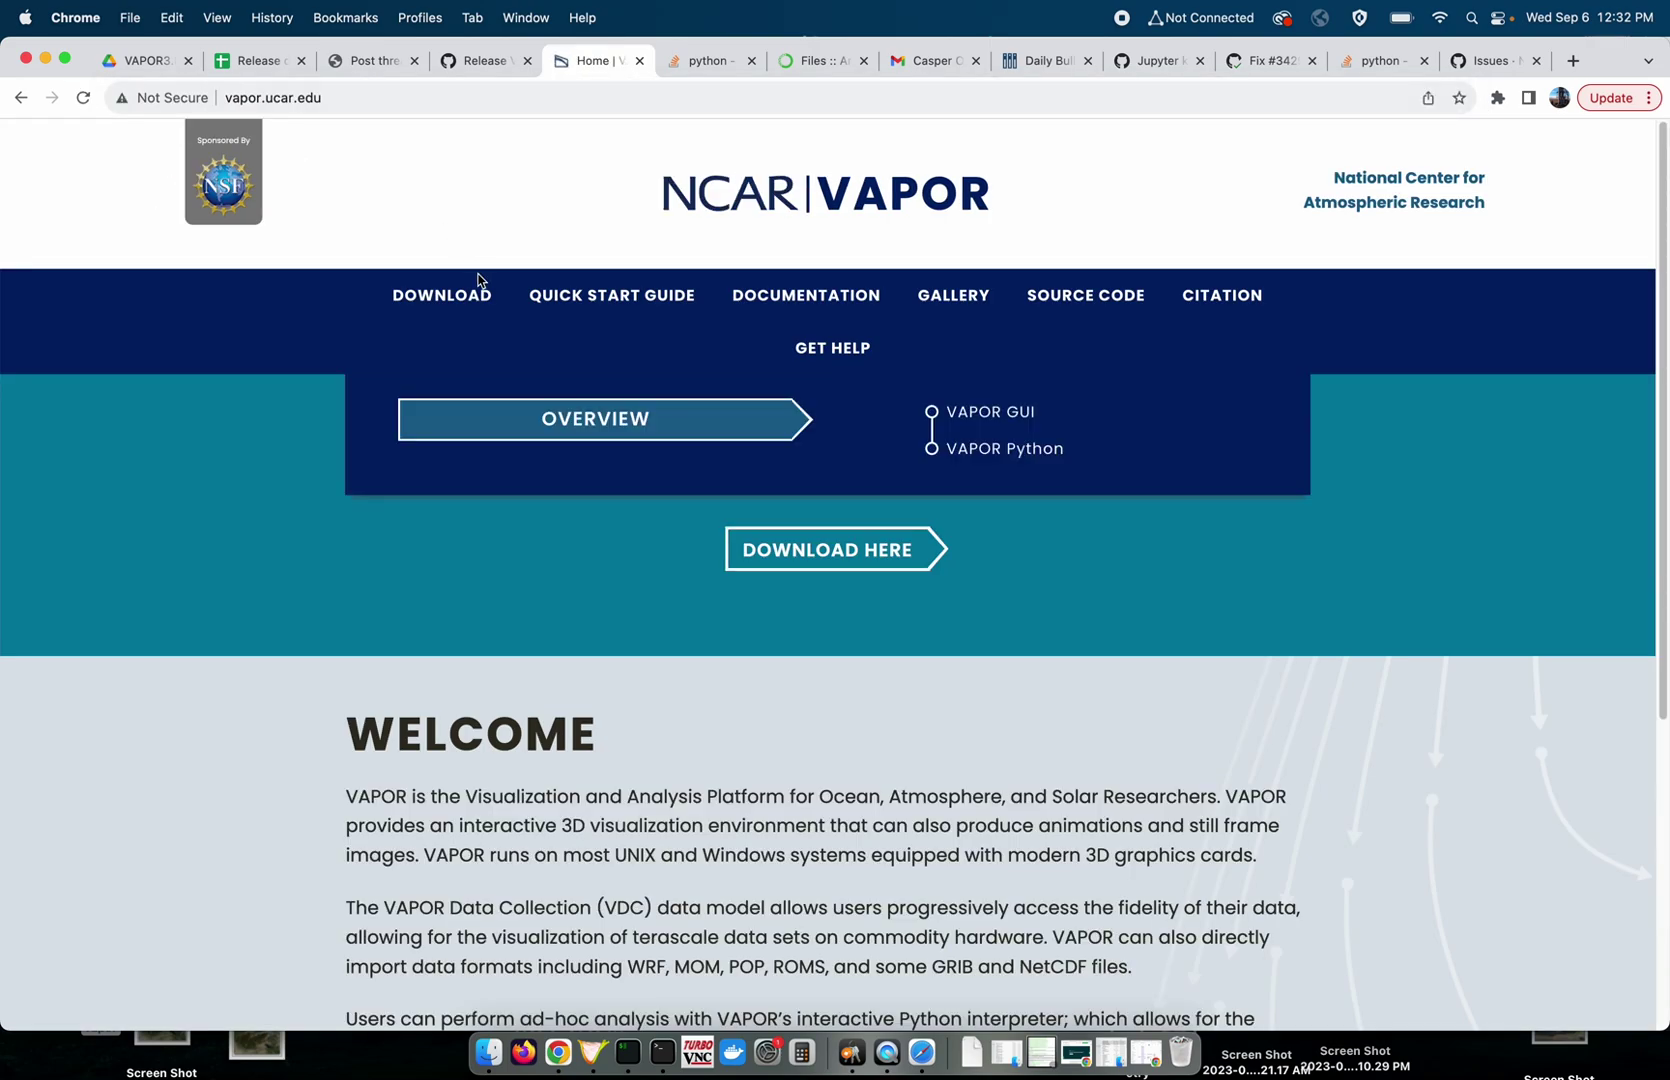
# Go through the site's VAPOR GUI documentation to the Examples page of the Python API Reference.
pyautogui.click(862, 300)
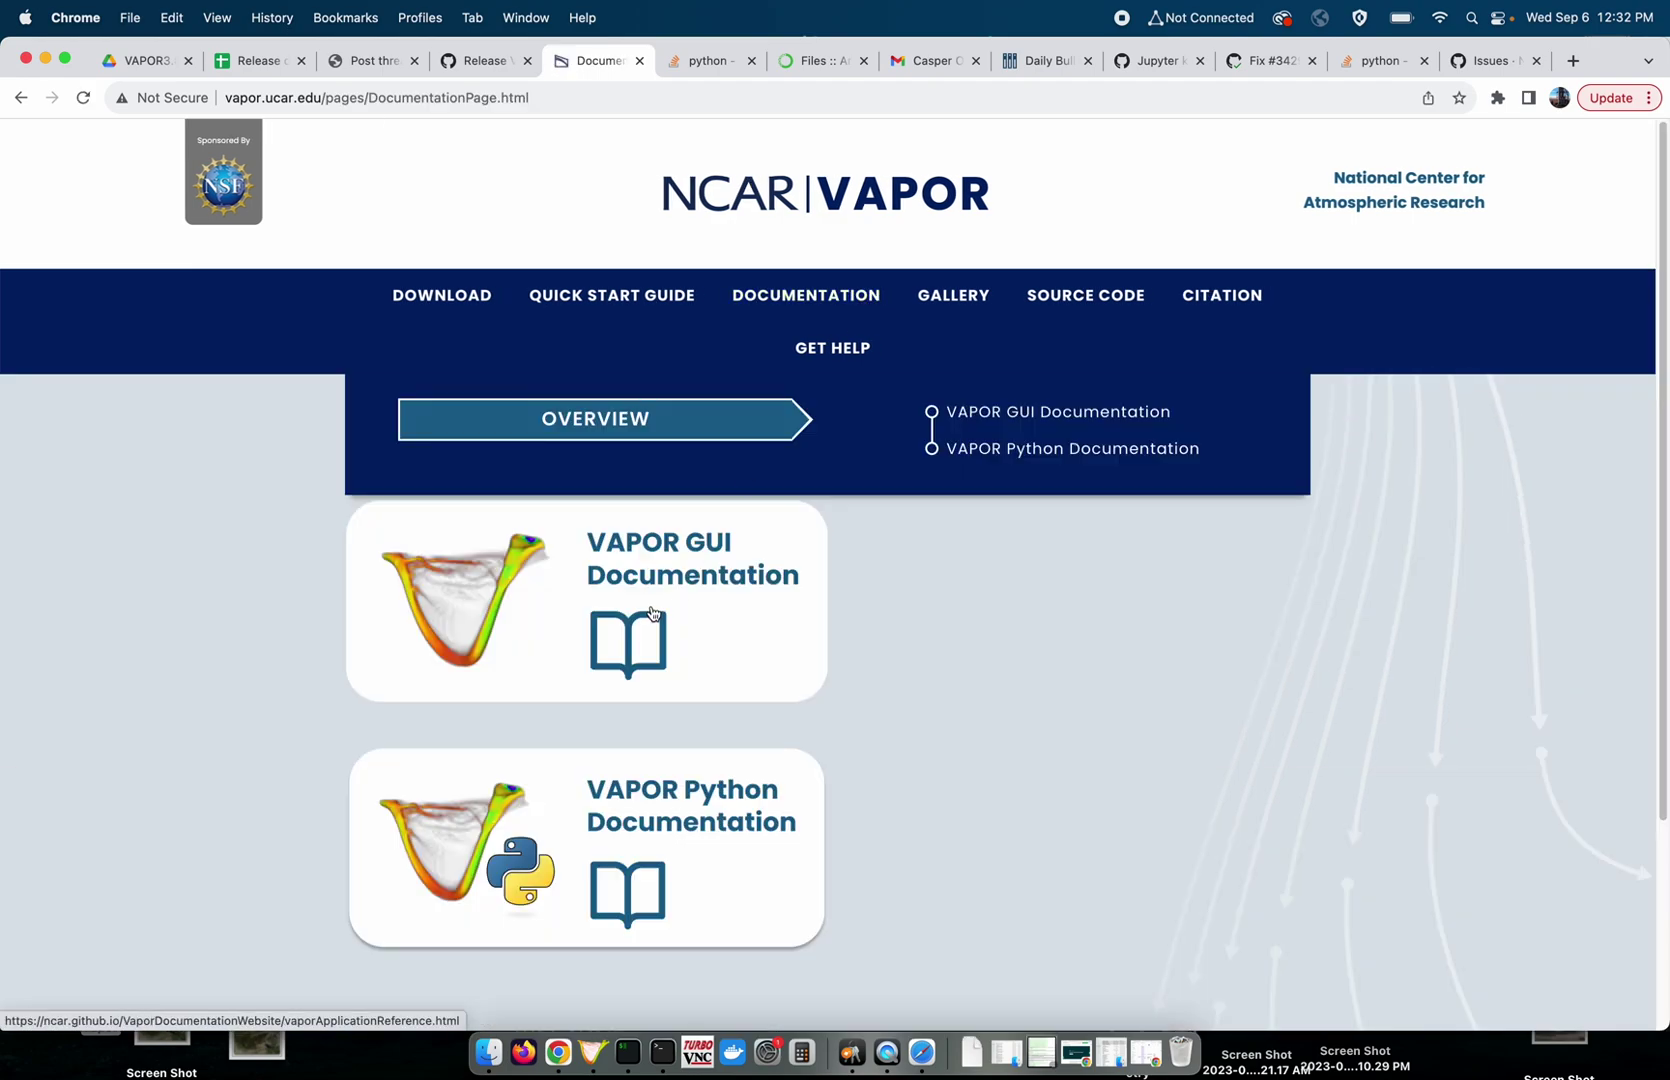
pyautogui.click(651, 612)
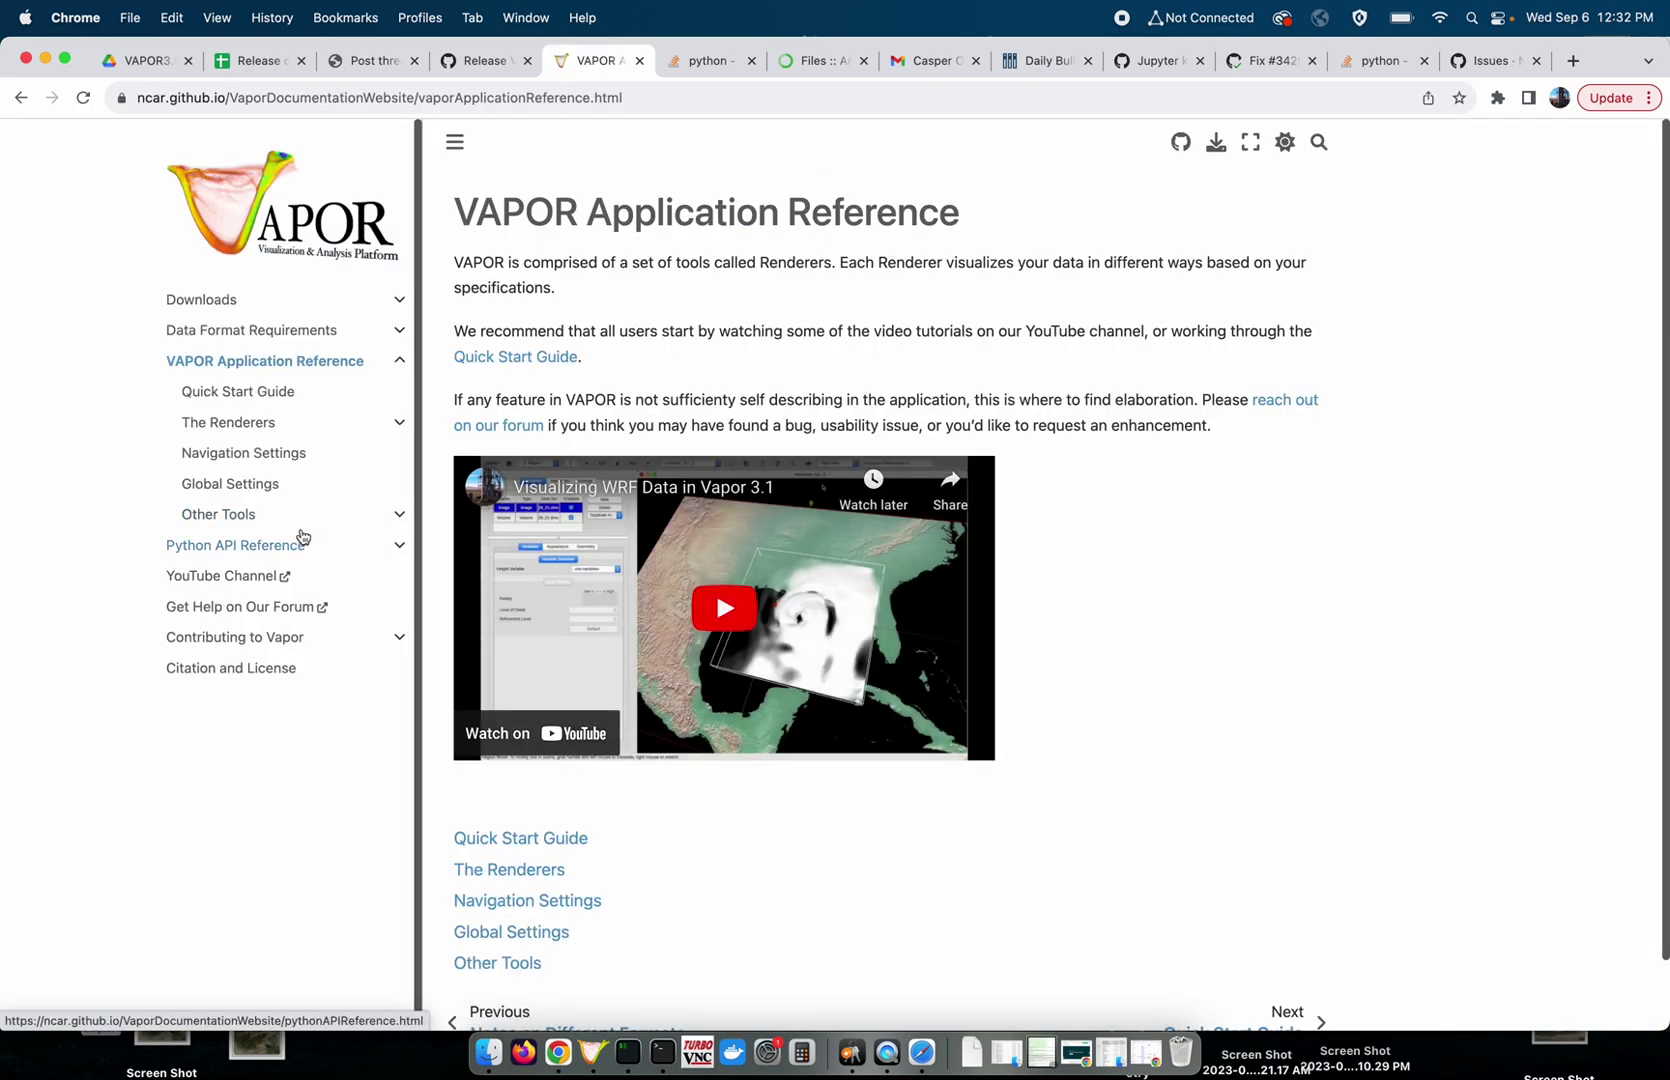
pyautogui.click(299, 548)
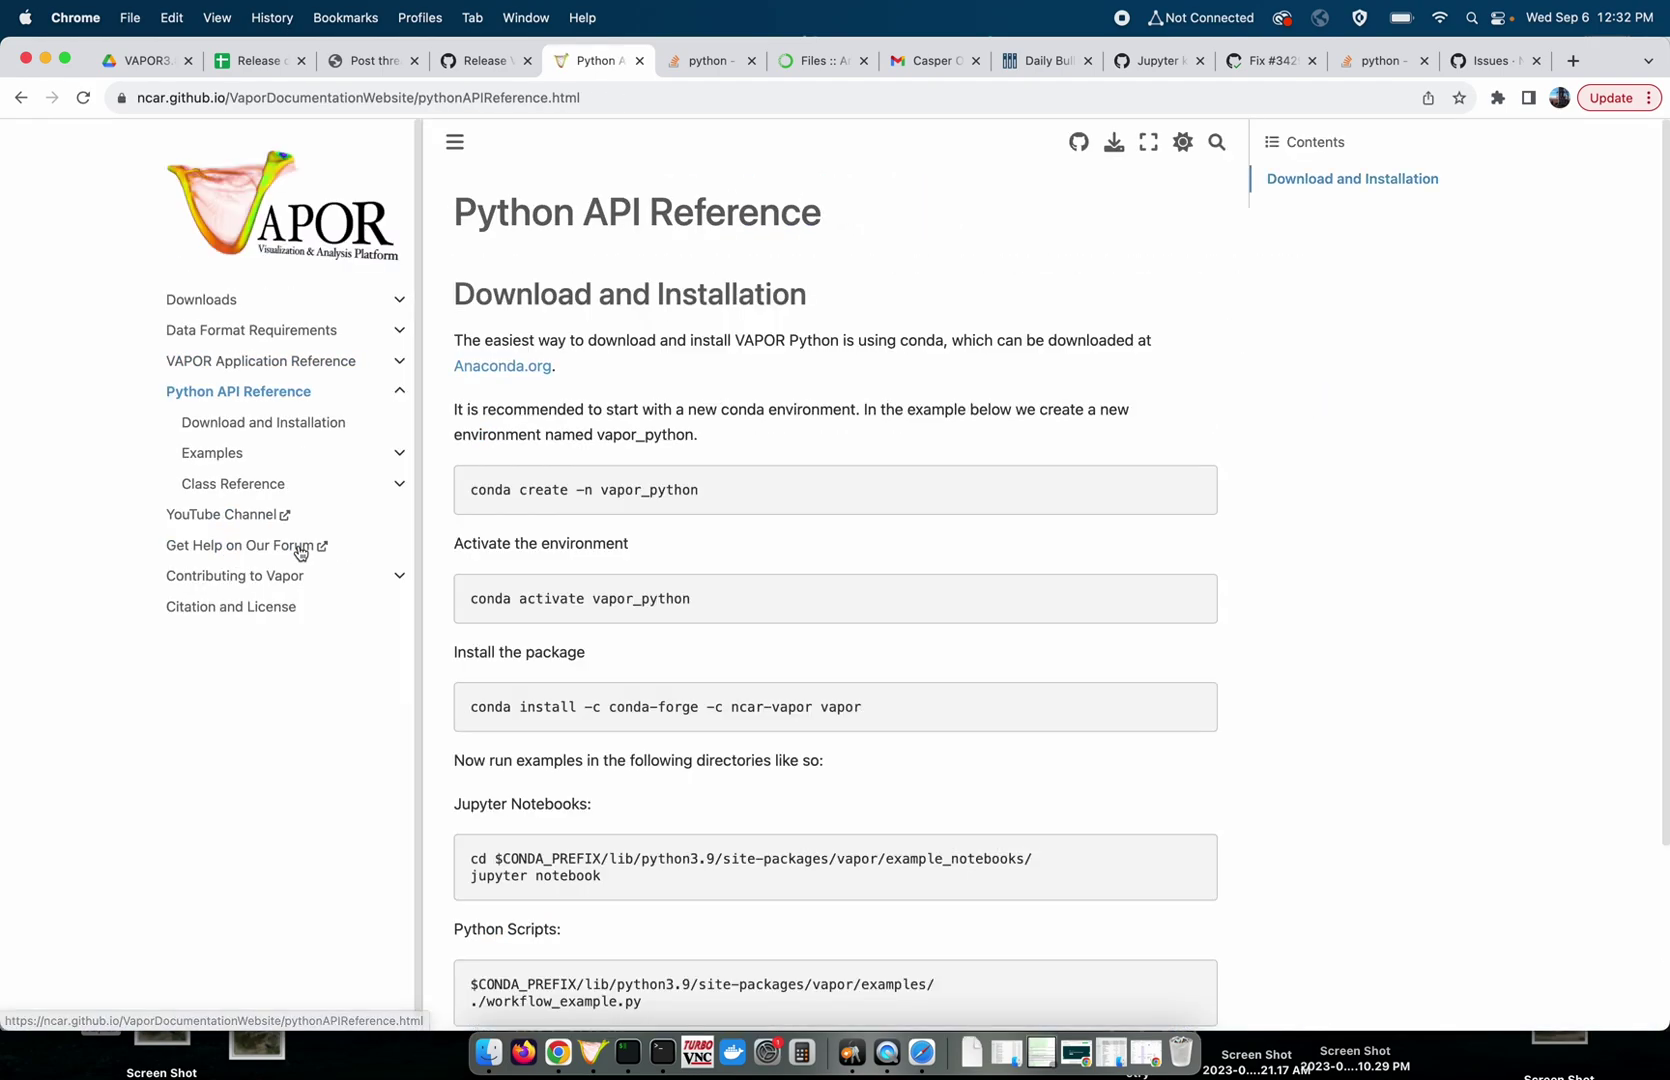
pyautogui.click(239, 456)
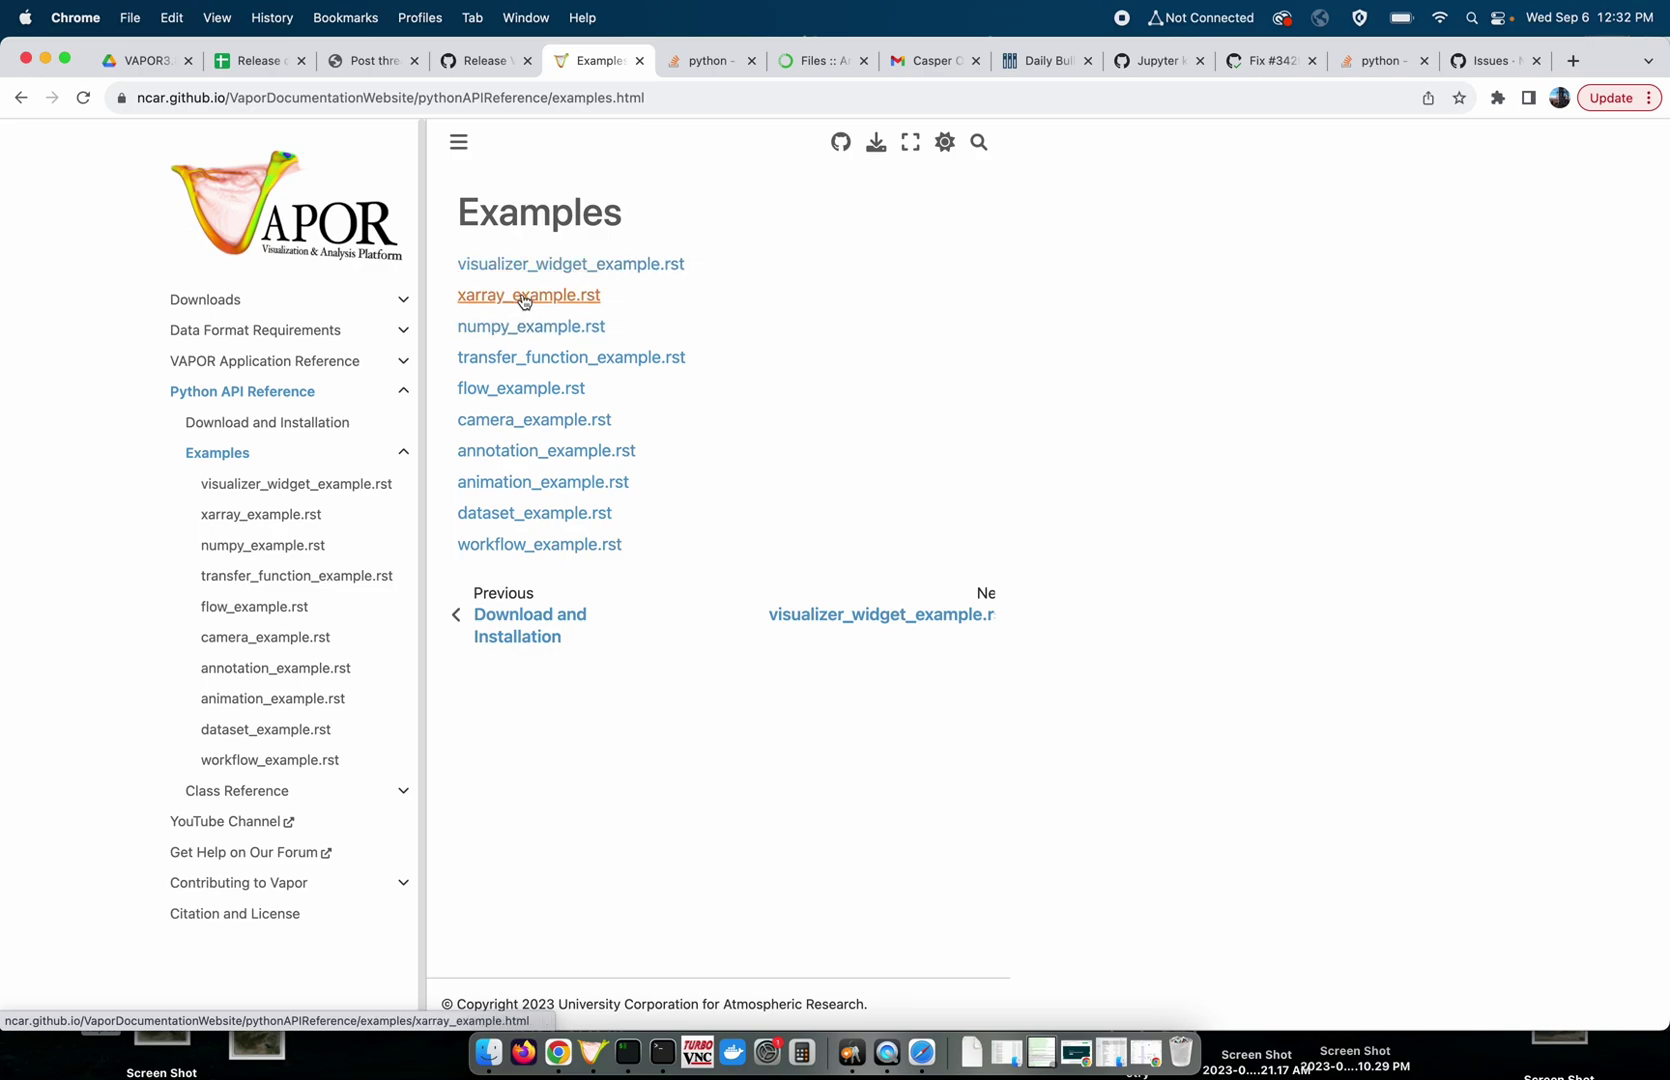
# Open flow_example.rst and review its import code, default advection section and flow rendering techniques.
pyautogui.click(543, 400)
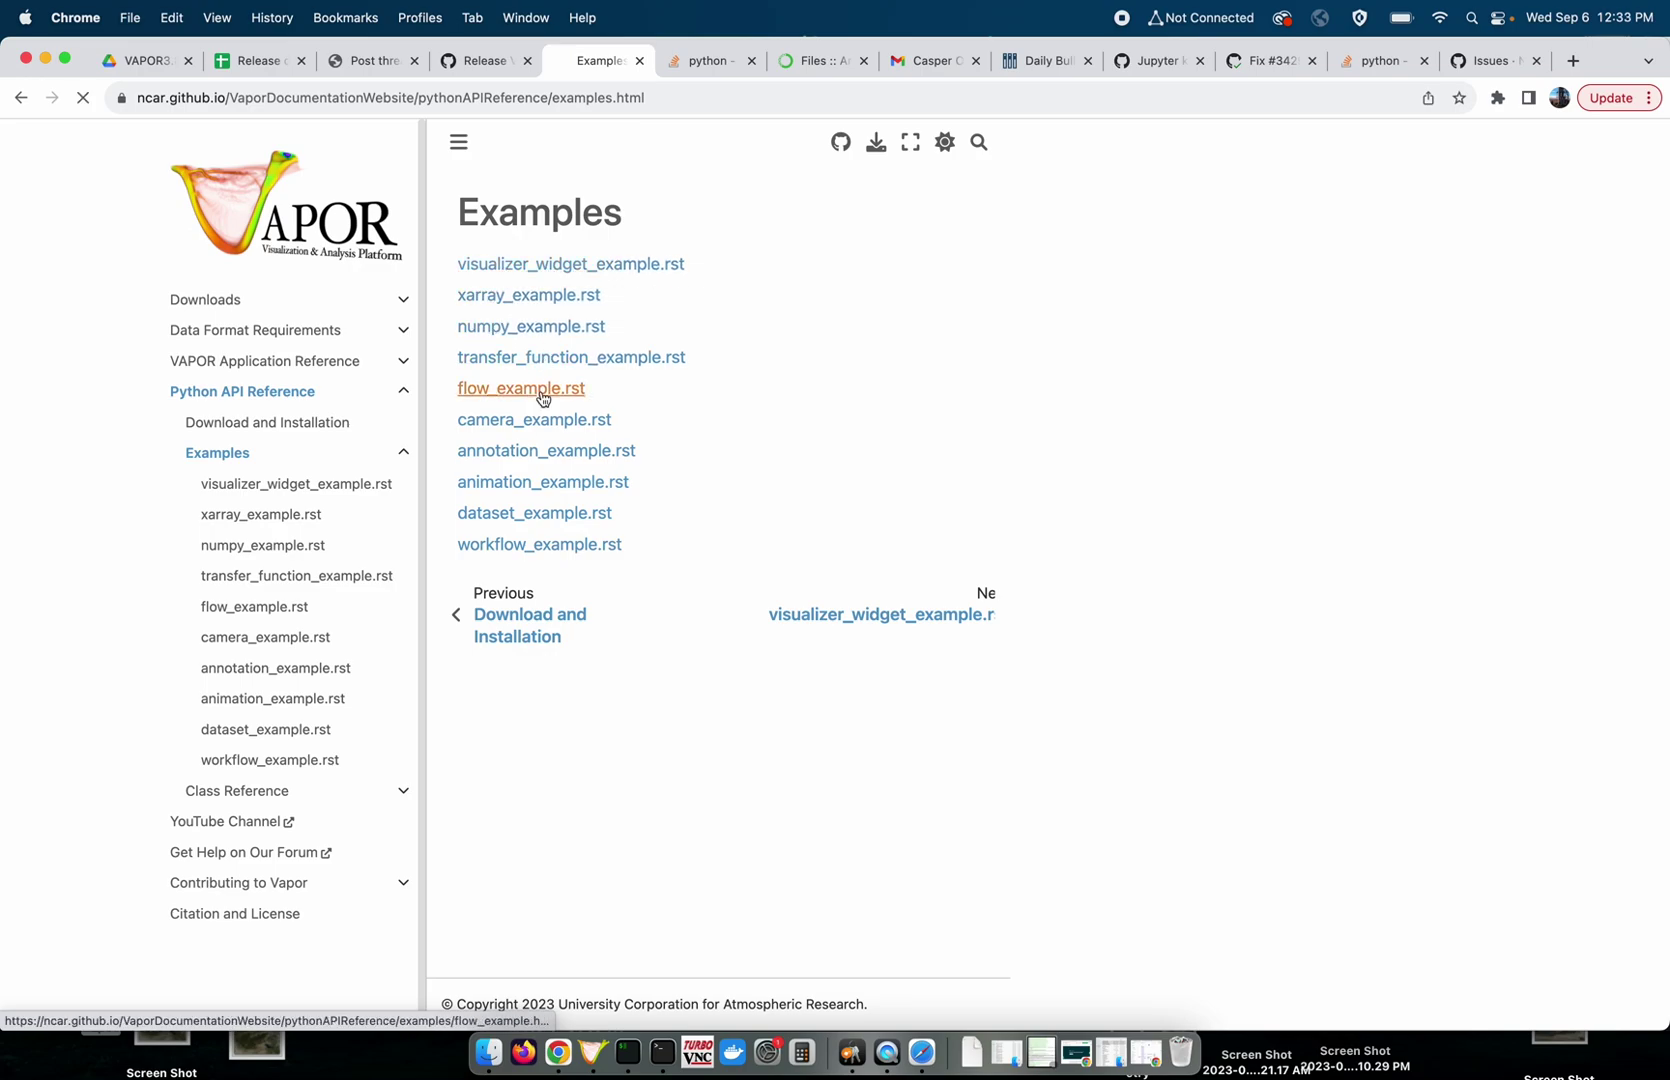
pyautogui.scroll(-2, 487, 407)
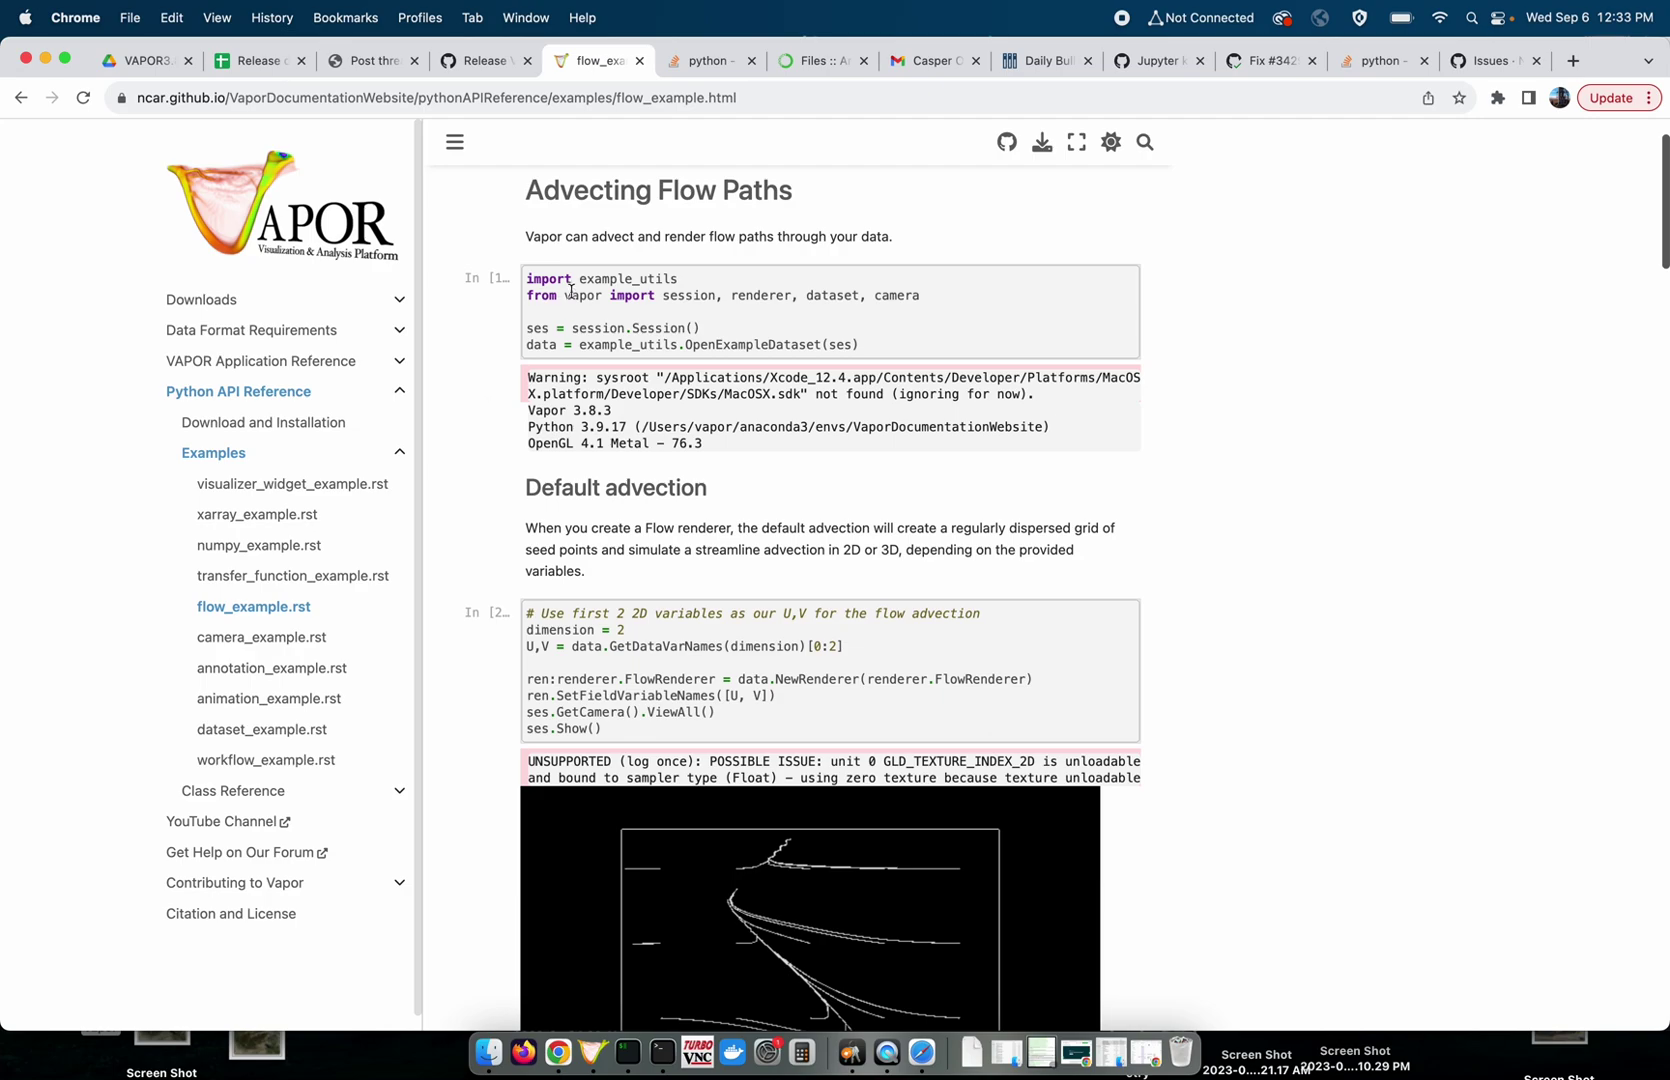
pyautogui.moveTo(525, 279); pyautogui.dragTo(863, 343)
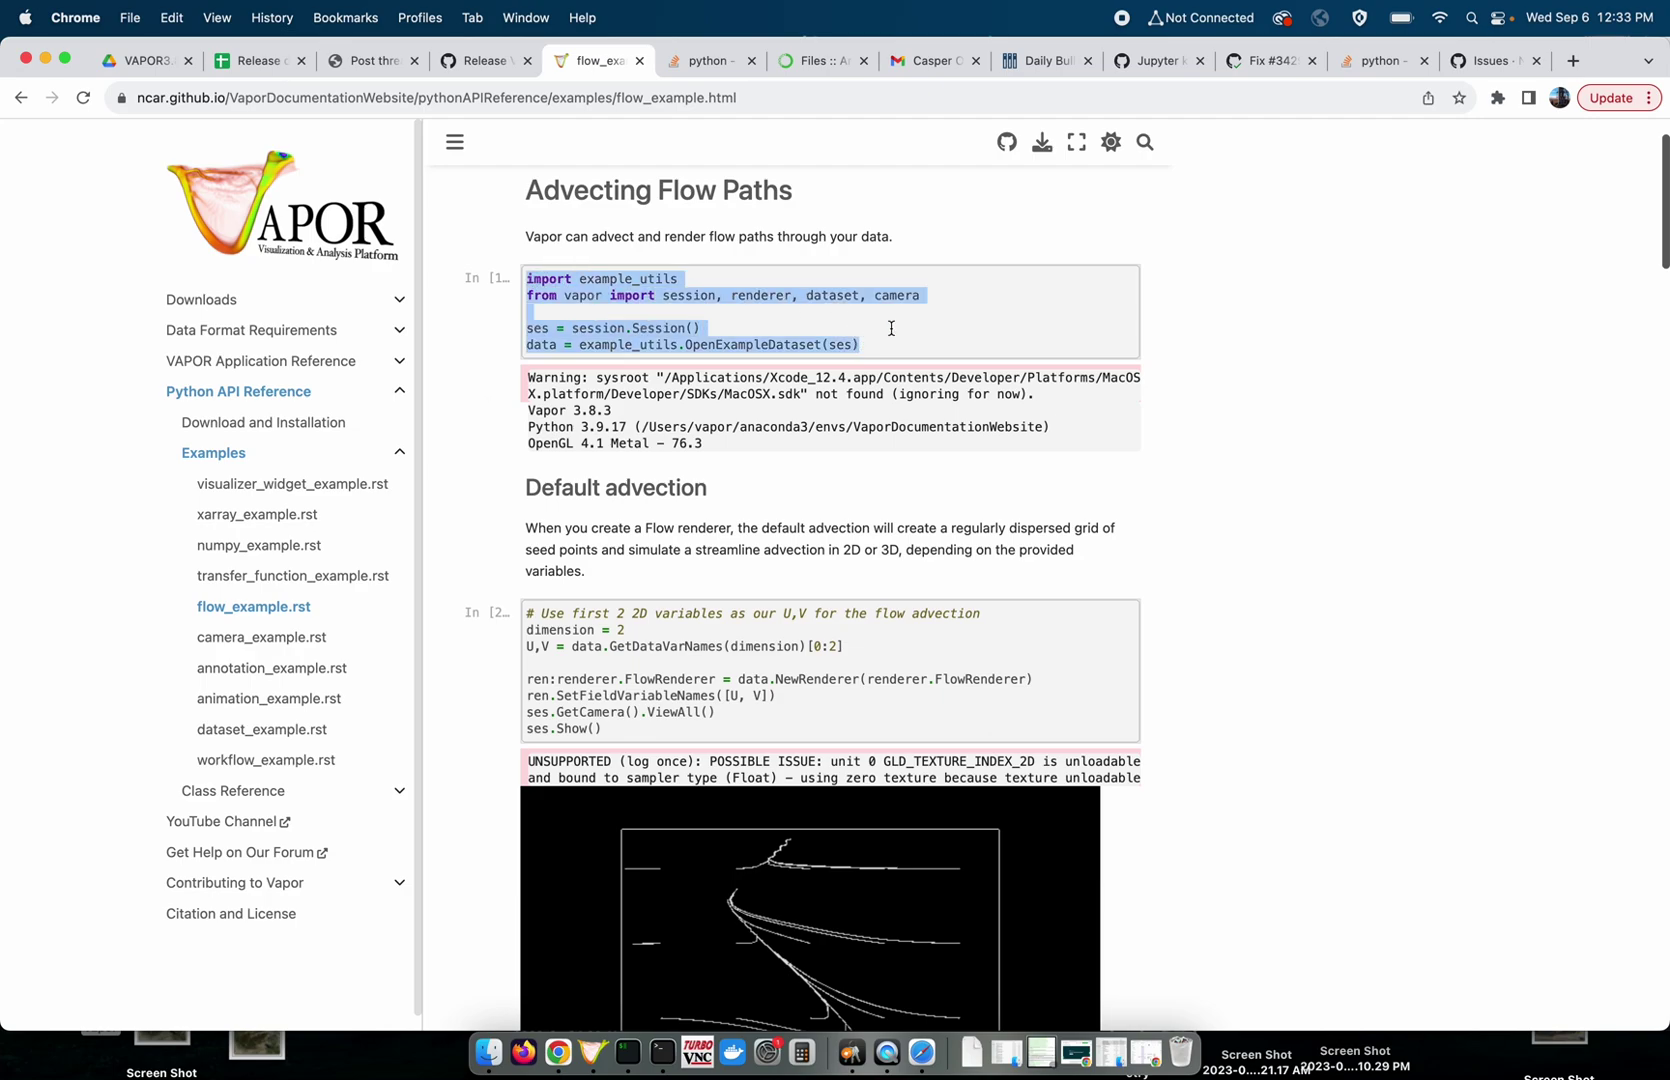
pyautogui.scroll(-1, 850, 424)
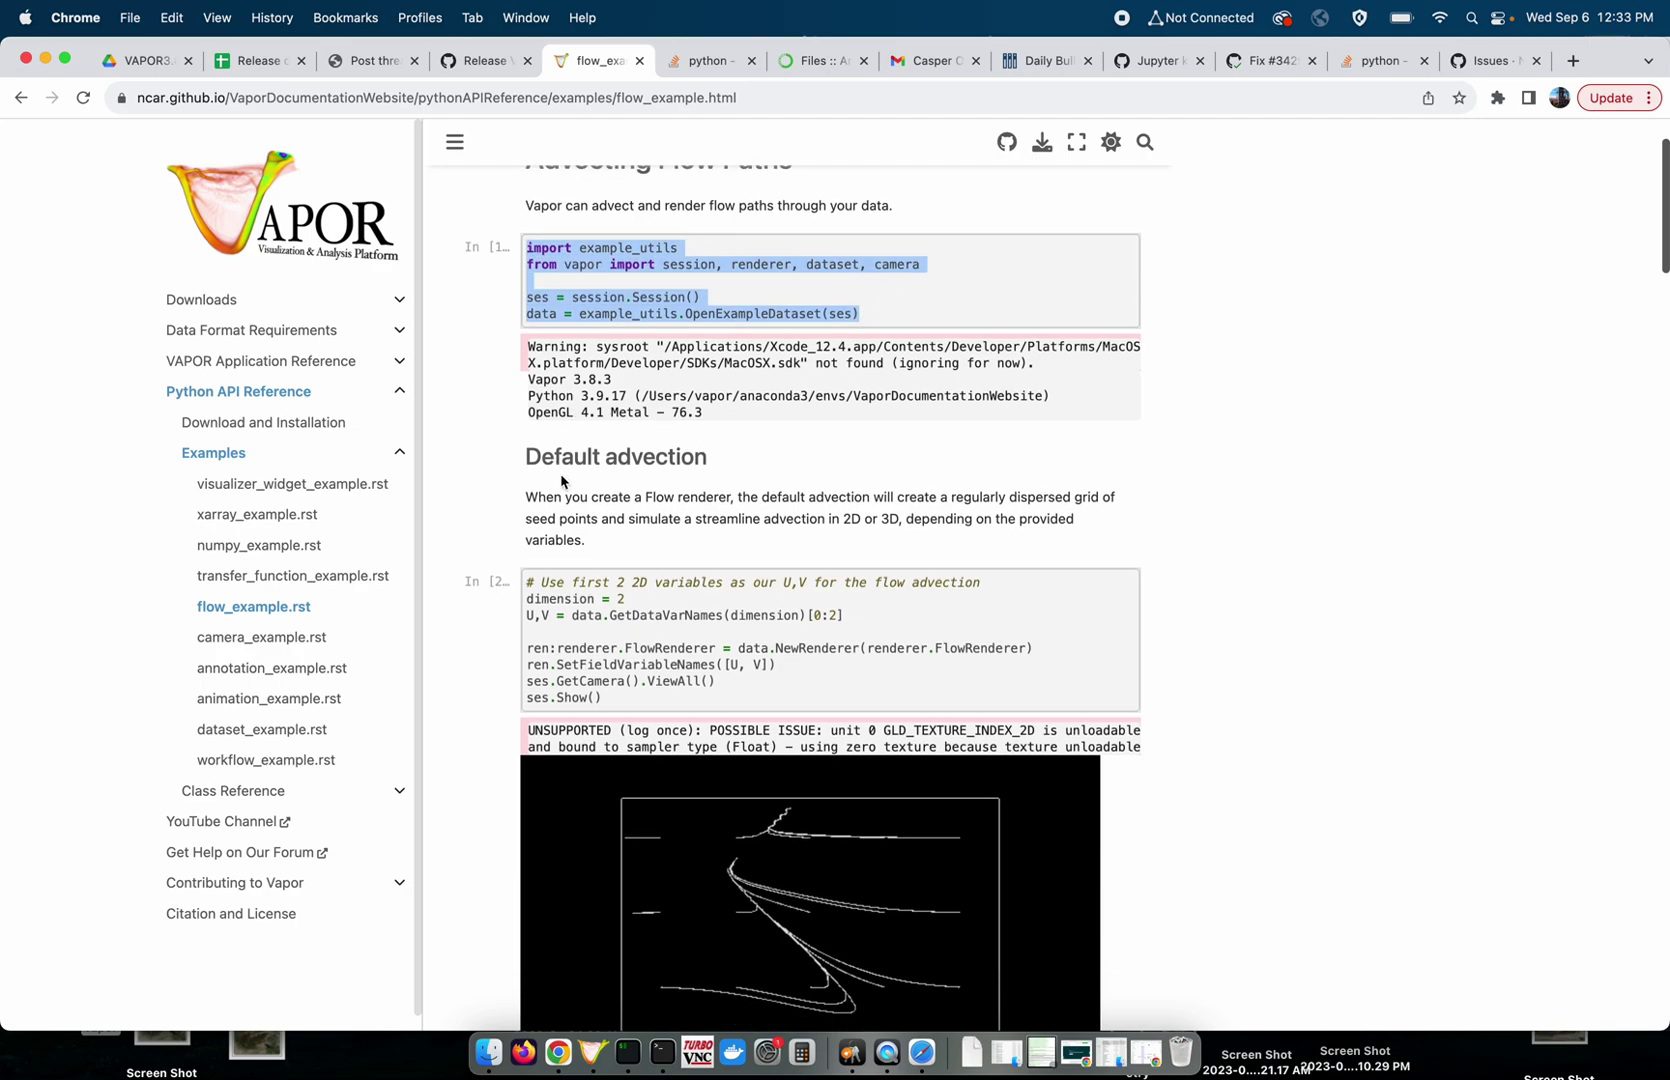
pyautogui.moveTo(540, 456); pyautogui.dragTo(835, 532)
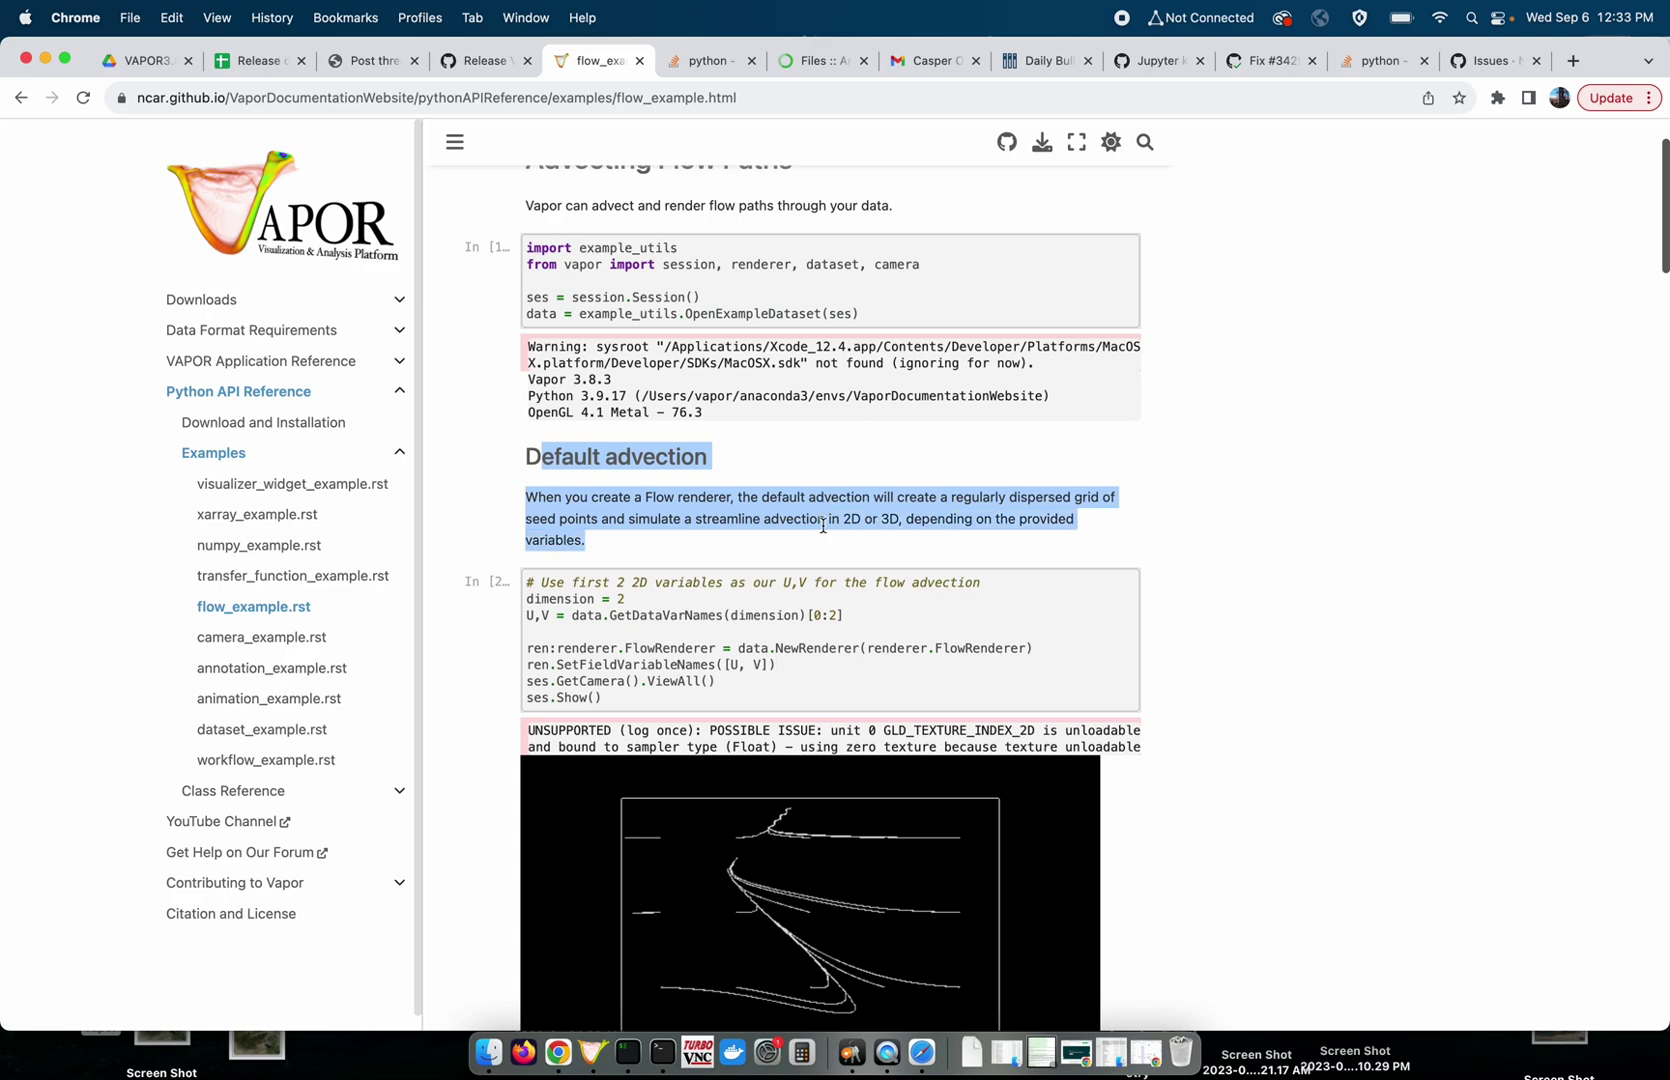
pyautogui.scroll(-10, 823, 525)
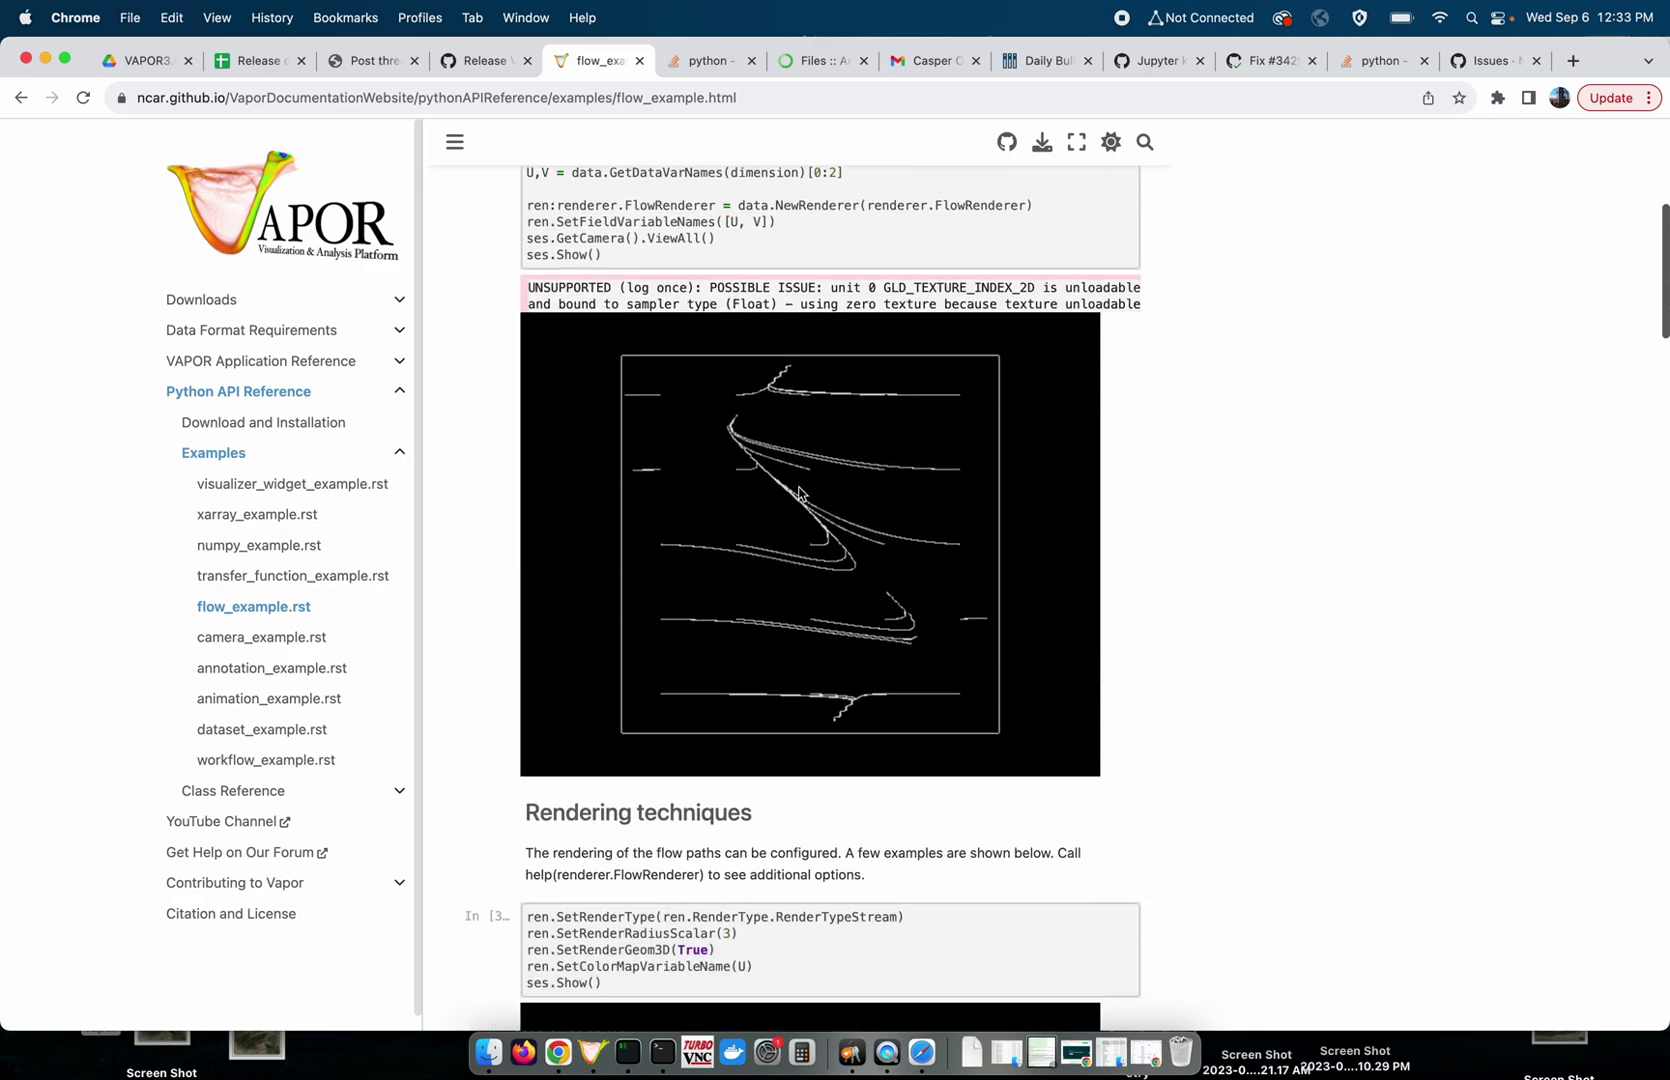
pyautogui.scroll(-15, 777, 556)
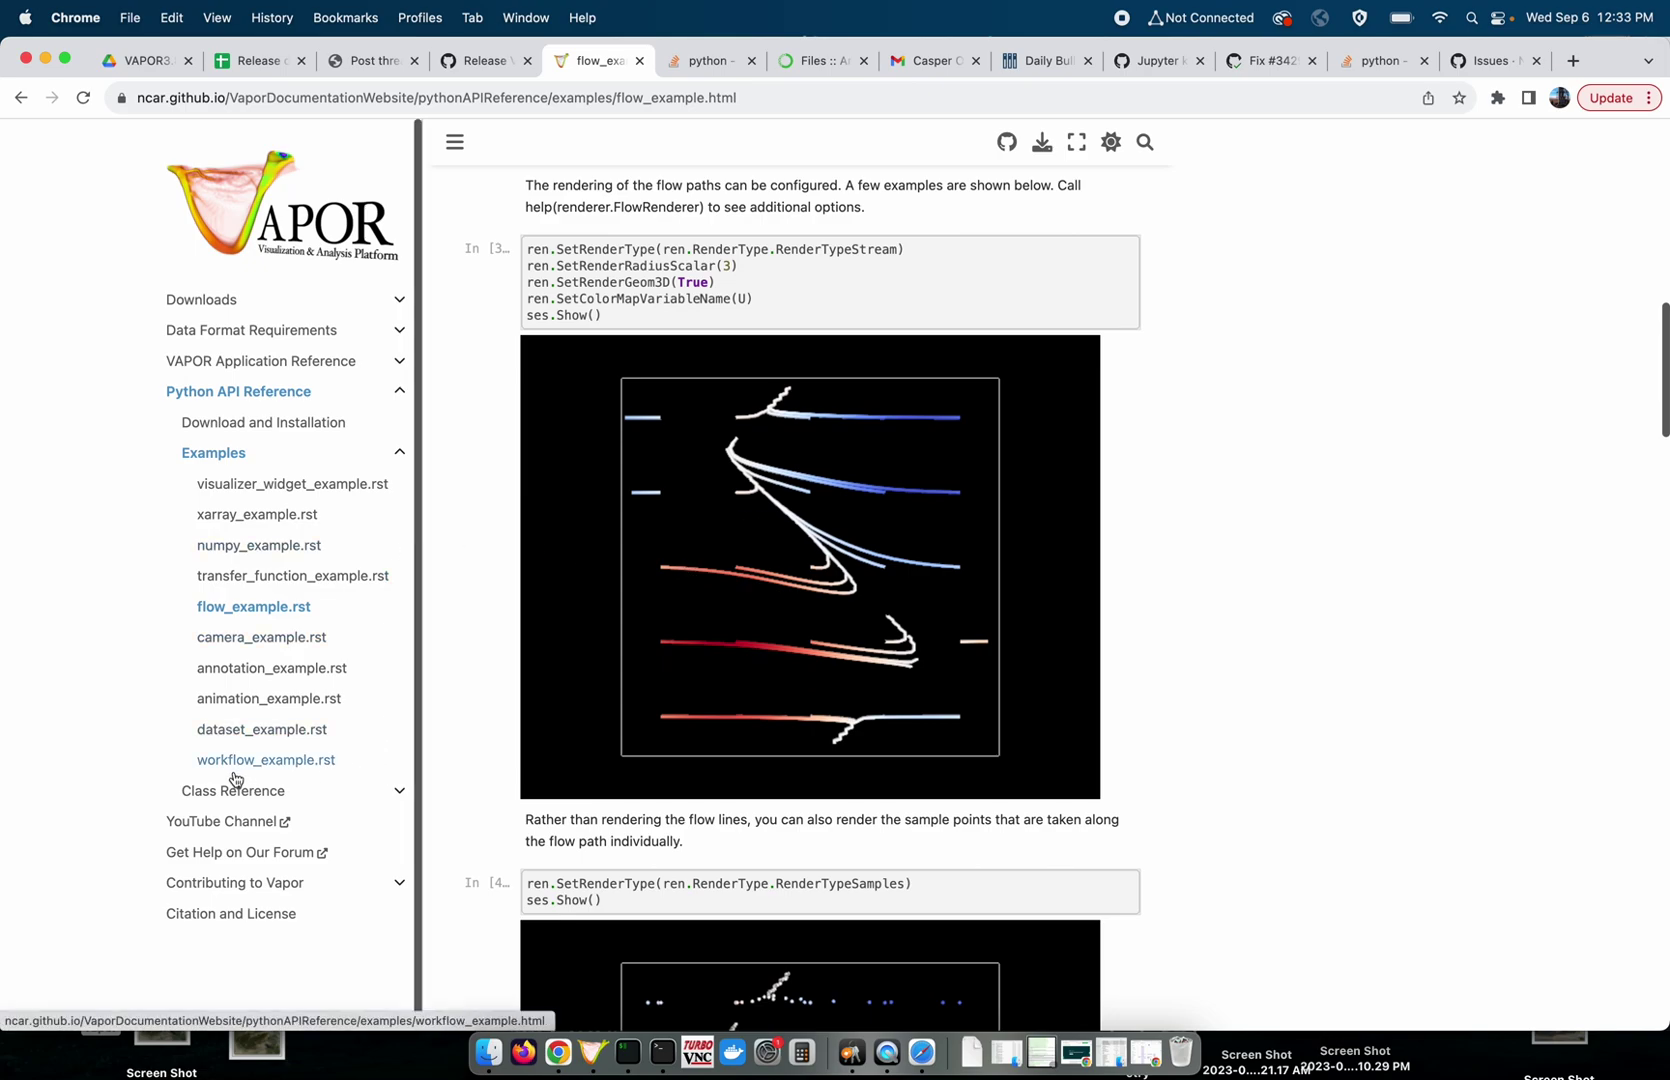
# Switch to iTerm2, highlight the active base environment in the prompt and list all conda environments.
pyautogui.click(630, 1052)
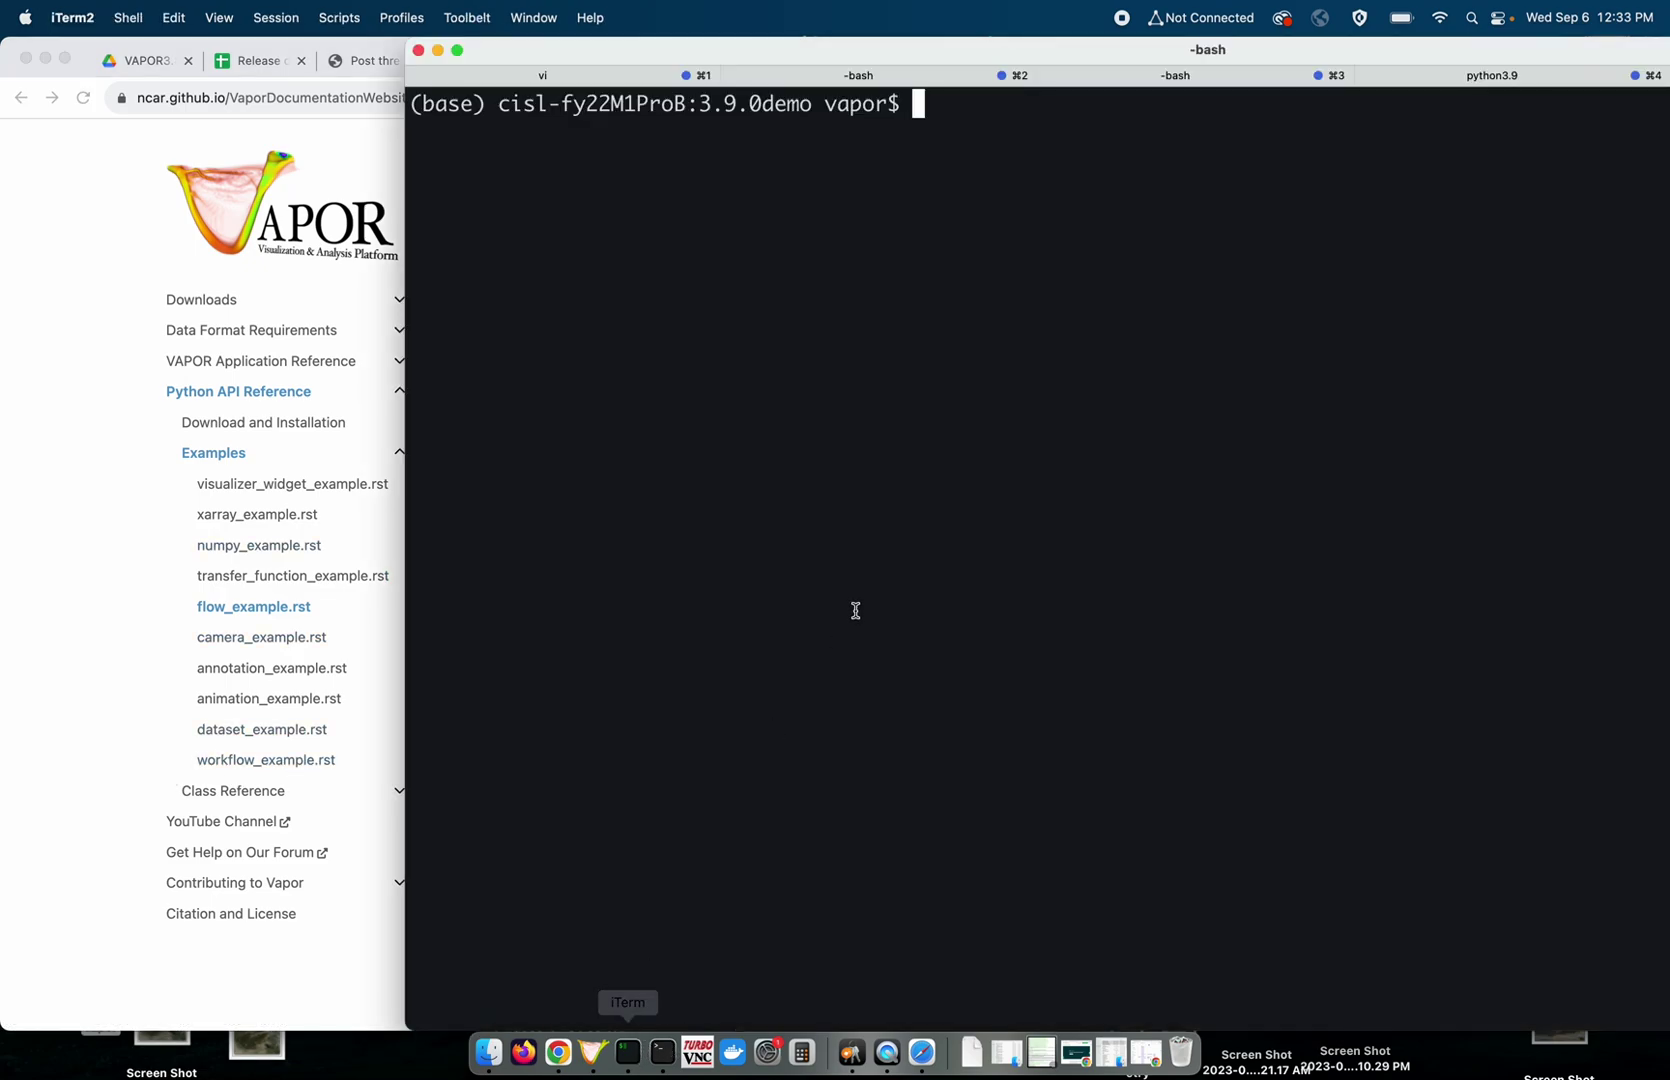
pyautogui.doubleClick(447, 104)
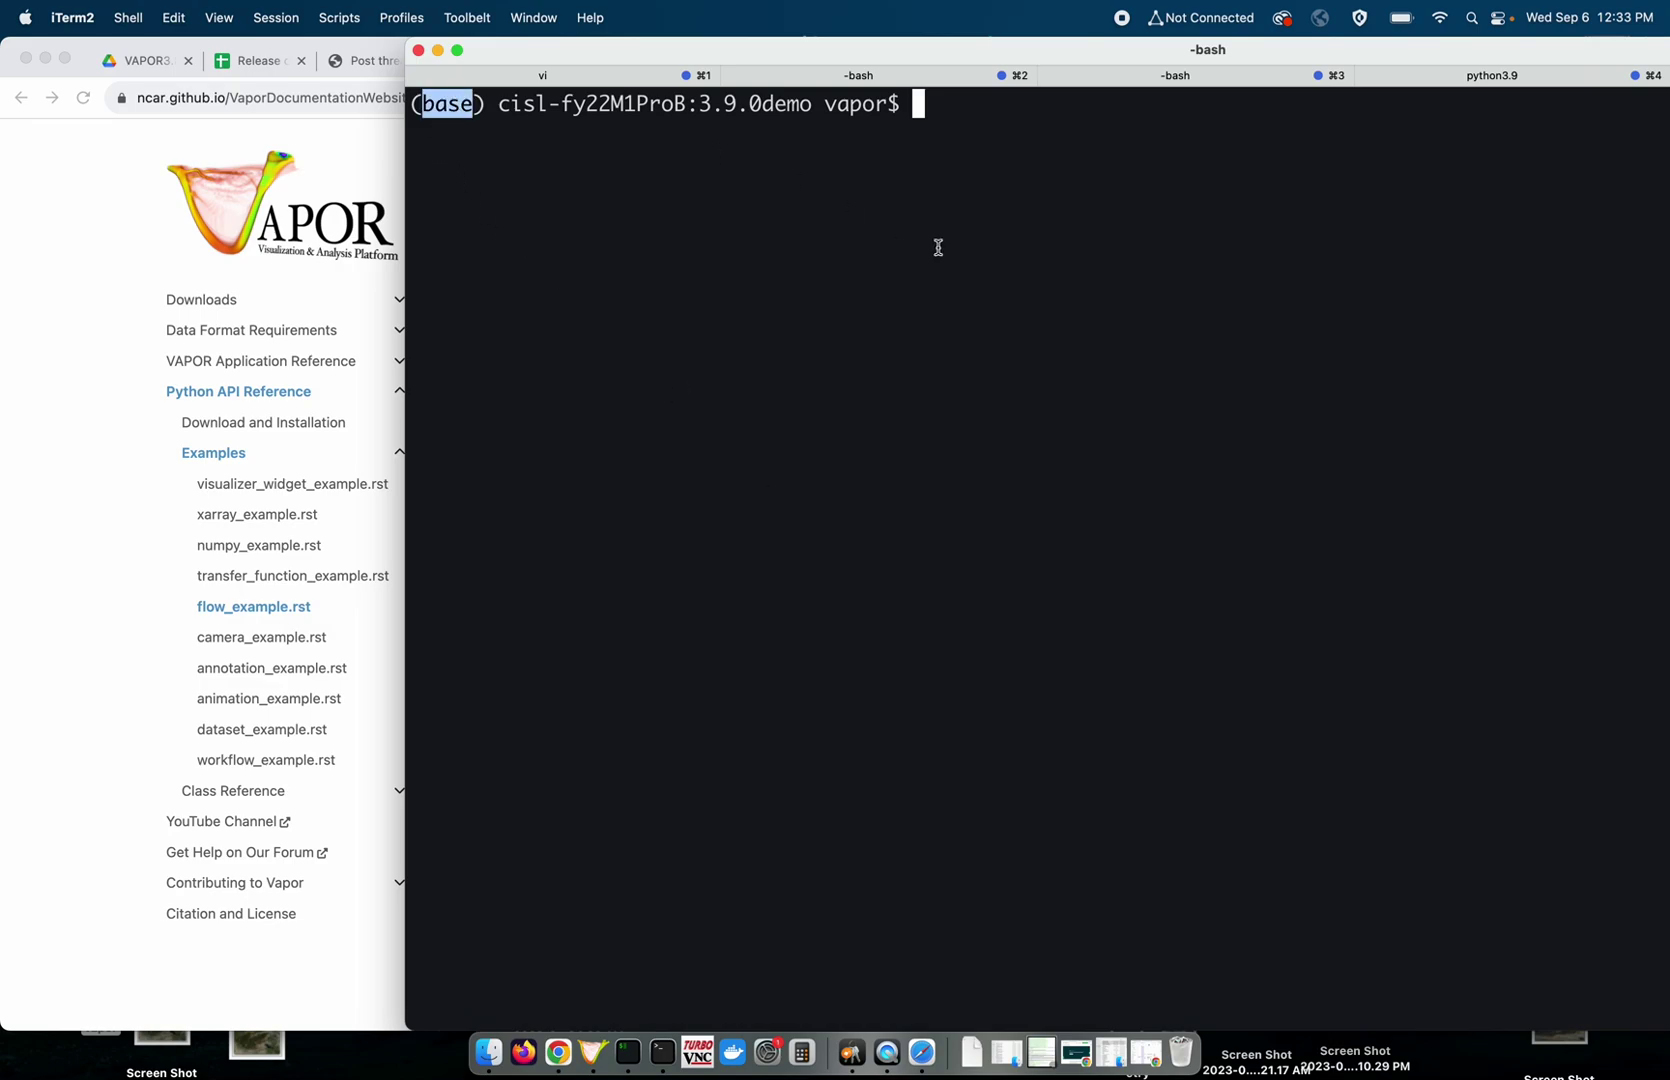
pyautogui.write('conda env list')
pyautogui.press('Return')
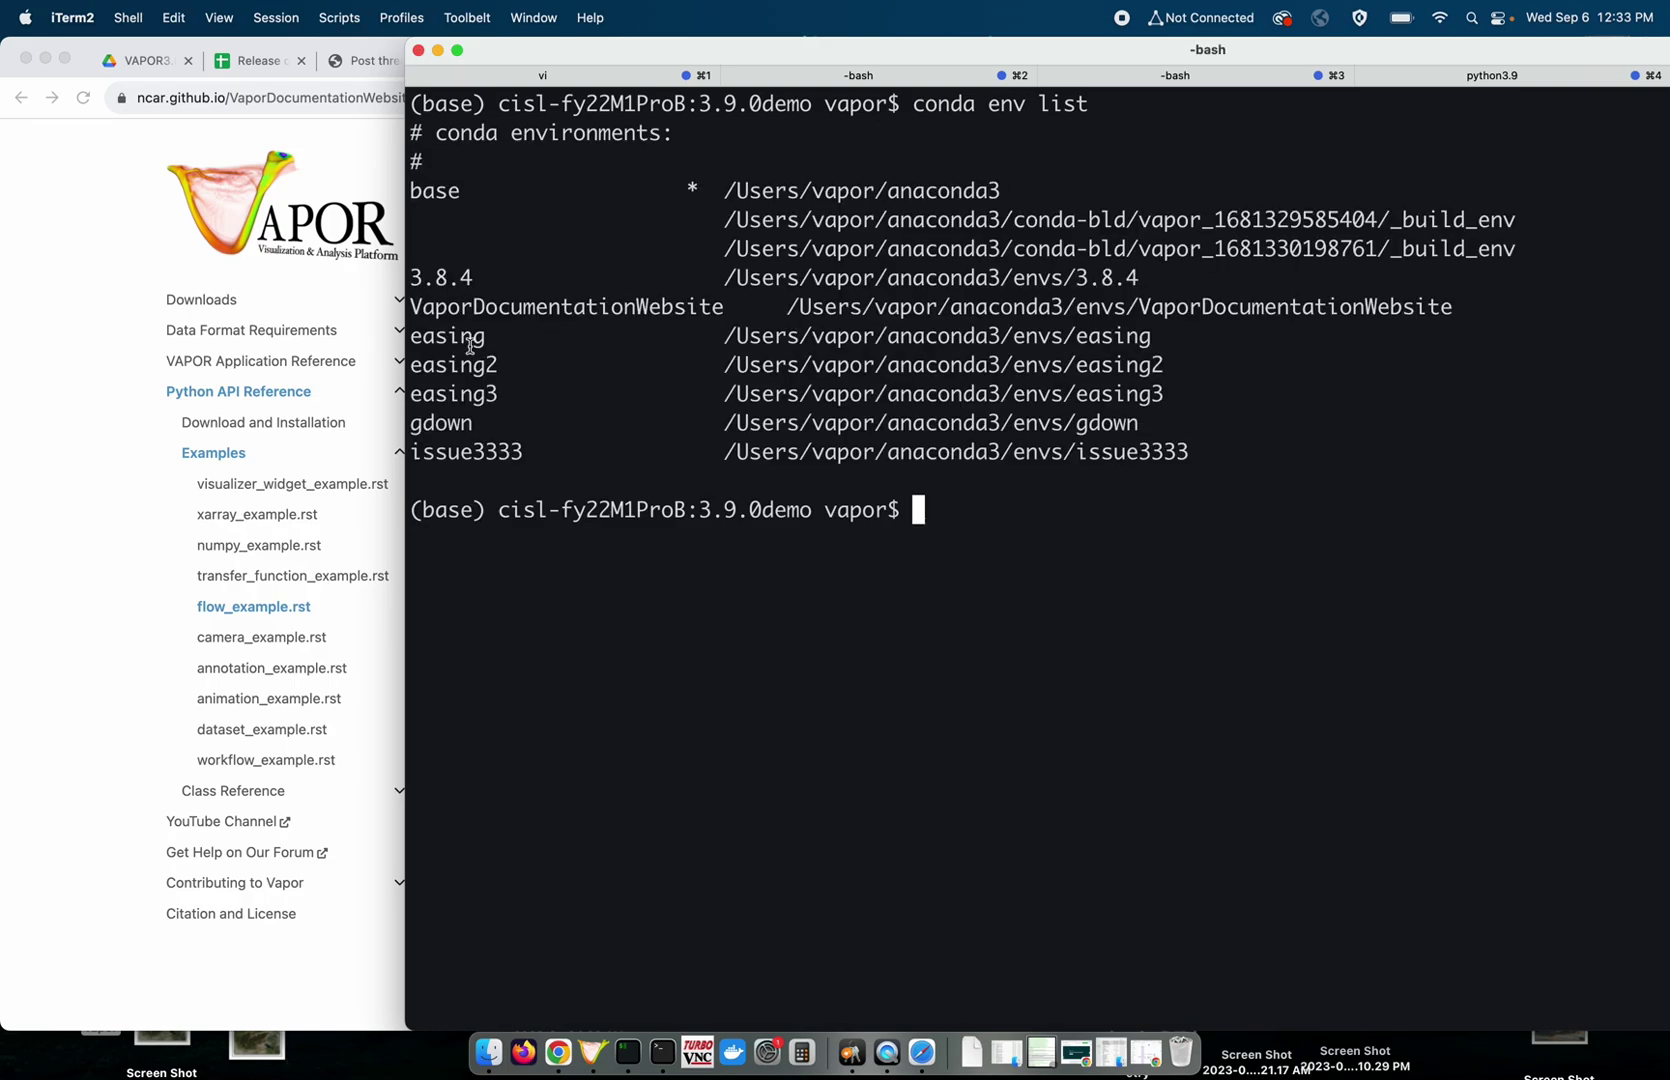
# Highlight the easing environment in the list and activate it with conda.
pyautogui.doubleClick(470, 337)
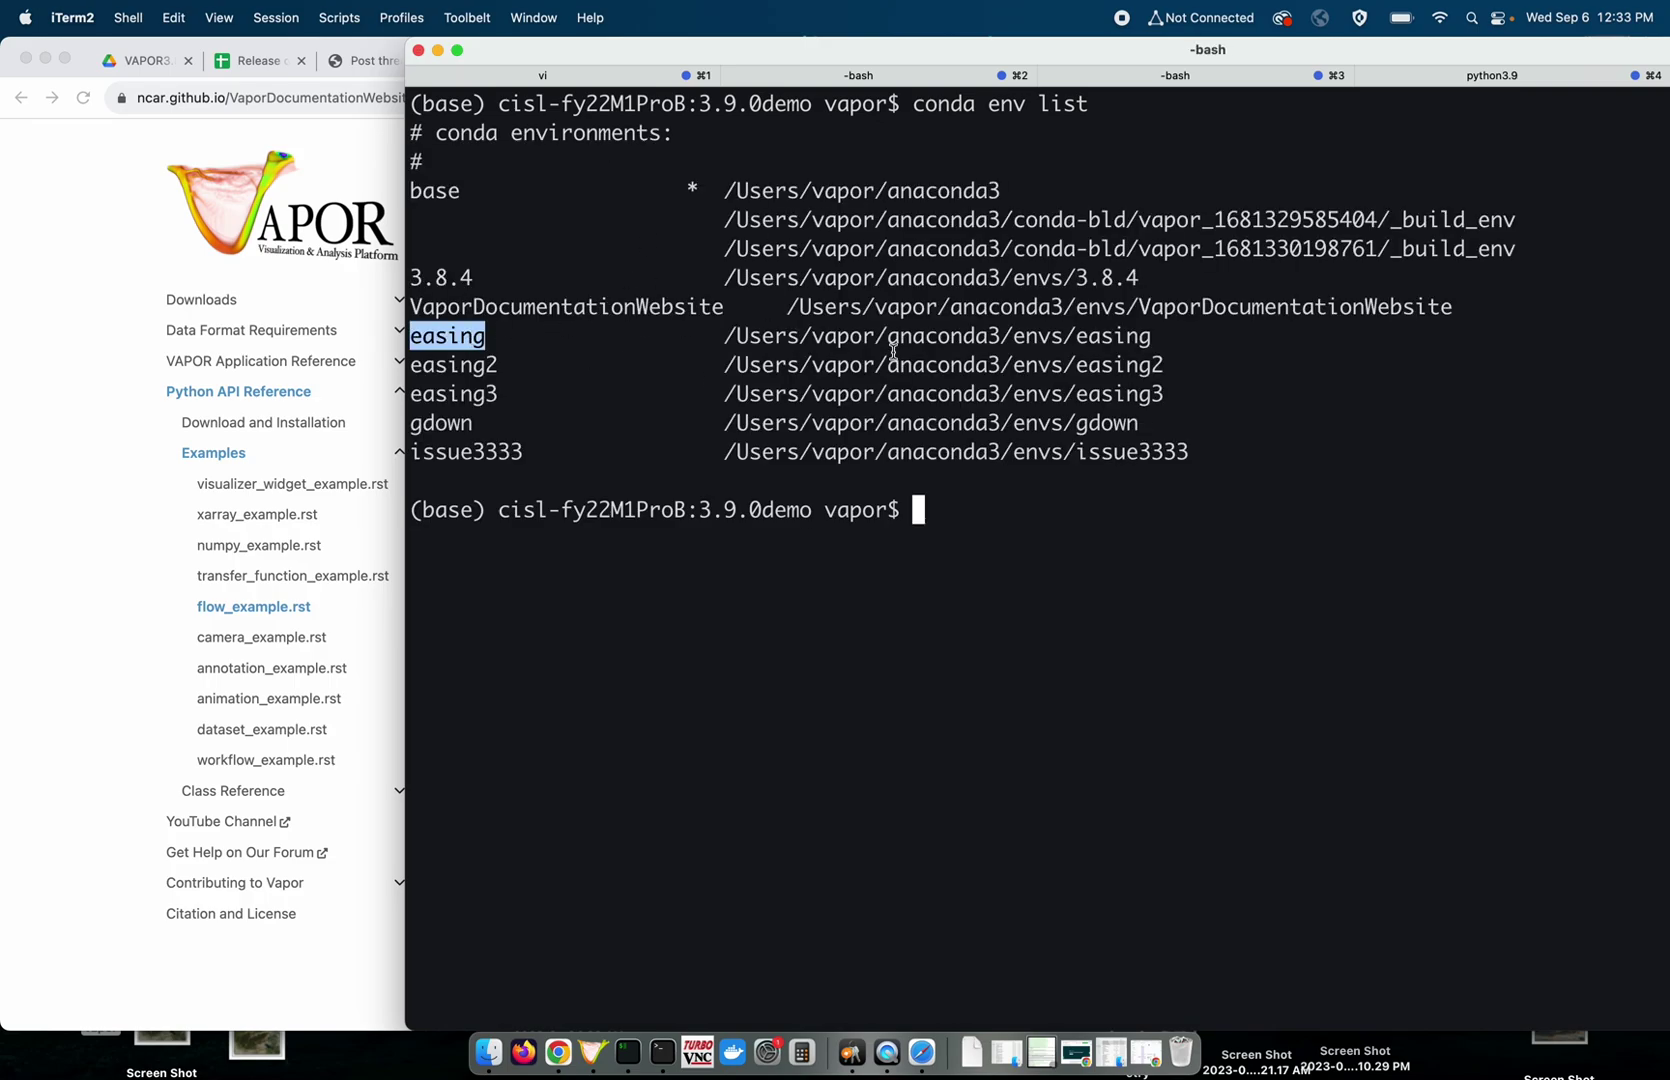
pyautogui.write('conda ')
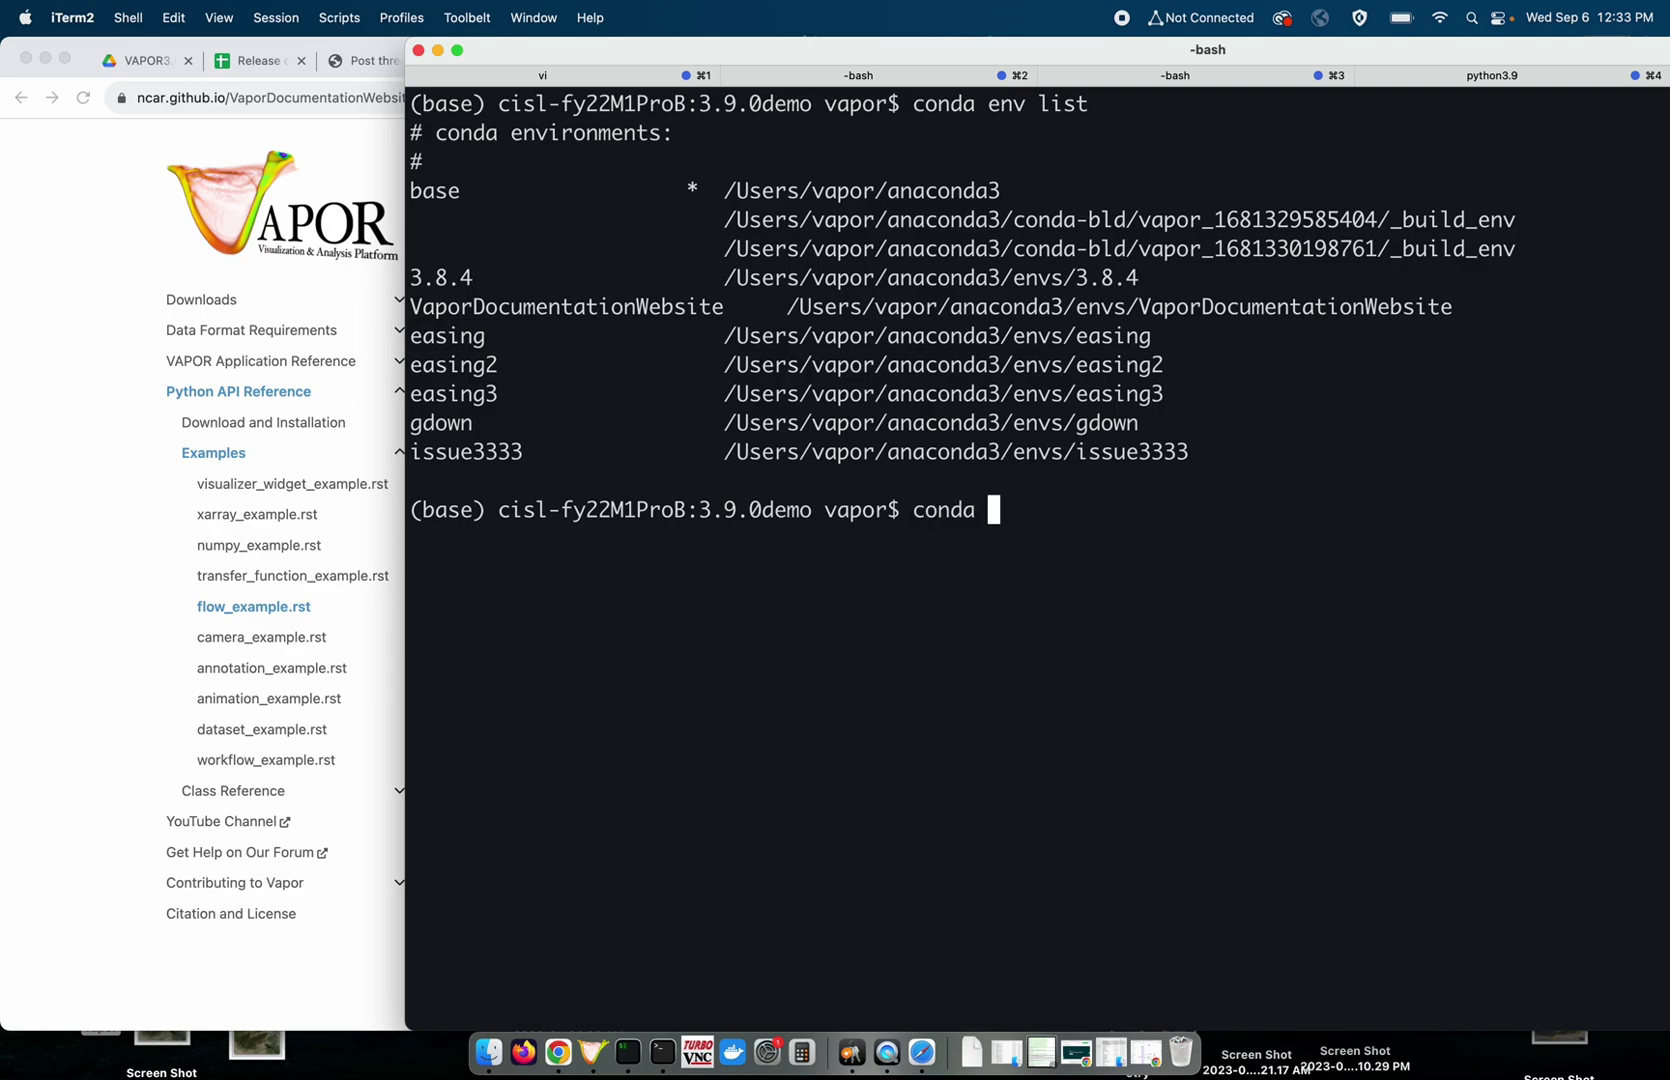
pyautogui.write('activate easing')
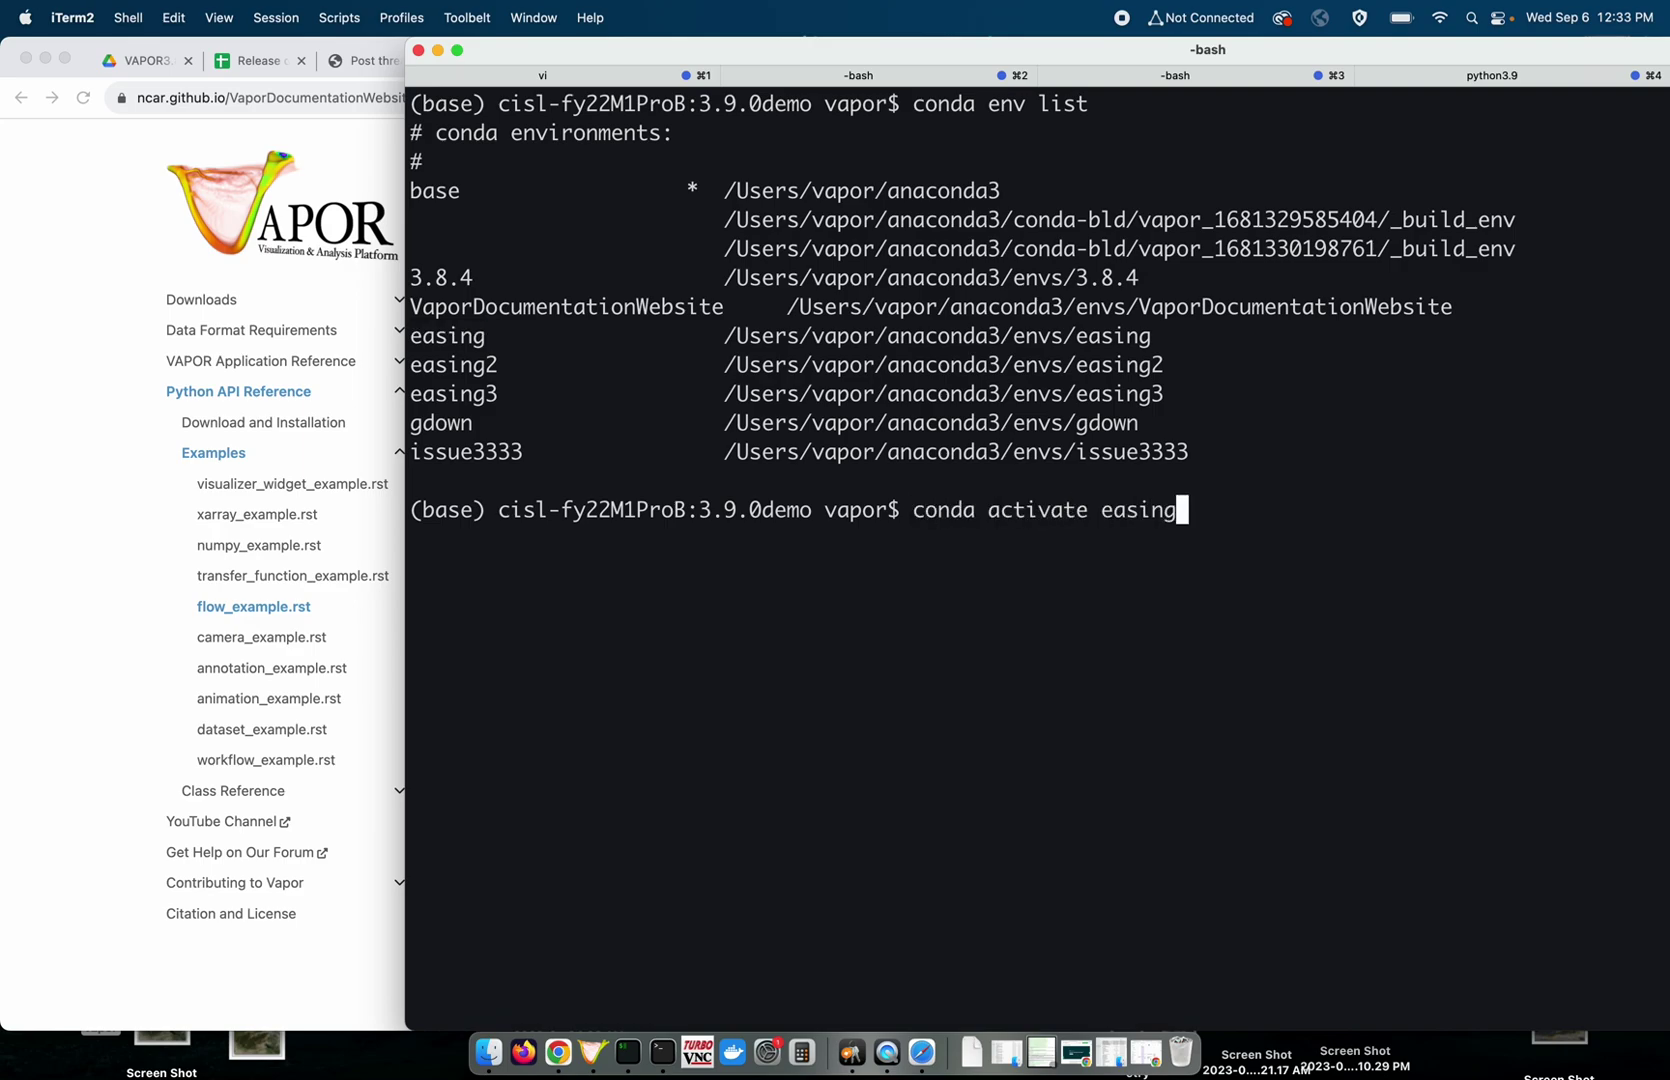
pyautogui.press('Return')
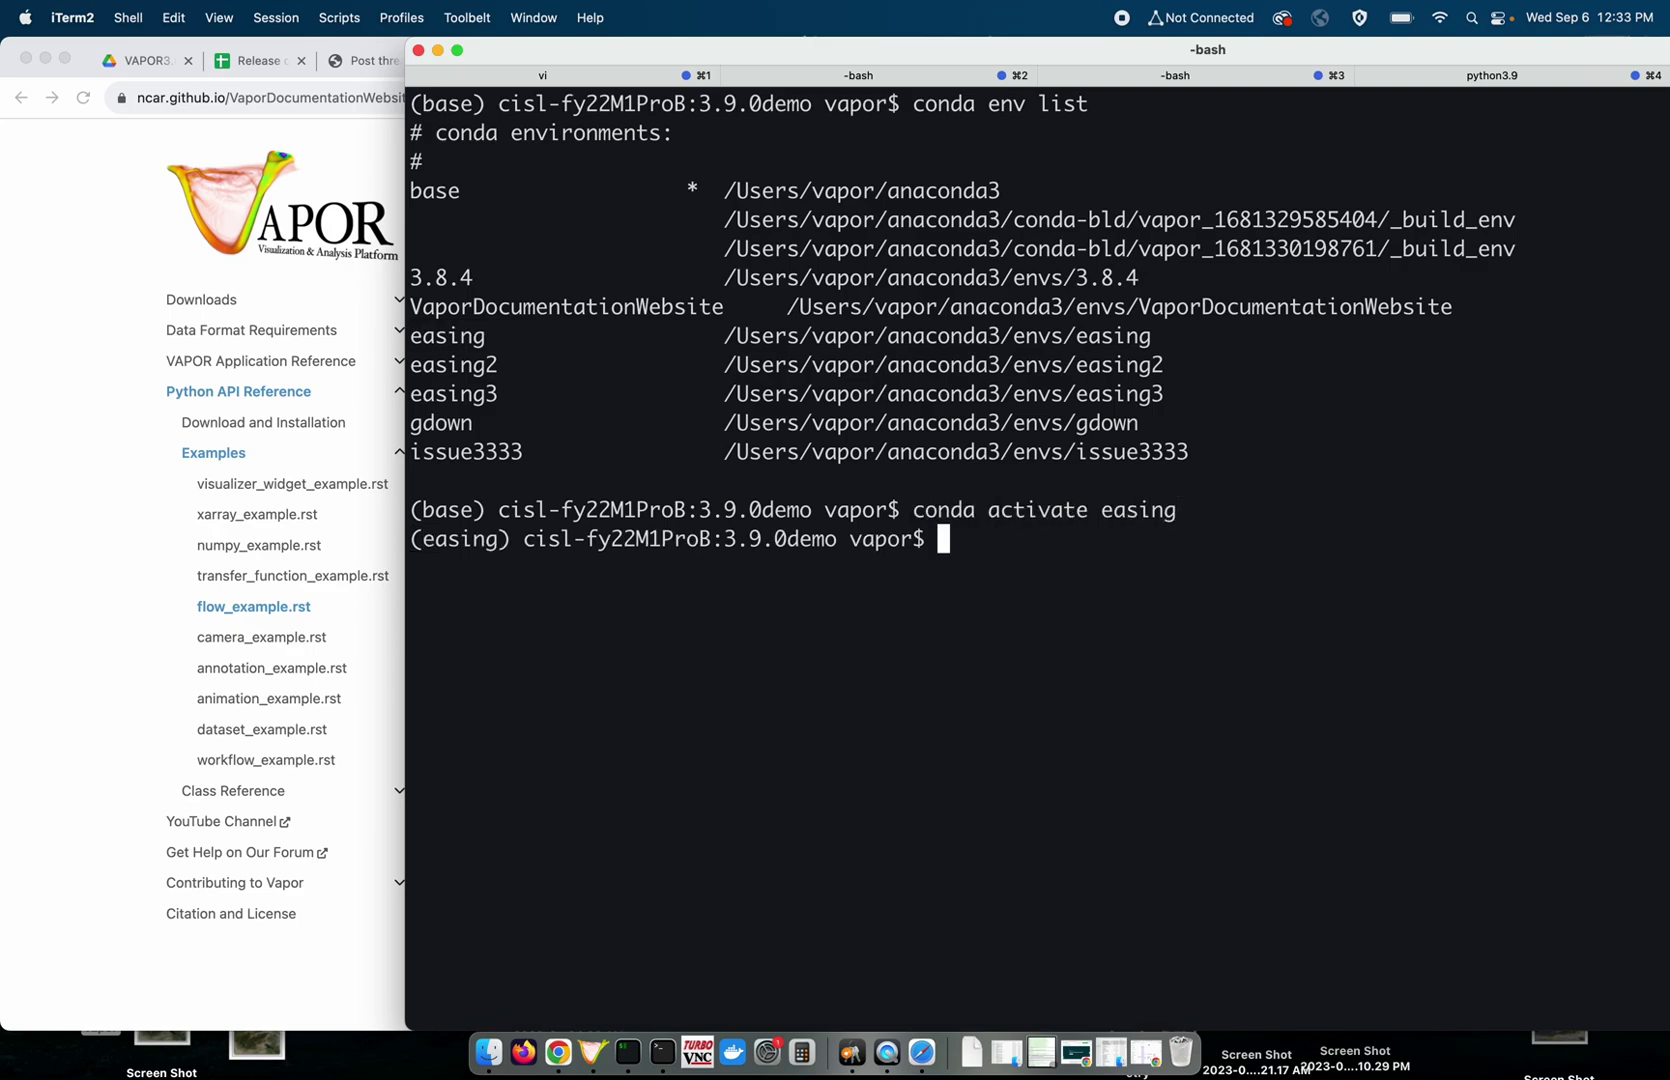
# Change to the $CONDA_PREFIX directory and list its contents.
pyautogui.write('cd $CONDA')
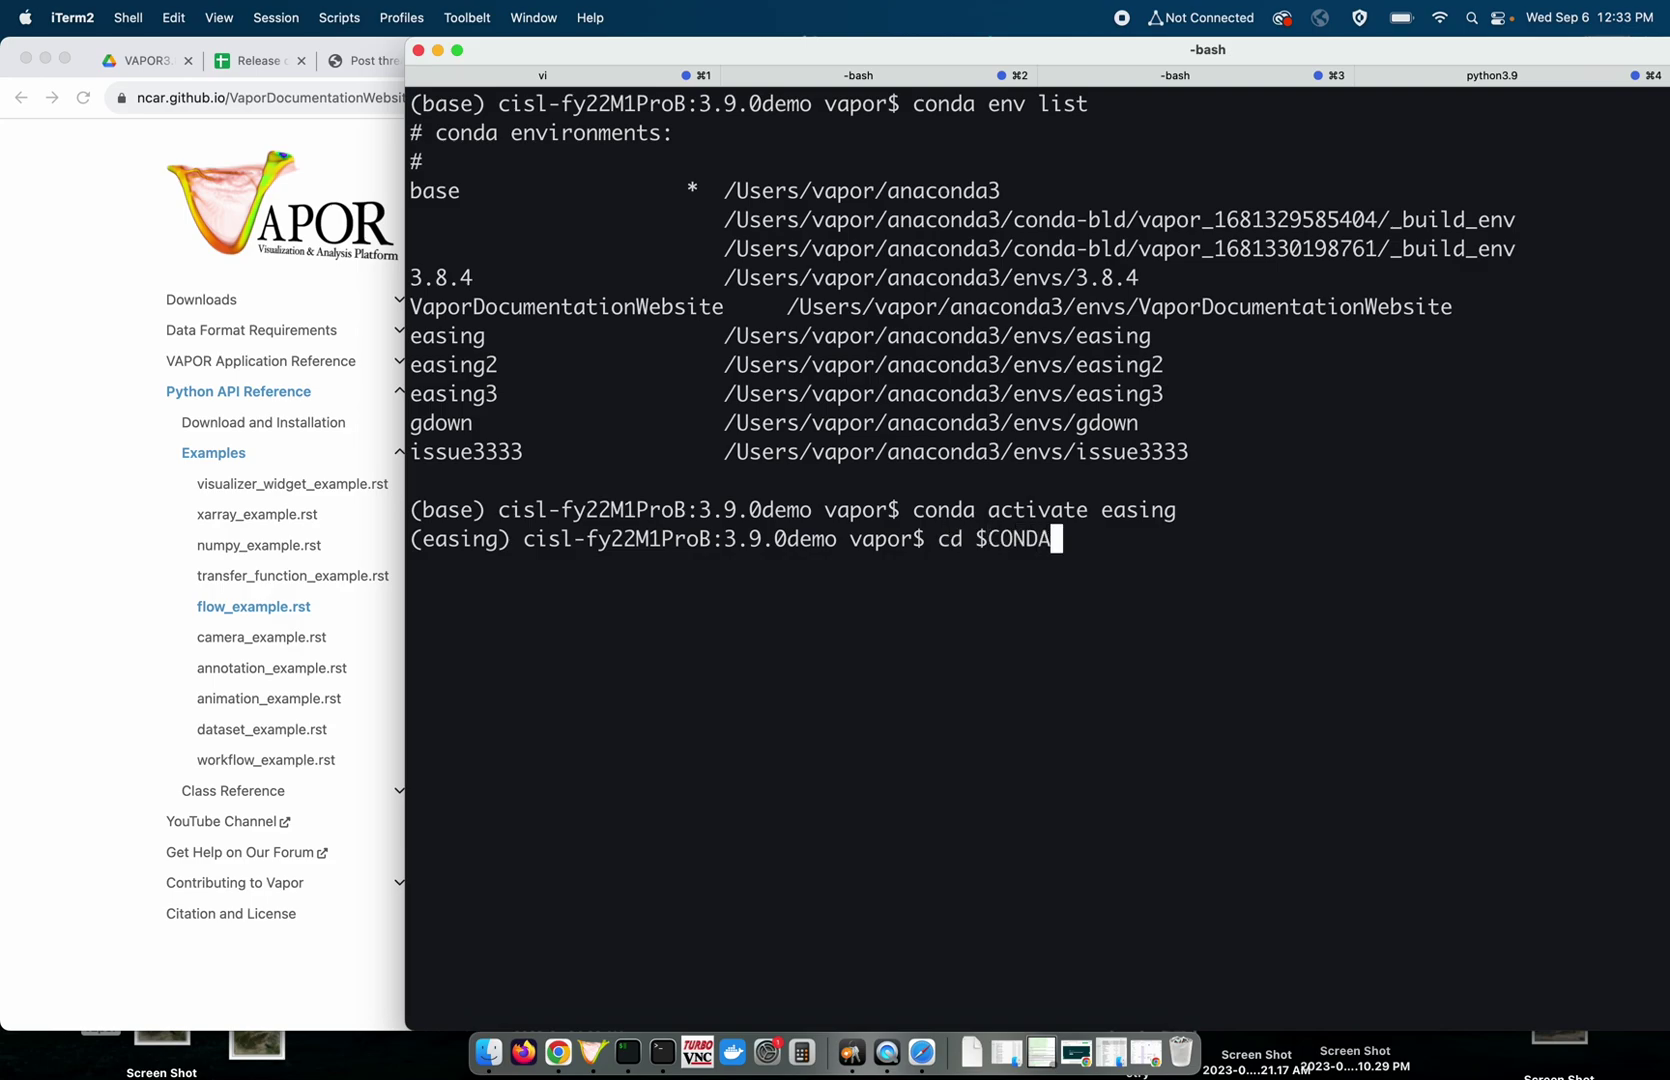
pyautogui.write('_PREFIX')
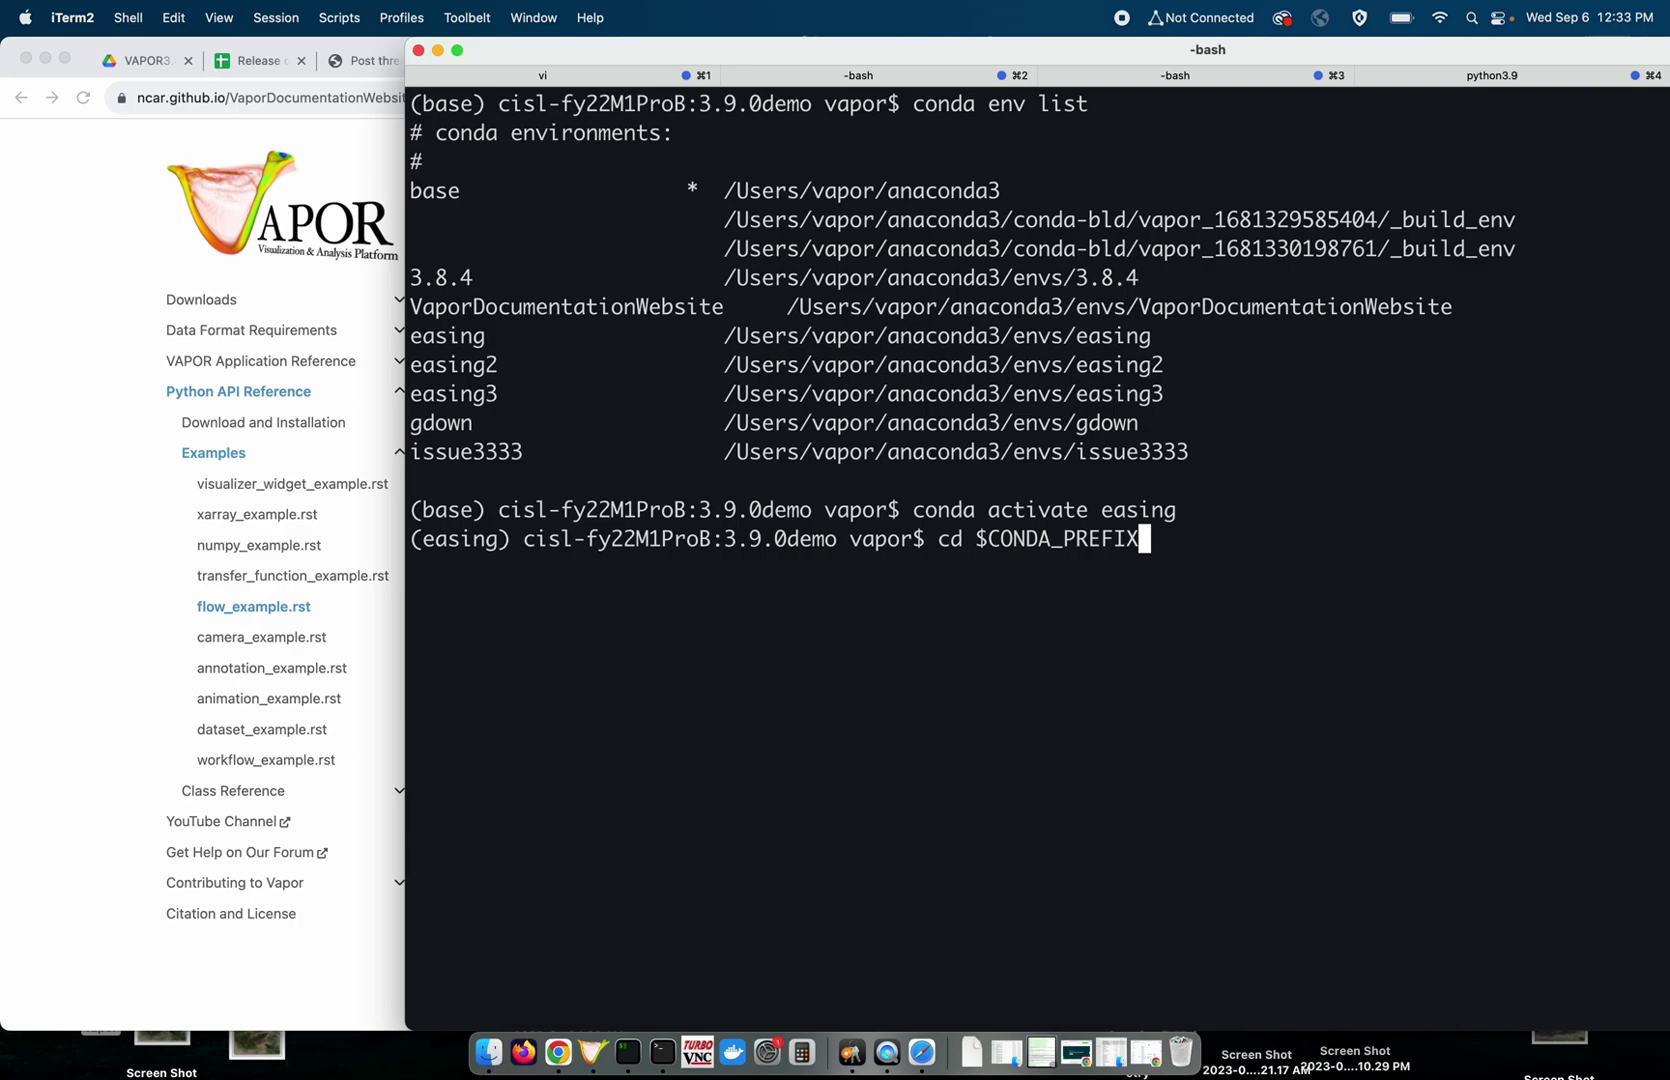
pyautogui.press('Return')
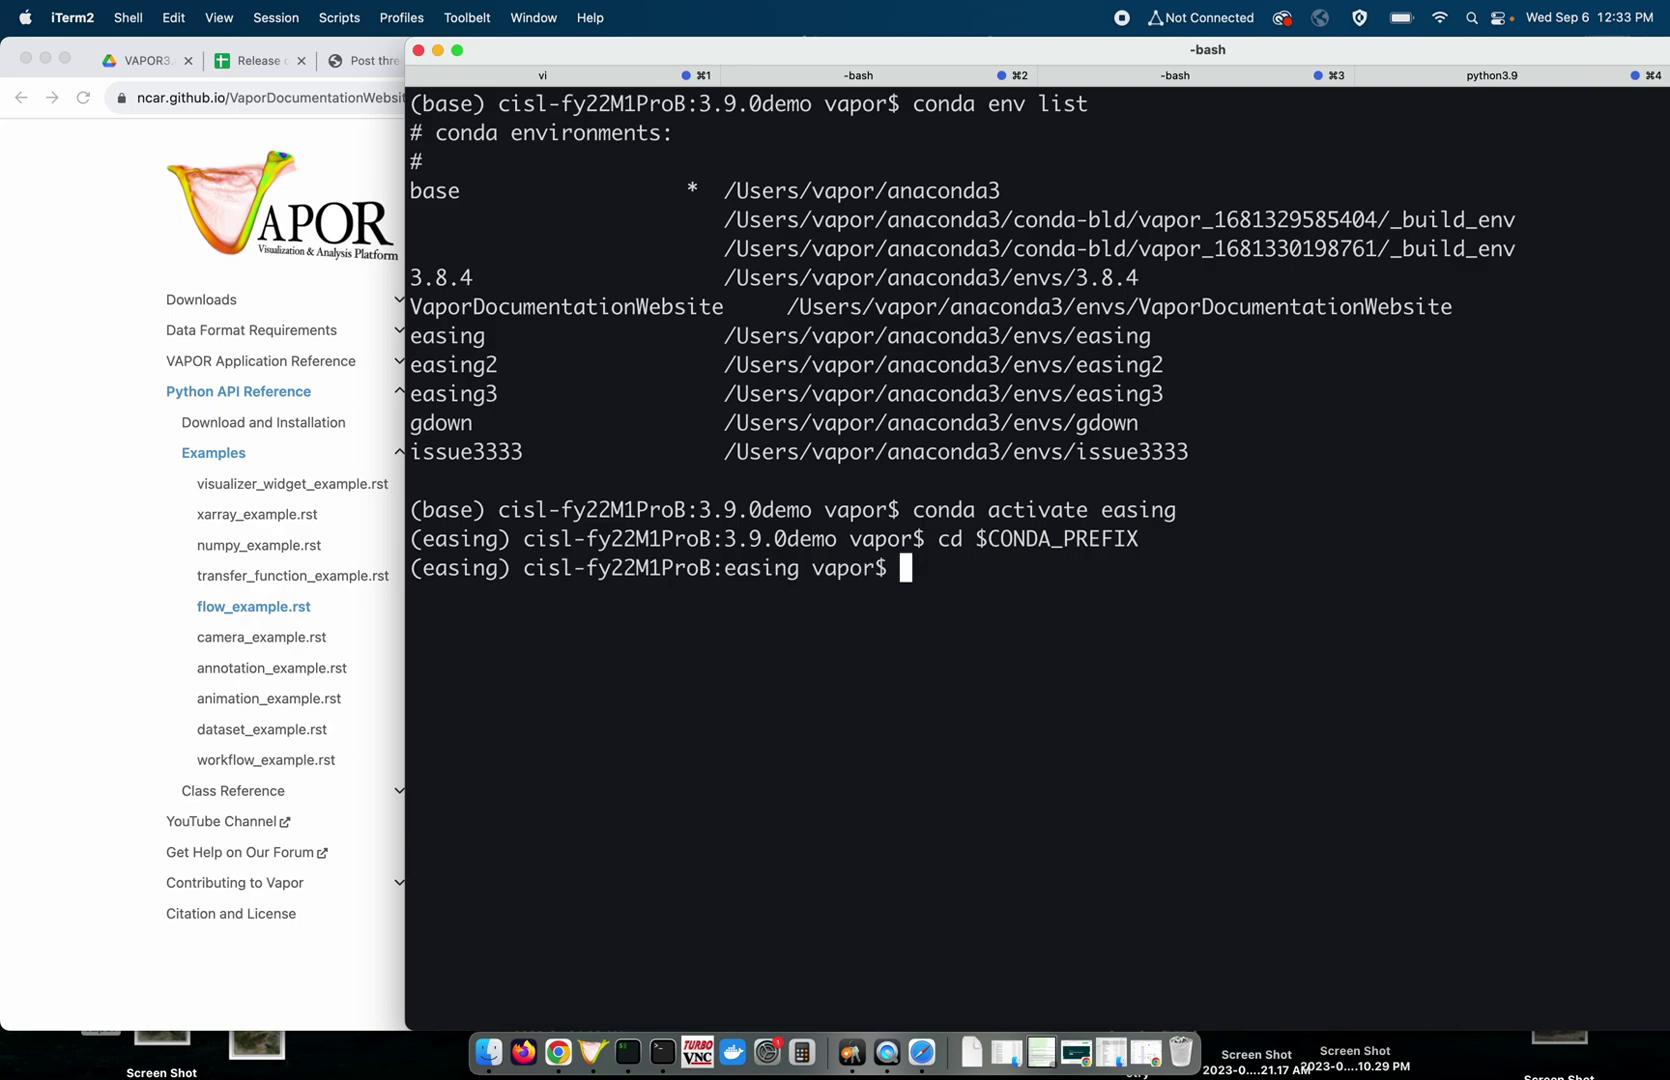
pyautogui.write('ls')
pyautogui.press('Return')
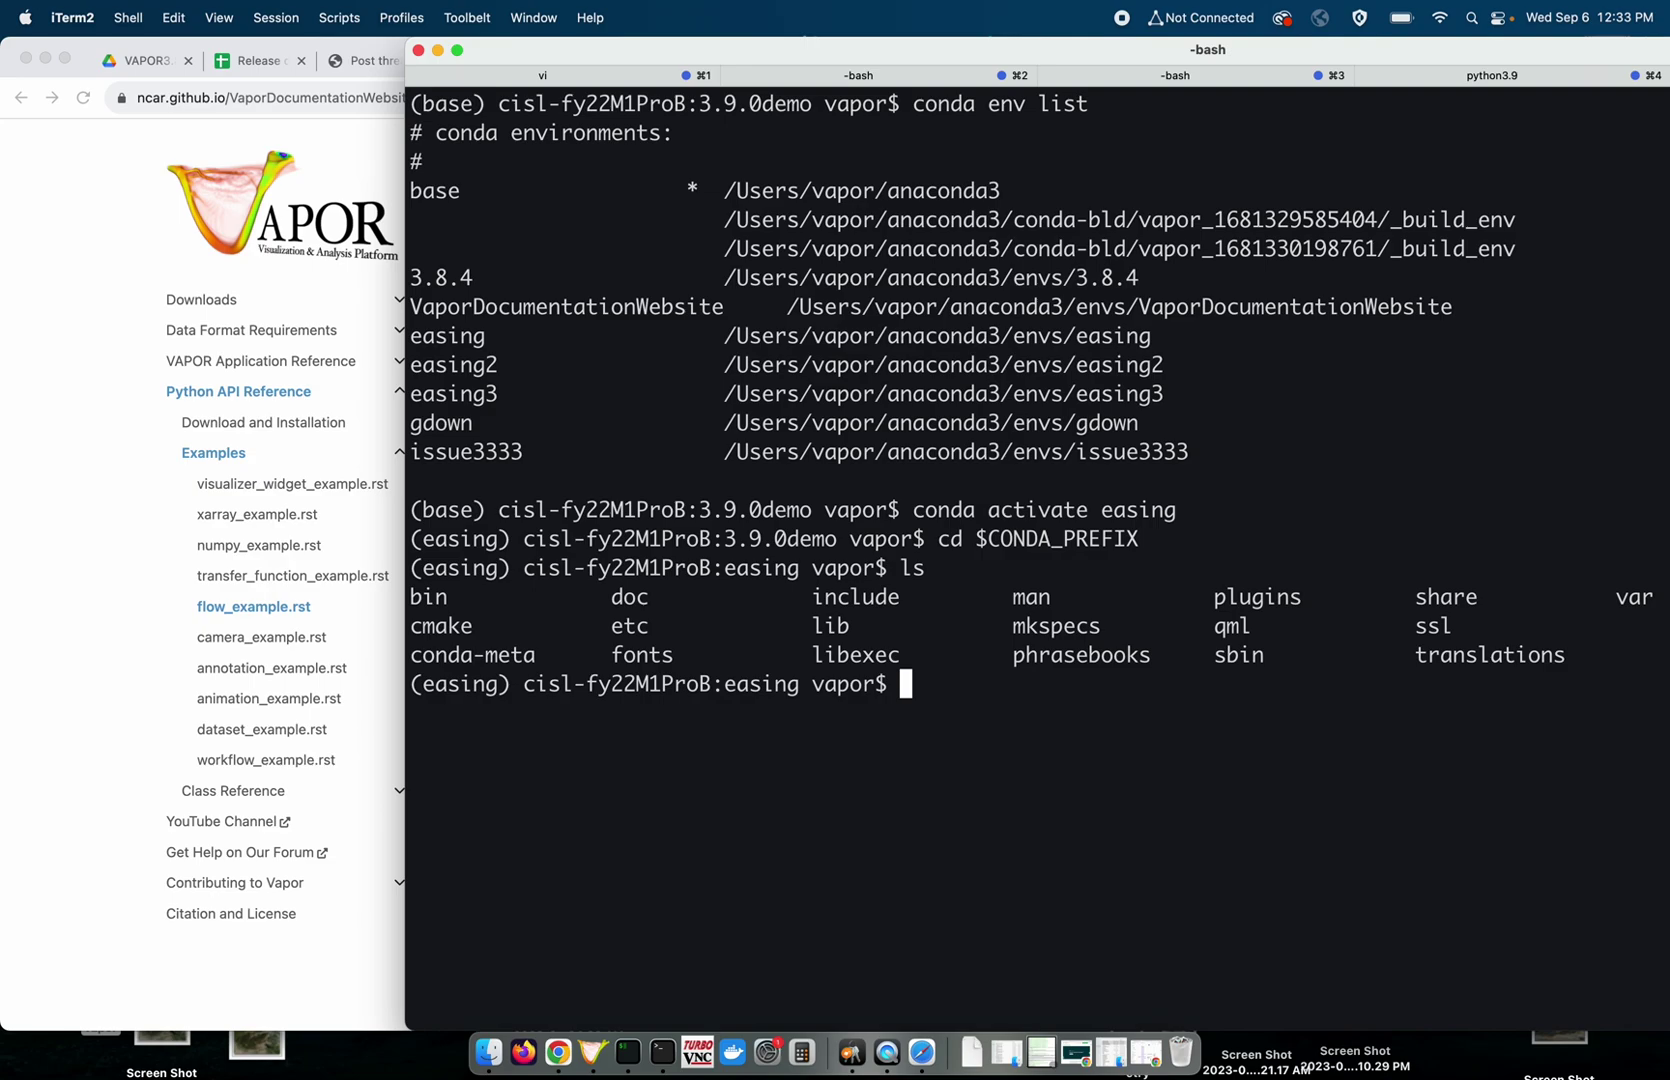
# Change to the lib/python3.9/site-packages/vapor directory and list its contents.
pyautogui.write('cd lib/python3.9/va')
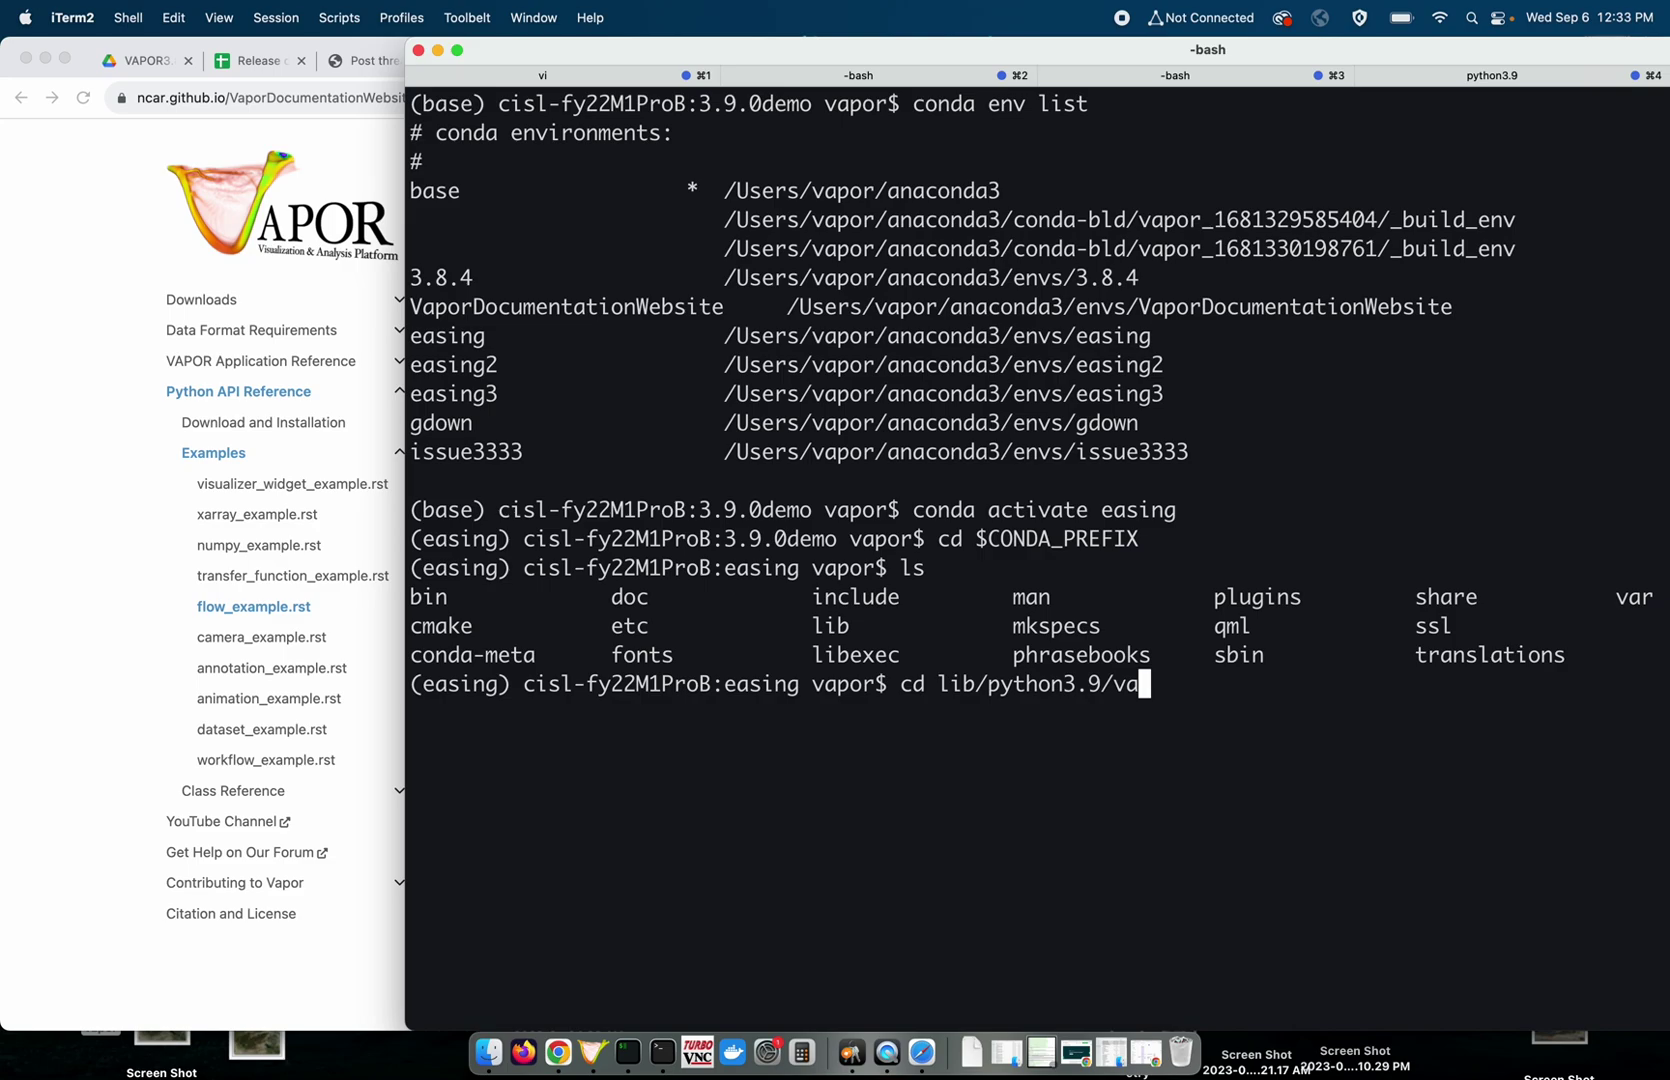
pyautogui.write('p')
pyautogui.press('BackSpace')
pyautogui.press('BackSpace')
pyautogui.press('BackSpace')
pyautogui.write('site')
pyautogui.press('Tab')
pyautogui.write('vapor')
pyautogui.press('Return')
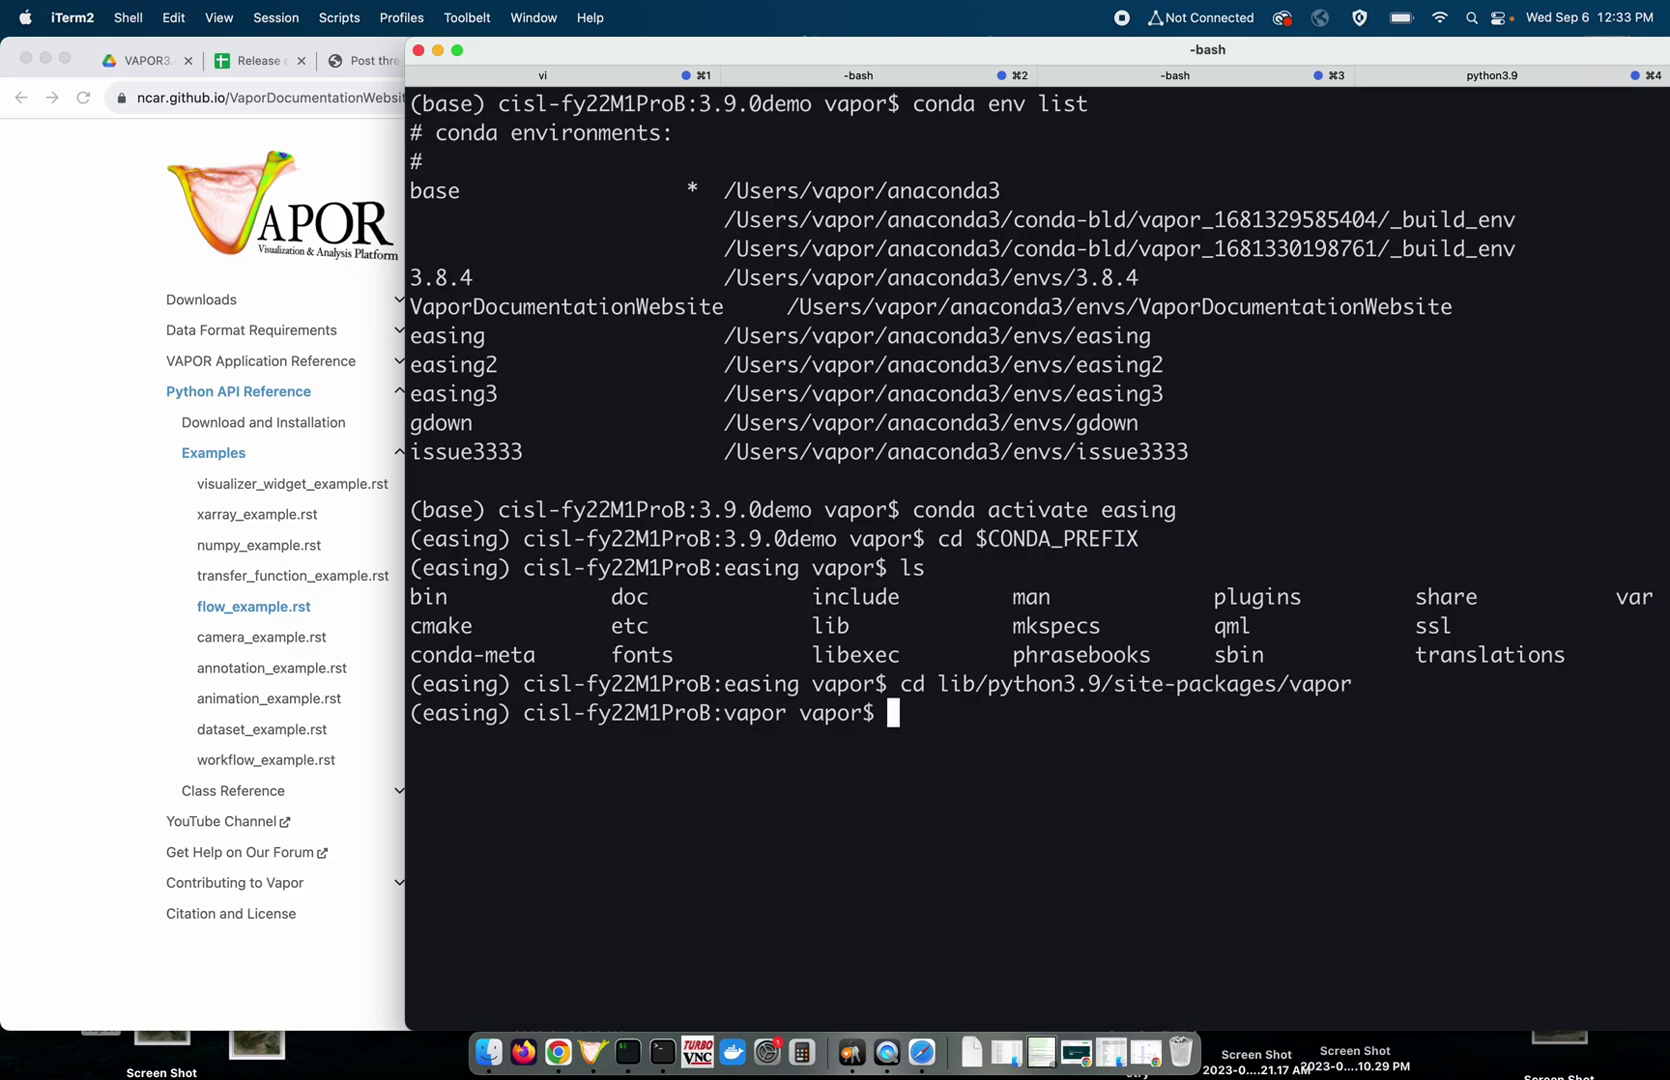
pyautogui.write('ls')
pyautogui.press('Return')
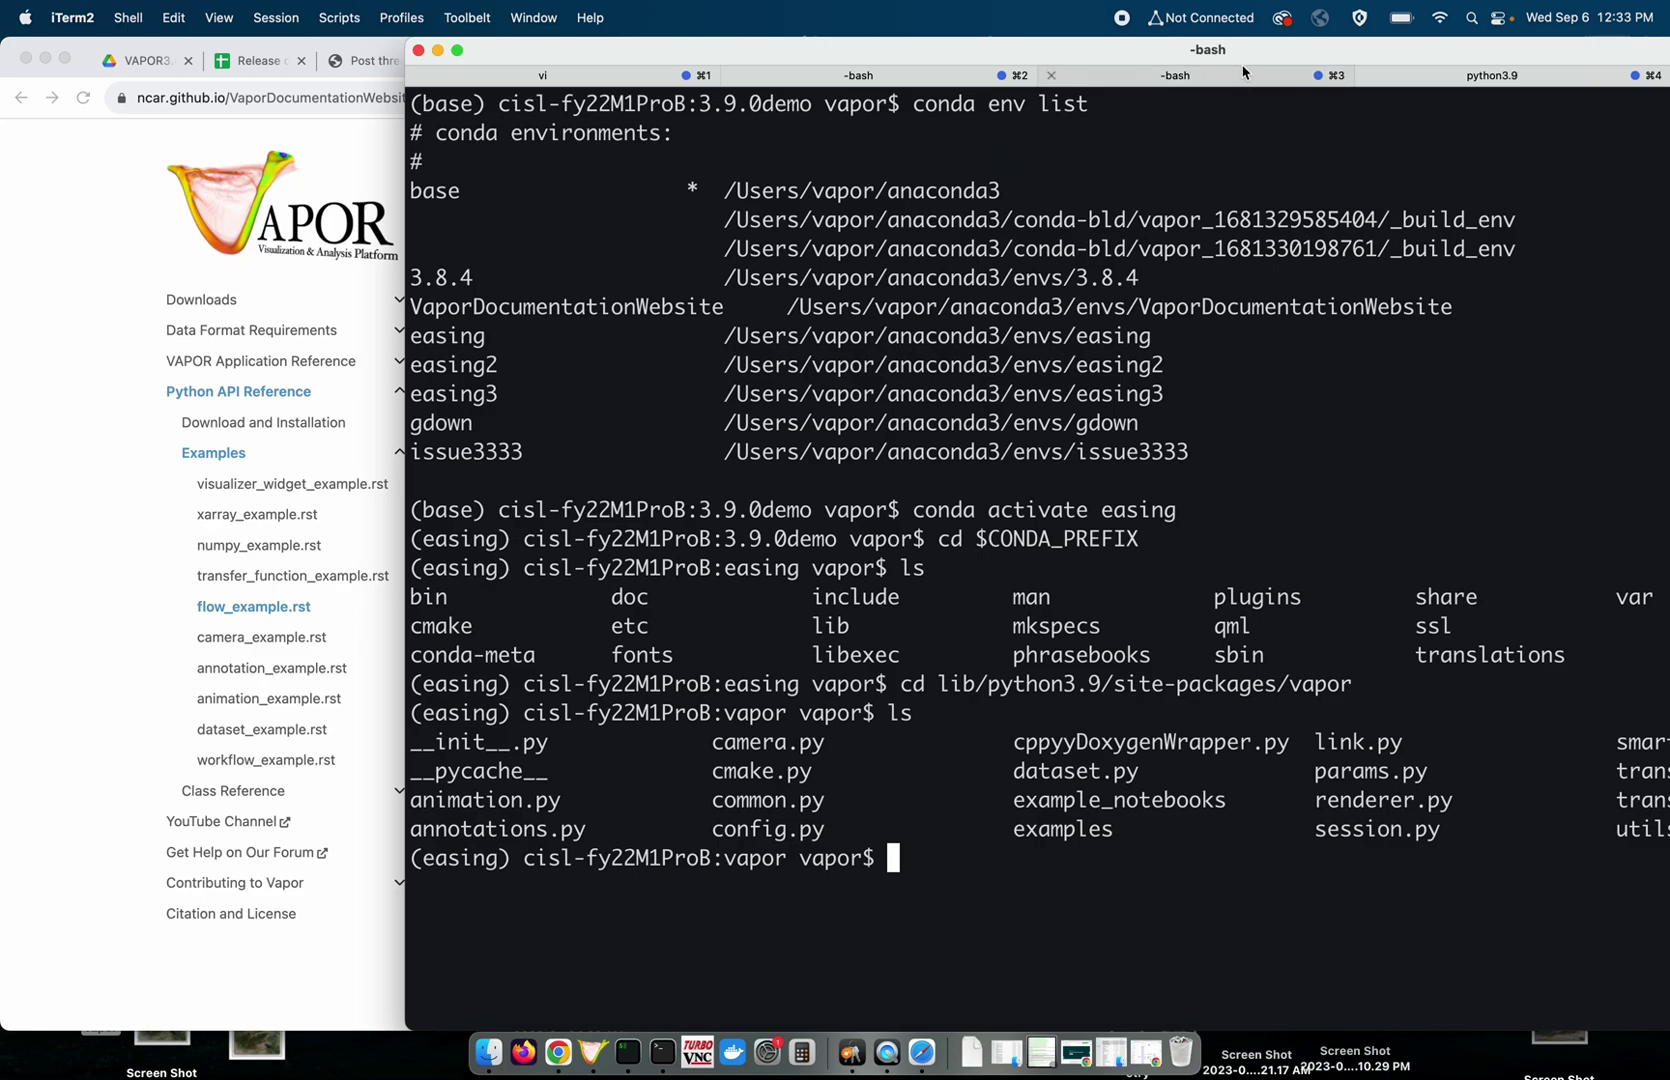
# Move the terminal window to reveal the whole listing and highlight the examples and example_notebooks directories.
pyautogui.moveTo(1258, 73); pyautogui.dragTo(1018, 73)
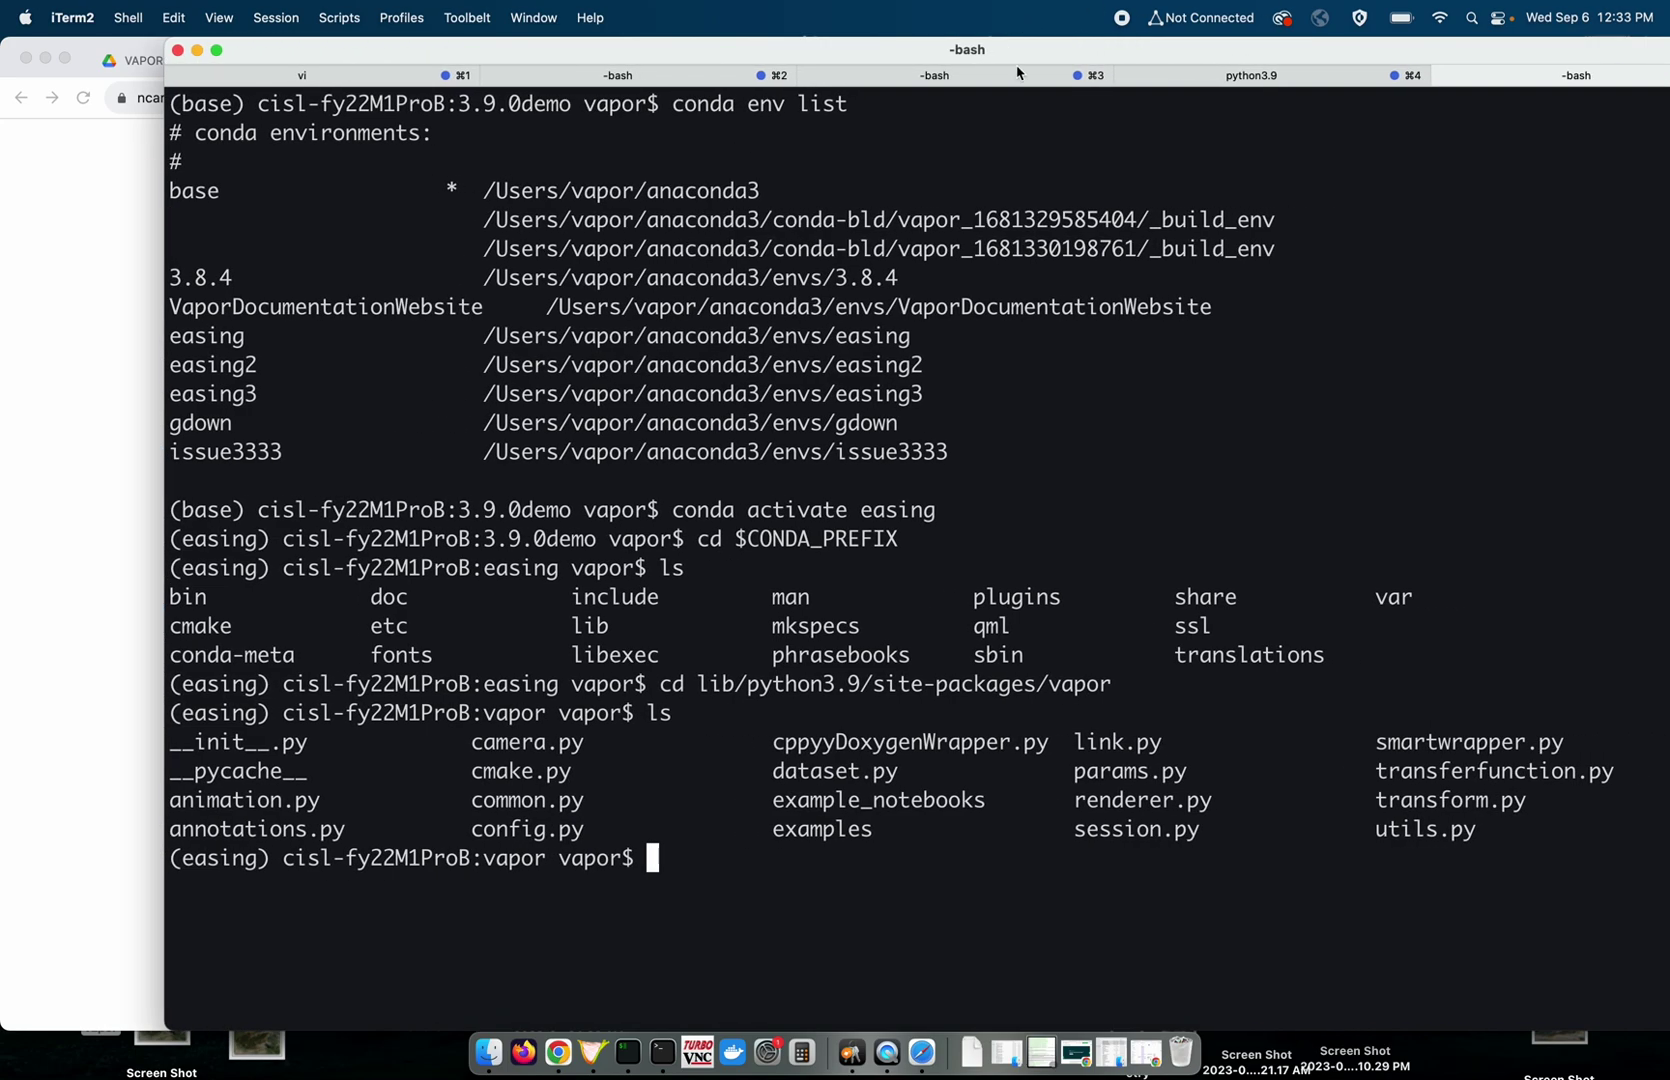
pyautogui.doubleClick(827, 830)
pyautogui.doubleClick(826, 801)
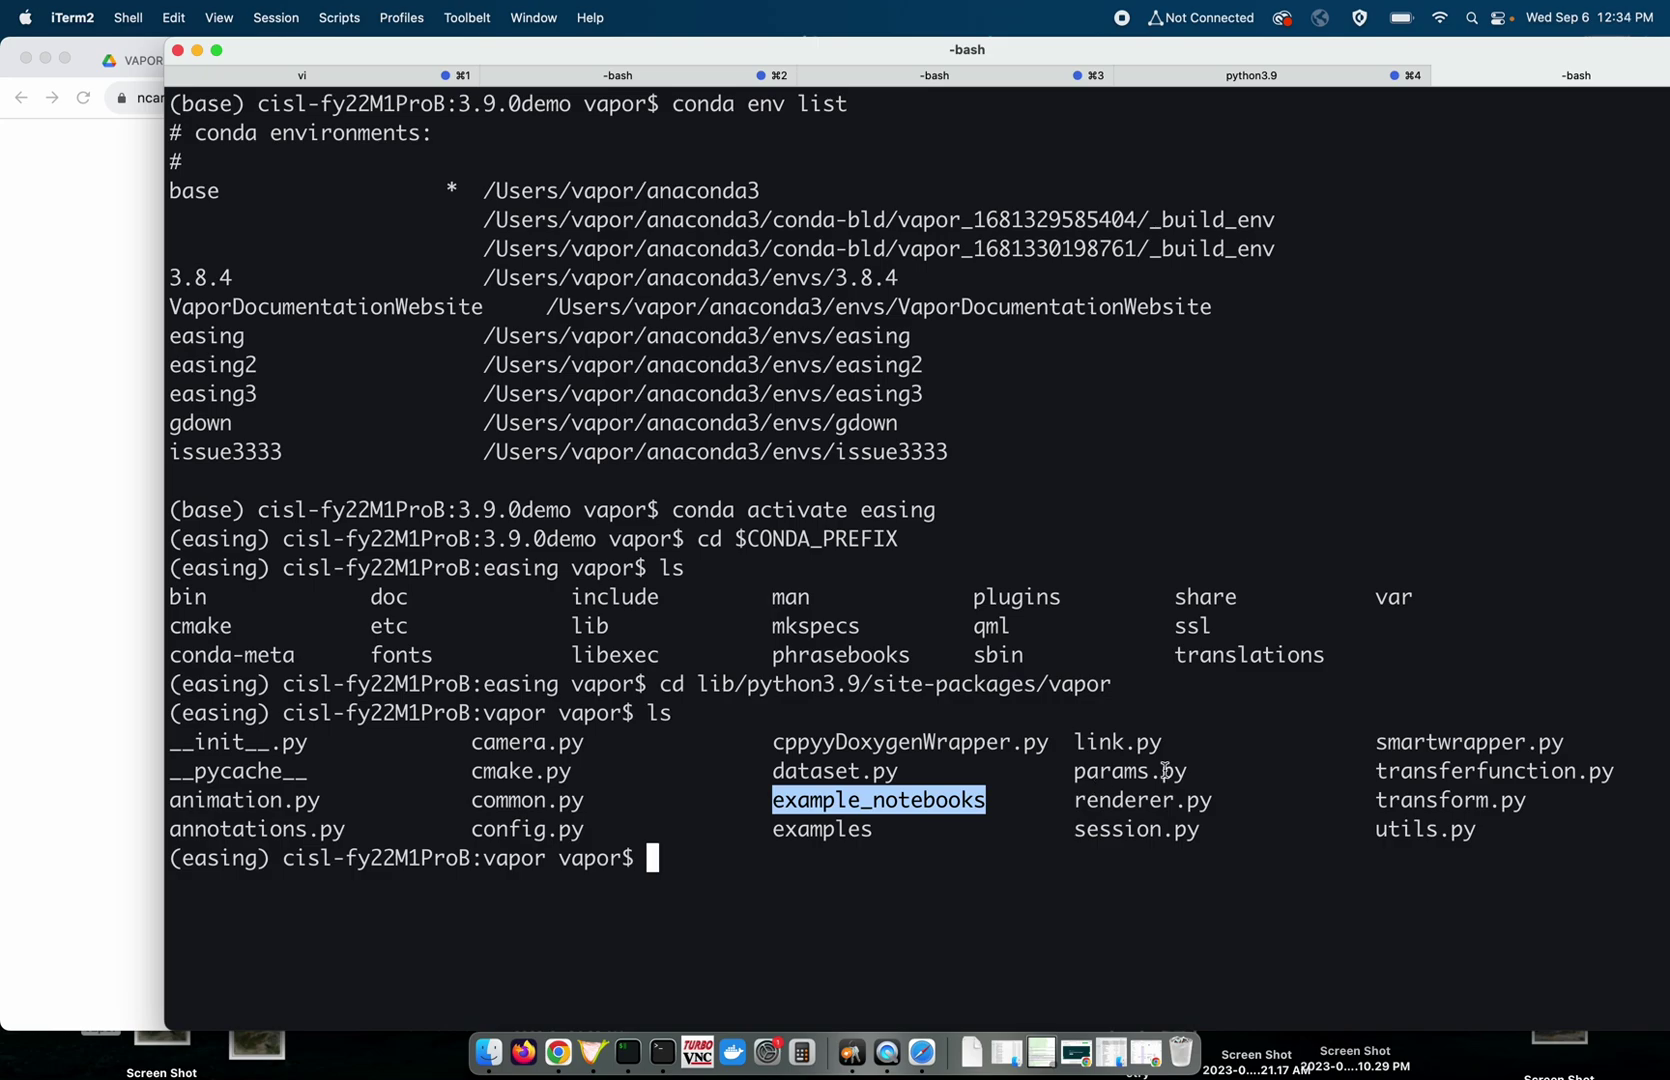
# Change to the examples directory and list its example scripts.
pyautogui.write('cd')
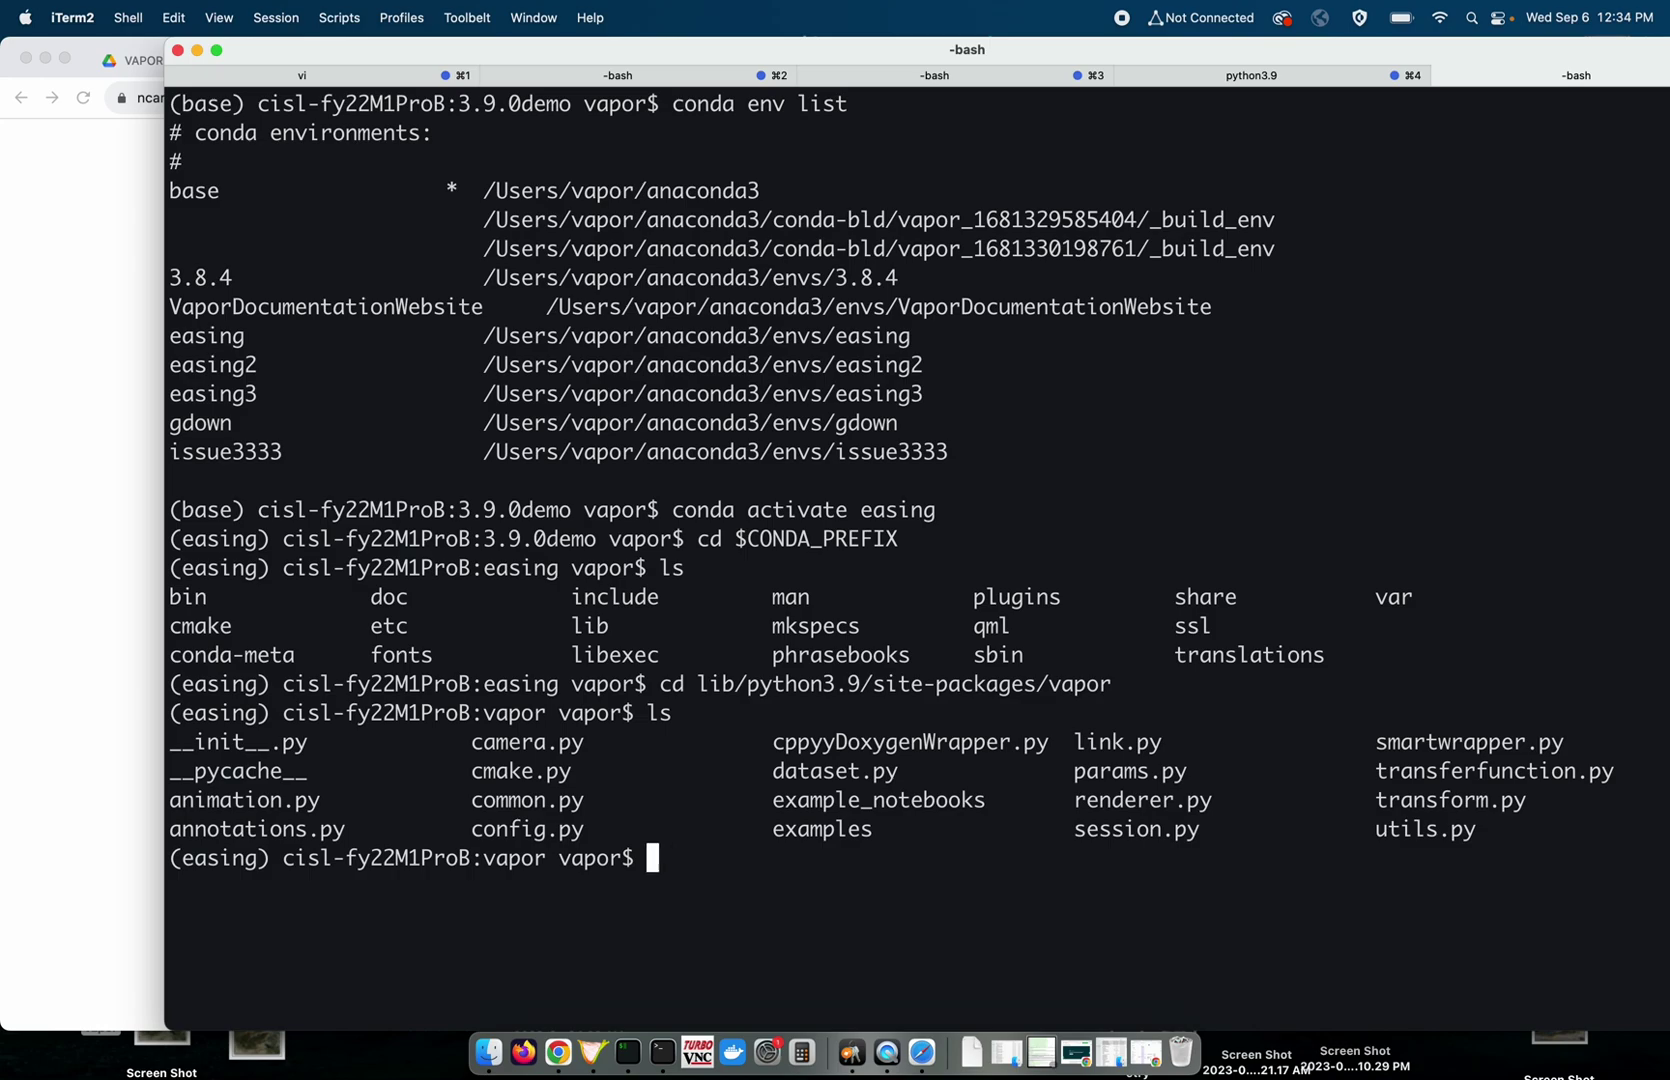
pyautogui.write(' examples/')
pyautogui.press('Return')
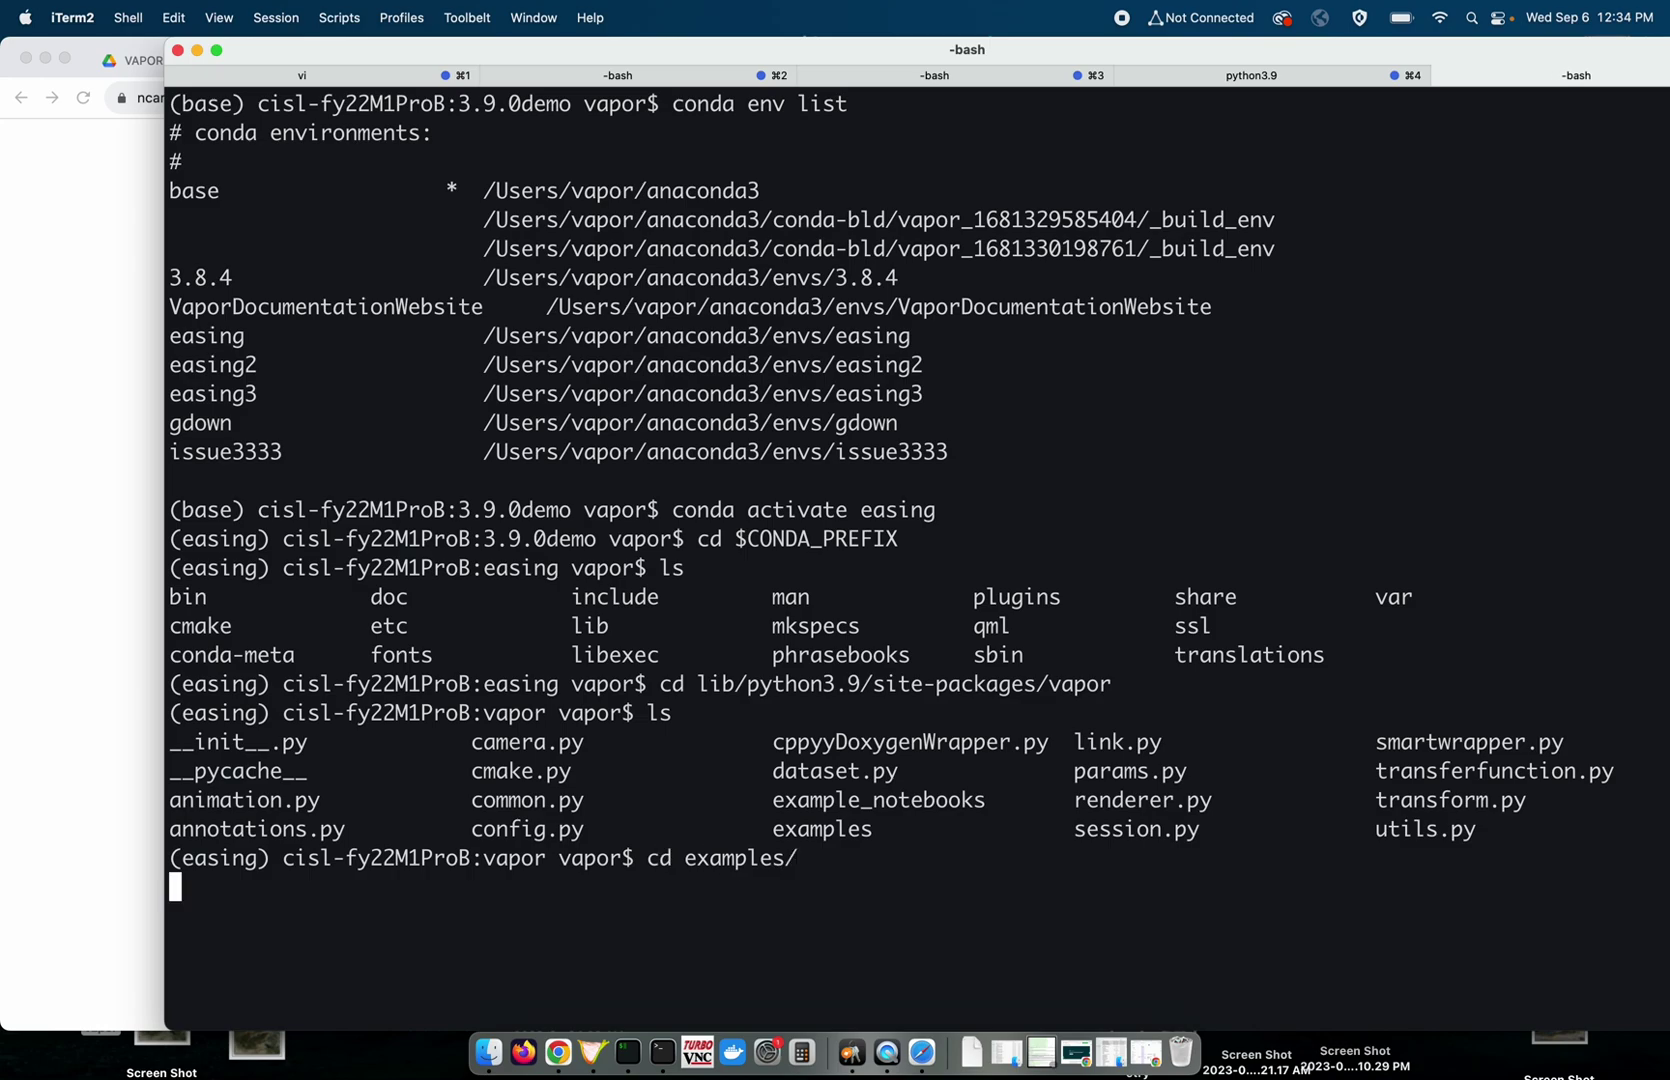
pyautogui.write('ls')
pyautogui.press('Return')
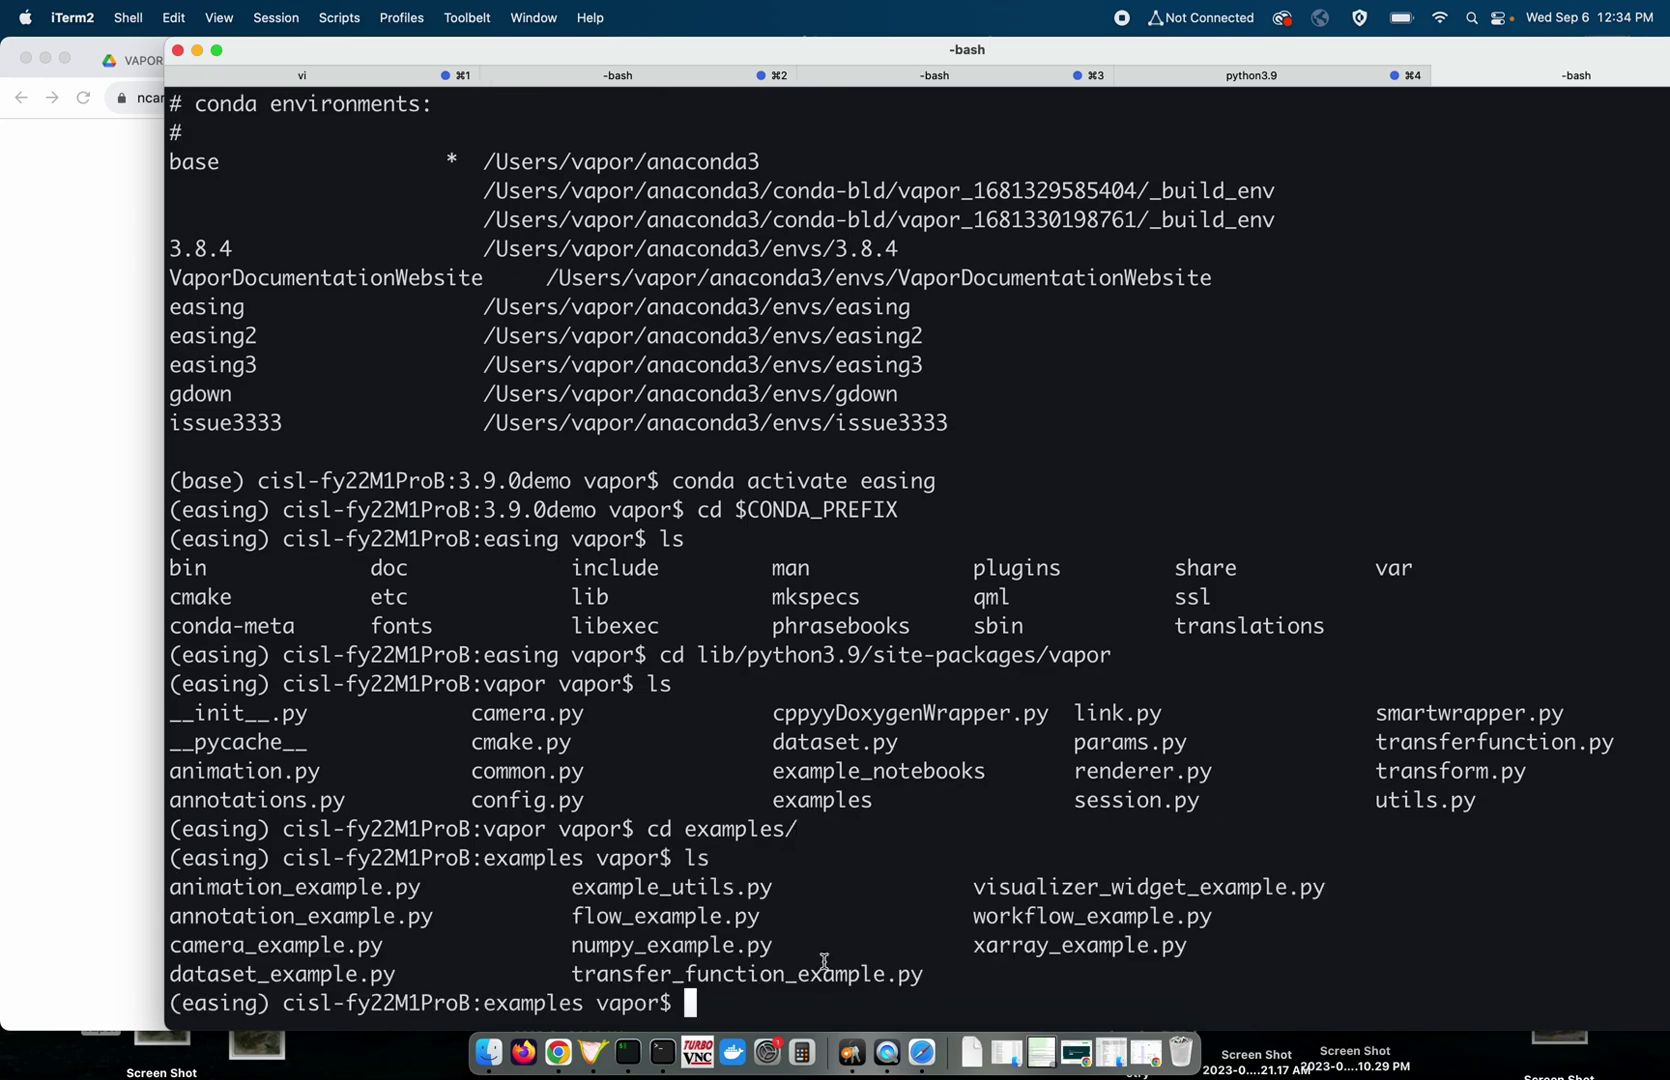
# Highlight flow_example.py in the listing, open it in vi and review its default advection and rendering techniques code.
pyautogui.doubleClick(684, 918)
pyautogui.write('vi flo')
pyautogui.press('Tab')
pyautogui.press('Return')
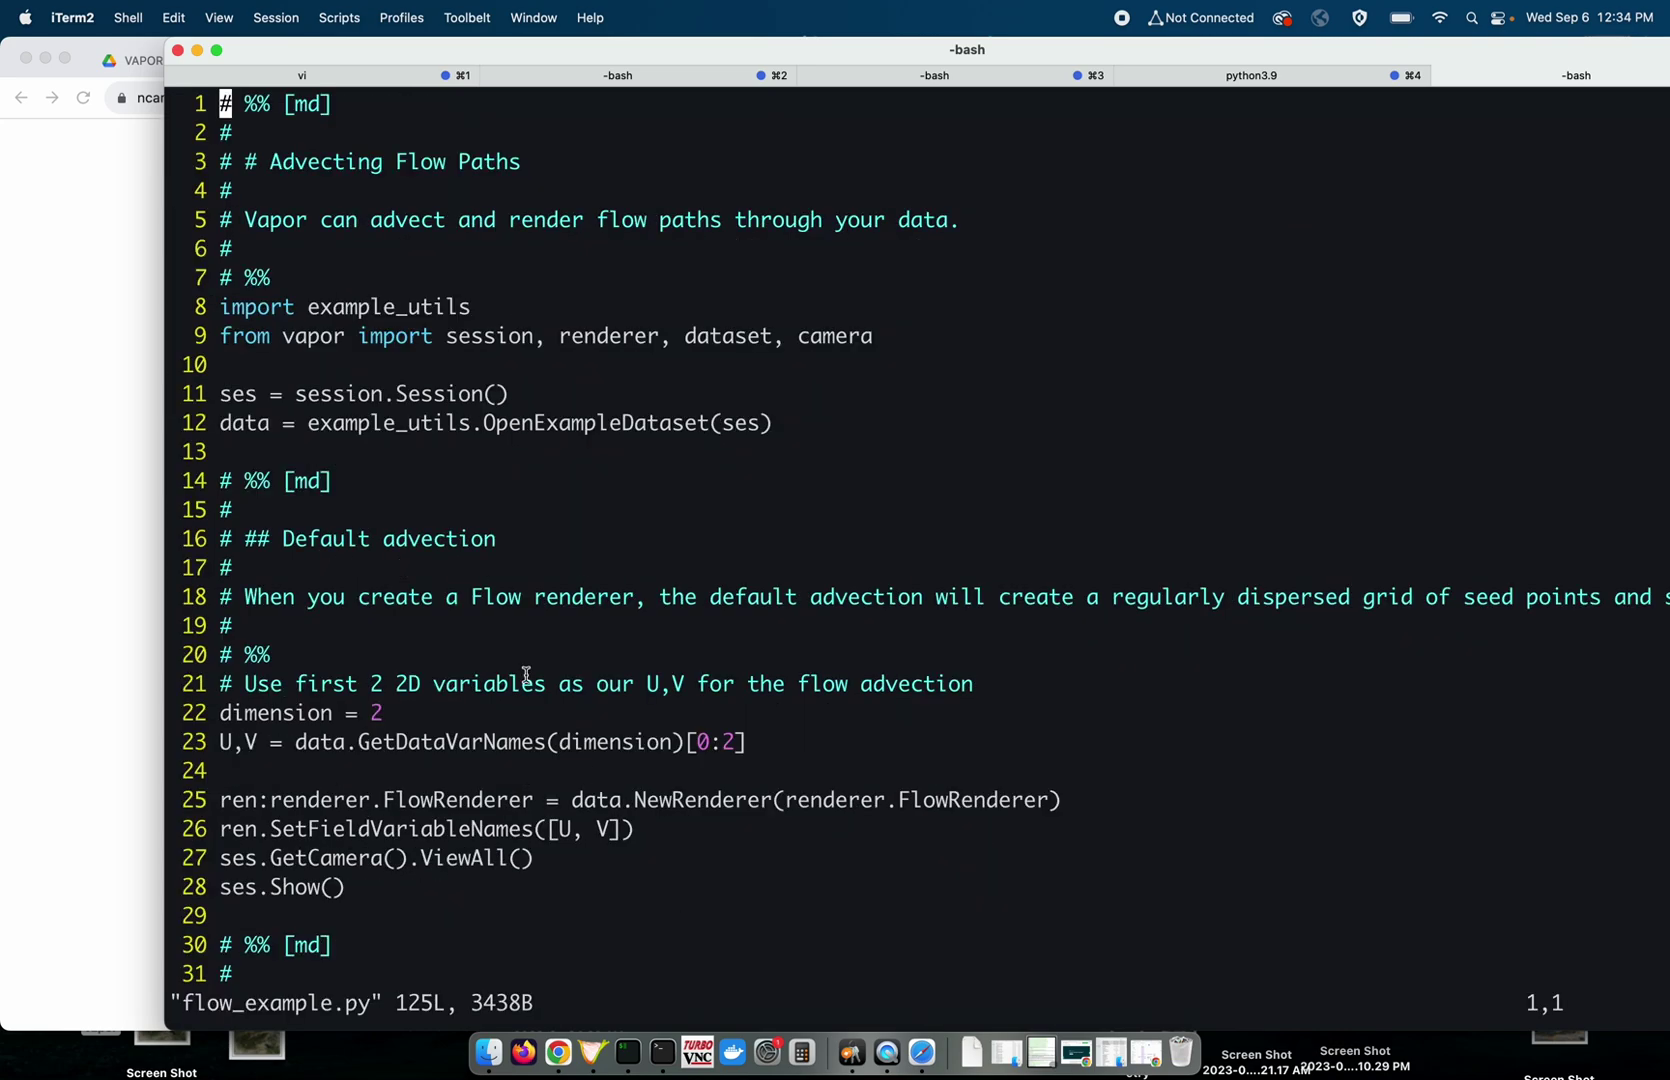
pyautogui.scroll(-8, 533, 630)
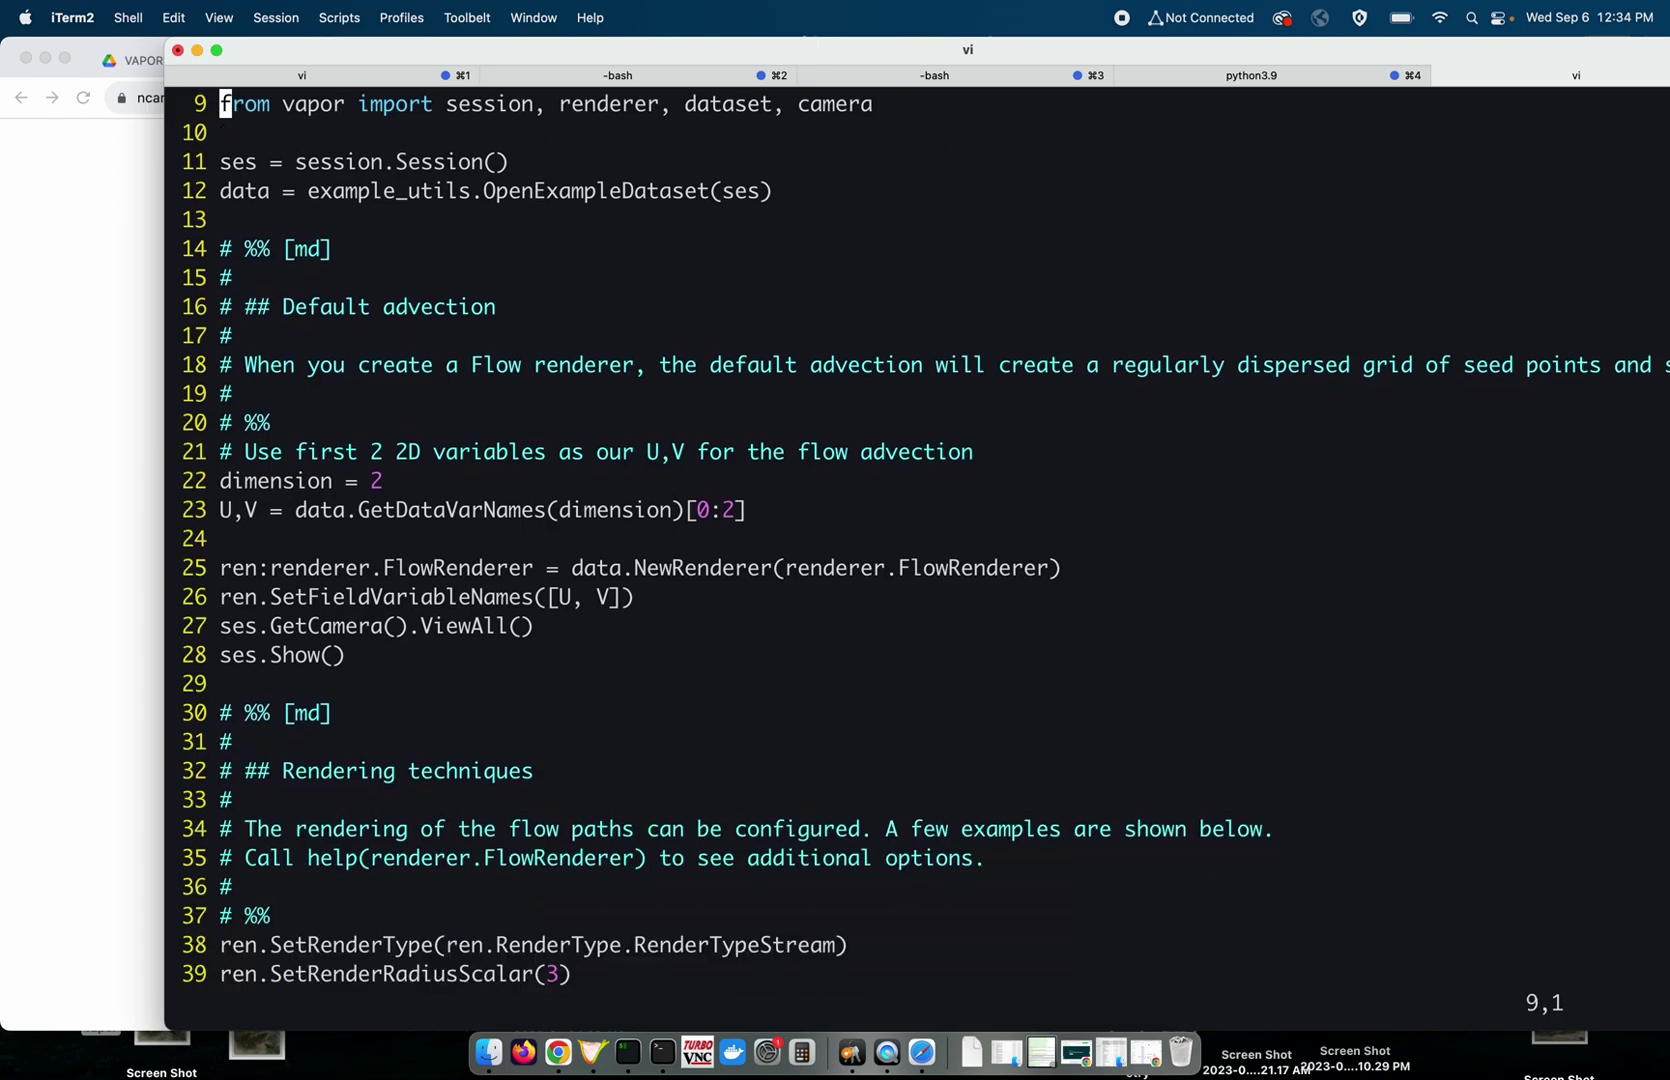
pyautogui.scroll(-7, 390, 519)
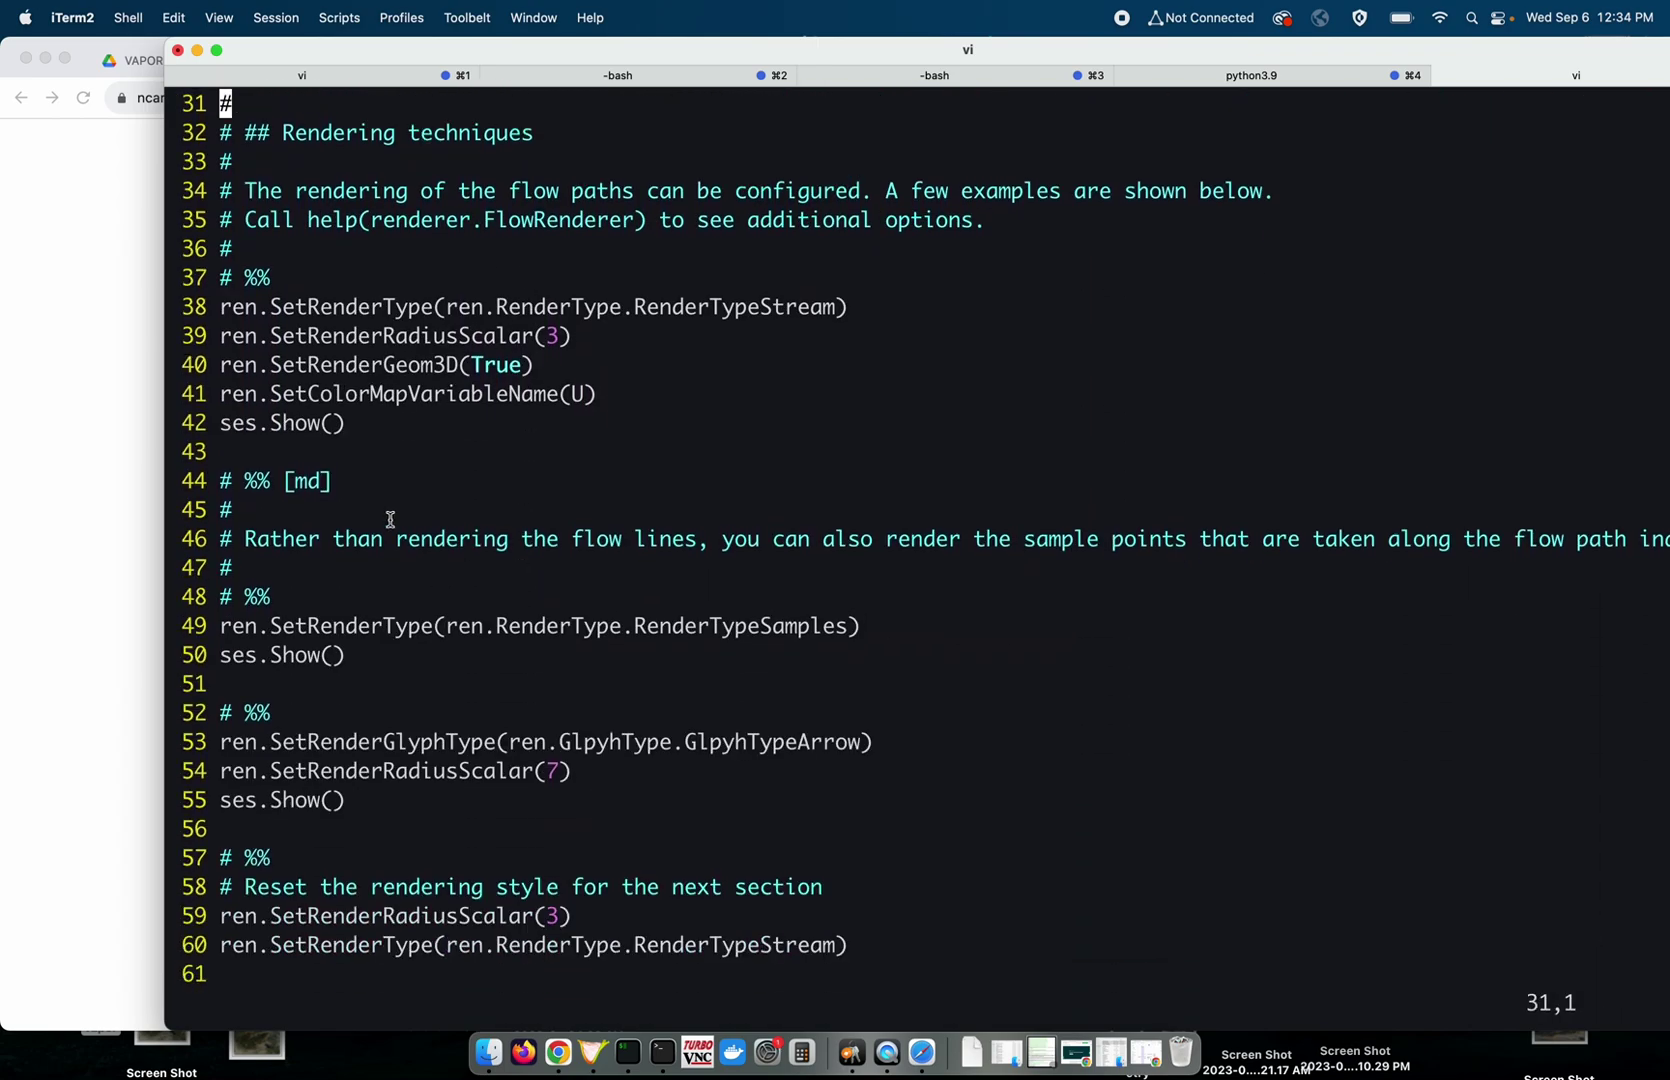
# Bring up the Chrome documentation window, minimize it and switch to the VAPOR window.
pyautogui.click(135, 503)
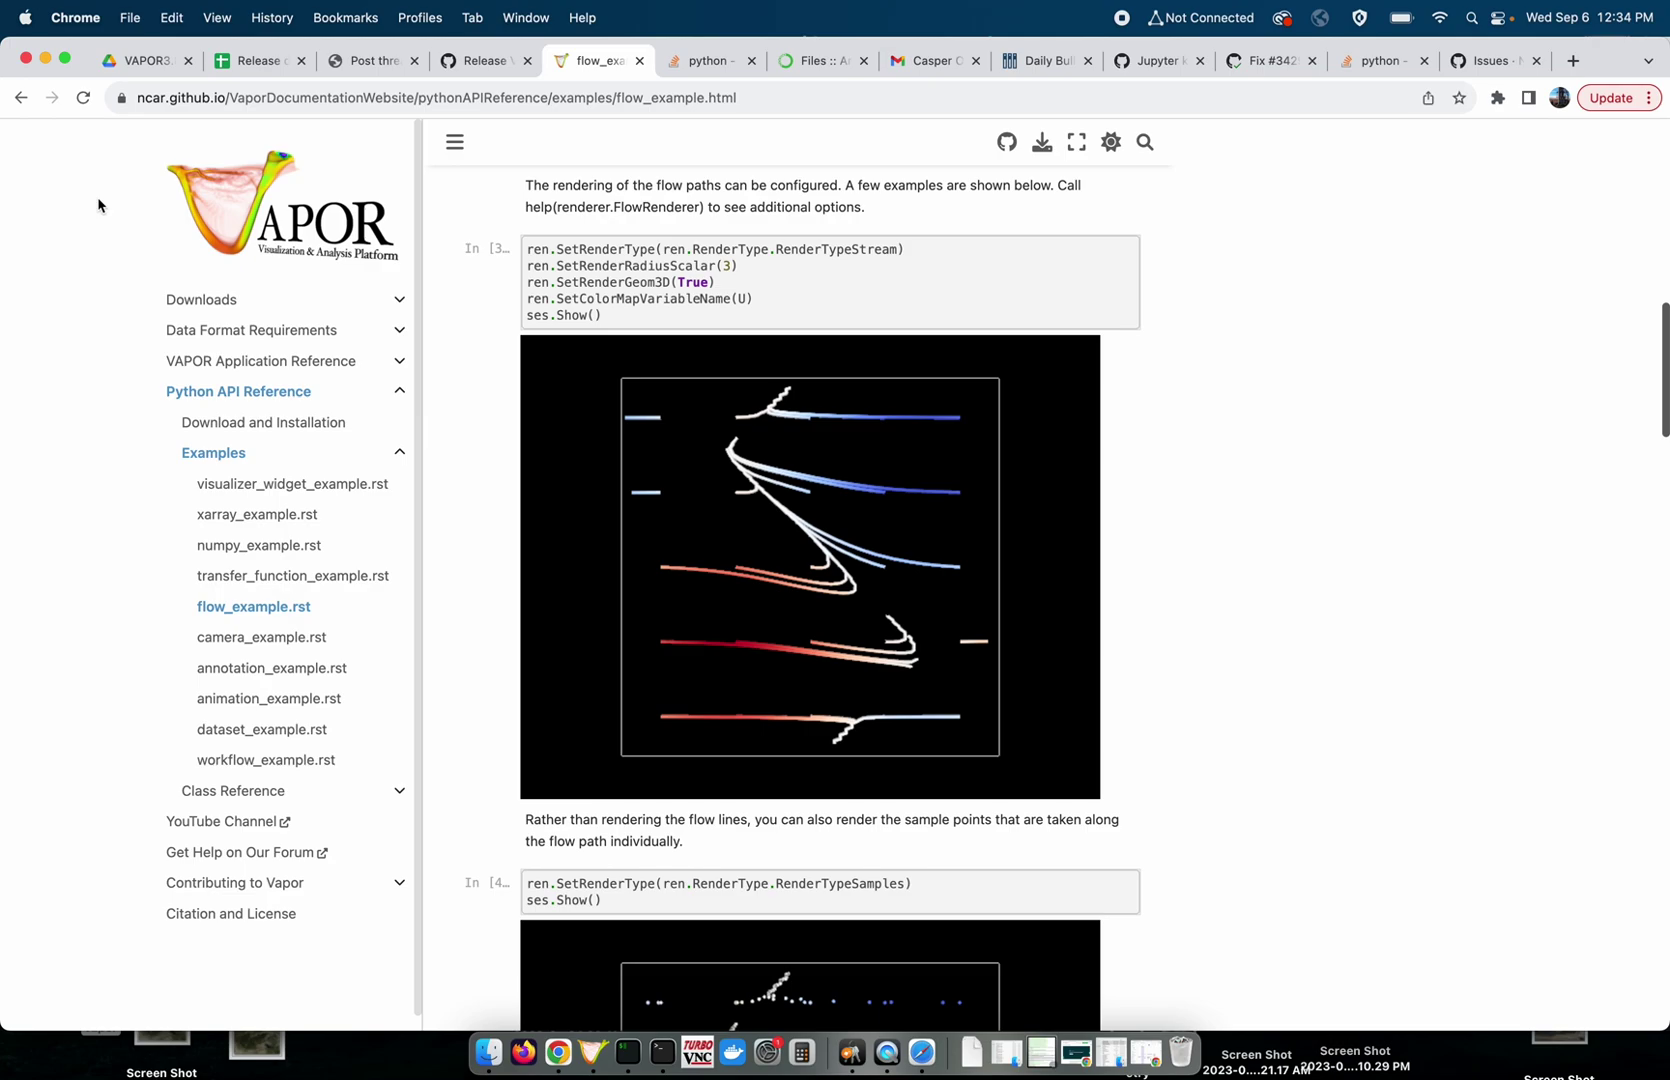
pyautogui.click(45, 58)
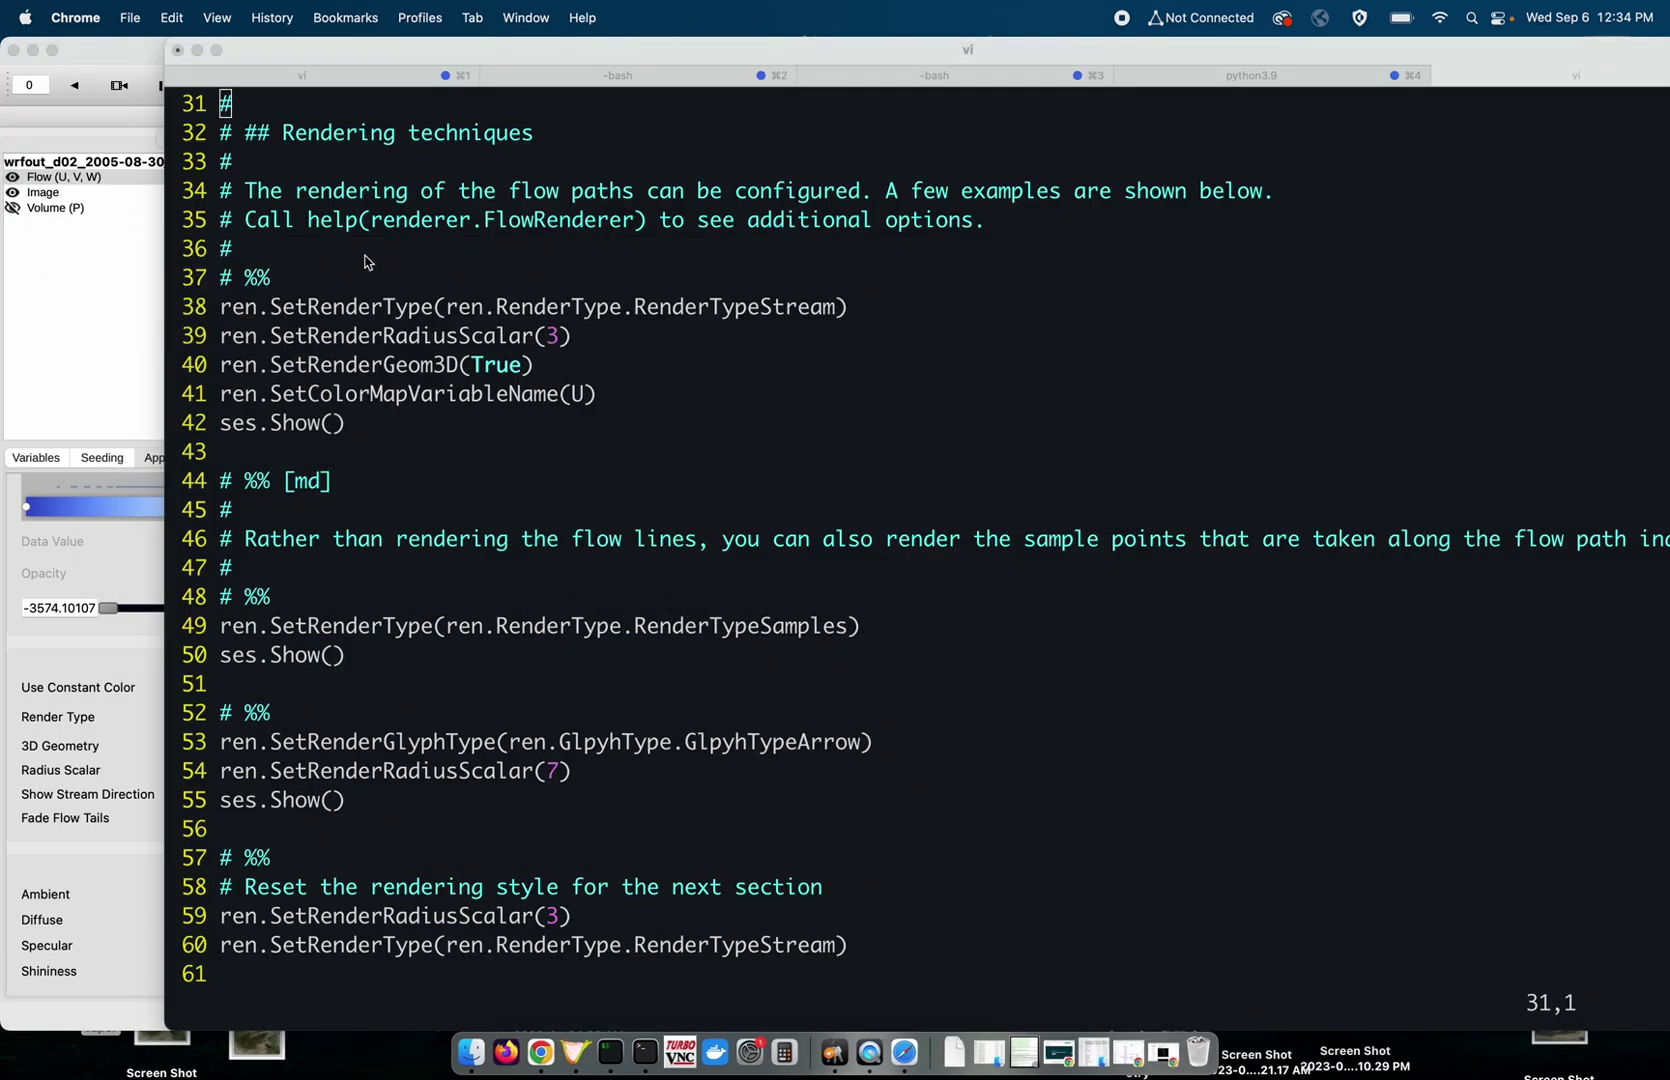
pyautogui.click(43, 310)
pyautogui.click(1276, 795)
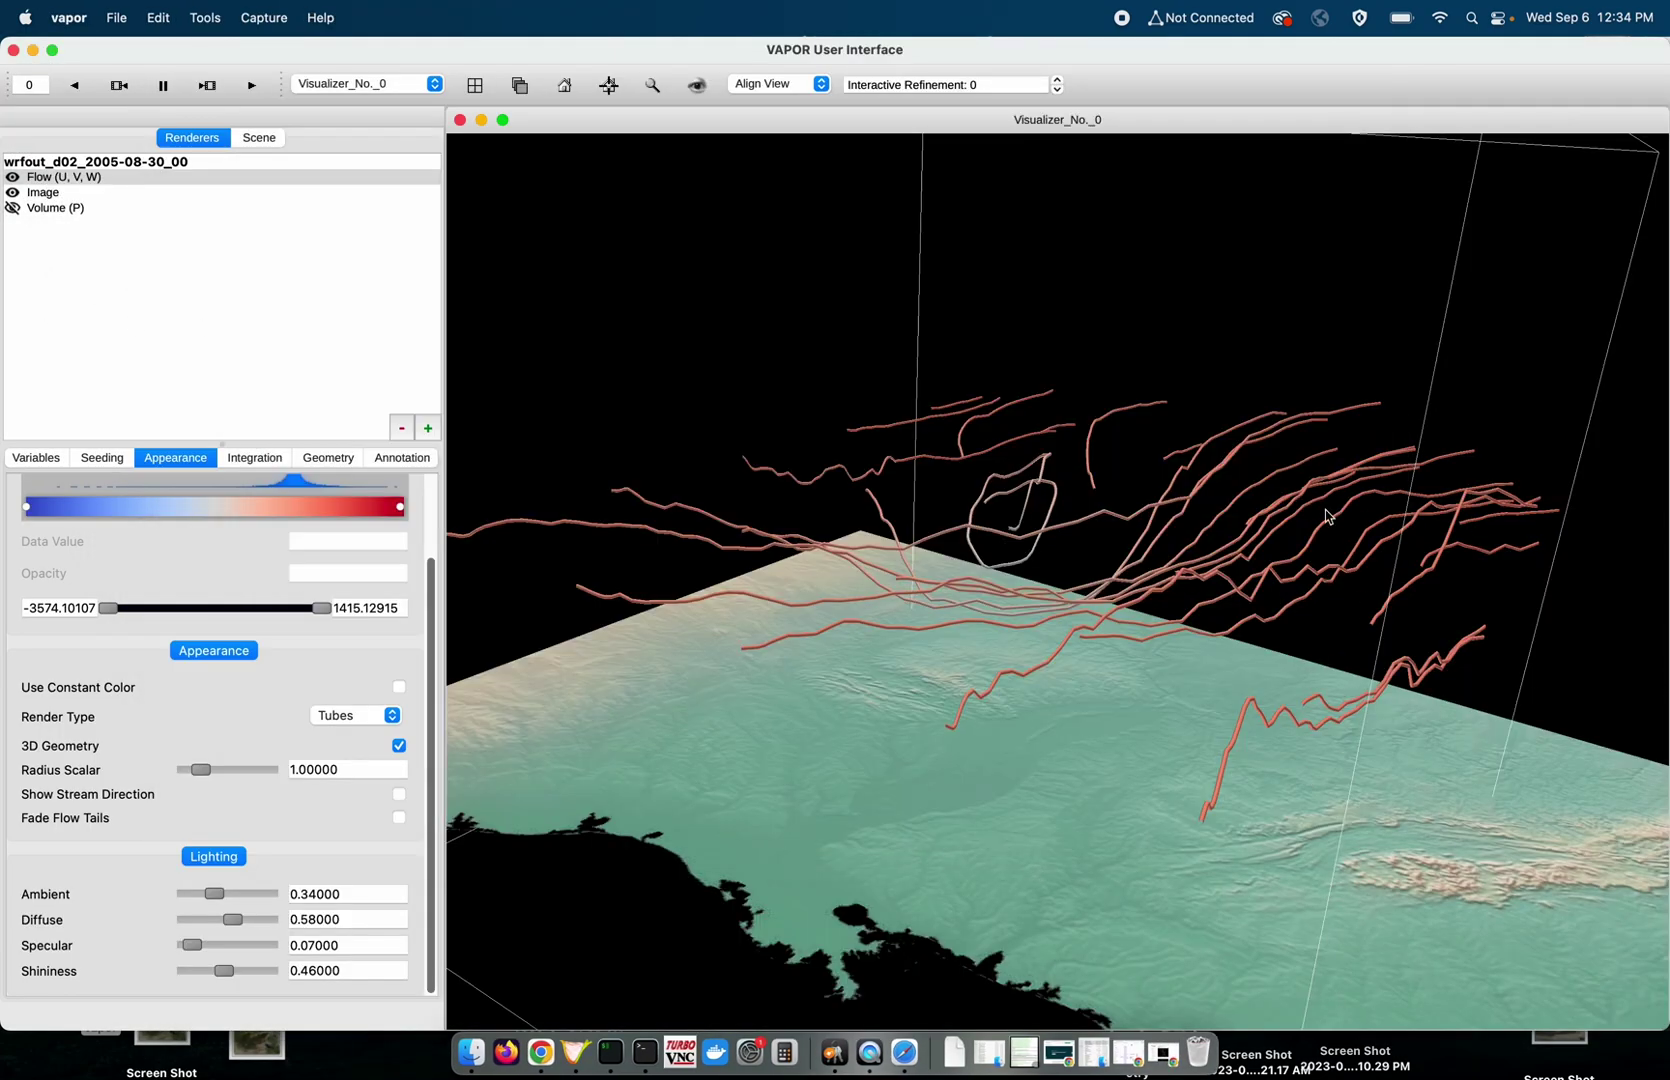
# Rotate and zoom out the camera until the whole domain box fits the view, and save the current session.
pyautogui.moveTo(777, 276); pyautogui.dragTo(910, 297)
pyautogui.moveTo(910, 297); pyautogui.dragTo(1071, 472, button='right')
pyautogui.moveTo(1071, 477); pyautogui.dragTo(1085, 603)
pyautogui.click(116, 17)
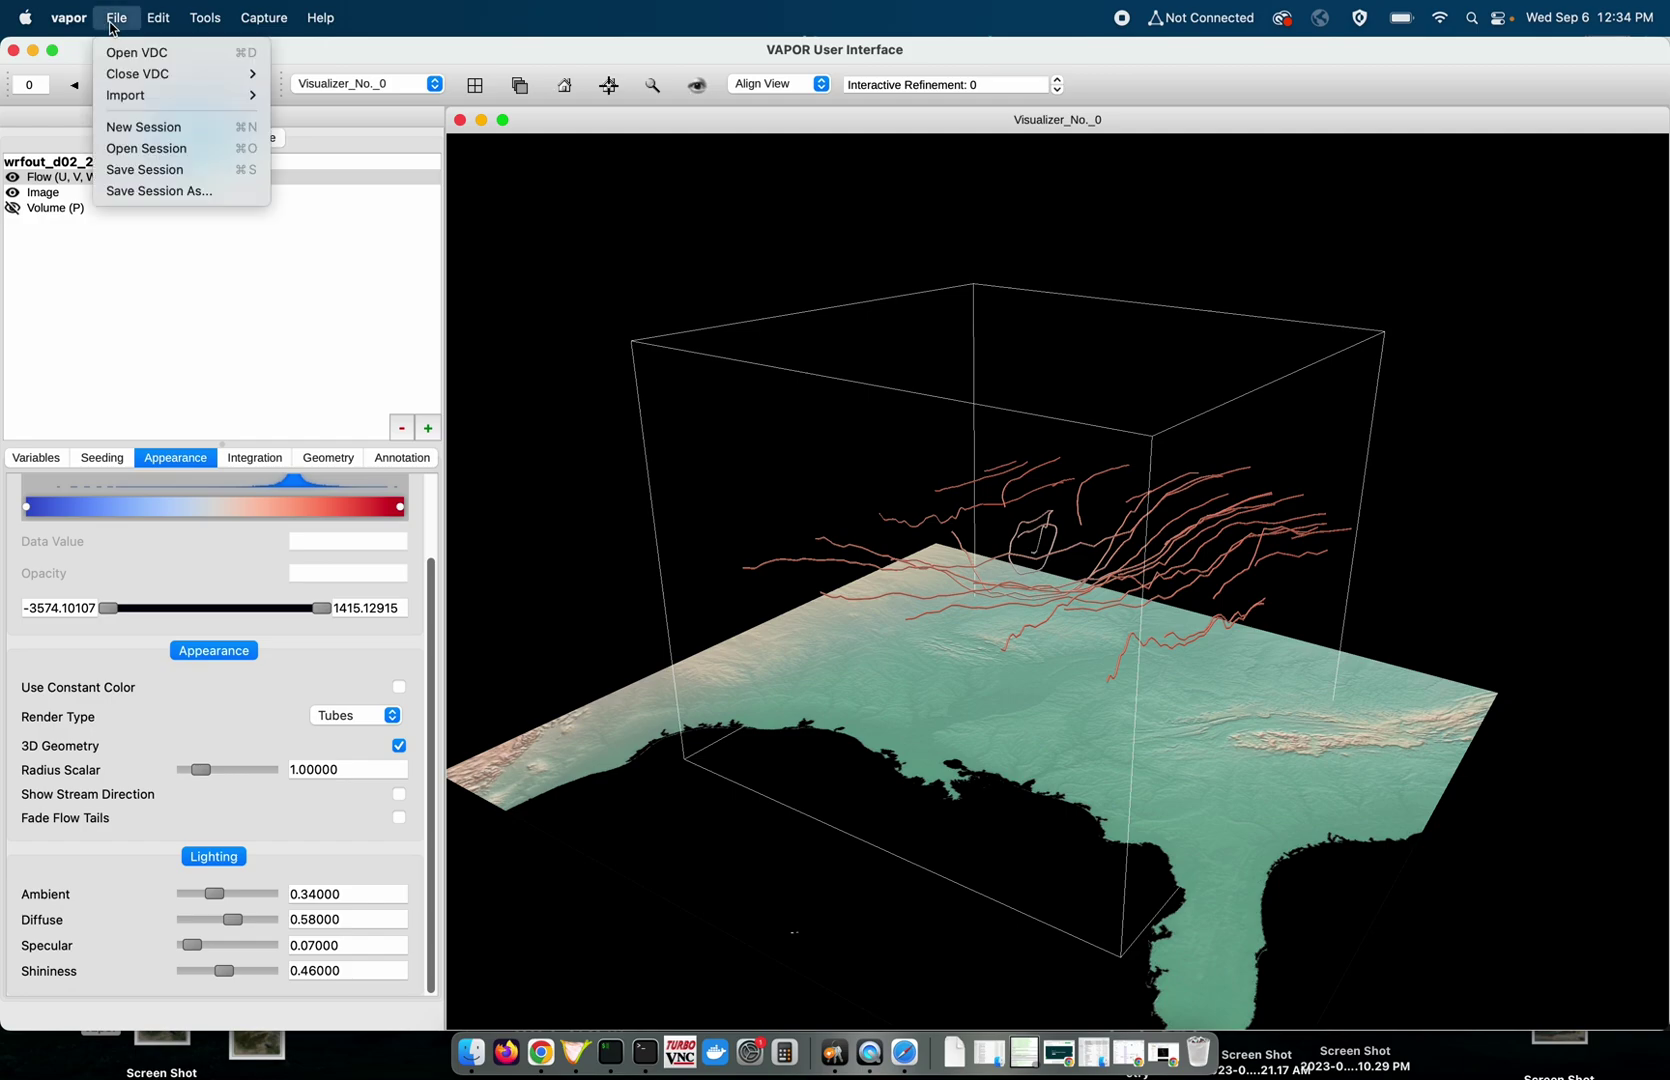
pyautogui.click(172, 169)
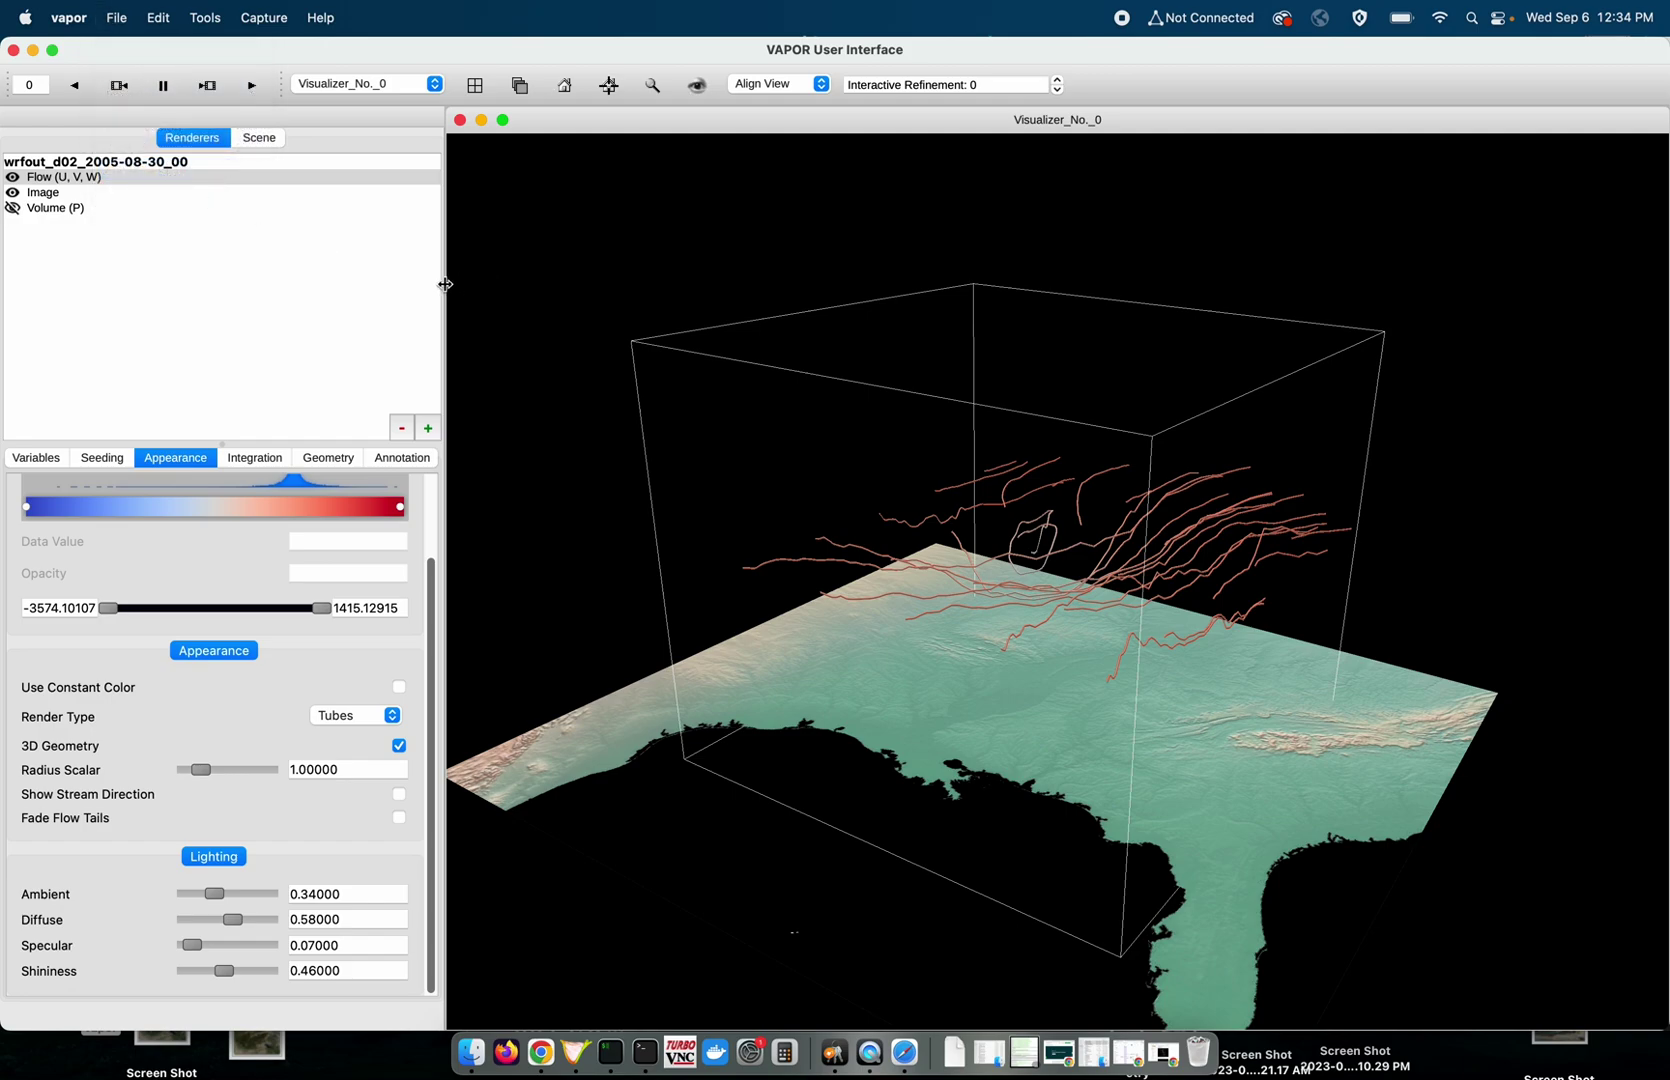
# Orbit the camera to view the domain from a different side and save the session as test2 in the 3.9.0demo folder.
pyautogui.moveTo(1139, 646); pyautogui.dragTo(1156, 507)
pyautogui.click(128, 16)
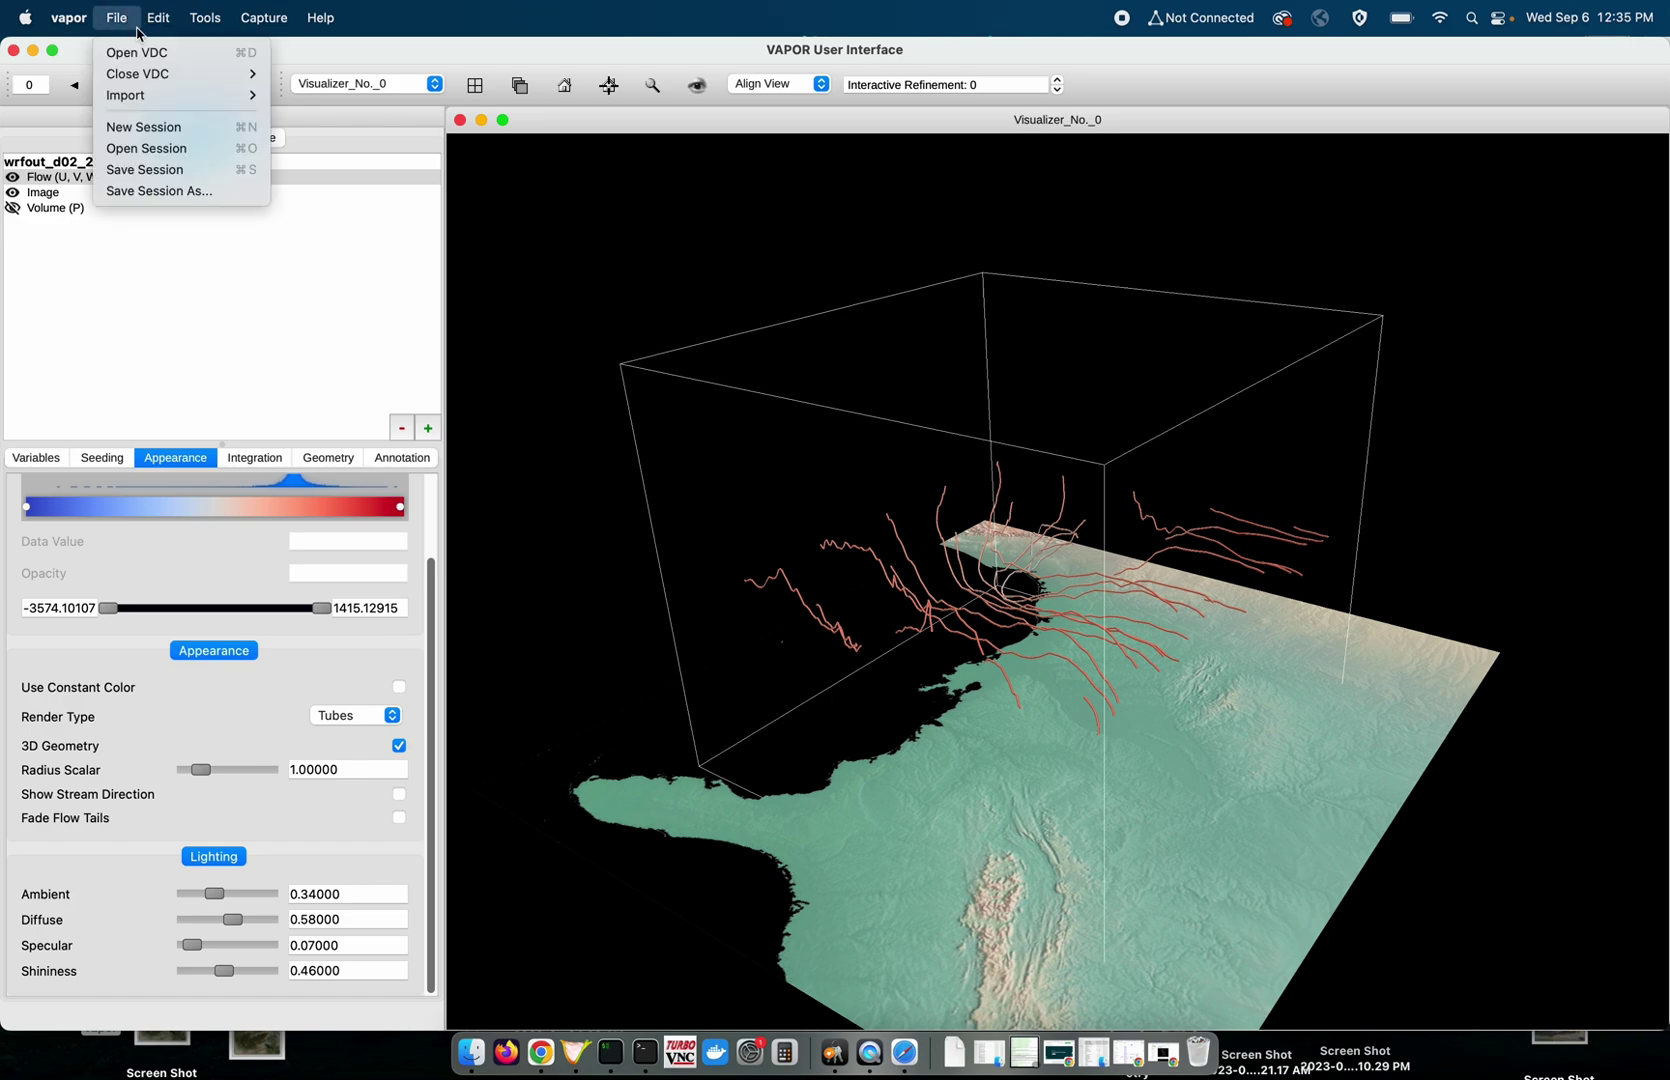
pyautogui.click(180, 190)
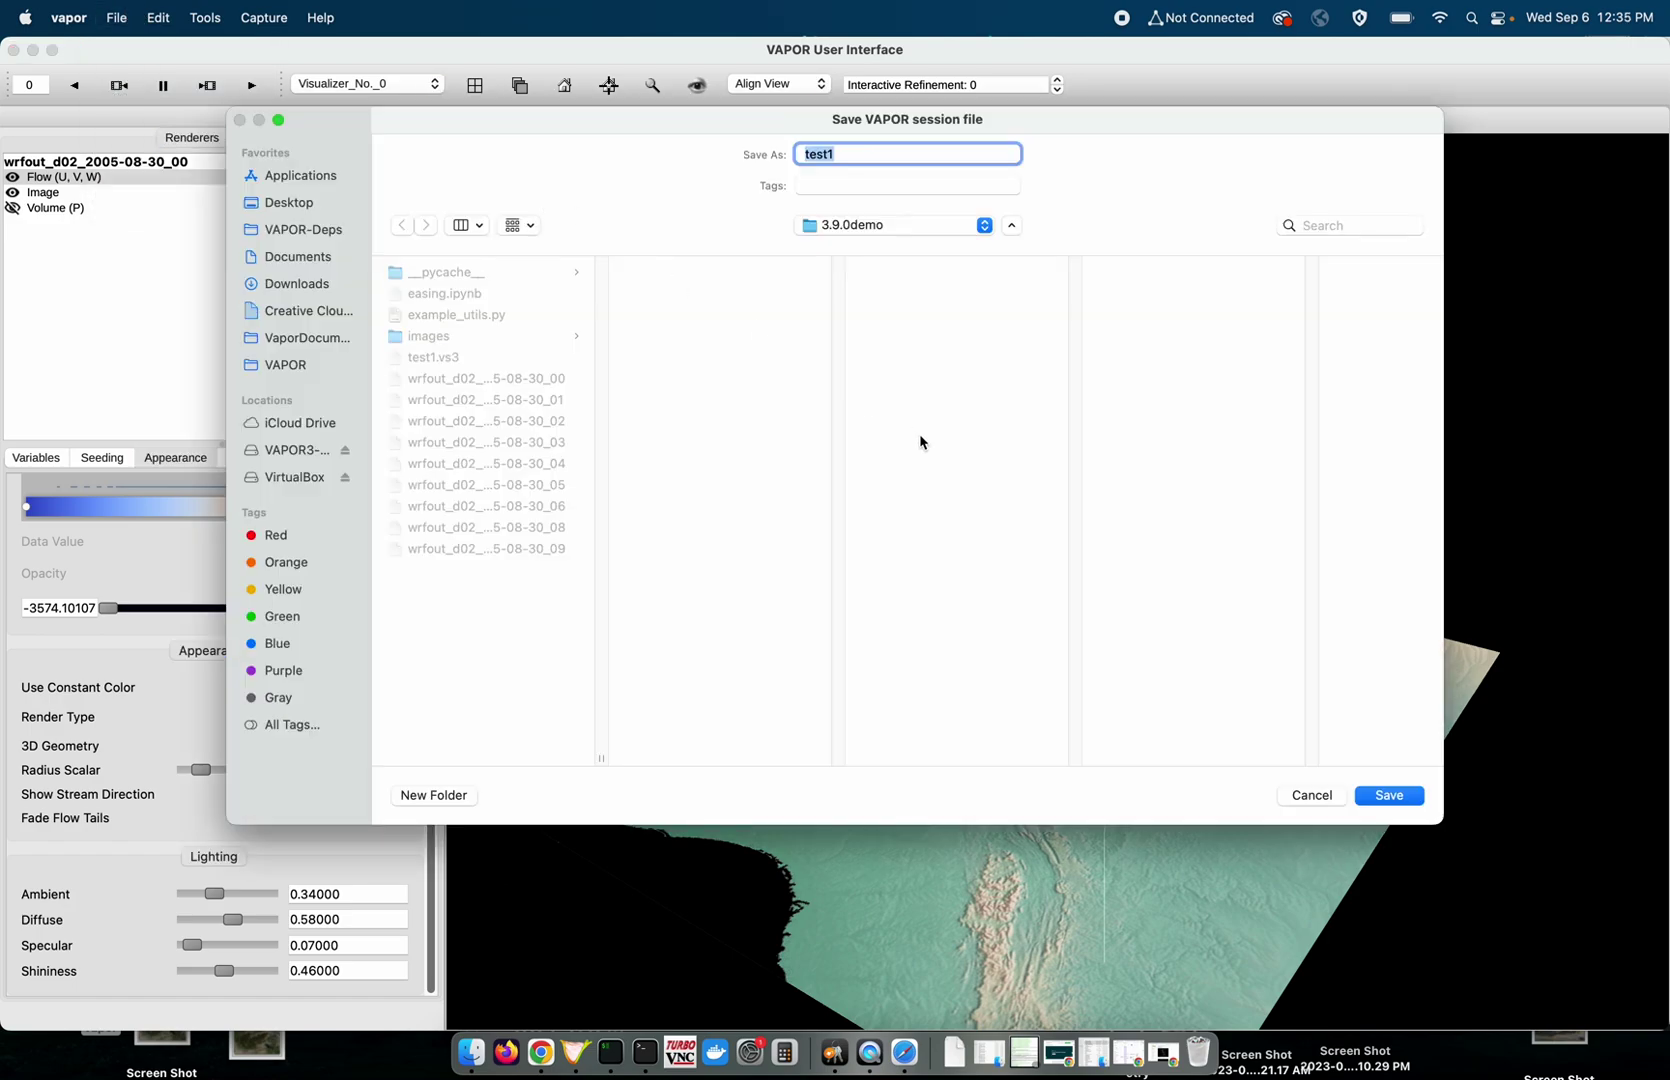
pyautogui.press('Right')
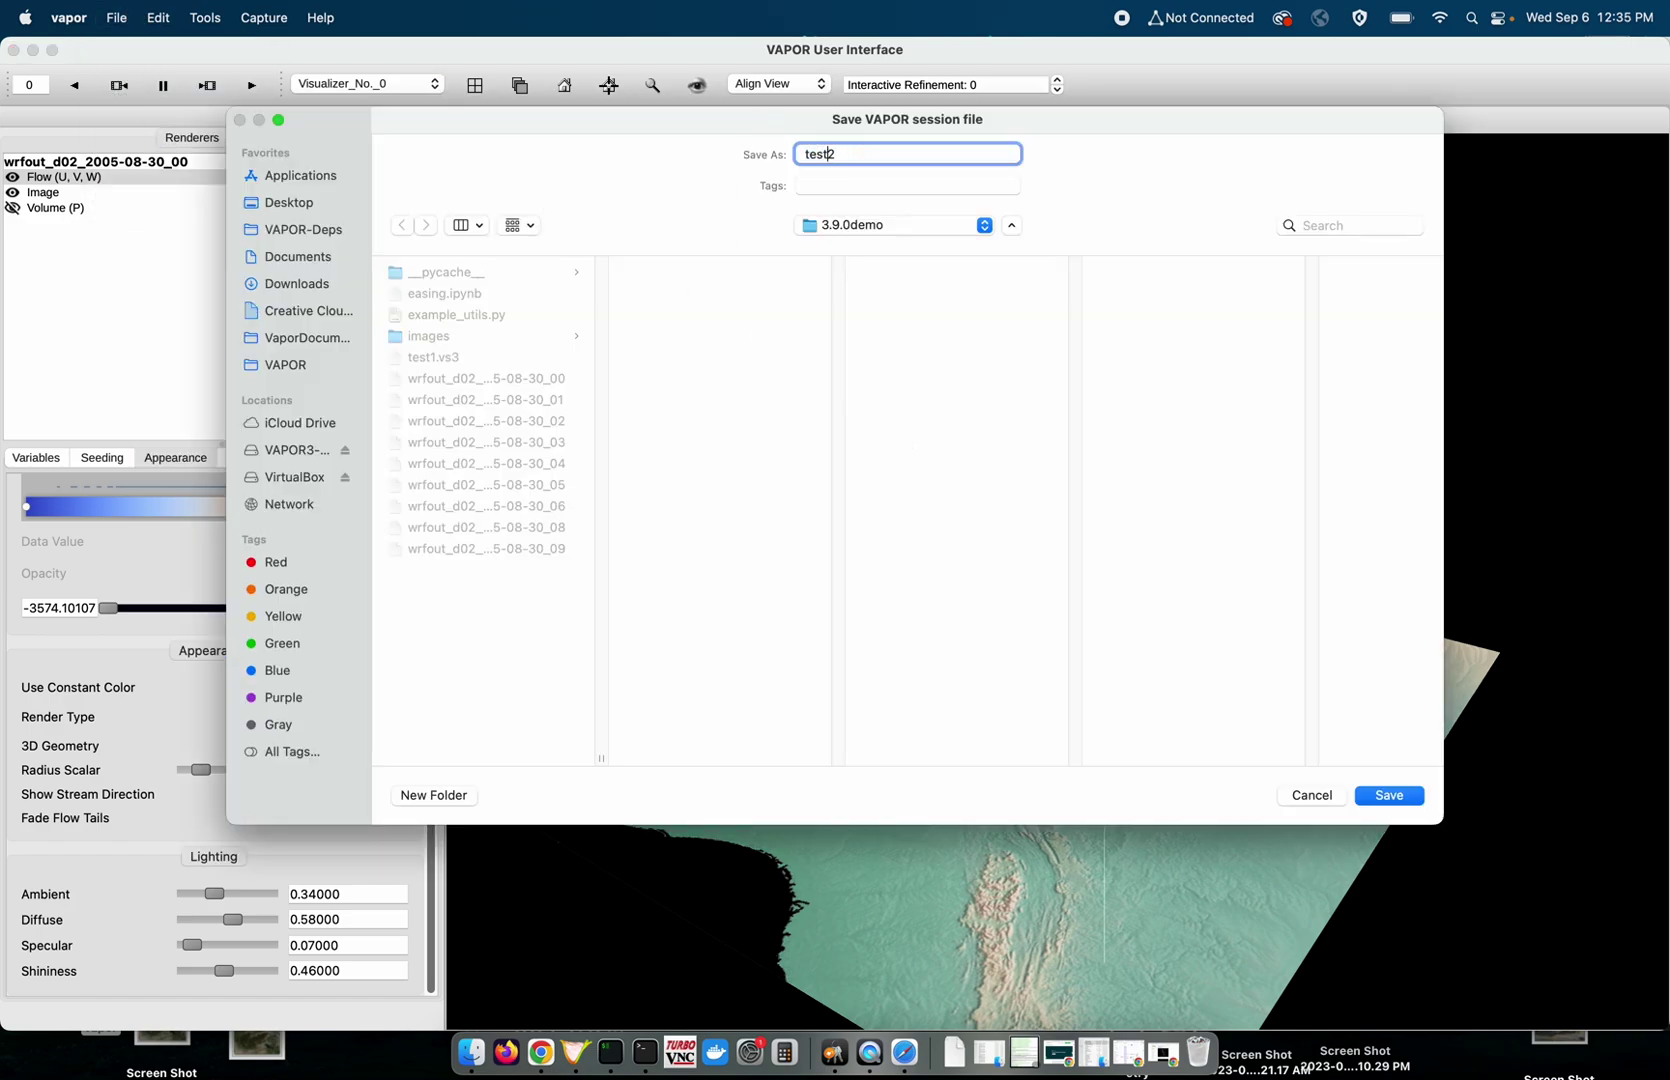
pyautogui.click(1406, 800)
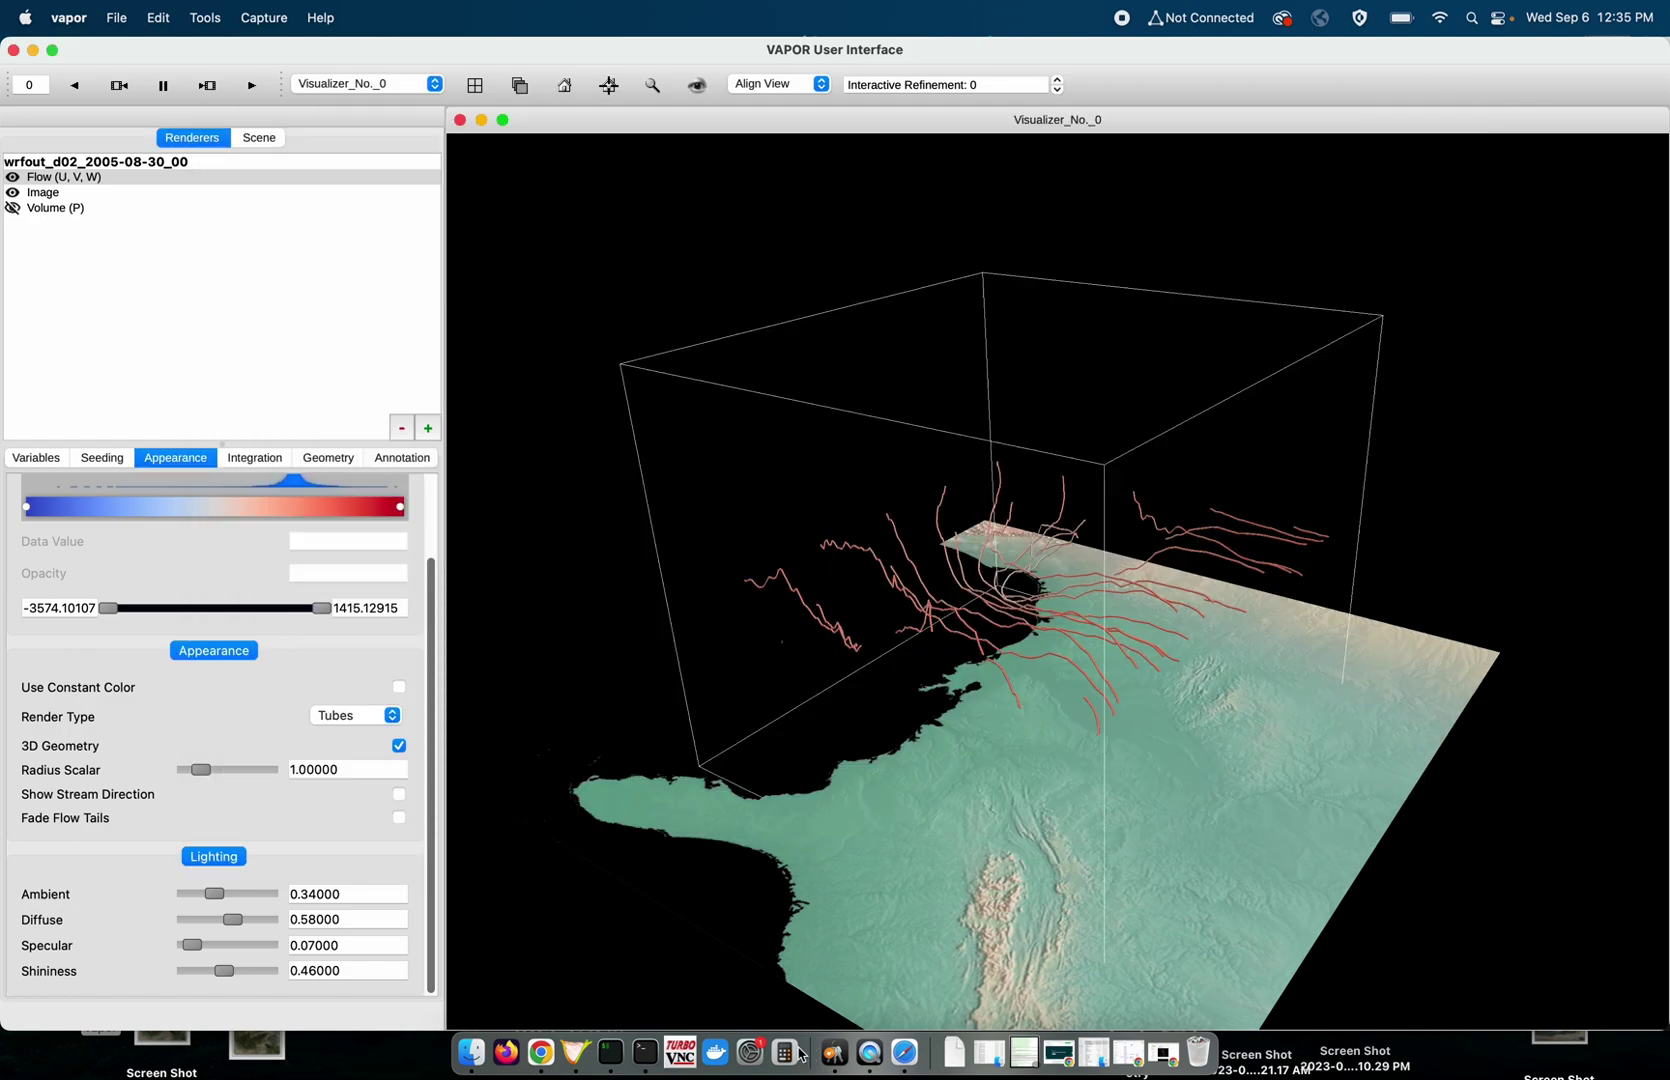
# Switch to iTerm2, quit vi and print the working directory.
pyautogui.click(625, 1047)
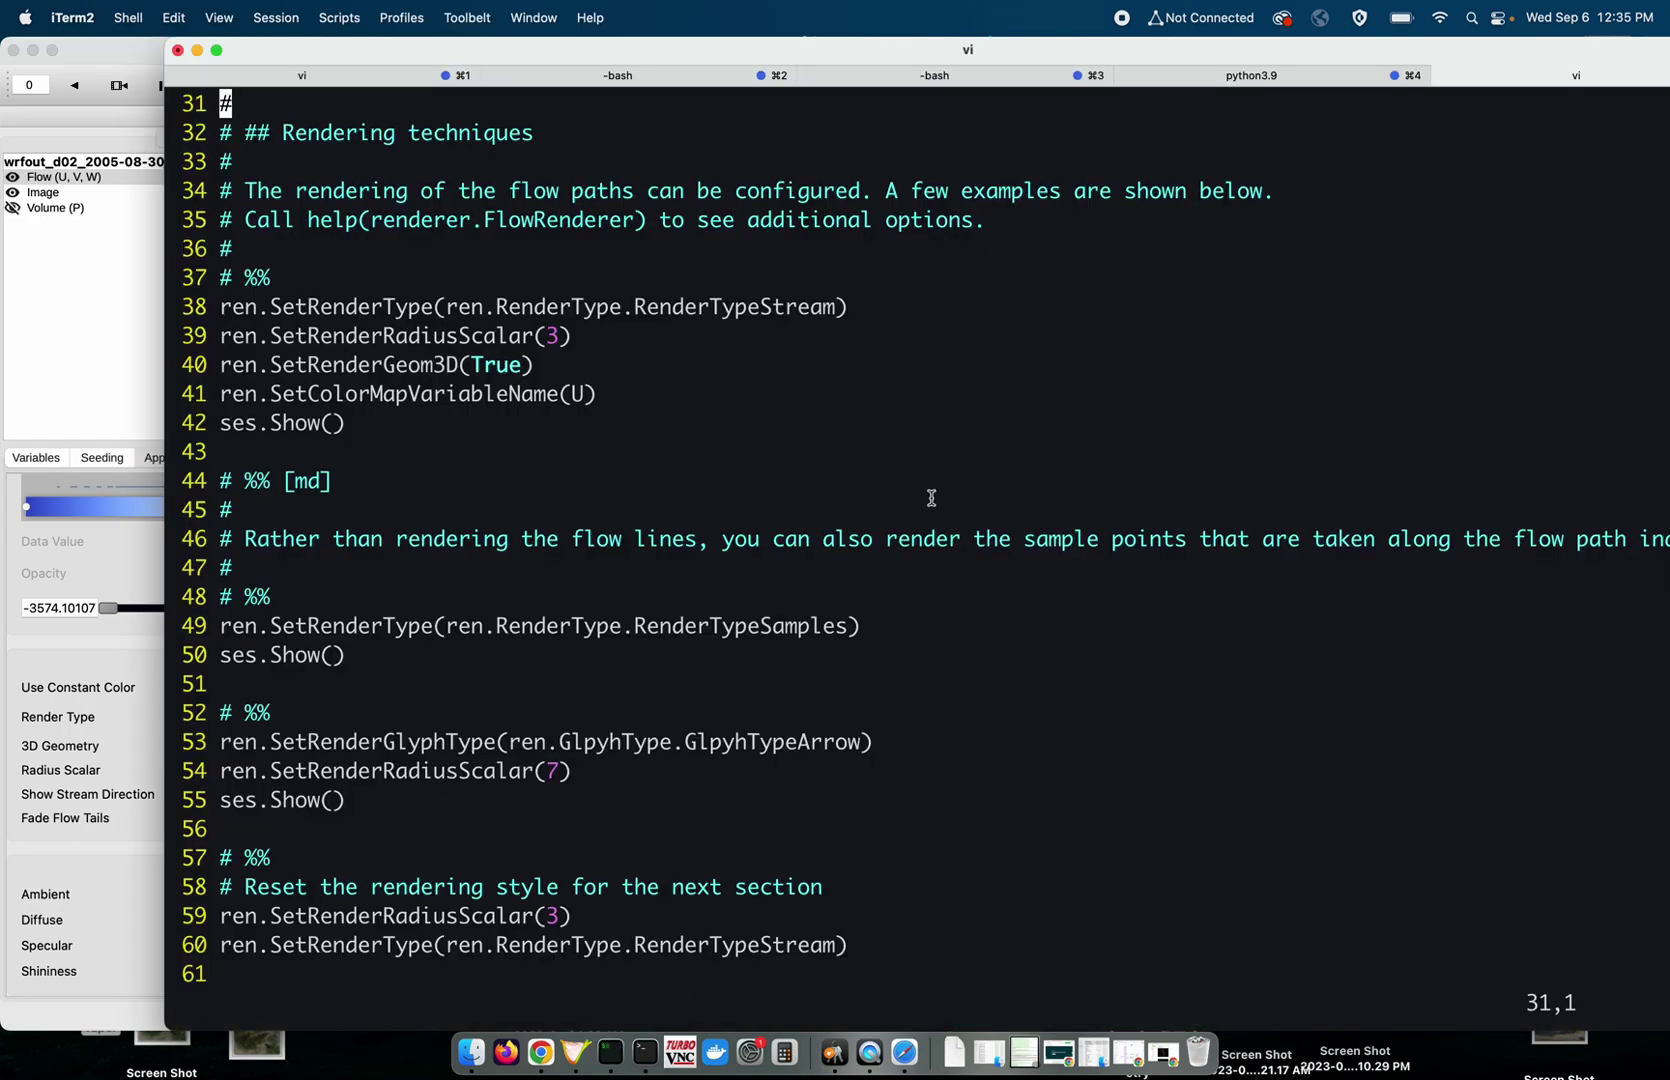
pyautogui.write(':q')
pyautogui.press('Return')
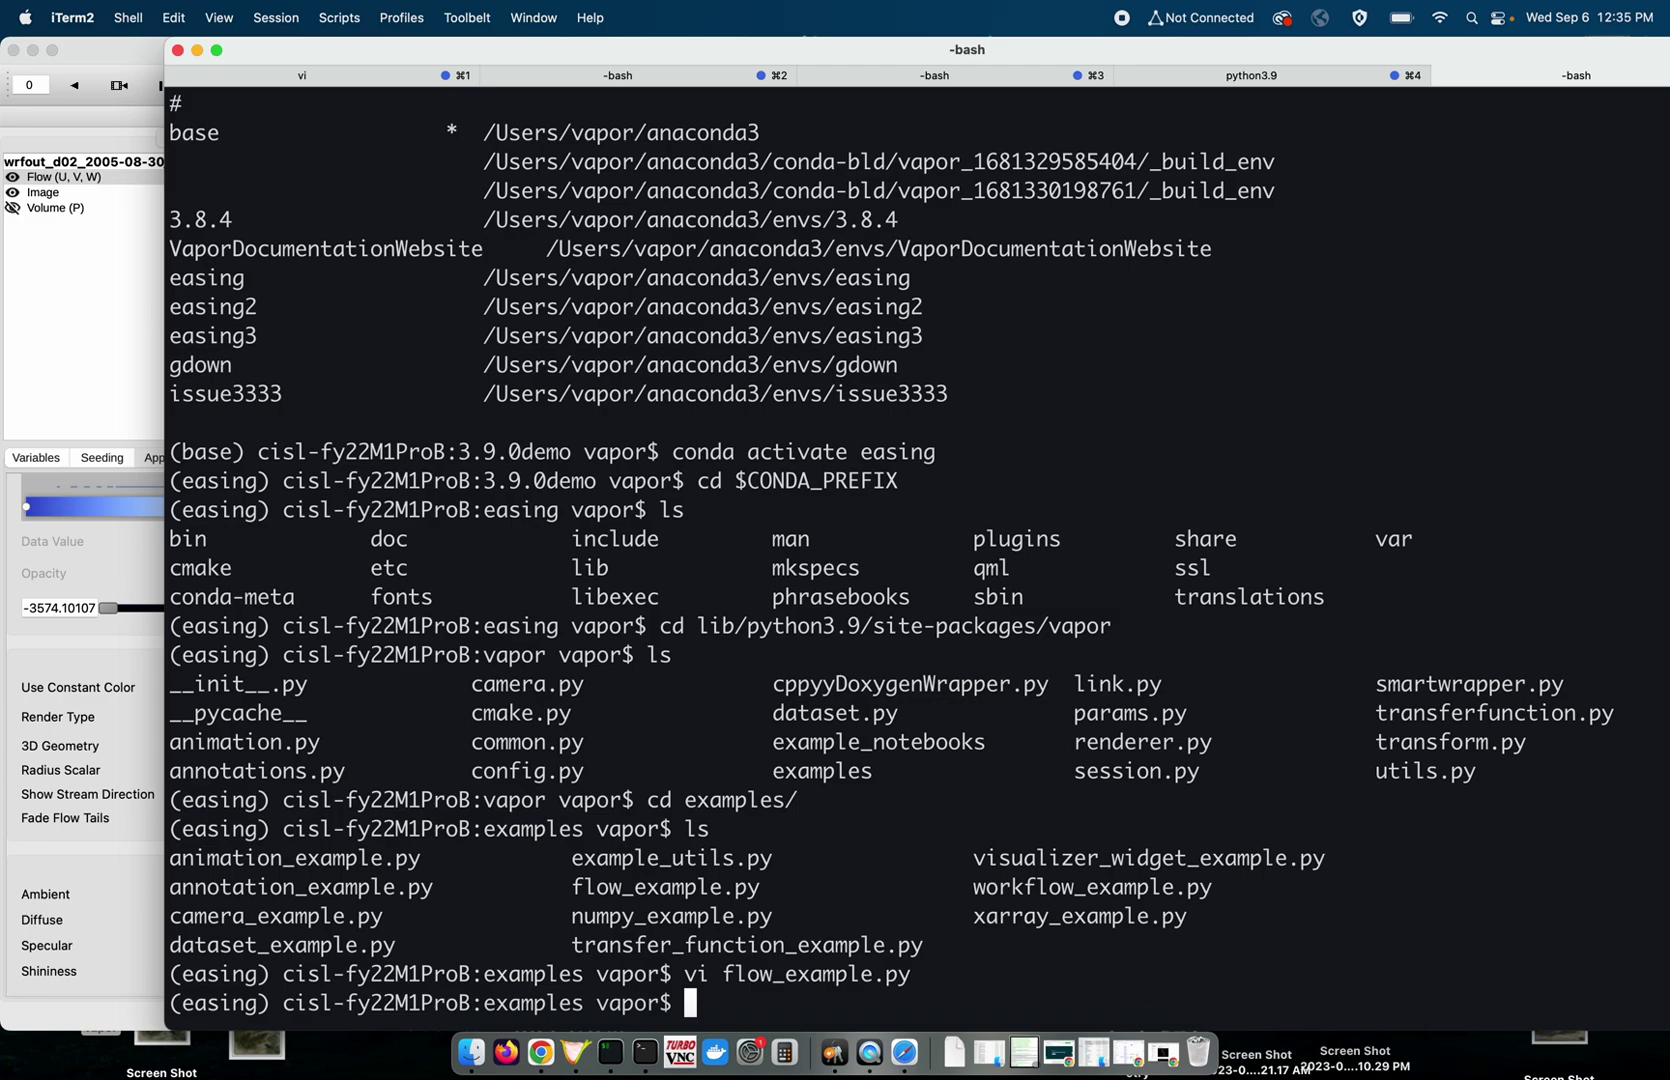
pyautogui.write('pwd')
pyautogui.press('Return')
# Change to the ~/3.9.0demo directory and list its files.
pyautogui.write('cd ')
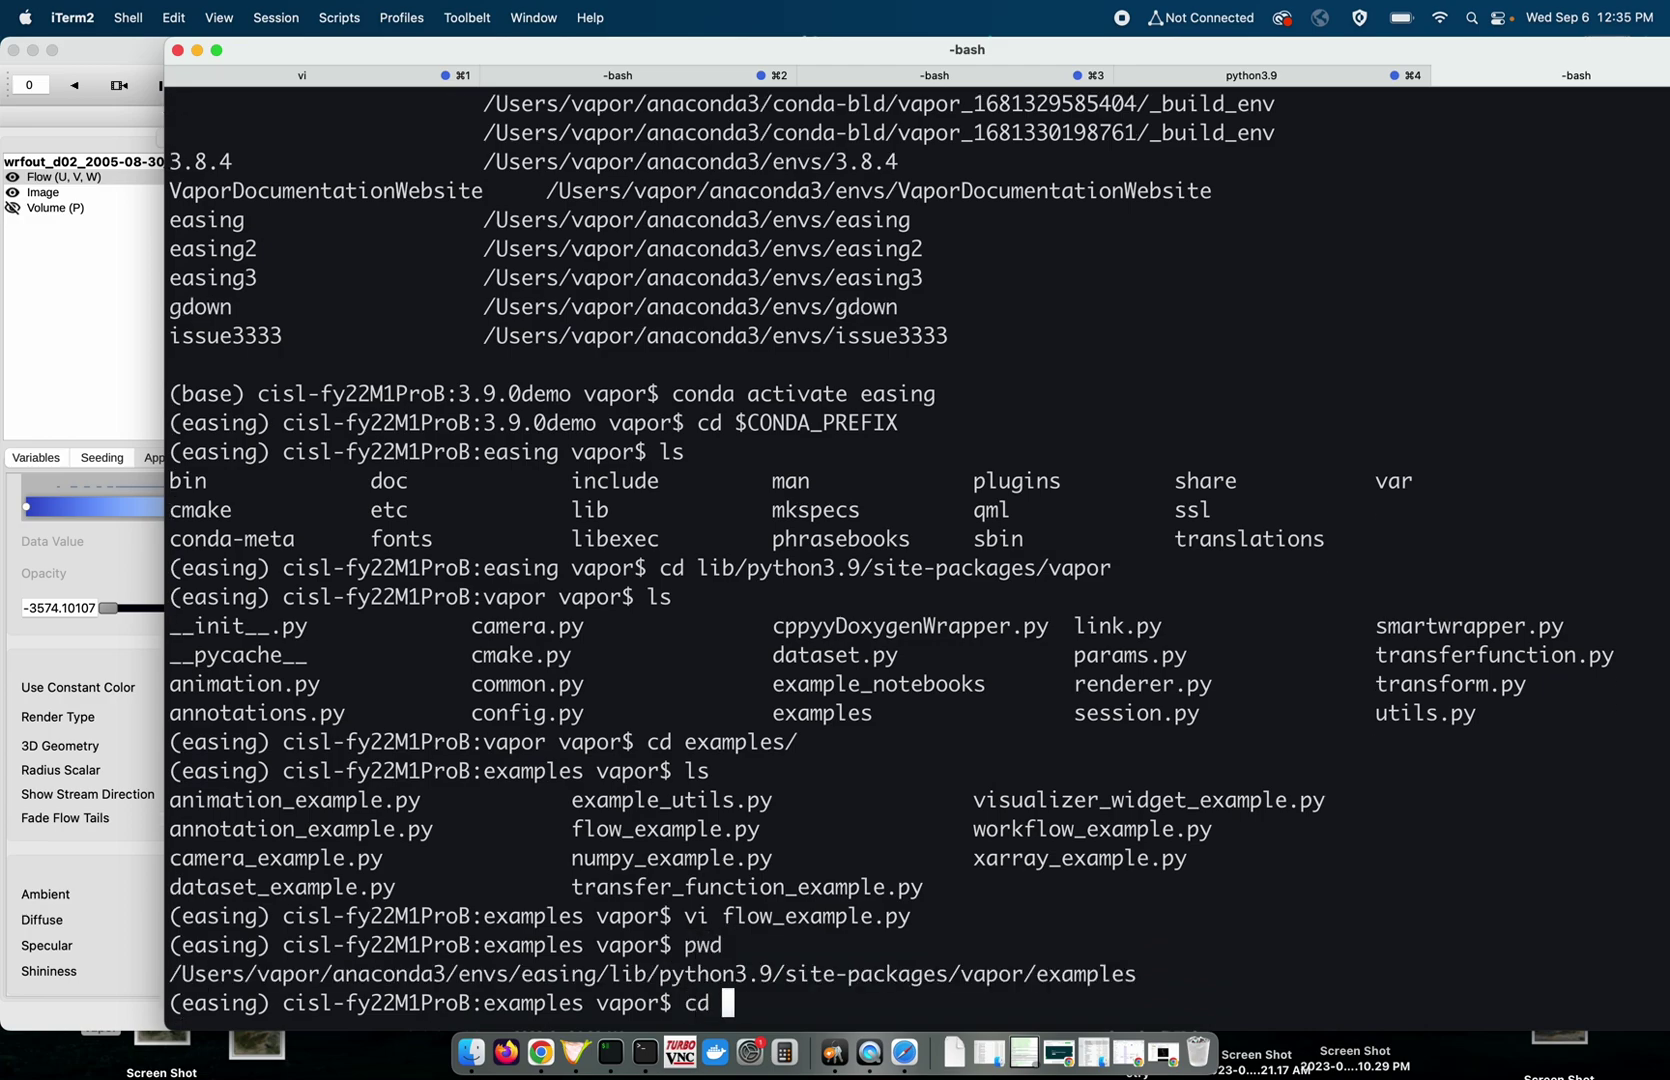
pyautogui.write('~/3.')
pyautogui.press('Tab')
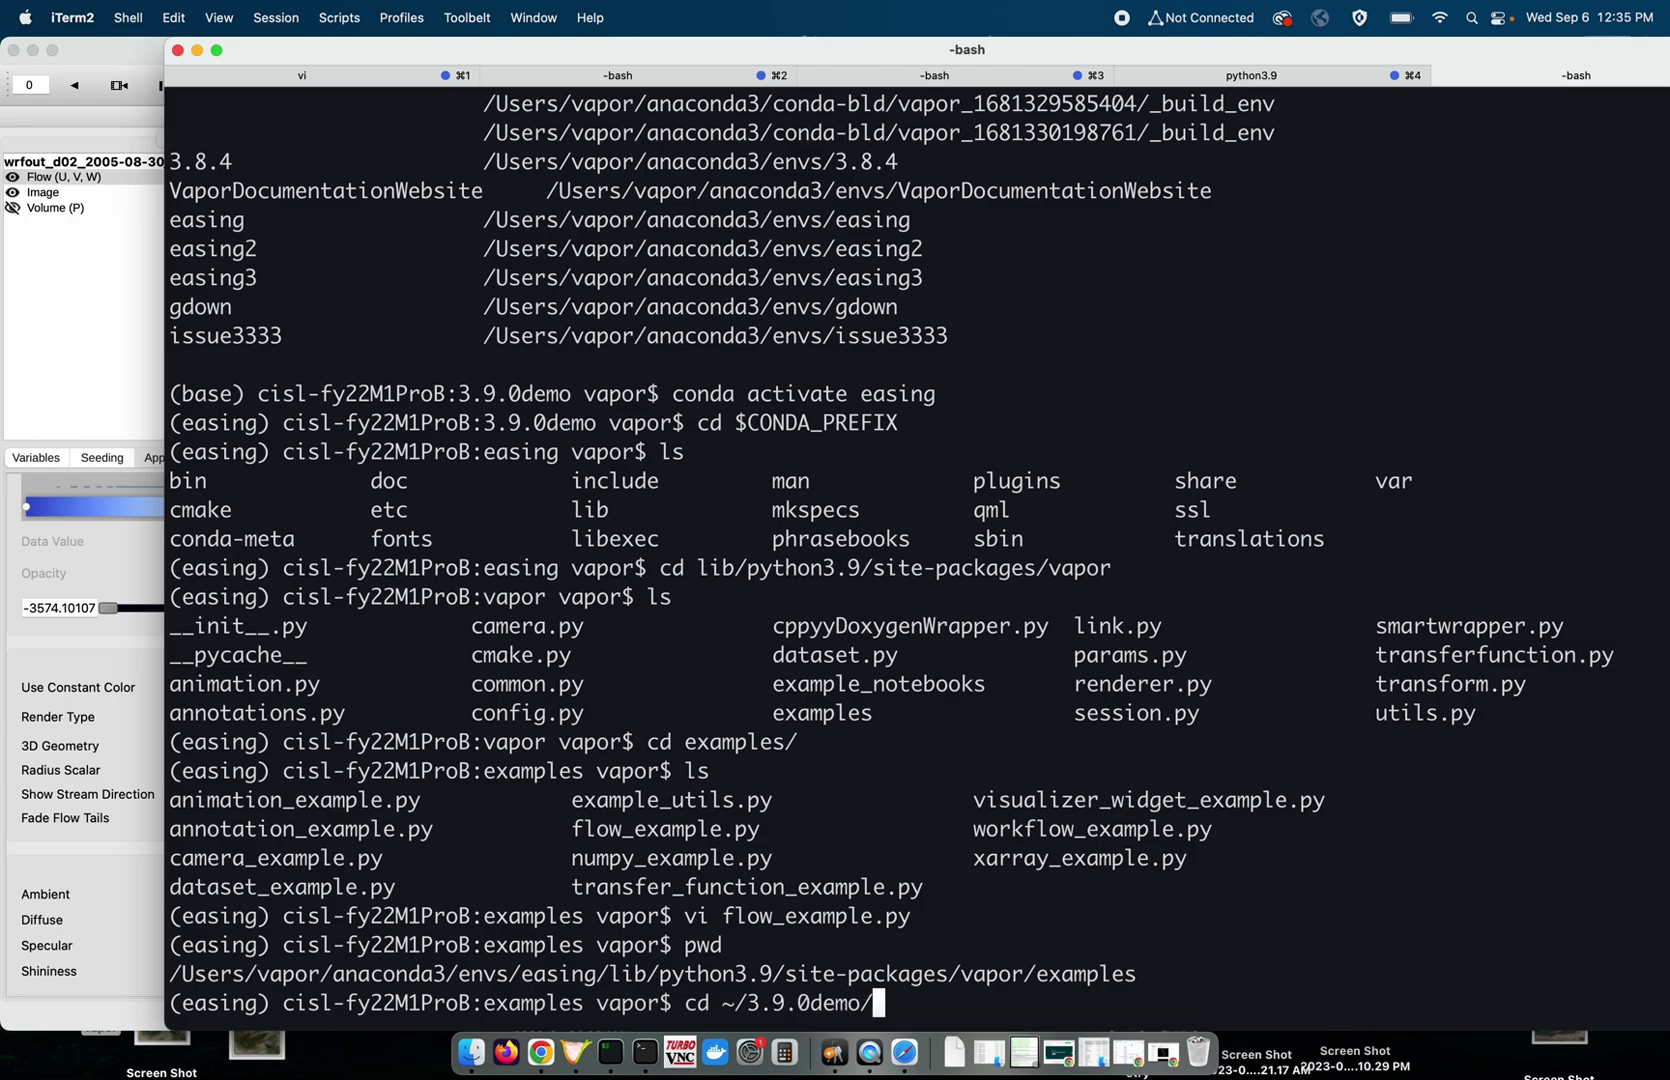
pyautogui.press('Return')
pyautogui.write('ls')
pyautogui.press('Return')
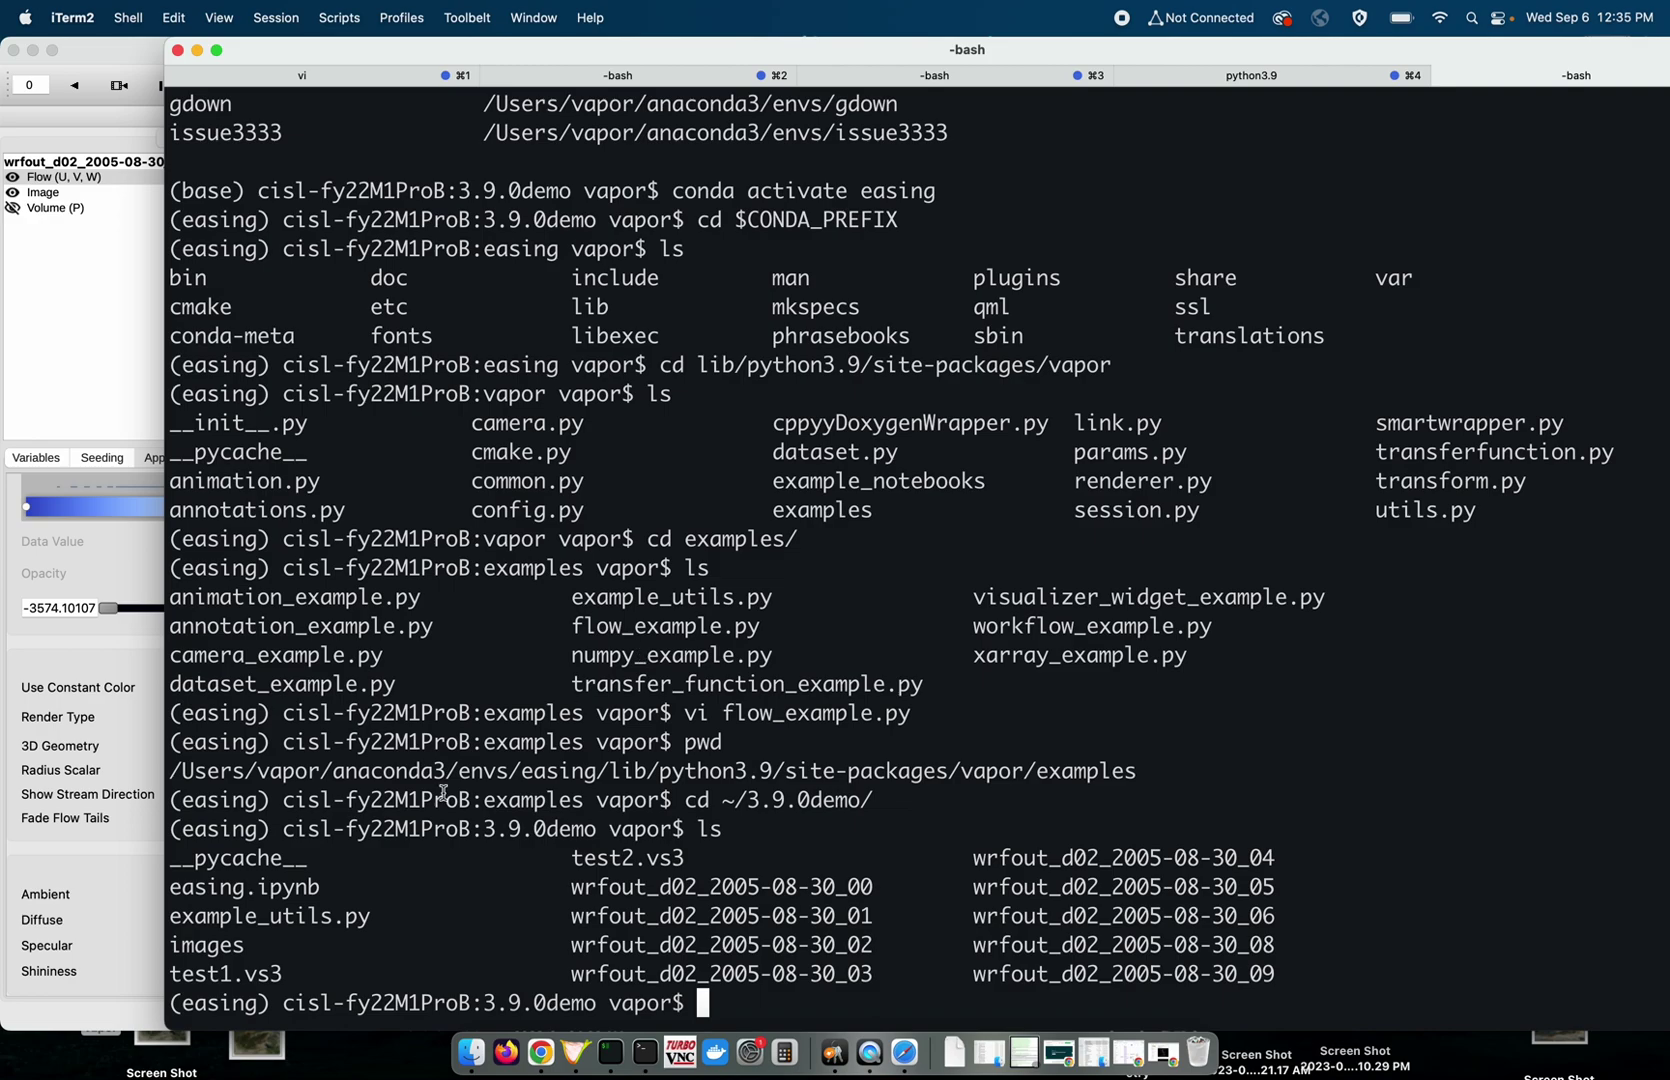
# Highlight the easing.ipynb notebook in the file listing.
pyautogui.doubleClick(243, 886)
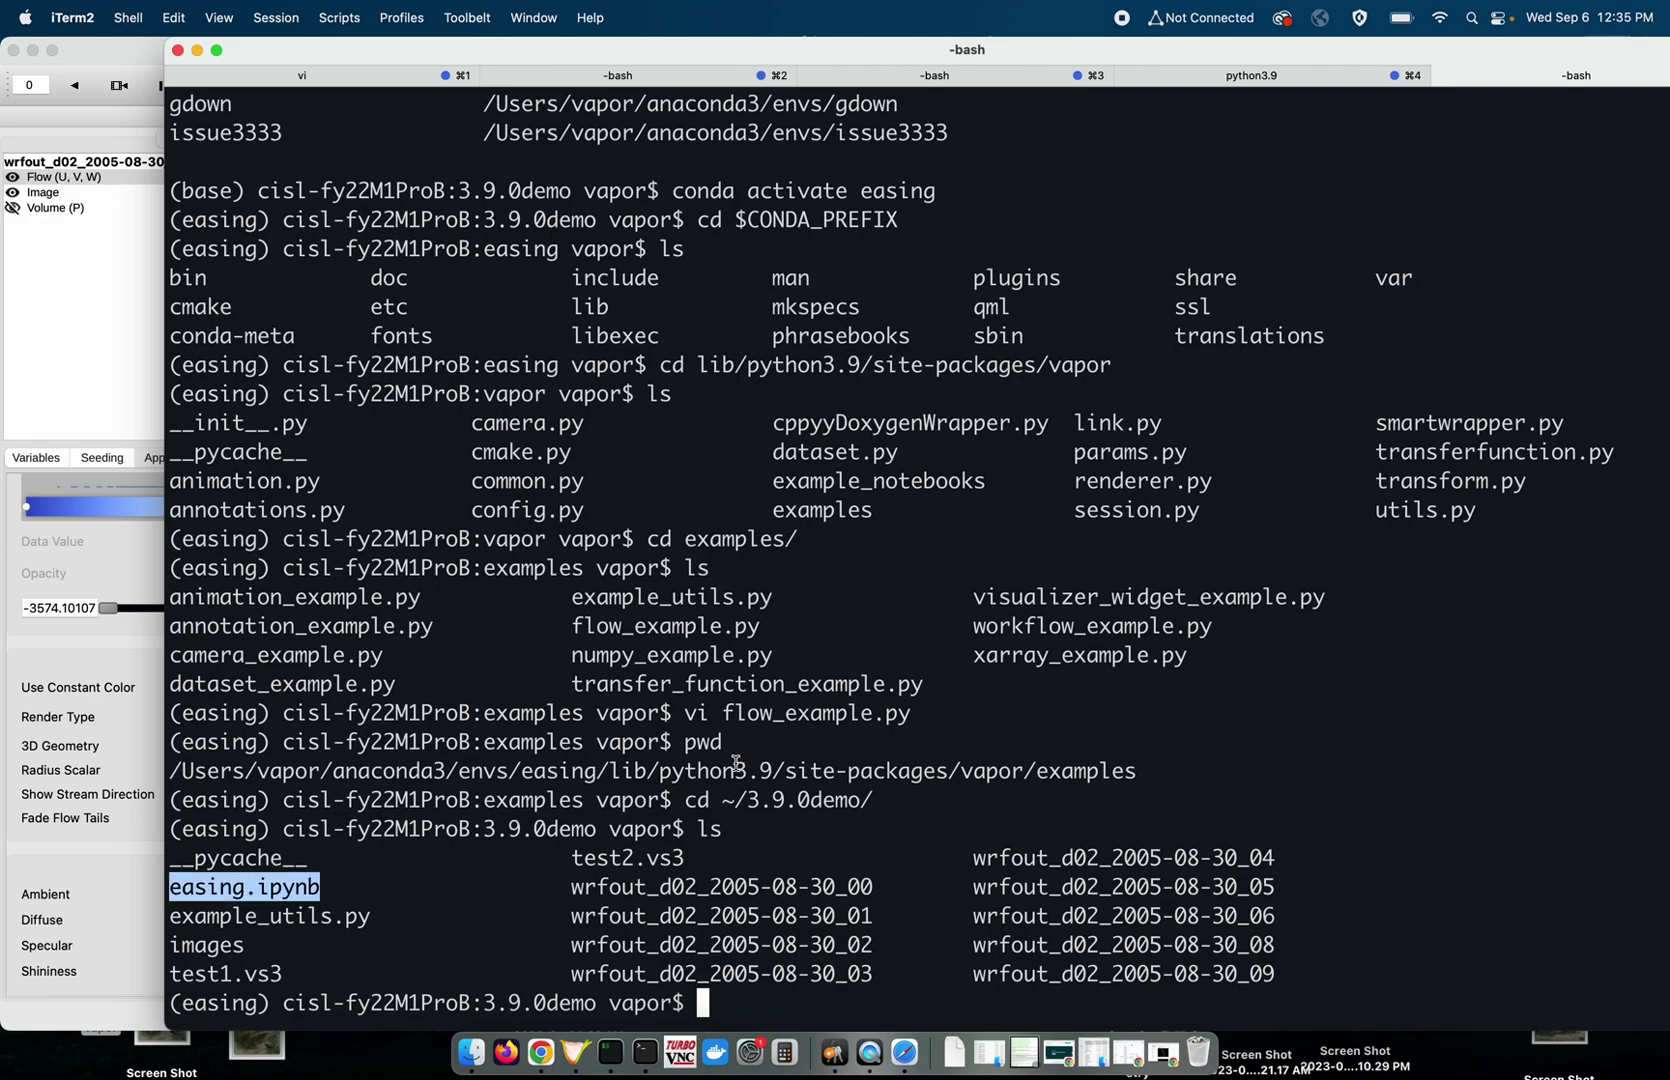
pyautogui.click(328, 889)
pyautogui.moveTo(328, 889); pyautogui.dragTo(175, 887)
pyautogui.click(216, 890)
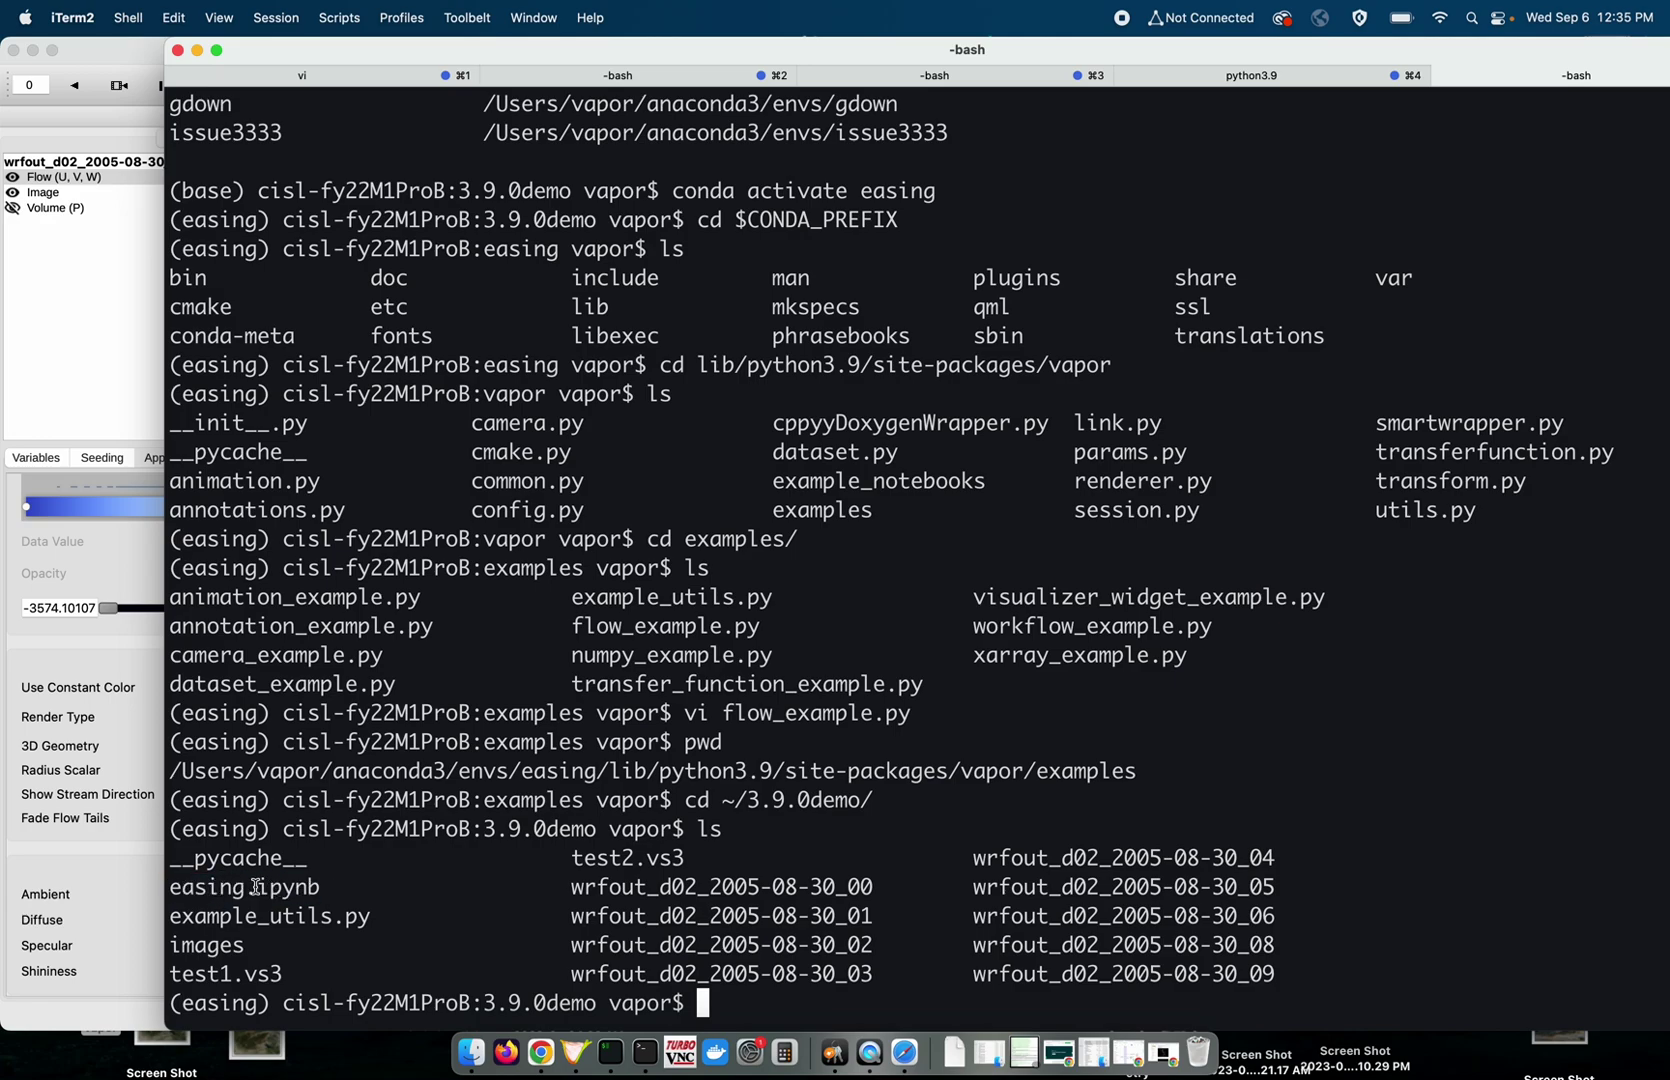
pyautogui.moveTo(258, 889); pyautogui.dragTo(169, 893)
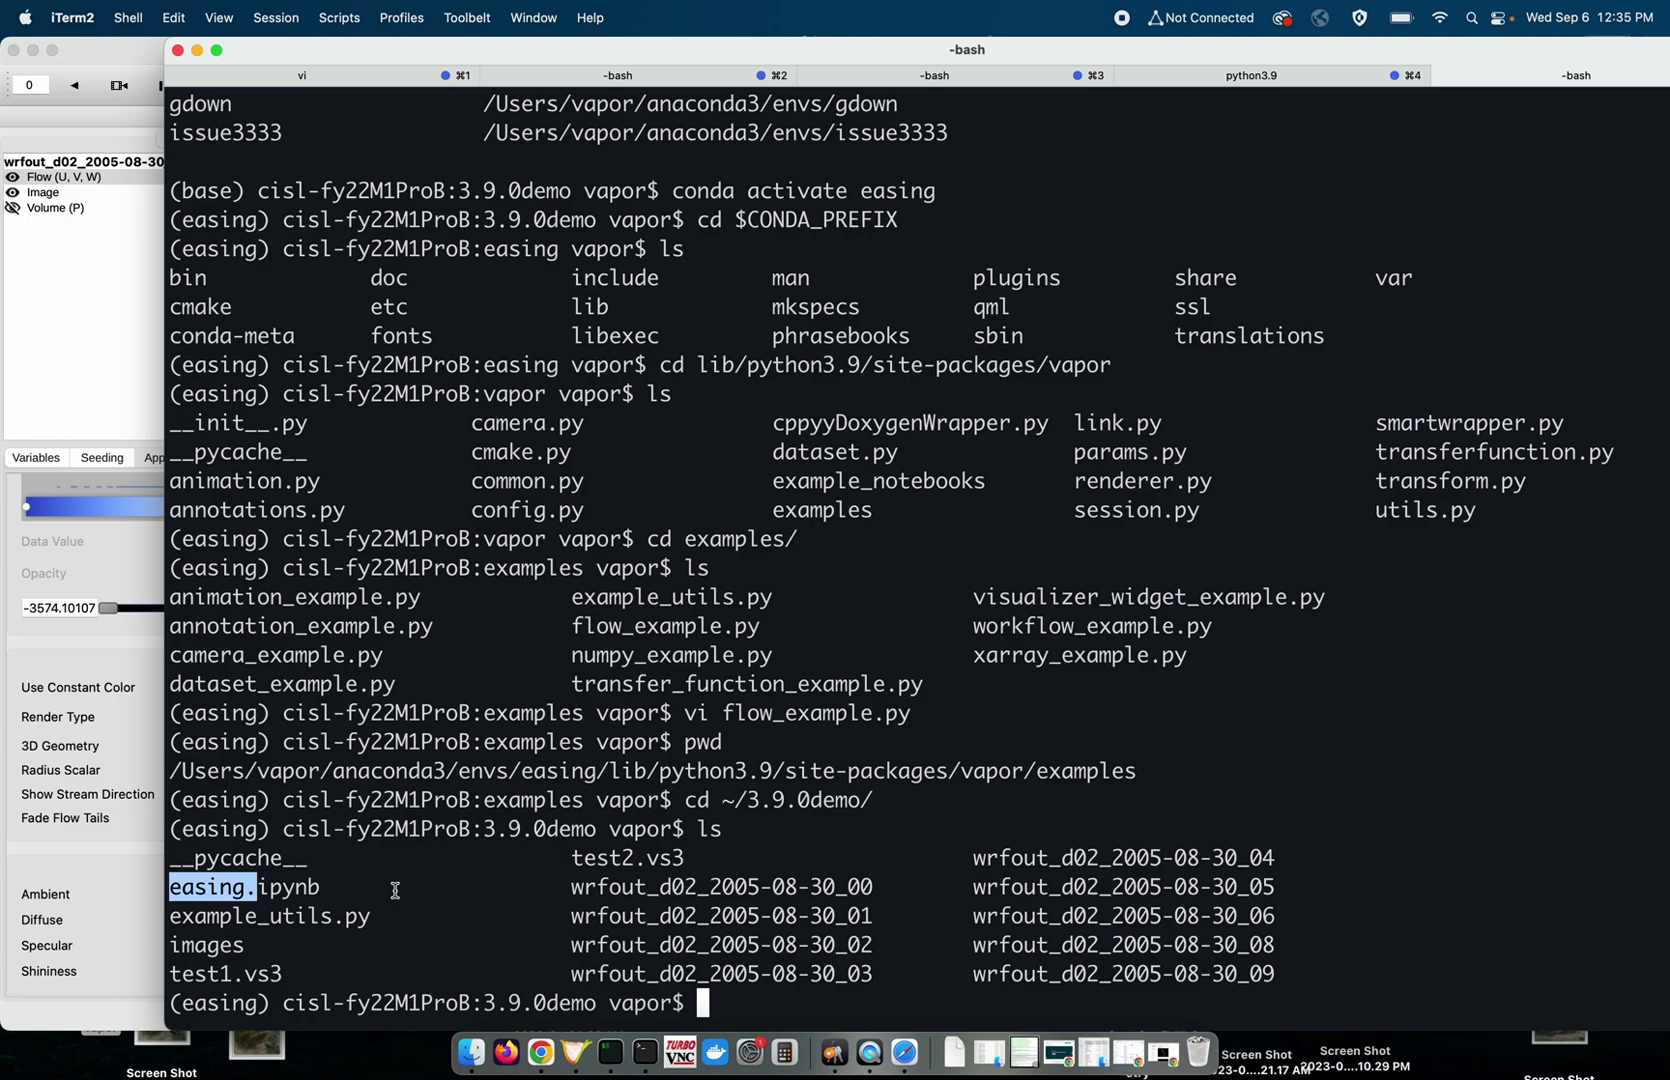
# Launch Jupyter Notebook from the 3.9.0demo directory and open easing.ipynb.
pyautogui.write('jup')
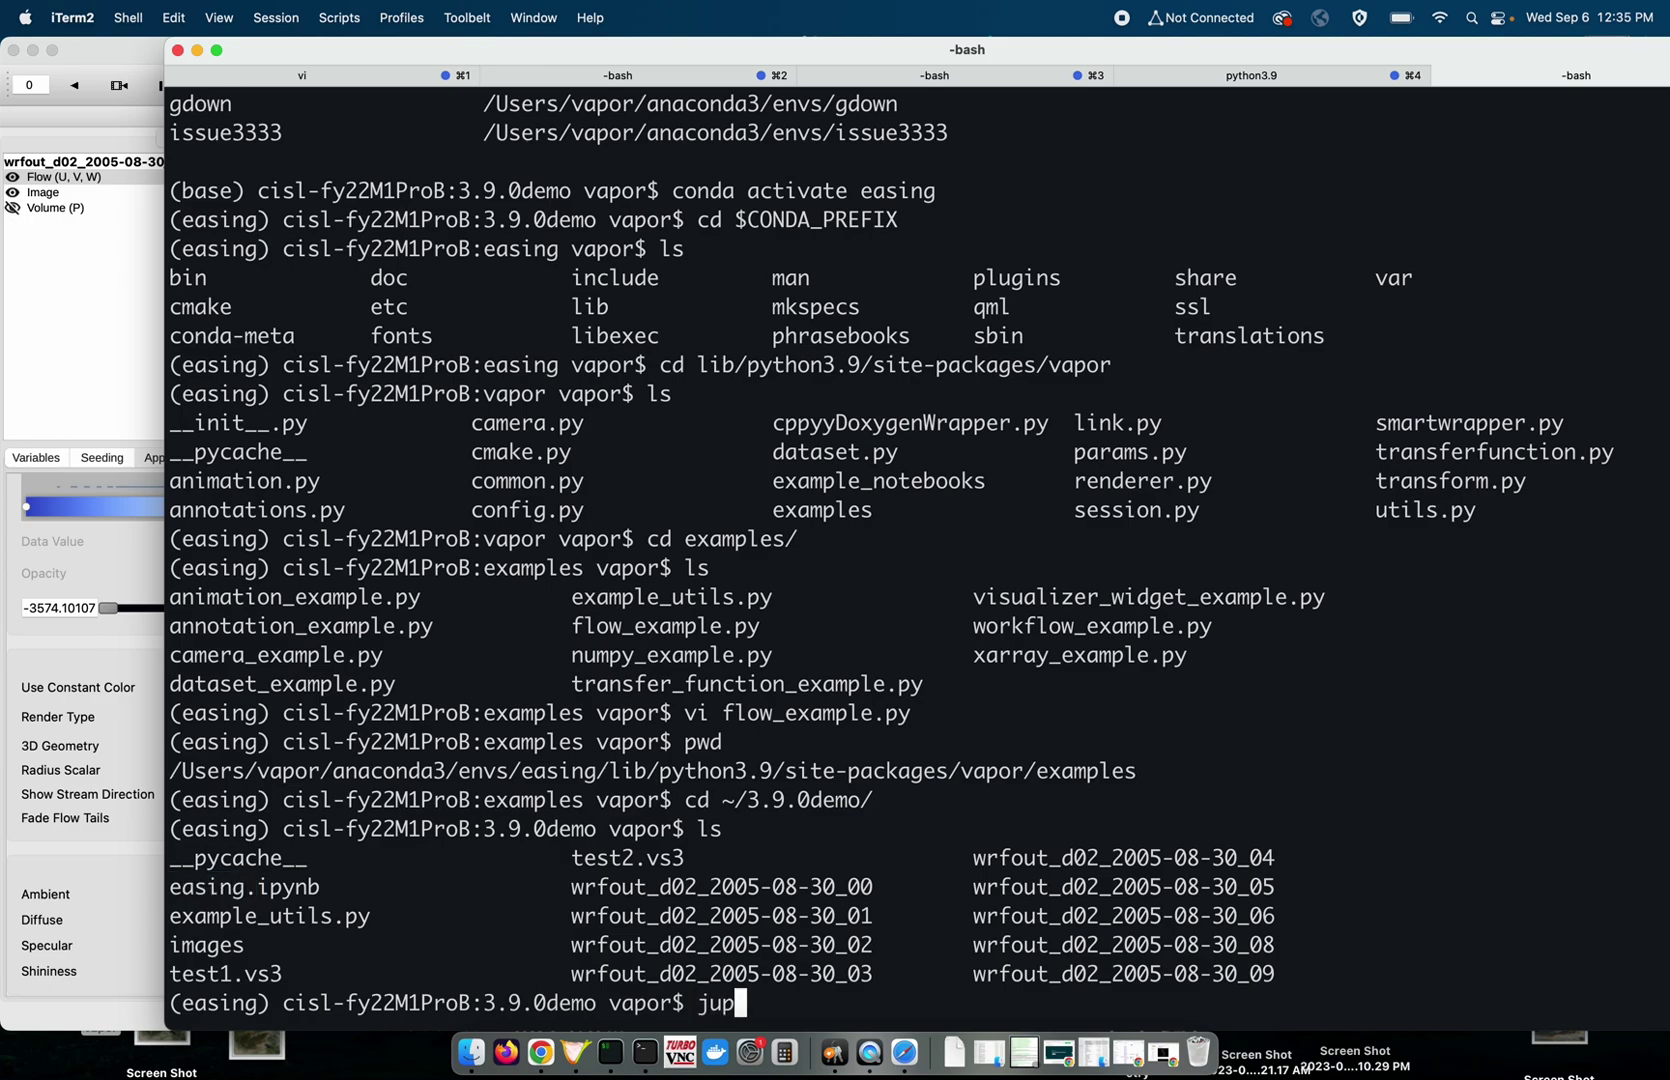
pyautogui.write('yter notebook')
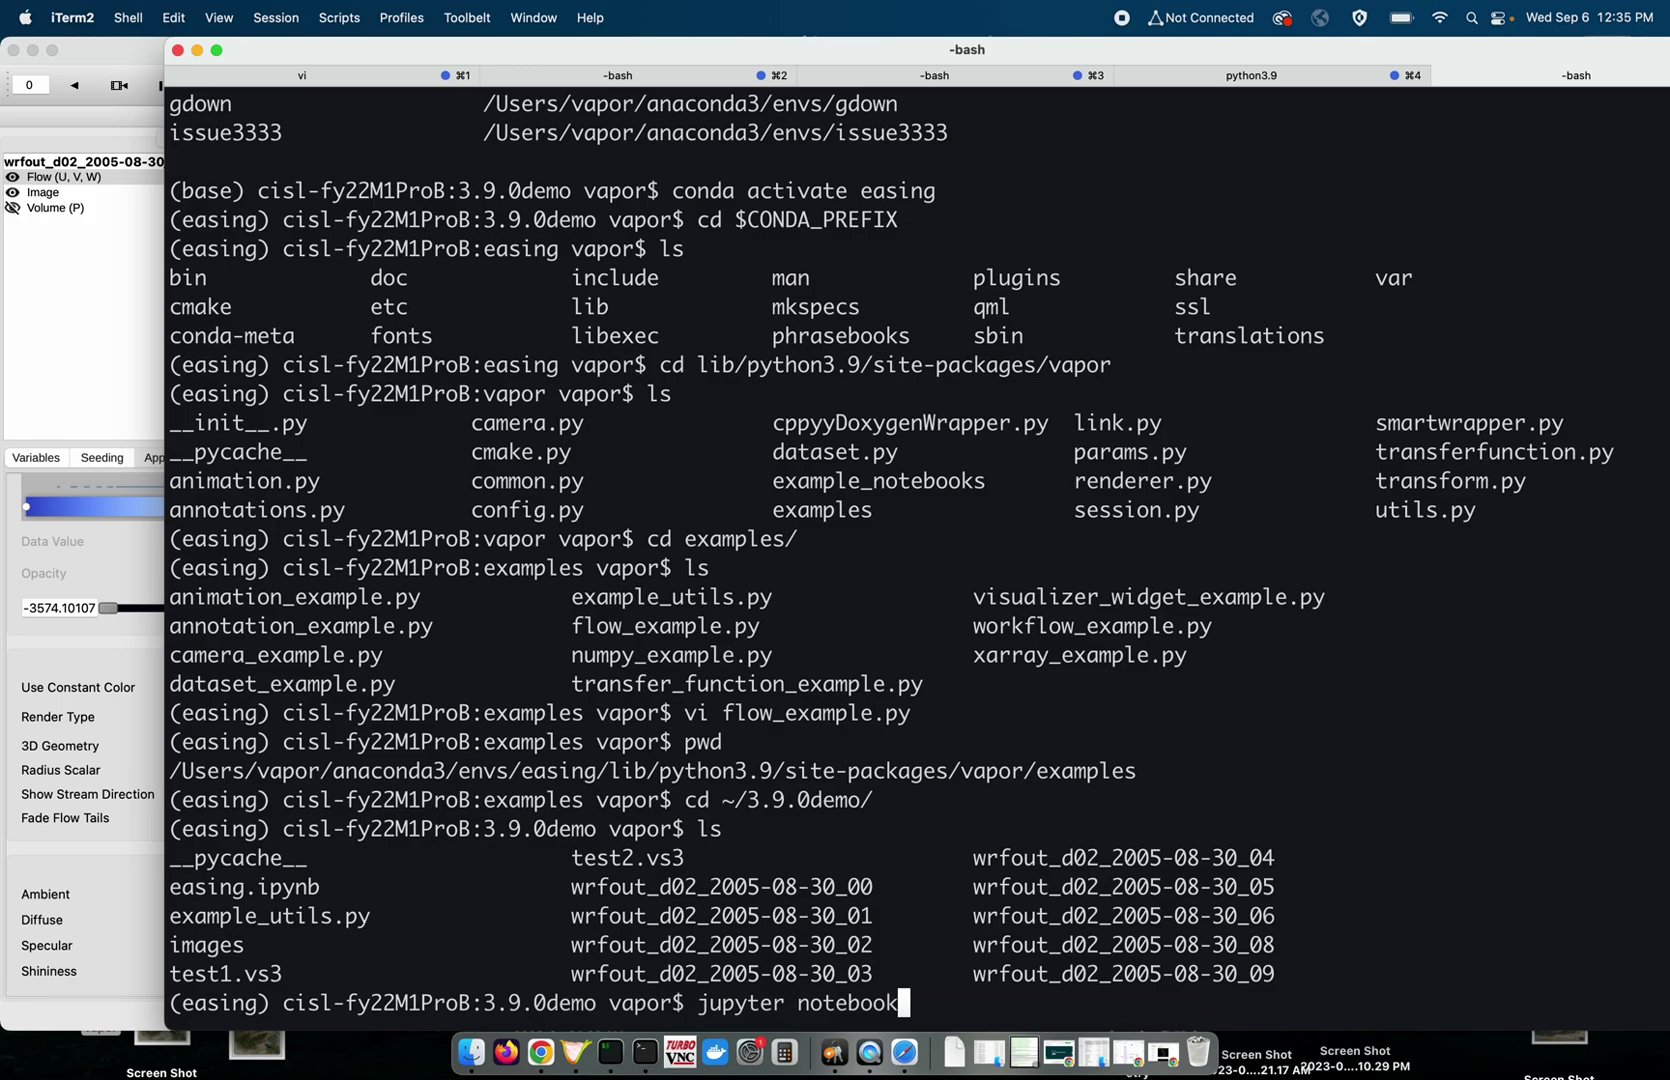
pyautogui.press('Return')
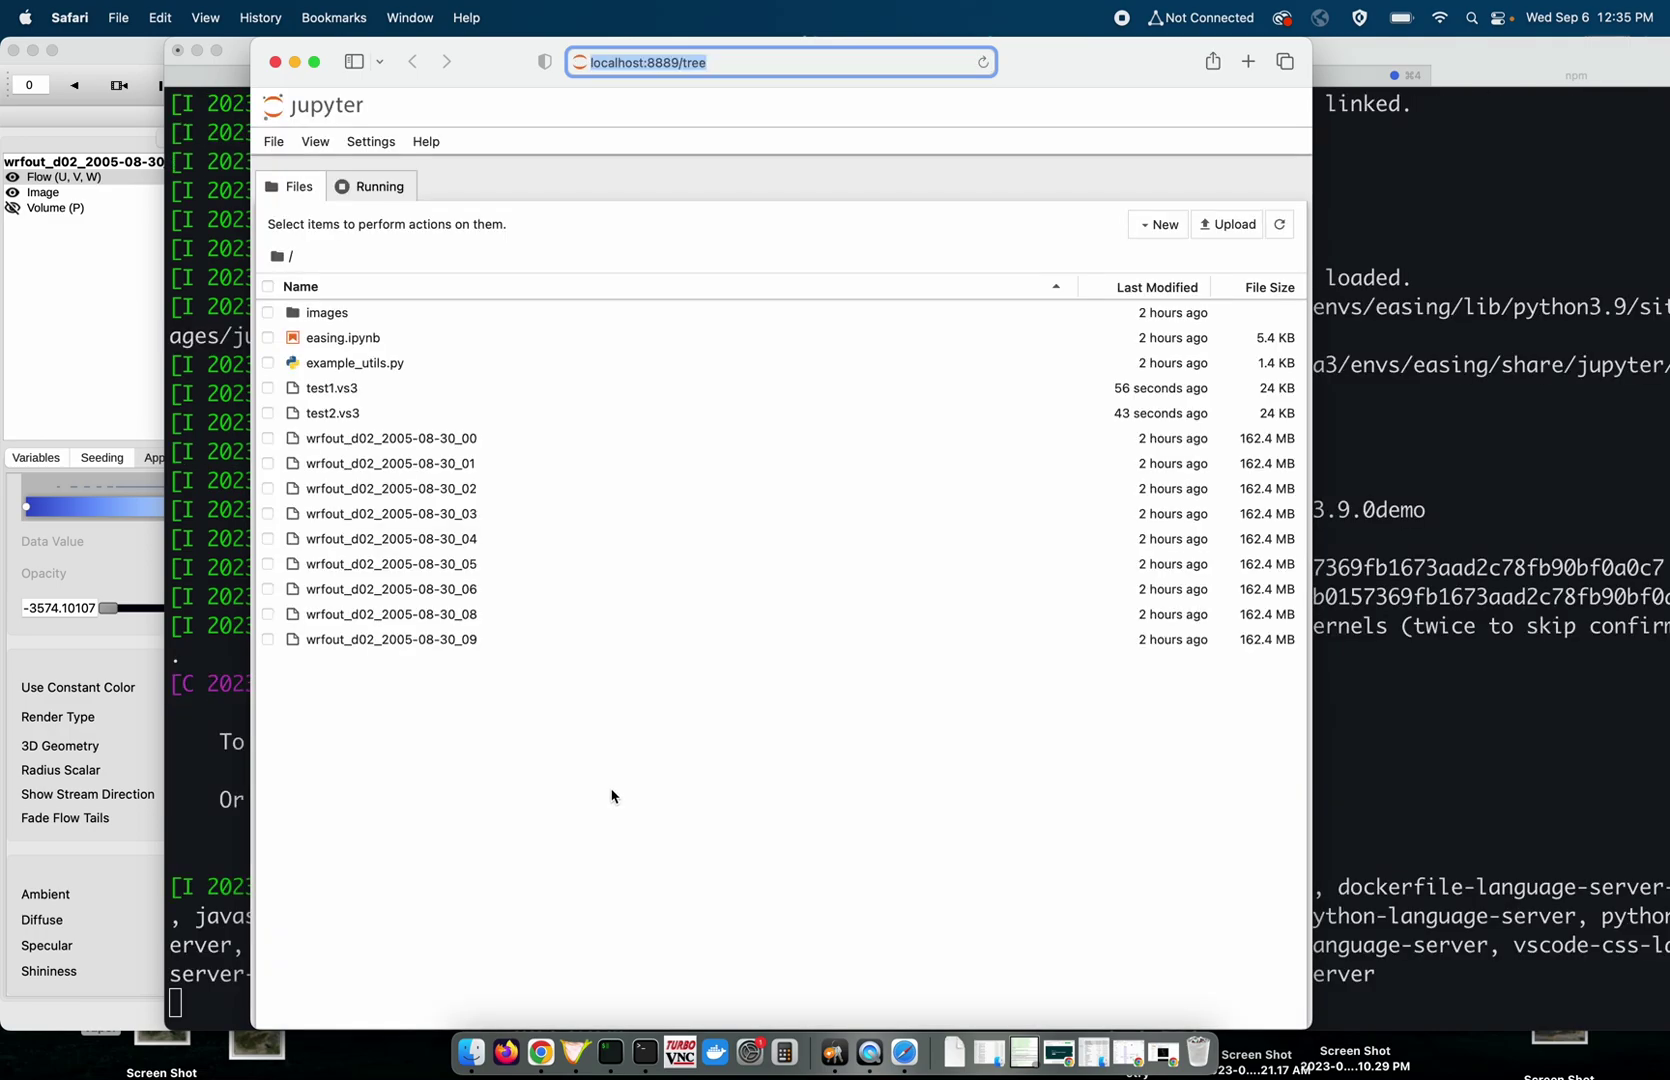
pyautogui.doubleClick(375, 339)
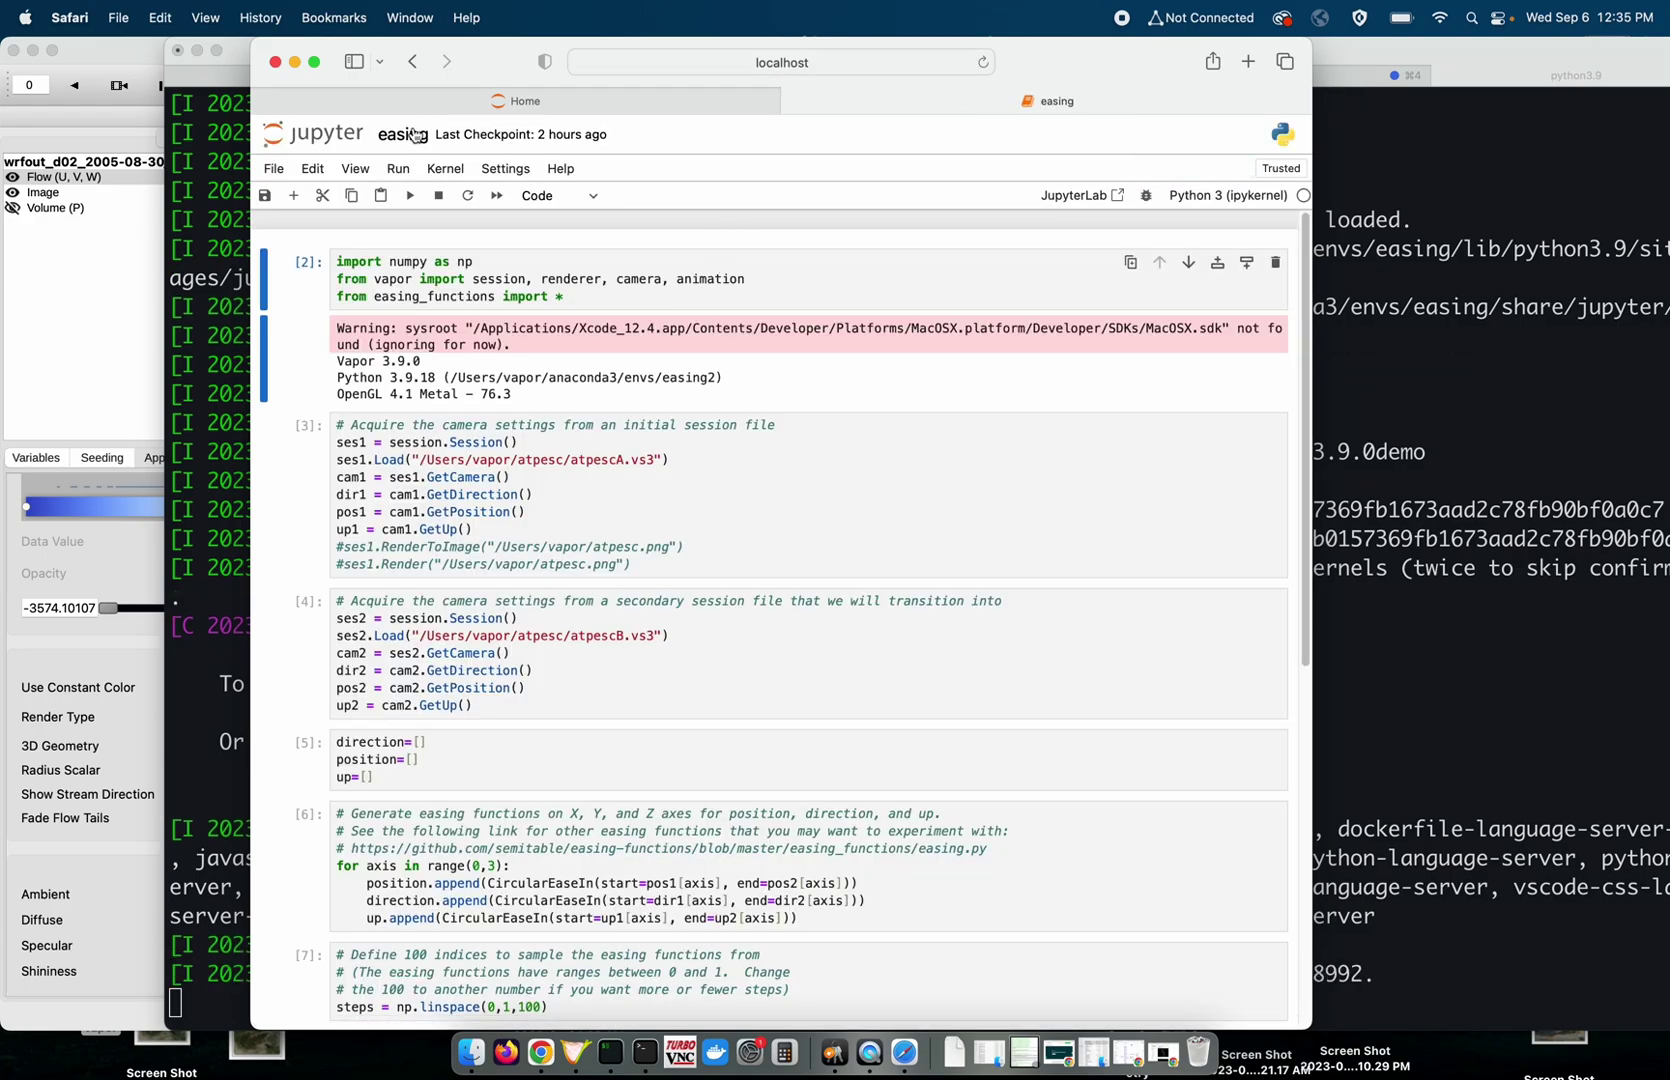
# Restart the notebook's kernel and clear the outputs of all cells.
pyautogui.click(440, 167)
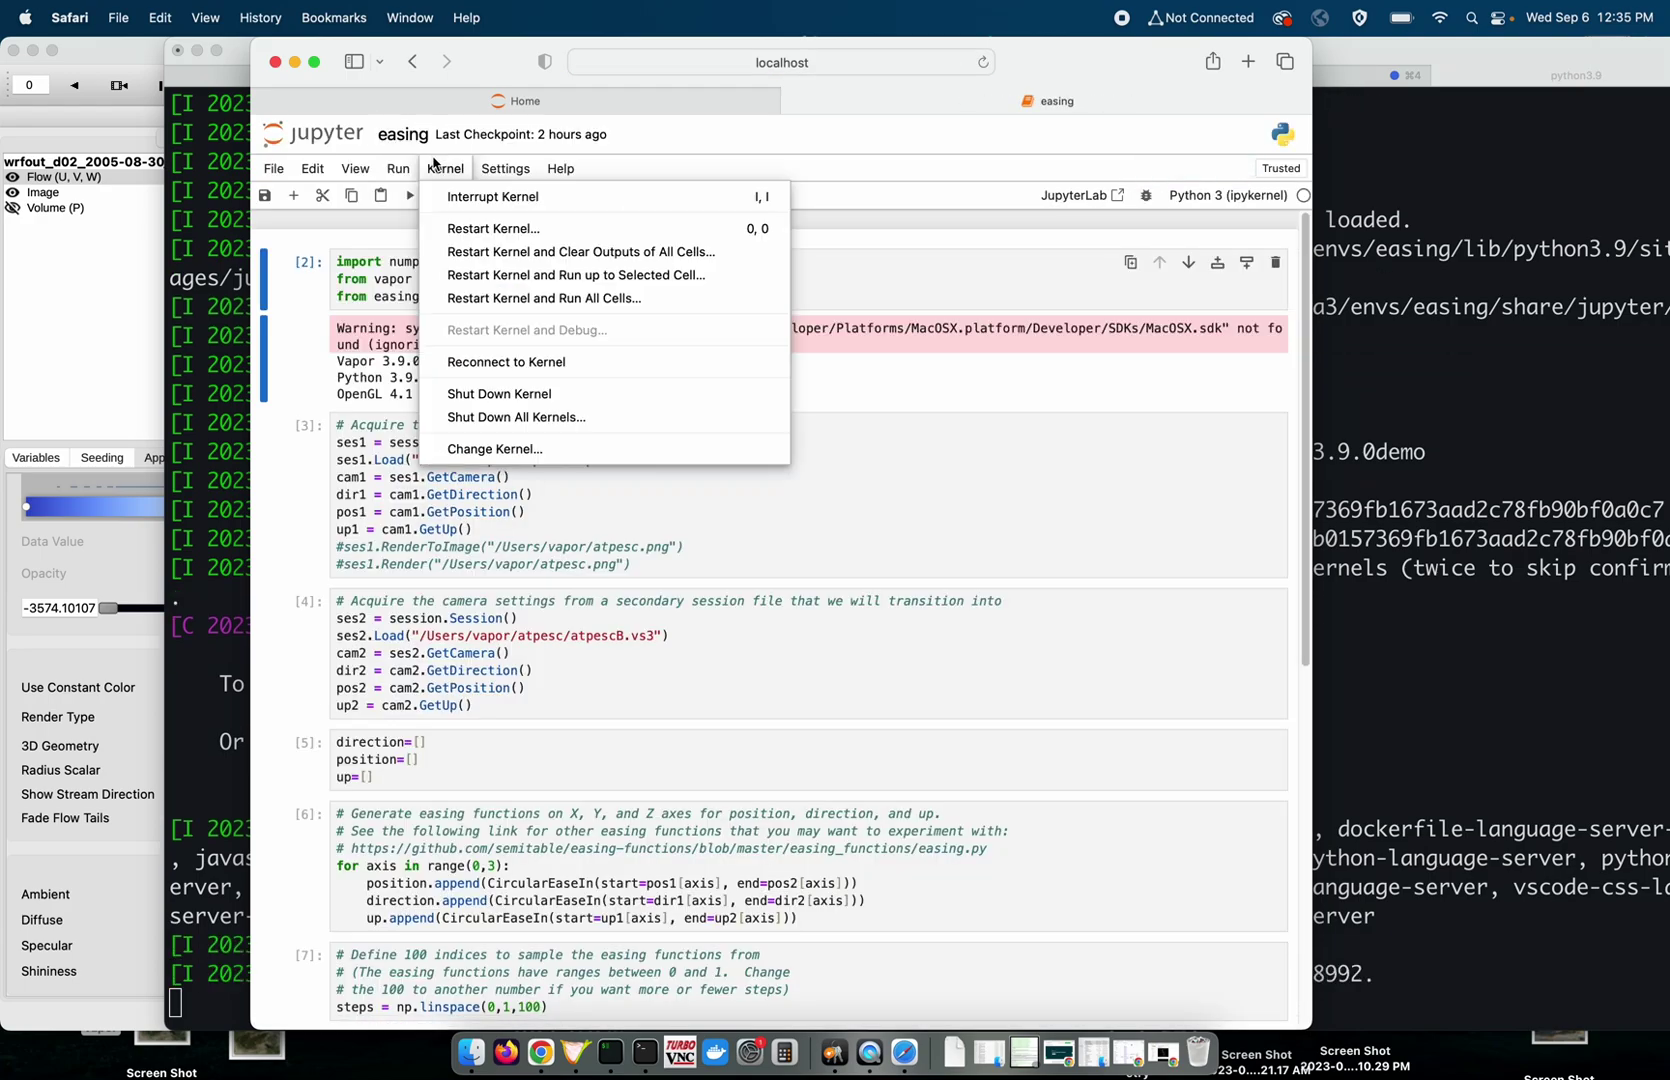
pyautogui.click(485, 251)
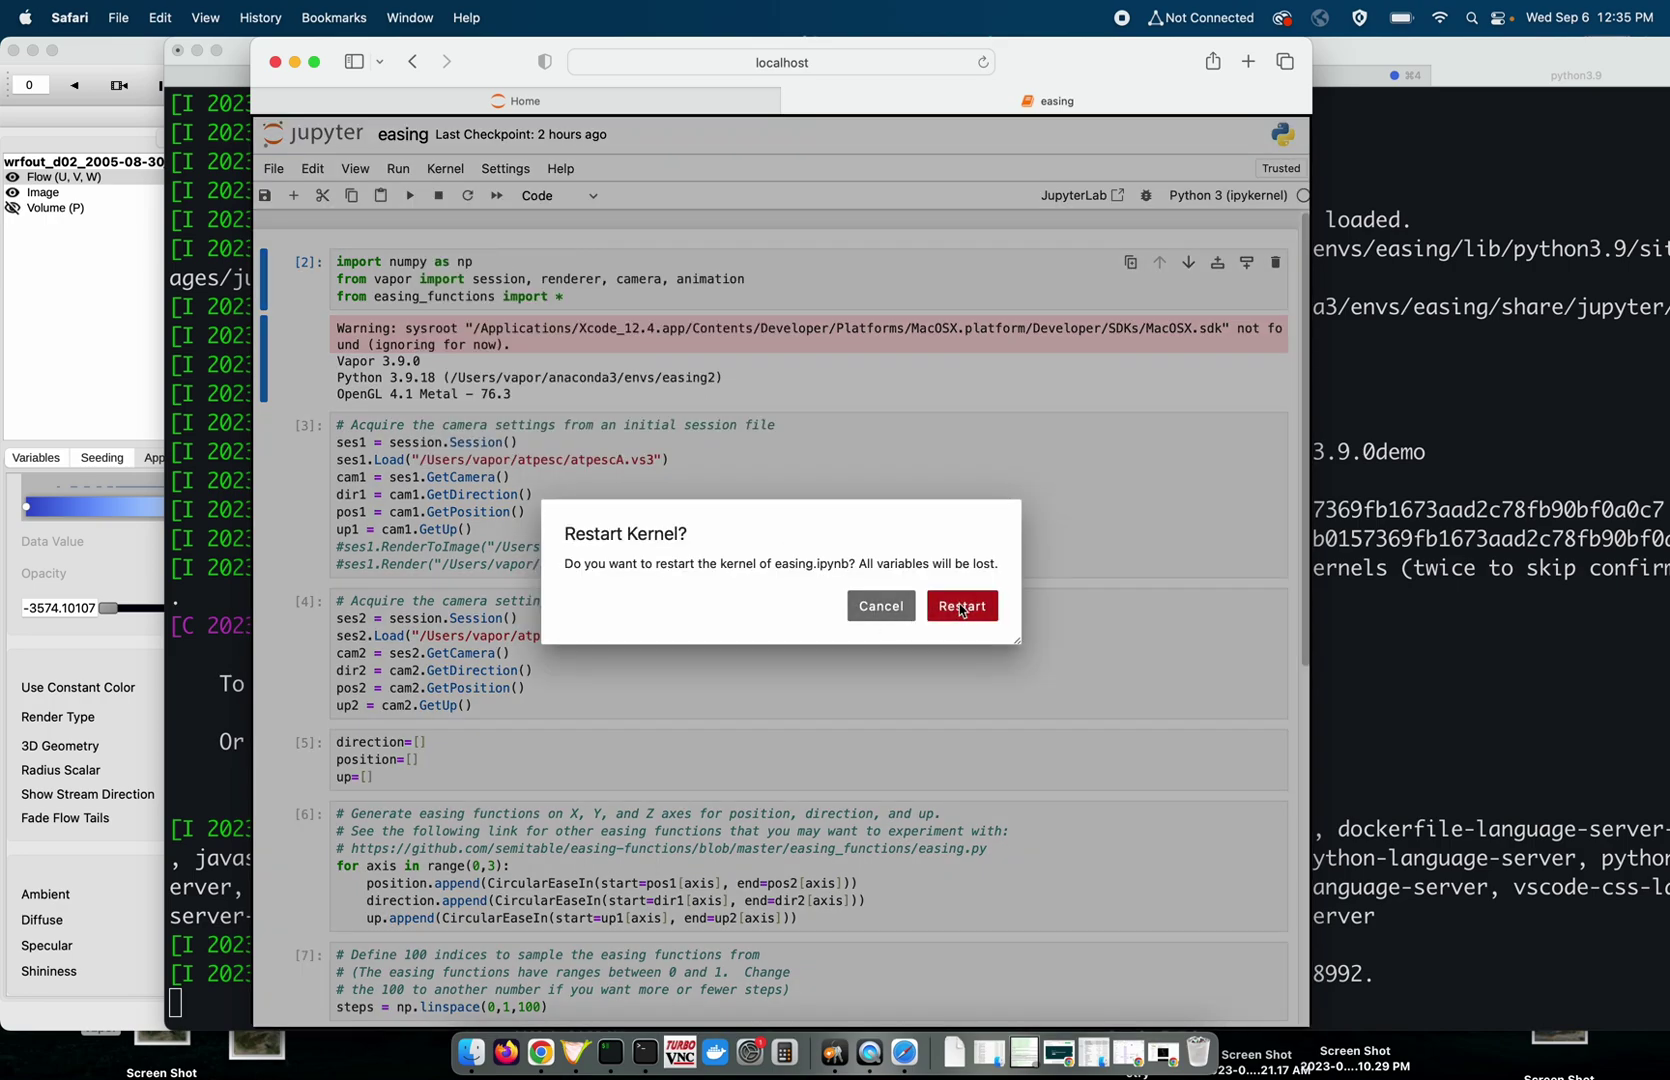
pyautogui.click(962, 607)
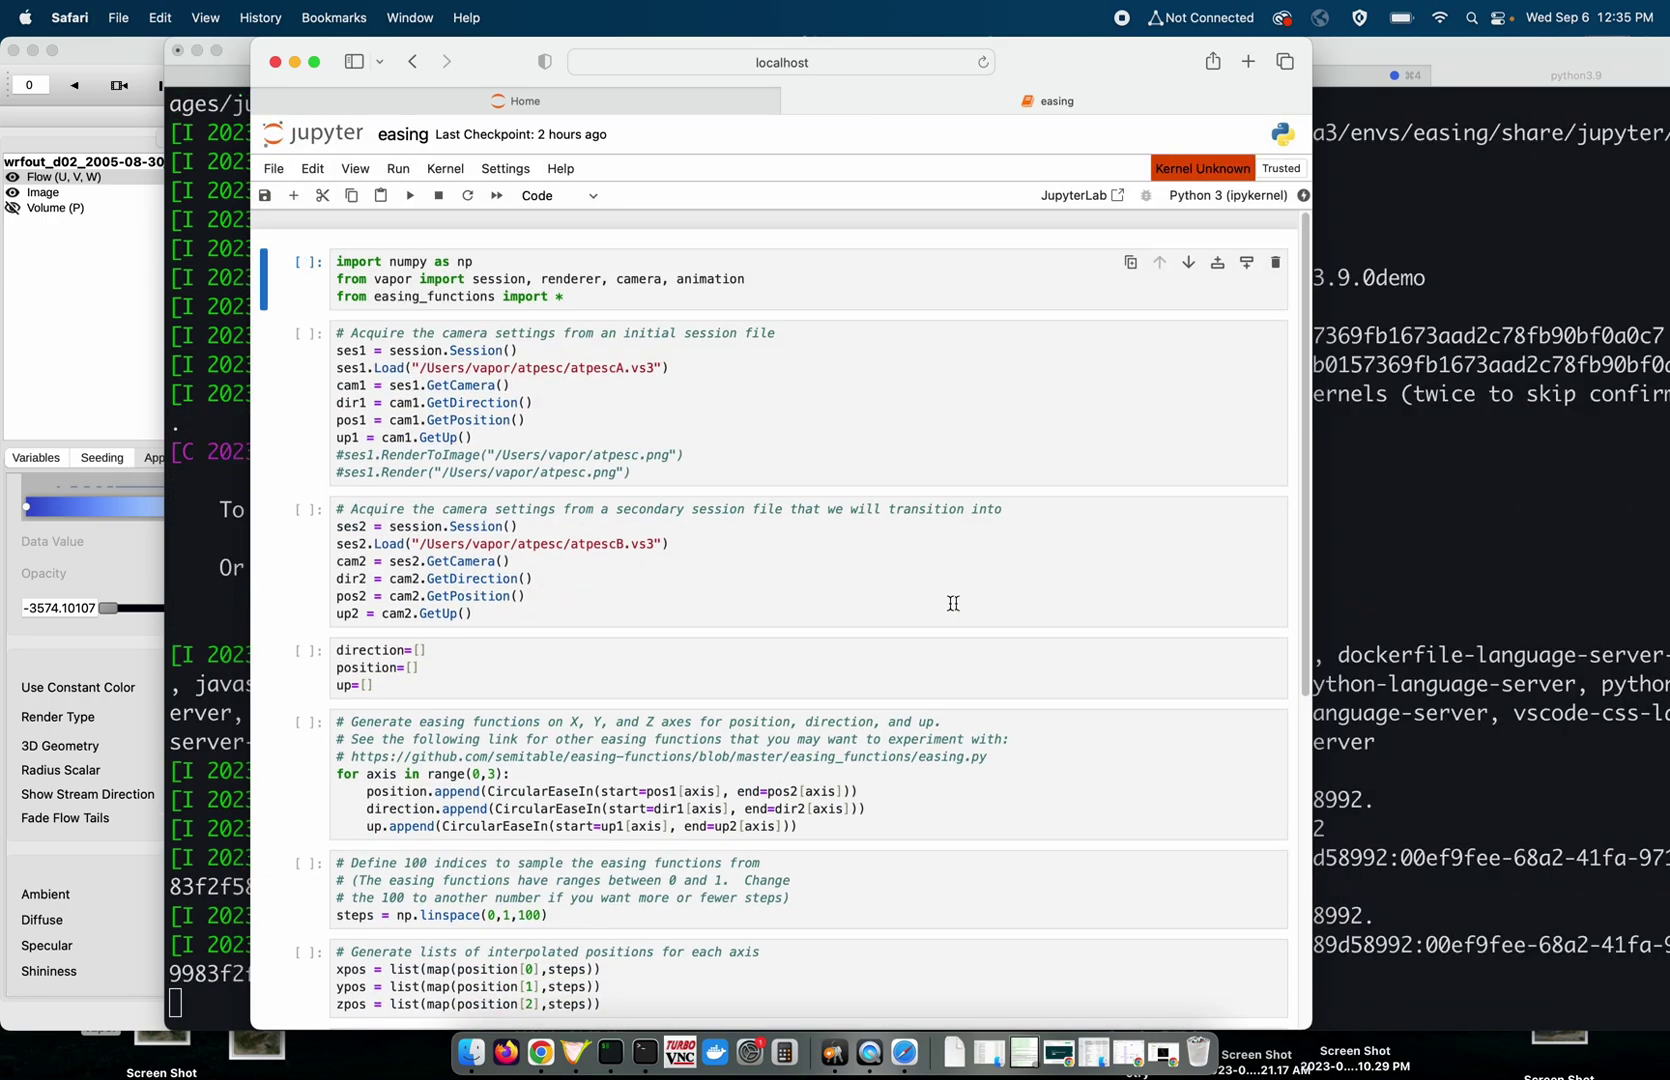
# Change the atpesc folder in the second session's load path to 3.9.0demo.
pyautogui.click(517, 545)
pyautogui.moveTo(516, 545); pyautogui.dragTo(561, 549)
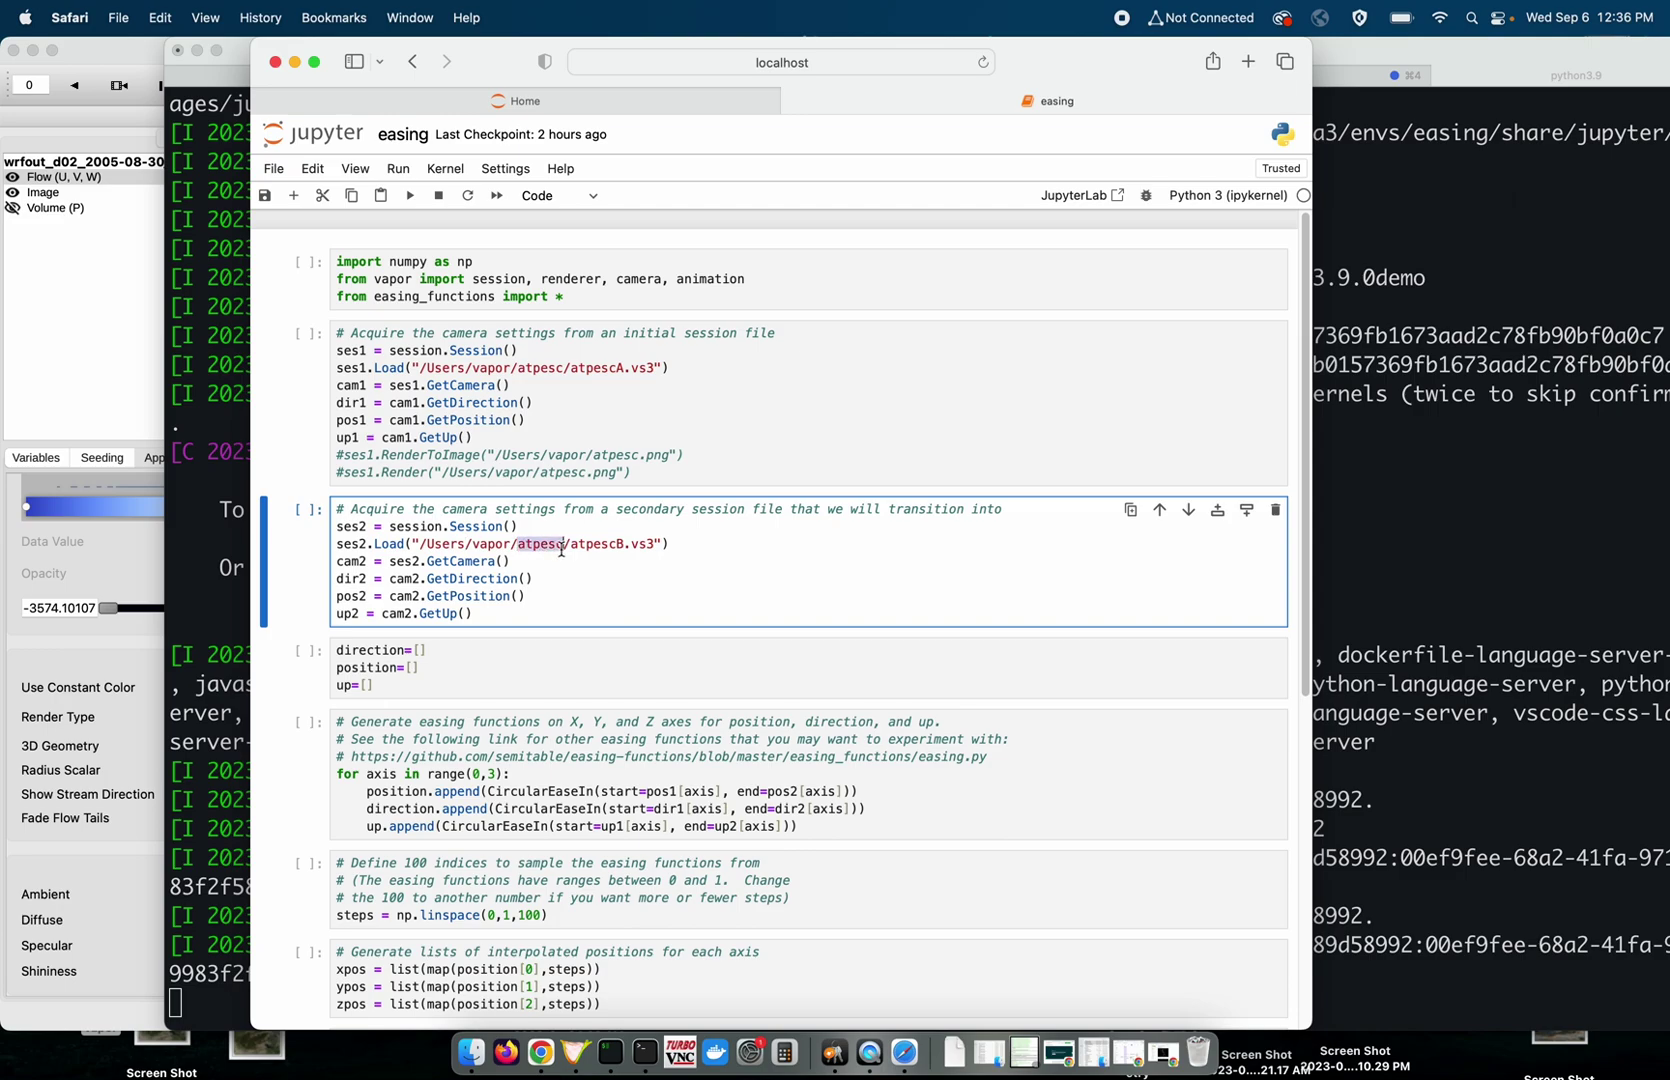
pyautogui.write('3.9.0.d')
pyautogui.press('BackSpace')
pyautogui.press('BackSpace')
pyautogui.write('demo')
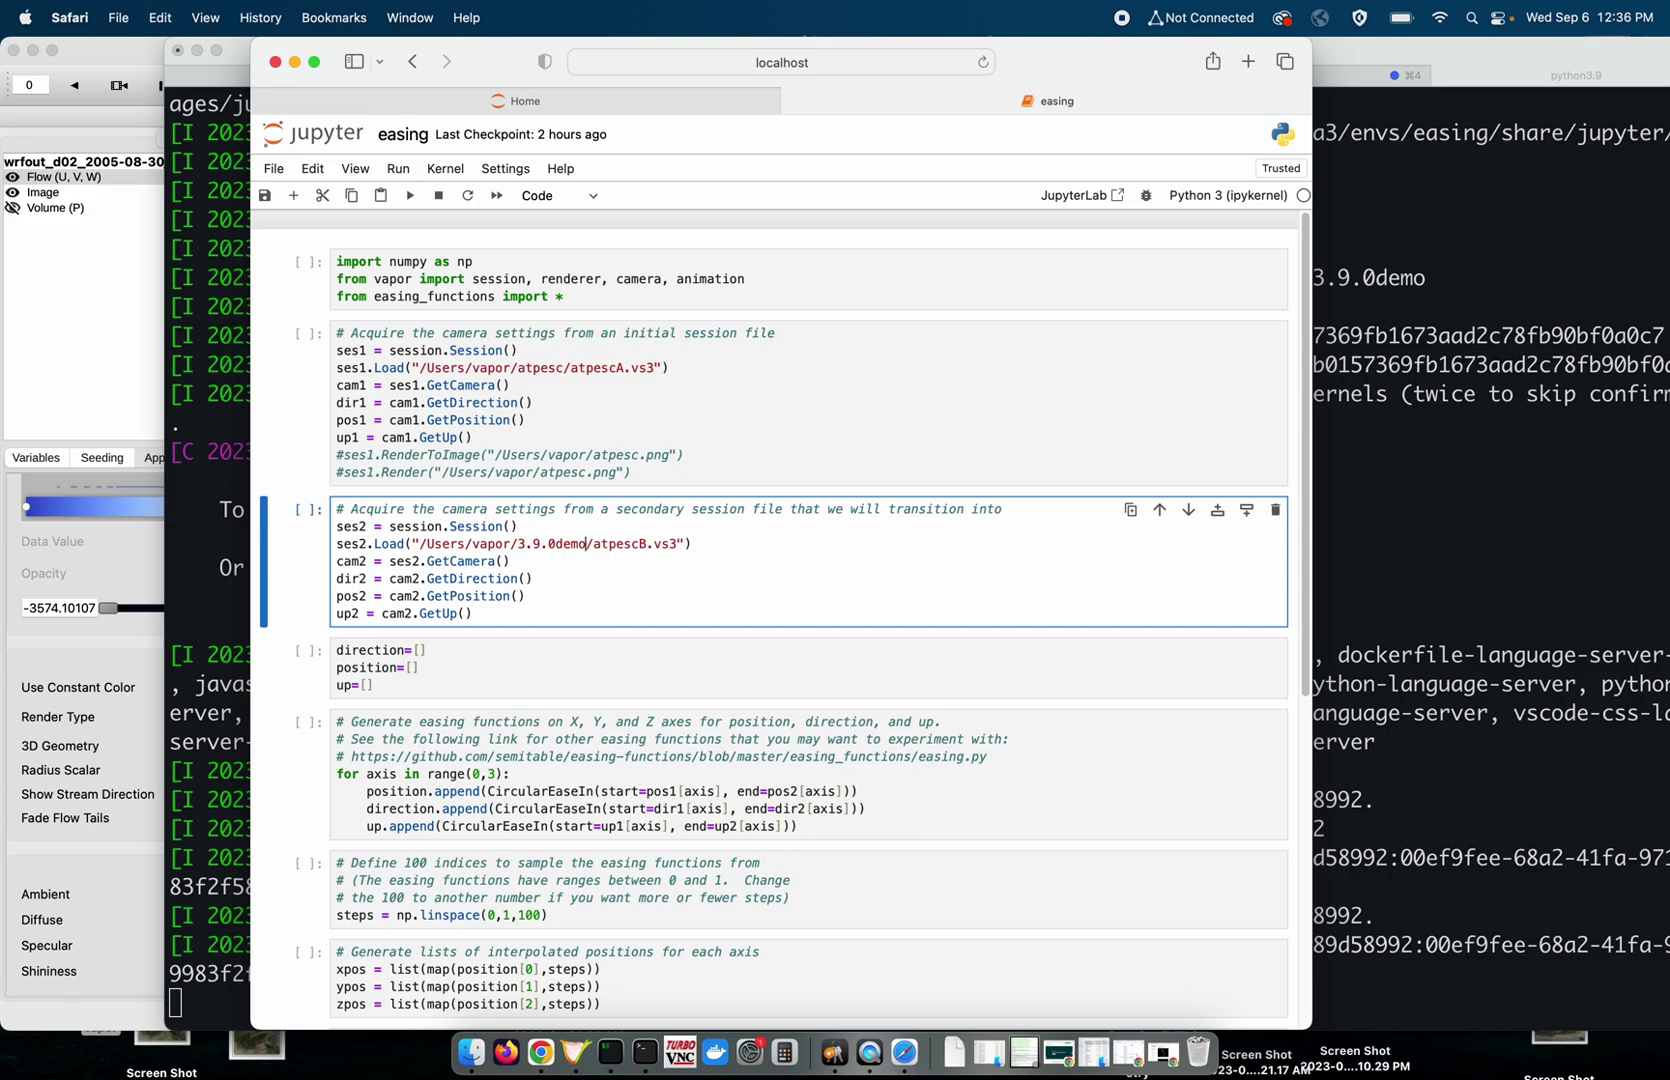
# Change the file name in the second session's load path to test2.vs3.
pyautogui.press('Right')
pyautogui.hotkey('shift', 'Right')
pyautogui.hotkey('shift', 'Right')
pyautogui.hotkey('shift', 'Right')
pyautogui.hotkey('shift', 'Right')
pyautogui.hotkey('shift', 'Right')
pyautogui.hotkey('shift', 'Right')
pyautogui.hotkey('shift', 'Right')
pyautogui.write('test2')
# Highlight the words "secondary session" in the comment of the second session's cell.
pyautogui.press('super+l')
pyautogui.click(555, 510)
pyautogui.doubleClick(655, 509)
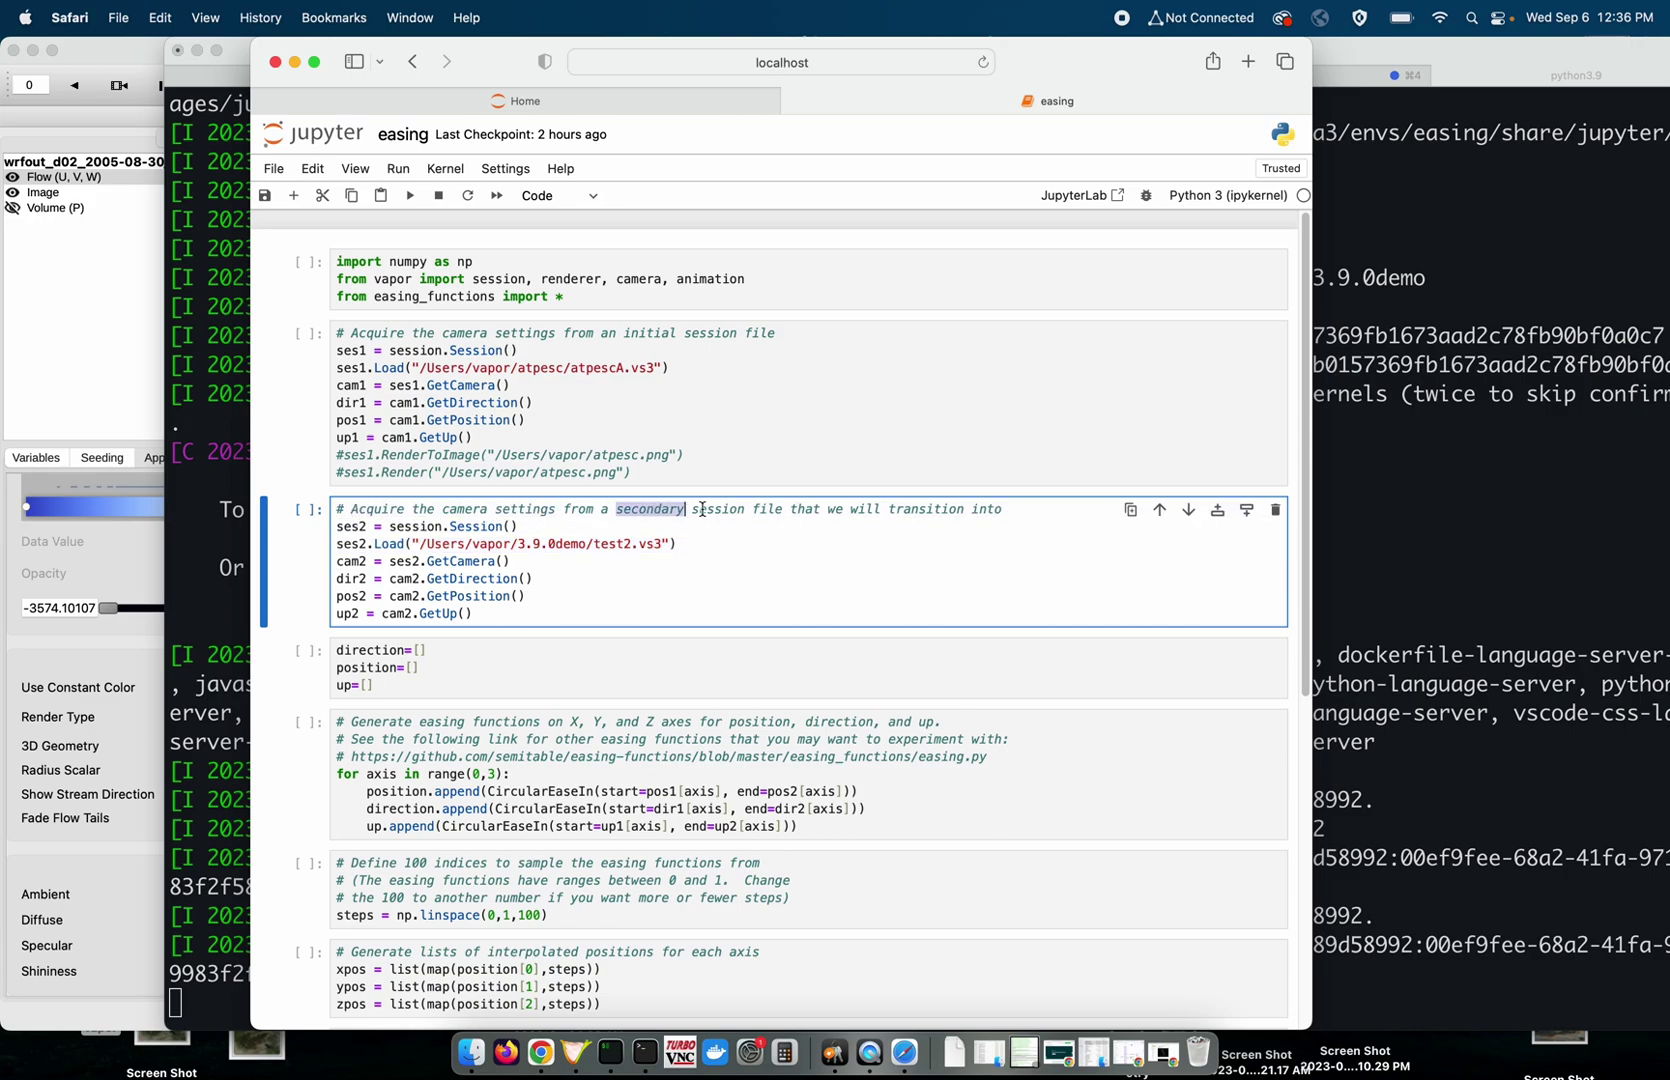
pyautogui.doubleClick(718, 509)
# Copy the 3.9.0demo/test2 path into the first session's load line and change the file name to test1.
pyautogui.doubleClick(605, 544)
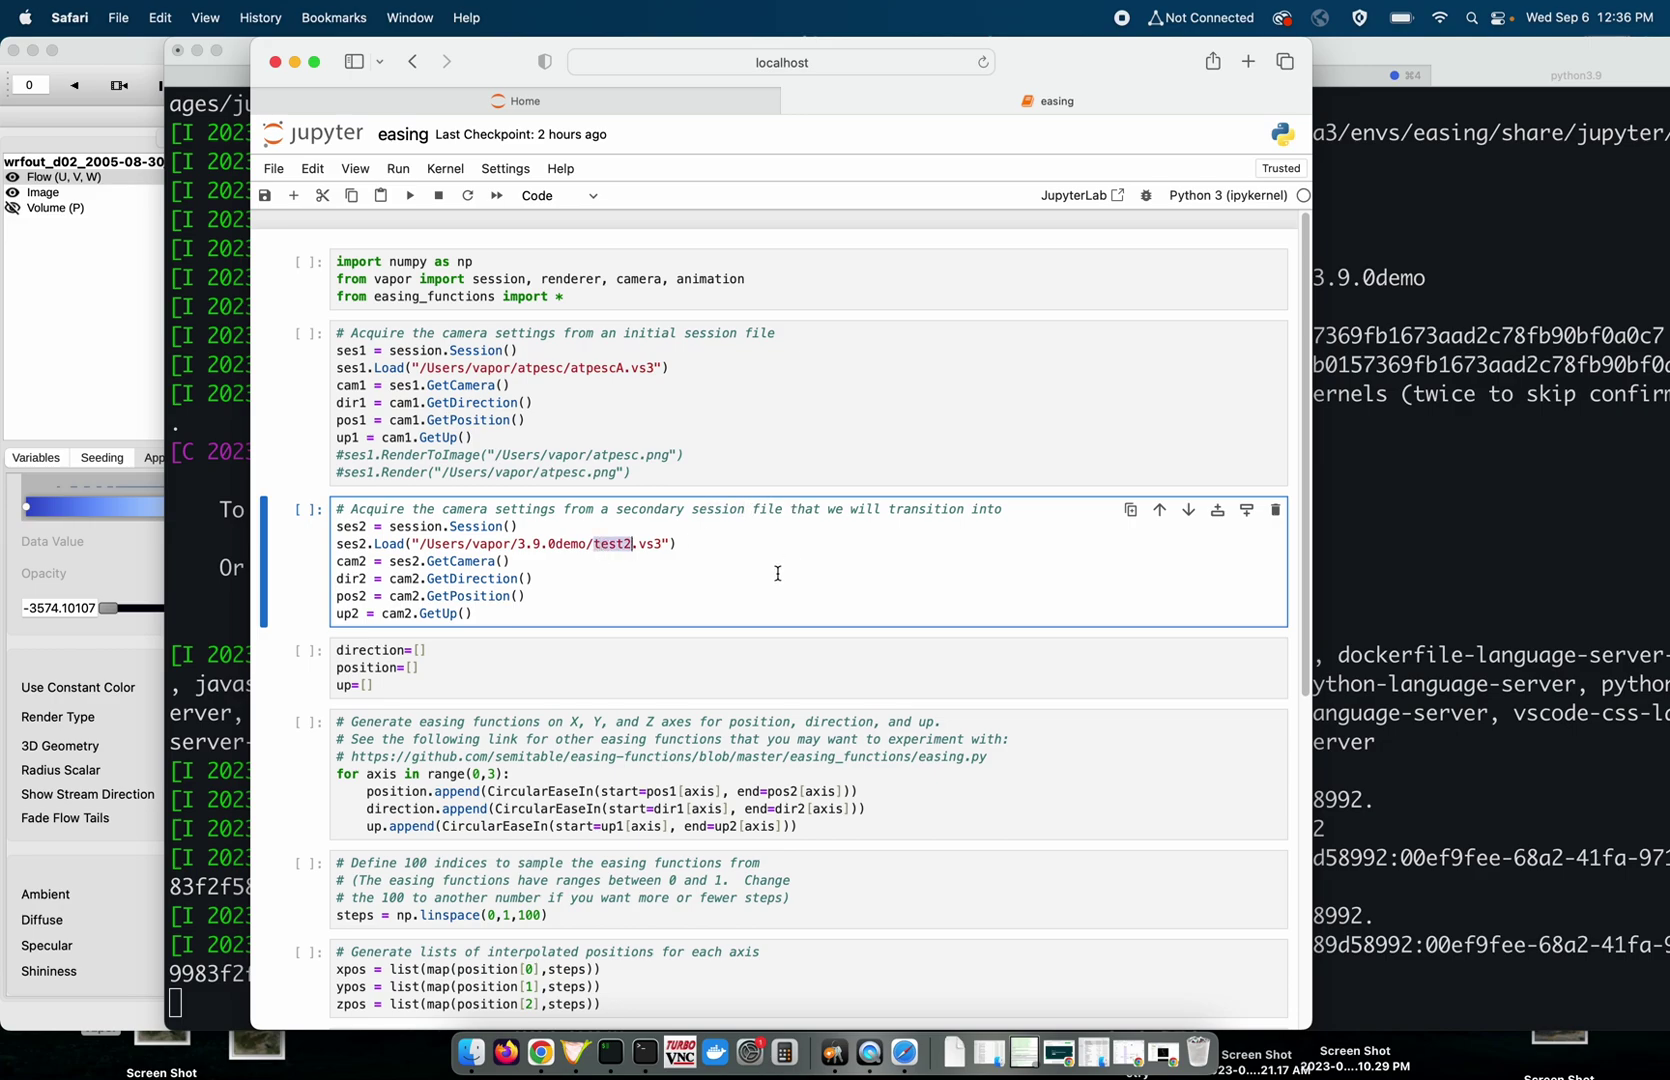
pyautogui.keyDown('shift'); pyautogui.click(516, 543); pyautogui.keyUp('shift')
pyautogui.press('super+c')
pyautogui.moveTo(519, 367); pyautogui.dragTo(625, 368)
pyautogui.press('super+v')
pyautogui.press('BackSpace')
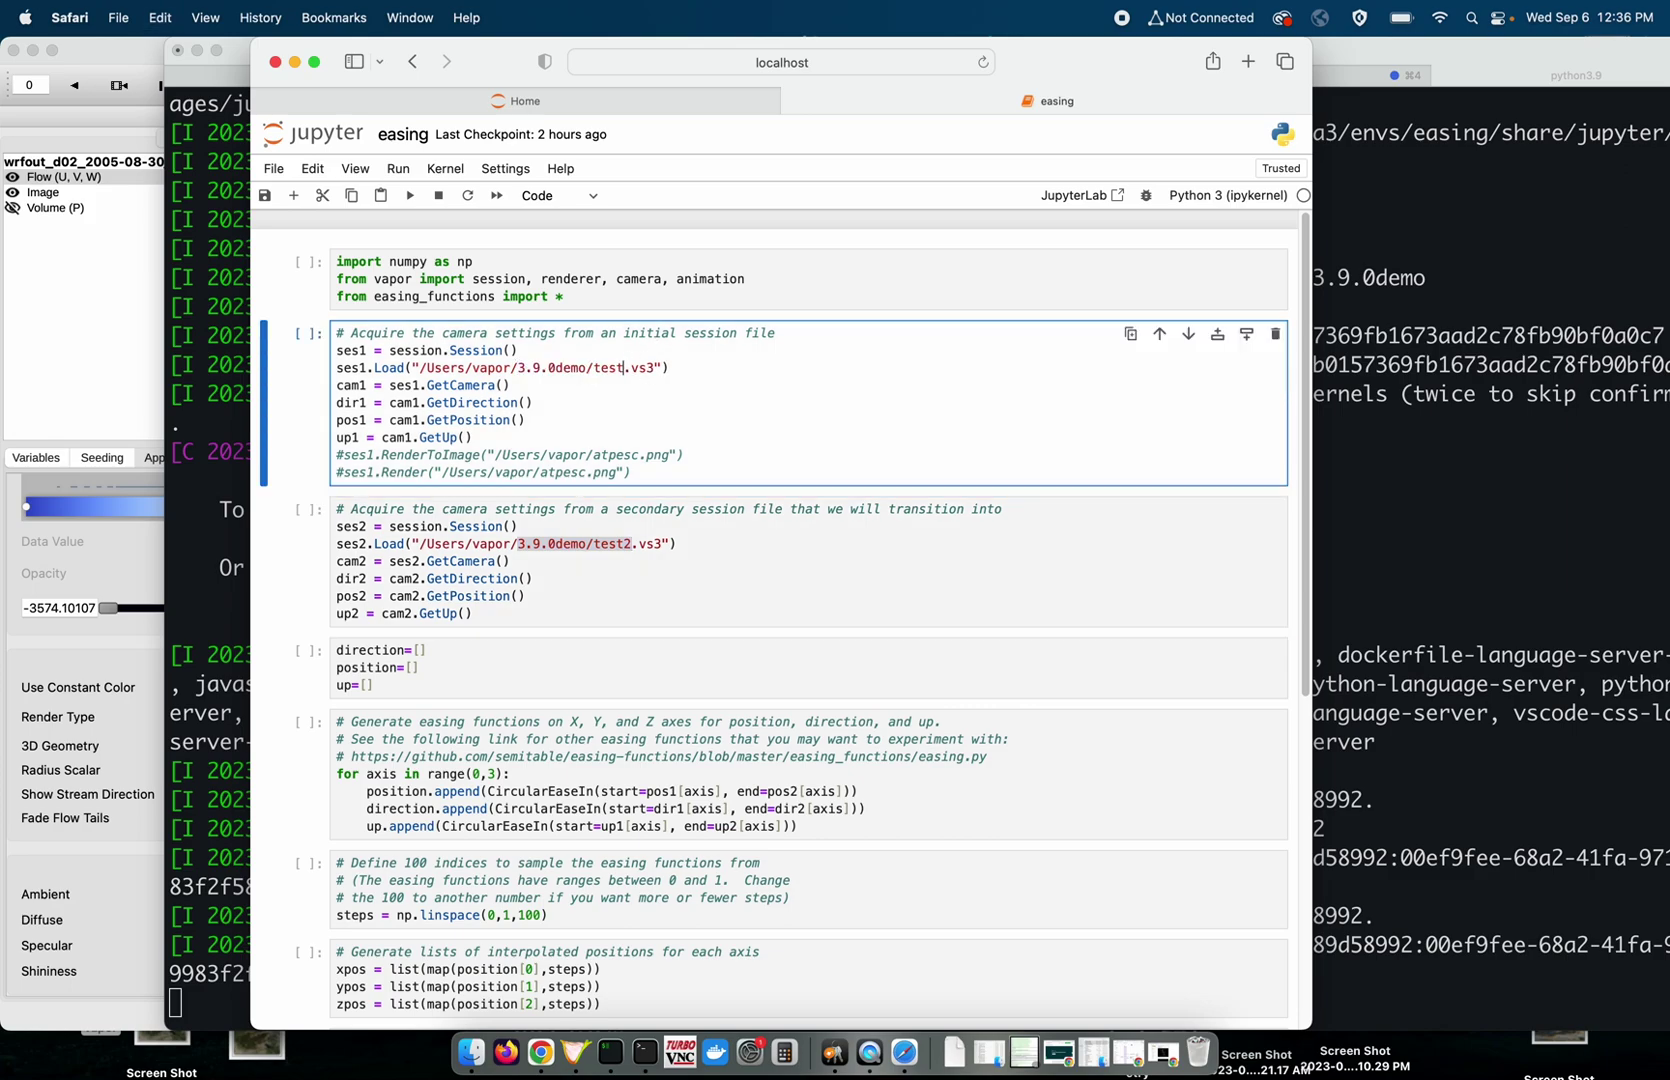
pyautogui.write('1')
# Review how both session cells acquire the camera and its direction, position and up vectors.
pyautogui.tripleClick(495, 367)
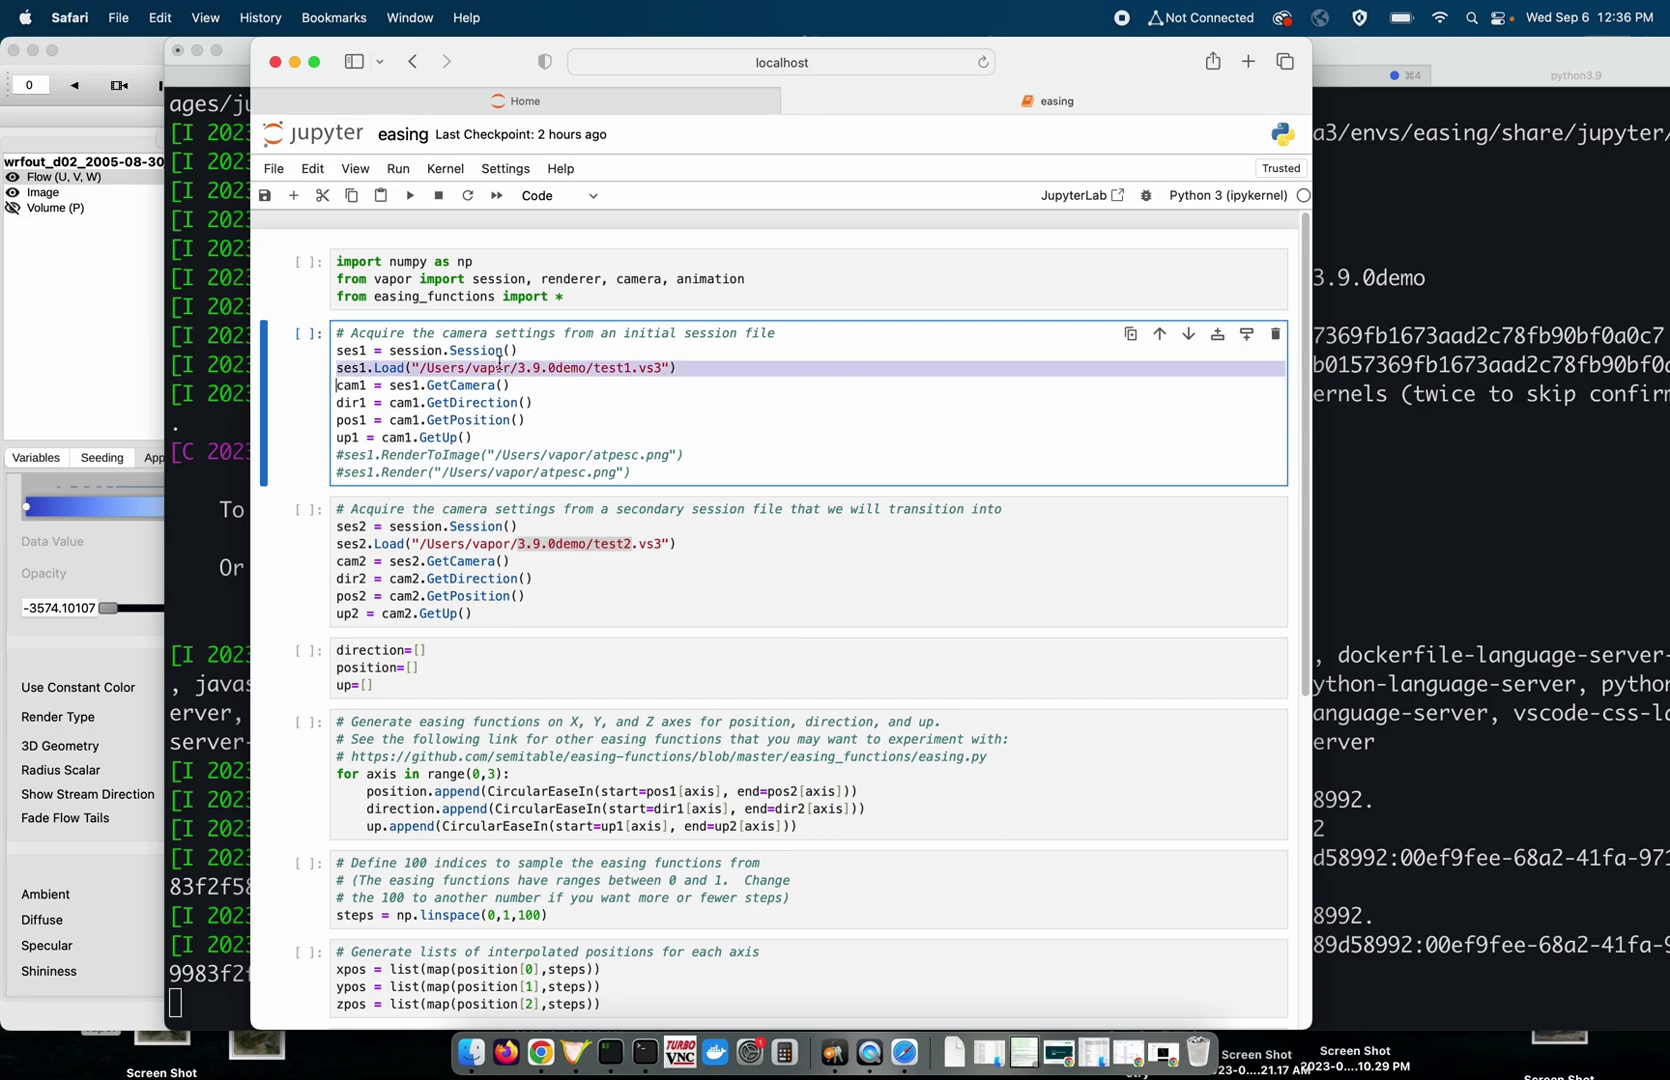
pyautogui.tripleClick(352, 385)
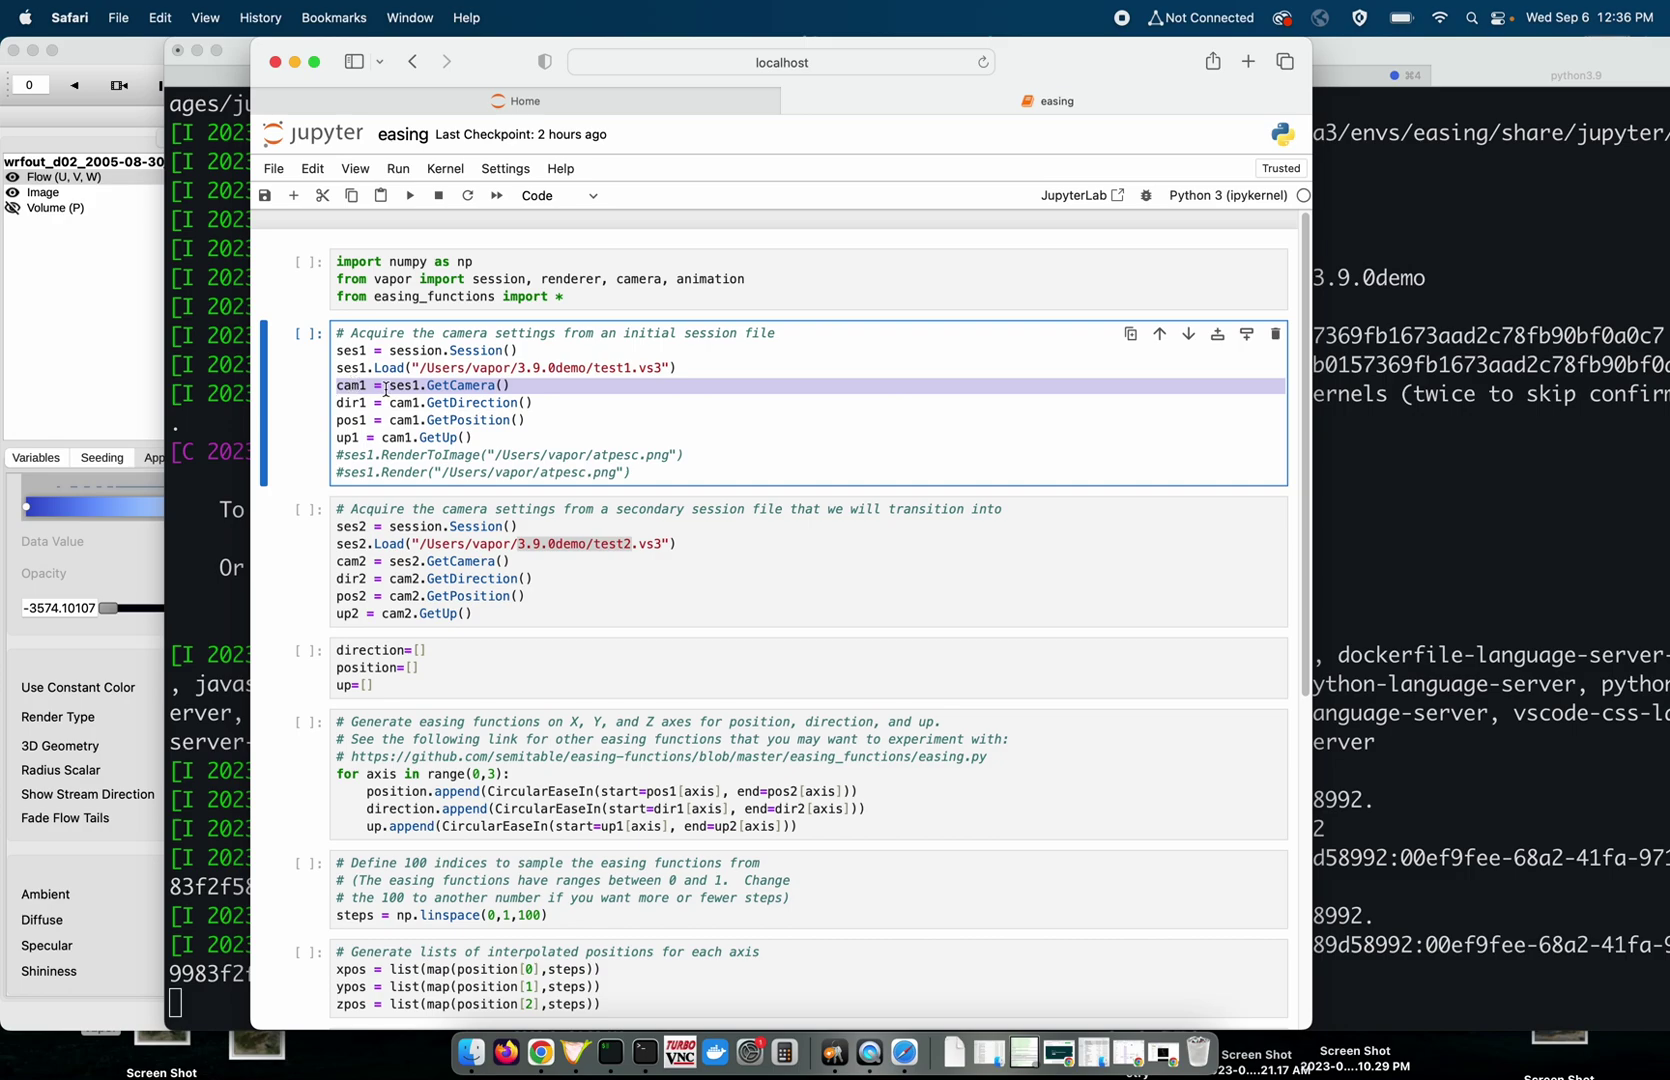
pyautogui.doubleClick(352, 402)
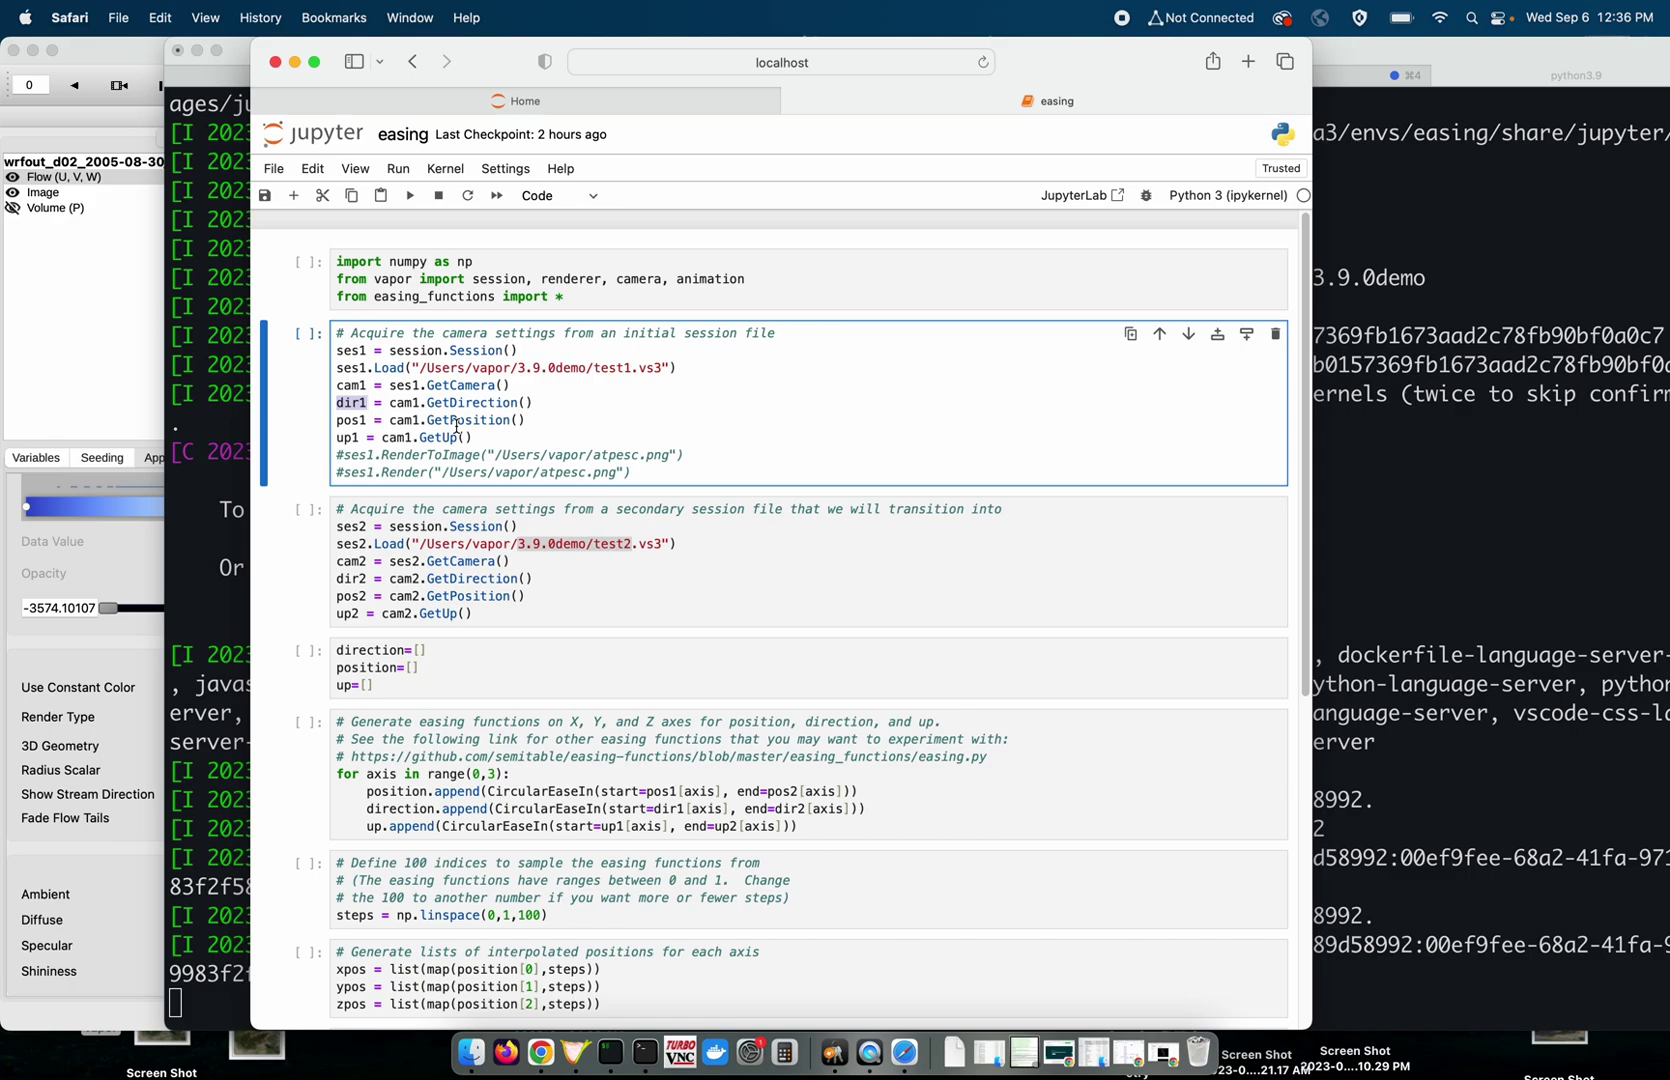
pyautogui.doubleClick(355, 404)
pyautogui.doubleClick(358, 413)
pyautogui.doubleClick(348, 437)
pyautogui.doubleClick(350, 579)
pyautogui.doubleClick(350, 596)
pyautogui.doubleClick(347, 613)
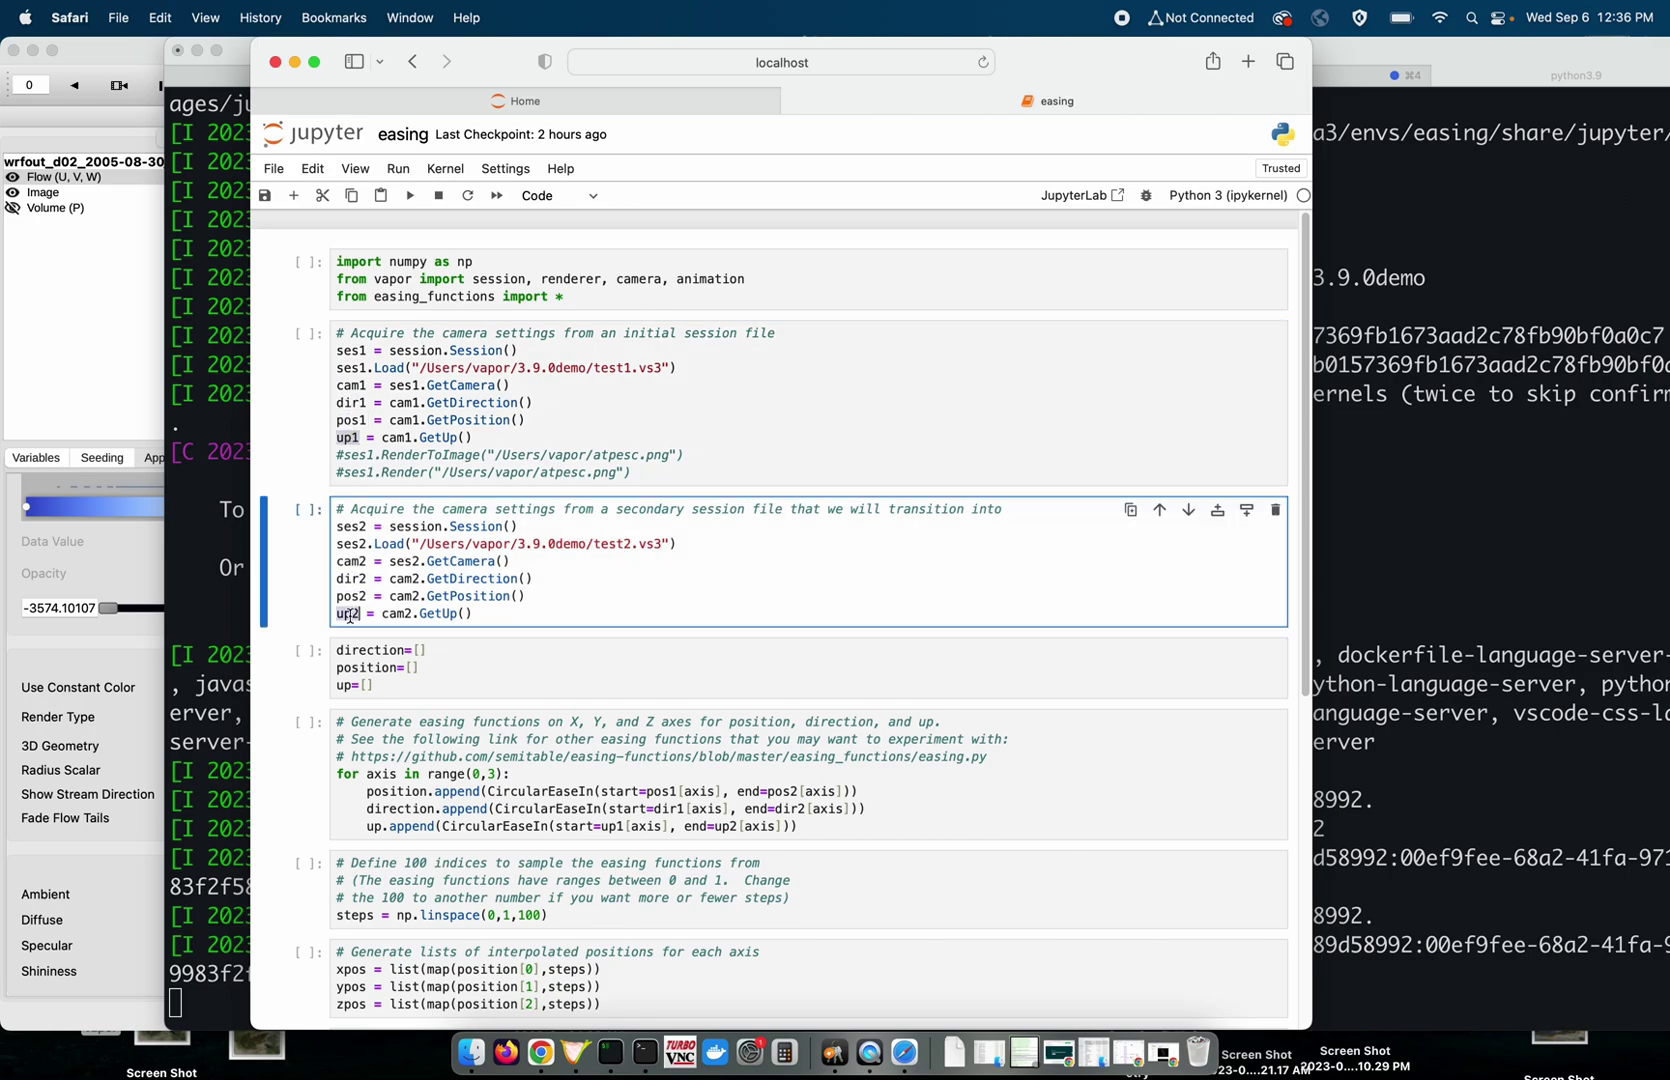
# Run the import cell and the cell that loads the initial session's camera settings.
pyautogui.click(446, 275)
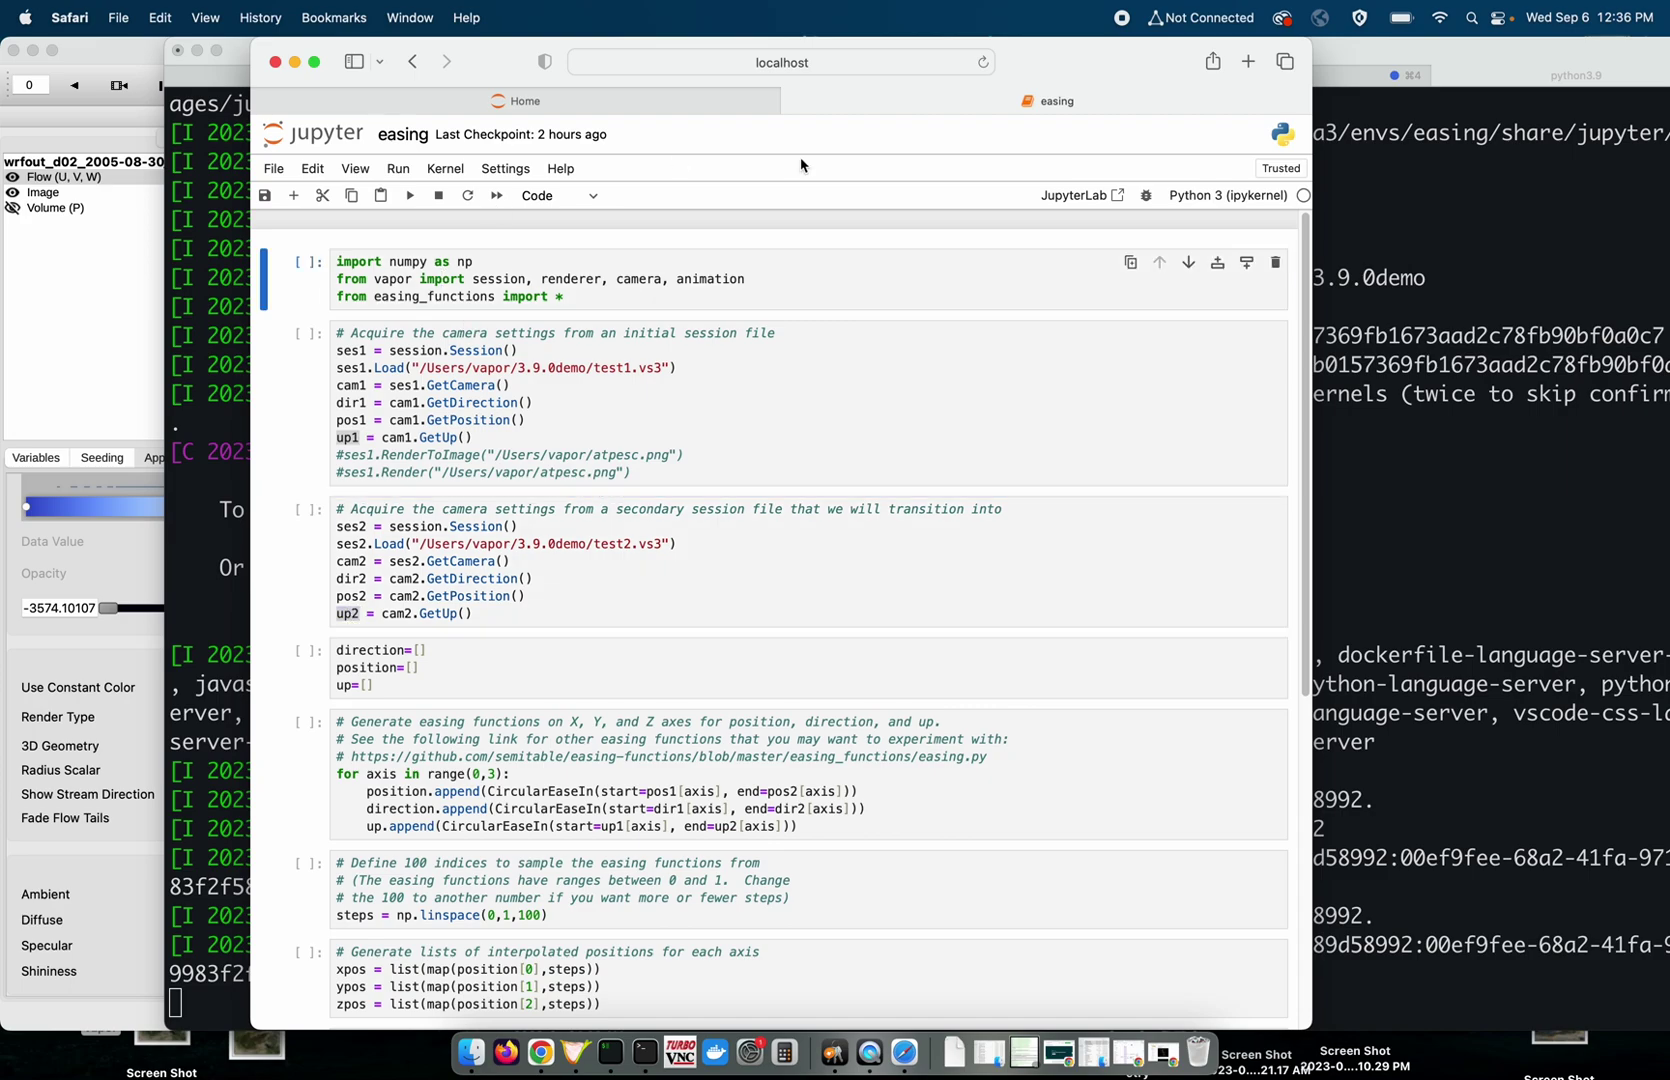
pyautogui.click(409, 197)
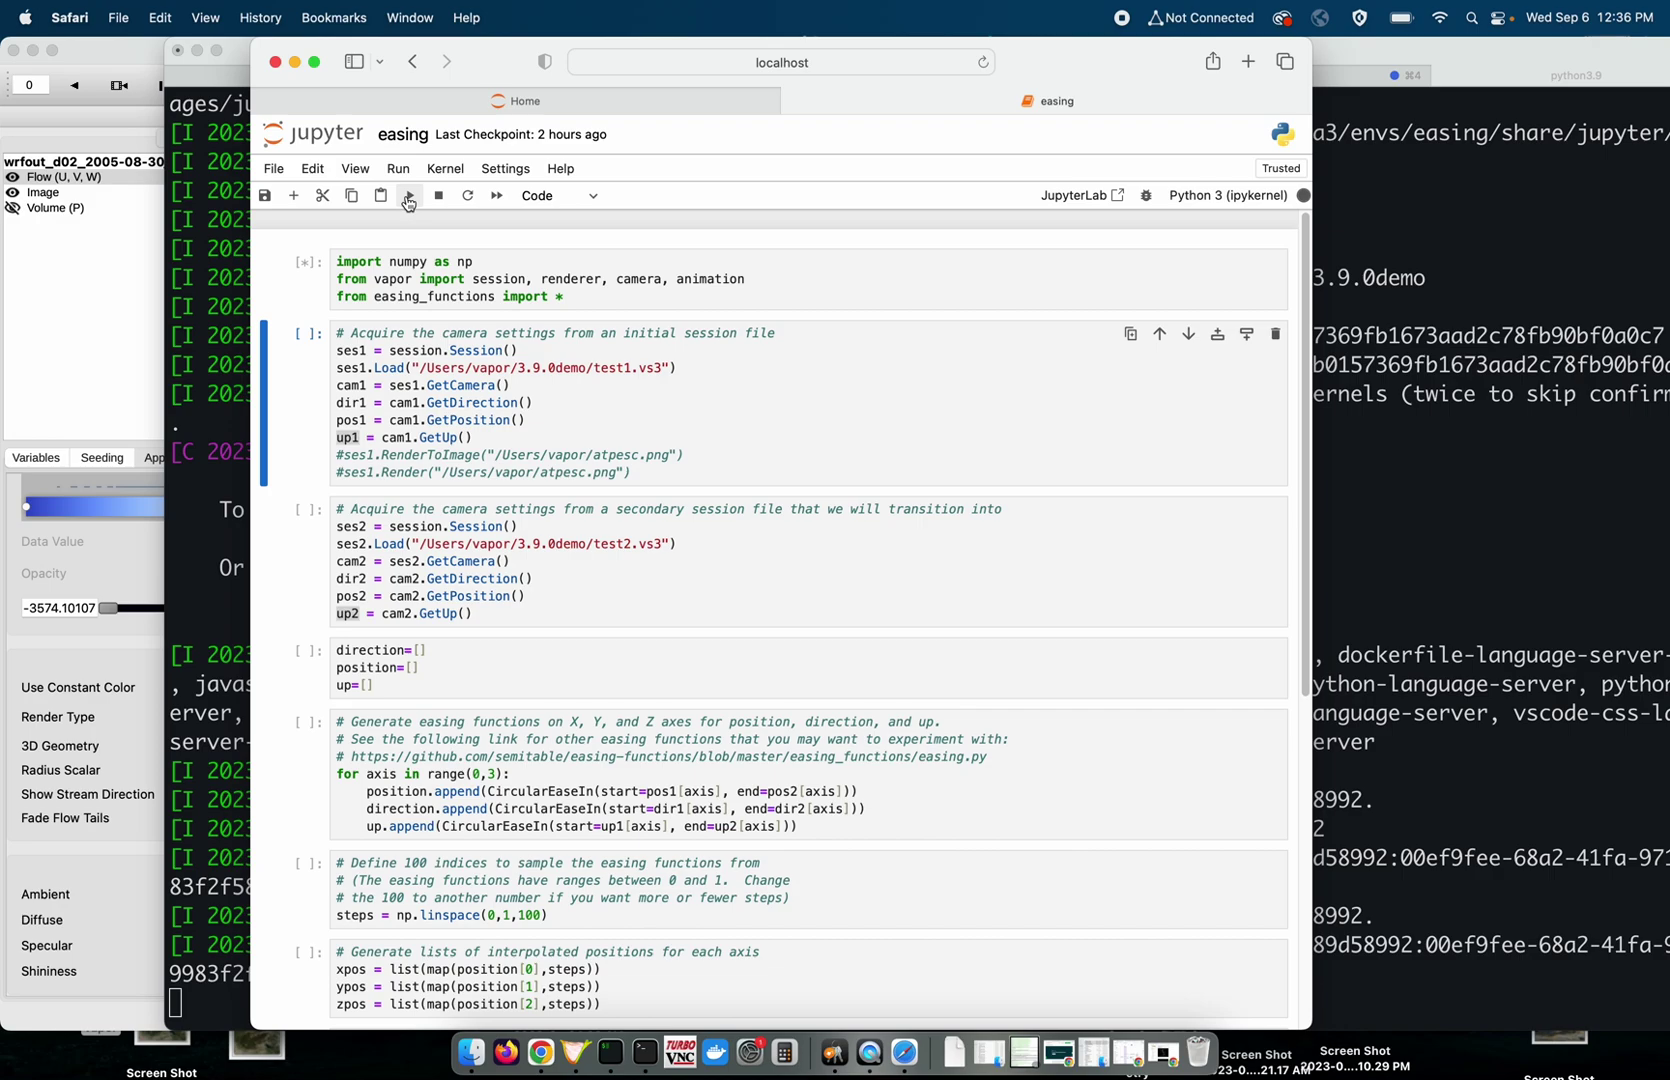
pyautogui.click(409, 197)
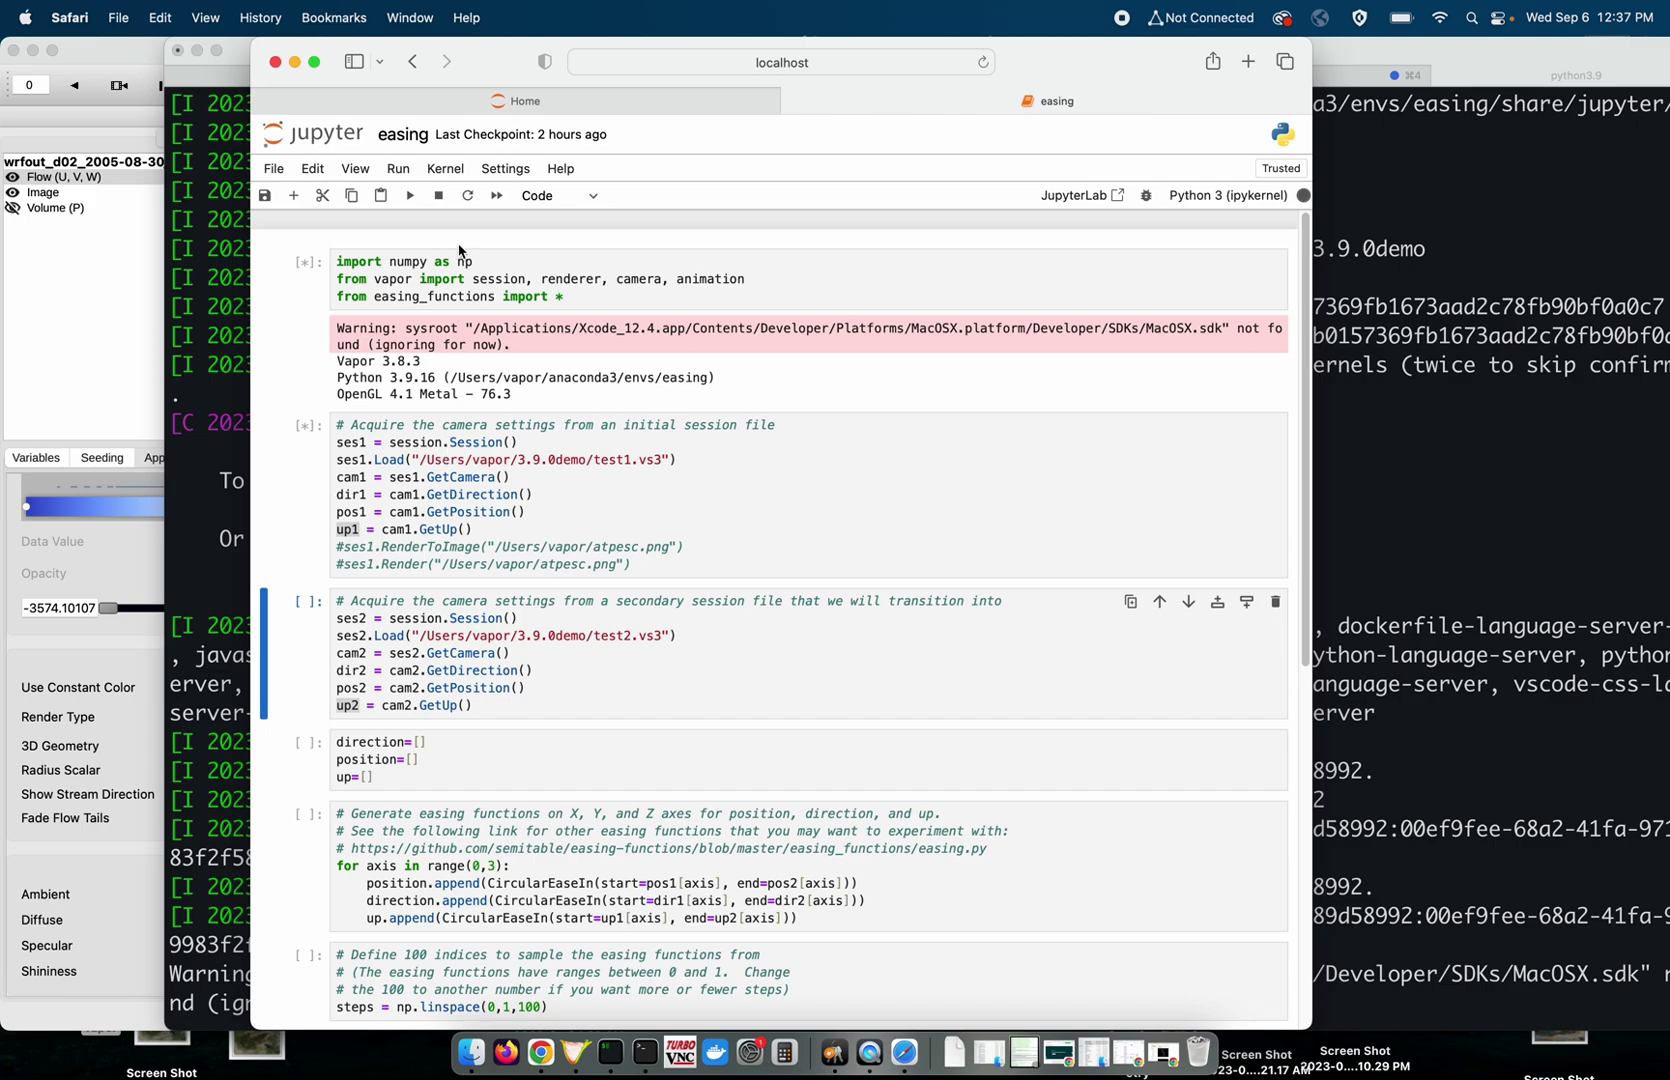
# Highlight the numpy, vapor and easing_functions packages in the import cell.
pyautogui.doubleClick(481, 297)
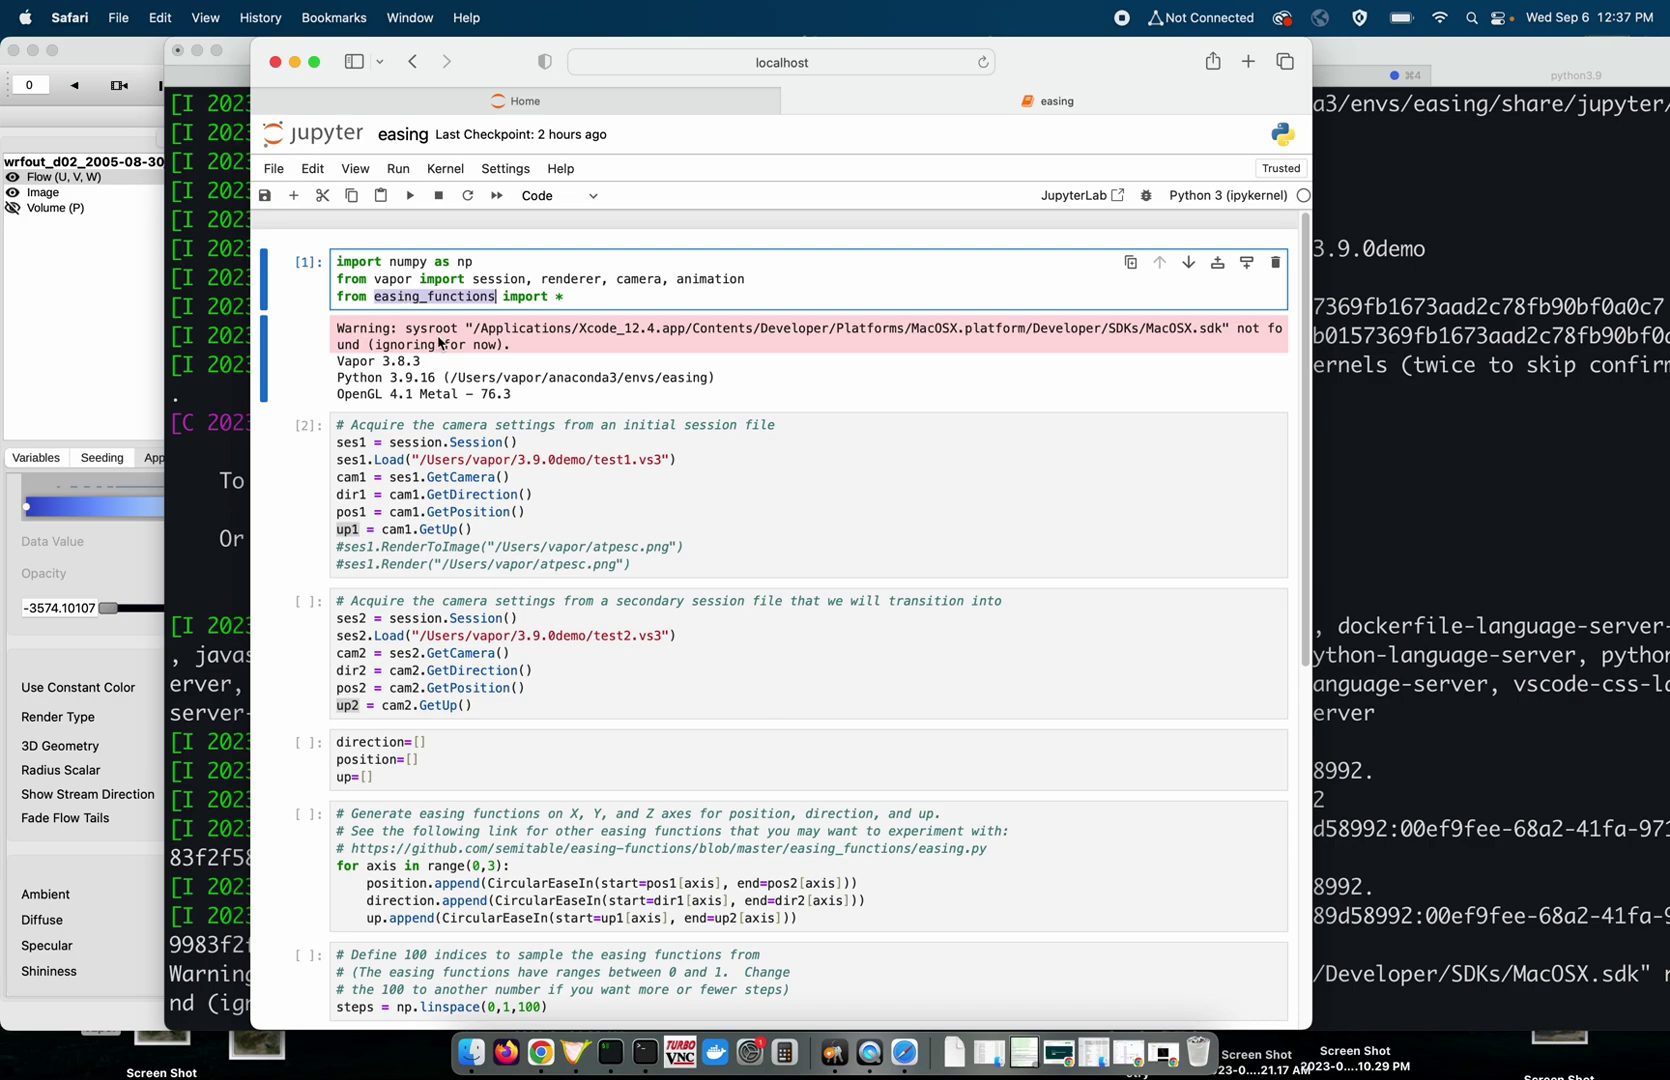
pyautogui.doubleClick(417, 262)
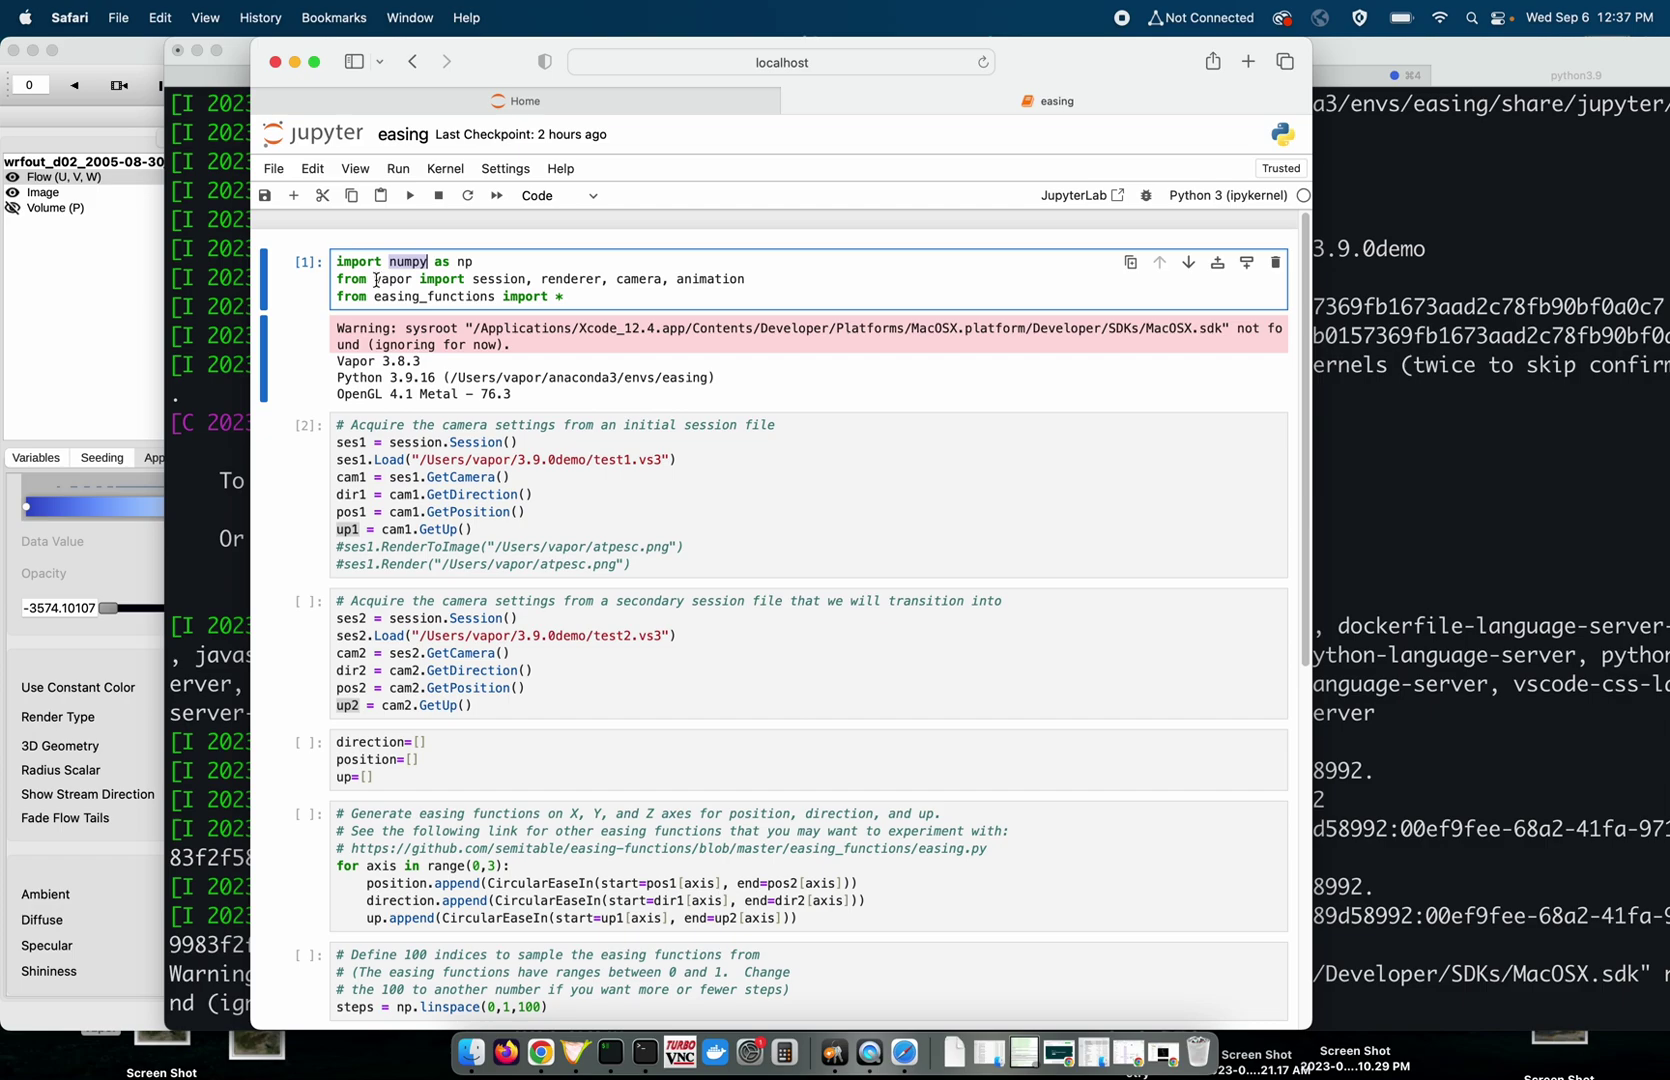
pyautogui.moveTo(376, 280); pyautogui.dragTo(412, 280)
pyautogui.doubleClick(401, 296)
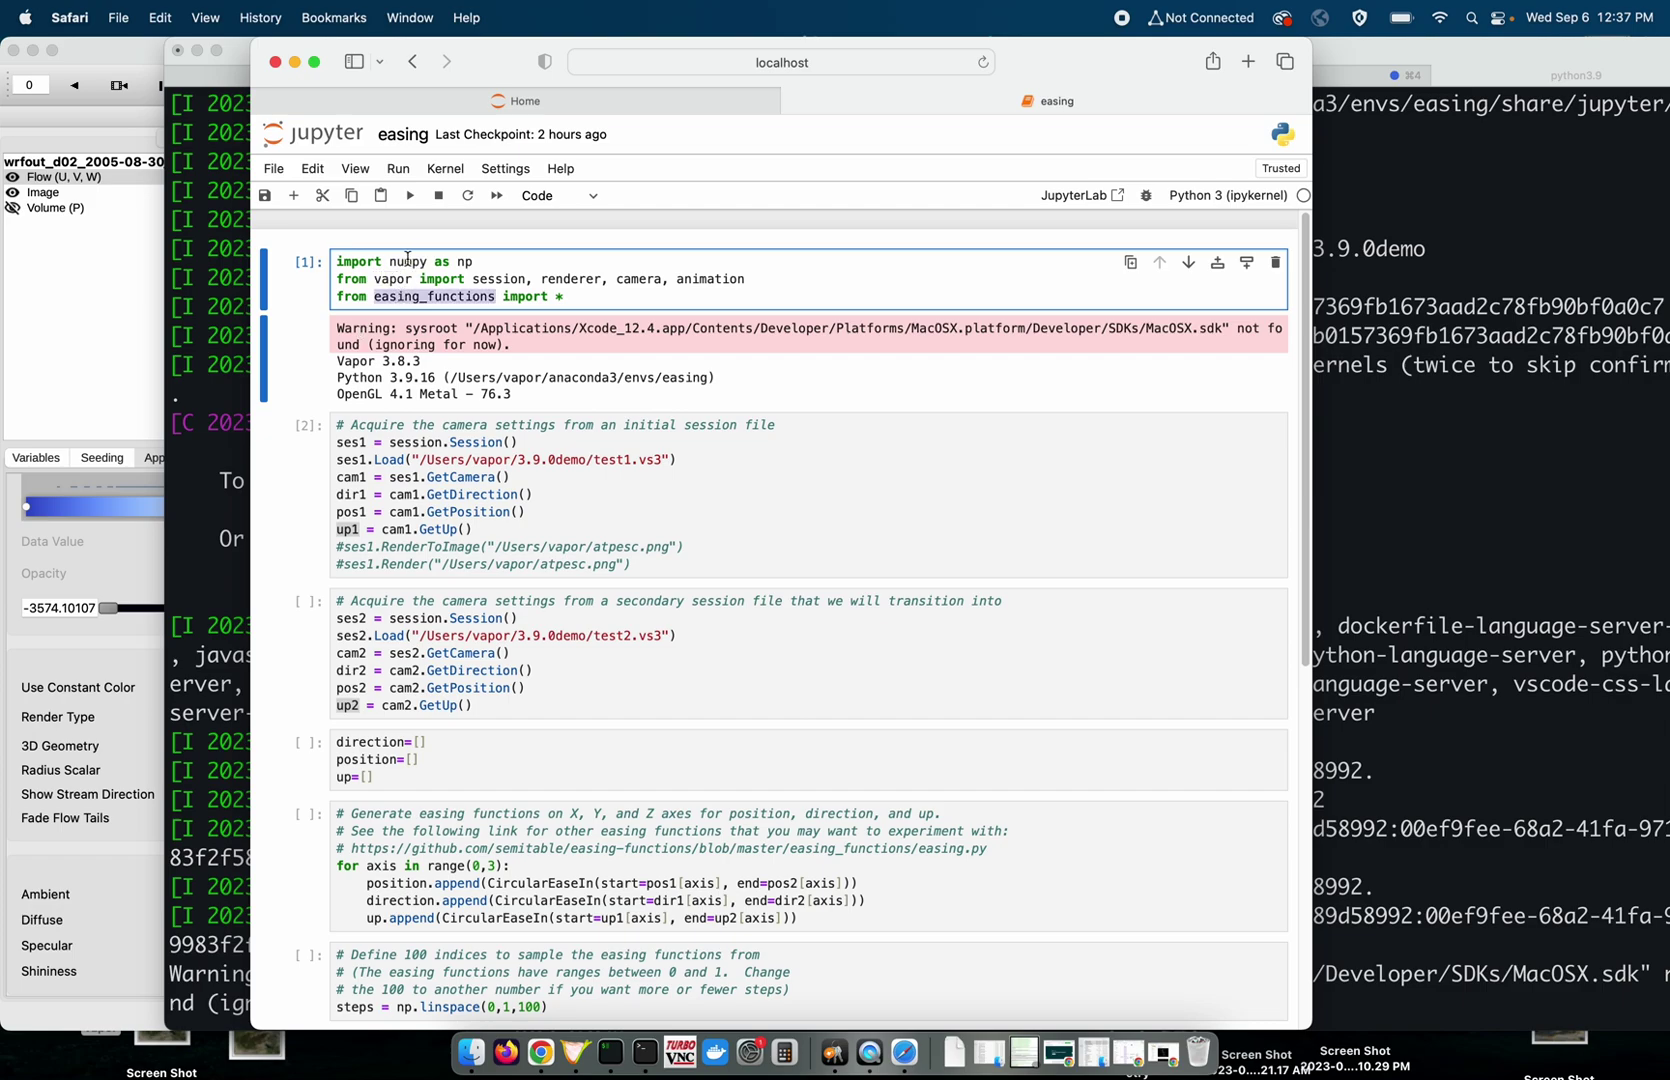
# Add the comment "# conda install easing-functions" after the easing_functions import and highlight the imported package name.
pyautogui.click(597, 294)
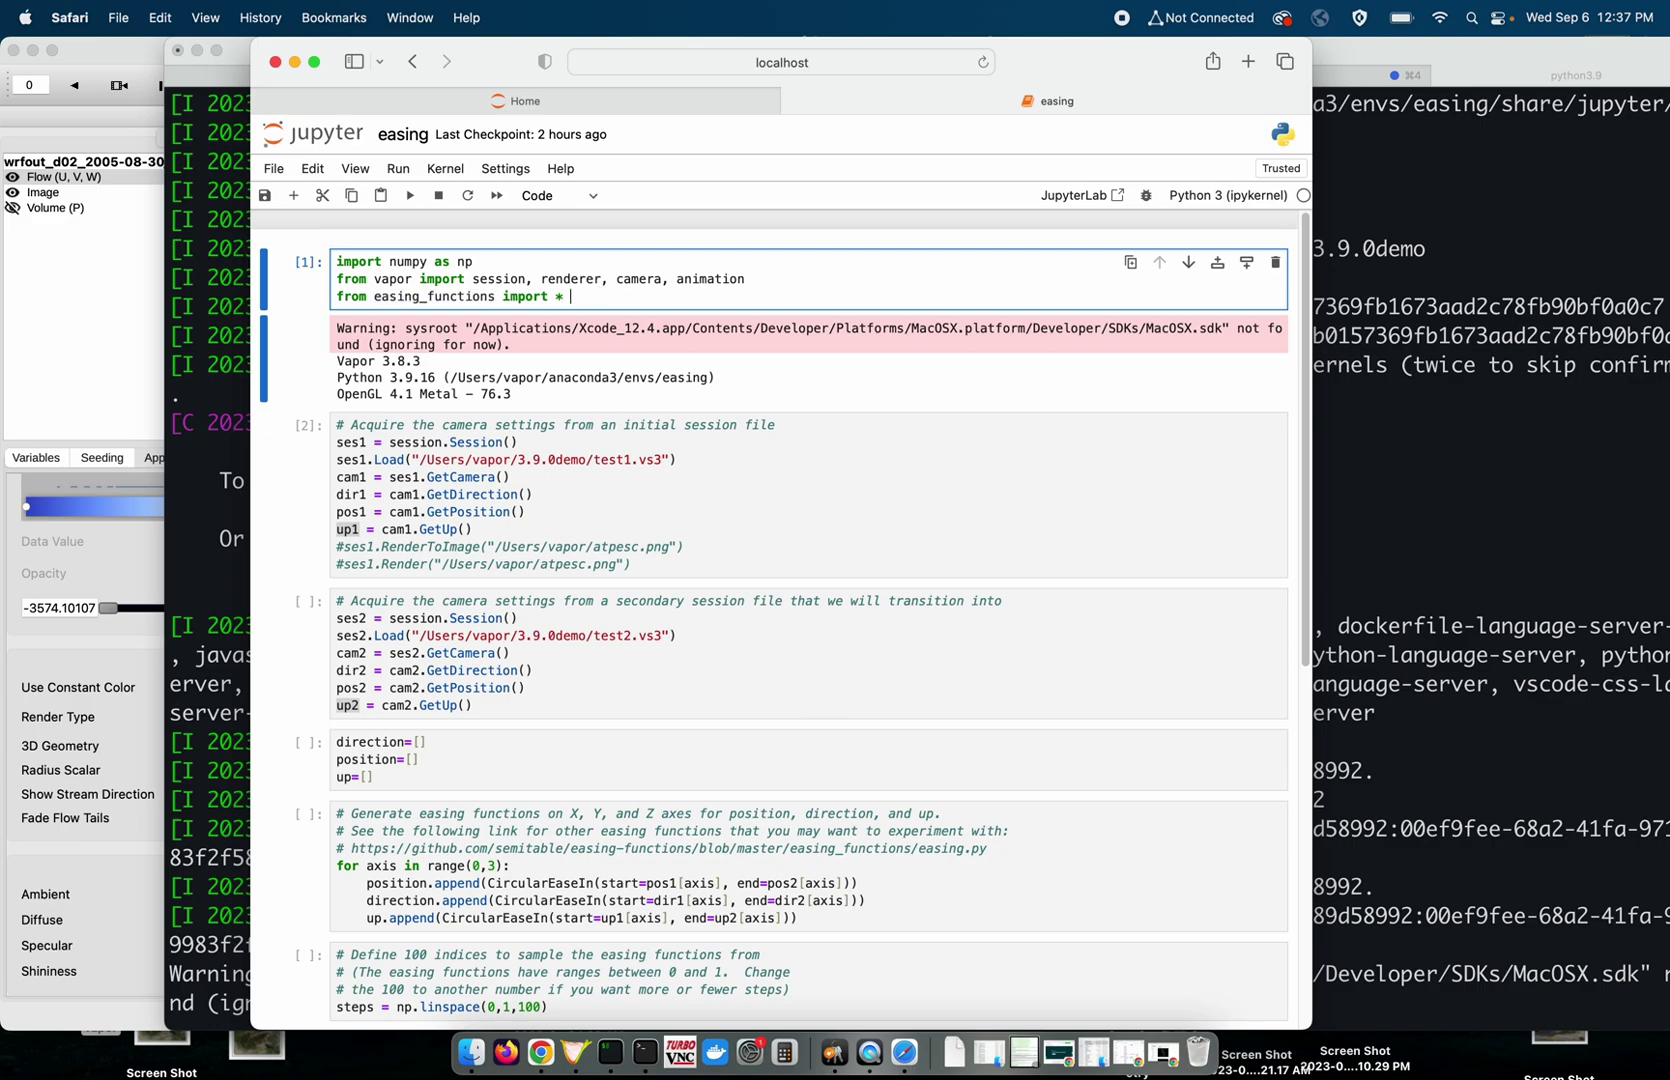
pyautogui.write('# easing-func')
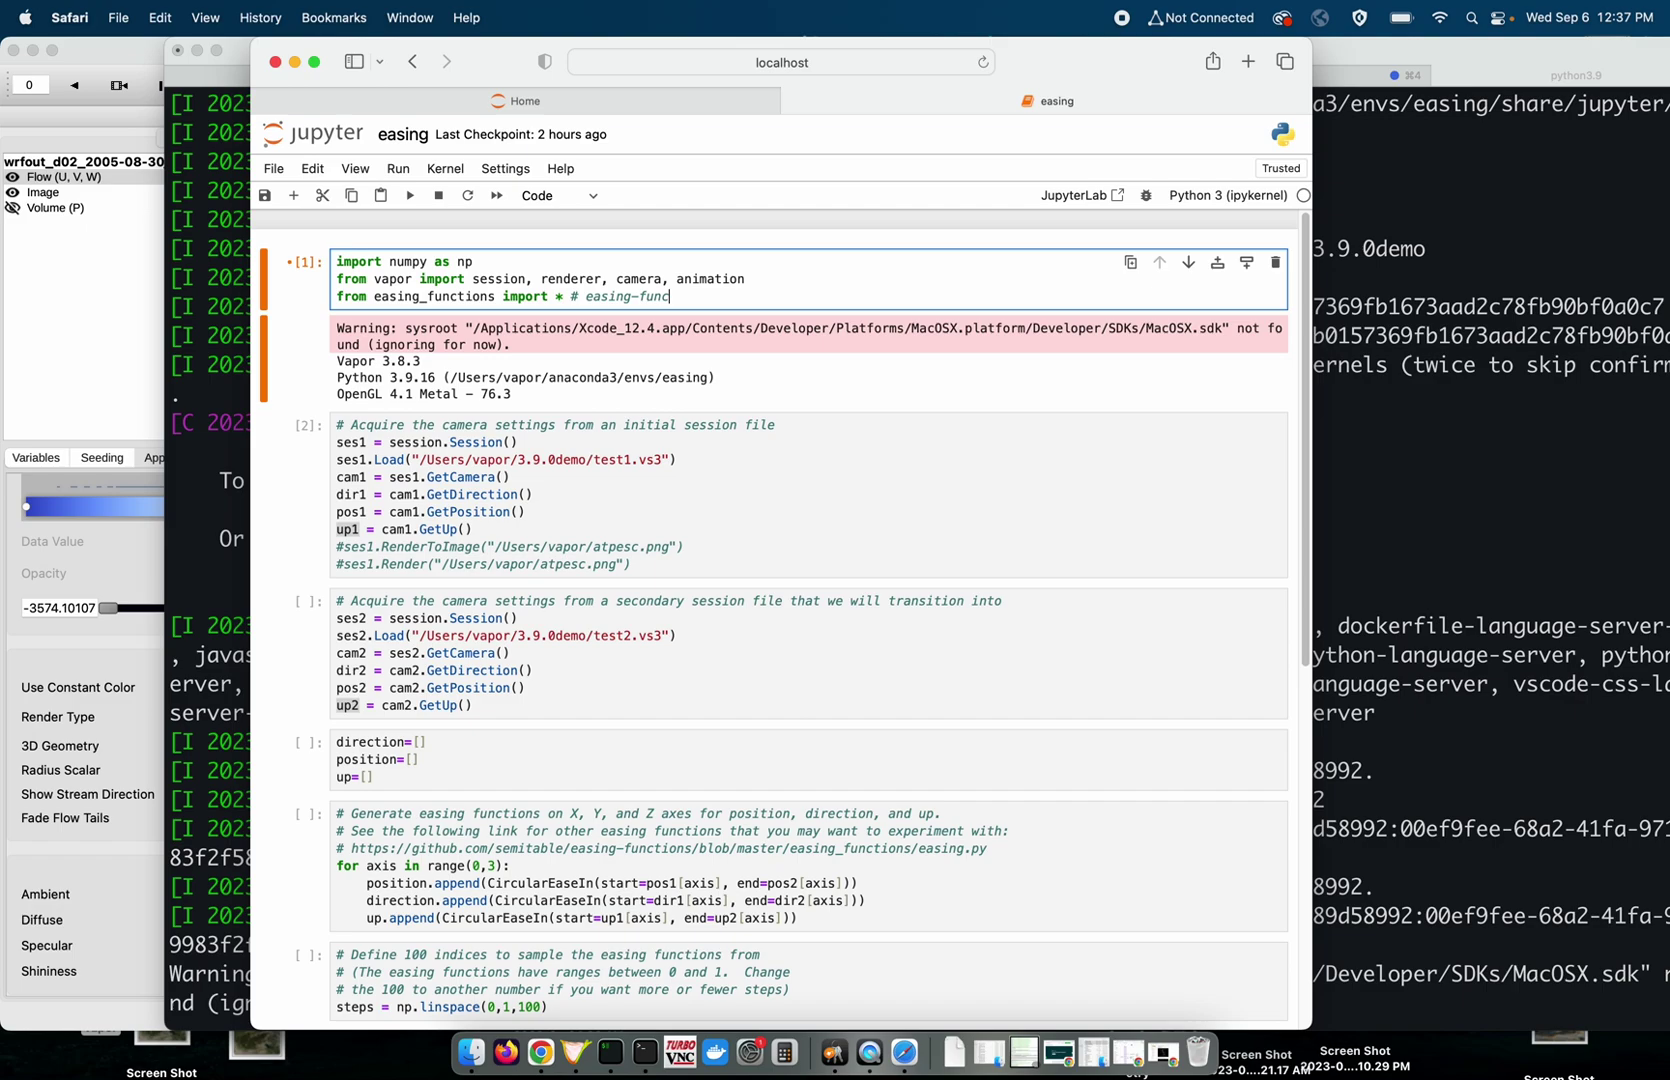
pyautogui.write('tions')
pyautogui.click(425, 298)
pyautogui.moveTo(586, 297); pyautogui.dragTo(692, 297)
pyautogui.click(586, 297)
pyautogui.write('conda install')
pyautogui.doubleClick(728, 297)
pyautogui.click(781, 297)
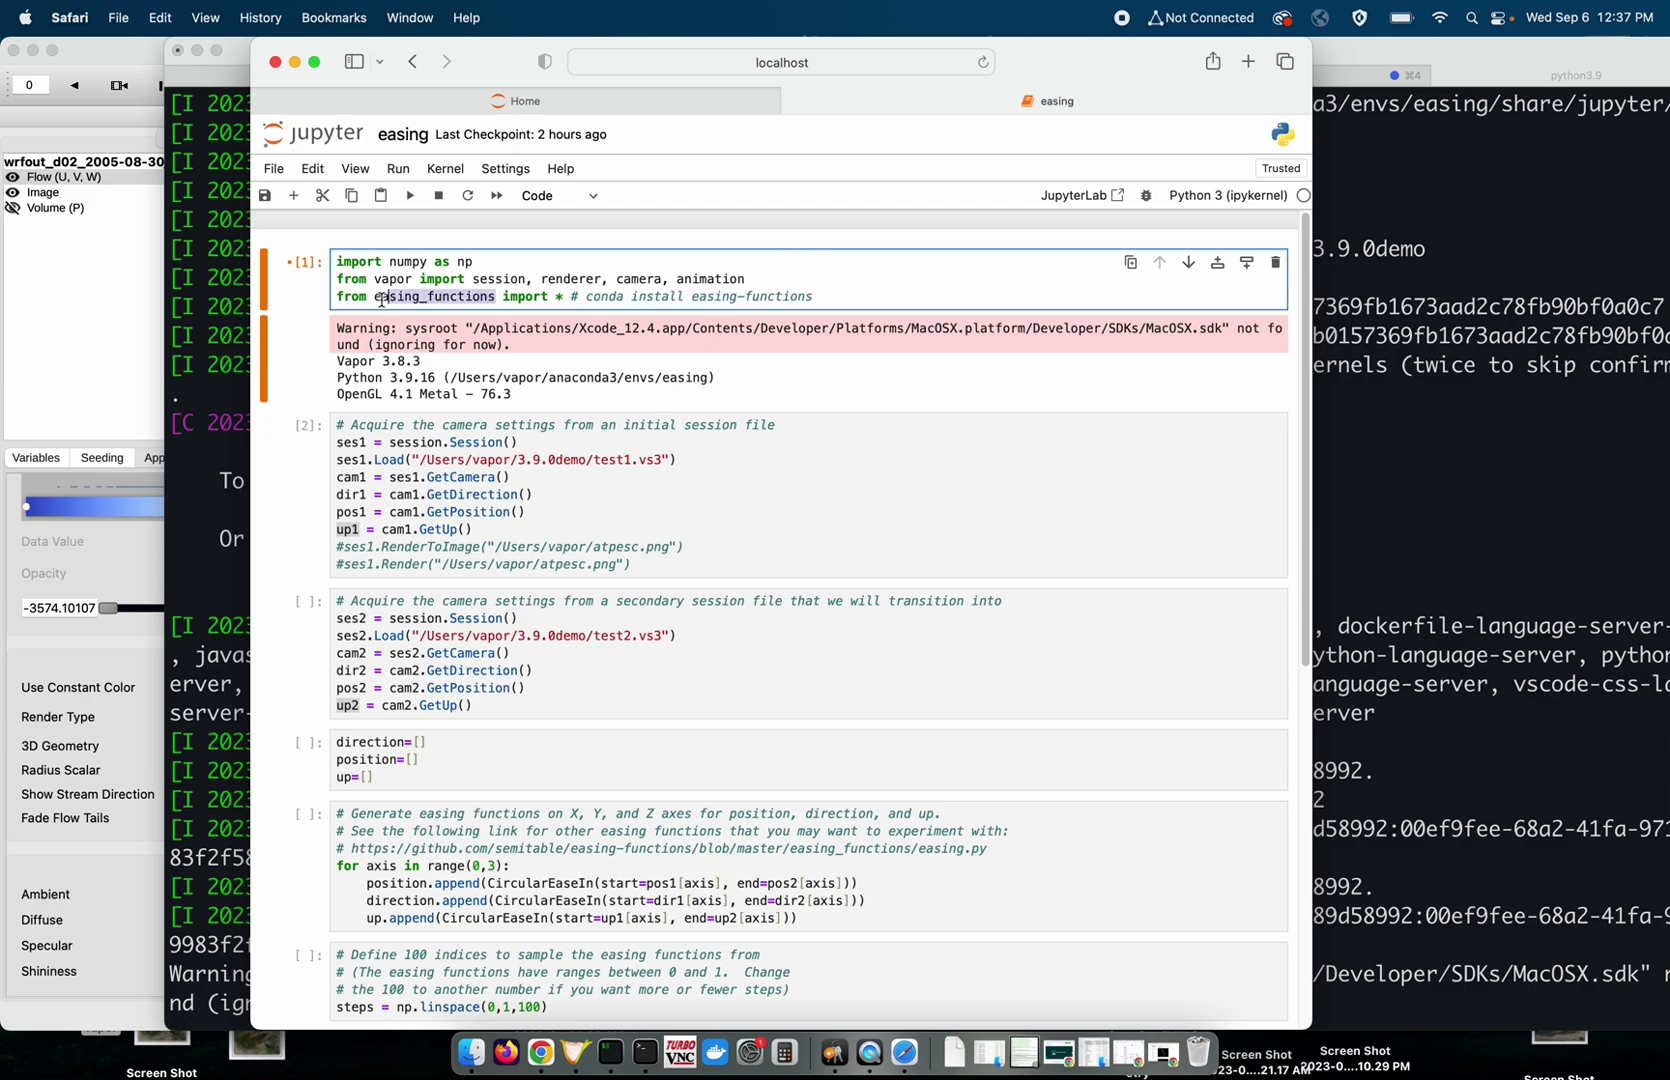
pyautogui.moveTo(496, 297); pyautogui.dragTo(374, 297)
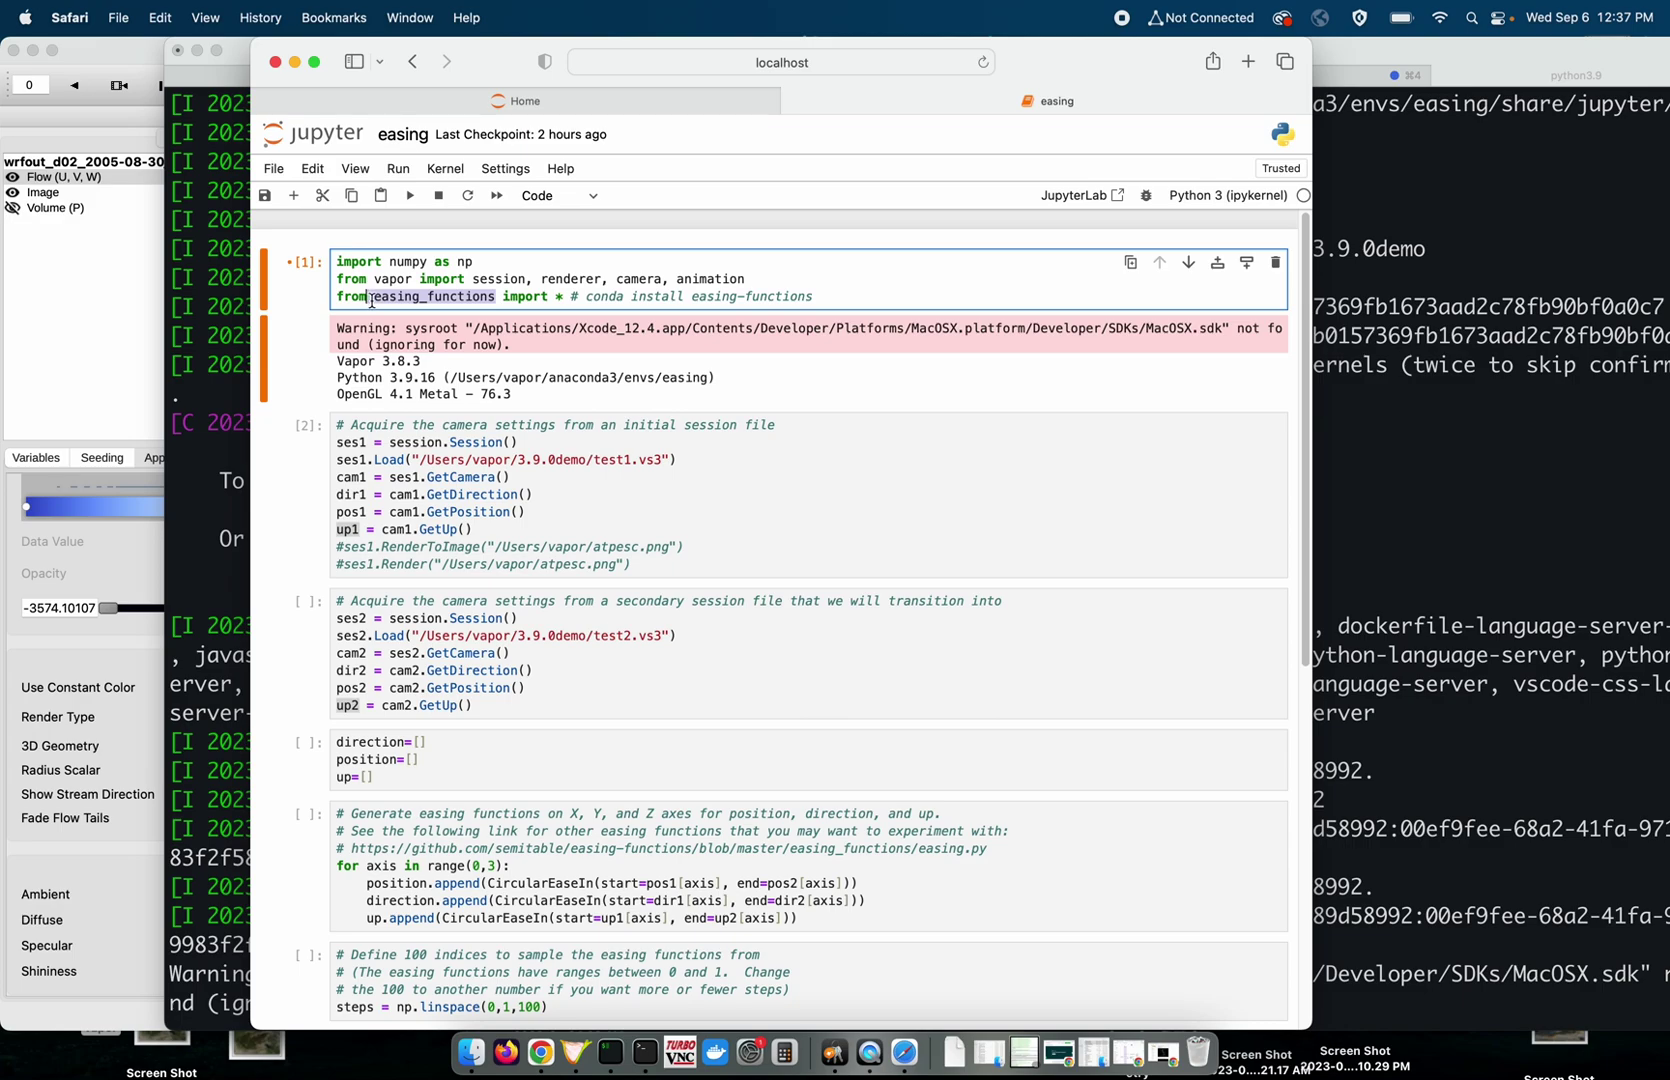
# Rerun the initial session cell, followed by the secondary session cell and the empty direction, position and up lists cell.
pyautogui.click(533, 346)
pyautogui.click(421, 459)
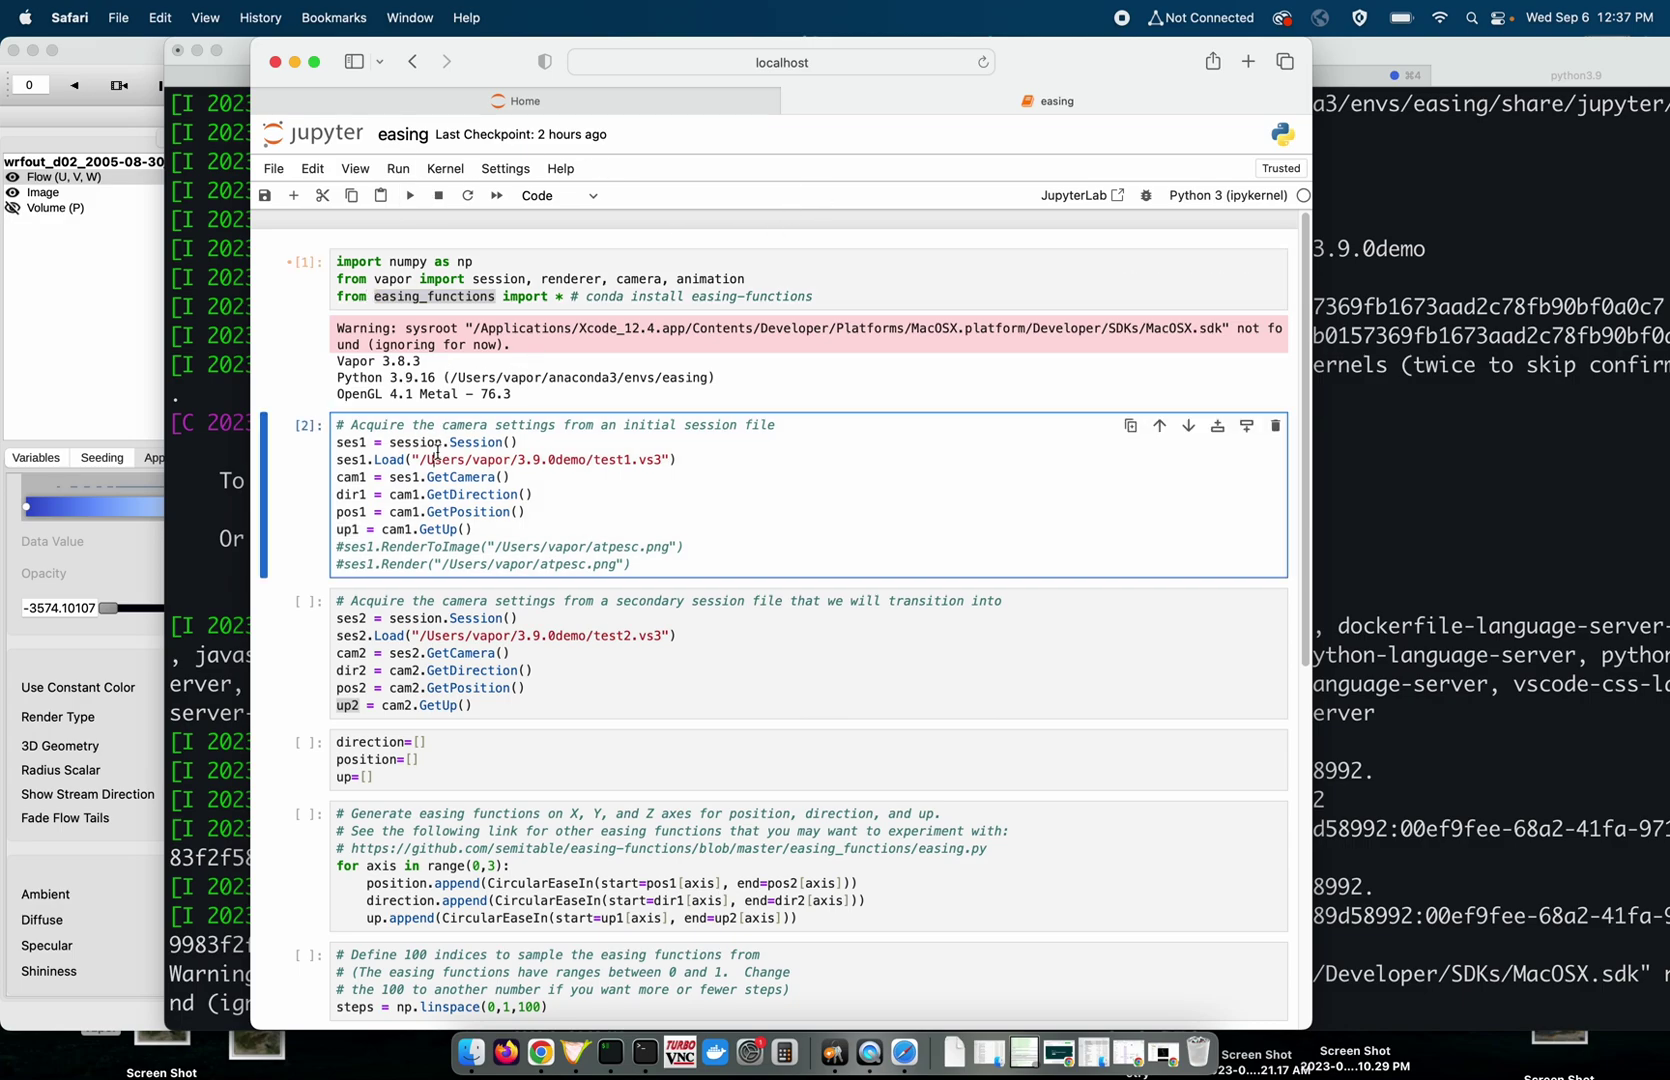
pyautogui.click(409, 196)
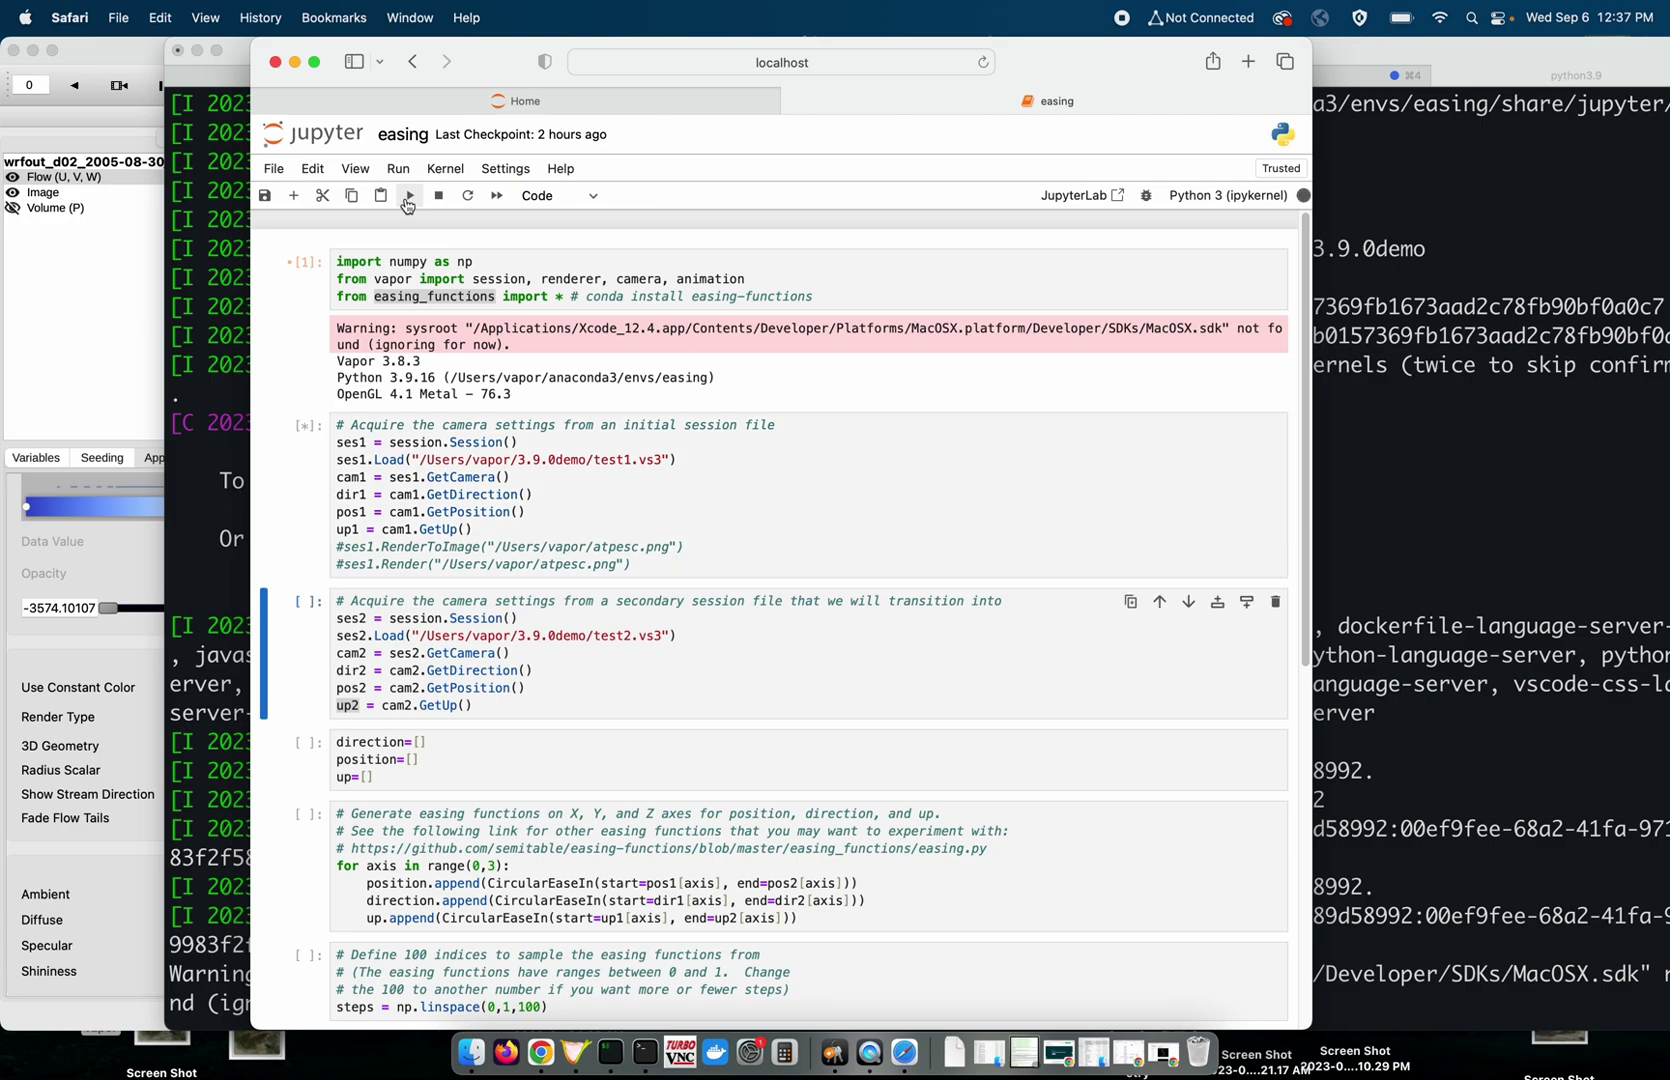
pyautogui.click(409, 196)
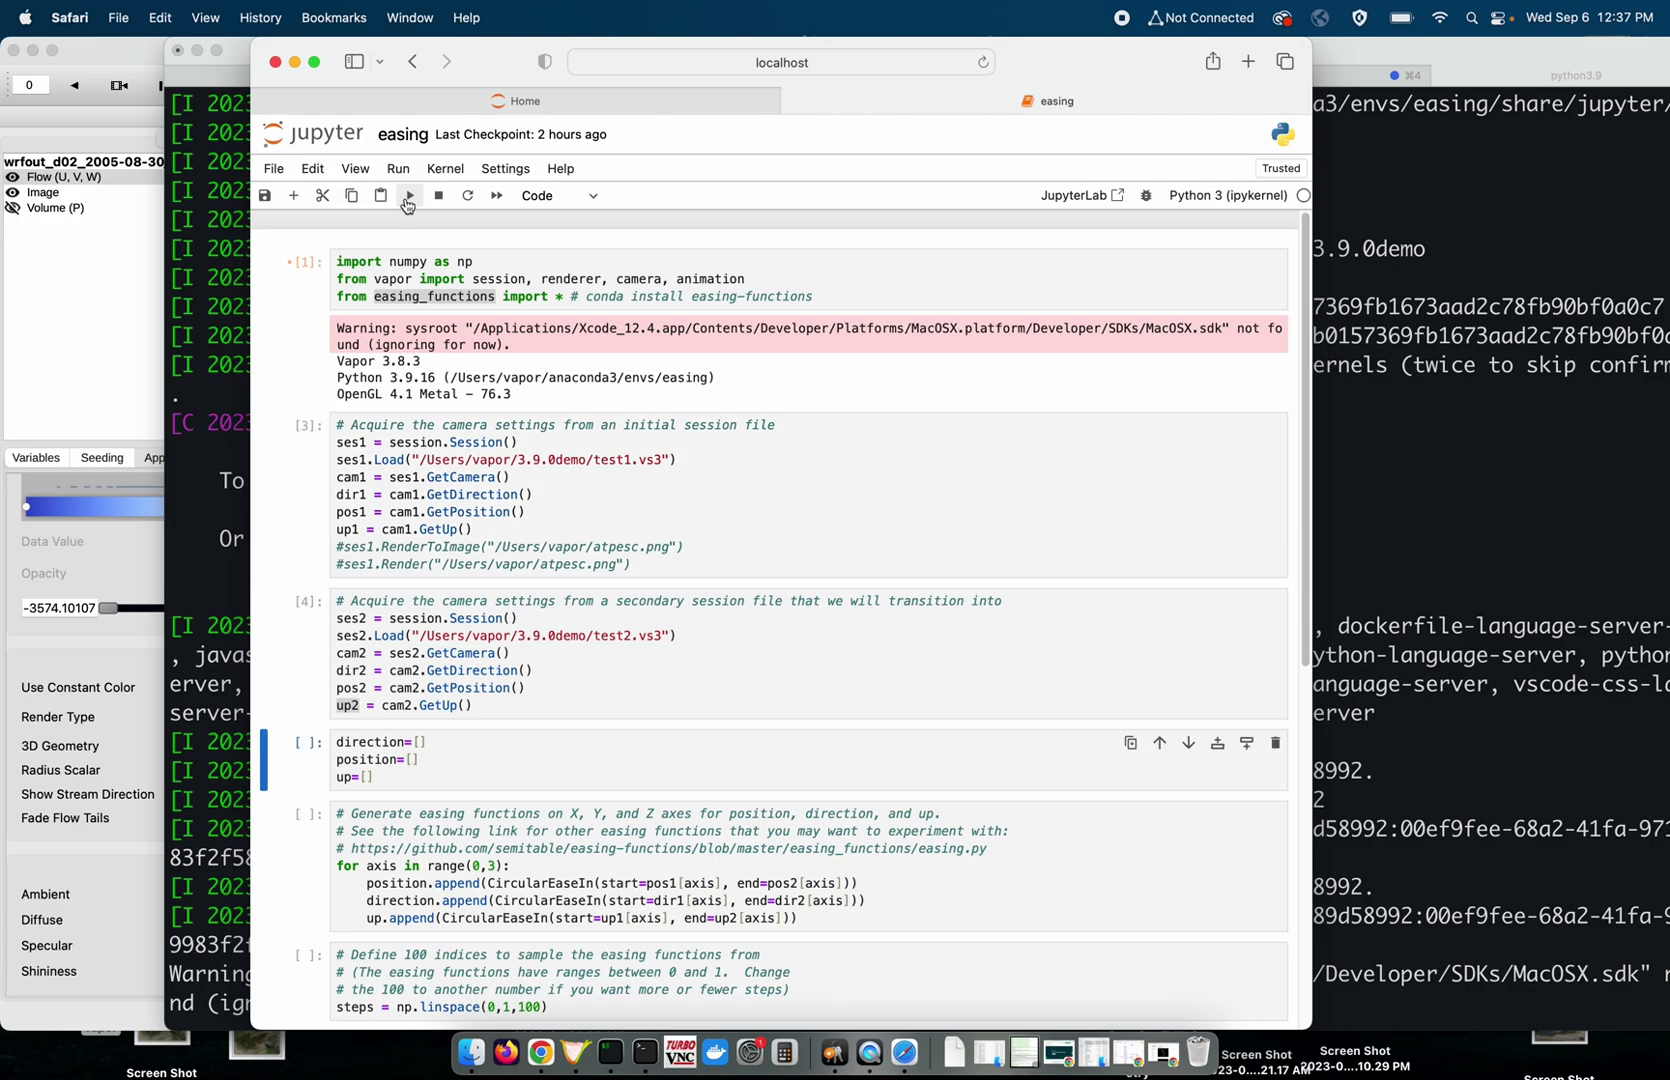
pyautogui.click(409, 196)
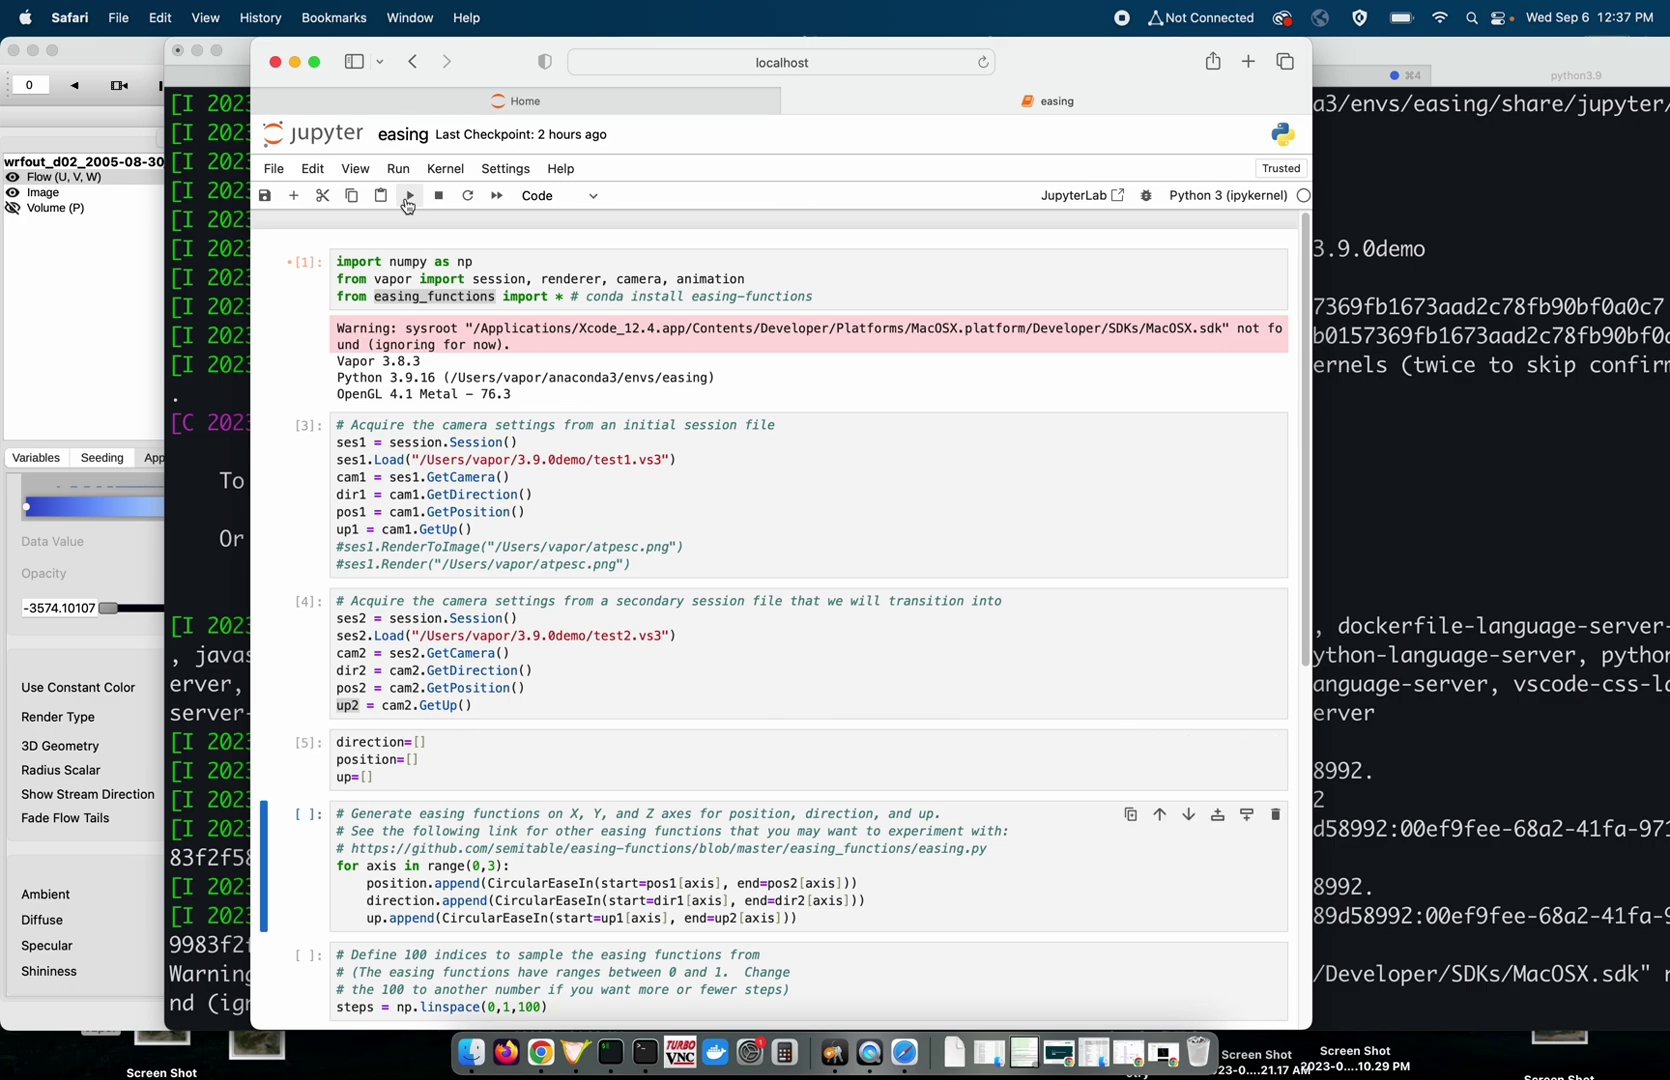
# Switch to Chrome, search the web for "easing functions" and view the curves on the Easing Functions Cheat Sheet.
pyautogui.scroll(-3, 455, 765)
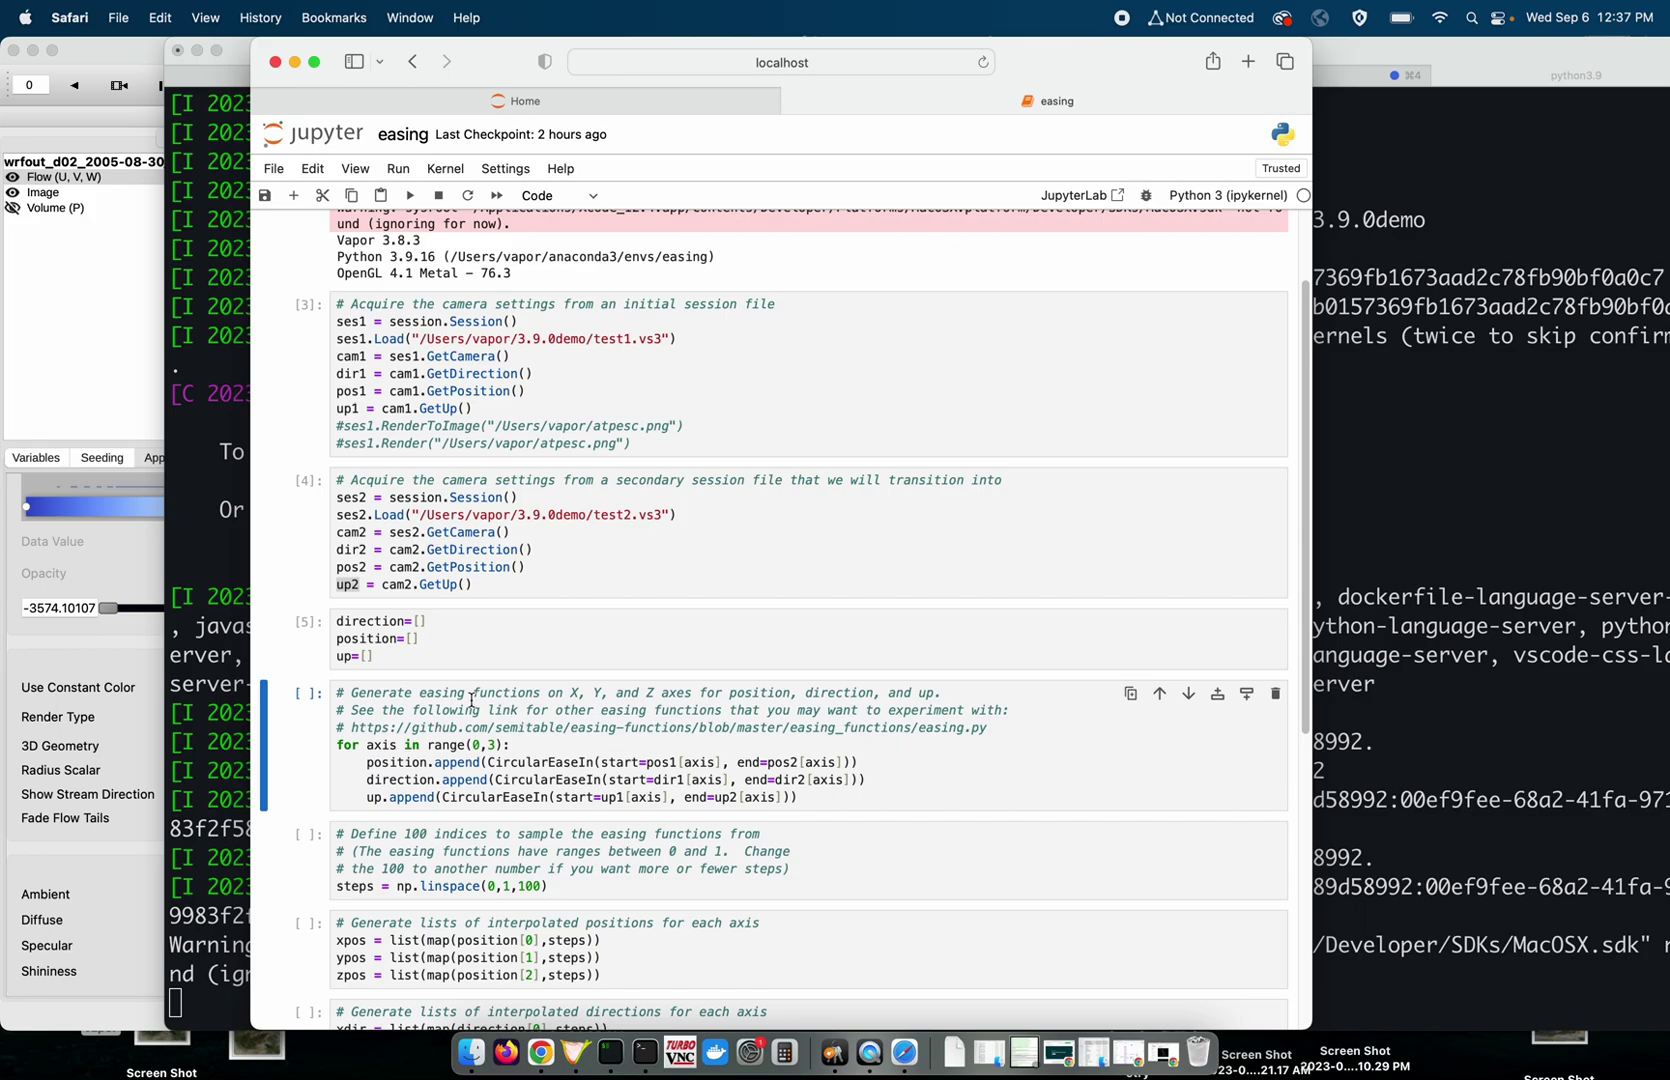
pyautogui.click(541, 1052)
pyautogui.press('super+t')
pyautogui.write('easing')
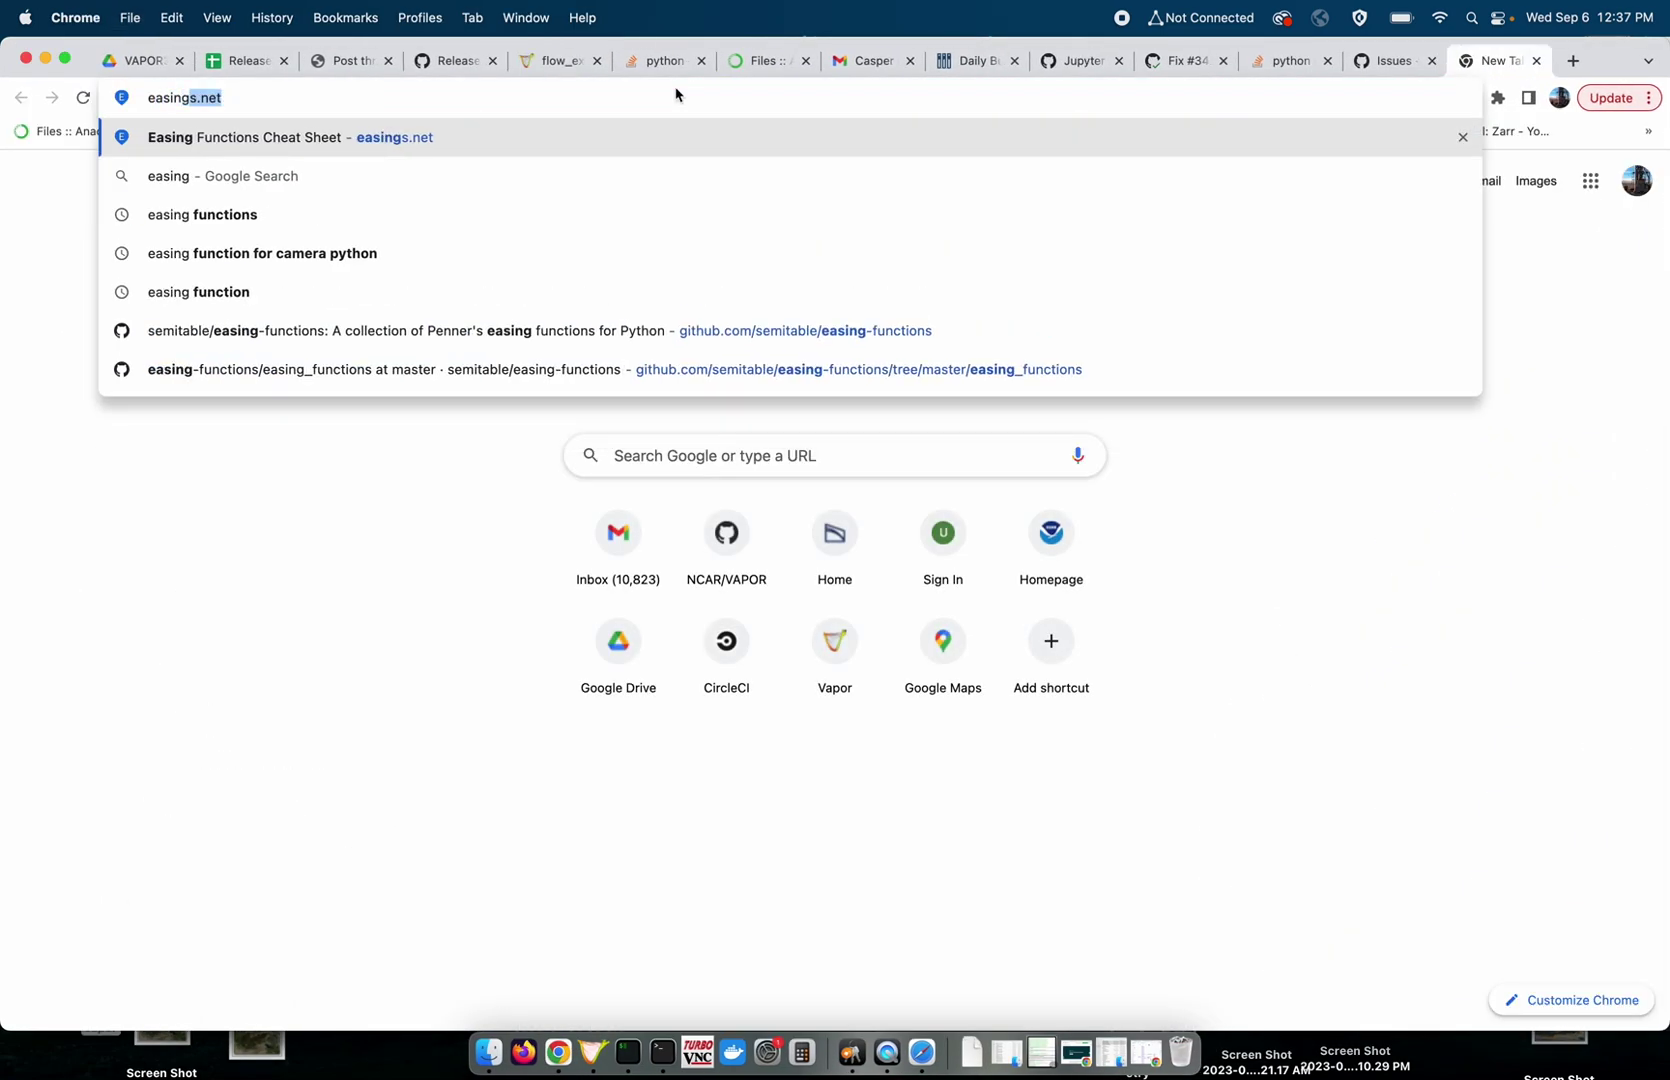
pyautogui.write(' functions')
pyautogui.press('Return')
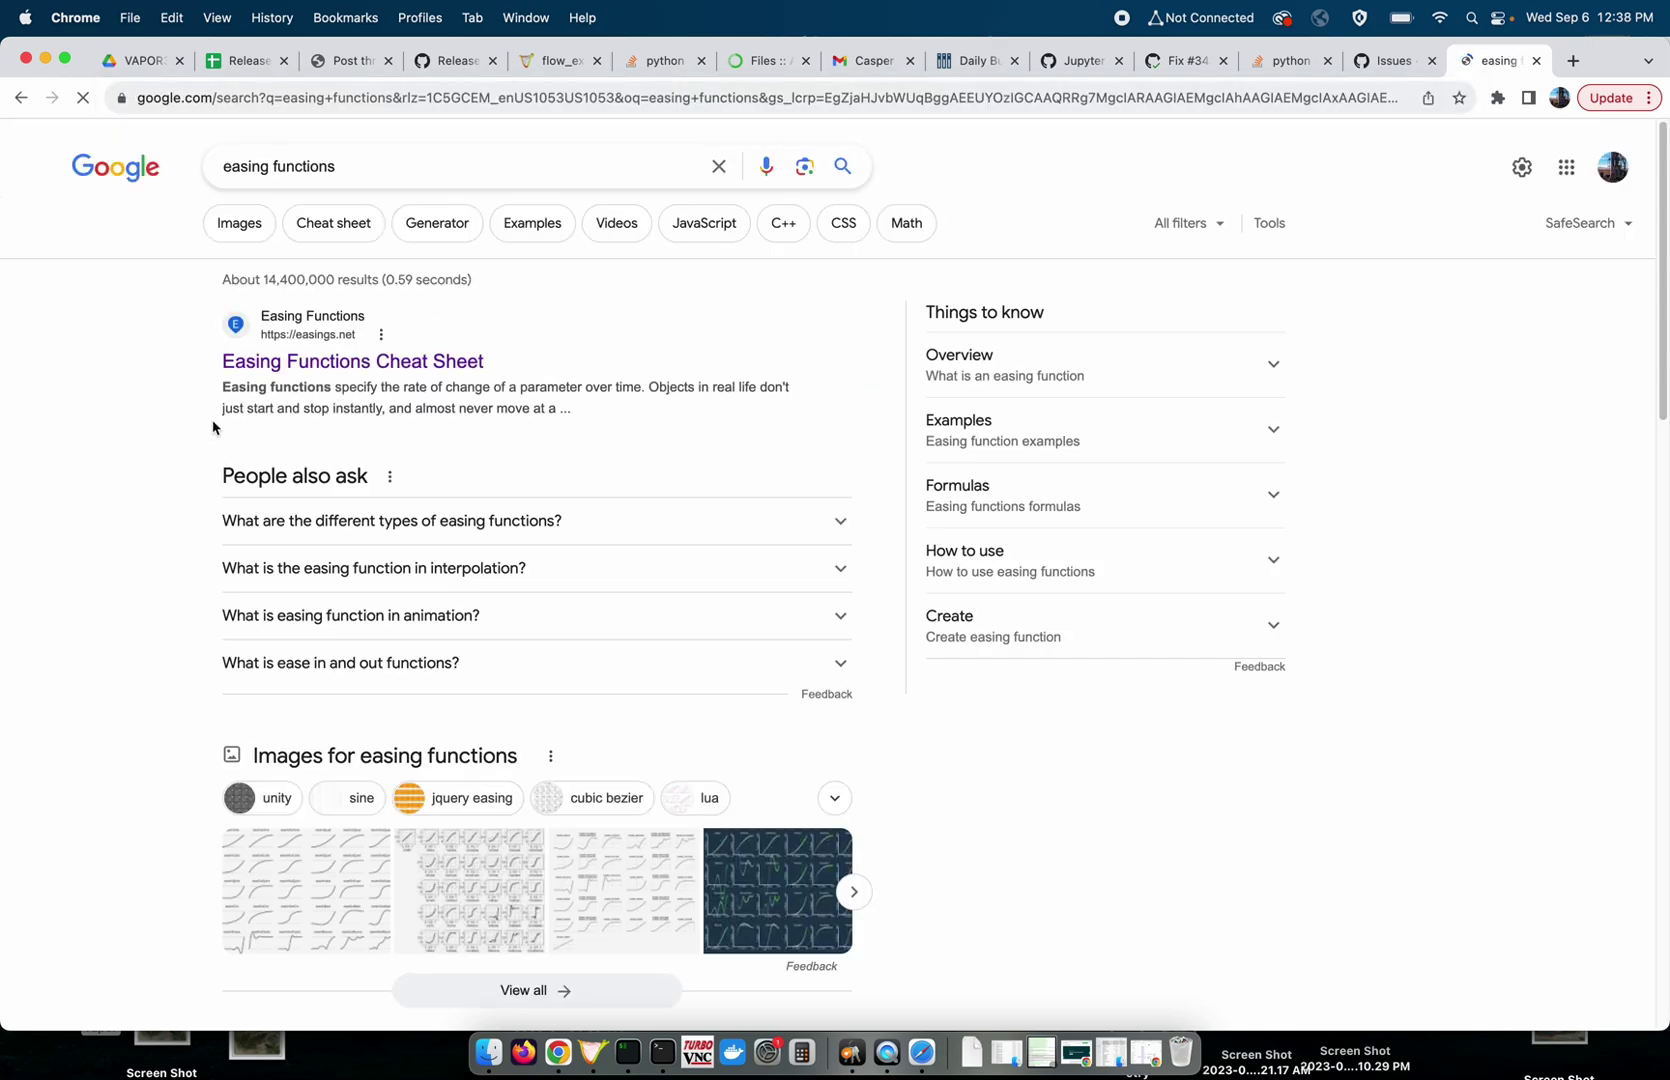
pyautogui.click(291, 361)
pyautogui.scroll(-2, 329, 380)
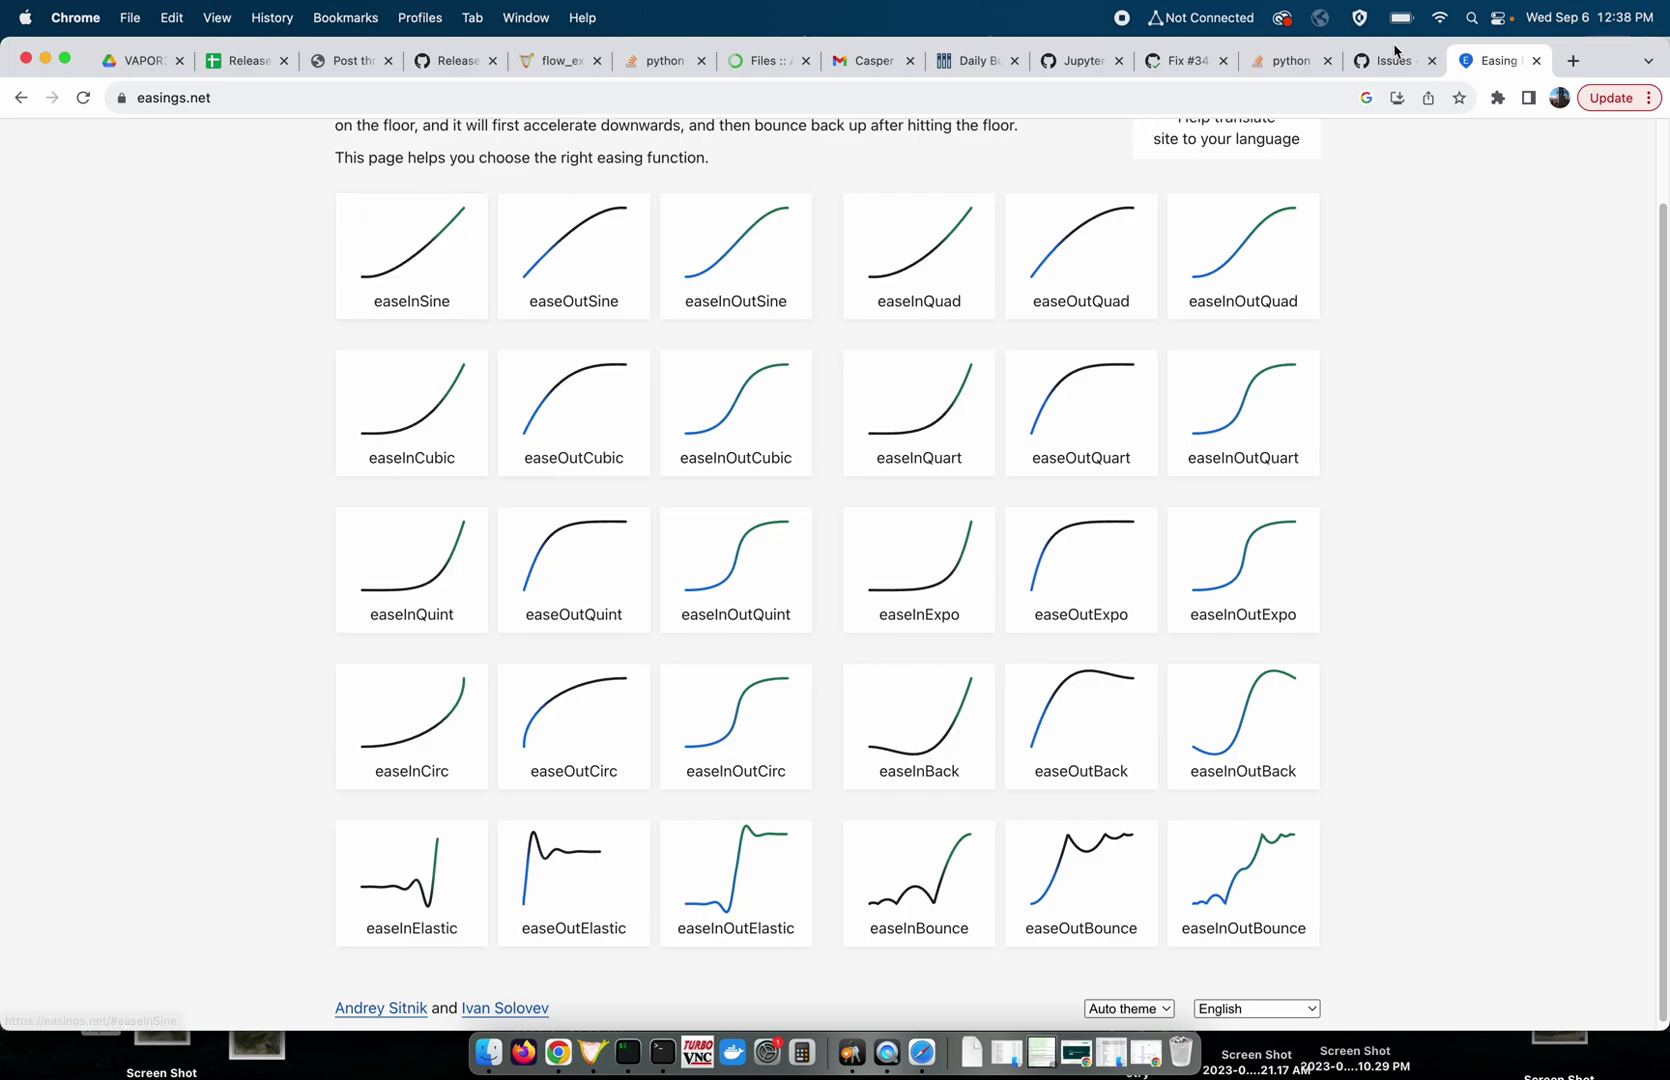
# Minimize the Chrome window and return to the cell that generates the easing functions in the notebook.
pyautogui.hotkey('ctrl', 'alt', 'BackSpace')
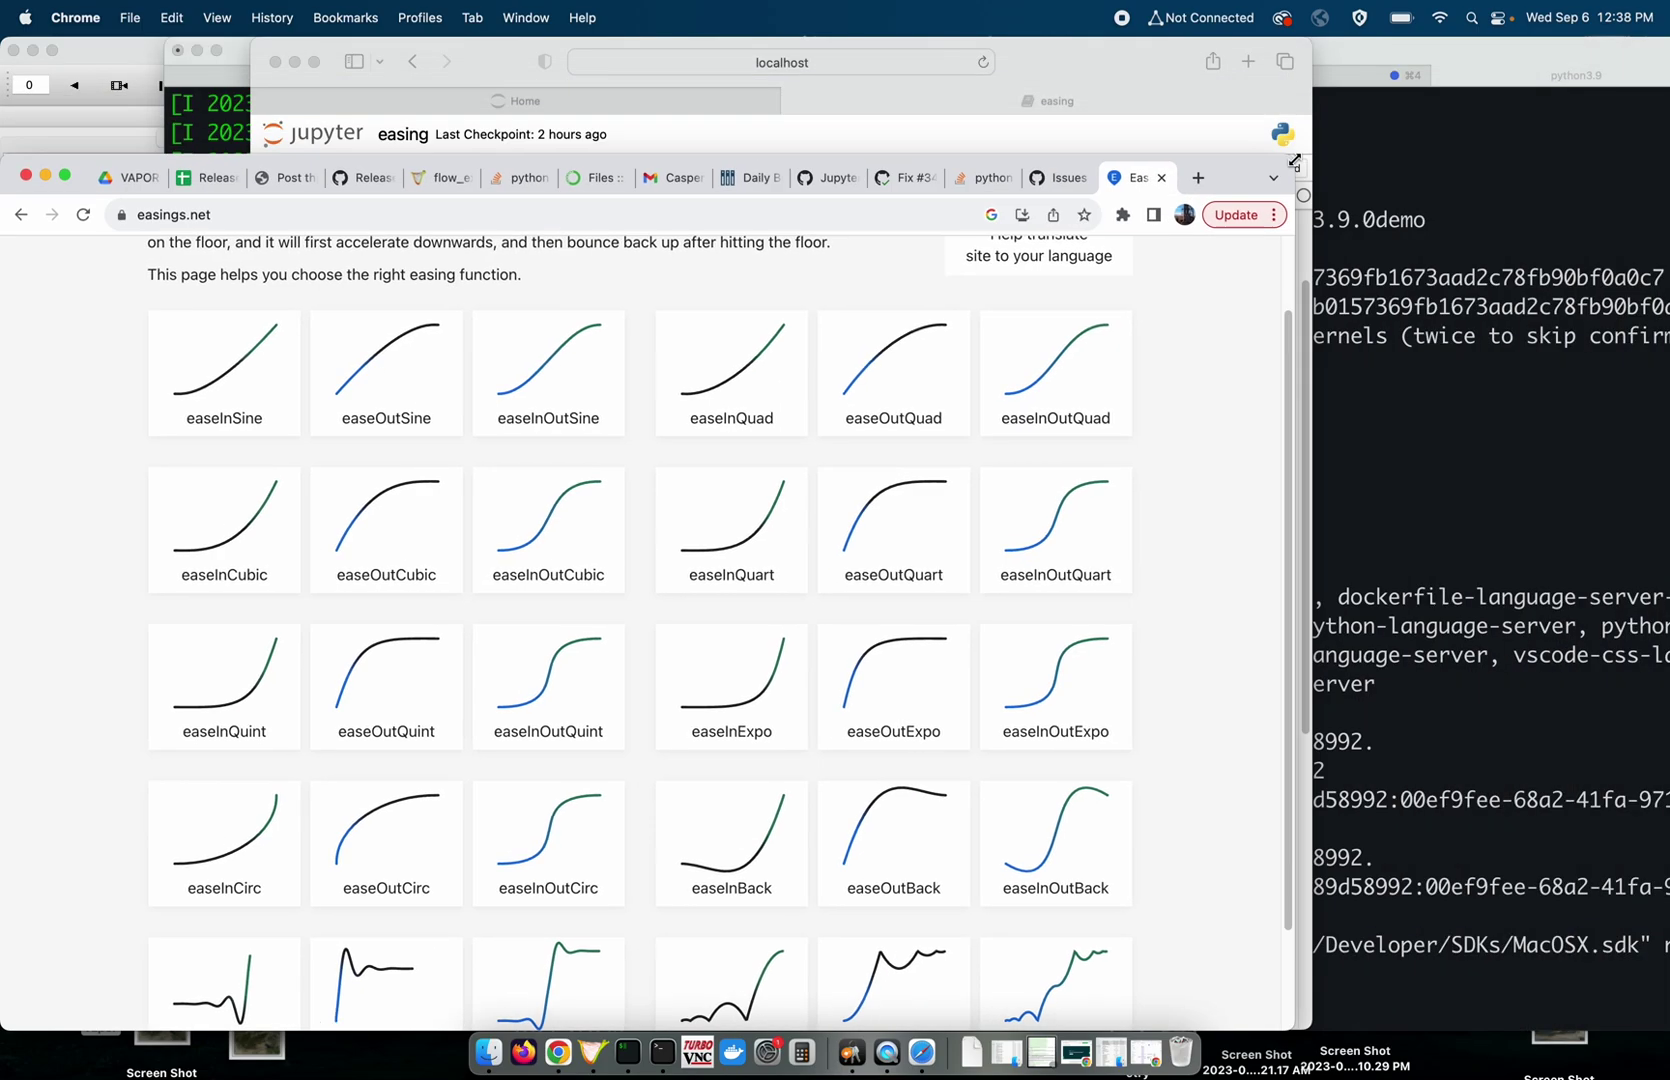
pyautogui.click(45, 177)
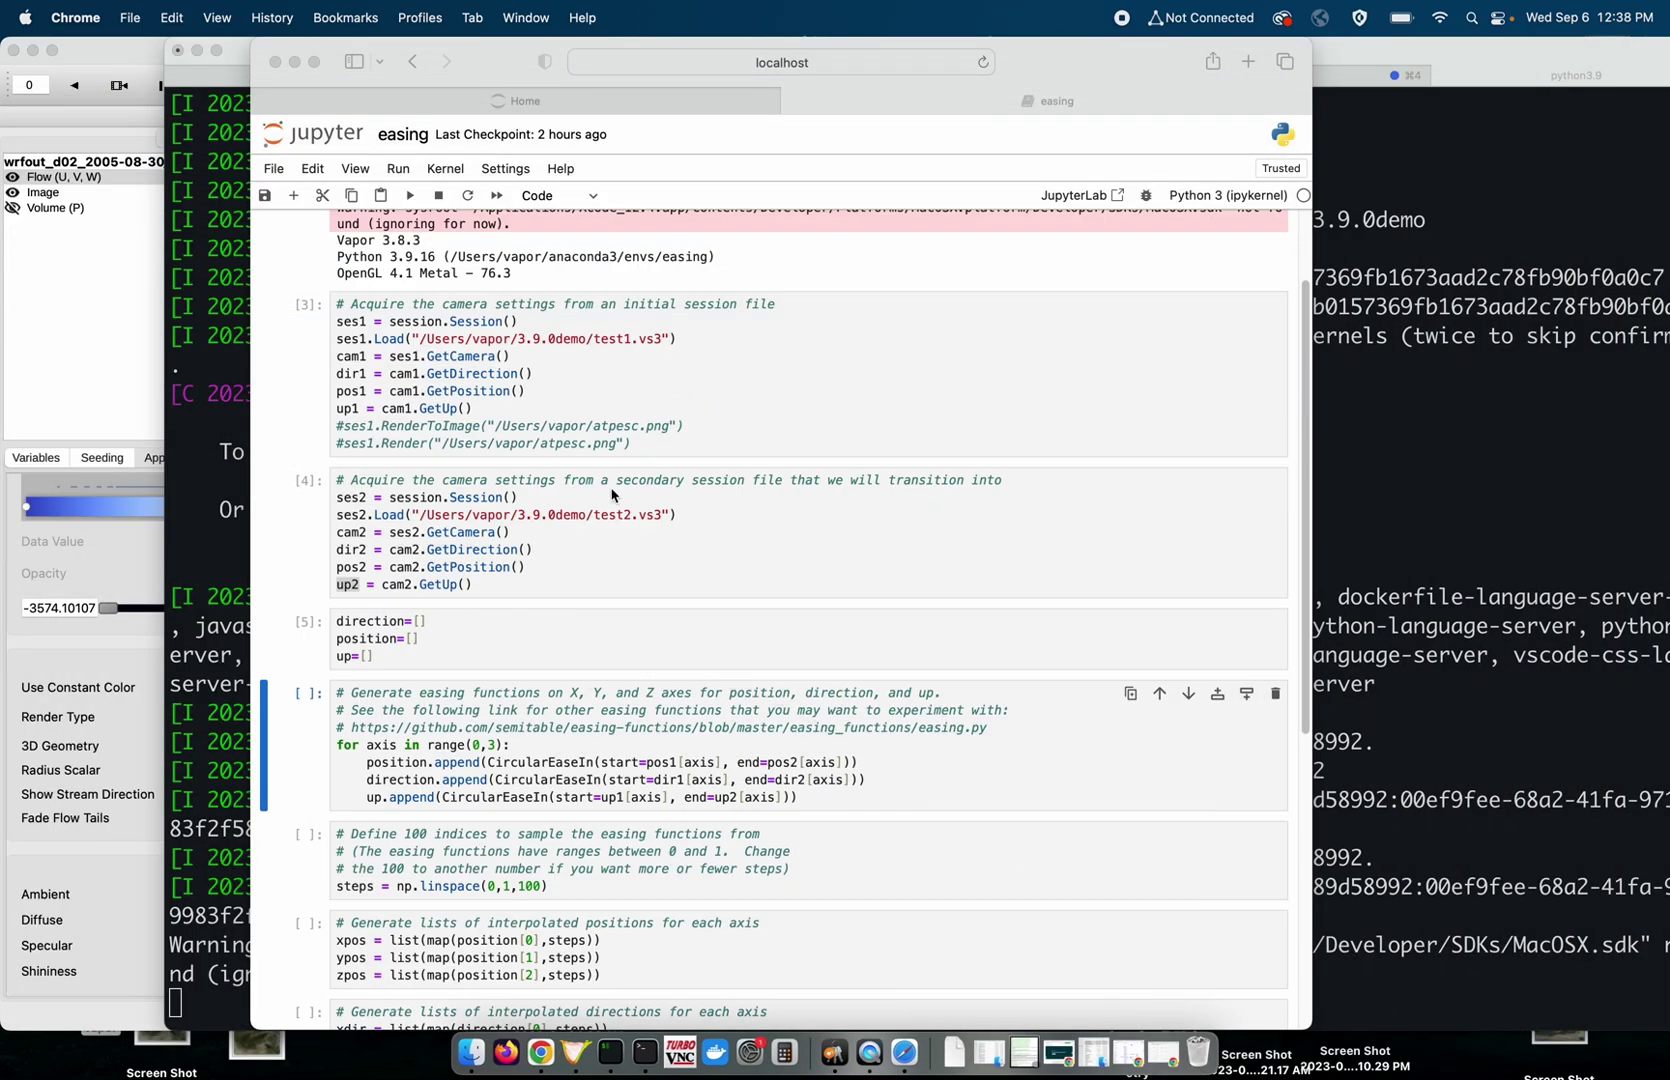
pyautogui.click(379, 633)
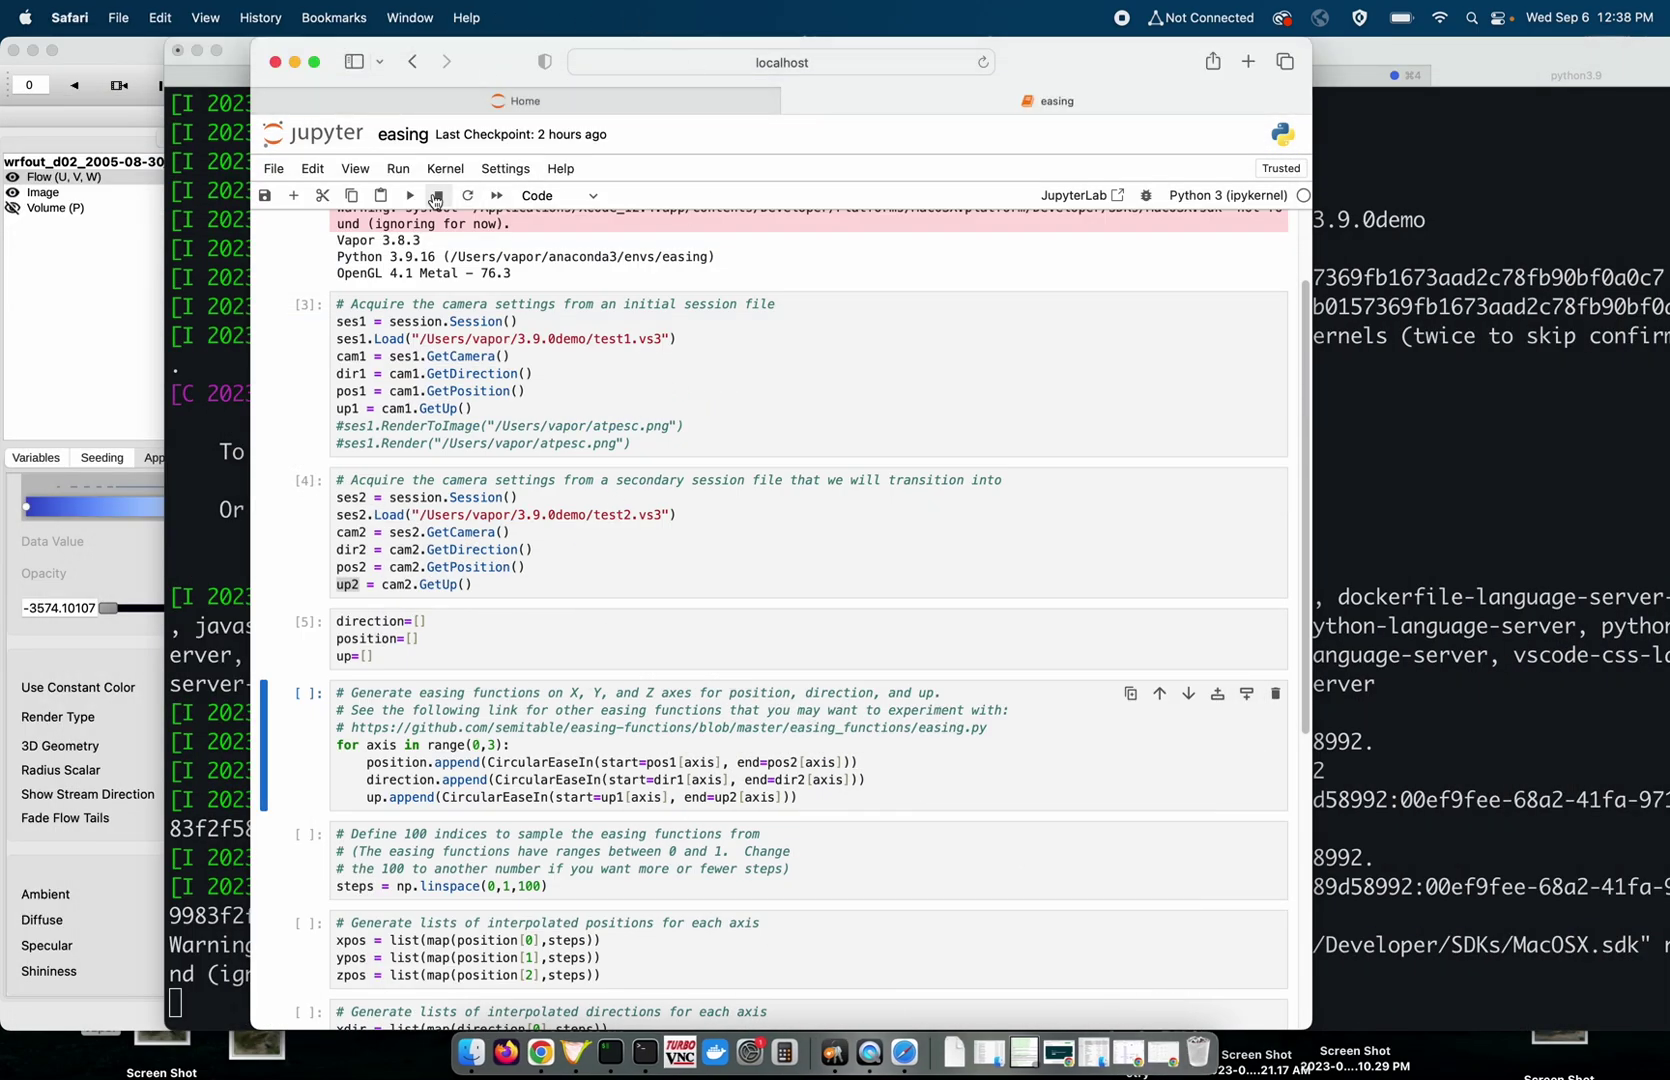
pyautogui.click(361, 658)
pyautogui.click(385, 714)
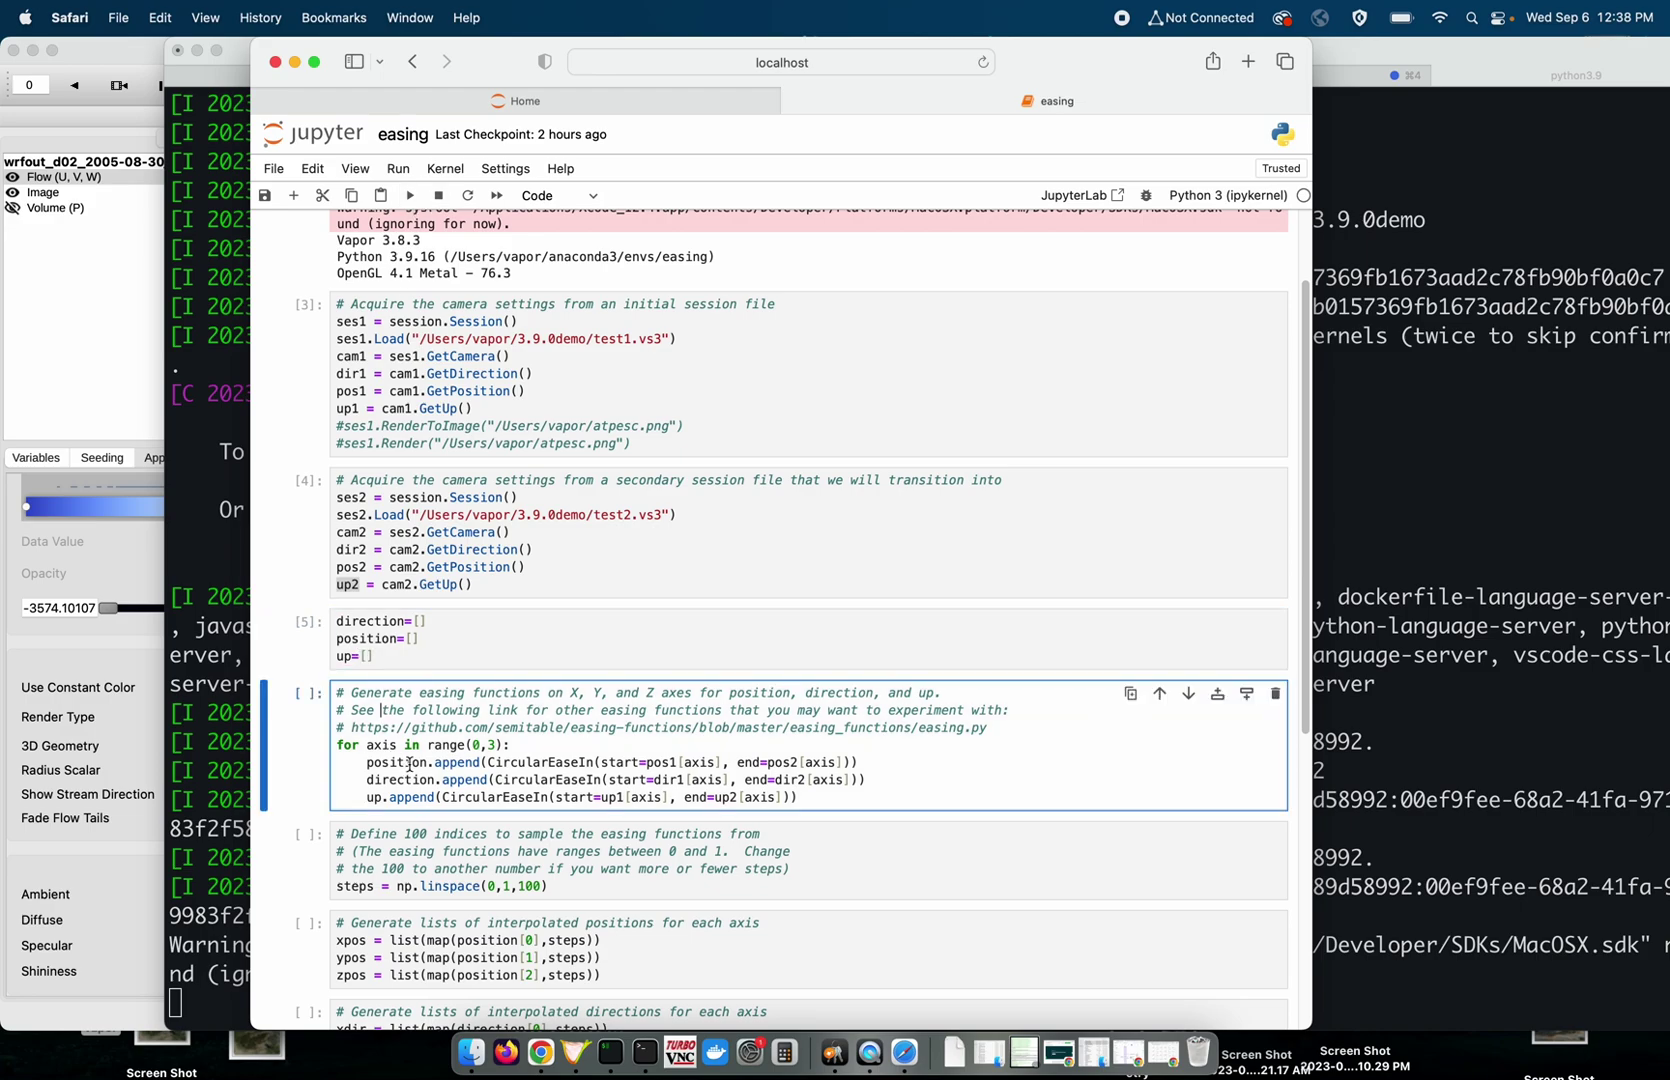
# Highlight CircularEaseIn and the position, direction and up lists in the easing functions cell.
pyautogui.scroll(-1, 435, 750)
pyautogui.doubleClick(560, 735)
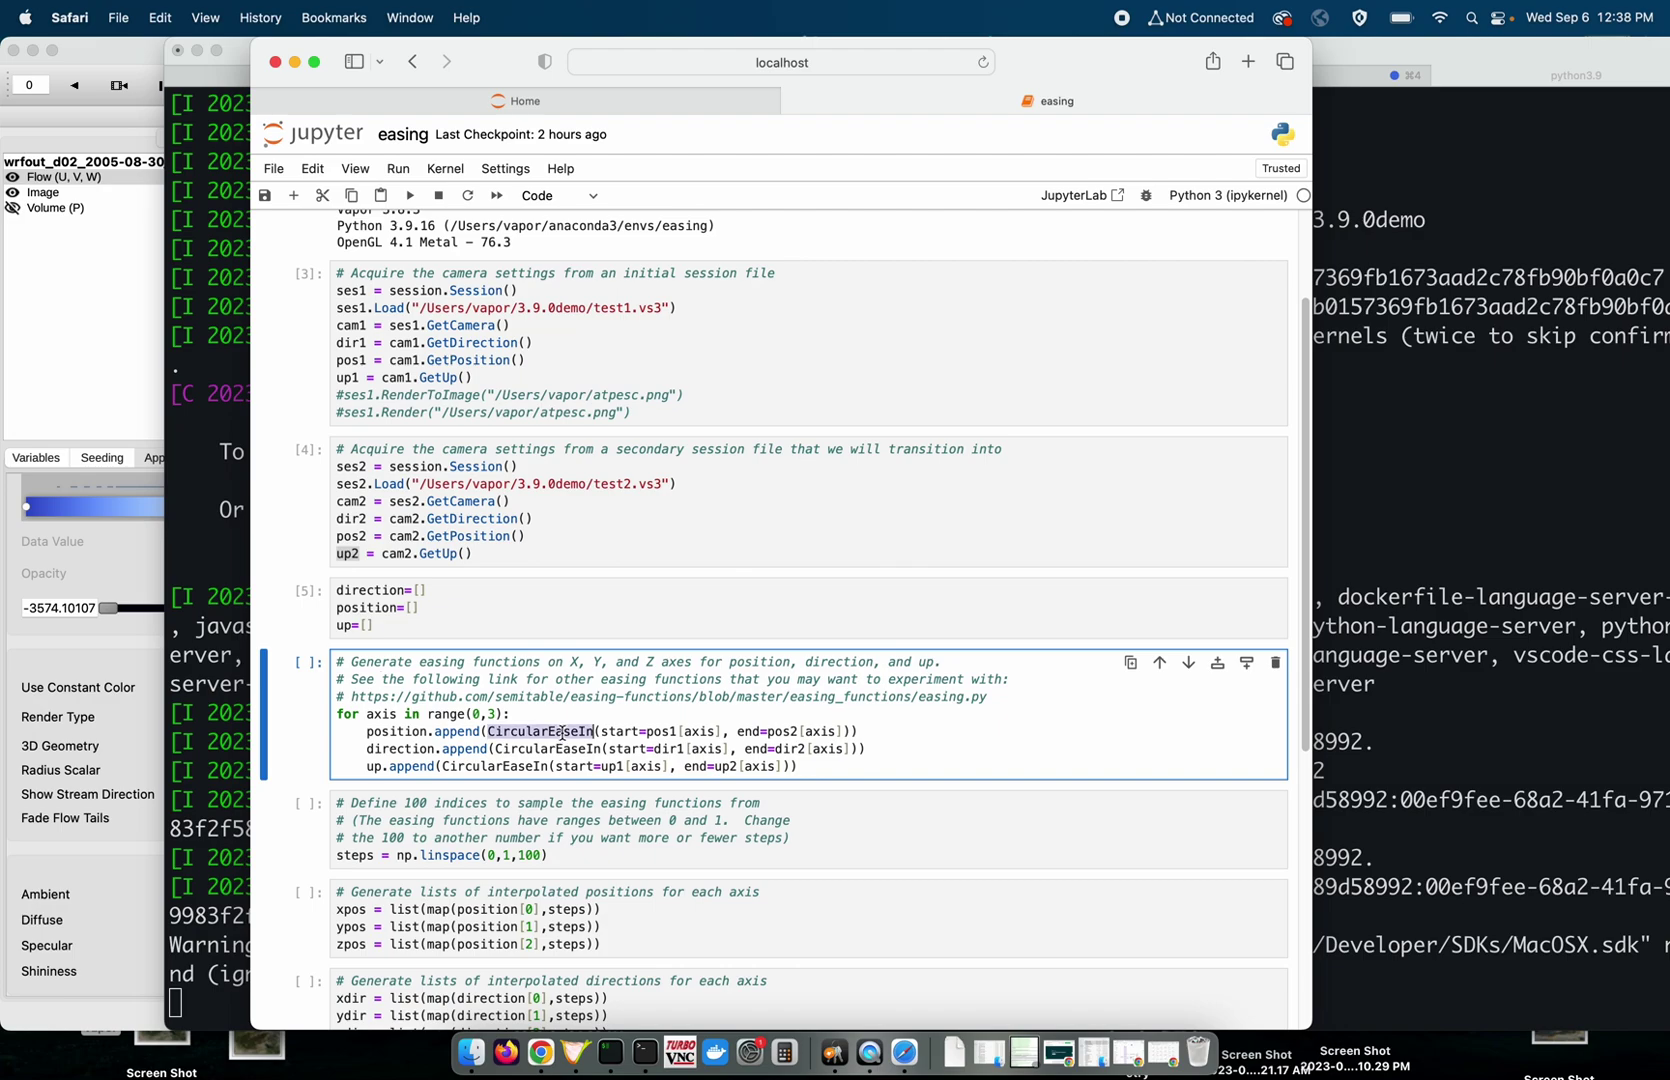
pyautogui.doubleClick(574, 750)
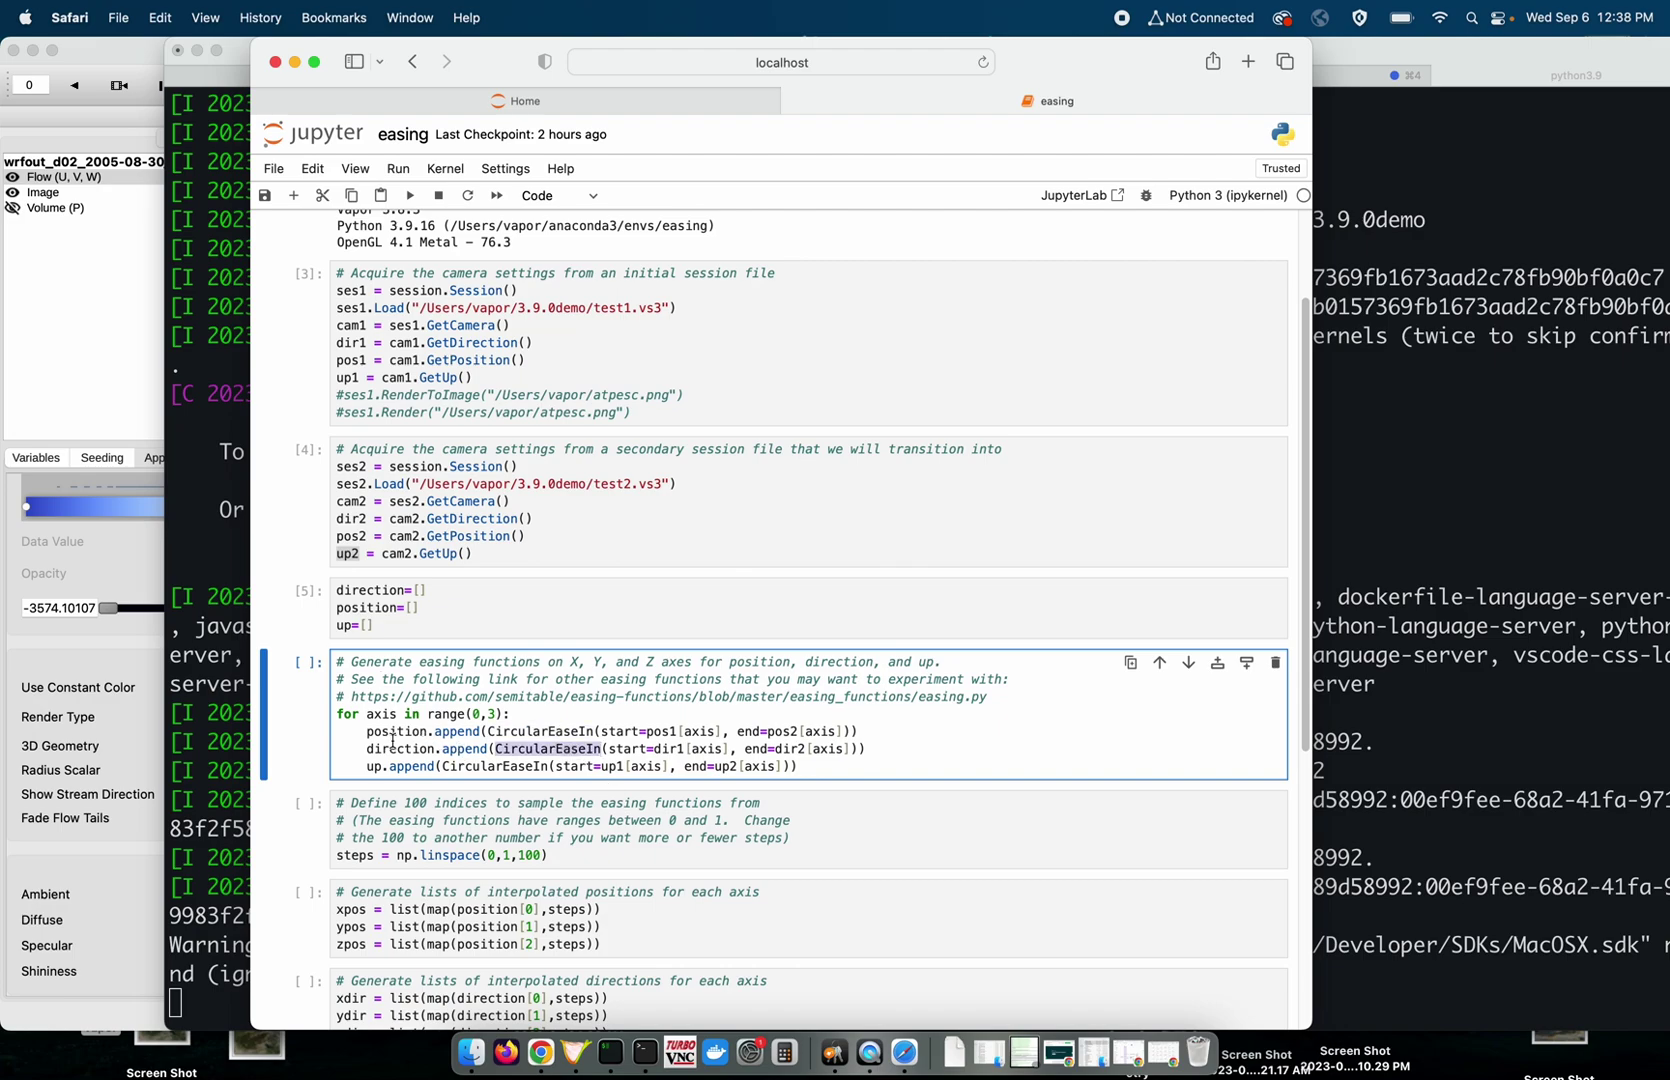
pyautogui.doubleClick(399, 748)
pyautogui.doubleClick(398, 731)
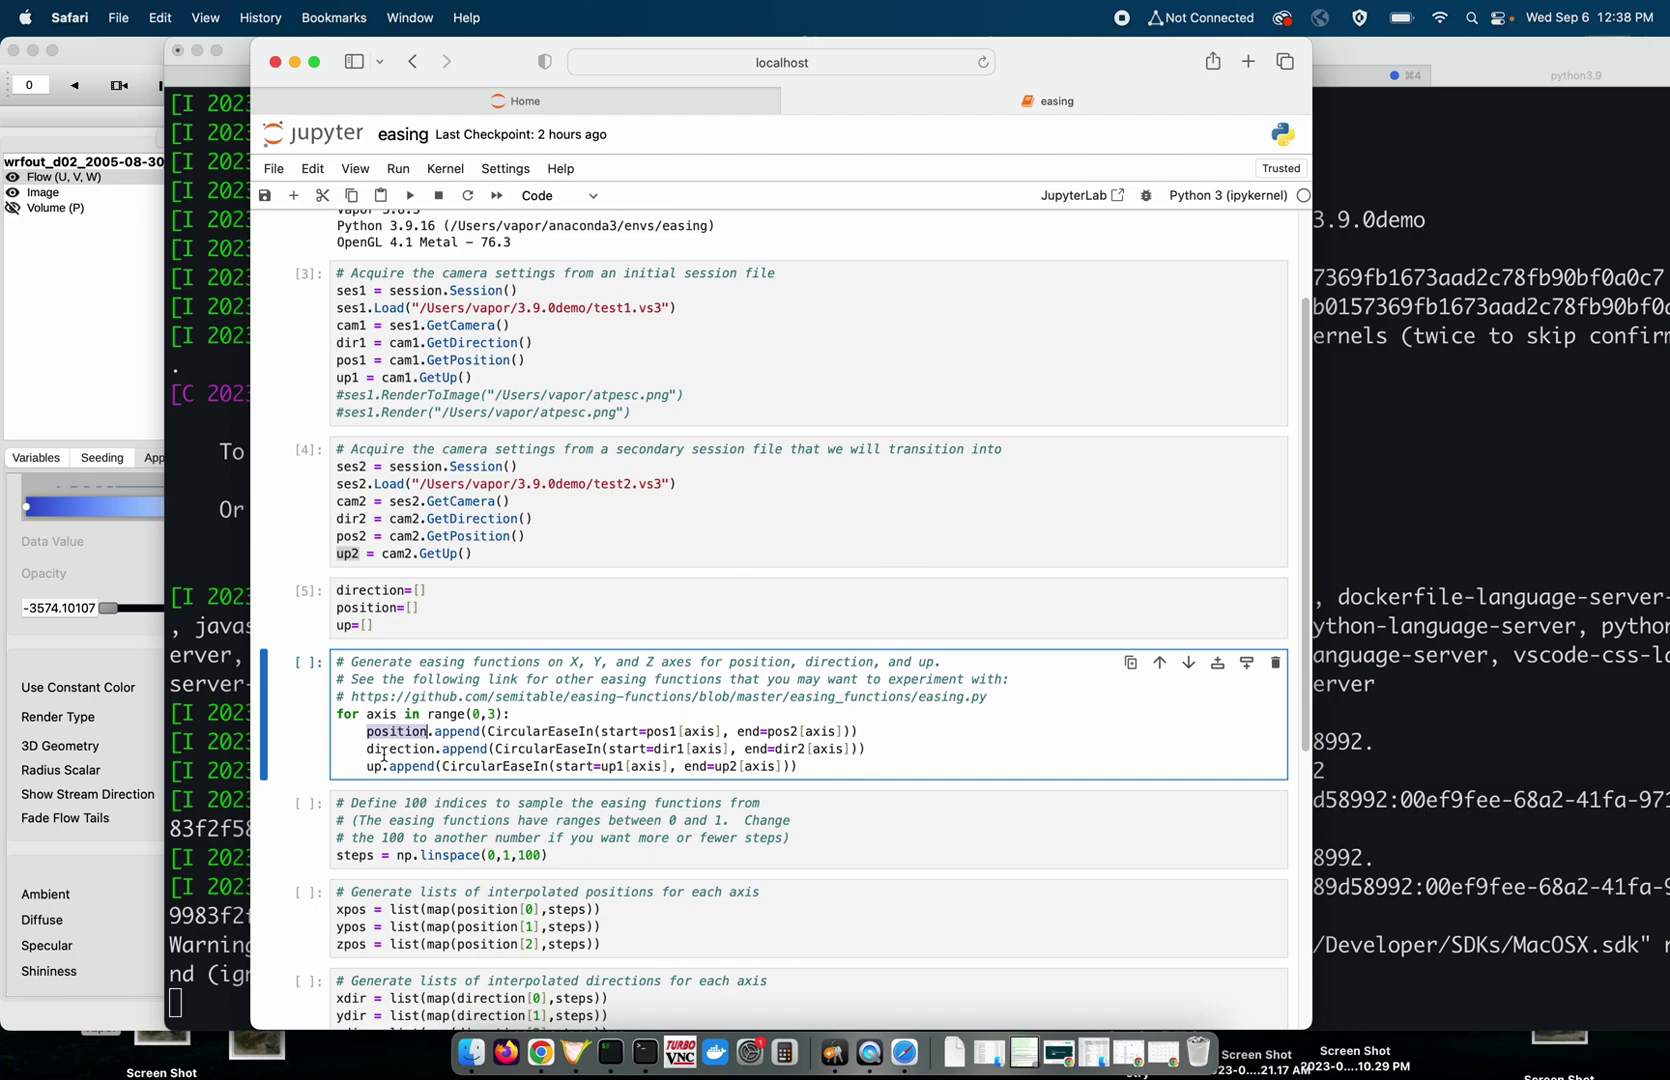
pyautogui.doubleClick(375, 766)
pyautogui.click(561, 127)
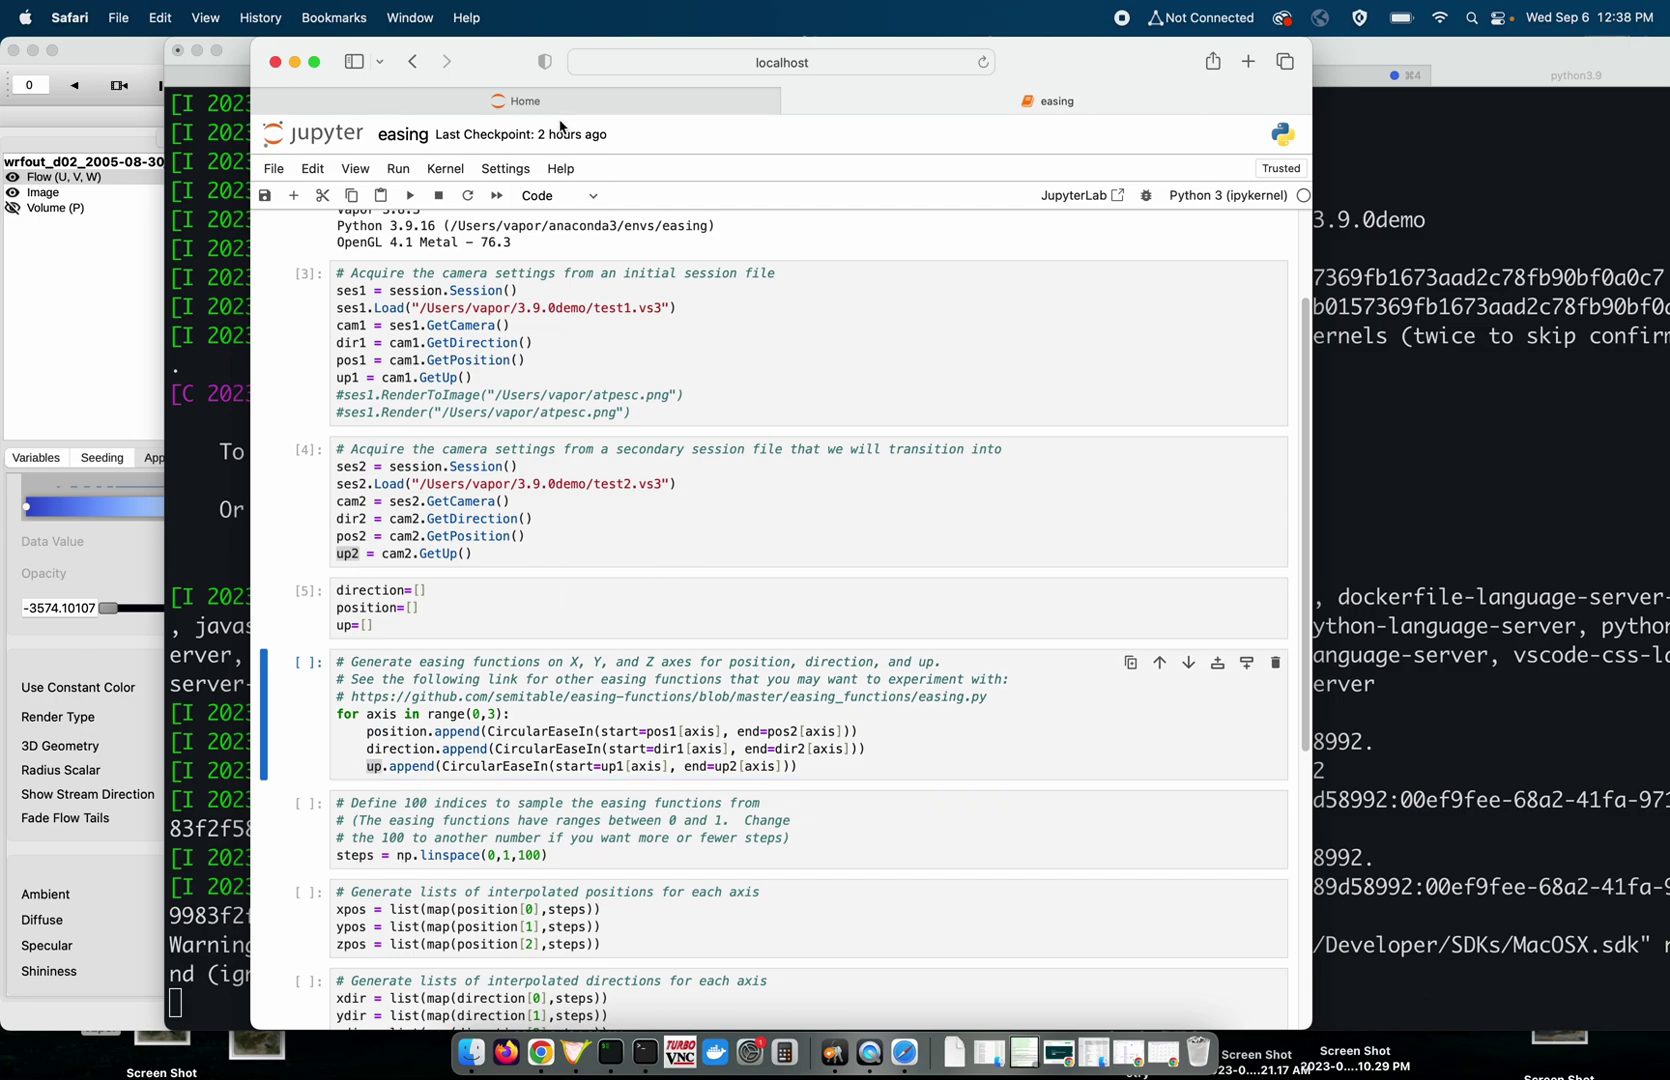
# Run the easing functions cell and the cell defining 100 sampling indices, highlighting the 100 and 1 arguments of np.linspace before rerunning the latter.
pyautogui.click(410, 195)
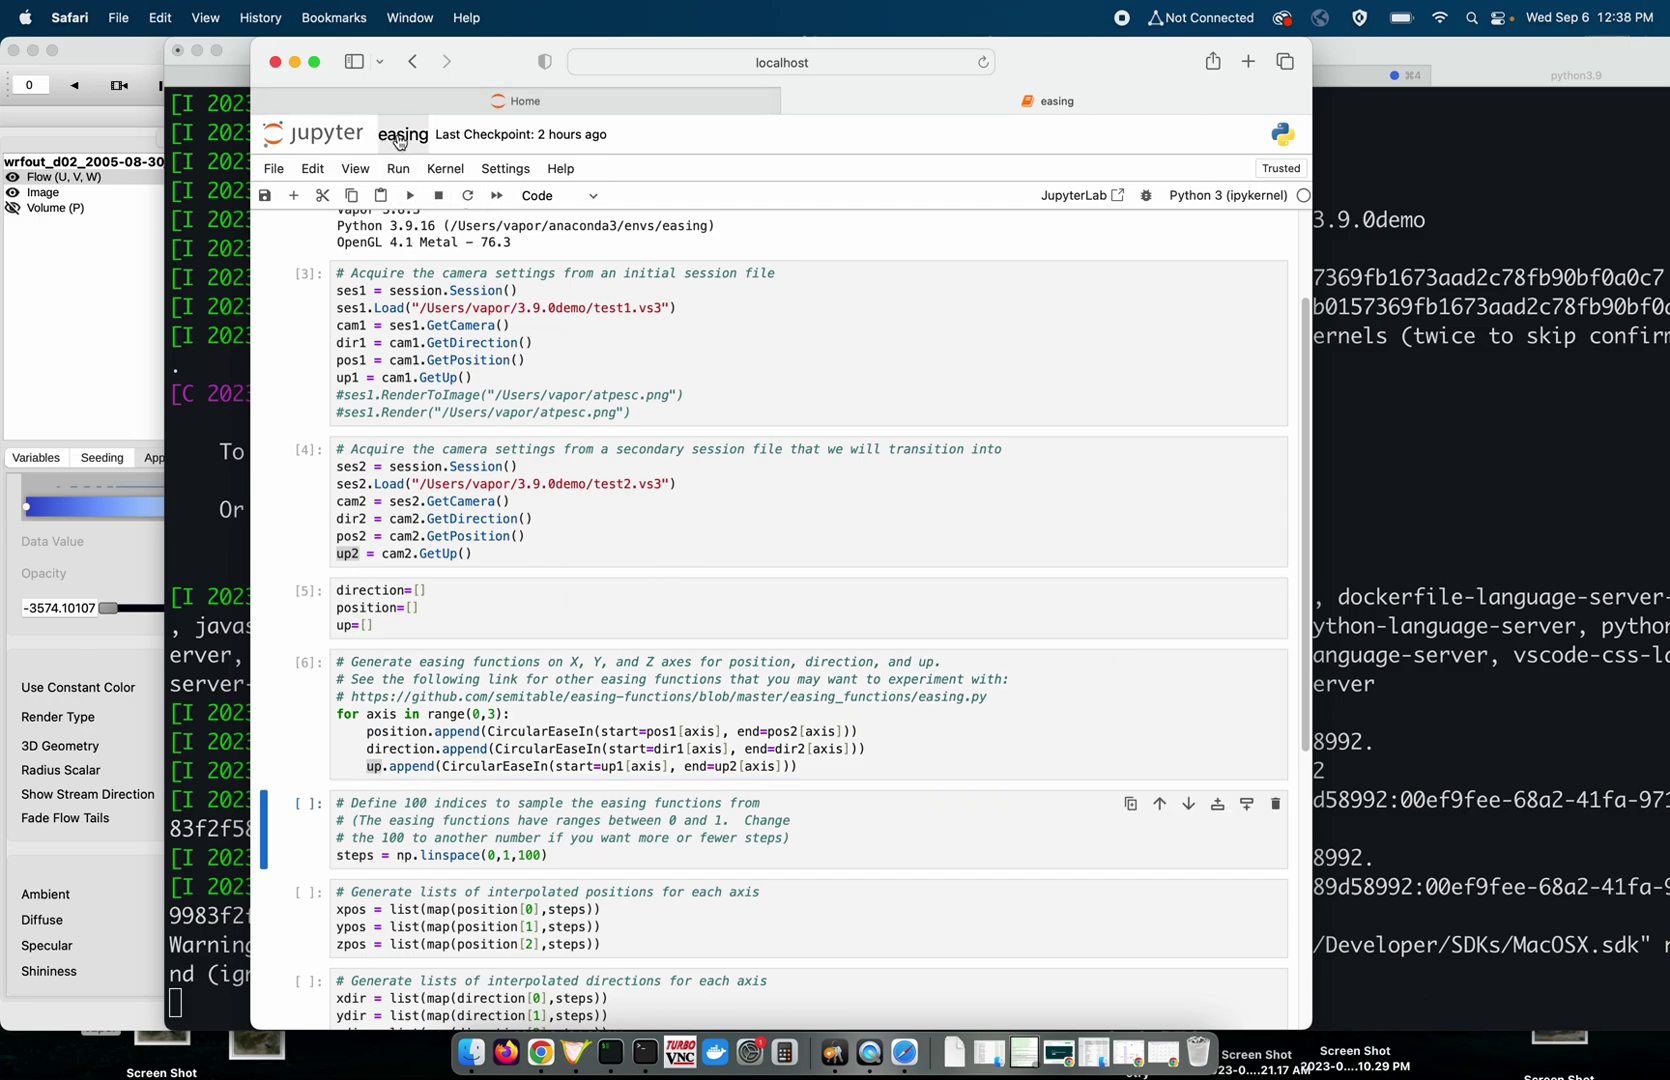
pyautogui.click(410, 195)
pyautogui.scroll(-3, 459, 395)
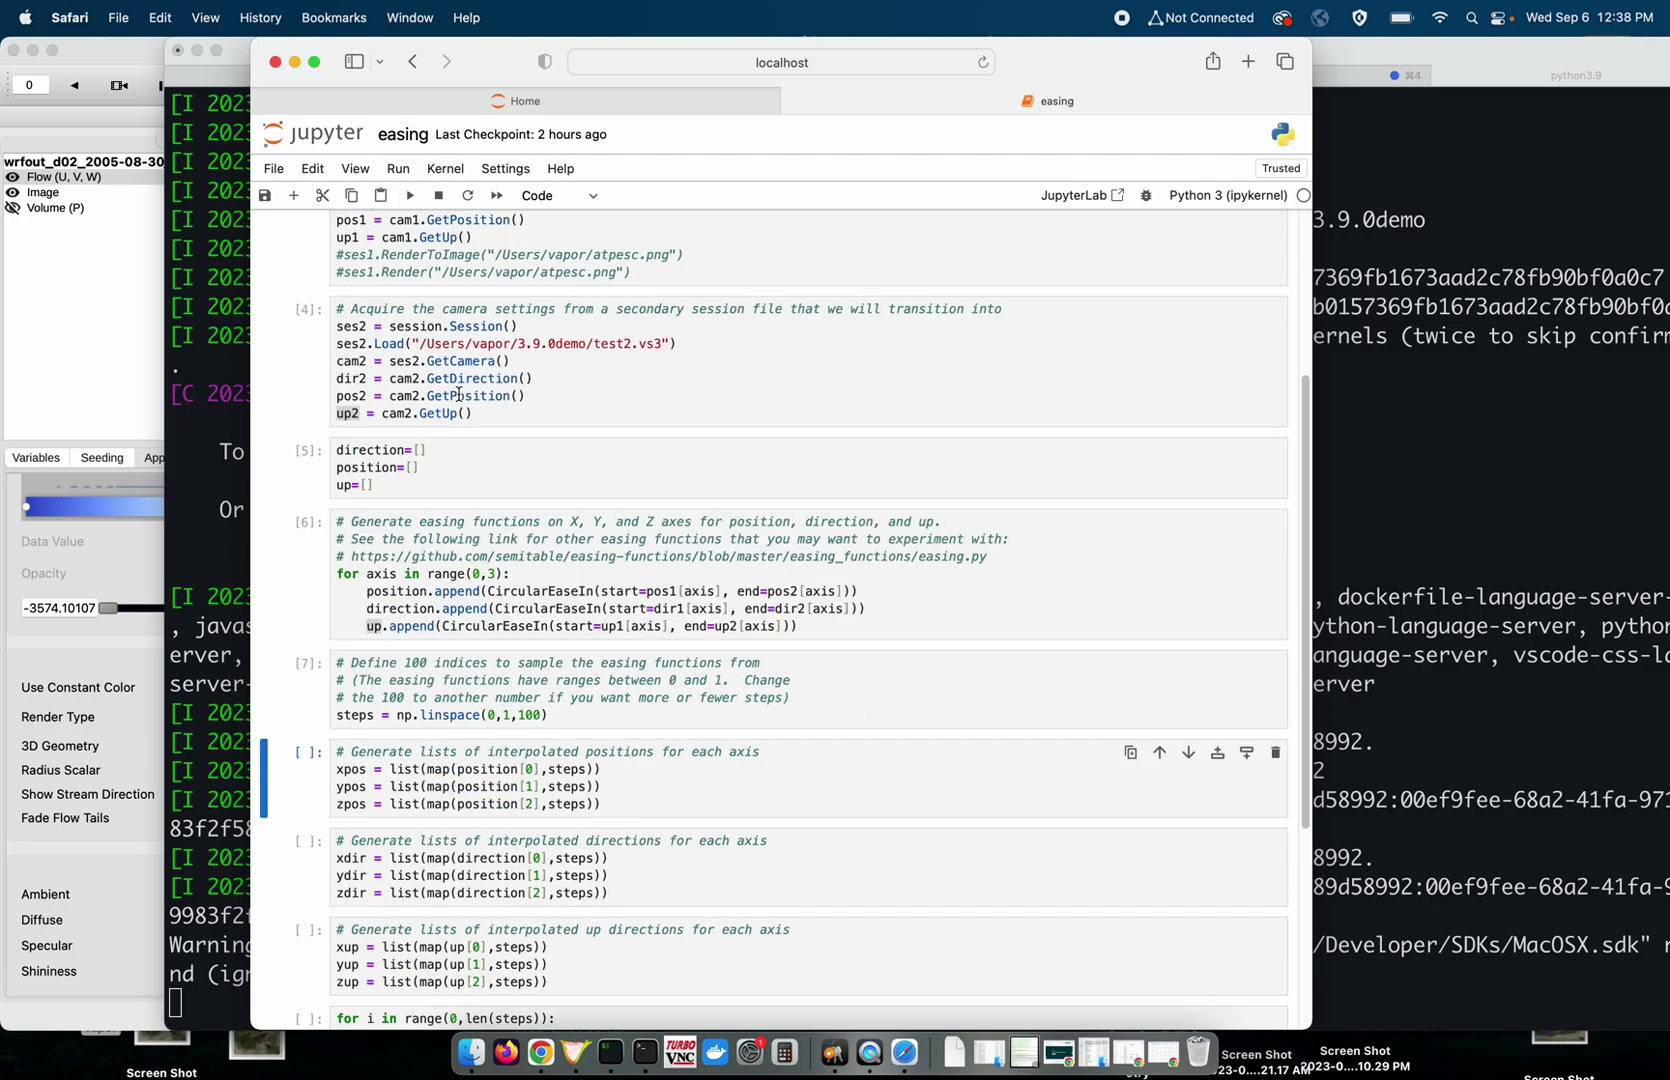
pyautogui.doubleClick(530, 715)
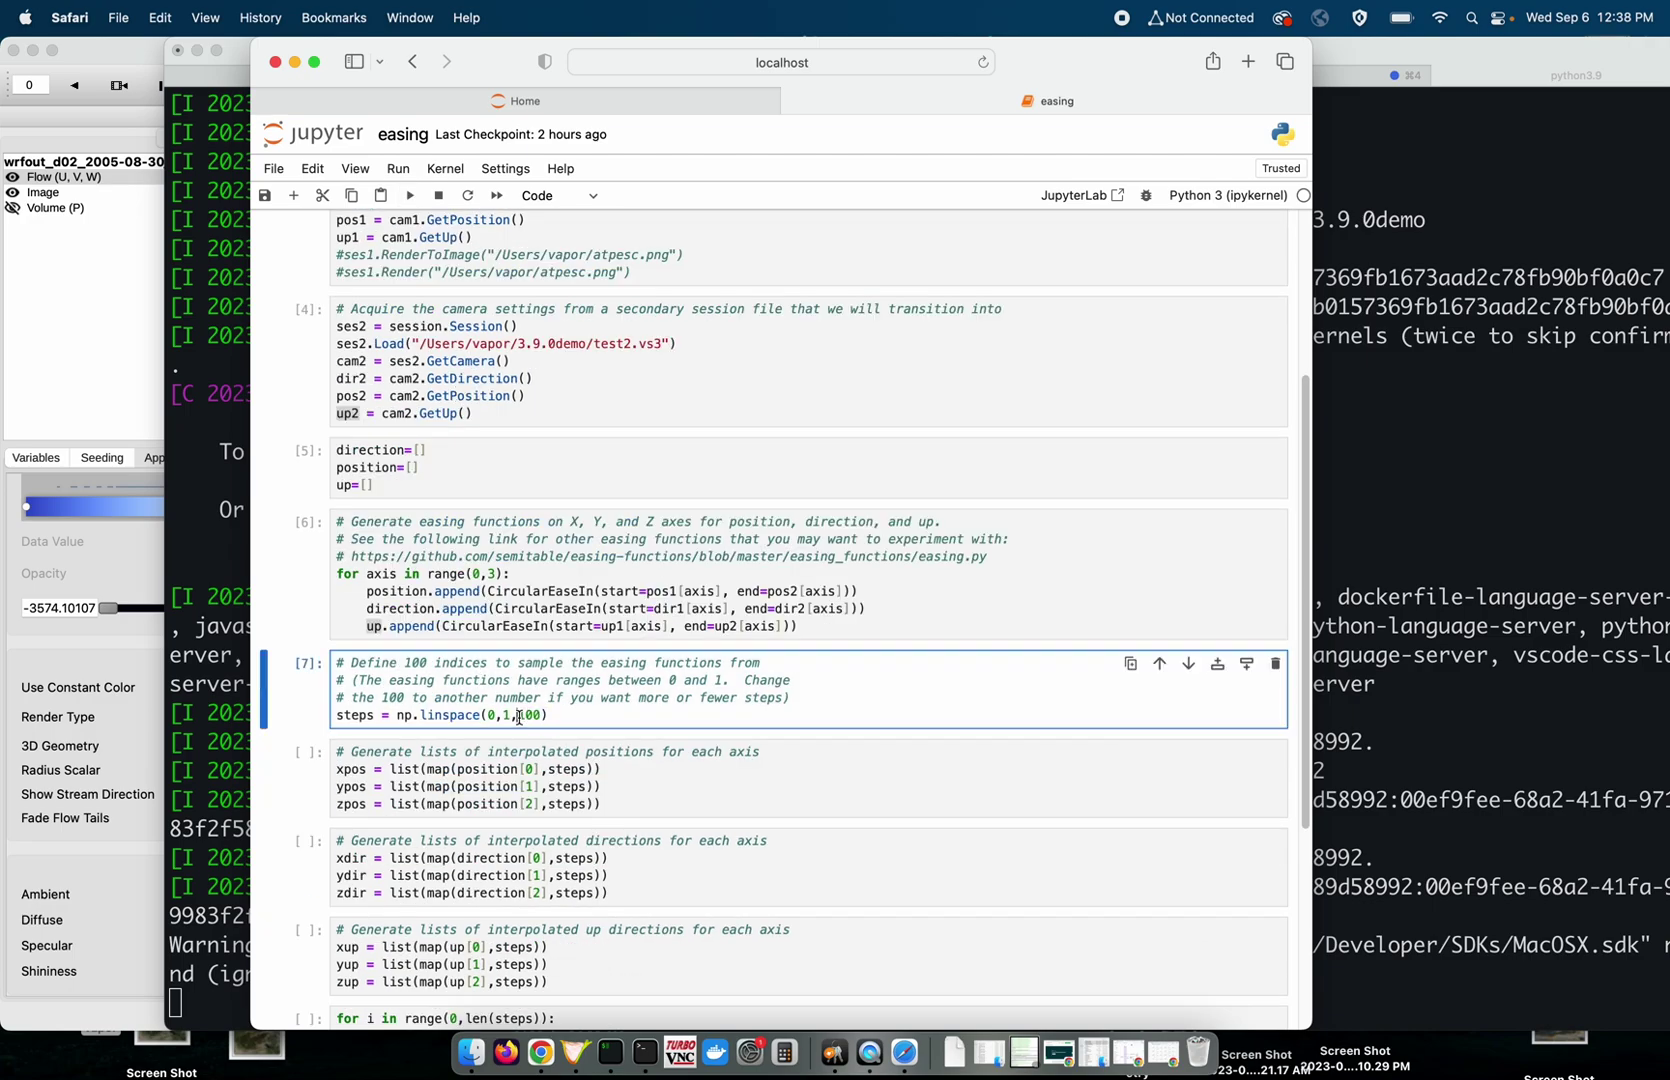
pyautogui.doubleClick(504, 715)
pyautogui.click(411, 196)
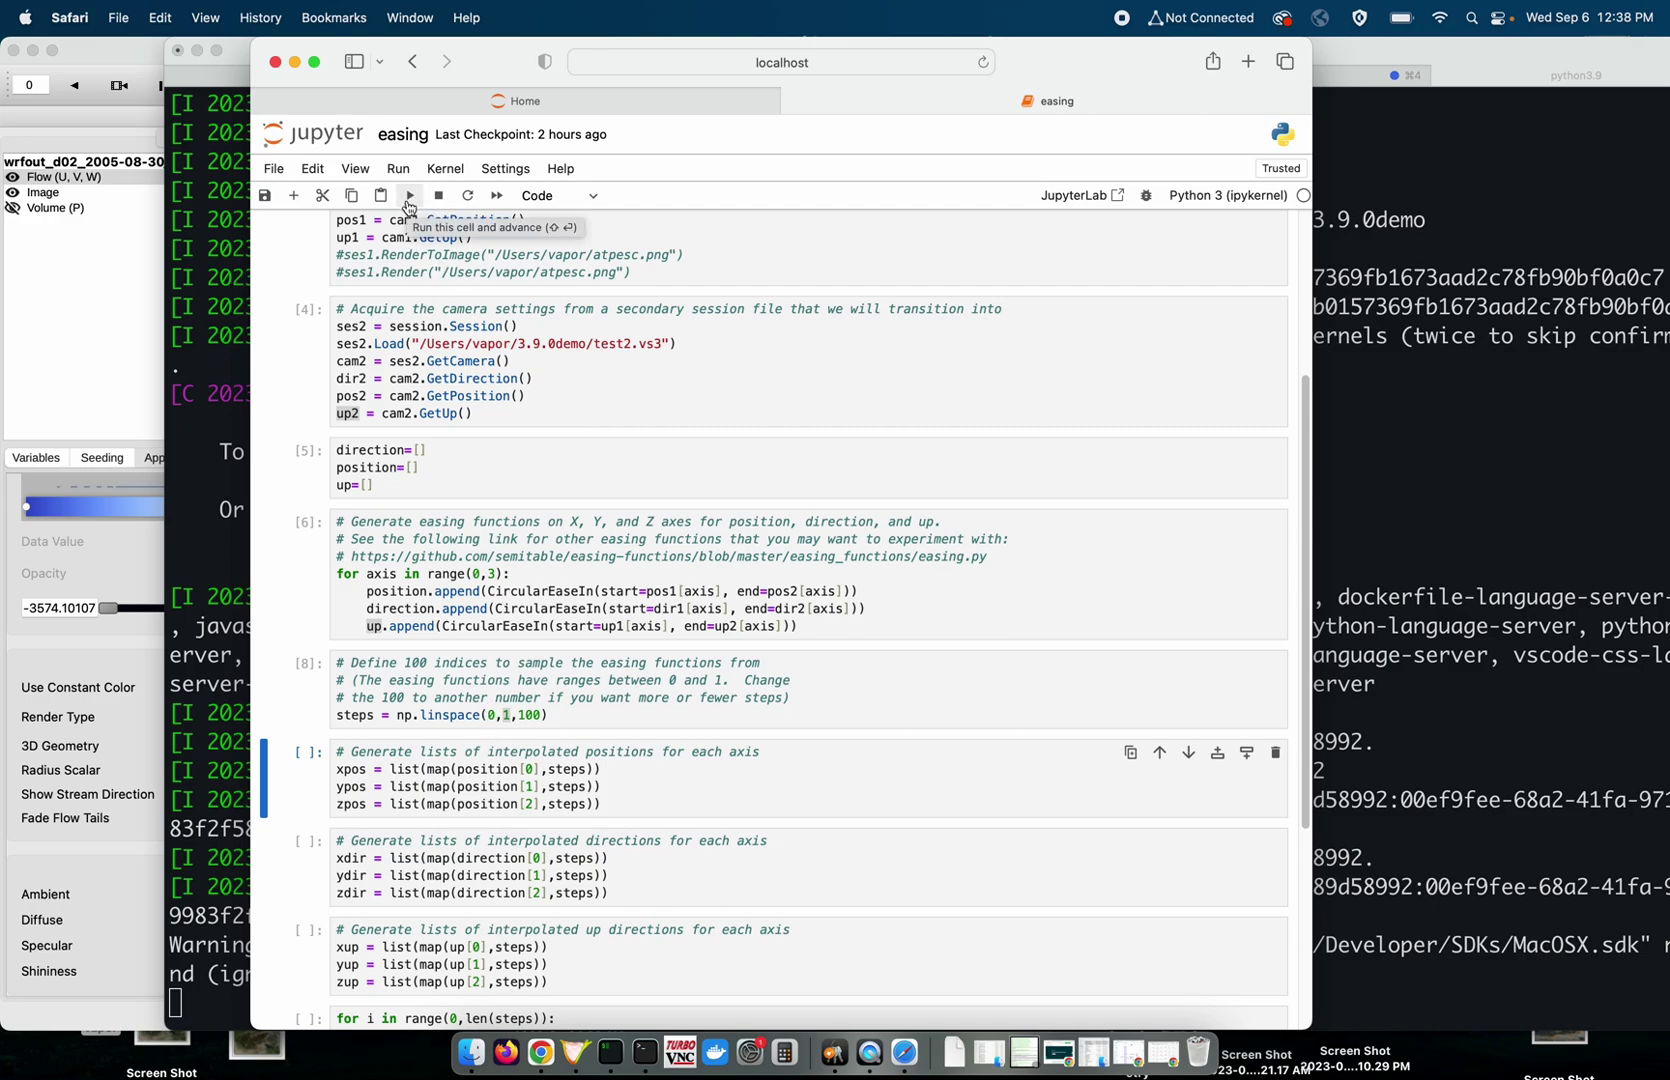
# Run the three cells that generate the interpolated position, direction and up lists for each axis.
pyautogui.click(408, 202)
pyautogui.click(408, 202)
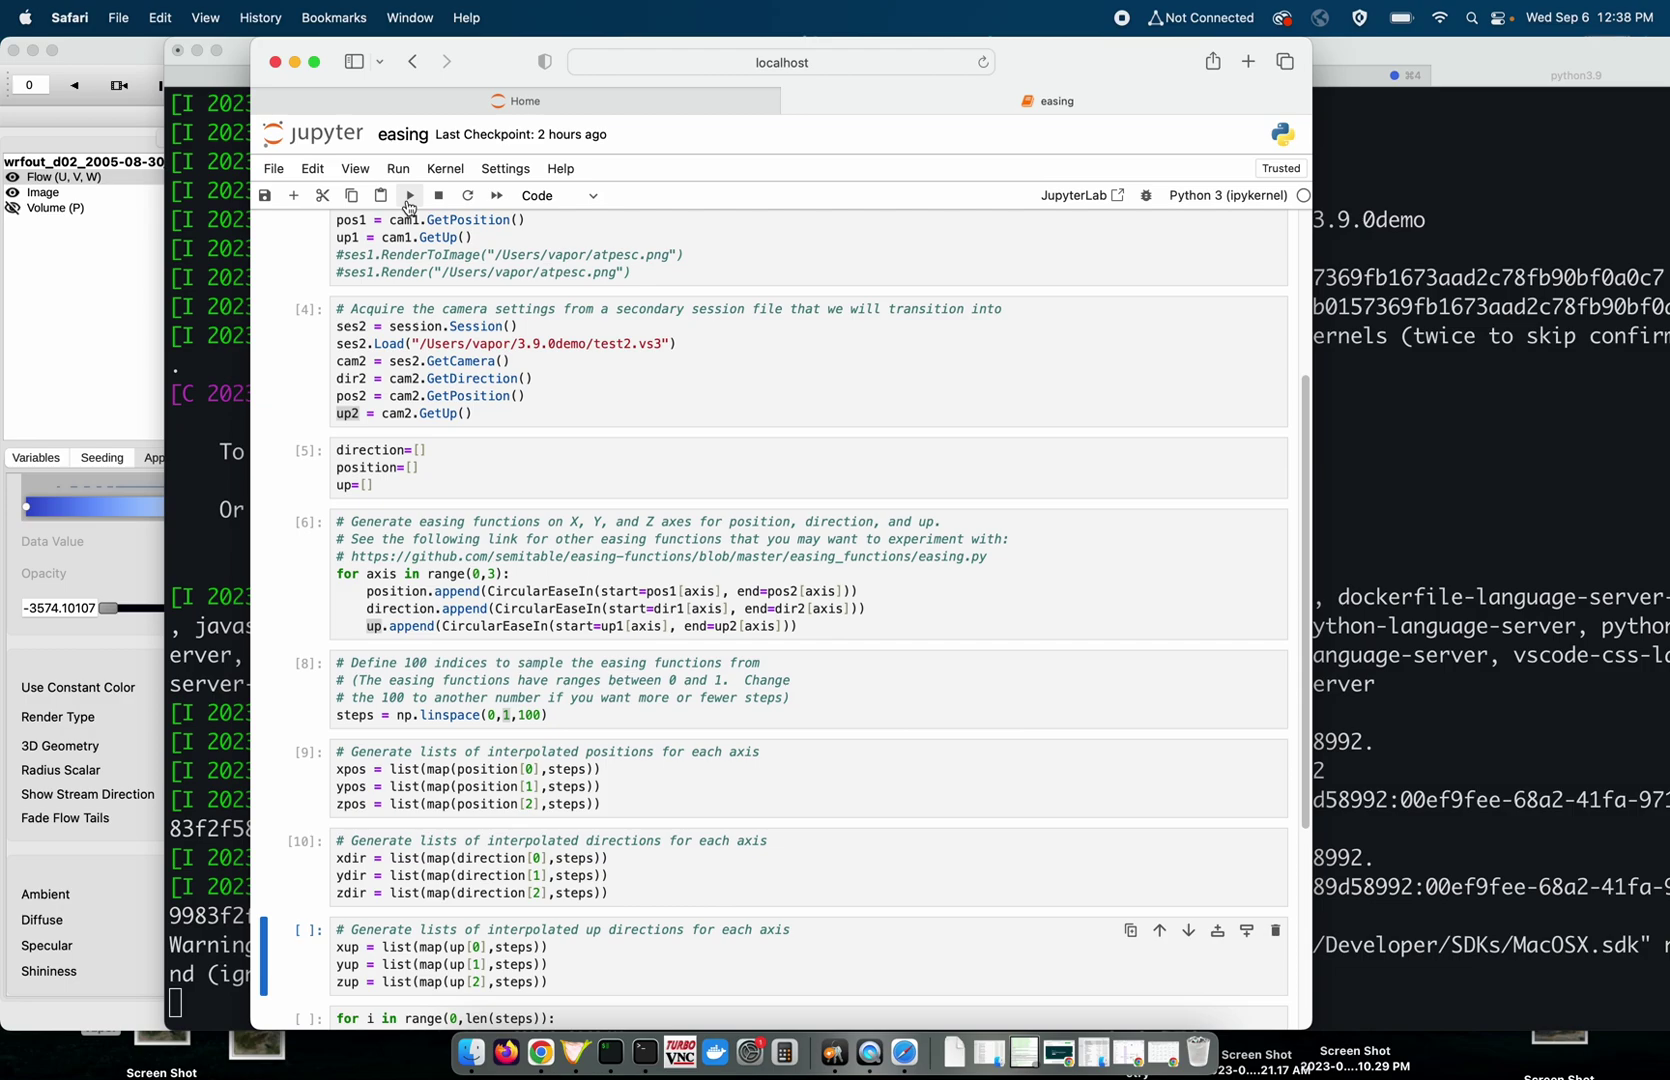
pyautogui.click(408, 202)
pyautogui.scroll(-2, 500, 230)
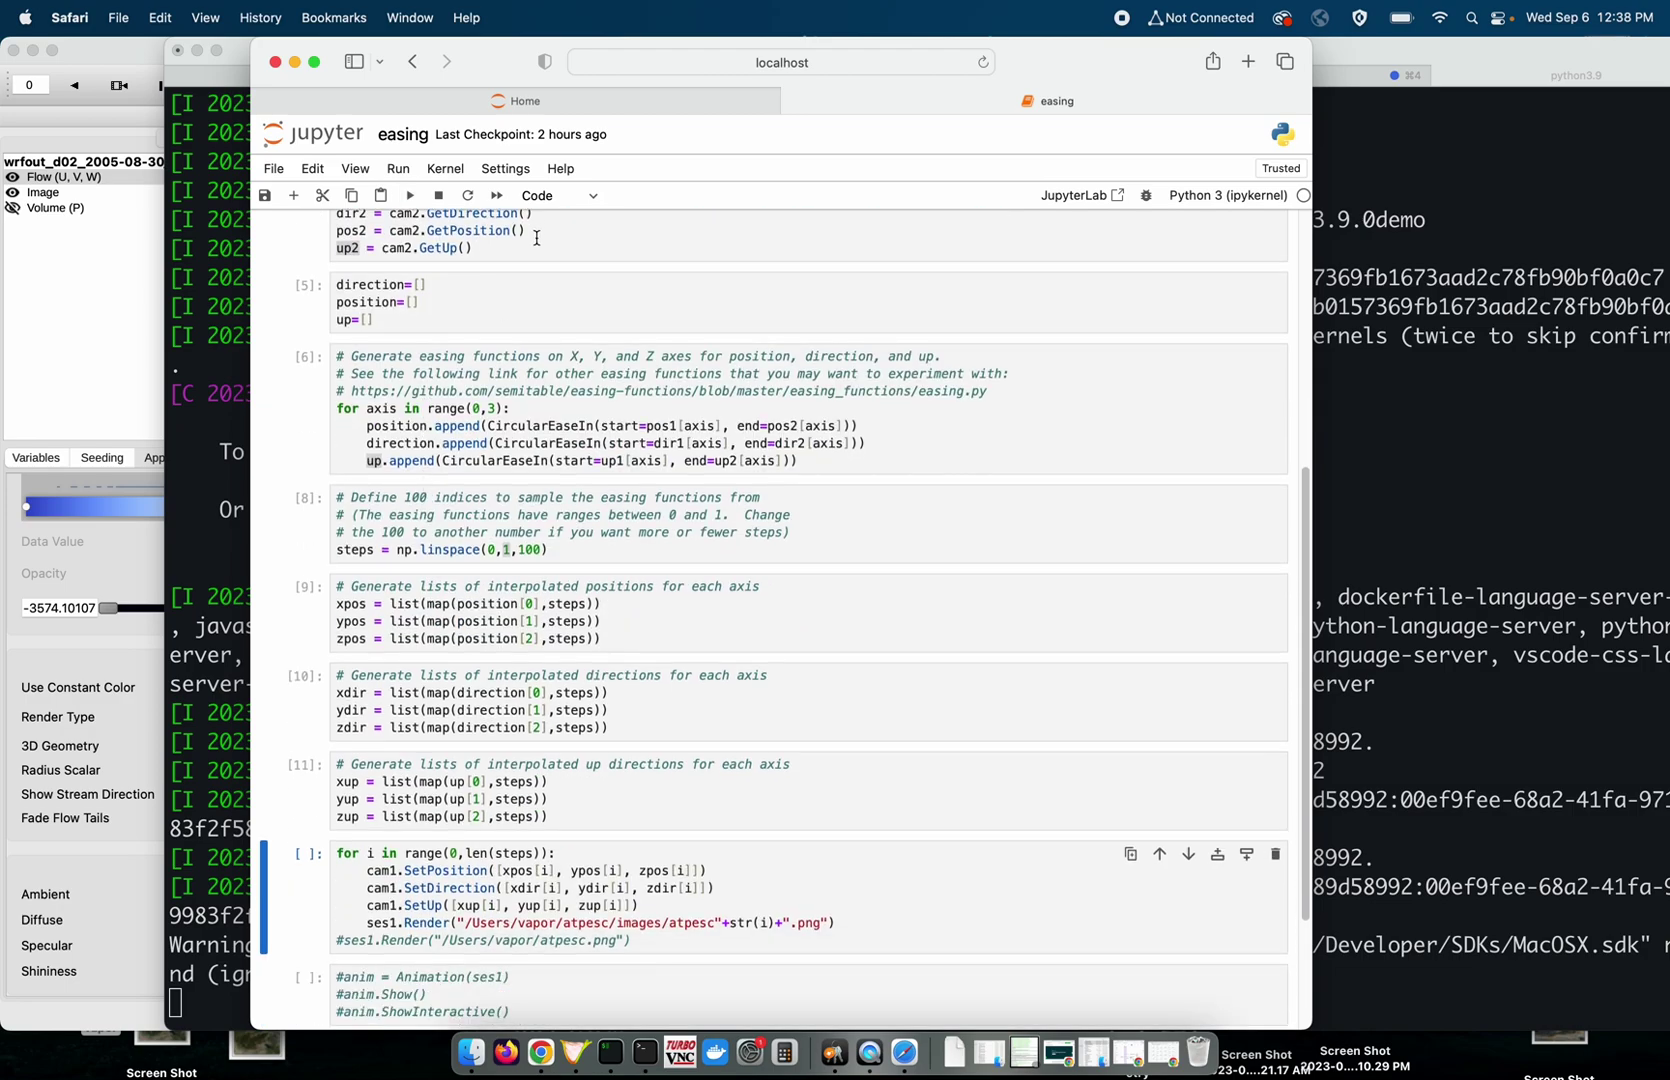
# Run the camera loop cell that renders the frames, and highlight its /Users/vapor/atpesc/images/atpesc output path and the text output below it.
pyautogui.click(410, 200)
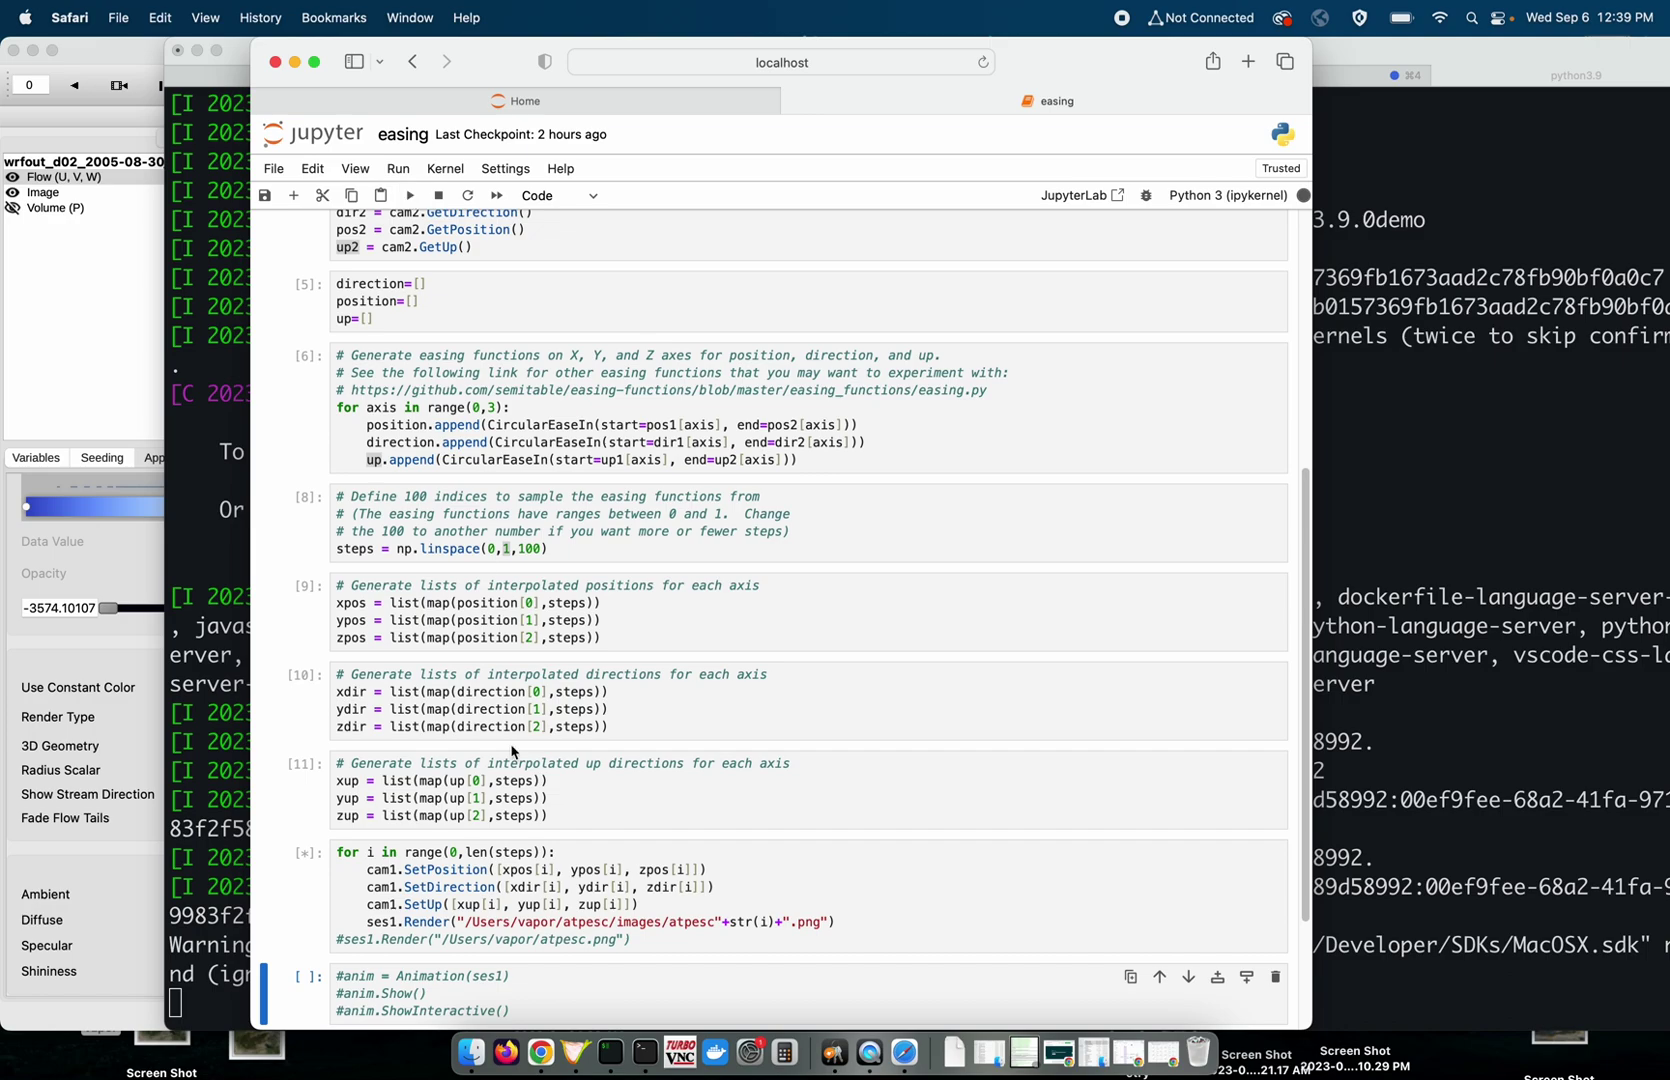
pyautogui.click(511, 920)
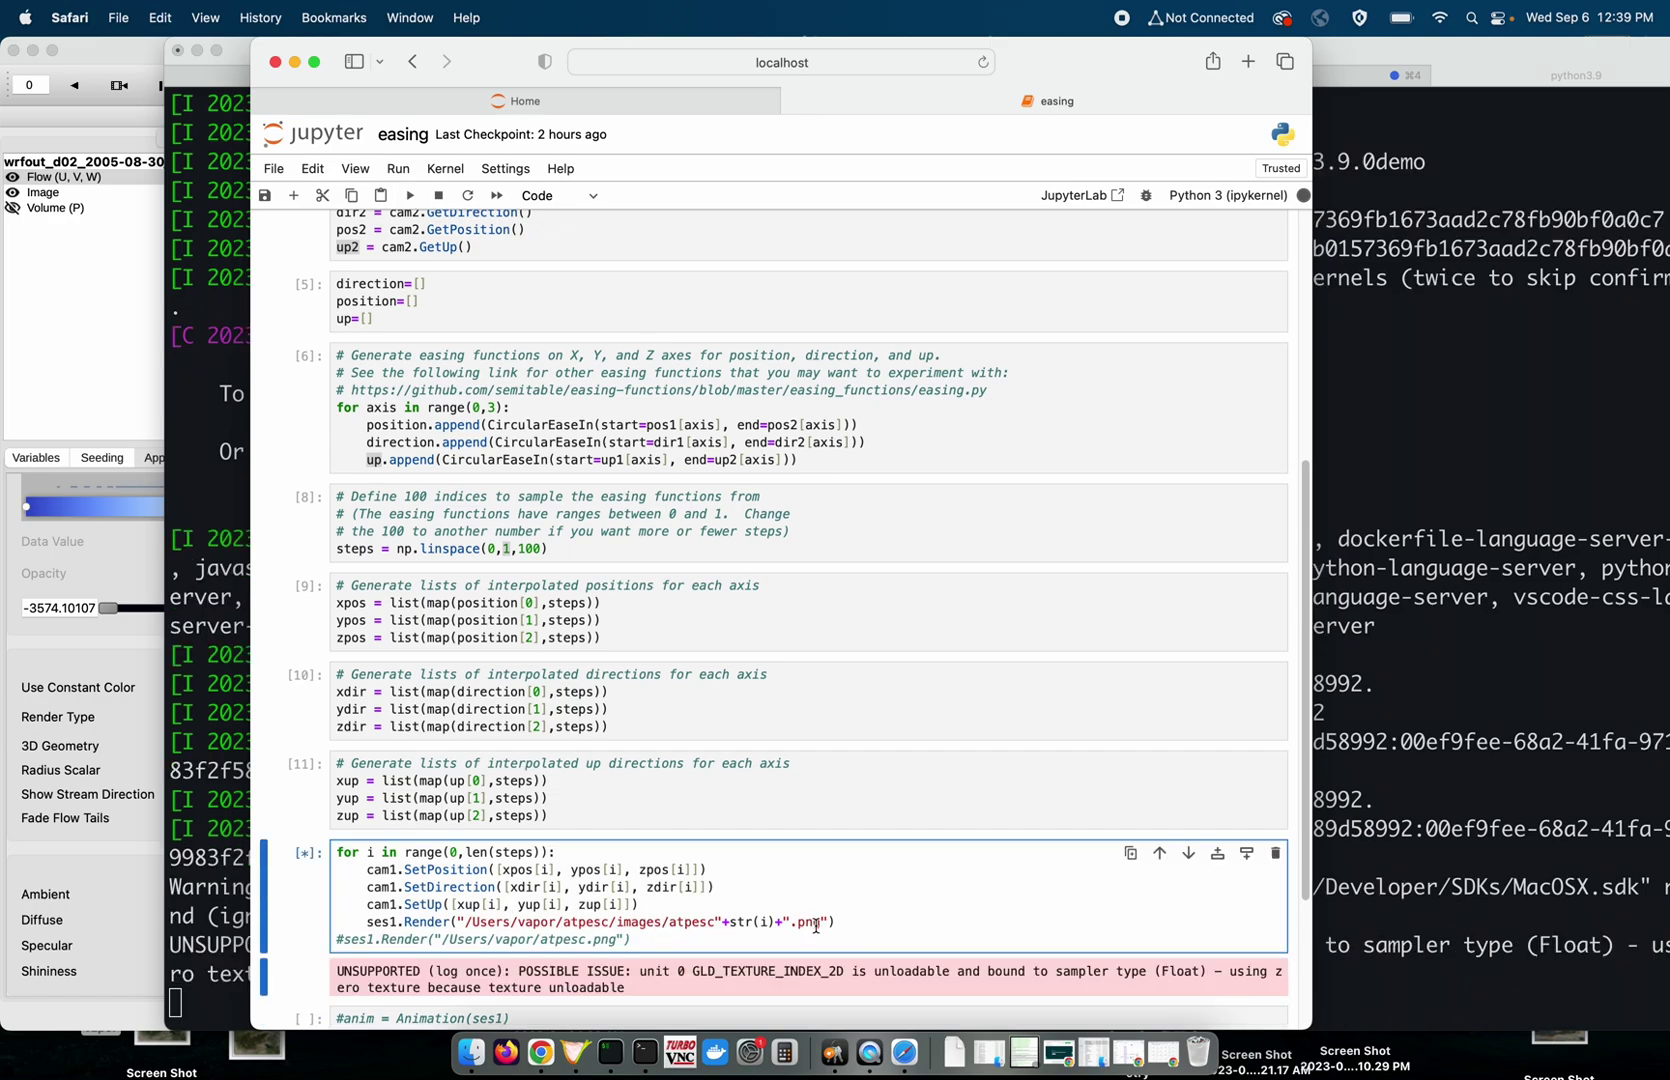
pyautogui.moveTo(818, 925); pyautogui.dragTo(470, 925)
pyautogui.scroll(-1, 534, 867)
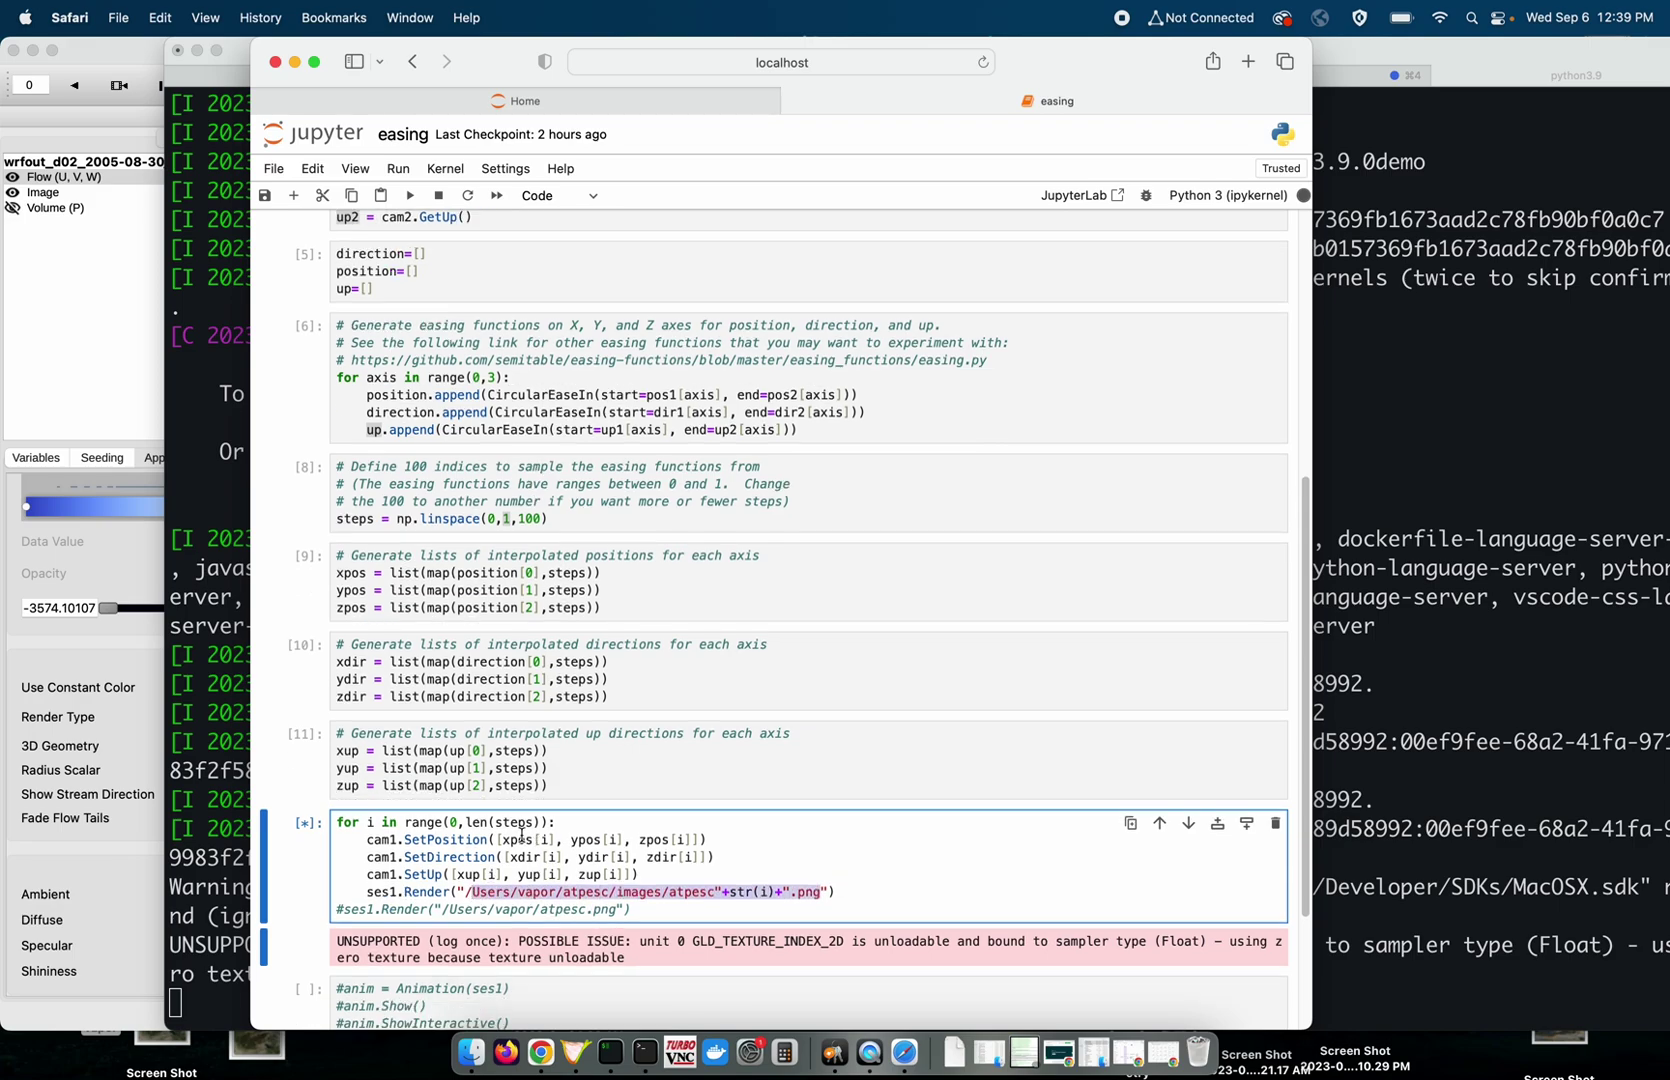
pyautogui.scroll(-4, 521, 835)
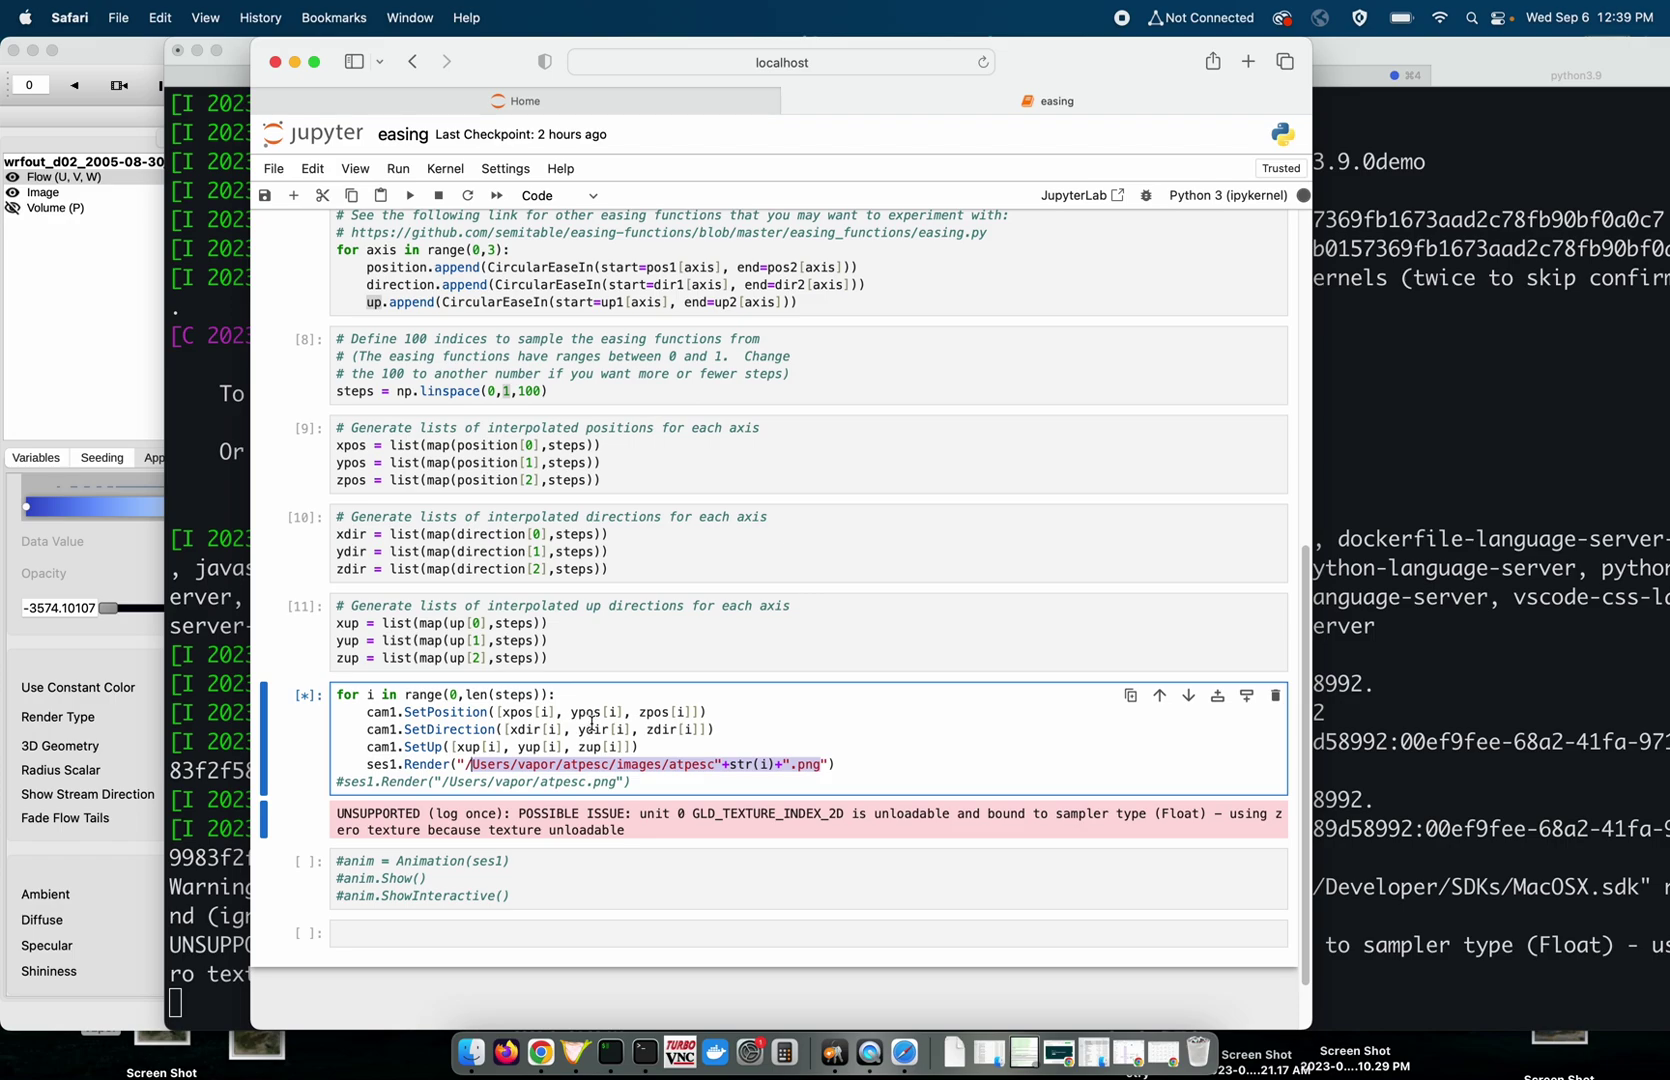
pyautogui.tripleClick(553, 826)
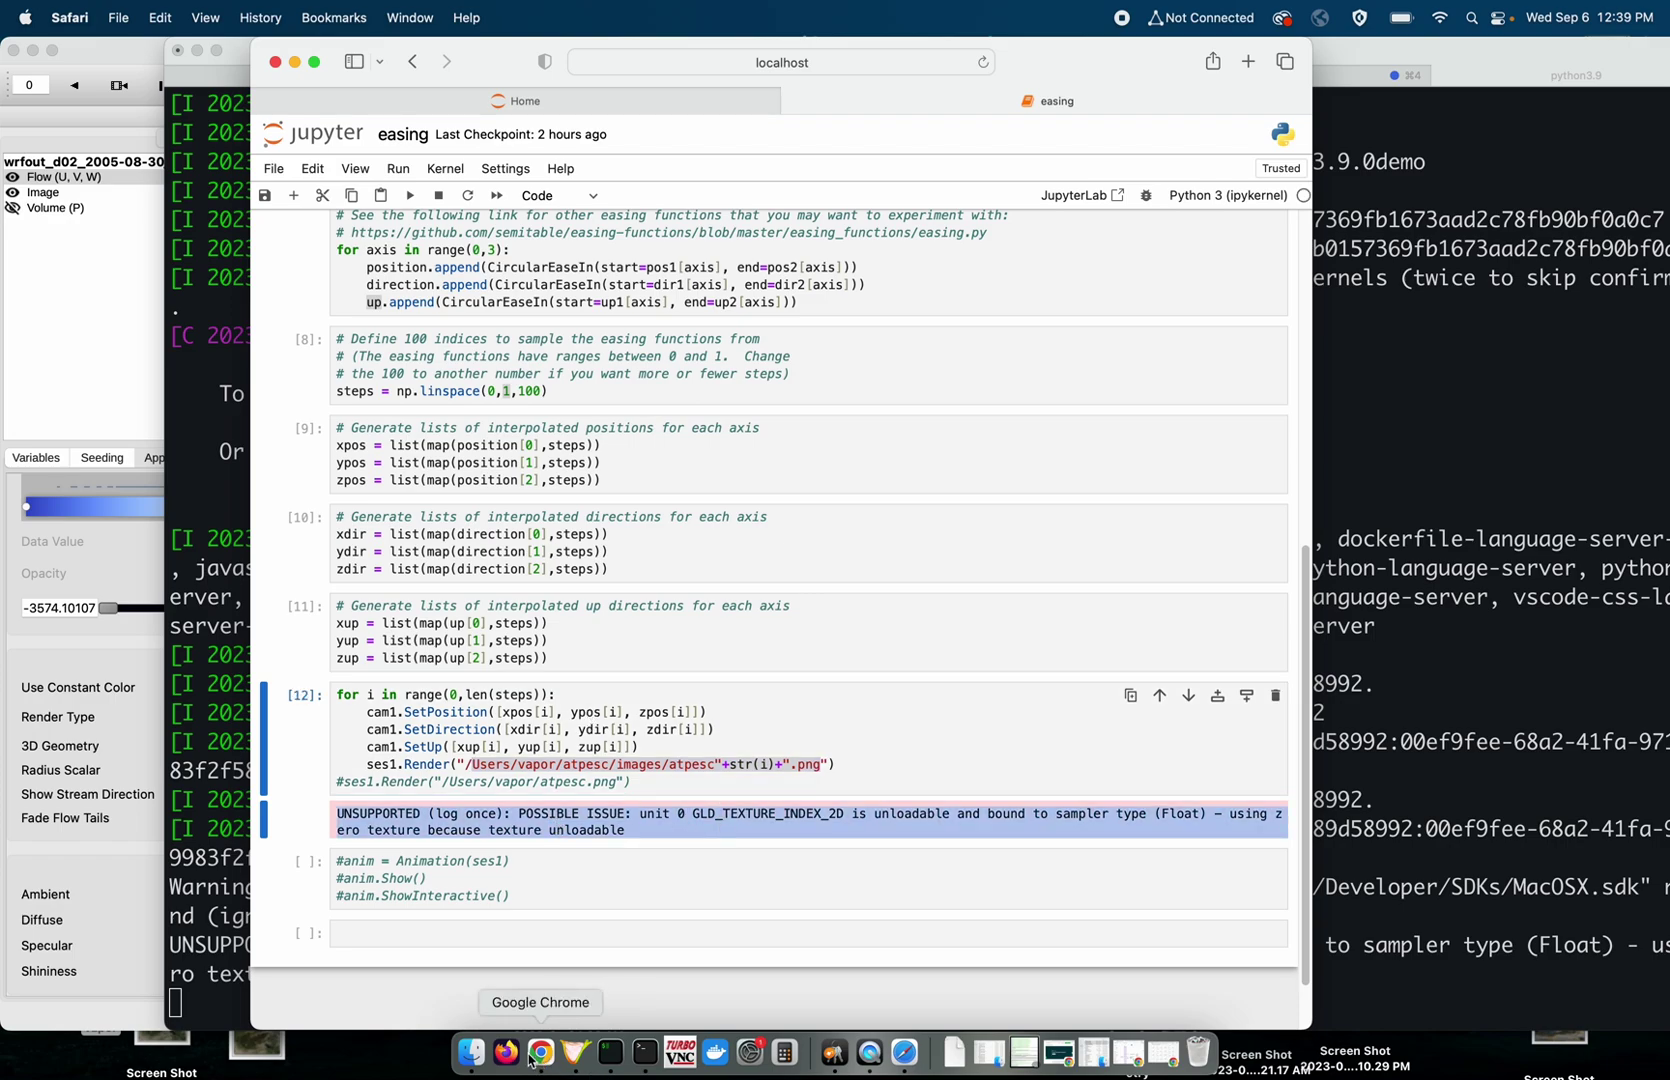
# Switch to Finder, open a new window on the vapor home folder and browse to the images folder inside atpesc.
pyautogui.click(487, 1056)
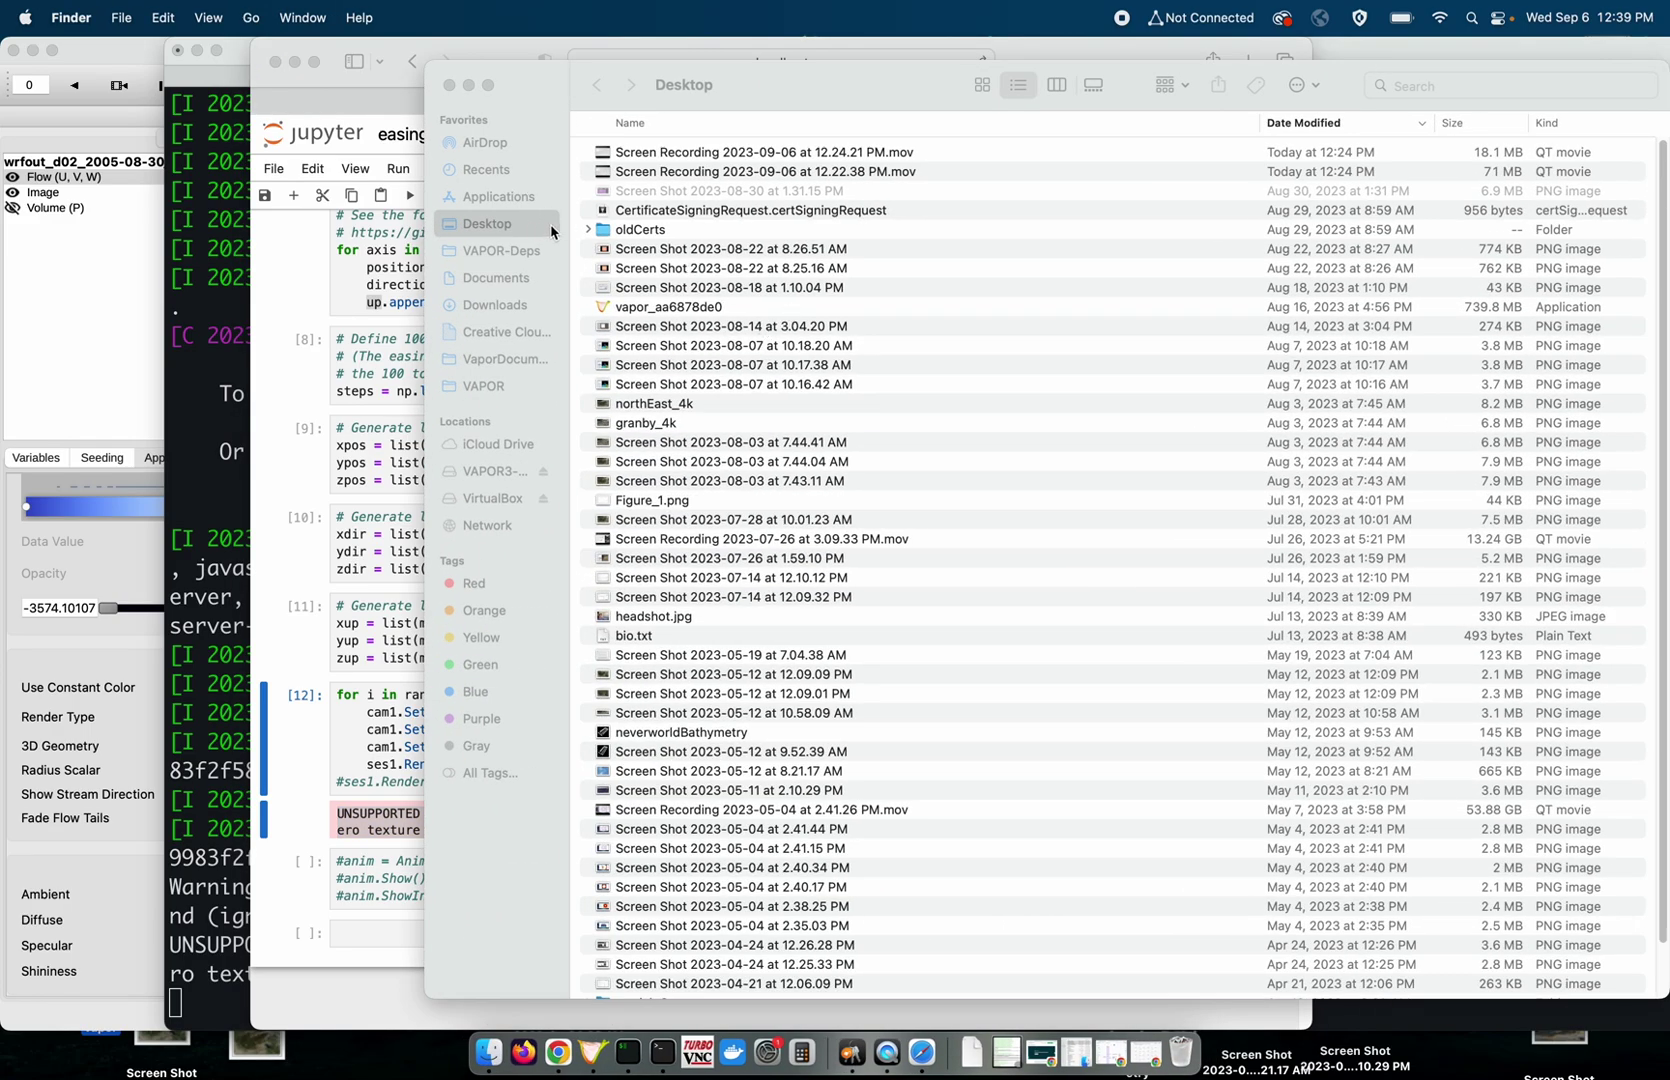
pyautogui.press('super+n')
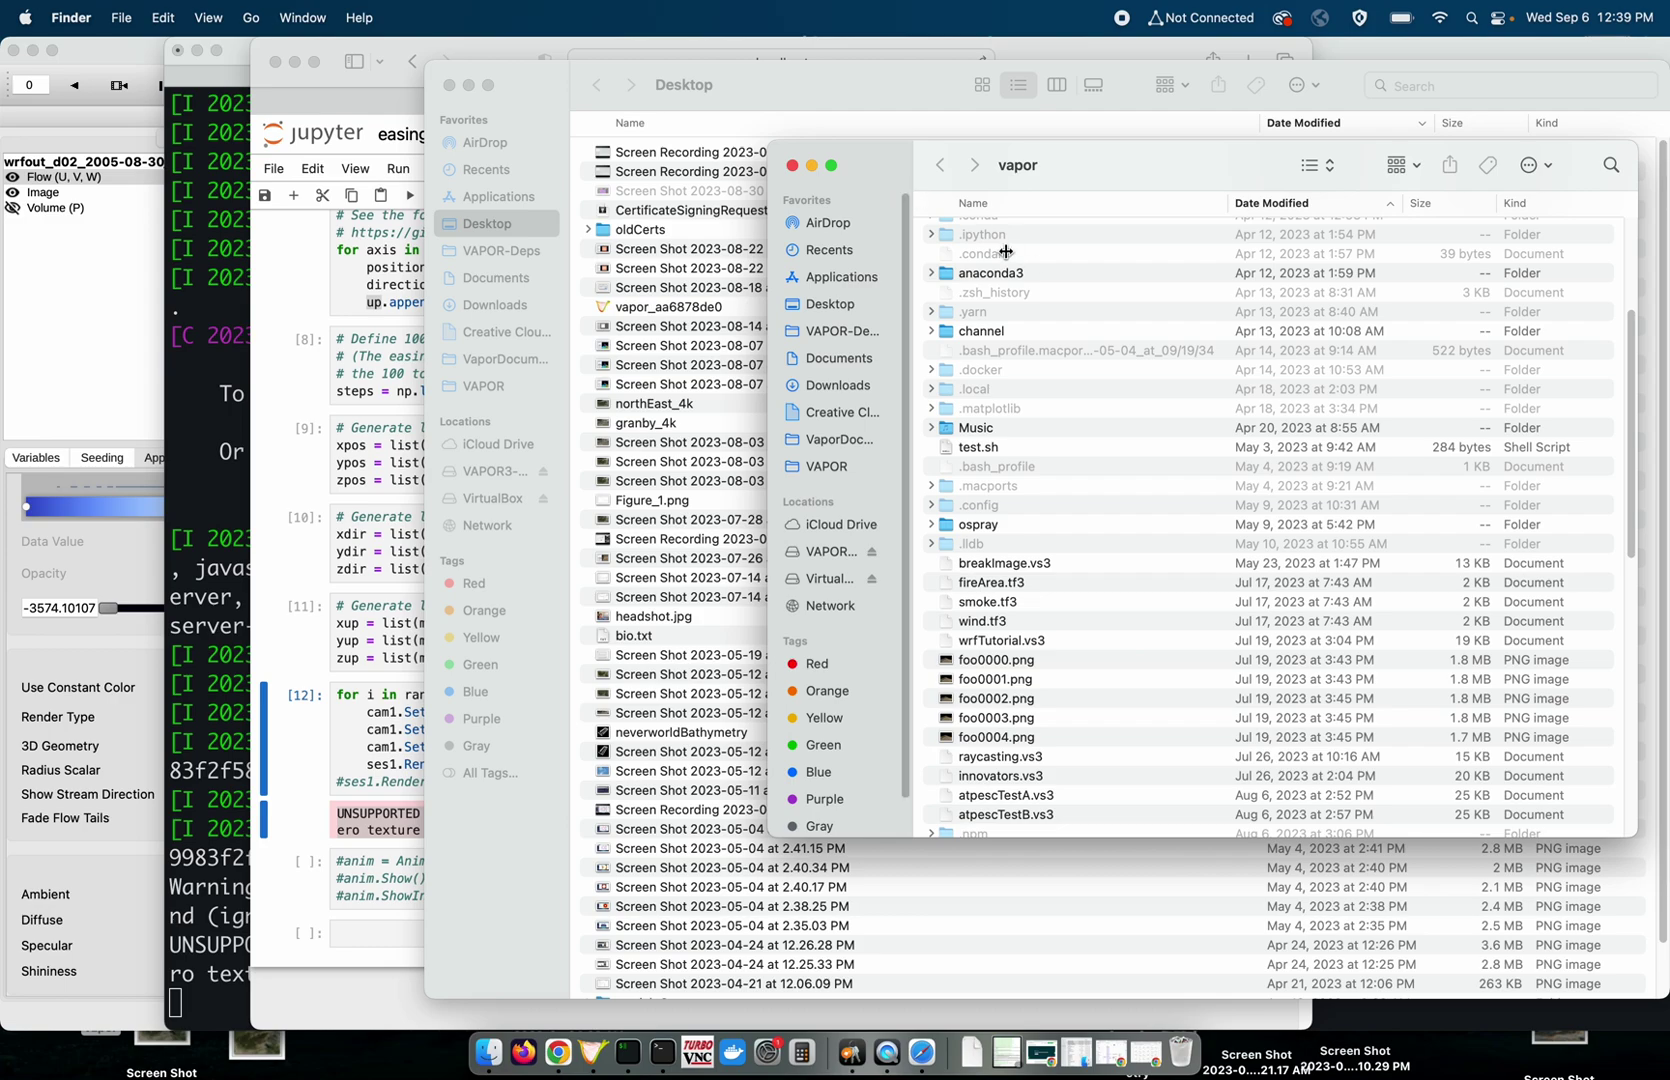
pyautogui.press('super+shift+period')
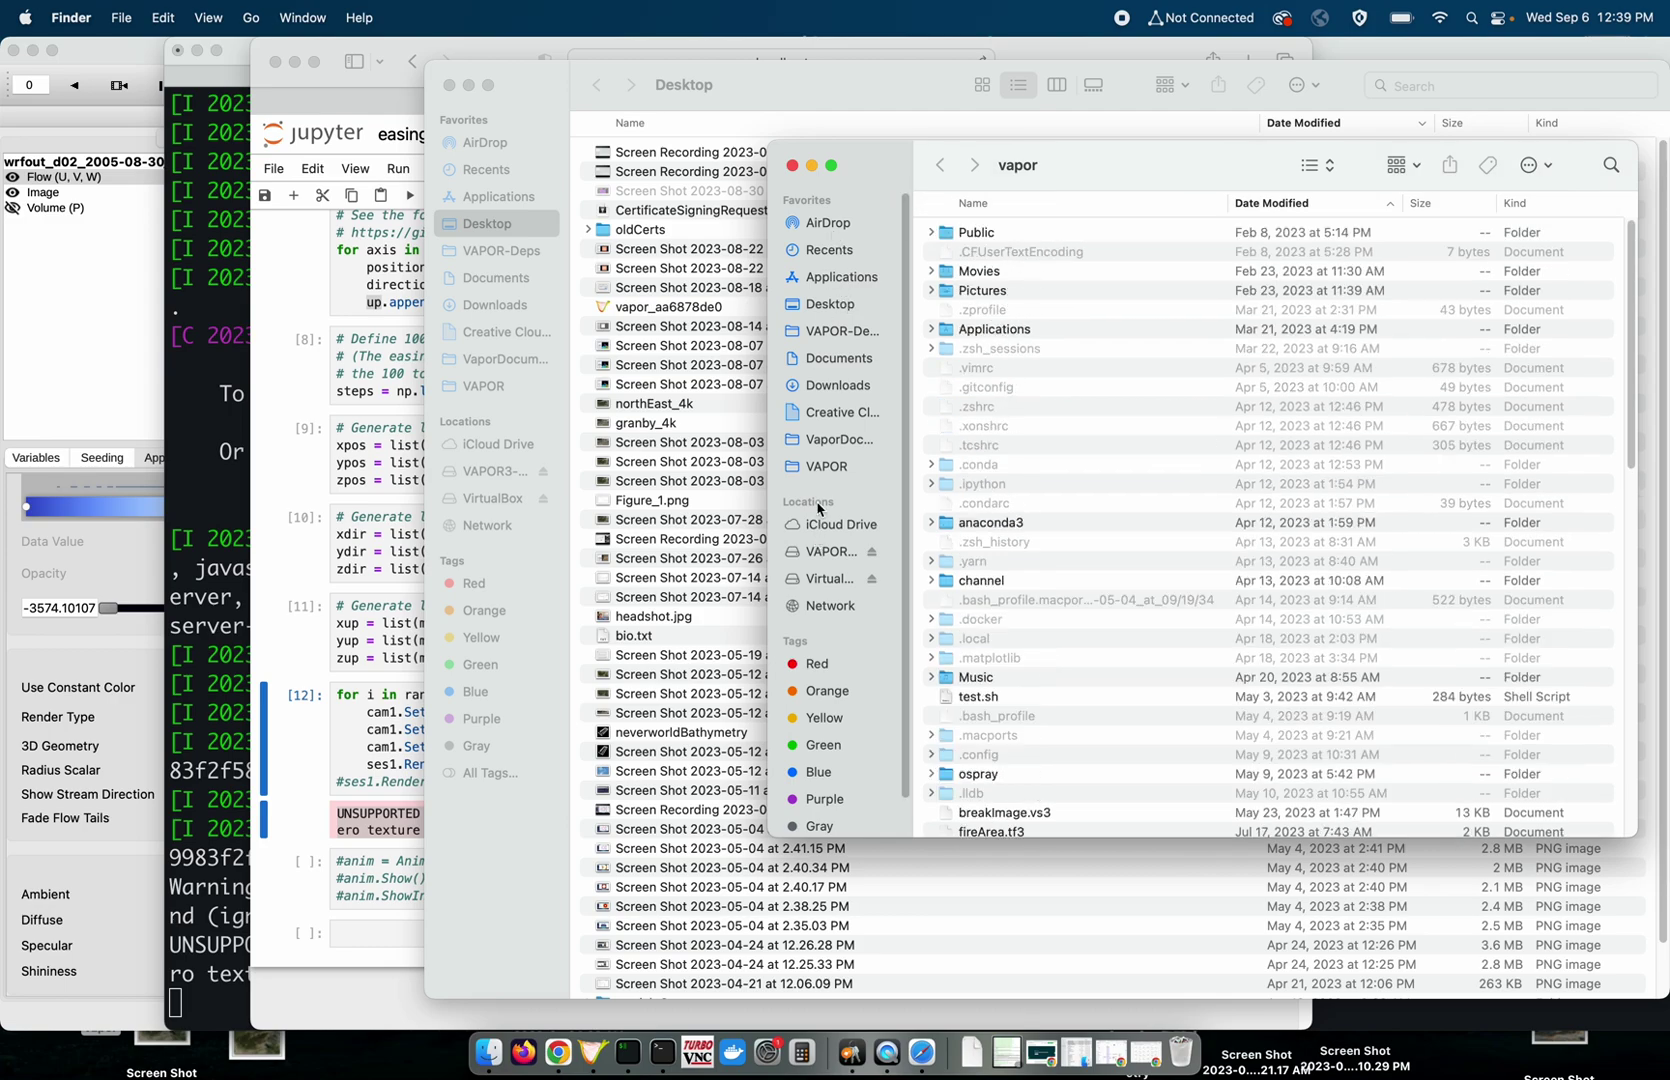
pyautogui.click(825, 467)
pyautogui.press('super+Up')
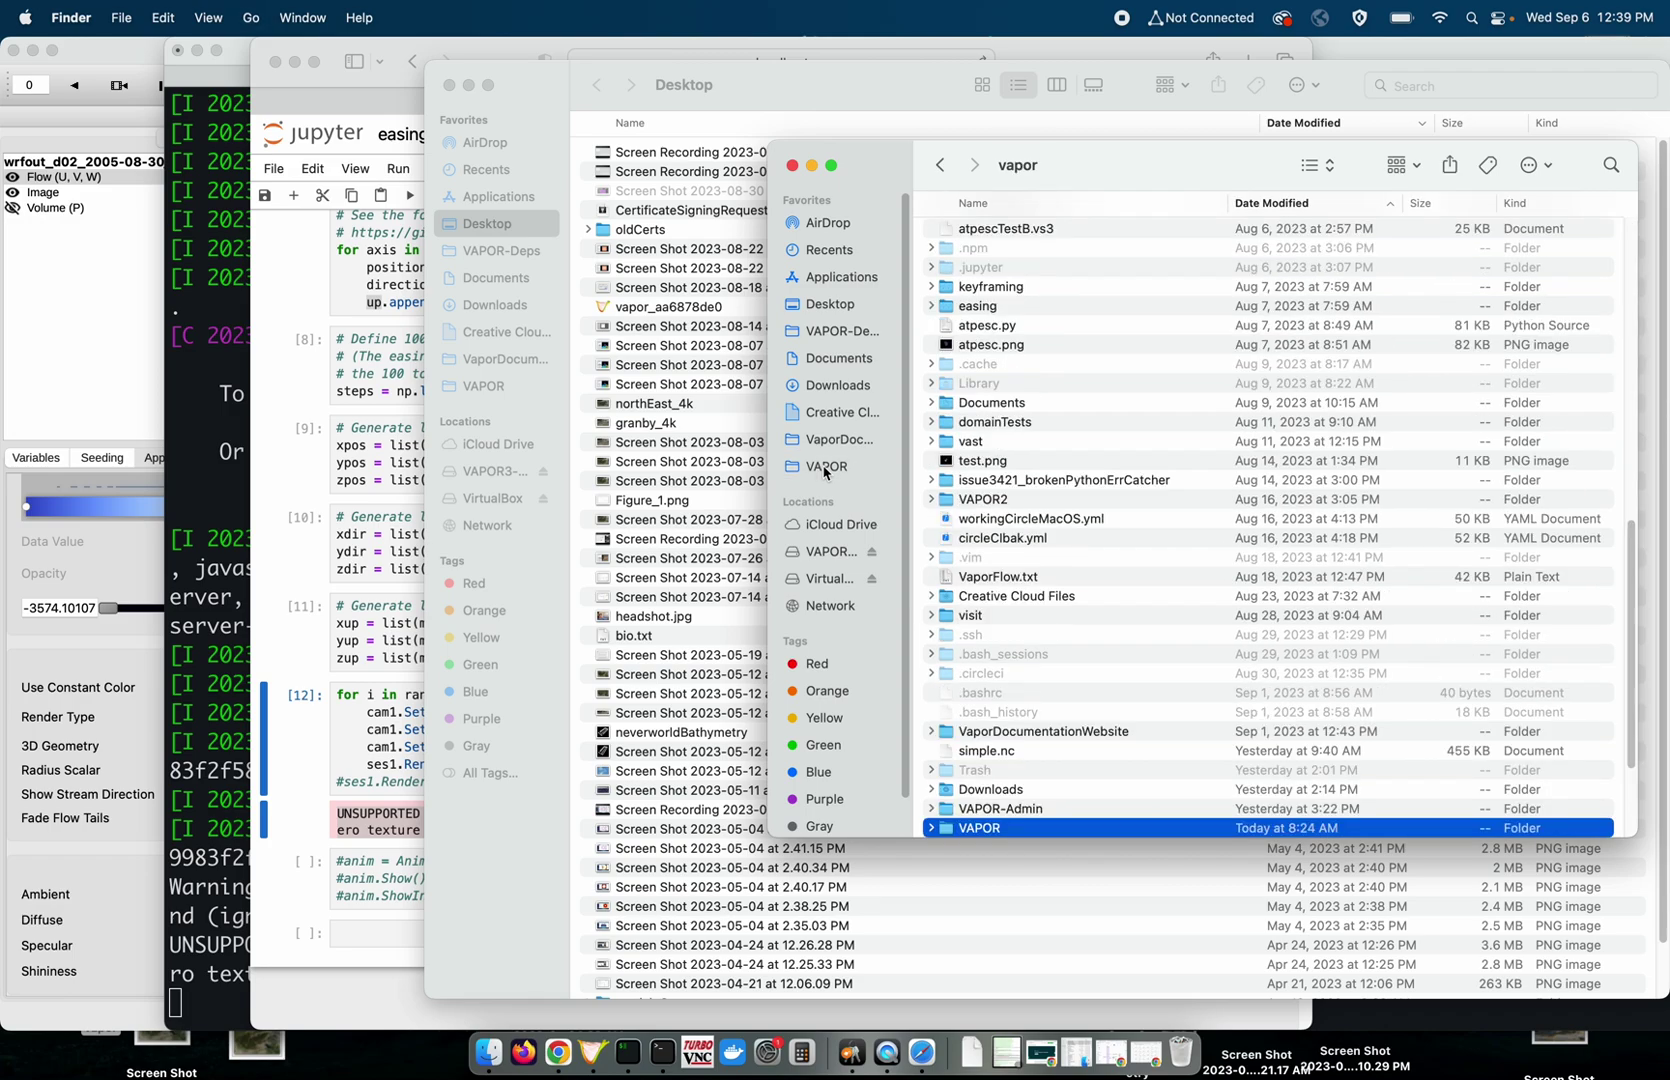
pyautogui.press('Down')
pyautogui.press('Down')
pyautogui.press('Down')
pyautogui.press('Down')
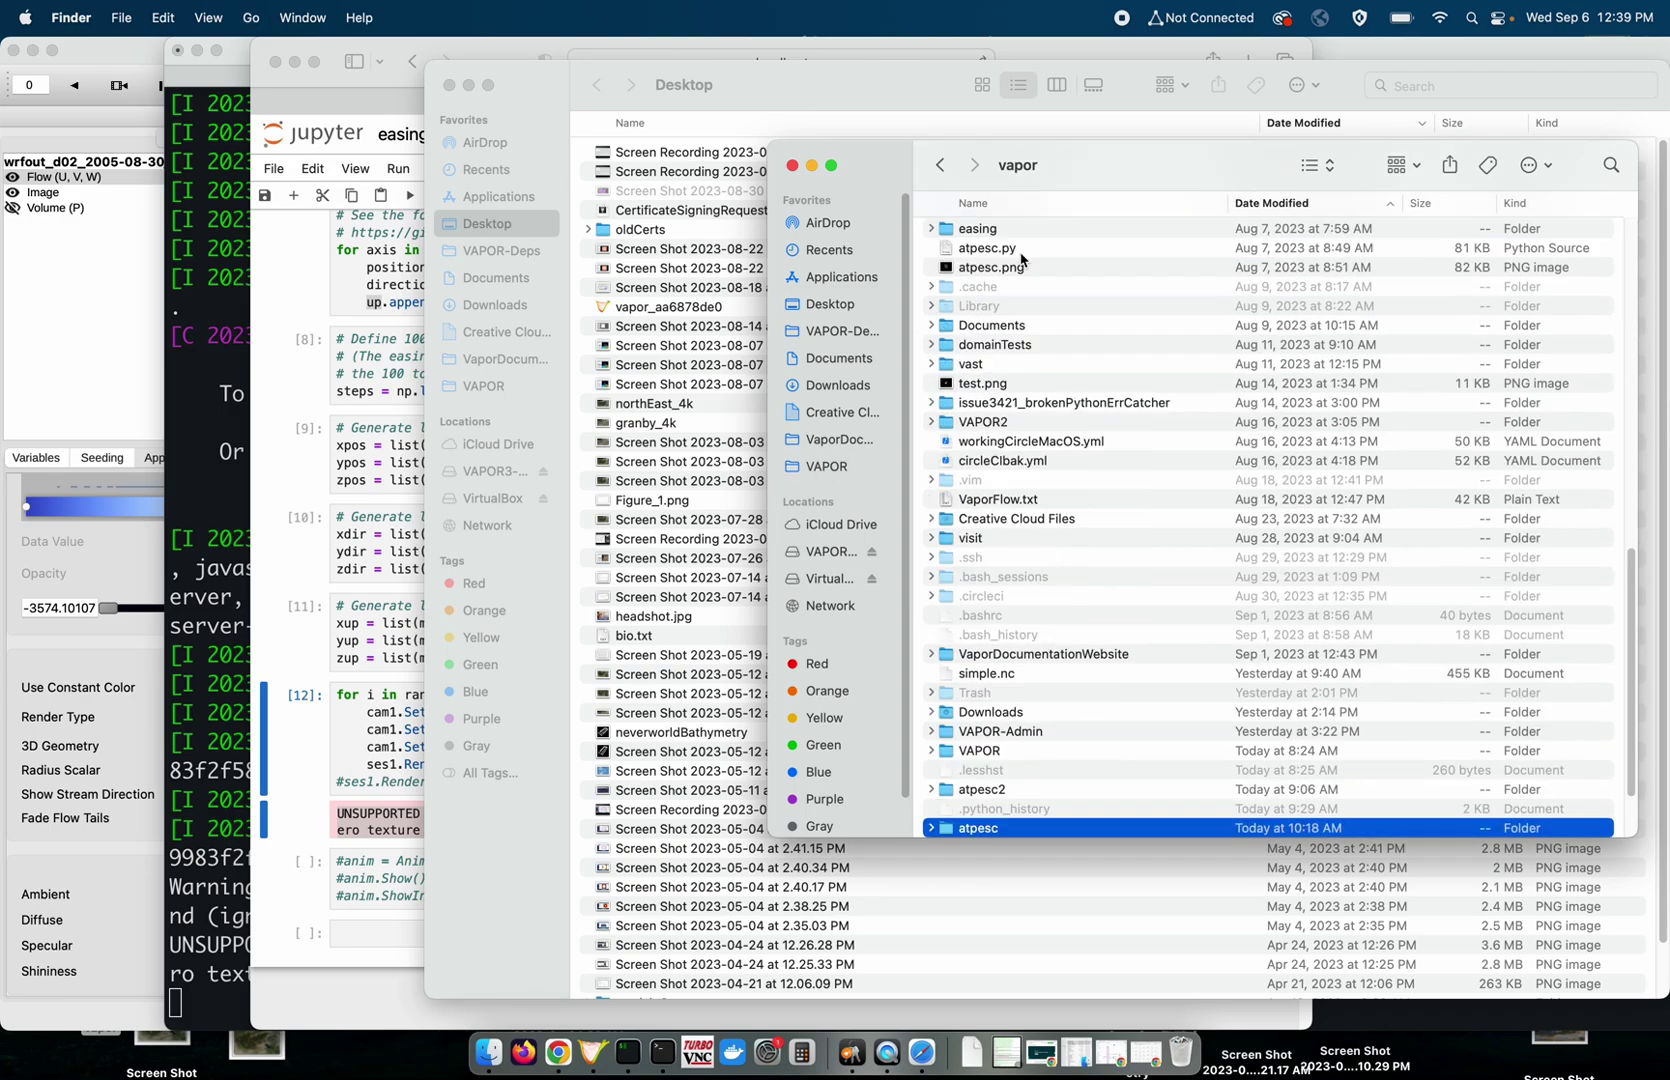
pyautogui.doubleClick(980, 829)
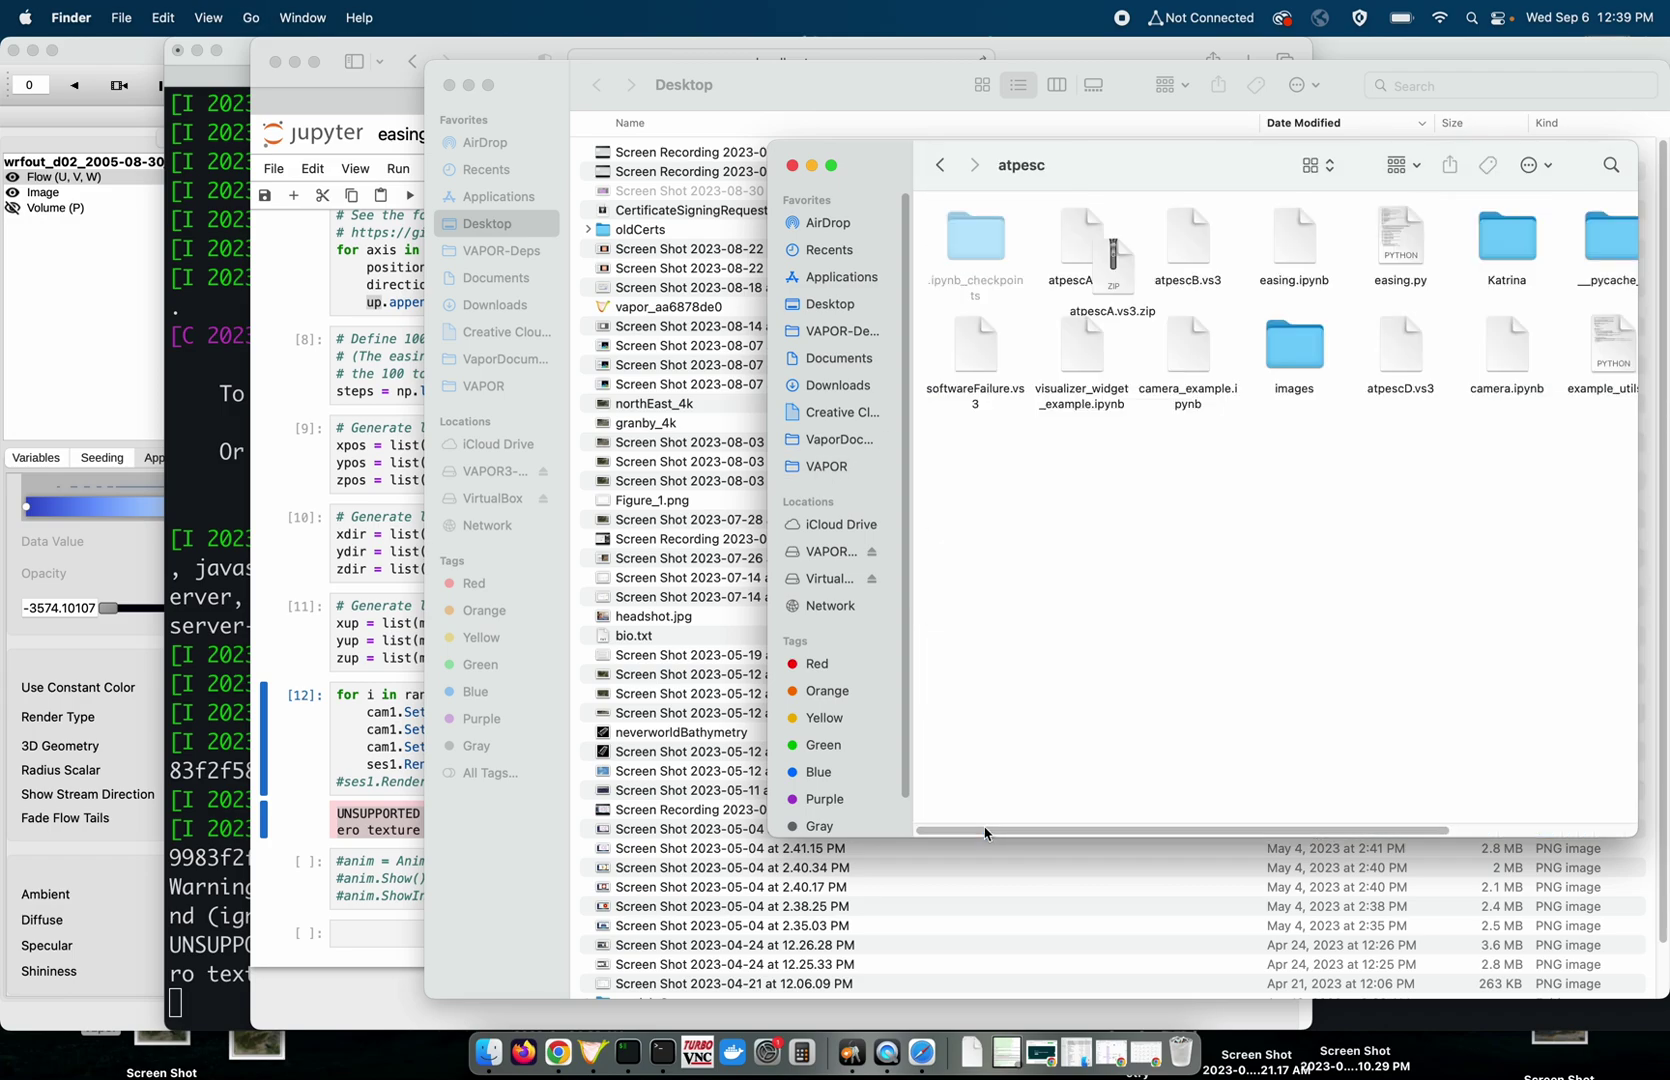
pyautogui.doubleClick(1295, 350)
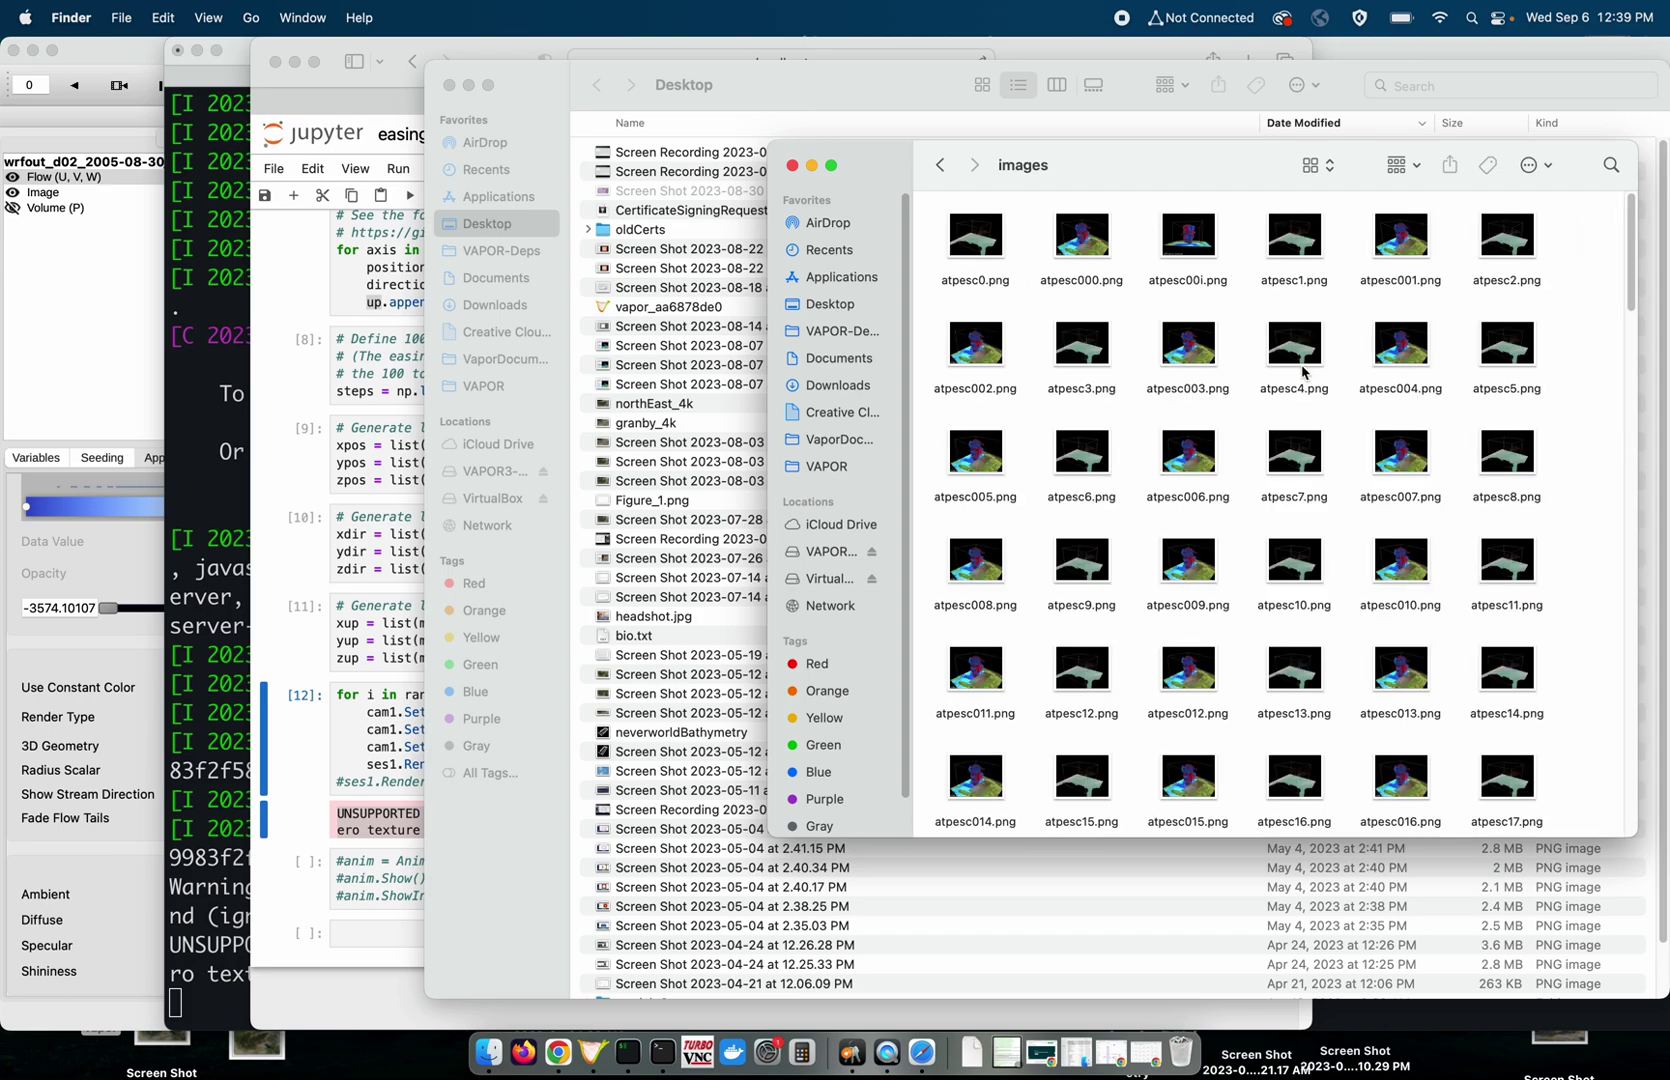
pyautogui.scroll(-3, 1213, 478)
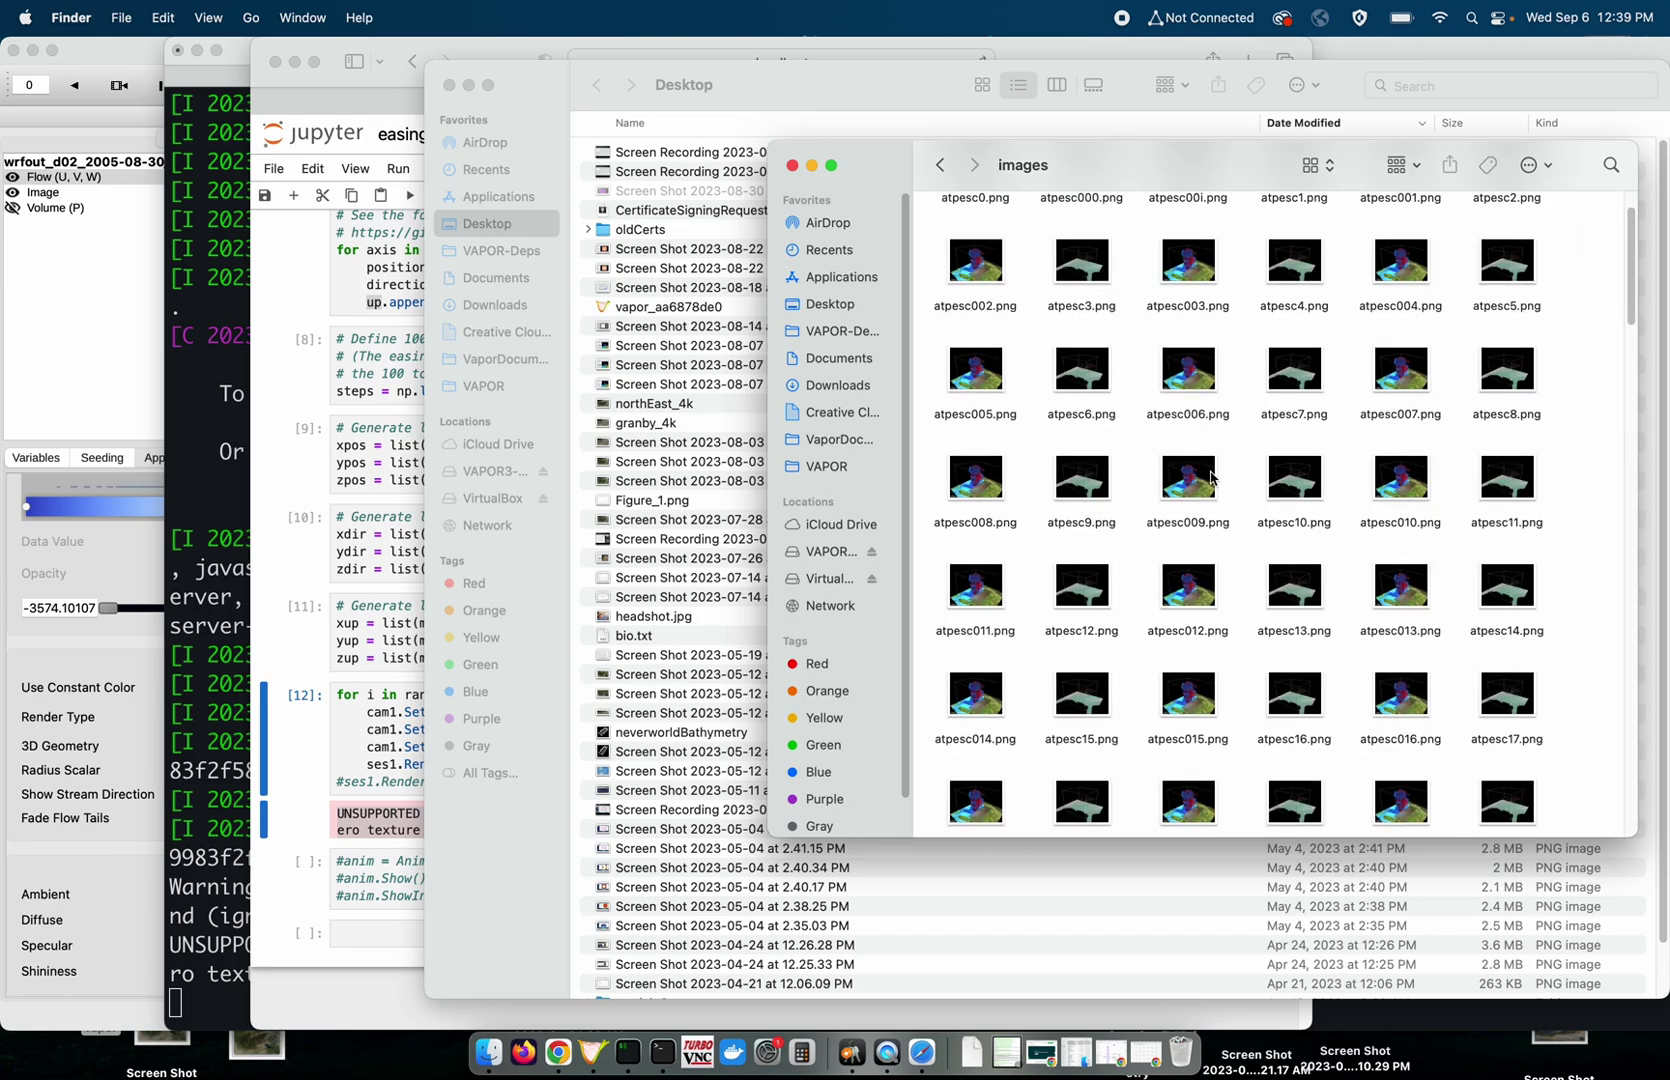
# Sort the files in the images folder by Date Created.
pyautogui.click(309, 760)
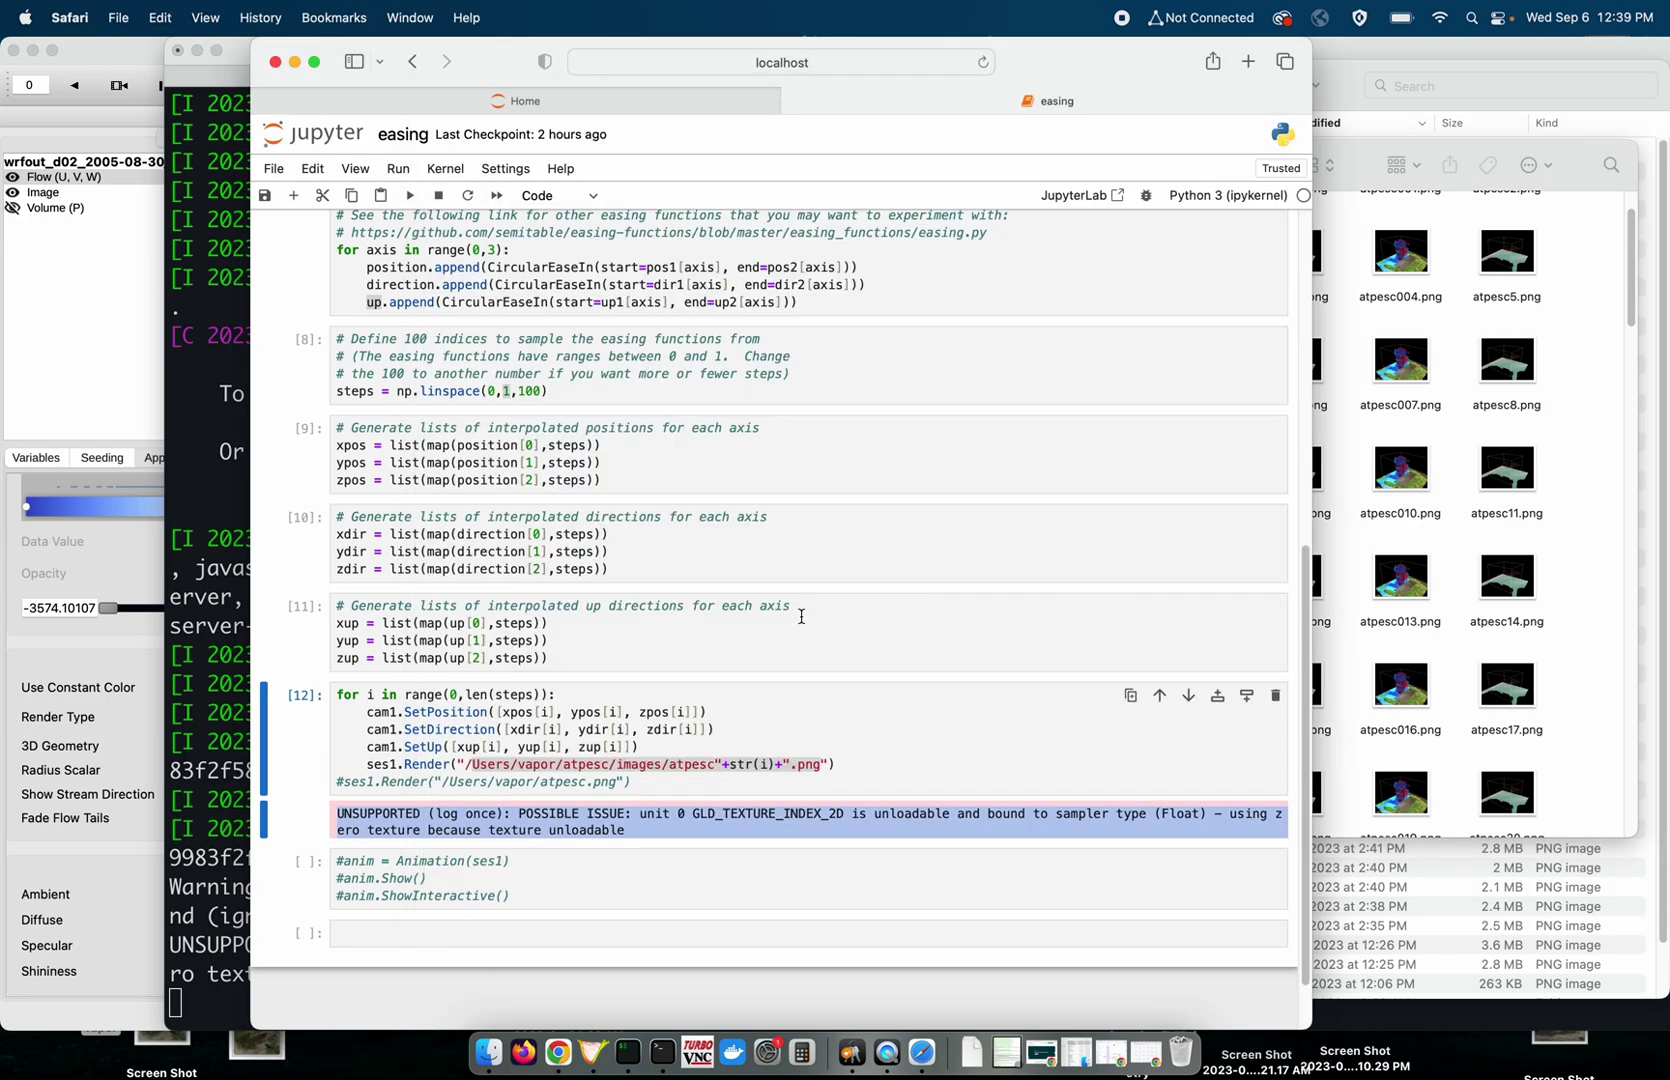
pyautogui.click(1356, 551)
pyautogui.rightClick(1602, 408)
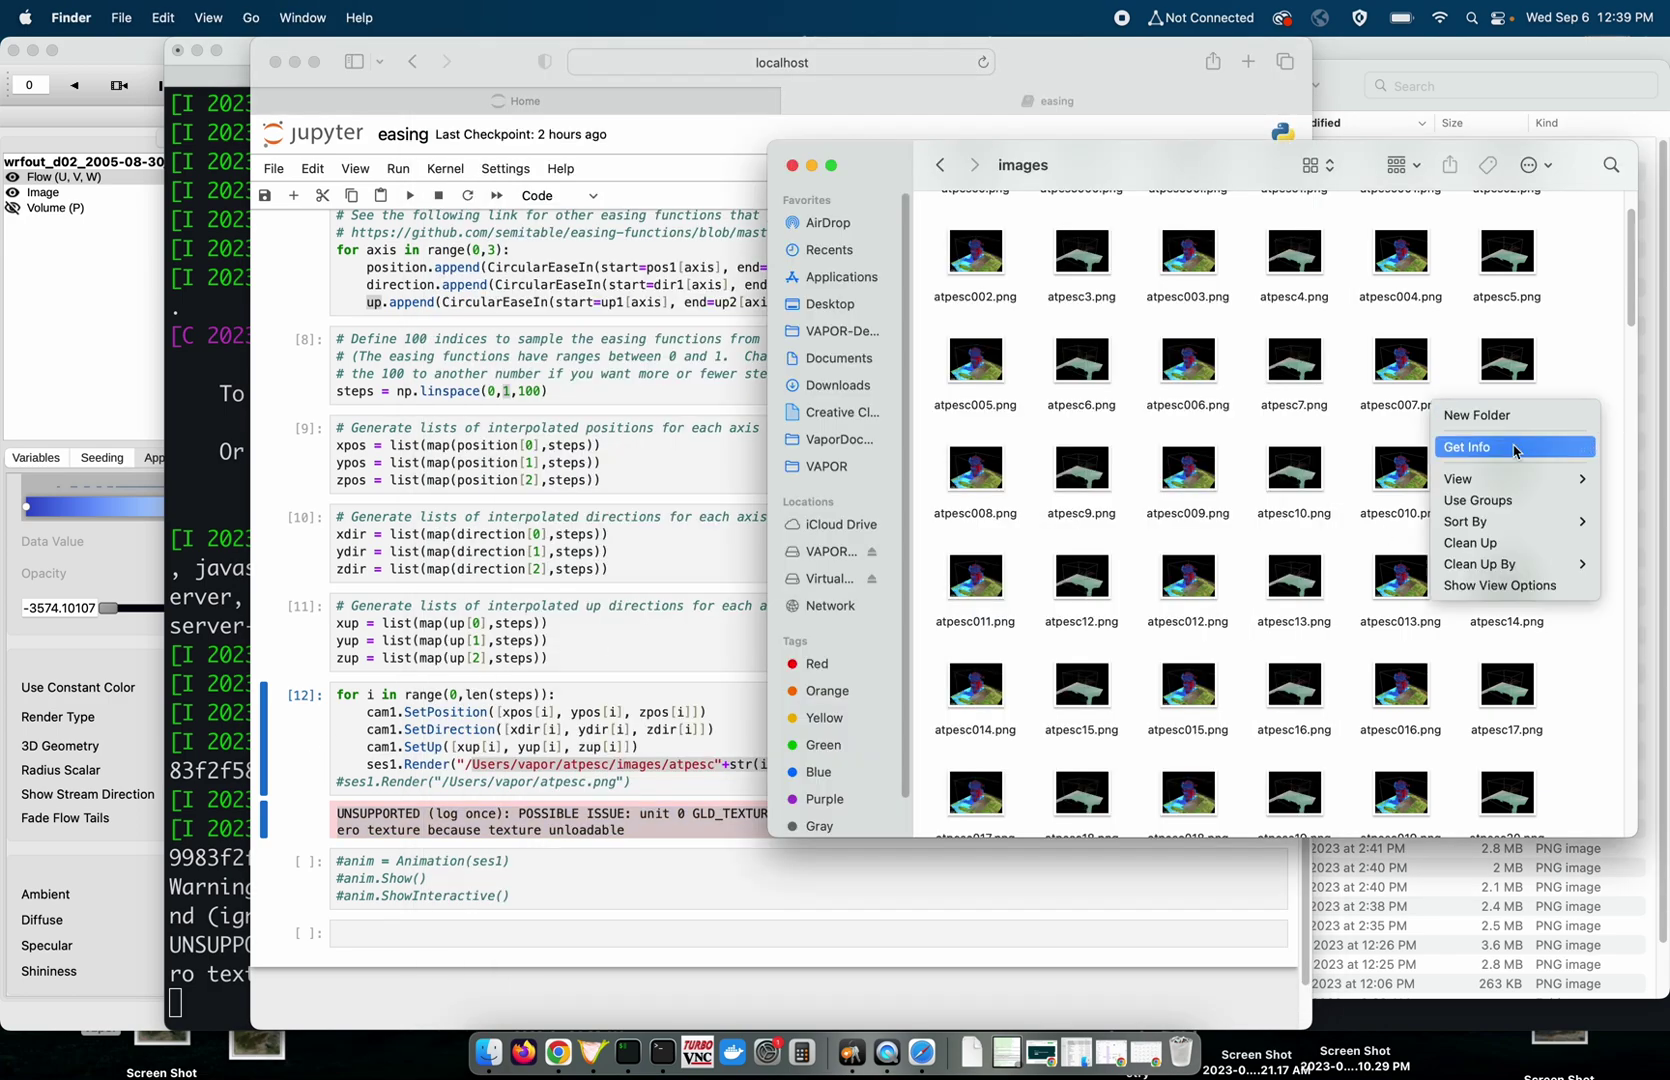
pyautogui.moveTo(1513, 518)
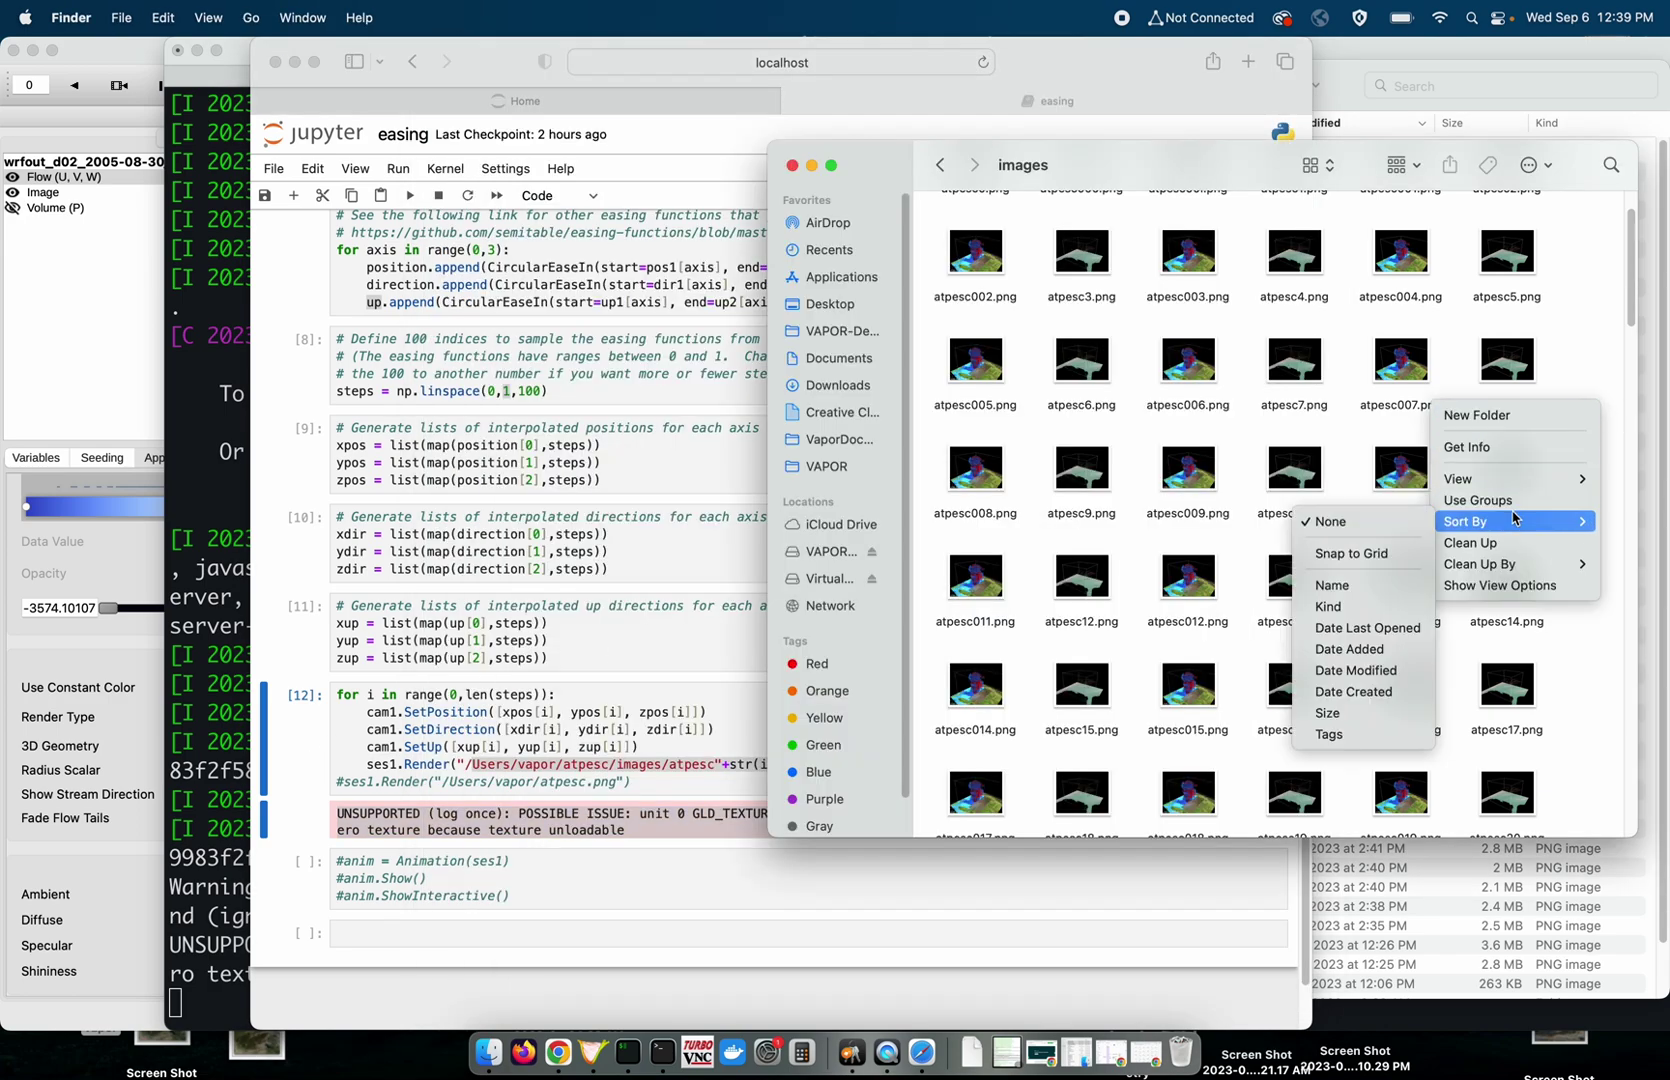
pyautogui.click(1385, 692)
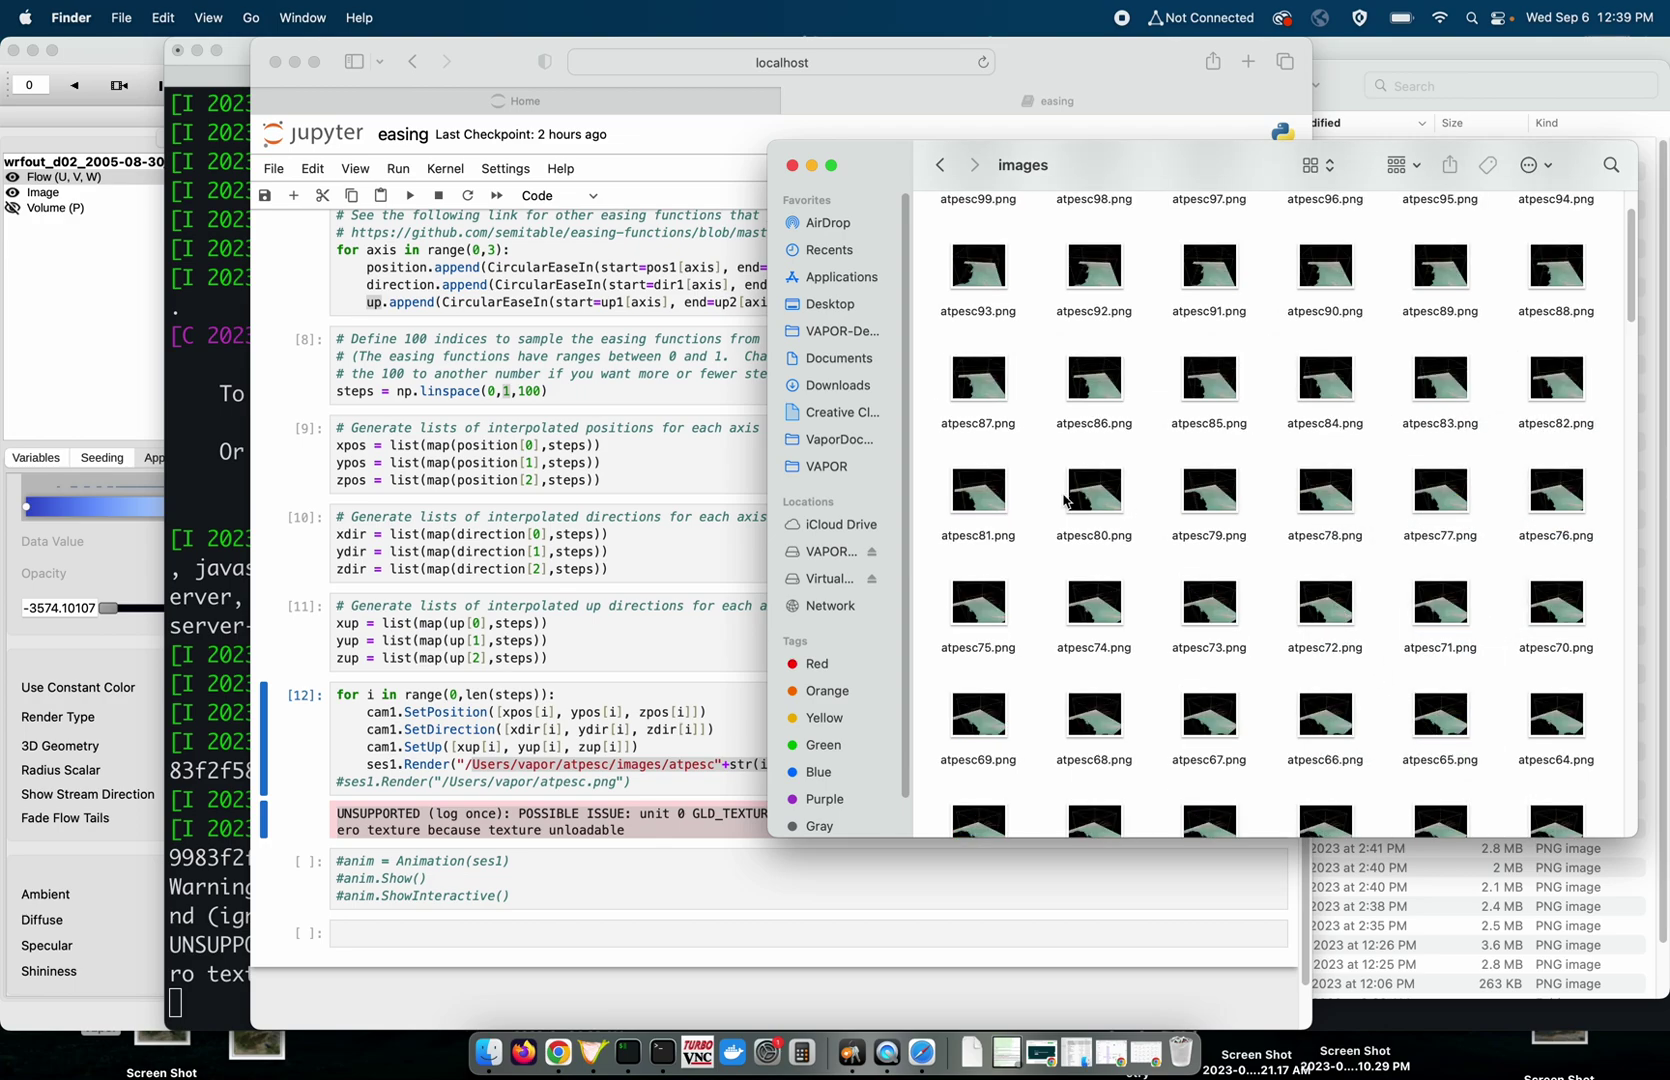
# Look through the newly rendered frames and select the thumbnails from atpesc4.png up to atpesc99.png.
pyautogui.scroll(2, 1066, 500)
pyautogui.click(985, 268)
pyautogui.scroll(-5, 1370, 465)
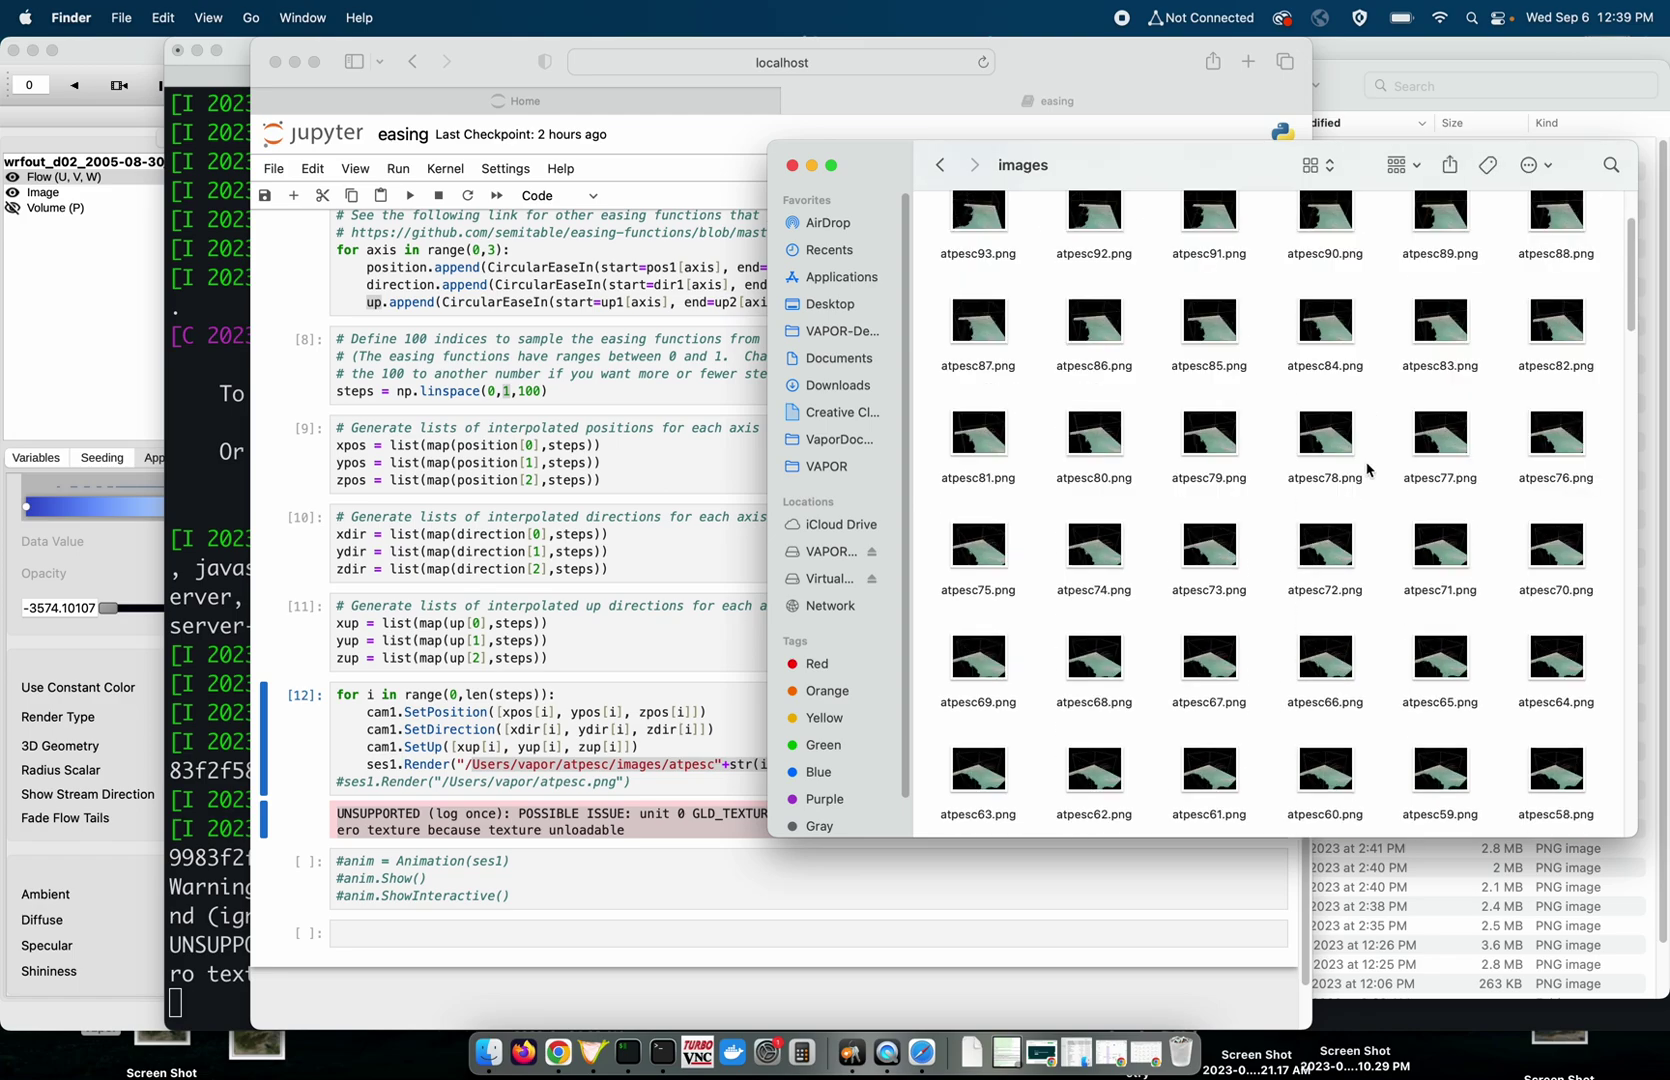
pyautogui.scroll(-9, 1401, 476)
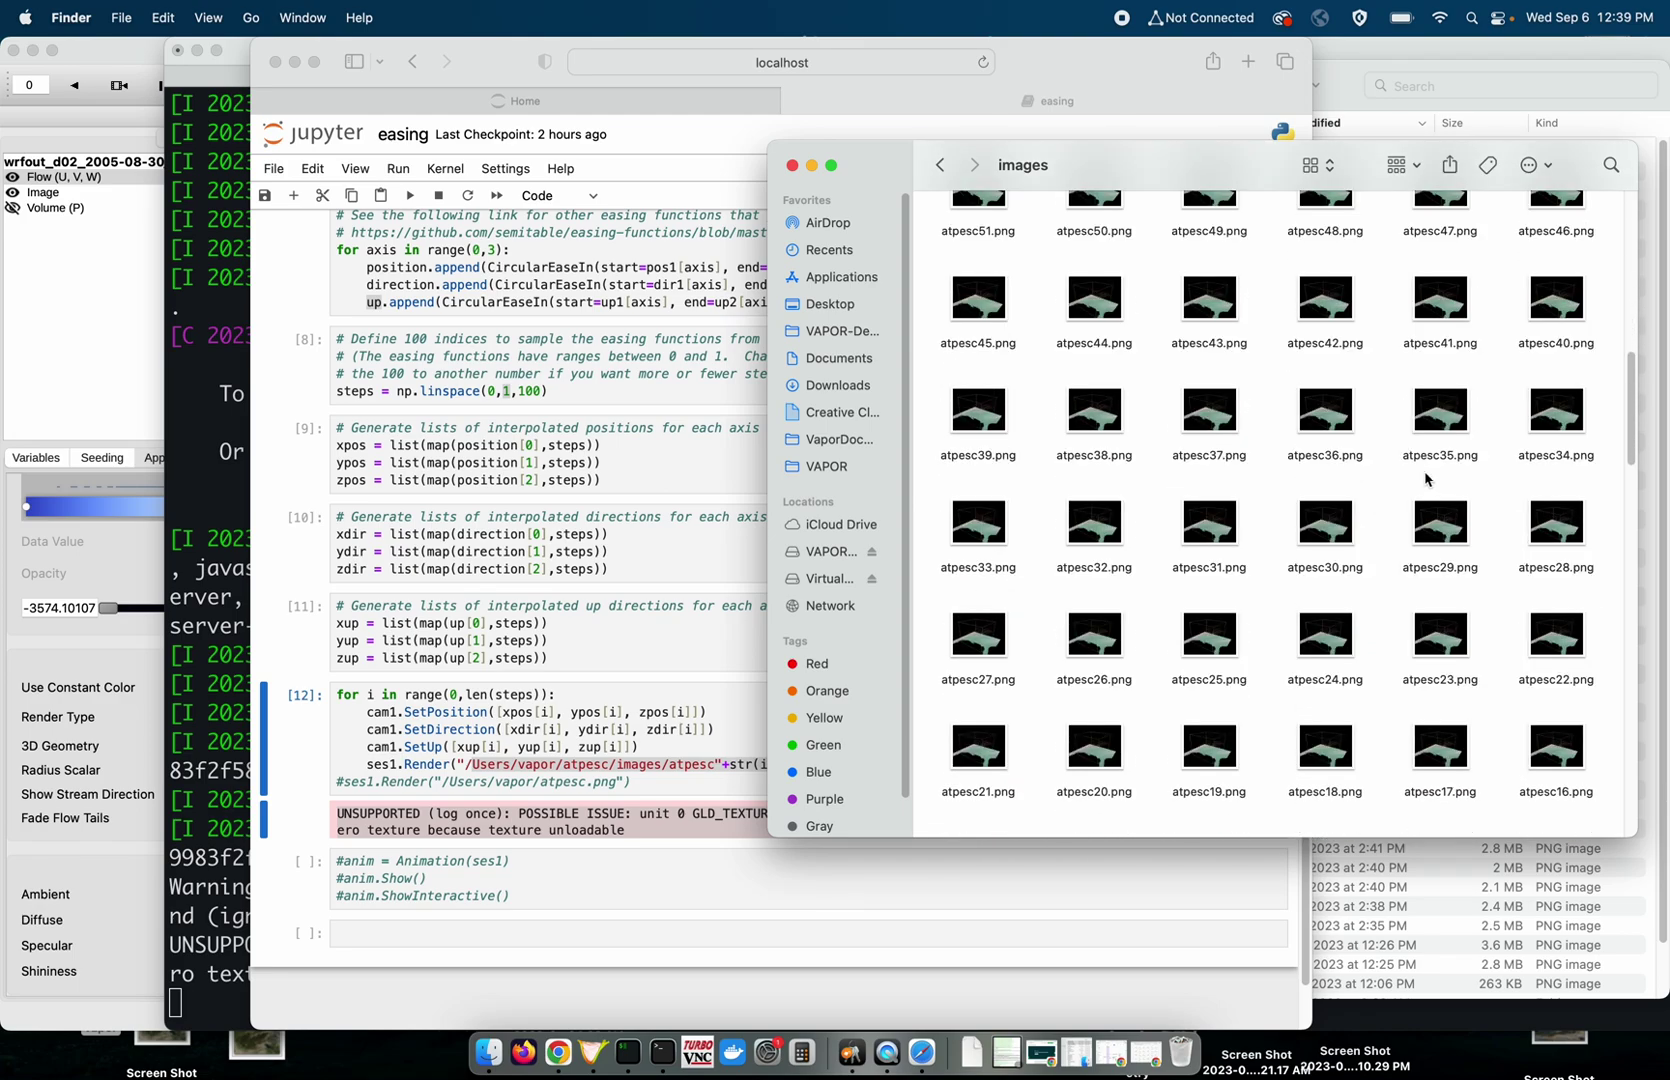
pyautogui.scroll(-1, 1460, 500)
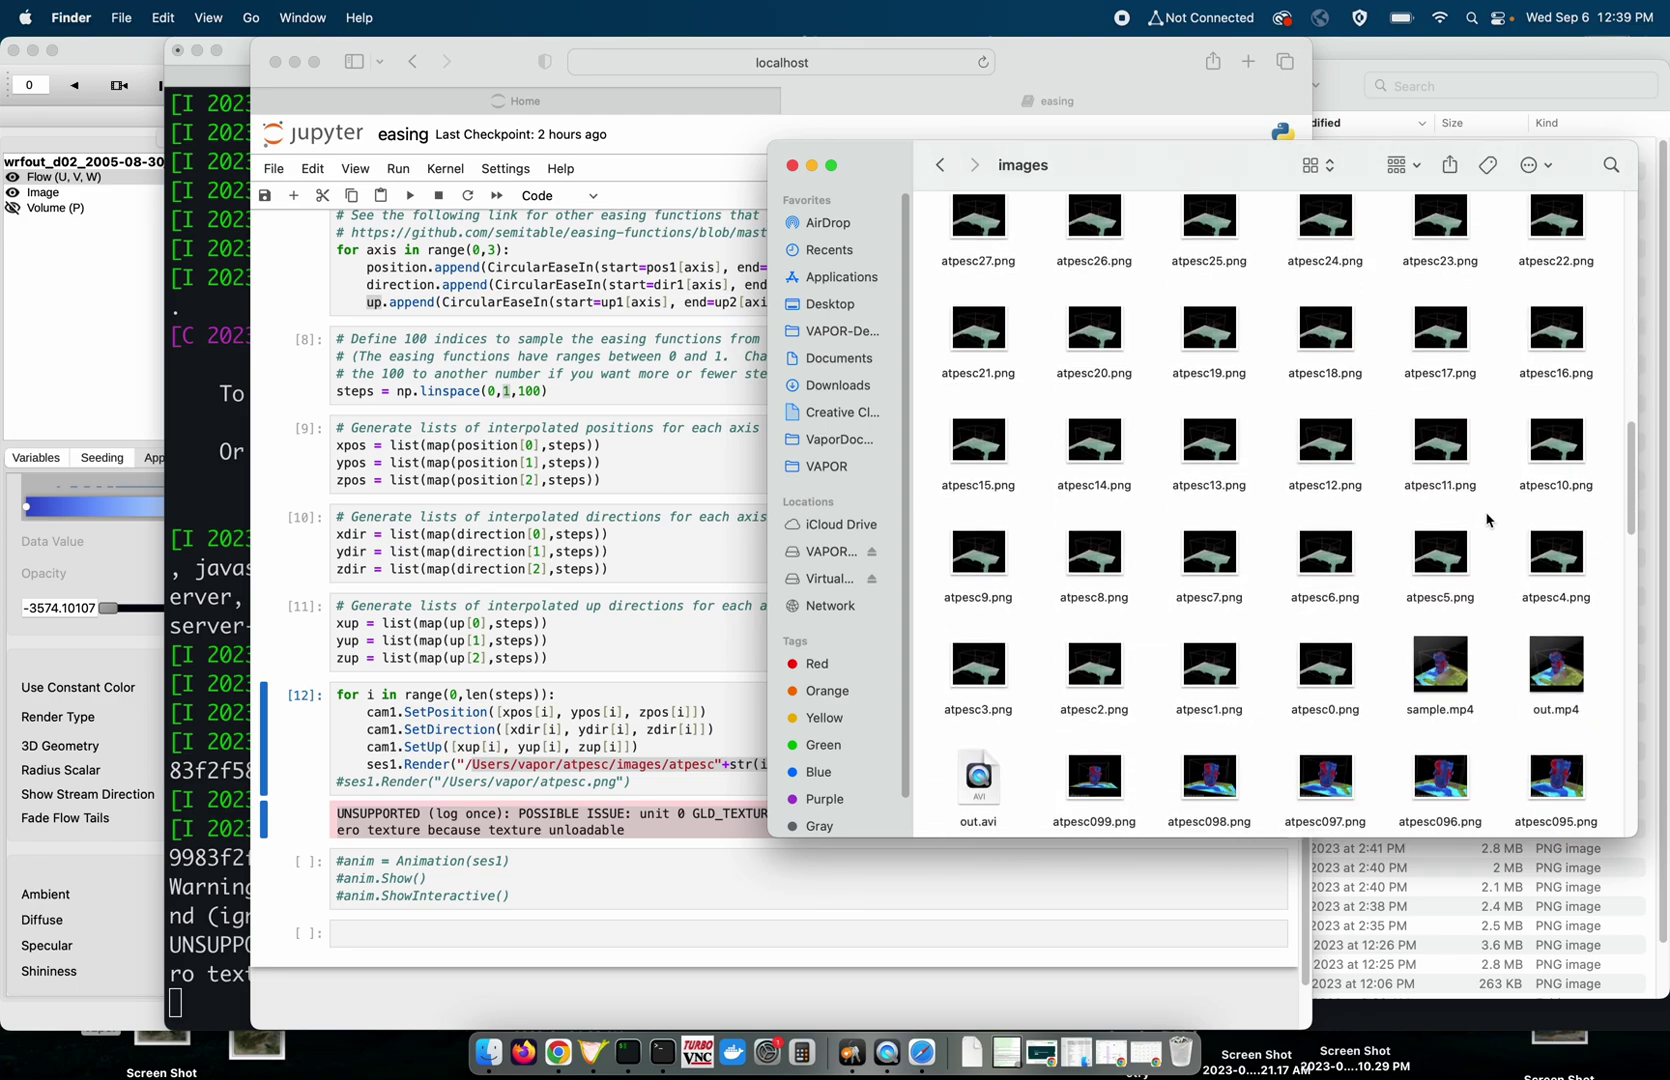
pyautogui.click(1535, 560)
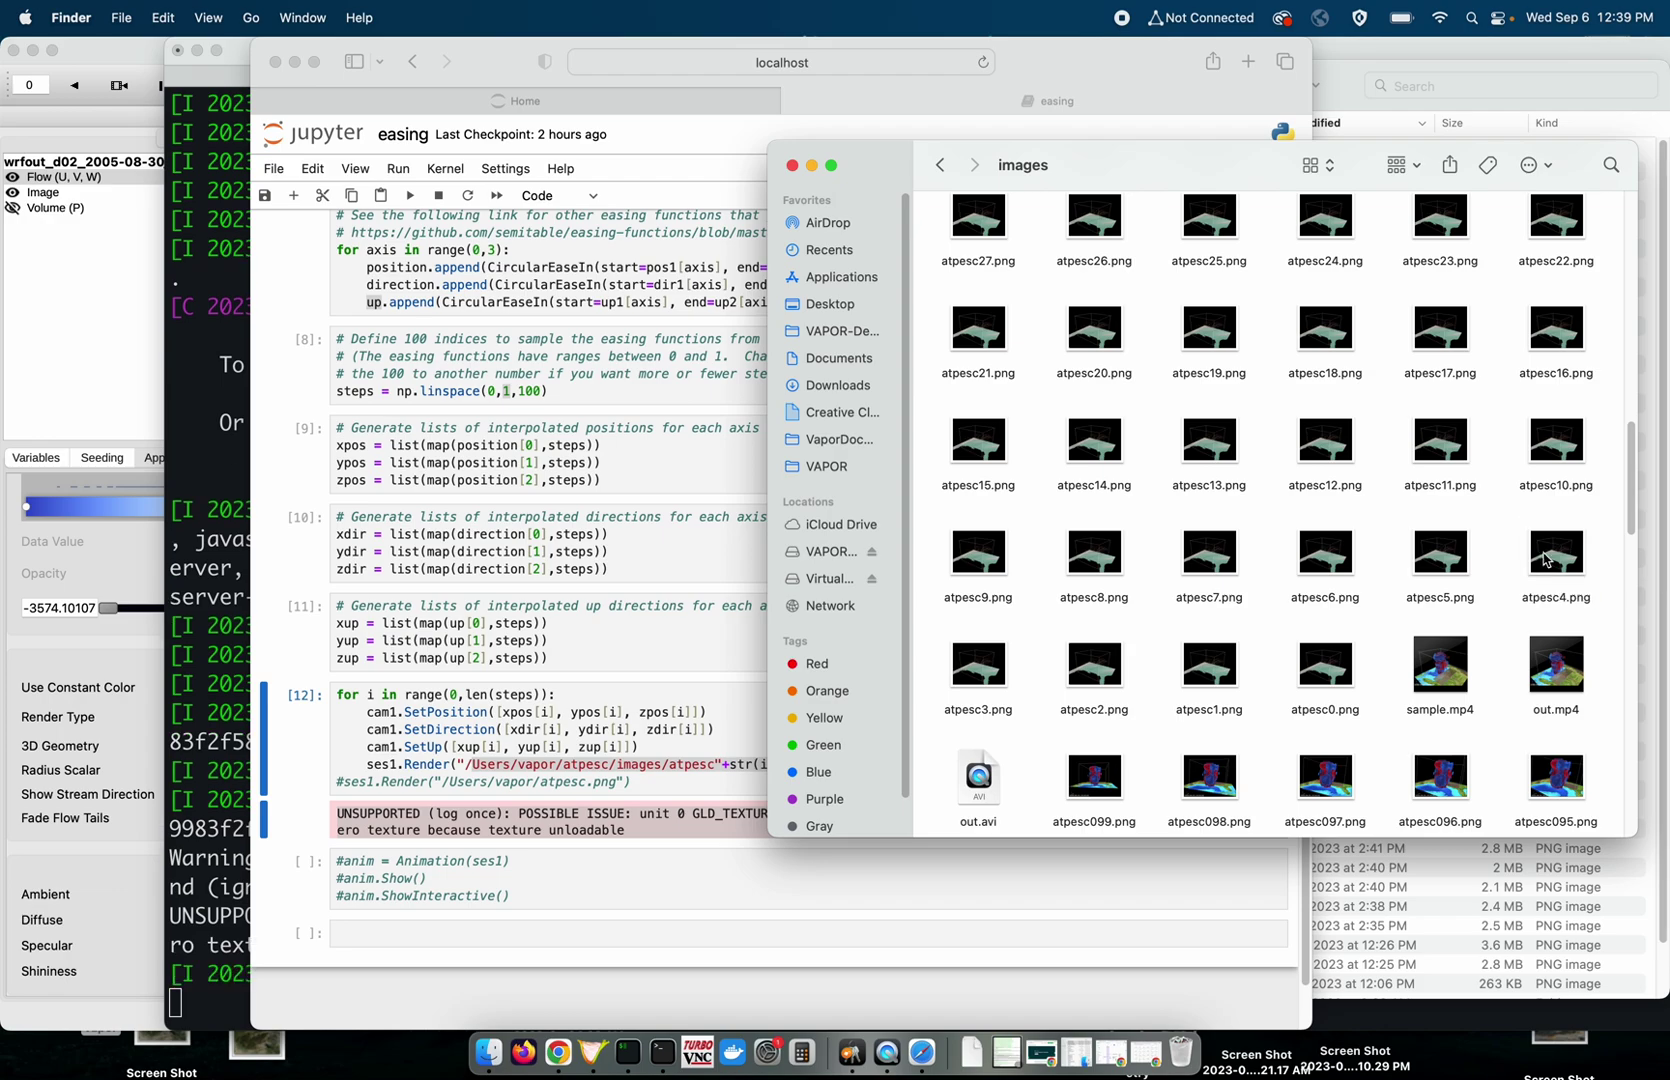
pyautogui.moveTo(1596, 563); pyautogui.dragTo(928, 213)
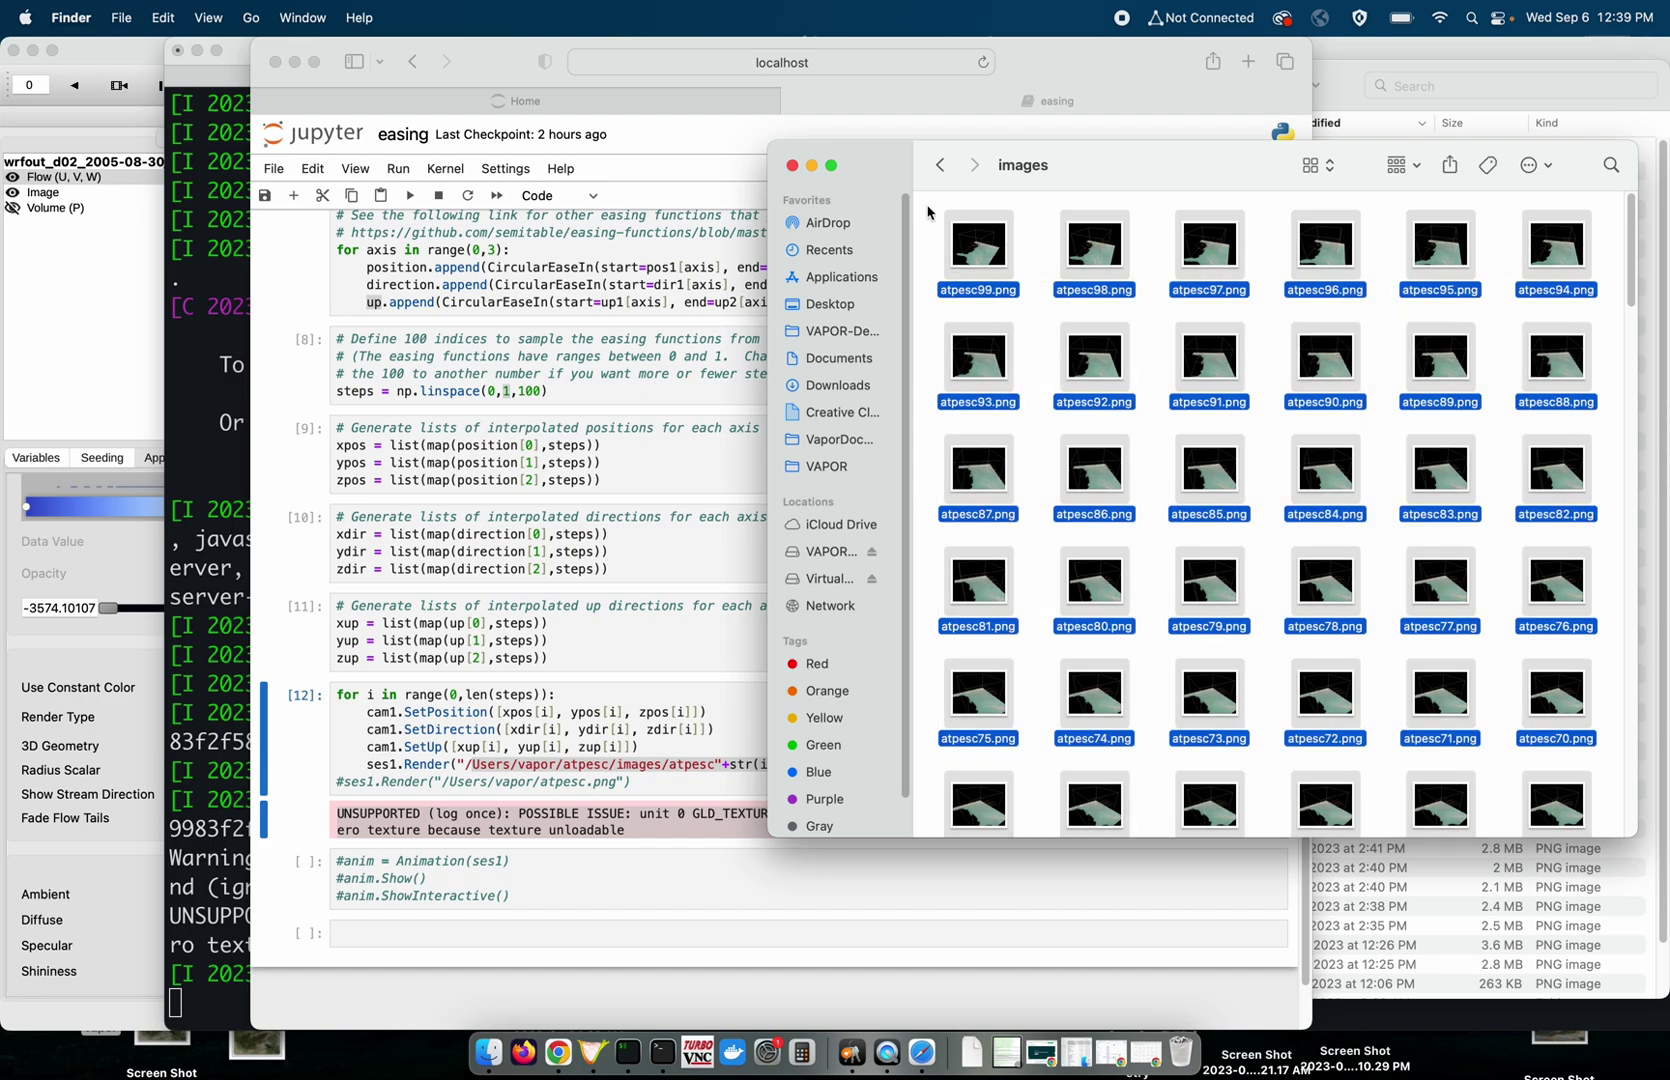
pyautogui.rightClick(928, 213)
# Show the images folder as a list sorted by Date Modified with the newest files first.
pyautogui.click(1318, 165)
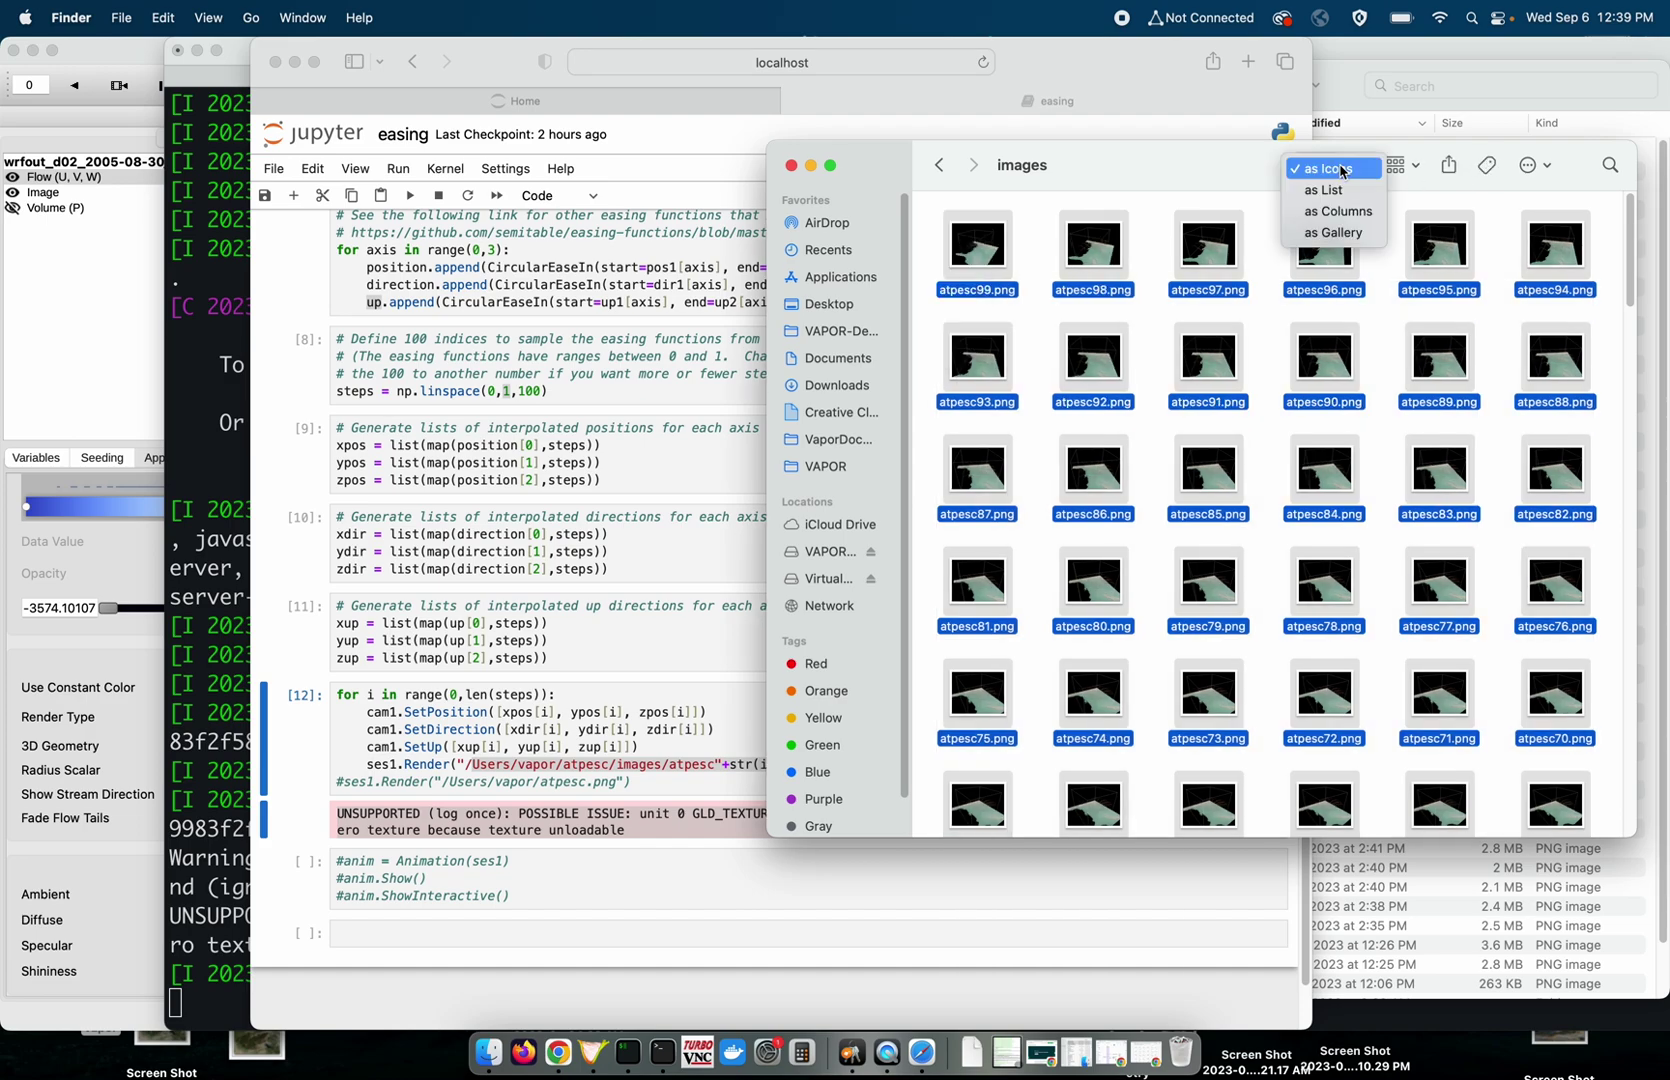
pyautogui.click(1330, 192)
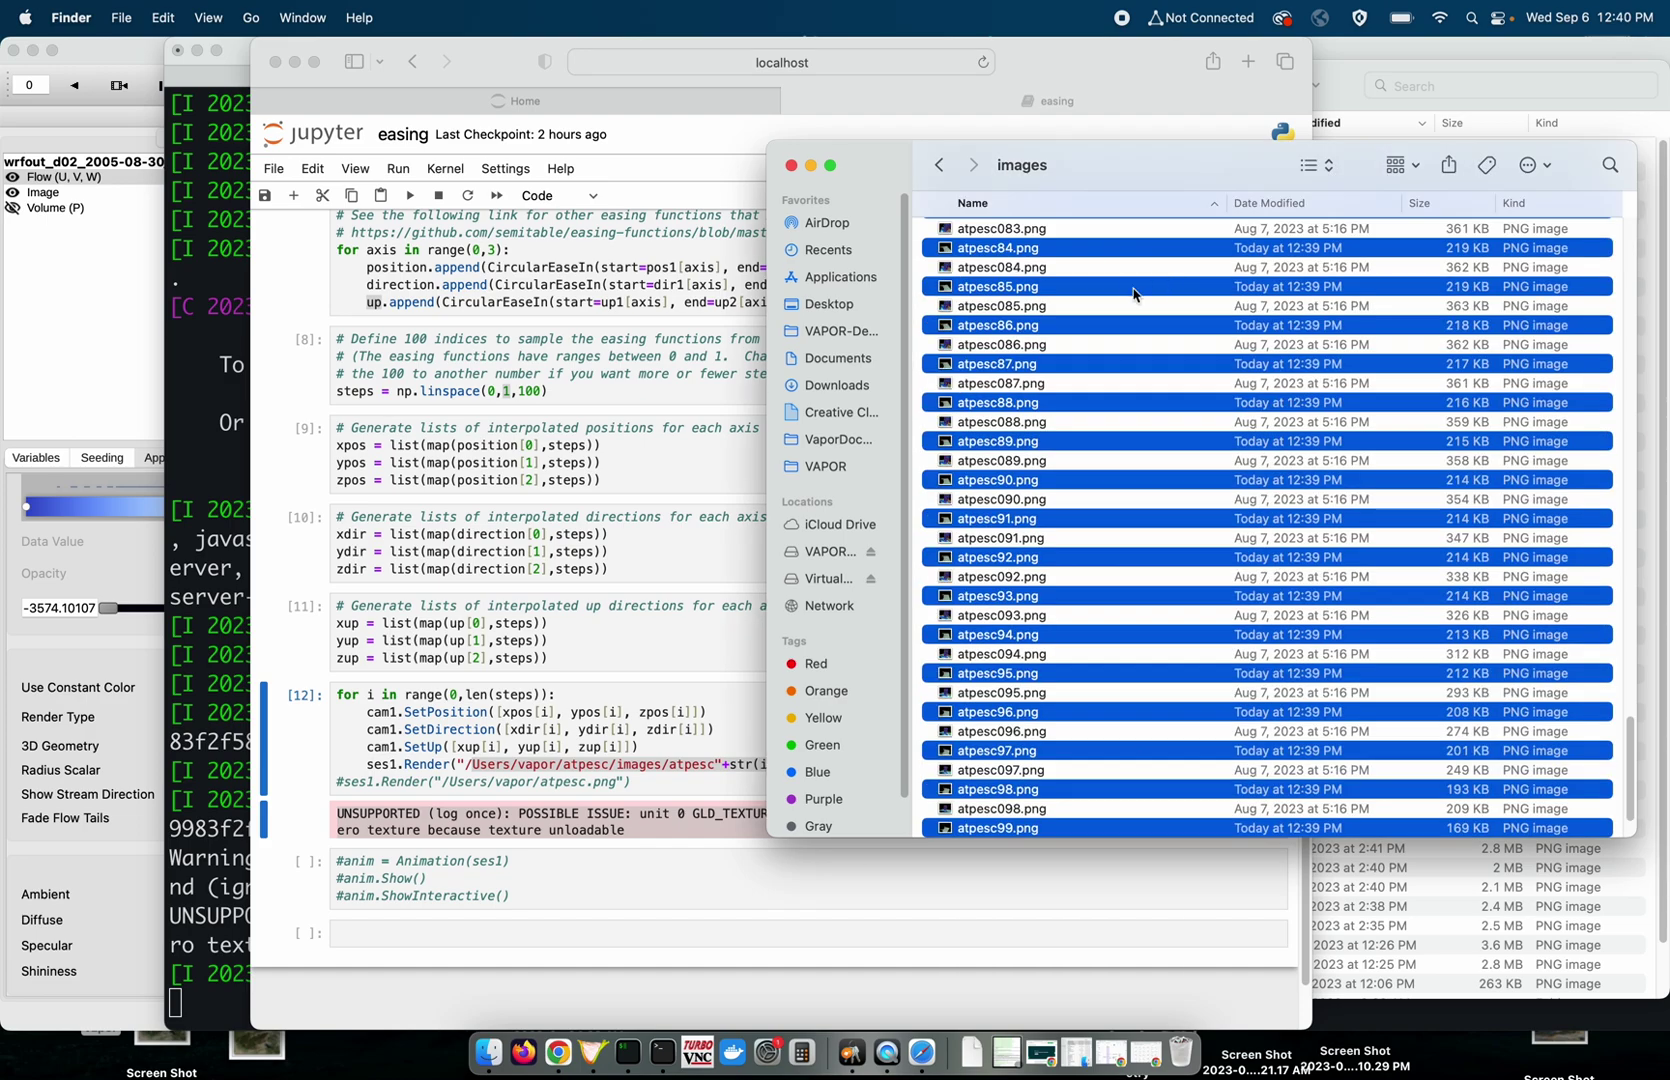
pyautogui.click(1305, 205)
pyautogui.scroll(15, 1111, 388)
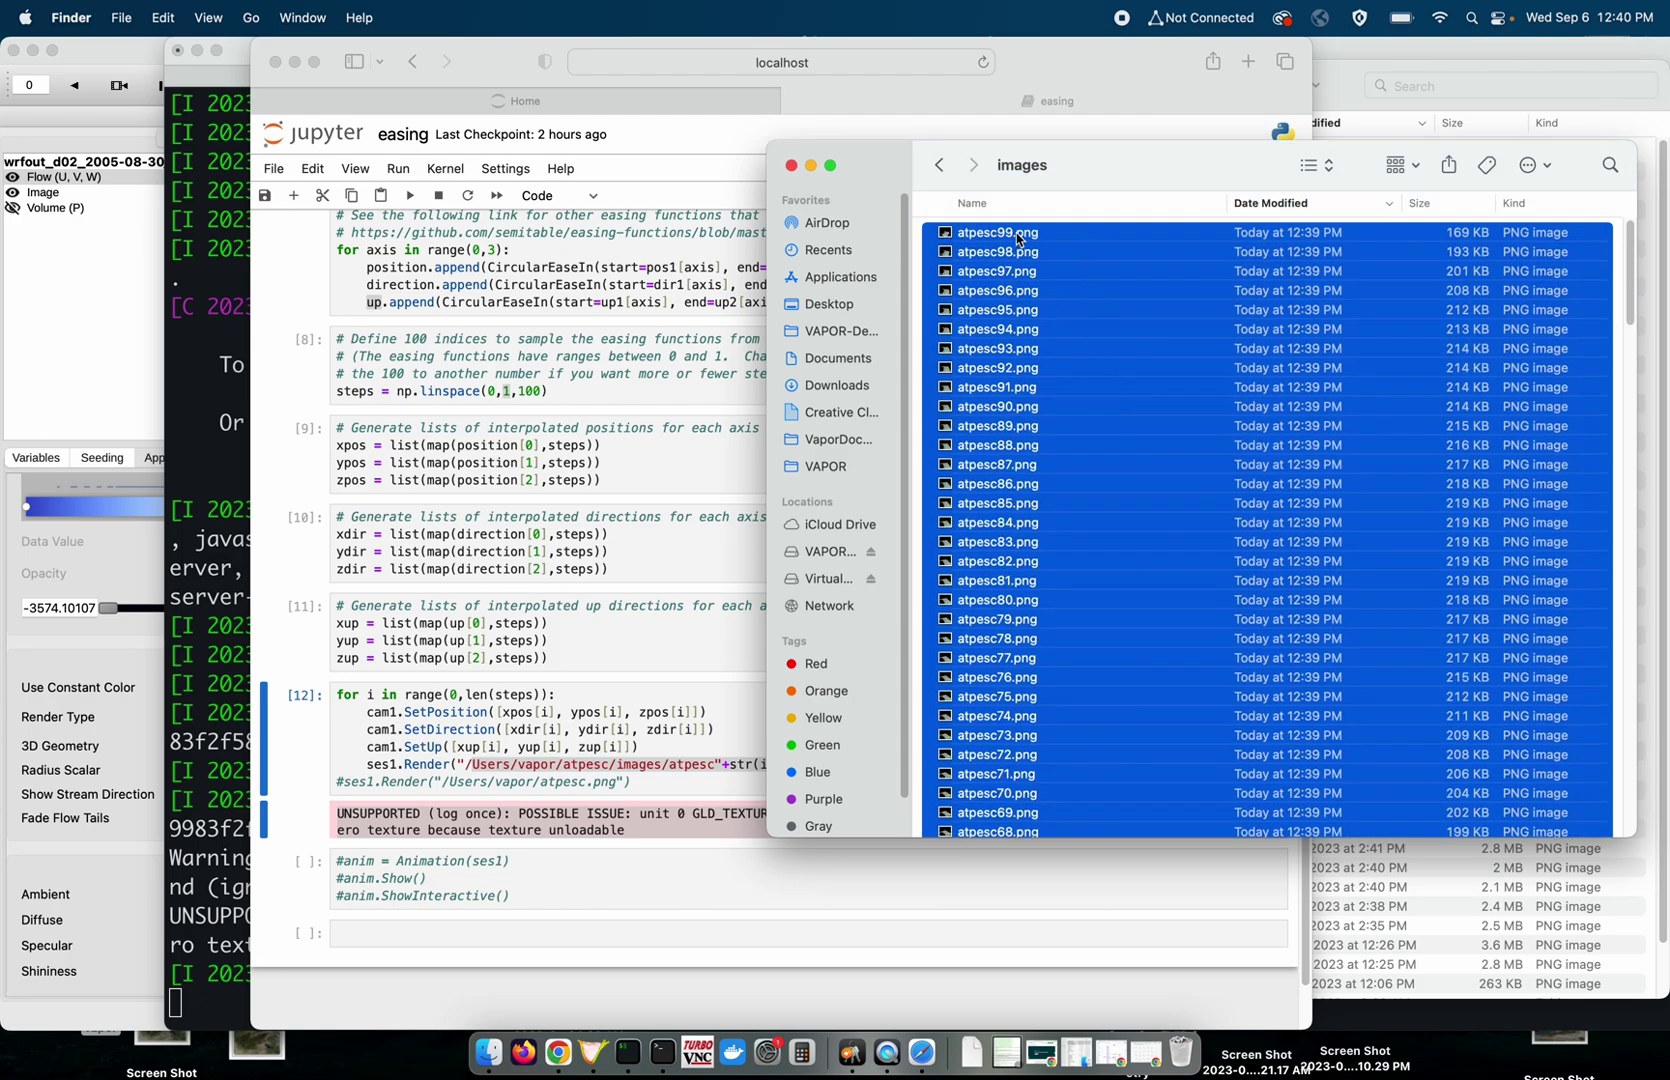
# Select the rendered frames from atpesc99.png through atpesc0.png and open all 100 of them in Preview.
pyautogui.click(1018, 236)
pyautogui.scroll(-20, 1016, 470)
pyautogui.scroll(5, 1016, 470)
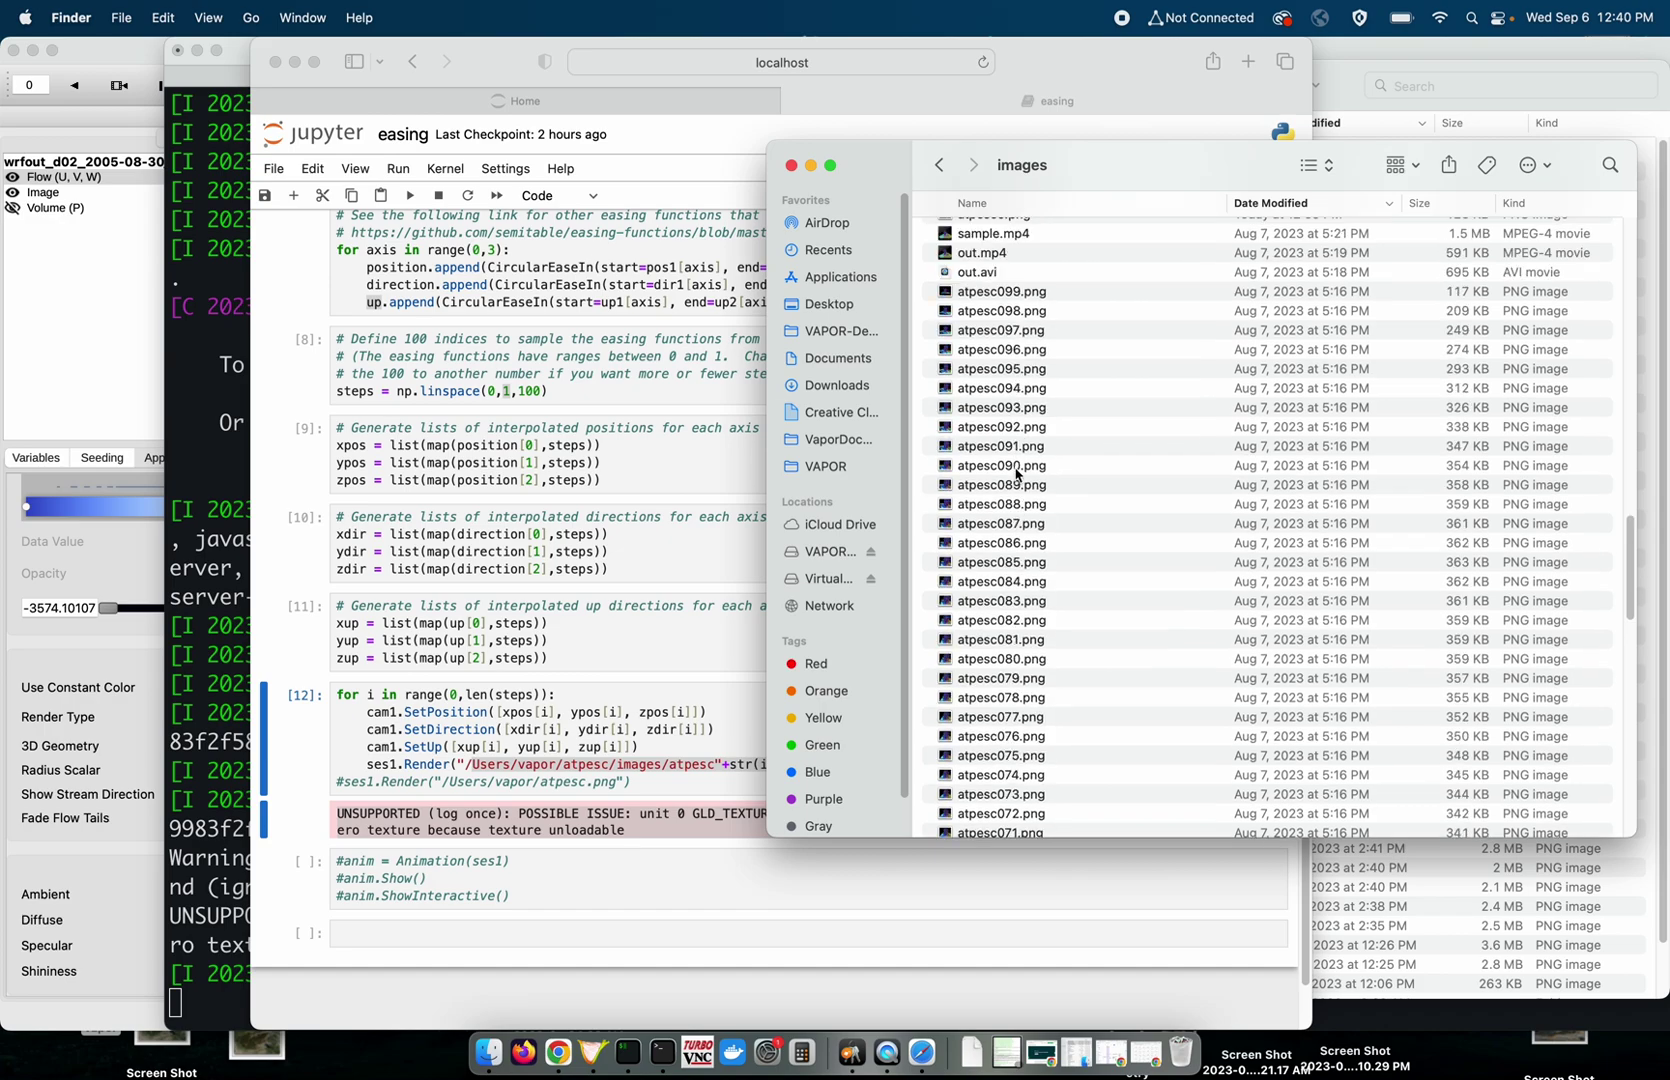
pyautogui.keyDown('shift'); pyautogui.click(1013, 546); pyautogui.keyUp('shift')
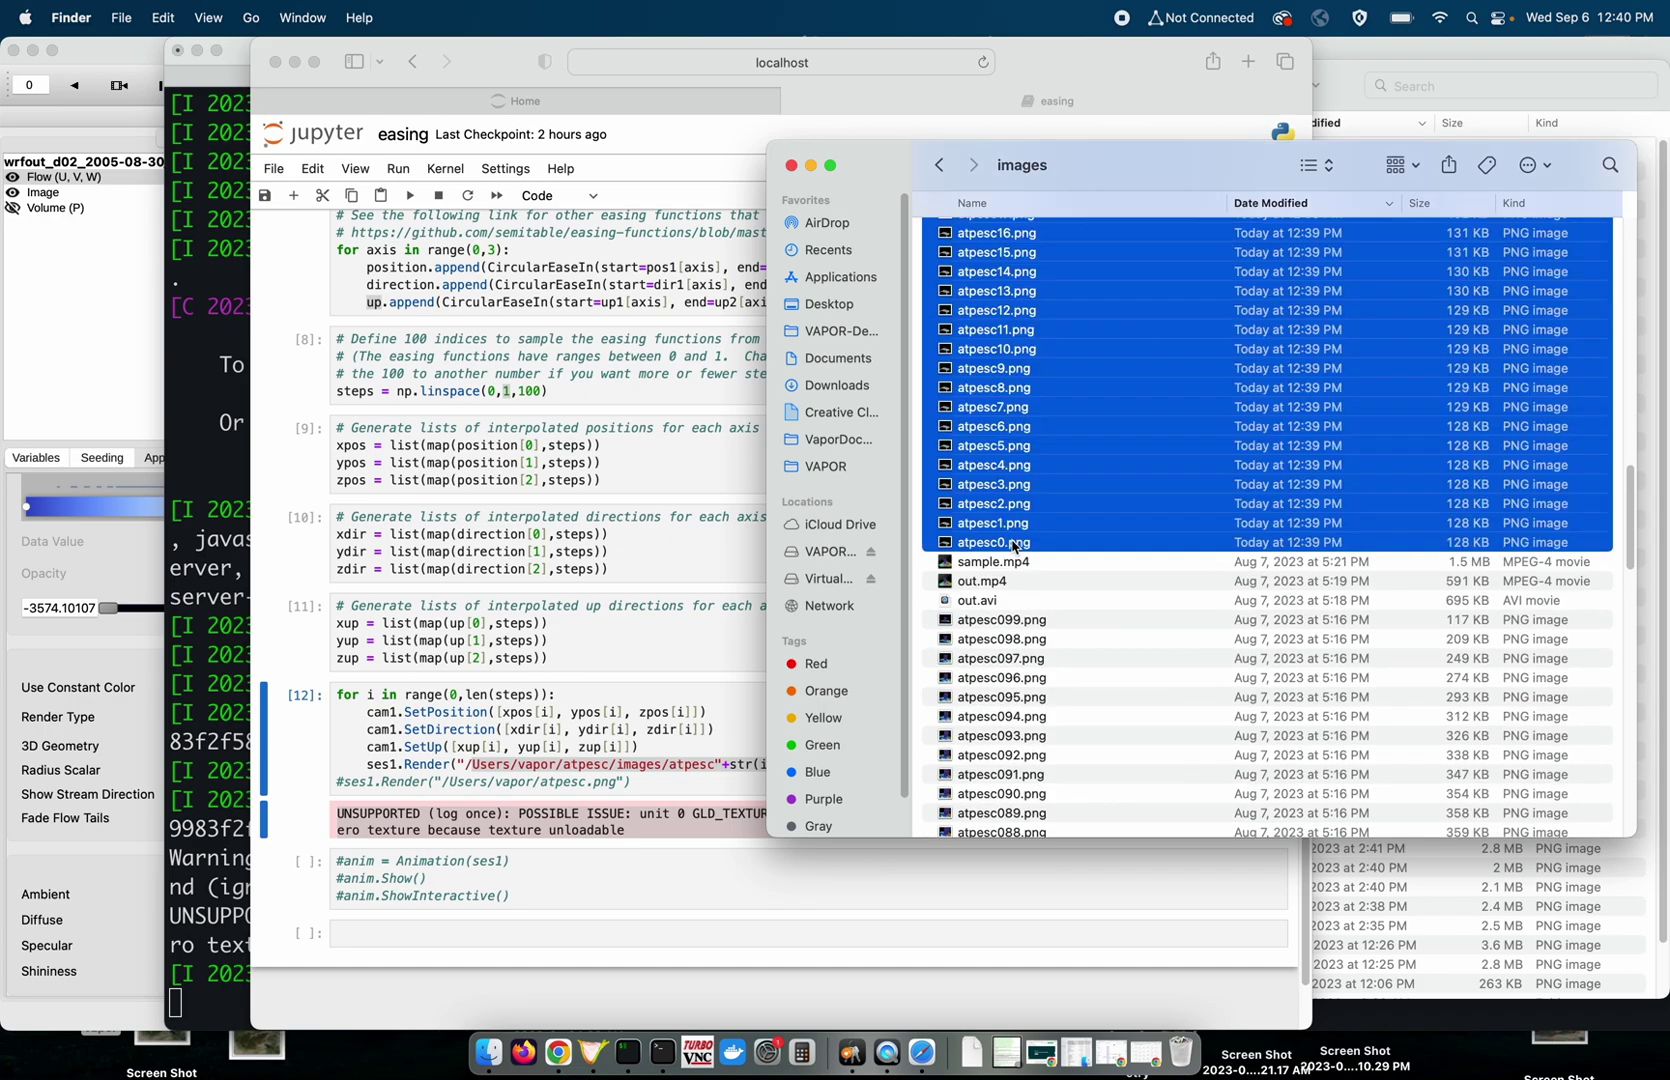
pyautogui.rightClick(1013, 546)
pyautogui.click(1038, 566)
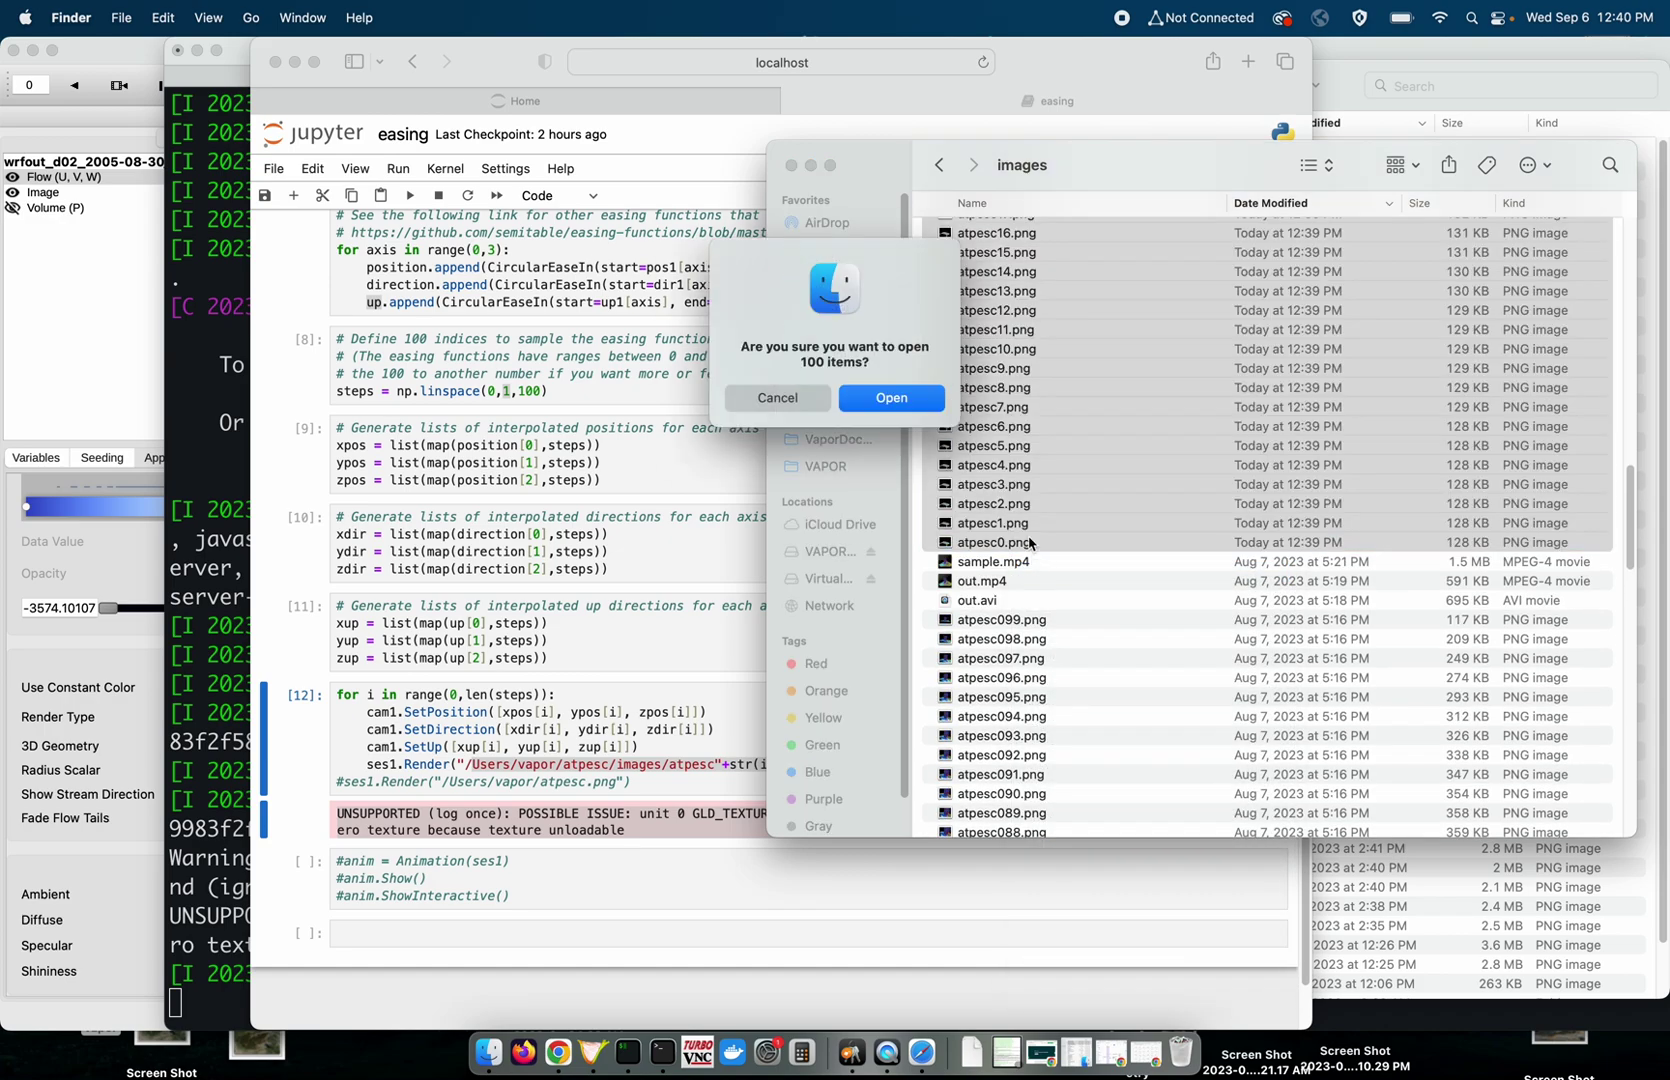
pyautogui.click(888, 398)
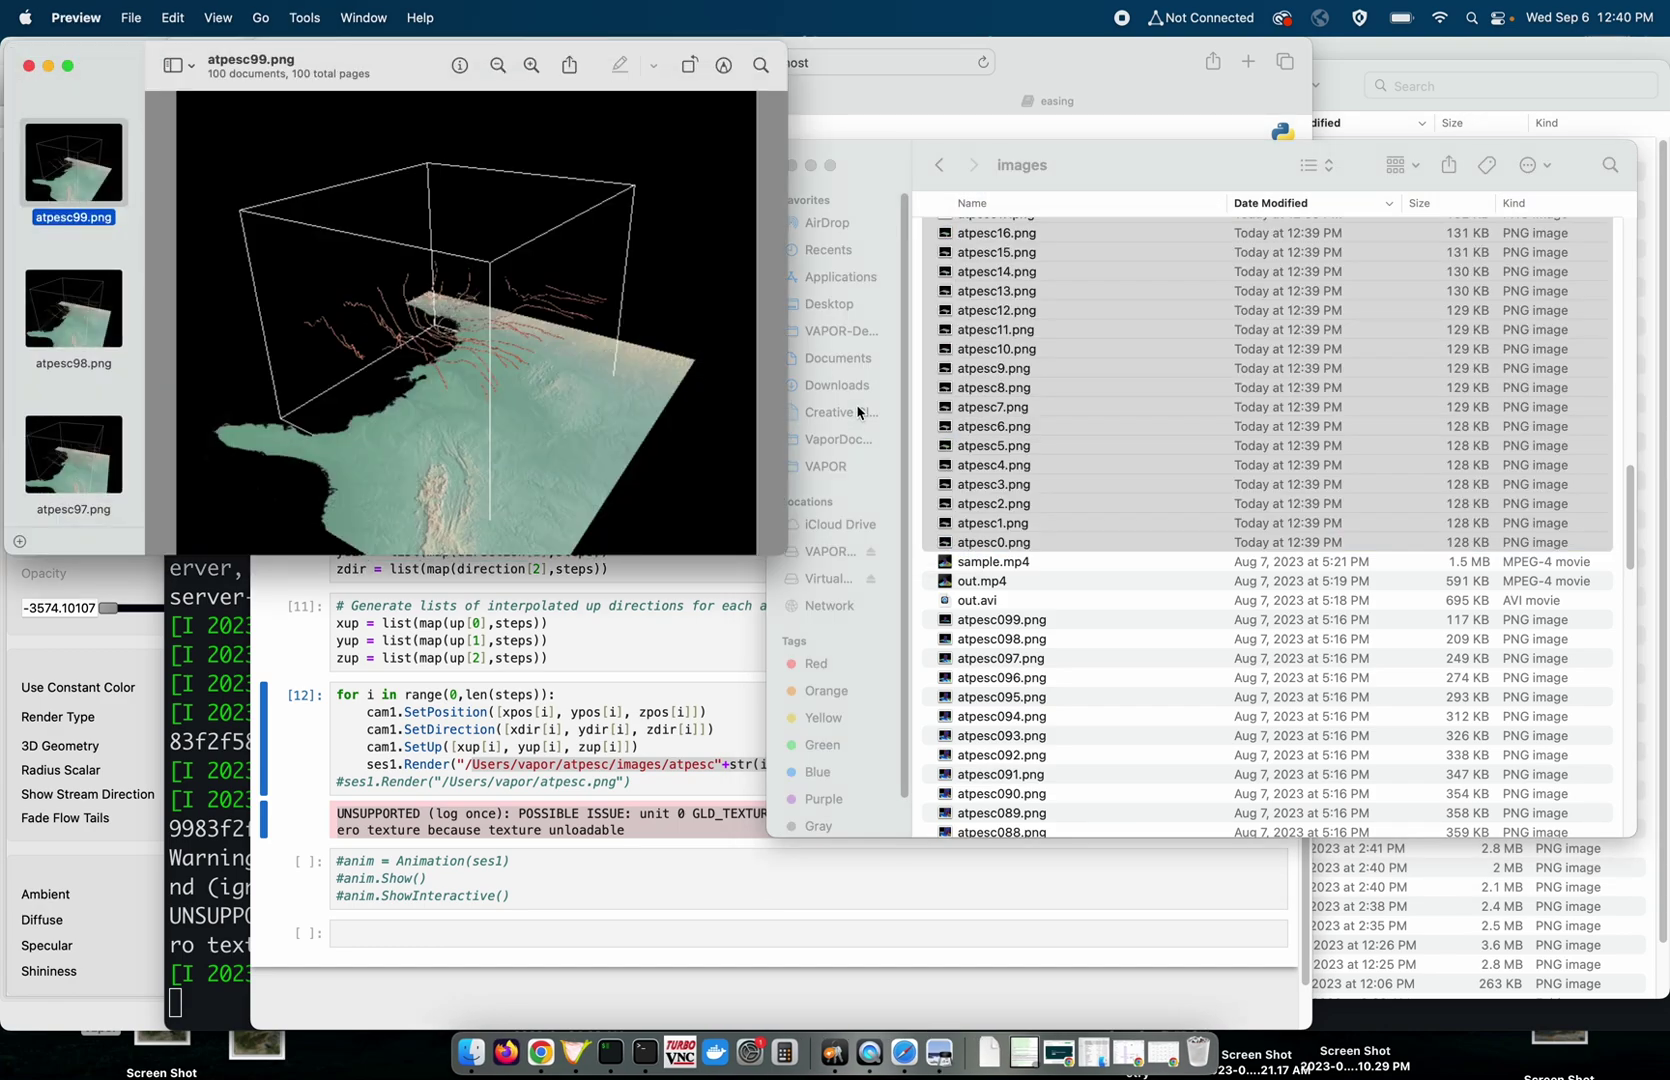
# Enlarge the image window and step through the rendered frames in descending order from atpesc99.png to atpesc0.png.
pyautogui.moveTo(787, 554); pyautogui.dragTo(1476, 890)
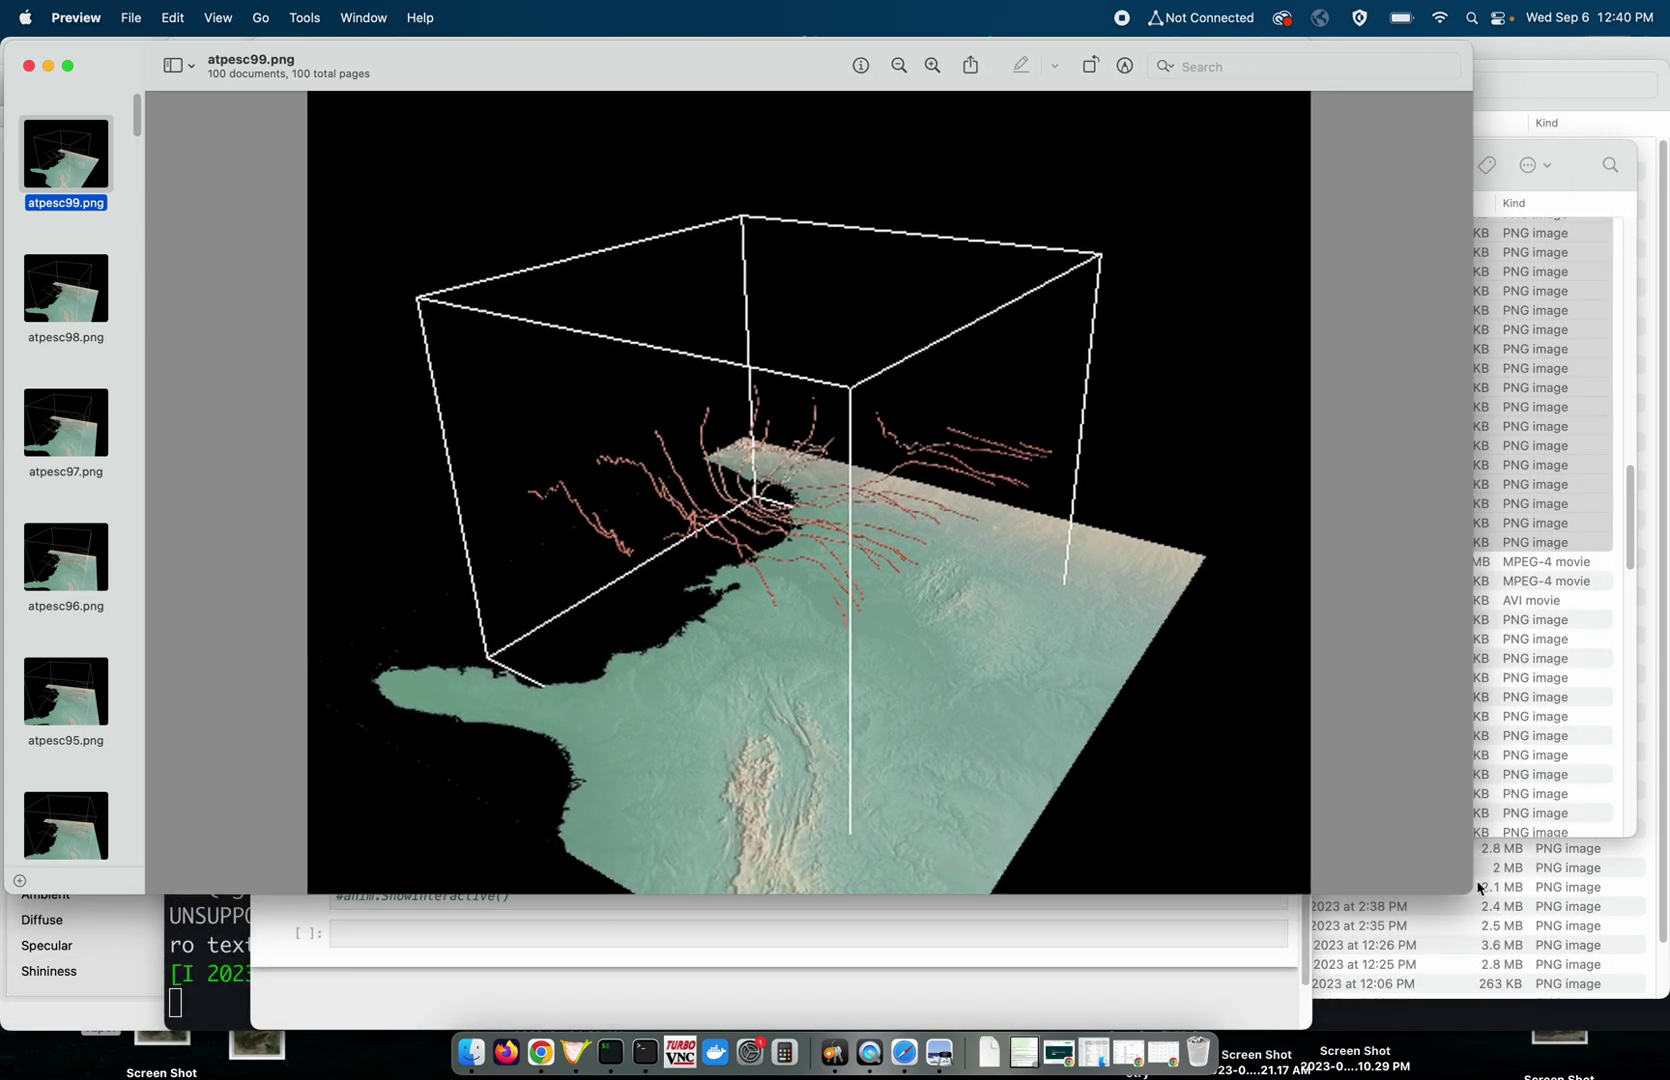
pyautogui.press('Down')
pyautogui.press('Down')
pyautogui.press('Down')
pyautogui.press('Down')
pyautogui.press('Down')
pyautogui.press('Down')
pyautogui.press('Down')
pyautogui.press('Down')
pyautogui.press('Down')
pyautogui.press('Down')
pyautogui.press('Down')
pyautogui.press('Down')
pyautogui.press('Down')
pyautogui.press('Down')
pyautogui.press('Down')
pyautogui.press('Down')
pyautogui.press('Down')
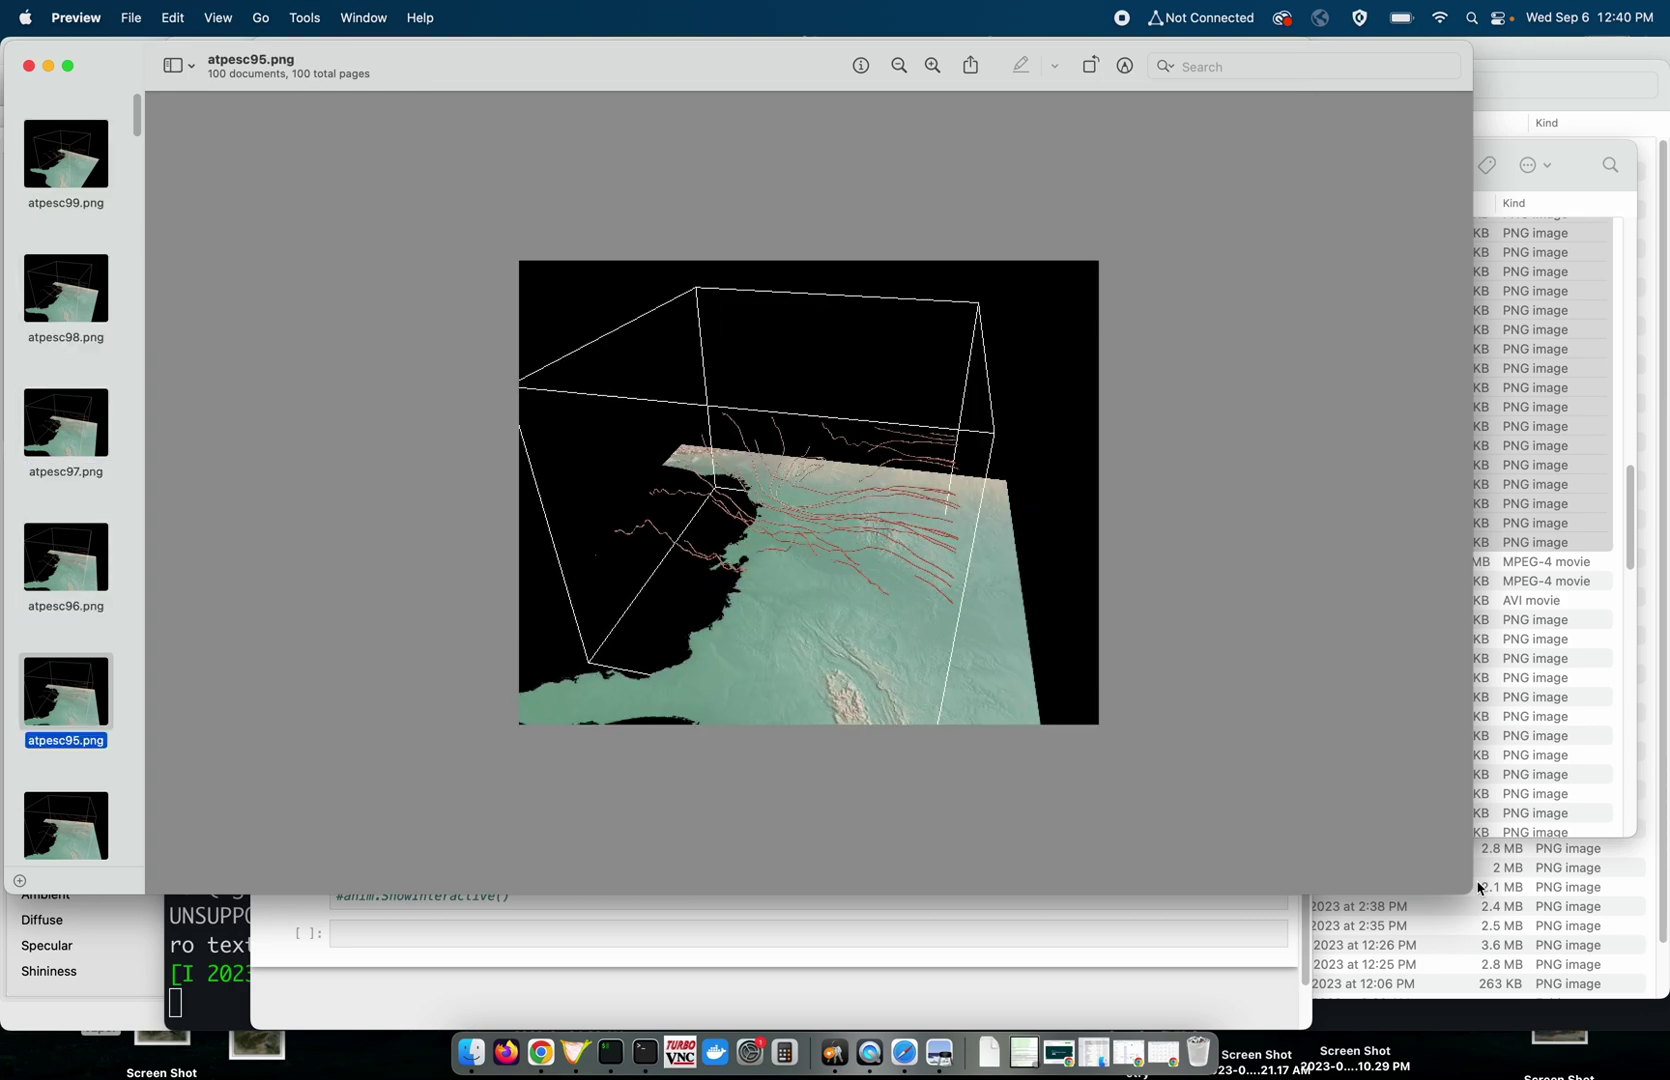
pyautogui.press('Down')
pyautogui.press('Down')
pyautogui.press('Down')
pyautogui.press('Down')
pyautogui.press('Down')
pyautogui.press('Down')
pyautogui.press('Down')
pyautogui.press('Down')
pyautogui.press('Down')
pyautogui.press('Down')
pyautogui.press('Down')
pyautogui.press('Down')
pyautogui.press('Down')
pyautogui.press('Down')
pyautogui.press('Down')
pyautogui.press('Down')
pyautogui.press('Down')
pyautogui.press('Down')
pyautogui.press('Down')
pyautogui.press('Down')
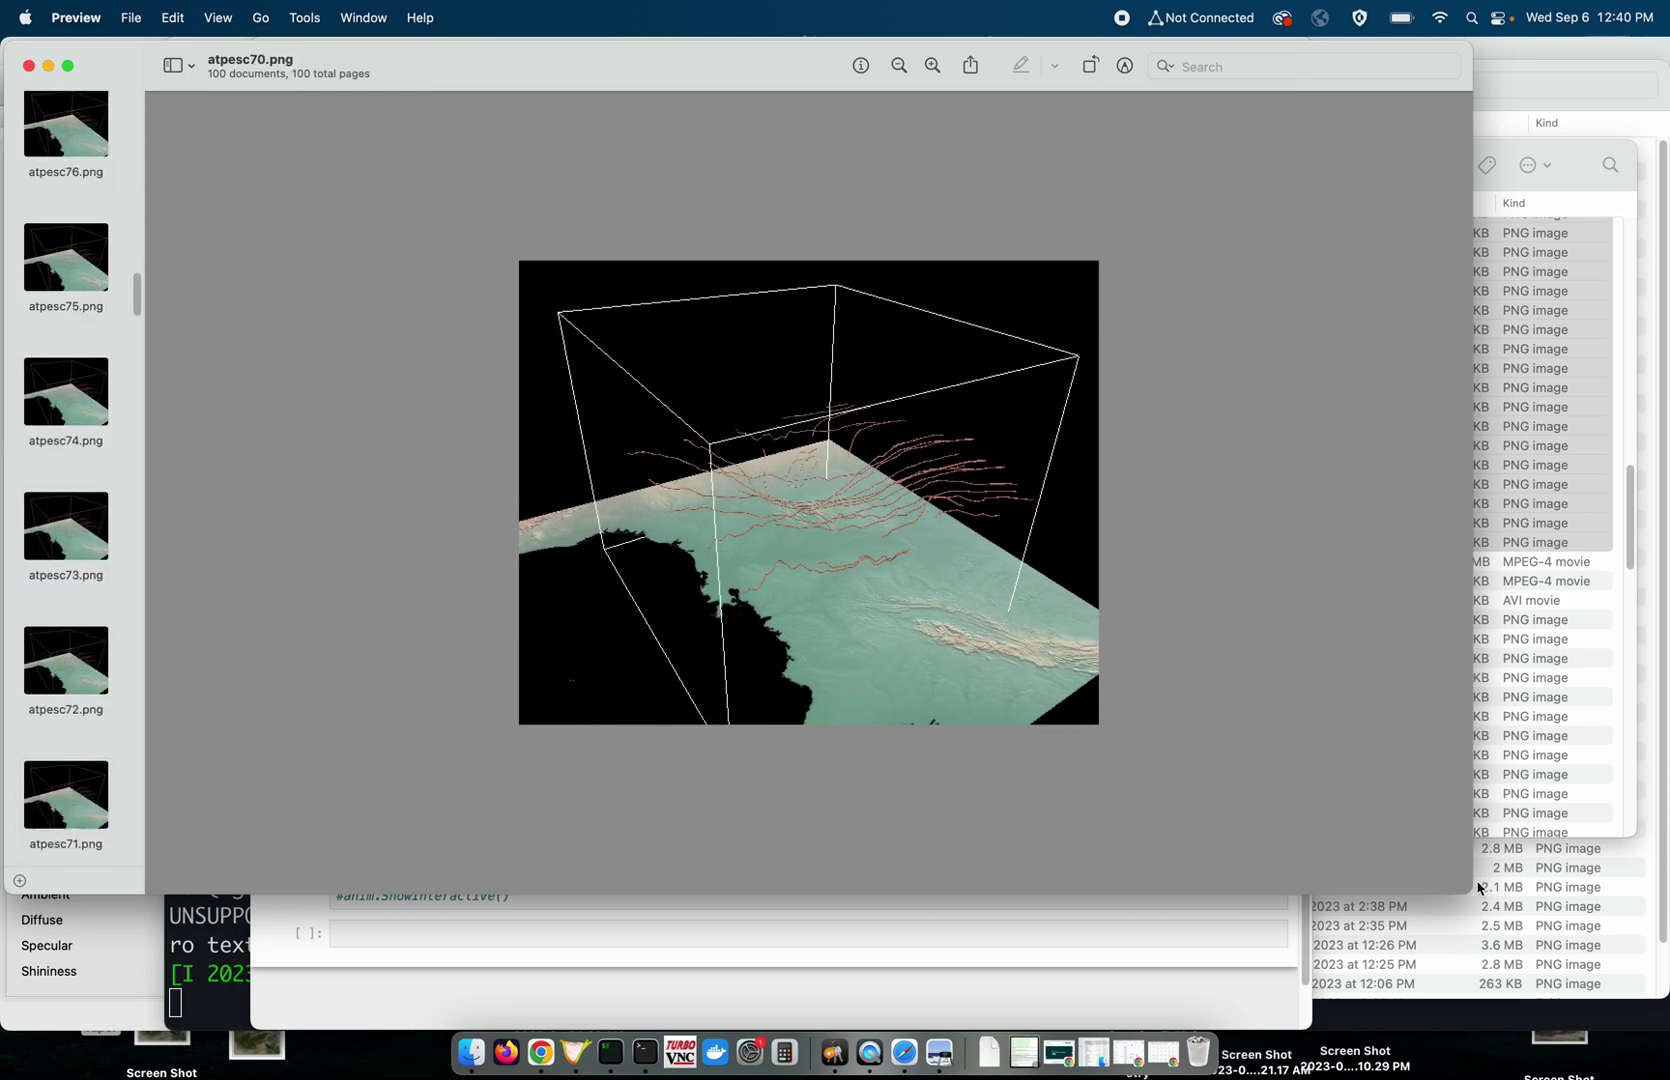
pyautogui.press('Down')
pyautogui.press('Down')
pyautogui.press('Down')
pyautogui.press('Down')
pyautogui.press('Down')
pyautogui.press('Down')
pyautogui.press('Down')
pyautogui.press('Down')
pyautogui.press('Down')
pyautogui.press('Down')
pyautogui.press('Down')
pyautogui.press('Down')
pyautogui.press('Down')
pyautogui.press('Down')
pyautogui.press('Down')
pyautogui.press('Down')
pyautogui.press('Down')
pyautogui.press('Down')
pyautogui.press('Down')
pyautogui.press('Down')
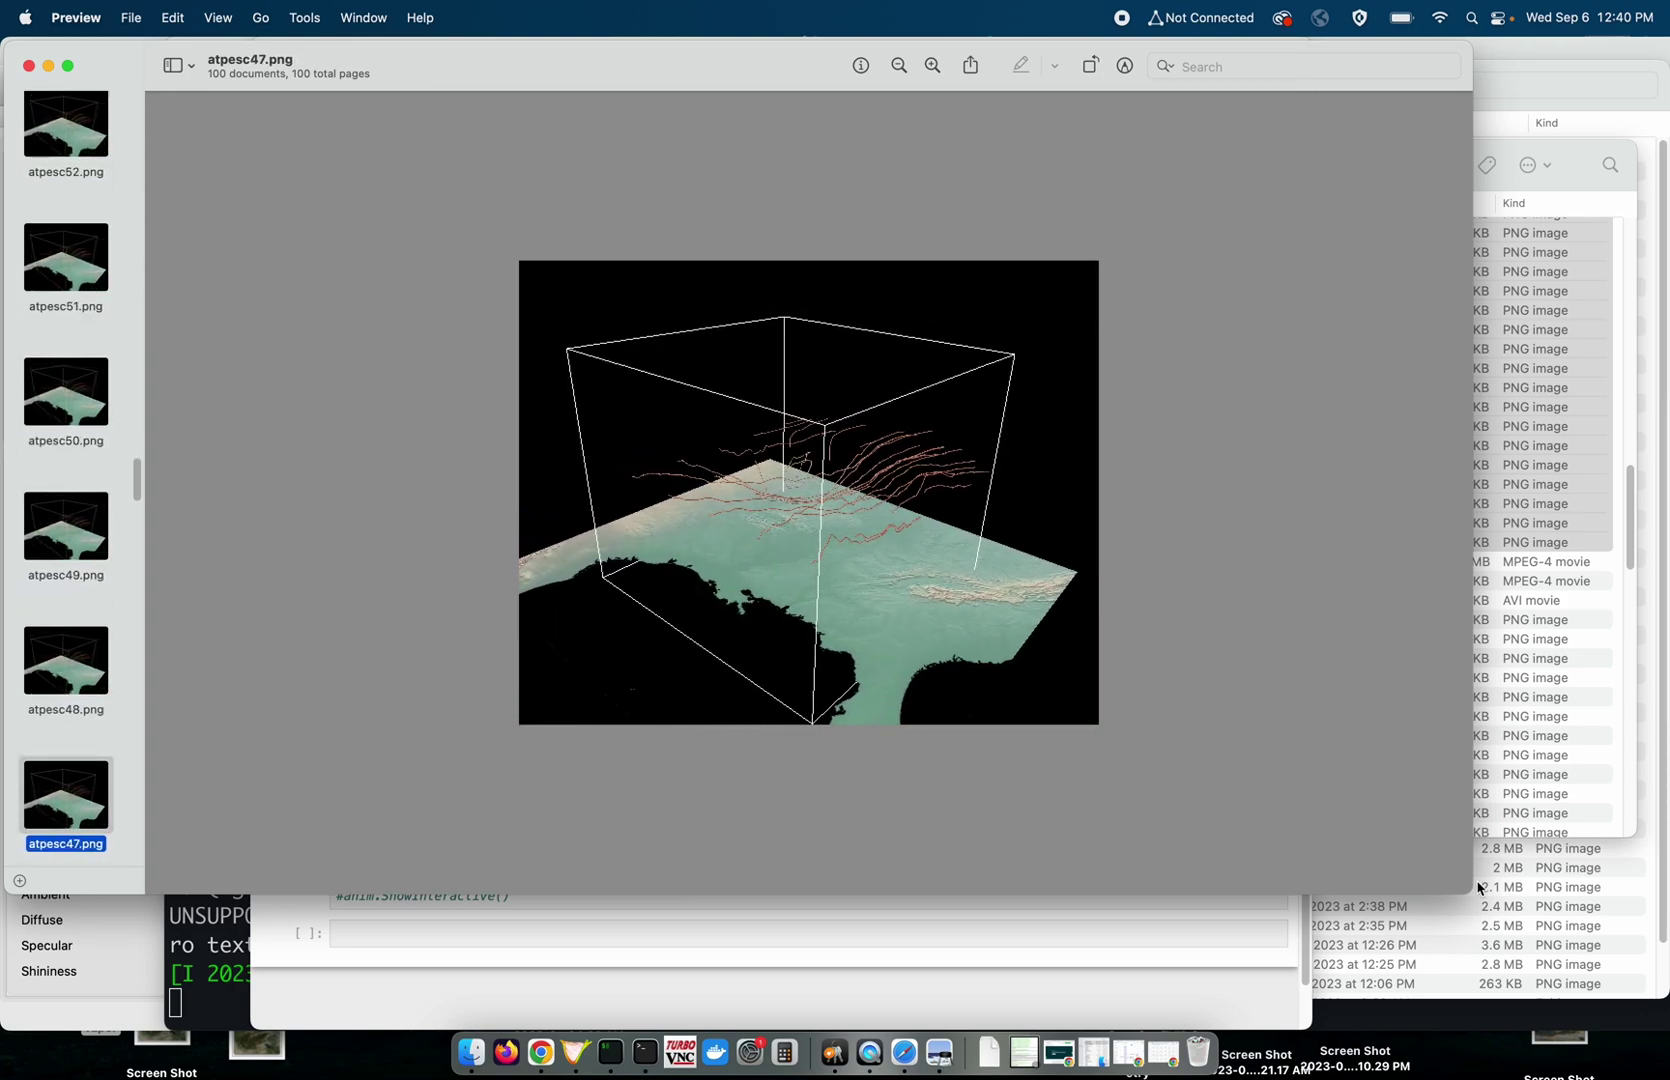
pyautogui.press('Down')
pyautogui.press('Down')
pyautogui.press('Down')
pyautogui.press('Down')
pyautogui.press('Down')
pyautogui.press('Down')
pyautogui.press('Down')
pyautogui.press('Down')
pyautogui.press('Down')
pyautogui.press('Down')
pyautogui.press('Down')
pyautogui.press('Down')
pyautogui.press('Down')
pyautogui.press('Down')
pyautogui.press('Down')
pyautogui.press('Down')
pyautogui.press('Down')
pyautogui.press('Down')
pyautogui.press('Down')
pyautogui.press('Down')
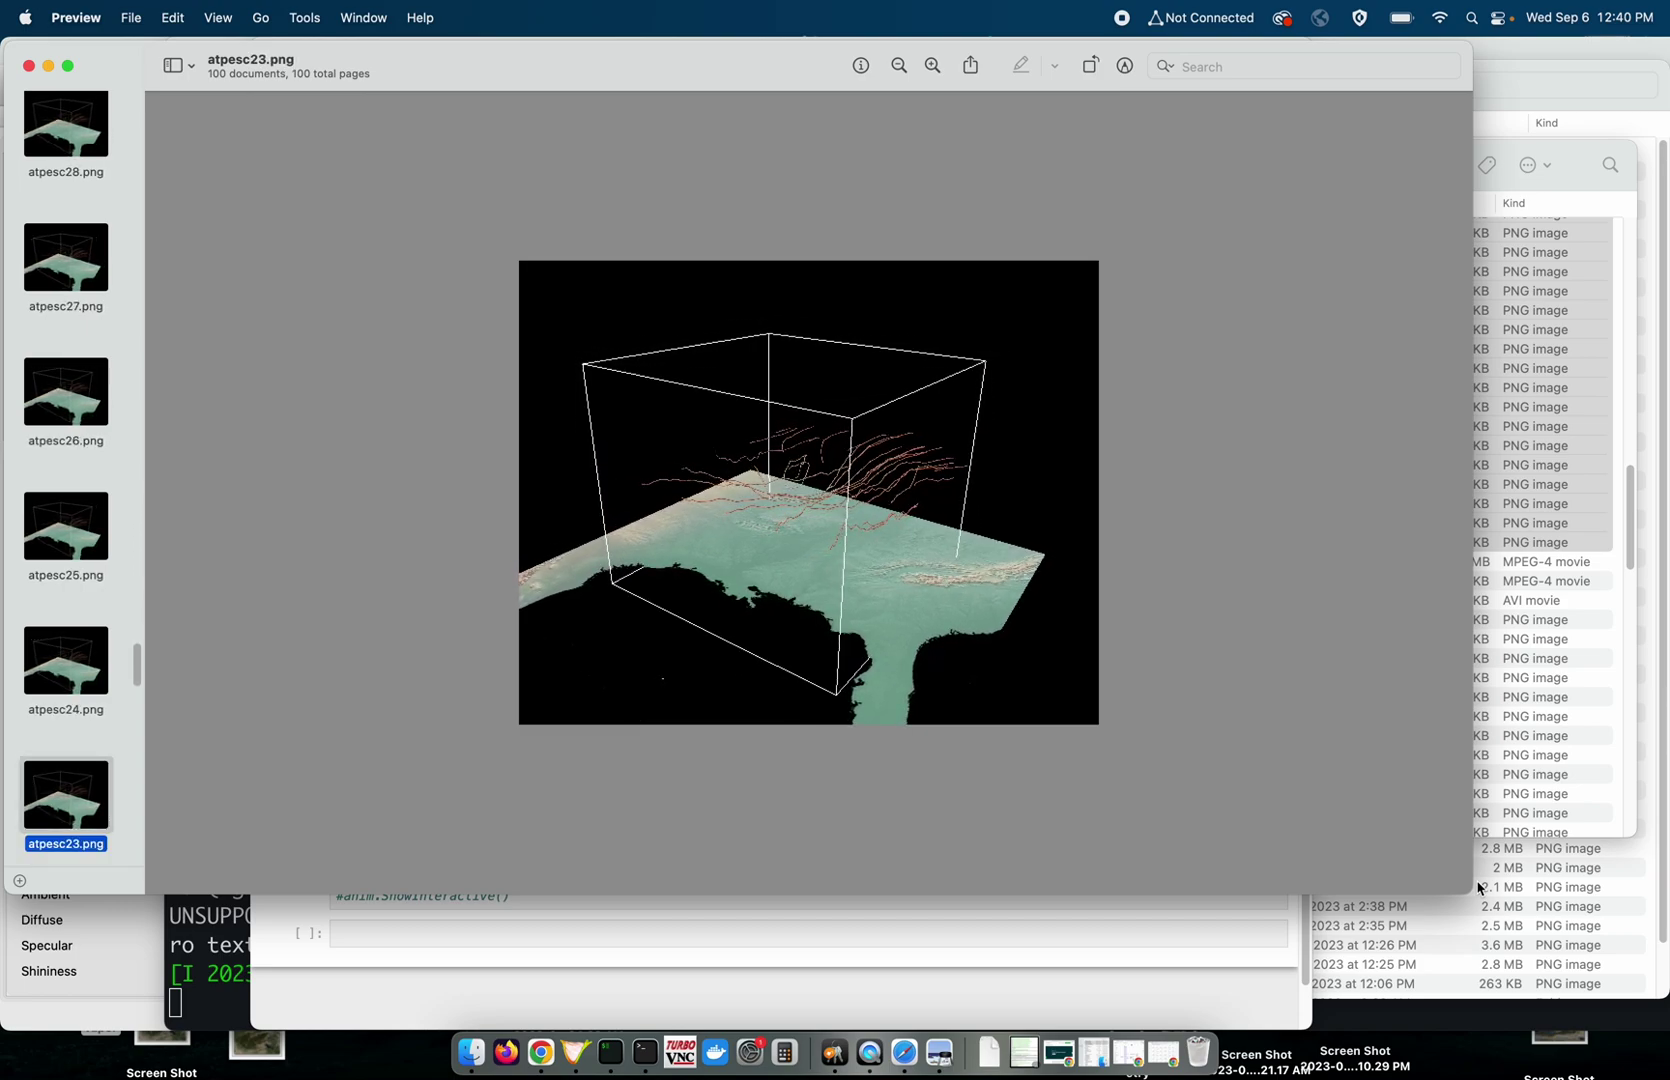
pyautogui.press('Down')
pyautogui.press('Down')
pyautogui.press('Down')
pyautogui.press('Down')
pyautogui.press('Down')
pyautogui.press('Down')
pyautogui.press('Down')
pyautogui.press('Down')
pyautogui.press('Down')
pyautogui.press('Down')
pyautogui.press('Down')
pyautogui.press('Down')
pyautogui.press('Down')
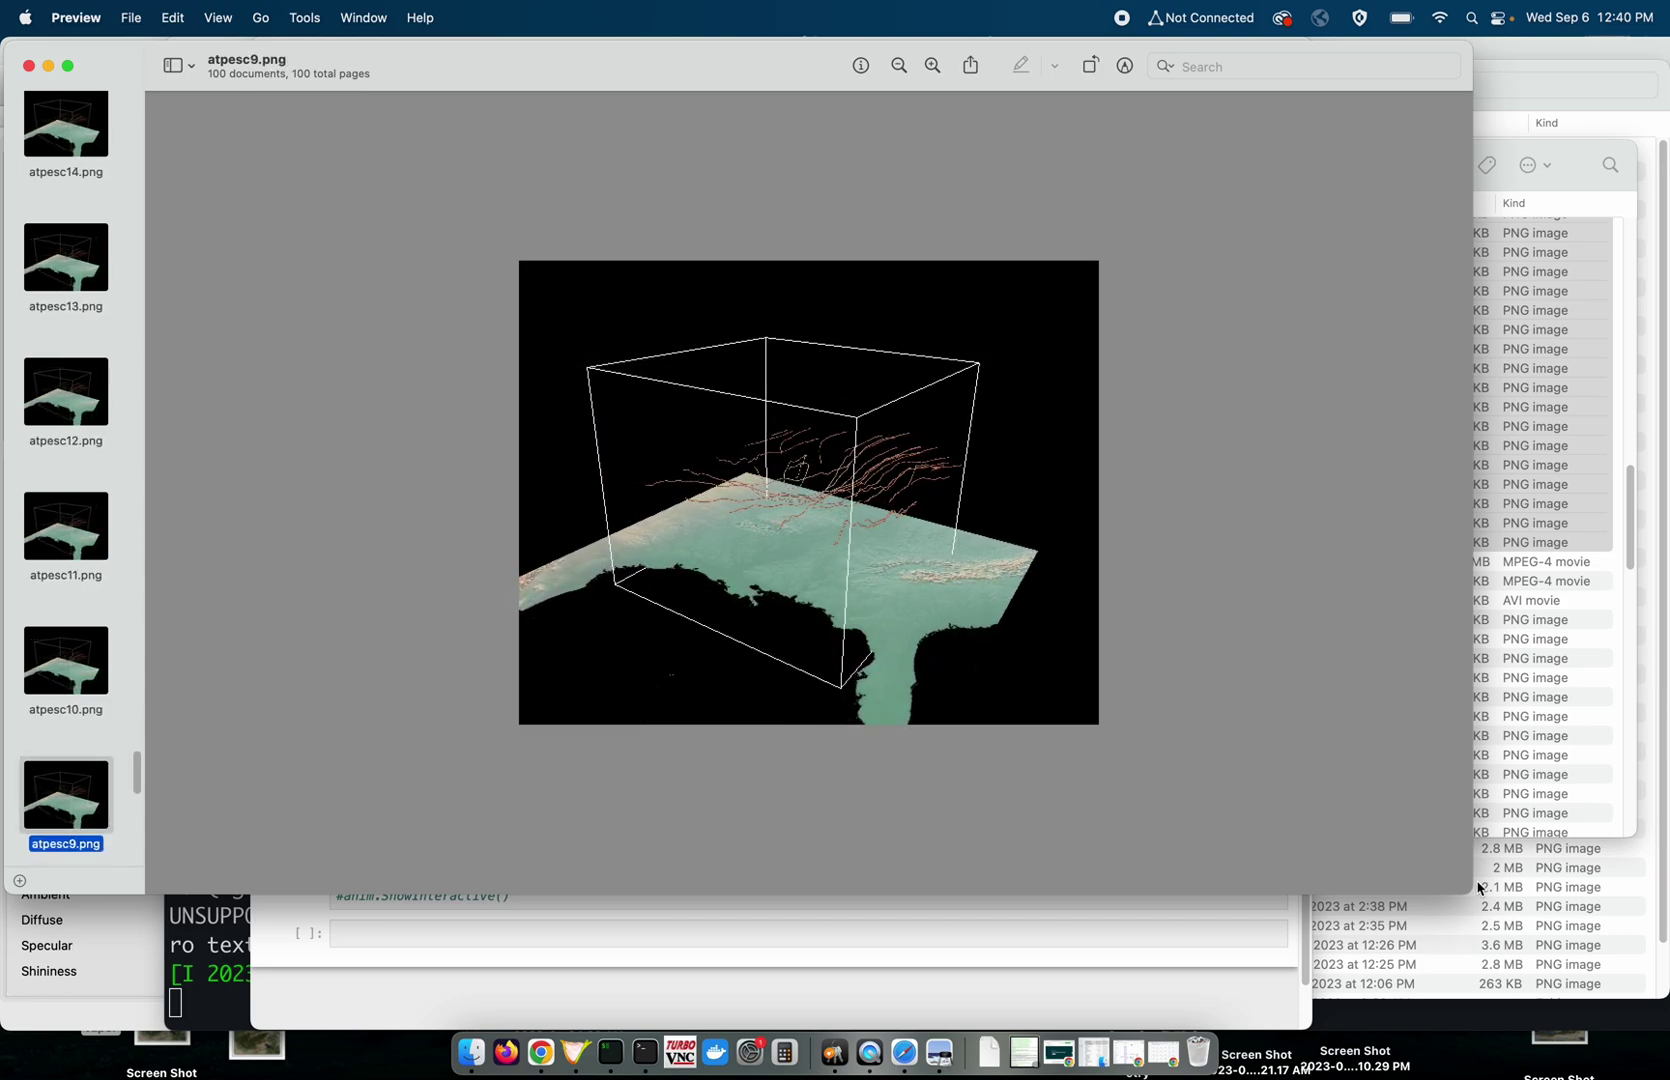
# Play the rendered frames in ascending order from atpesc0.png to atpesc99.png by stepping through them one by one.
pyautogui.press('Up')
pyautogui.press('Up')
pyautogui.press('Up')
pyautogui.press('Up')
pyautogui.press('Up')
pyautogui.press('Up')
pyautogui.press('Up')
pyautogui.press('Up')
pyautogui.press('Up')
pyautogui.press('Up')
pyautogui.press('Up')
pyautogui.press('Up')
pyautogui.press('Up')
pyautogui.press('Up')
pyautogui.press('Up')
pyautogui.press('Up')
pyautogui.press('Up')
pyautogui.press('Up')
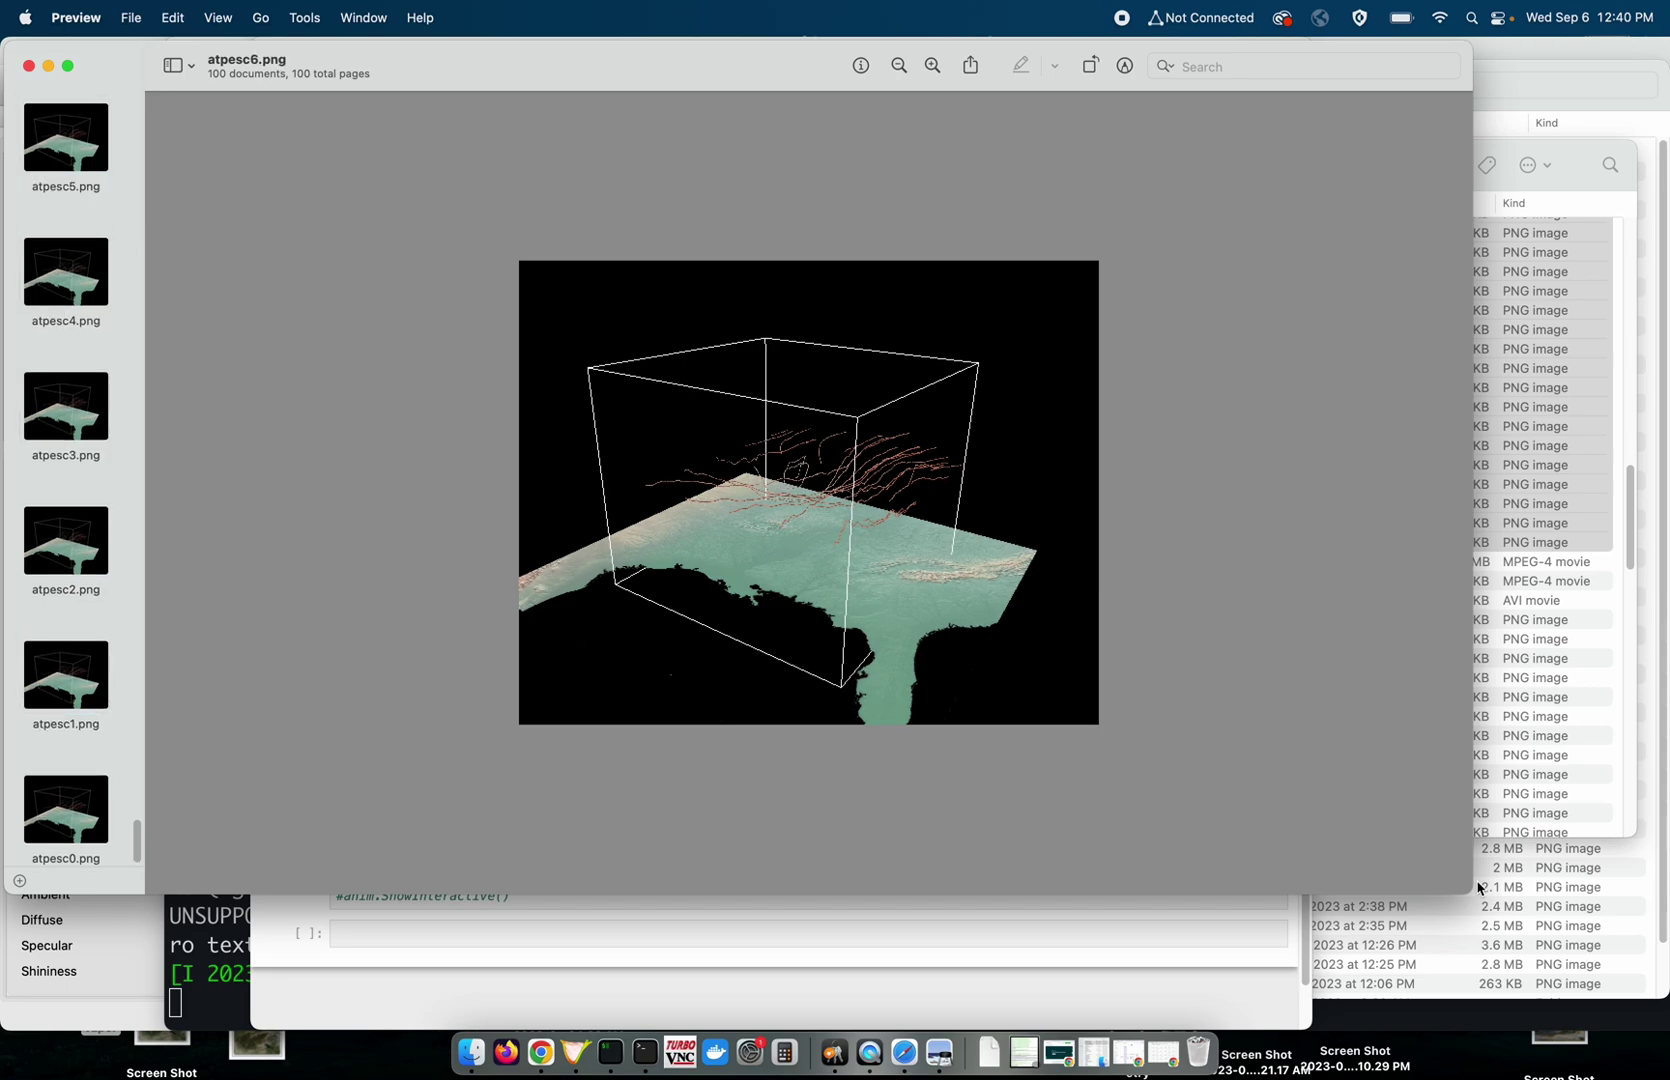
pyautogui.press('Up')
pyautogui.press('Up')
pyautogui.press('Up')
pyautogui.press('Up')
pyautogui.press('Up')
pyautogui.press('Up')
pyautogui.press('Up')
pyautogui.press('Up')
pyautogui.press('Up')
pyautogui.press('Up')
pyautogui.press('Up')
pyautogui.press('Up')
pyautogui.press('Up')
pyautogui.press('Up')
pyautogui.press('Up')
pyautogui.press('Up')
pyautogui.press('Up')
pyautogui.press('Up')
pyautogui.press('Up')
pyautogui.press('Up')
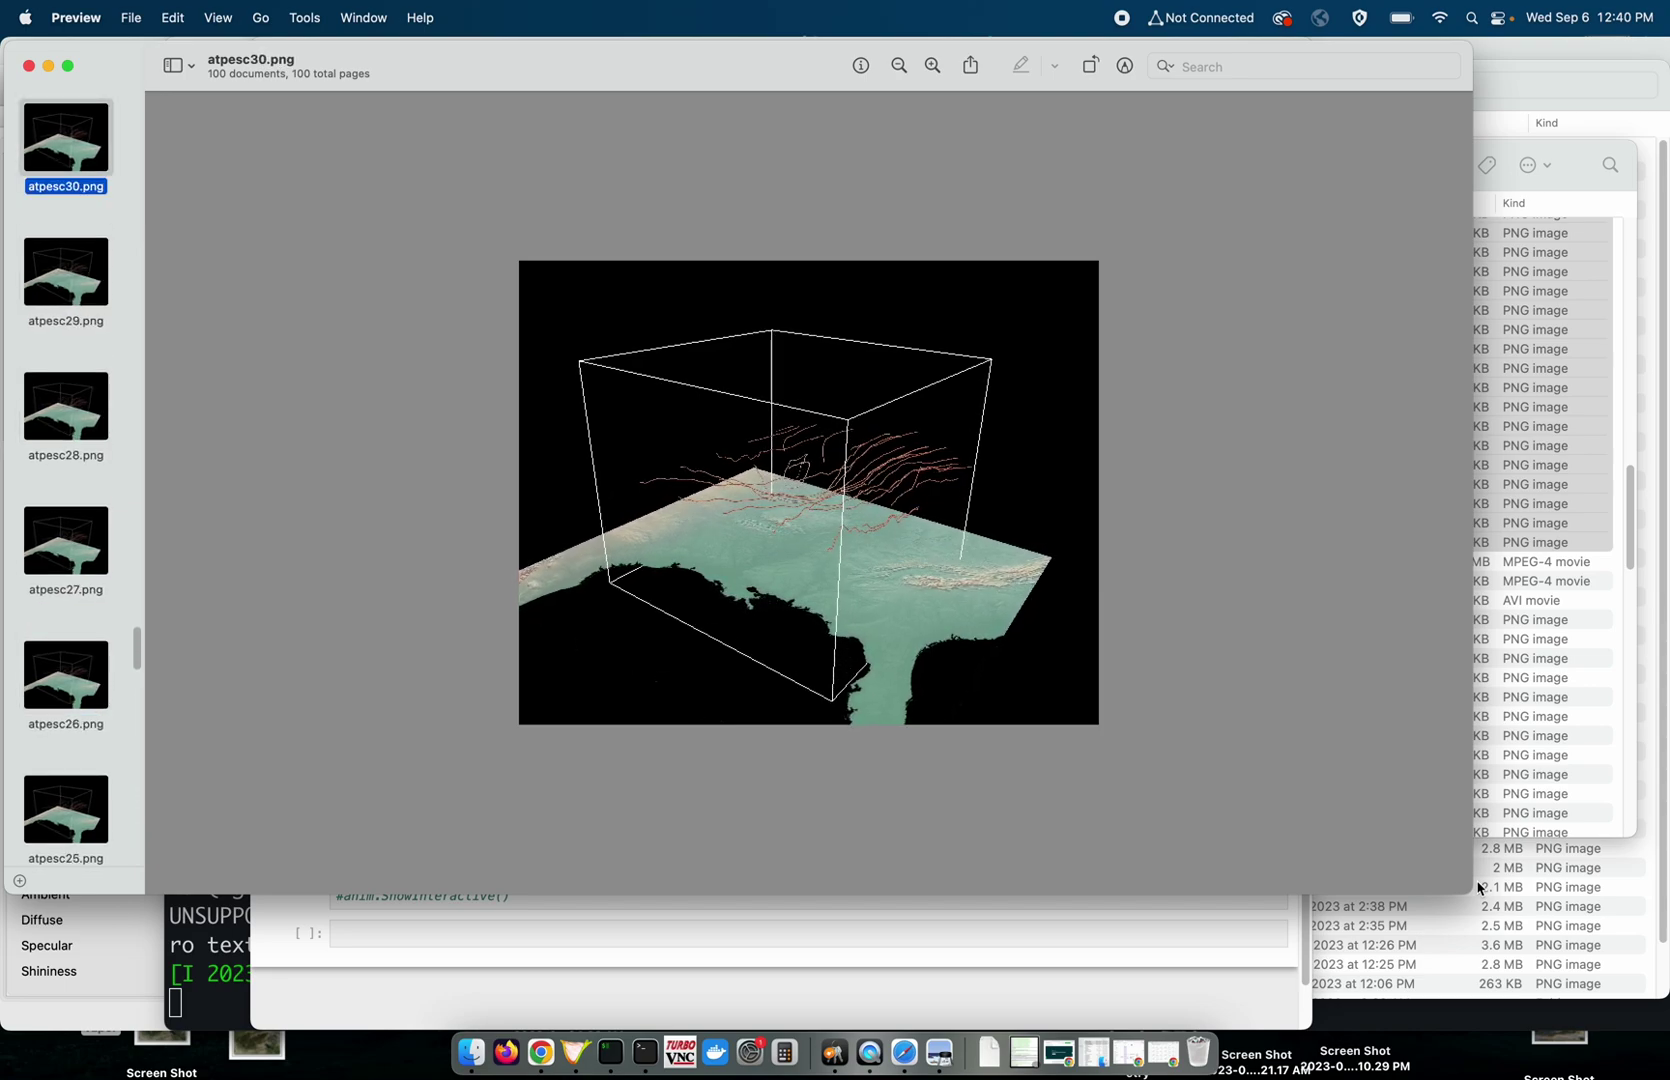
pyautogui.press('Up')
pyautogui.press('Up')
pyautogui.press('Up')
pyautogui.press('Up')
pyautogui.press('Up')
pyautogui.press('Up')
pyautogui.press('Up')
pyautogui.press('Up')
pyautogui.press('Up')
pyautogui.press('Up')
pyautogui.press('Up')
pyautogui.press('Up')
pyautogui.press('Up')
pyautogui.press('Up')
pyautogui.press('Up')
pyautogui.press('Up')
pyautogui.press('Up')
pyautogui.press('Up')
pyautogui.press('Up')
pyautogui.press('Up')
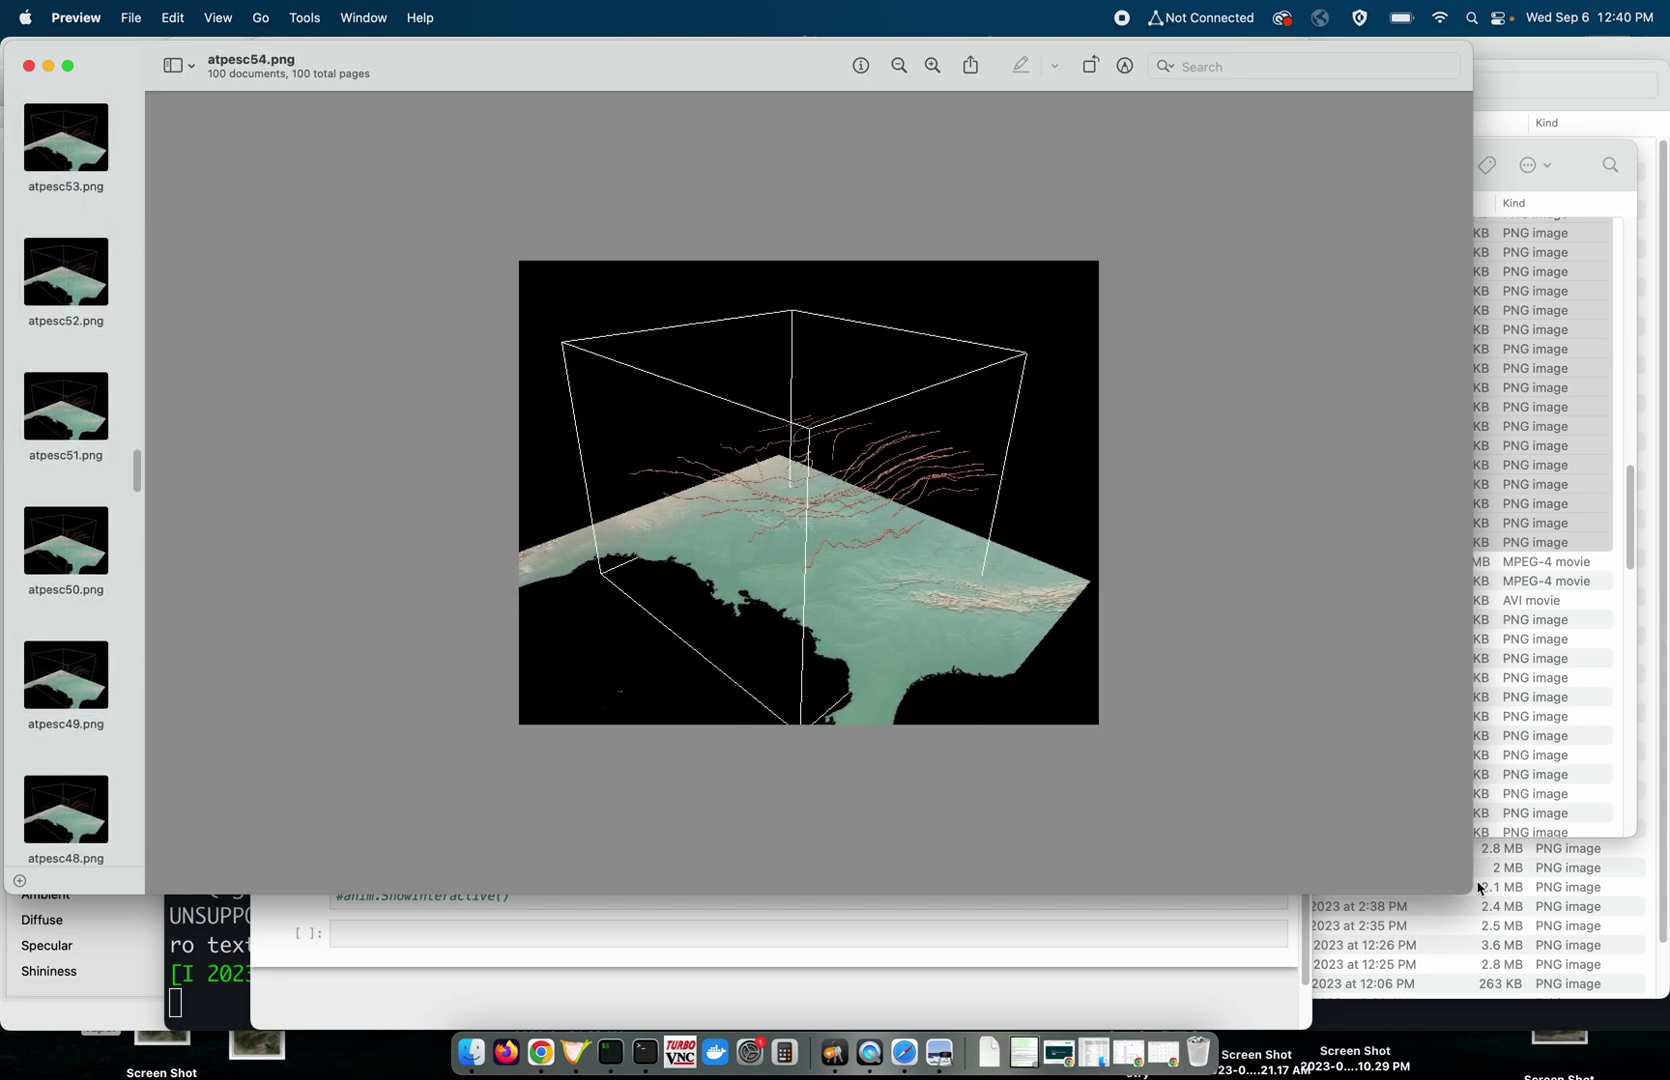
pyautogui.press('Up')
pyautogui.press('Up')
pyautogui.press('Up')
pyautogui.press('Up')
pyautogui.press('Up')
pyautogui.press('Up')
pyautogui.press('Up')
pyautogui.press('Up')
pyautogui.press('Up')
pyautogui.press('Up')
pyautogui.press('Up')
pyautogui.press('Up')
pyautogui.press('Up')
pyautogui.press('Up')
pyautogui.press('Up')
pyautogui.press('Up')
pyautogui.press('Up')
pyautogui.press('Up')
pyautogui.press('Up')
pyautogui.press('Up')
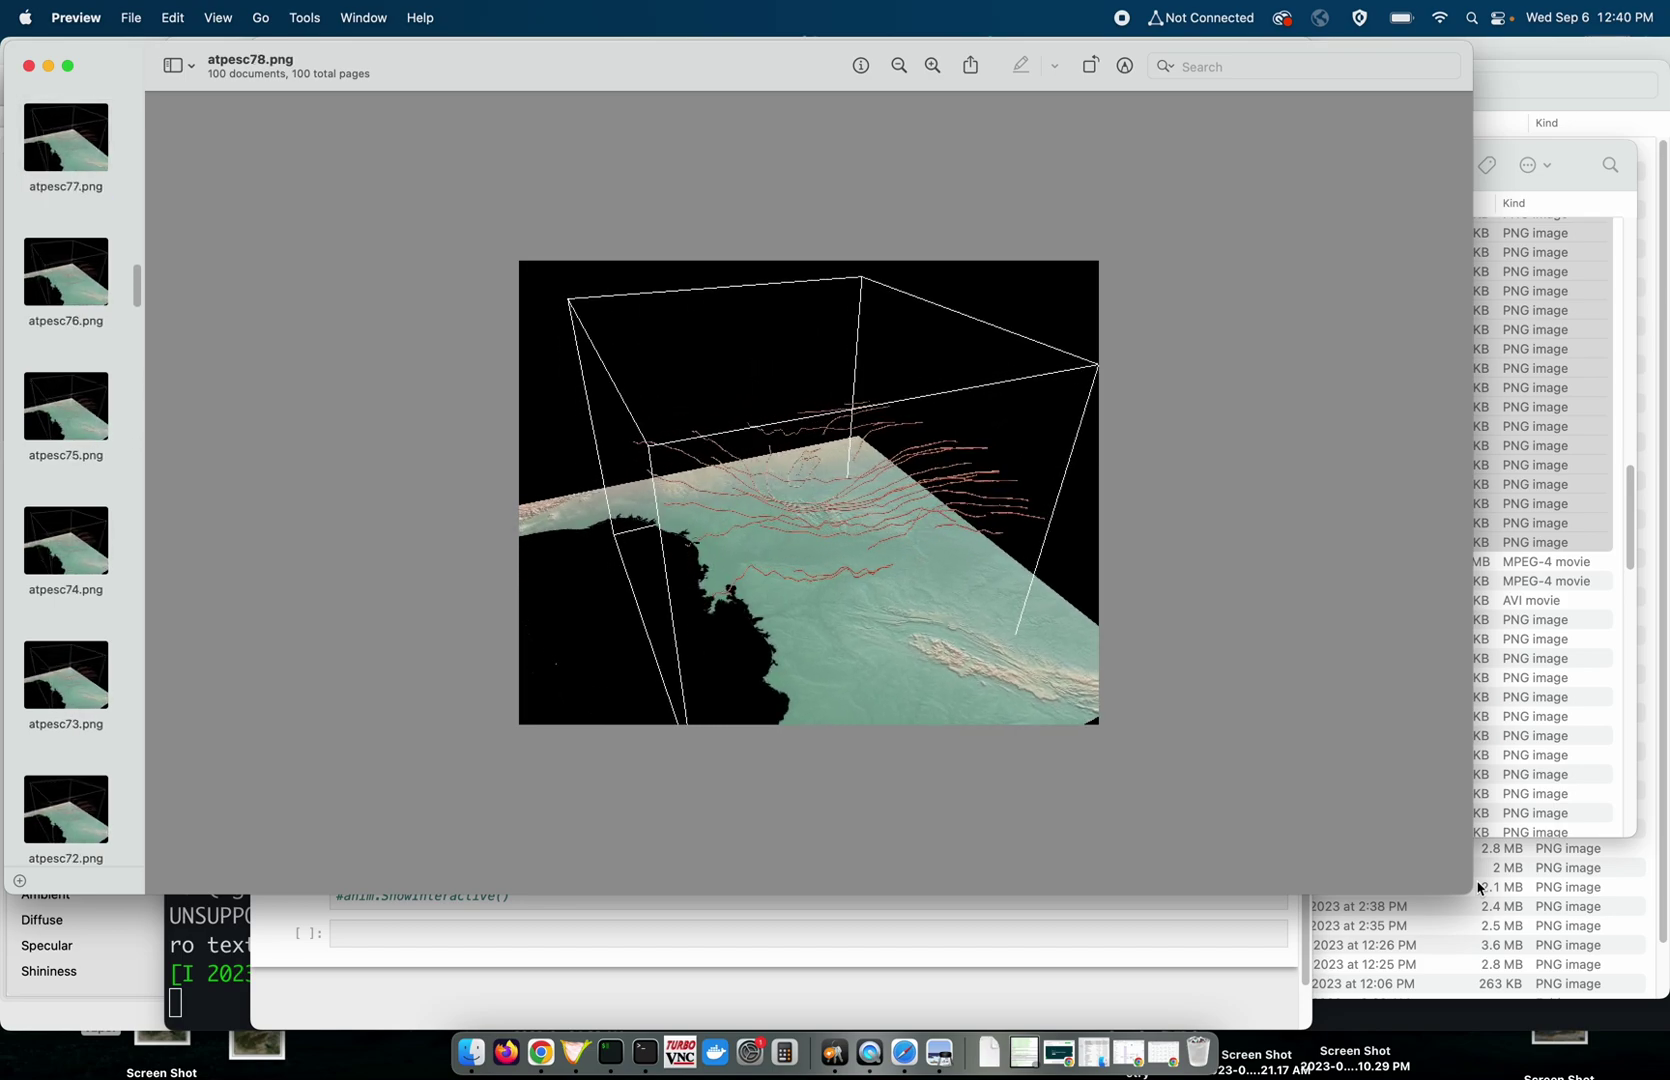
pyautogui.press('Up')
pyautogui.press('Up')
pyautogui.press('Up')
pyautogui.press('Up')
pyautogui.press('Up')
pyautogui.press('Up')
pyautogui.press('Up')
pyautogui.press('Up')
pyautogui.press('Up')
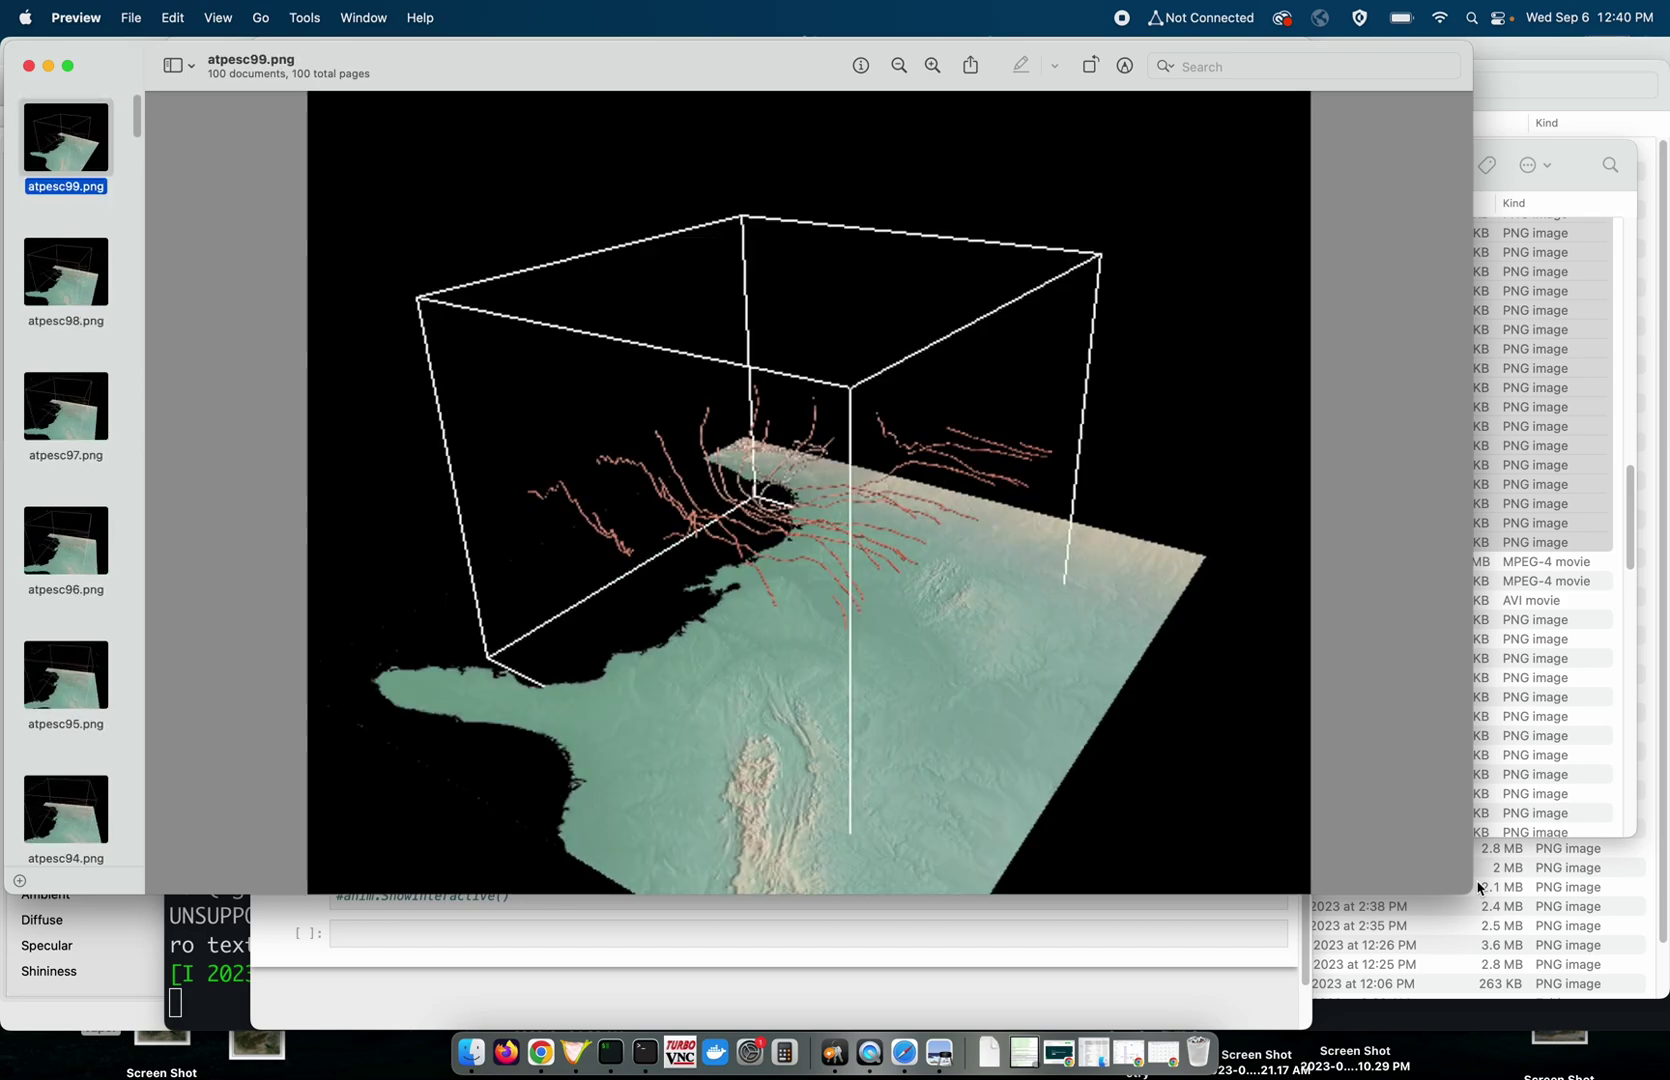
# Step through the rendered frames in descending order again, from atpesc99.png to atpesc89.png.
pyautogui.press('Down')
pyautogui.press('Down')
pyautogui.press('Down')
pyautogui.press('Down')
pyautogui.press('Down')
pyautogui.press('Down')
pyautogui.press('Down')
pyautogui.press('Down')
pyautogui.press('Down')
pyautogui.press('Down')
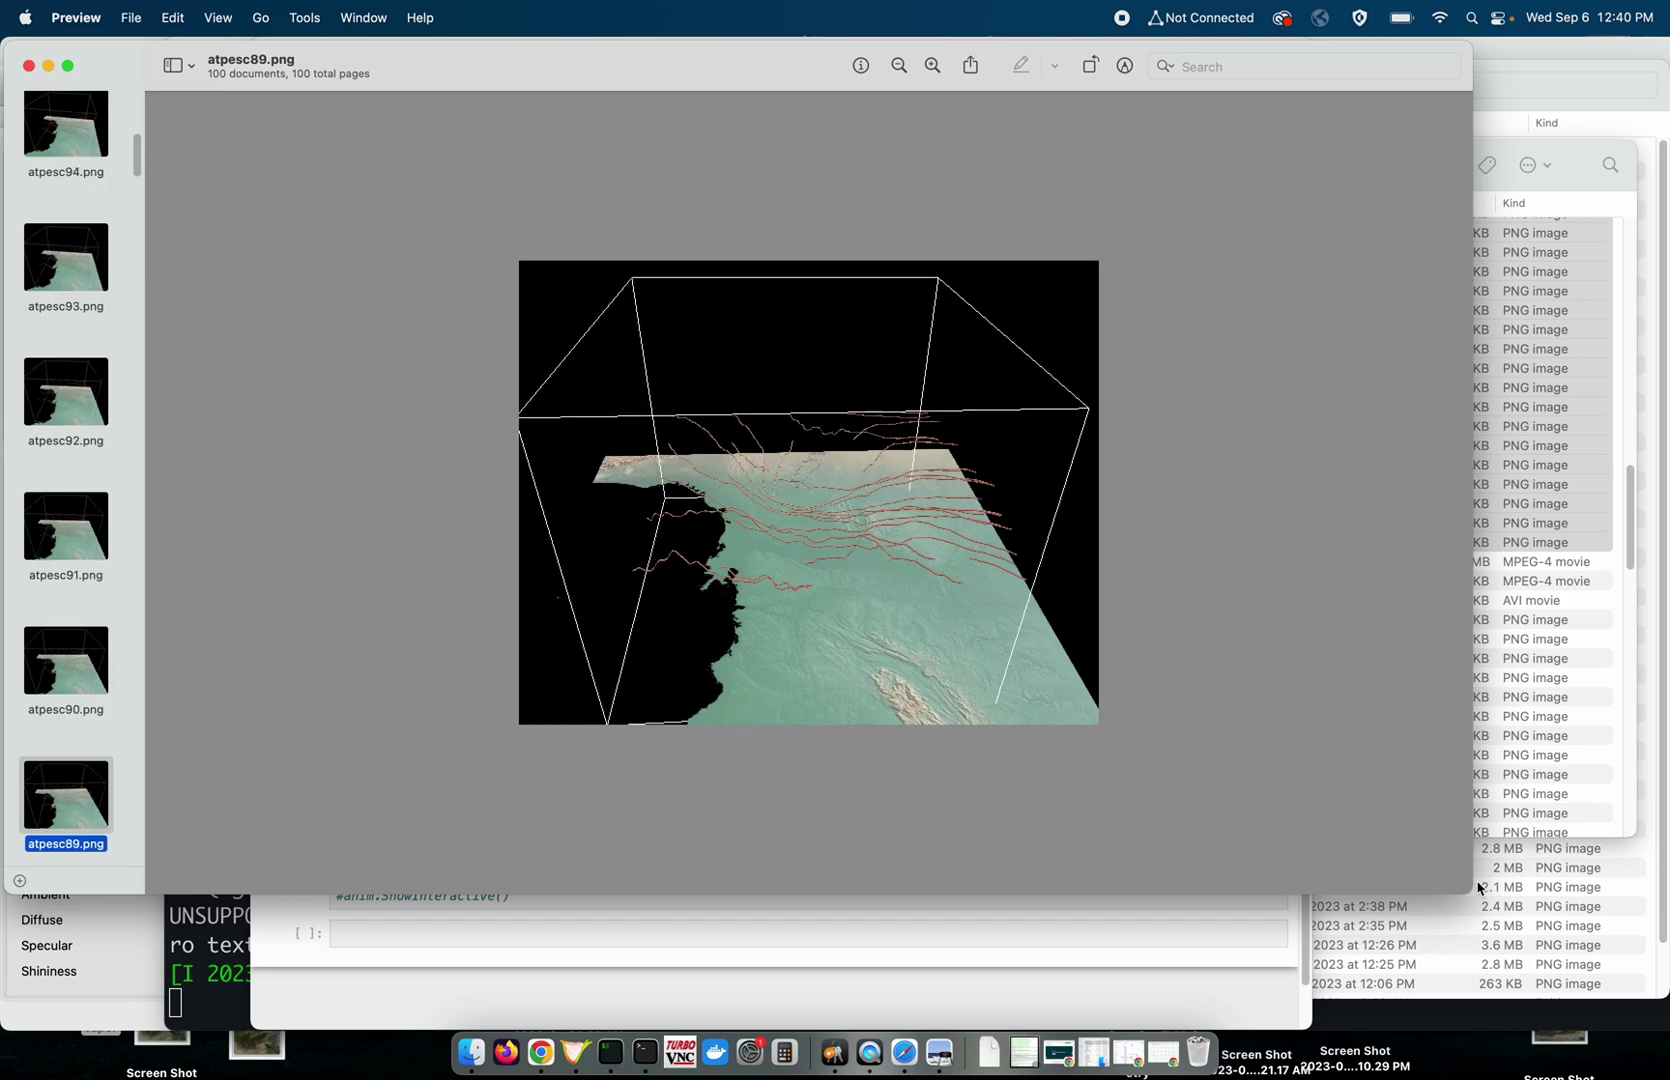